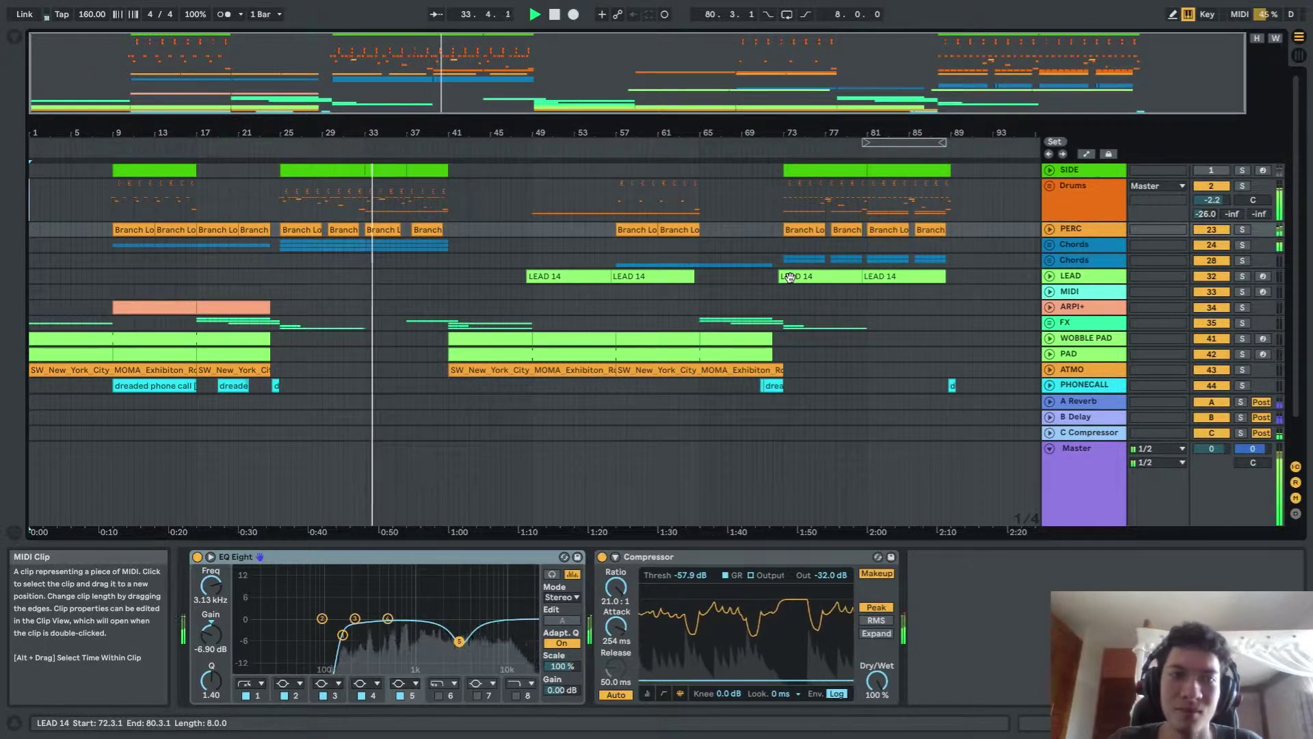
Unfold the Drums group, examine its kick, fill and hat clips around bars 25 to 41, and fold the group again
{"action": "left_click", "coordinate": [1049, 186]}
{"action": "scroll", "coordinate": [375, 286], "scroll_direction": "down", "scroll_amount": 3}
{"action": "scroll", "coordinate": [376, 282], "scroll_direction": "up", "scroll_amount": 4}
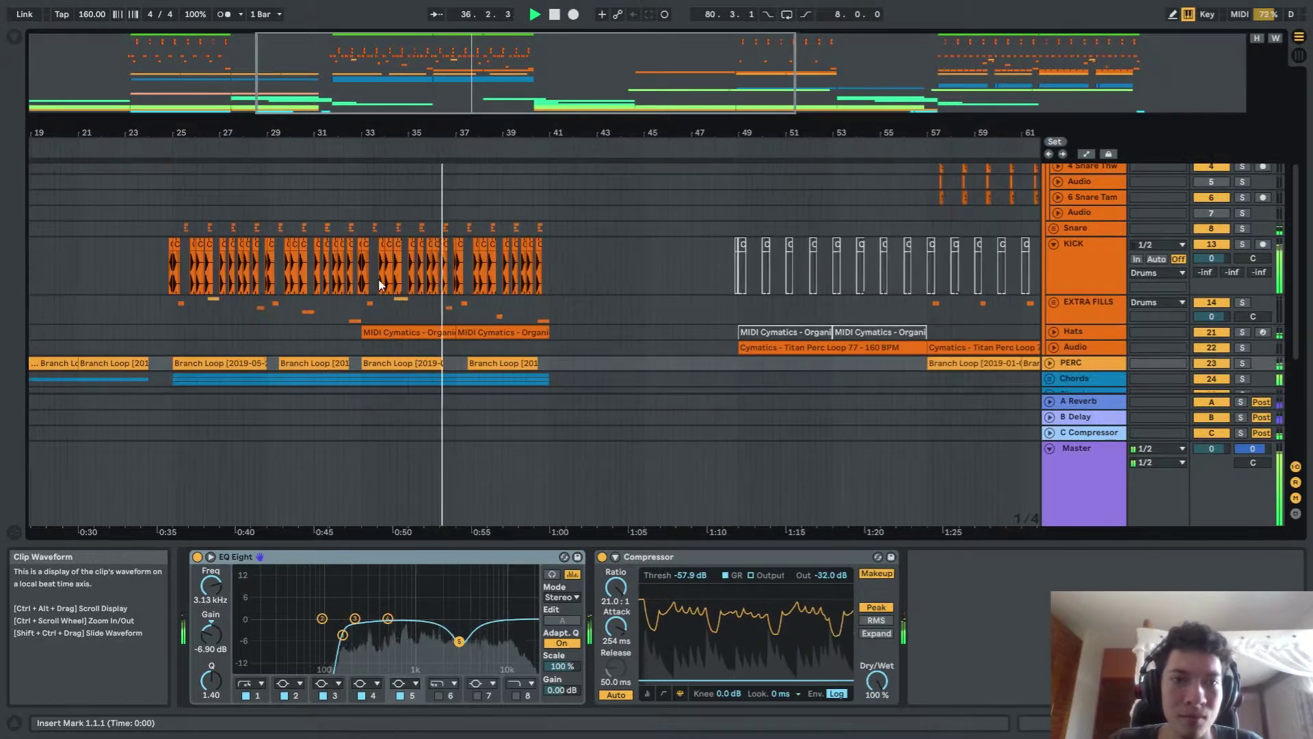
{"action": "scroll", "coordinate": [387, 282], "scroll_direction": "up", "scroll_amount": 4}
{"action": "scroll", "coordinate": [506, 269], "scroll_direction": "down", "scroll_amount": 2}
{"action": "scroll", "coordinate": [711, 235], "scroll_direction": "down", "scroll_amount": 4}
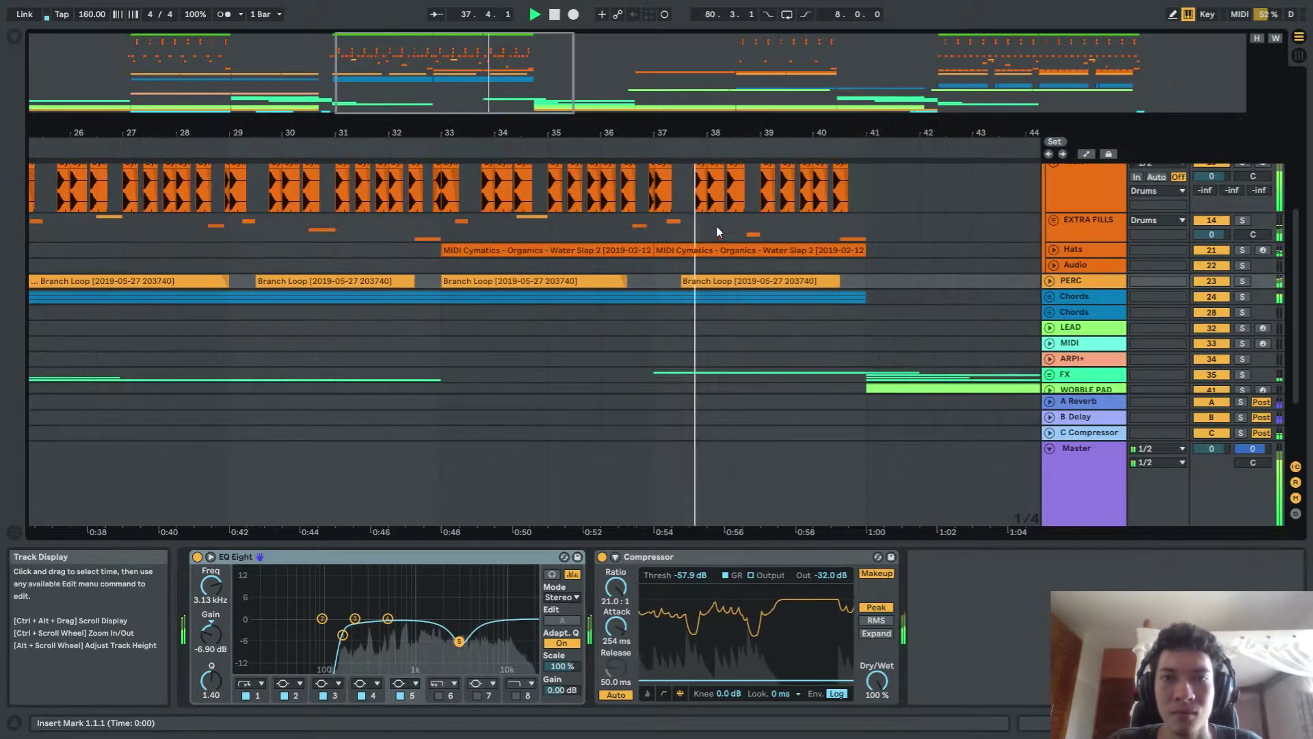
{"action": "scroll", "coordinate": [855, 204], "scroll_direction": "down", "scroll_amount": 3}
{"action": "scroll", "coordinate": [889, 201], "scroll_direction": "up", "scroll_amount": 4}
{"action": "scroll", "coordinate": [890, 201], "scroll_direction": "down", "scroll_amount": 1}
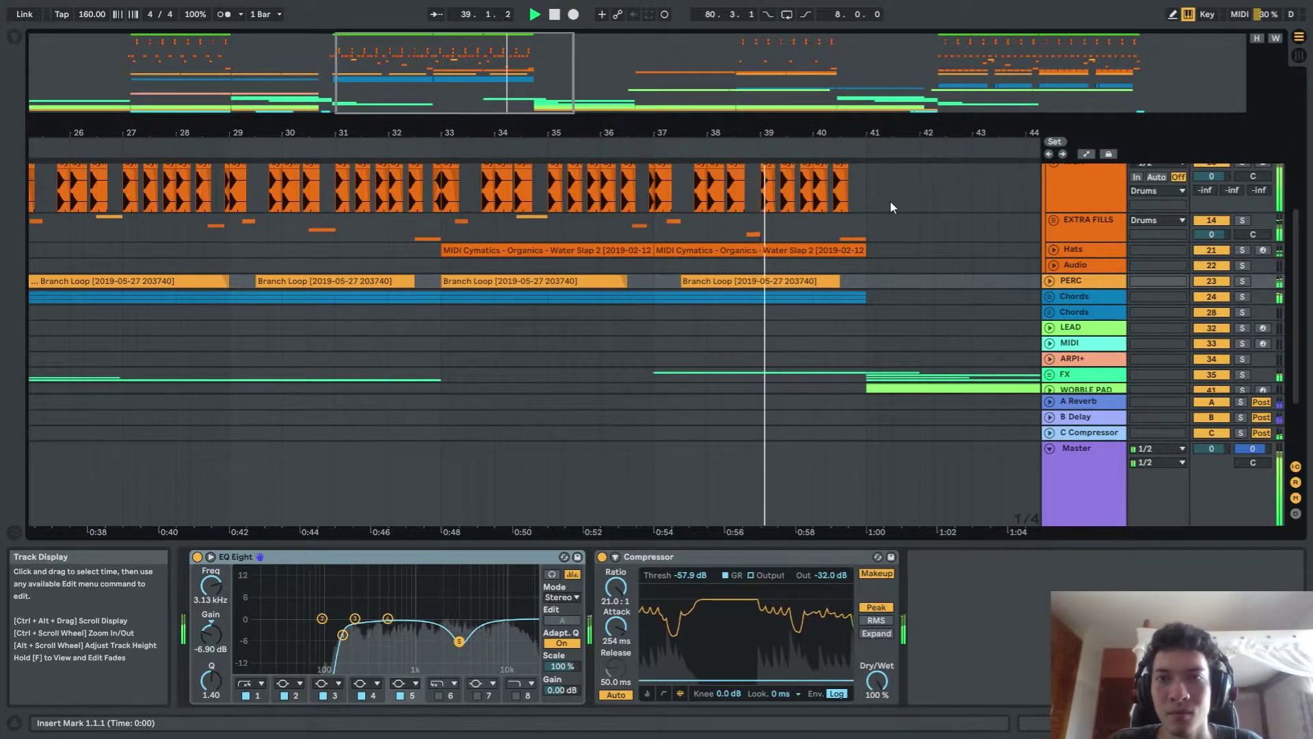
{"action": "scroll", "coordinate": [889, 200], "scroll_direction": "down", "scroll_amount": 4}
{"action": "scroll", "coordinate": [810, 216], "scroll_direction": "down", "scroll_amount": 1}
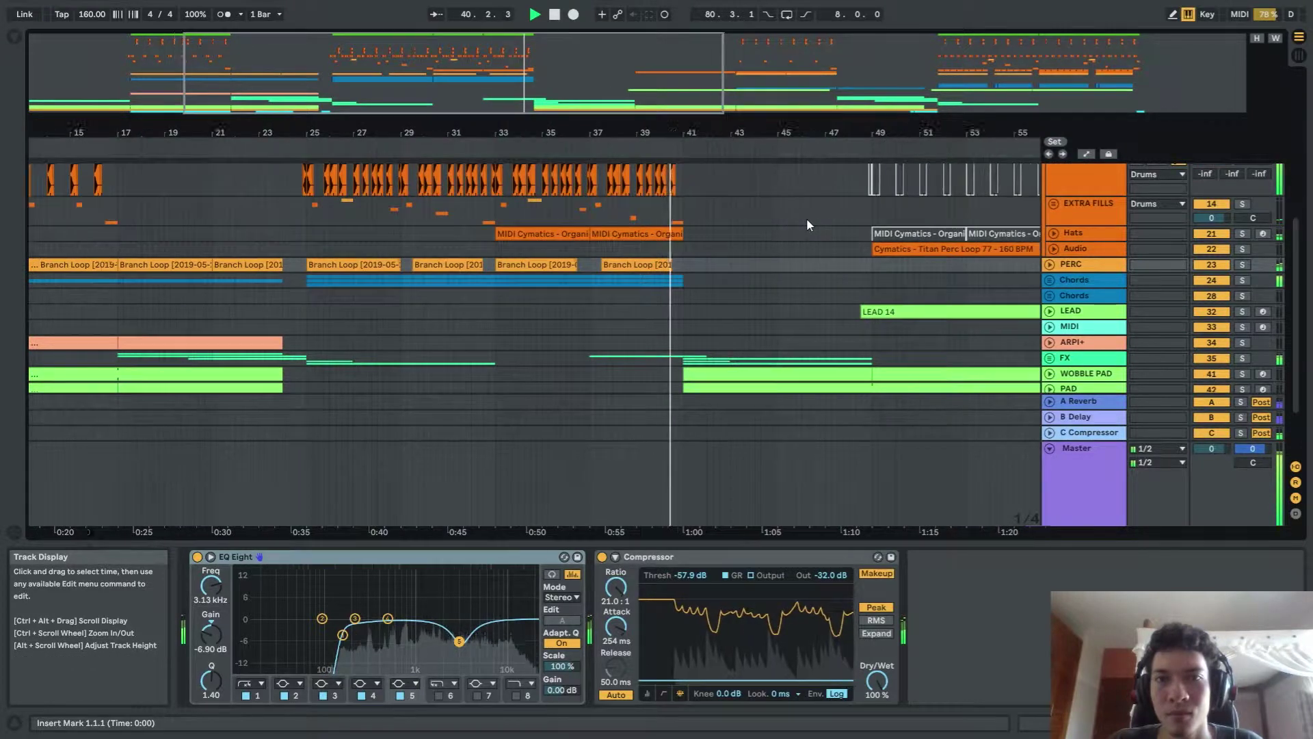
{"action": "scroll", "coordinate": [1055, 199], "scroll_direction": "up", "scroll_amount": 5}
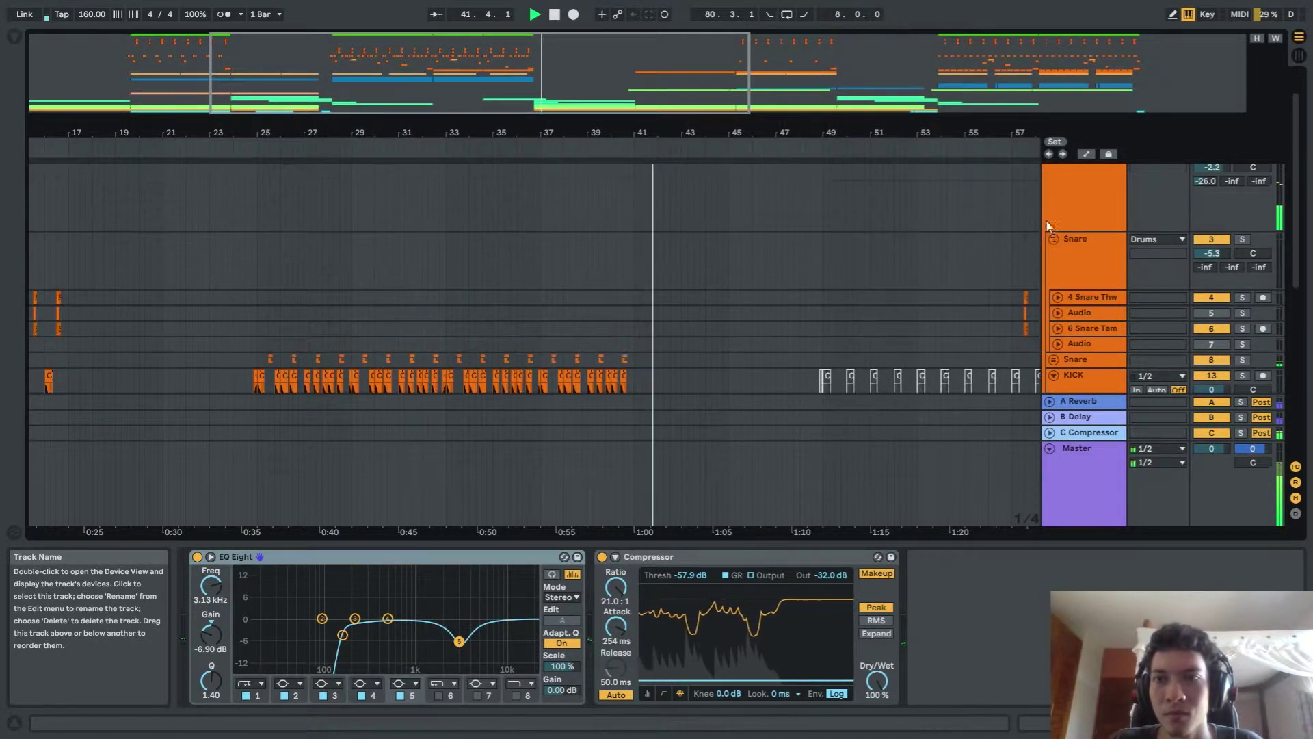
{"action": "scroll", "coordinate": [1056, 199], "scroll_direction": "down", "scroll_amount": 3}
Unfold the WOBBLE PAD track and examine the chord notes in its clip starting at bar 49 in the note editor
{"action": "scroll", "coordinate": [814, 228], "scroll_direction": "down", "scroll_amount": 4}
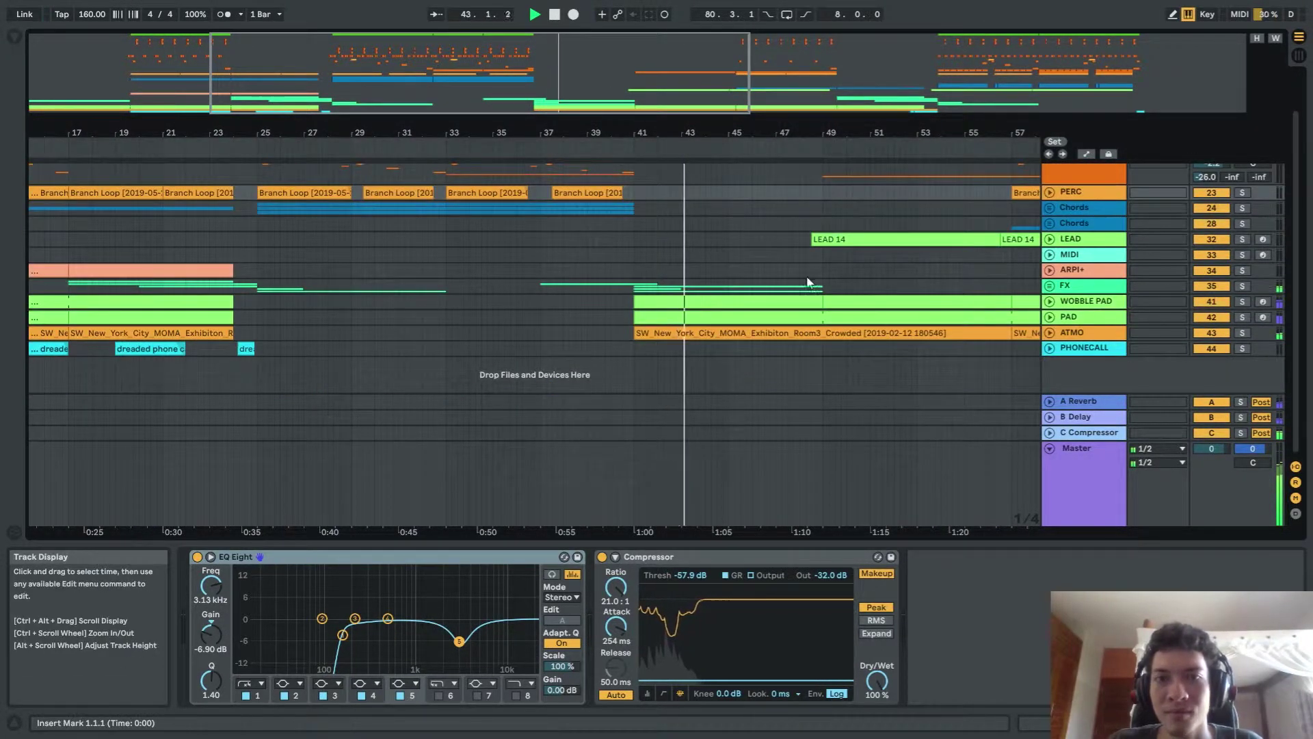
{"action": "left_click", "coordinate": [1049, 301]}
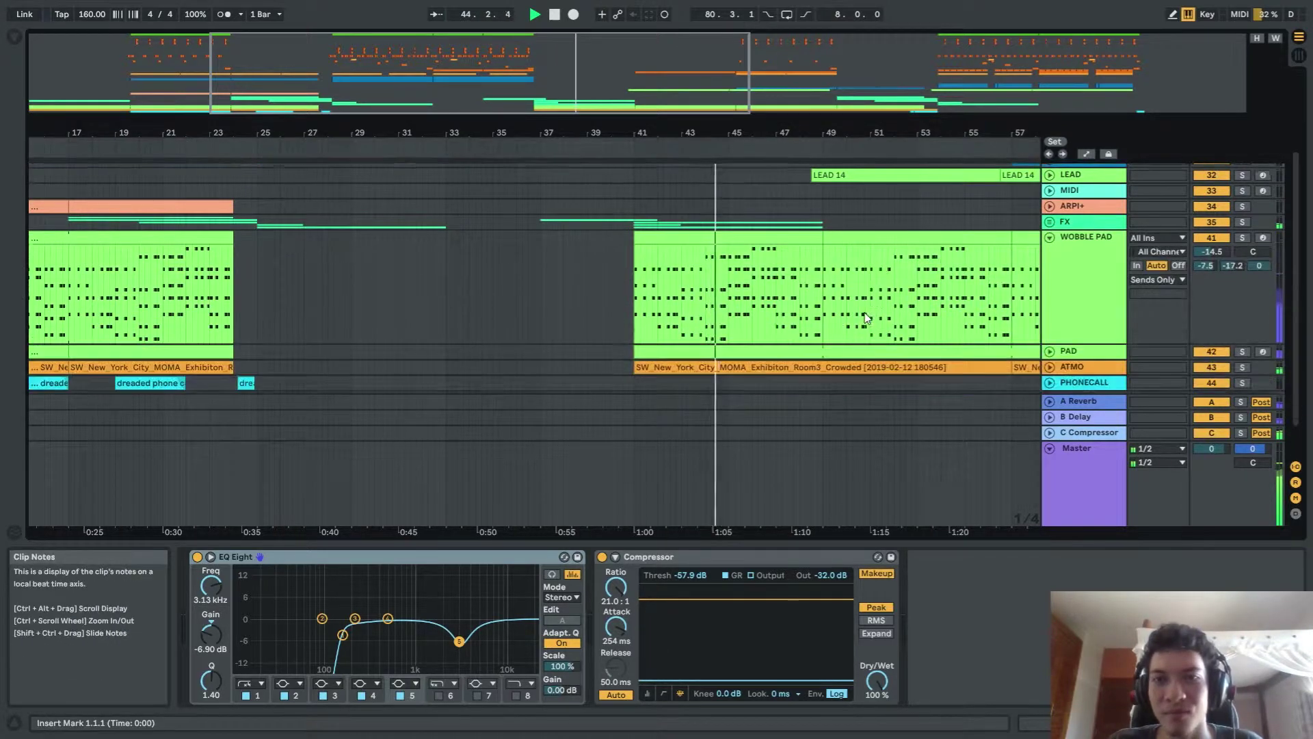
{"action": "scroll", "coordinate": [863, 313], "scroll_direction": "down", "scroll_amount": 2}
{"action": "scroll", "coordinate": [845, 298], "scroll_direction": "right", "scroll_amount": 1}
{"action": "scroll", "coordinate": [821, 281], "scroll_direction": "up", "scroll_amount": 3}
{"action": "scroll", "coordinate": [780, 205], "scroll_direction": "right", "scroll_amount": 1}
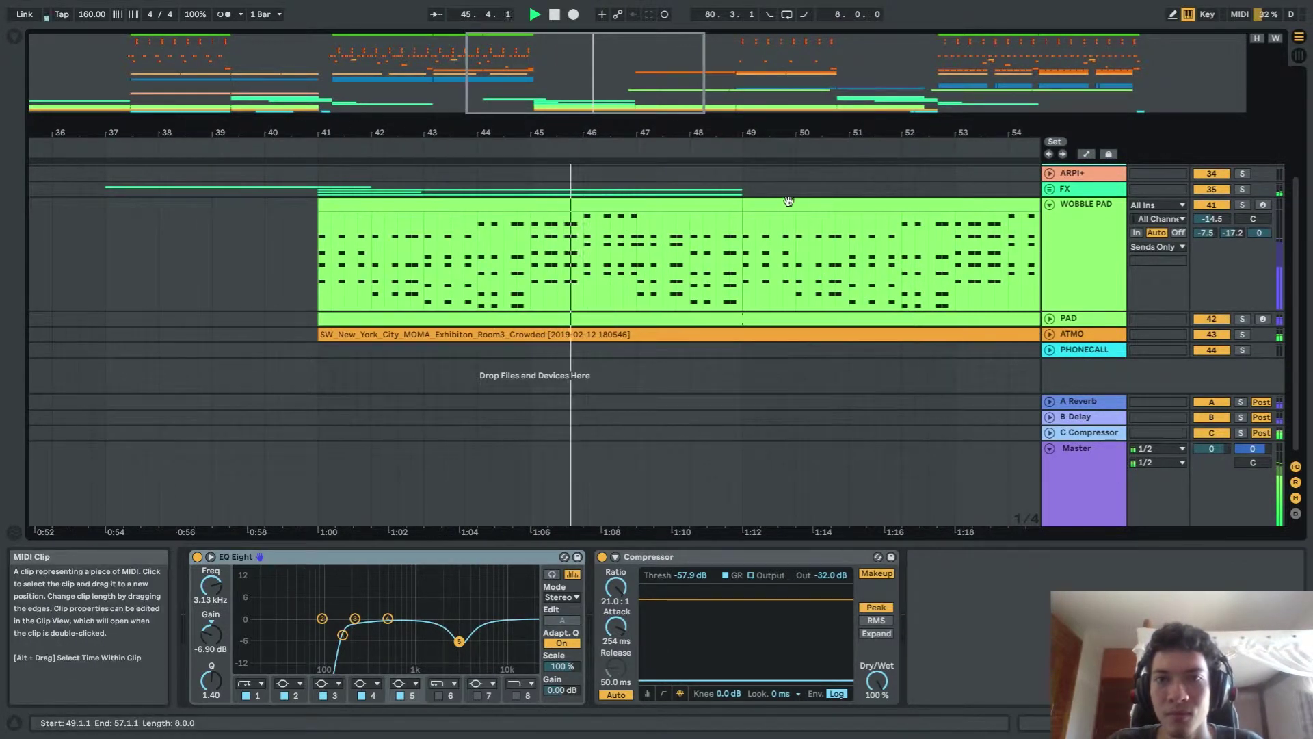
{"action": "double_click", "coordinate": [788, 201]}
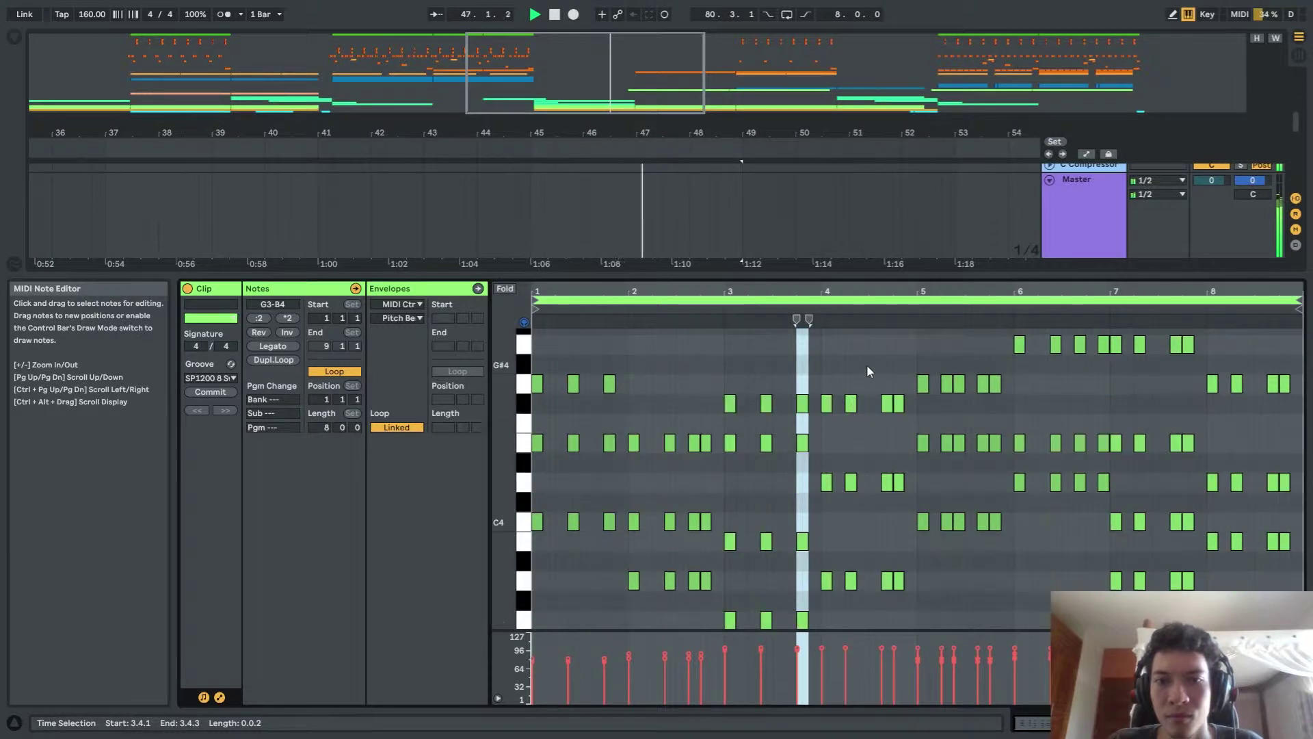
{"action": "scroll", "coordinate": [865, 368], "scroll_direction": "up", "scroll_amount": 3}
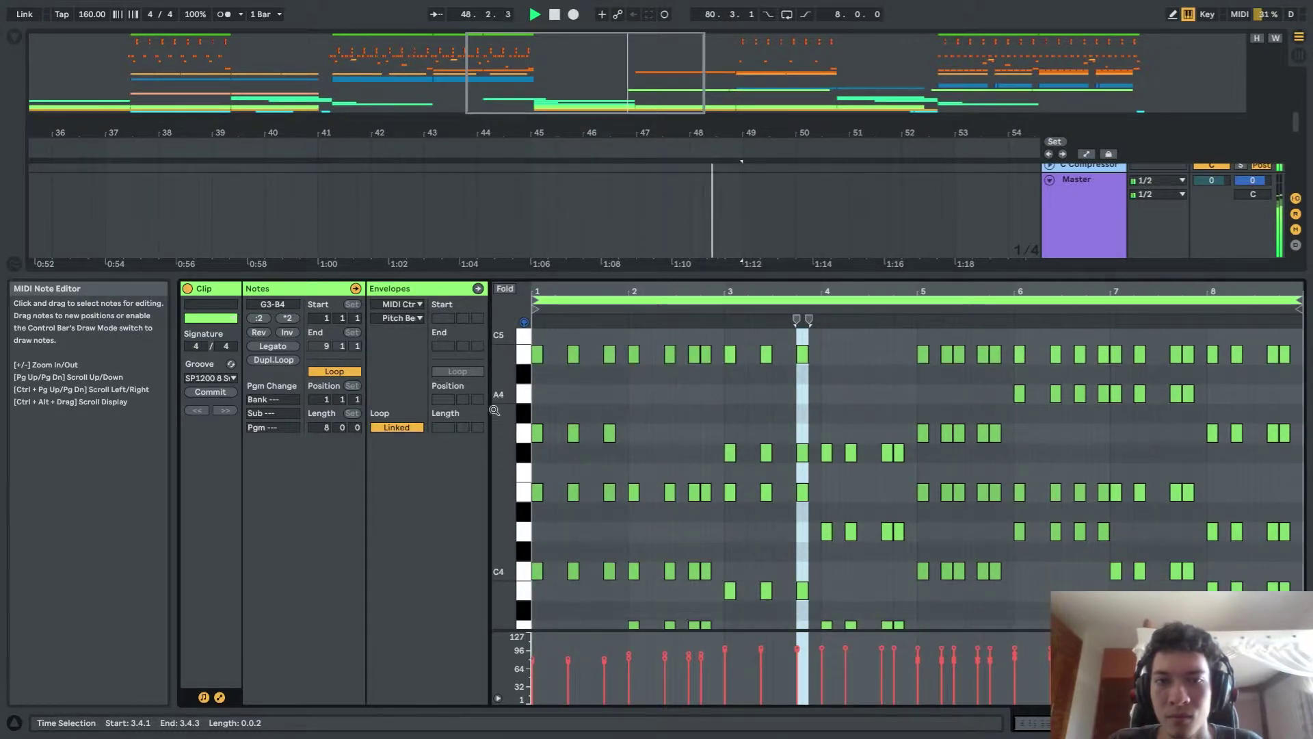
{"action": "mouse_move", "coordinate": [495, 412]}
{"action": "left_mouse_down"}
{"action": "mouse_move", "coordinate": [460, 412]}
{"action": "mouse_move", "coordinate": [486, 412]}
{"action": "left_mouse_up"}
{"action": "scroll", "coordinate": [880, 400], "scroll_direction": "up", "scroll_amount": 1}
{"action": "scroll", "coordinate": [845, 410], "scroll_direction": "down", "scroll_amount": 1}
{"action": "scroll", "coordinate": [845, 411], "scroll_direction": "up", "scroll_amount": 2}
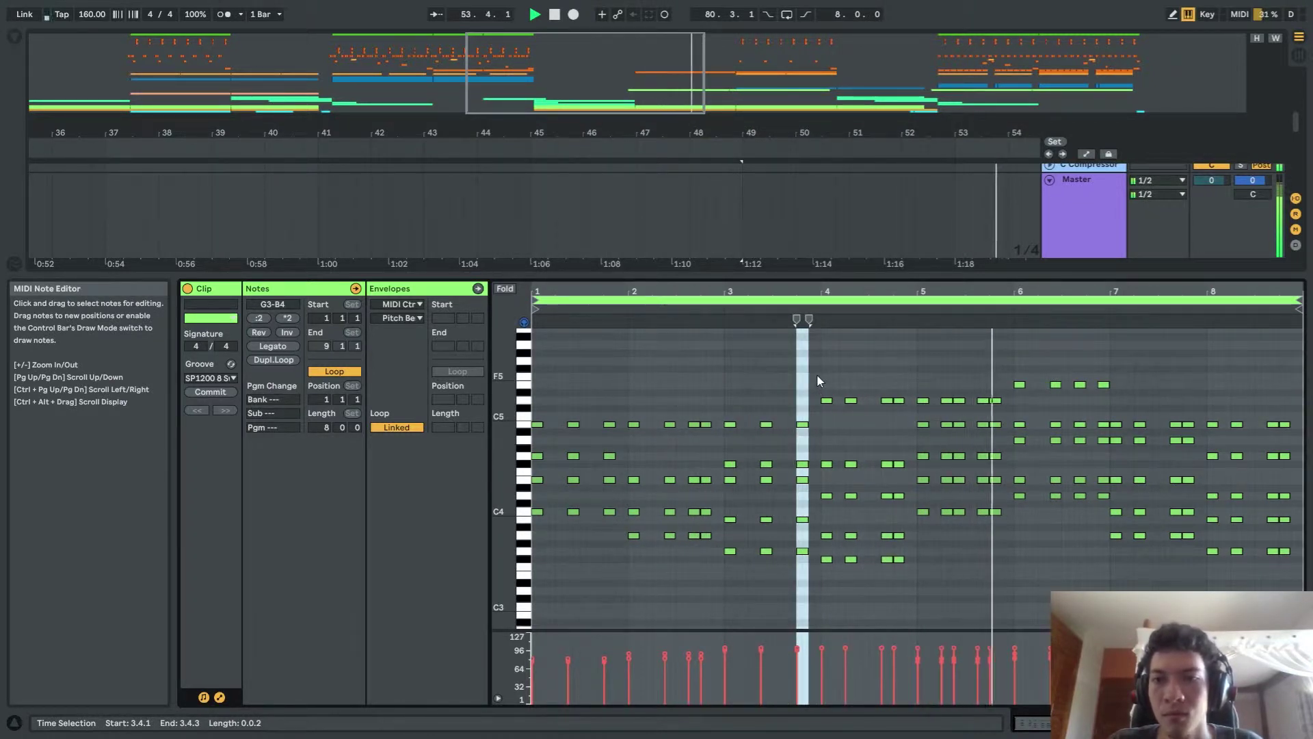
{"action": "key", "text": "shift+Tab"}
{"action": "left_click", "coordinate": [859, 203]}
Unfold the LEAD track and examine the melody notes of its second LEAD 14 clip in the note editor
{"action": "scroll", "coordinate": [894, 235], "scroll_direction": "down", "scroll_amount": 4}
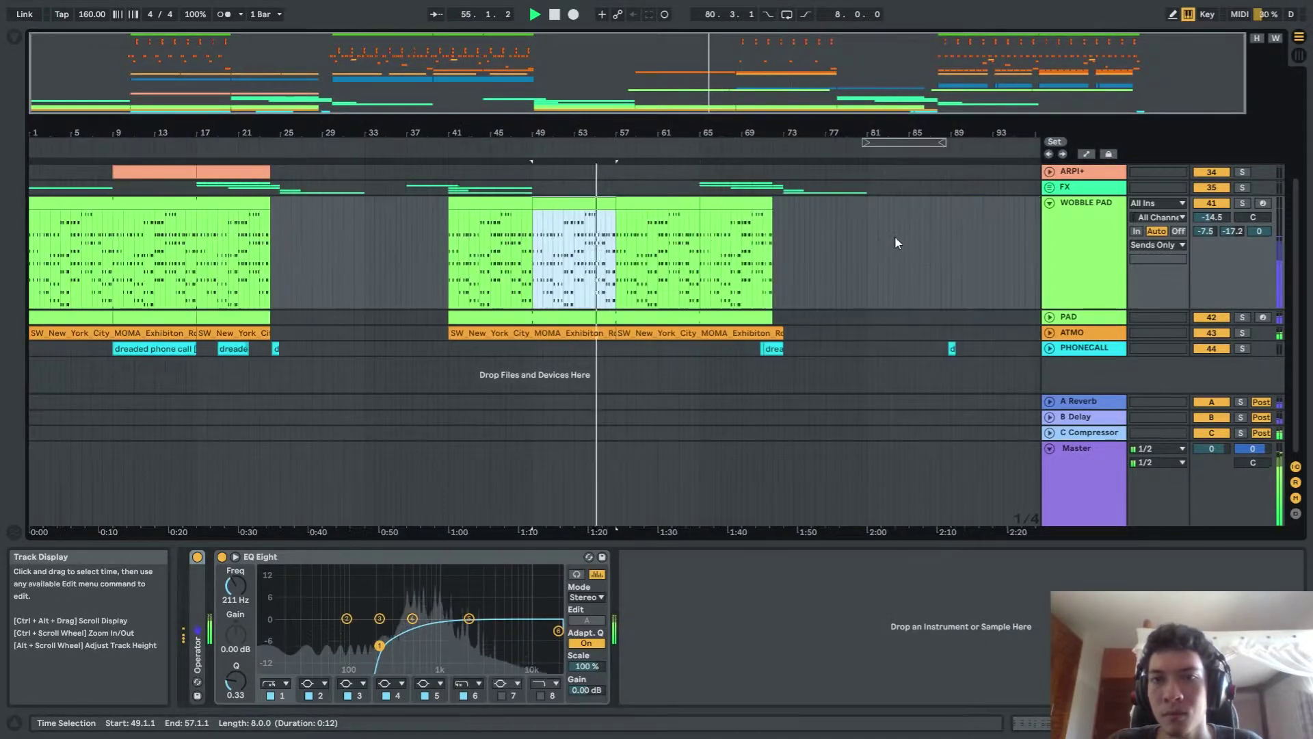
{"action": "scroll", "coordinate": [642, 229], "scroll_direction": "up", "scroll_amount": 4}
{"action": "scroll", "coordinate": [642, 229], "scroll_direction": "up", "scroll_amount": 3, "text": "ctrl"}
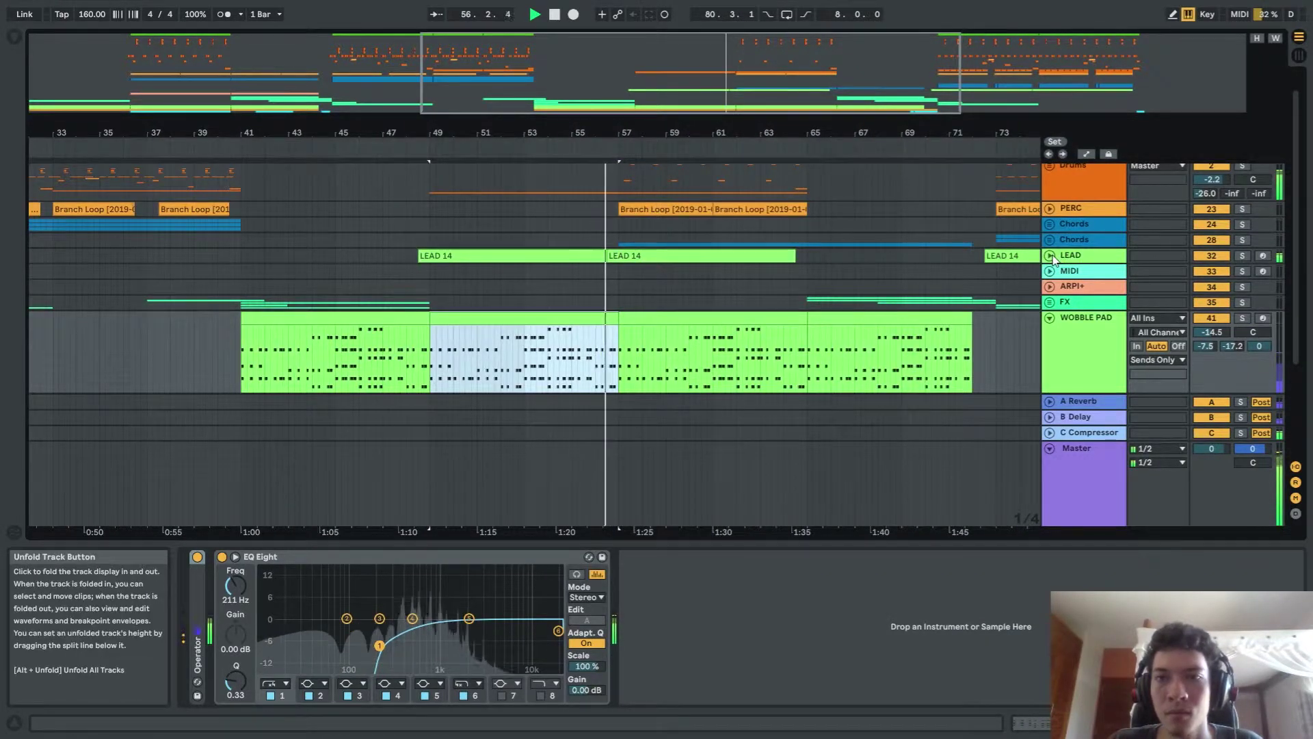
{"action": "left_click", "coordinate": [1050, 257]}
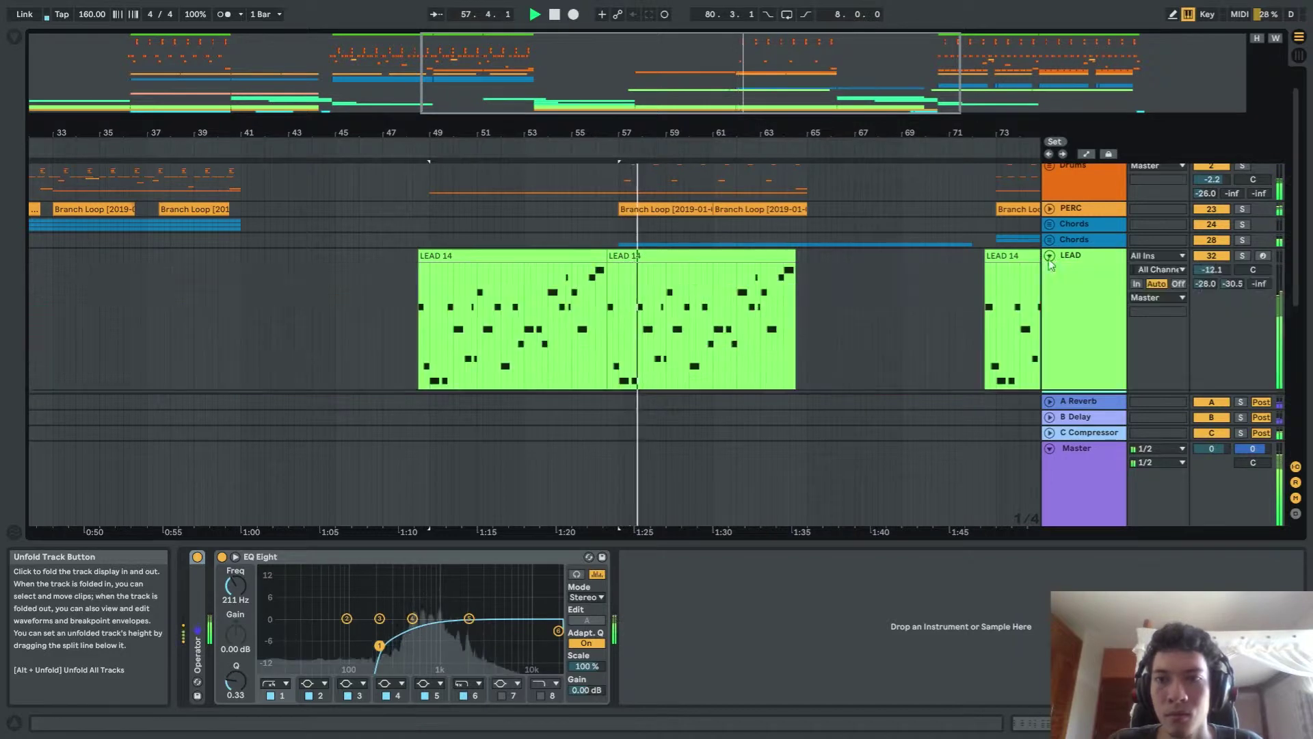
{"action": "double_click", "coordinate": [727, 257]}
{"action": "scroll", "coordinate": [803, 381], "scroll_direction": "down", "scroll_amount": 2}
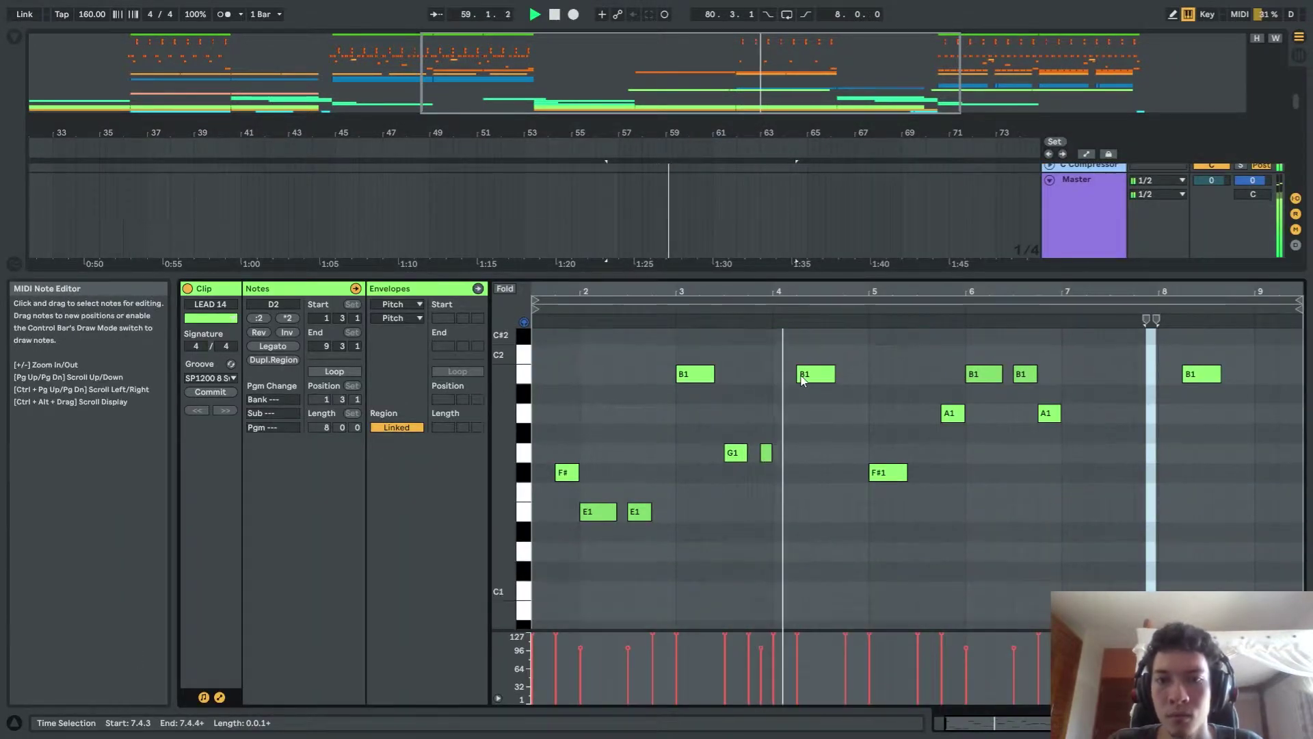
{"action": "scroll", "coordinate": [800, 373], "scroll_direction": "up", "scroll_amount": 5}
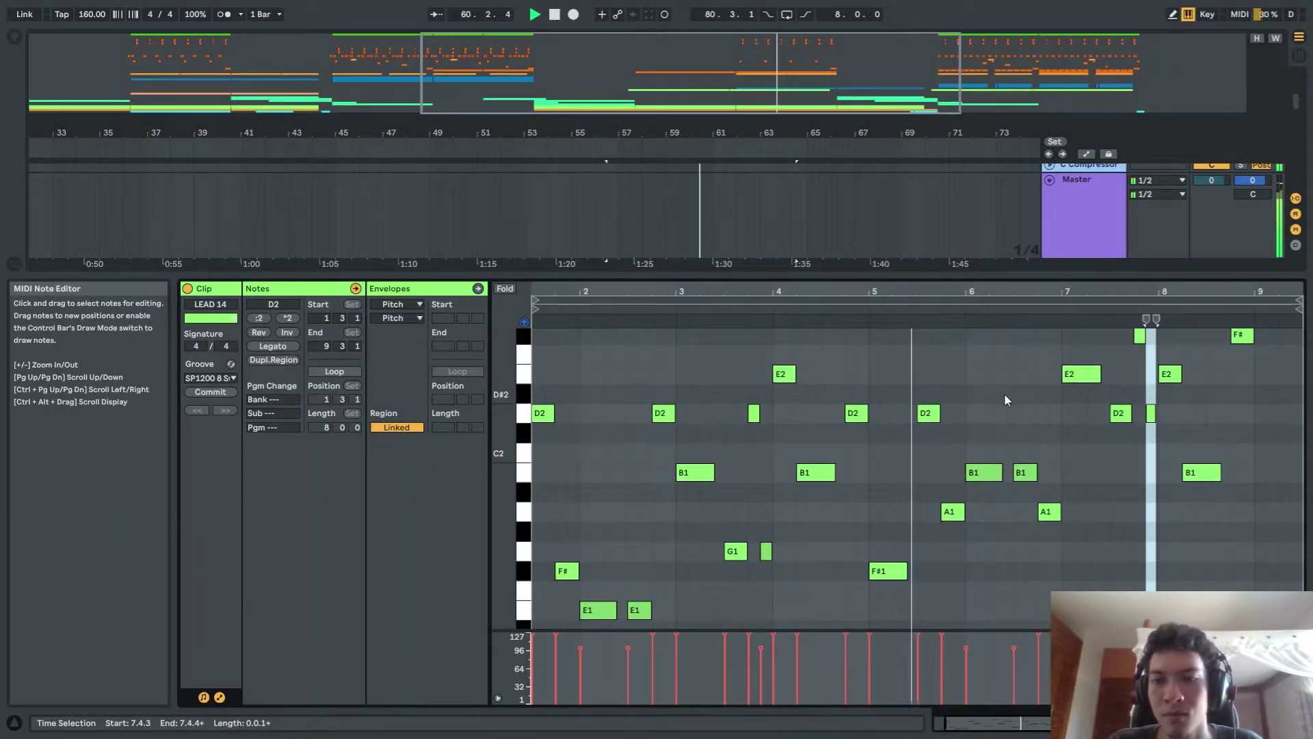
{"action": "scroll", "coordinate": [1022, 408], "scroll_direction": "down", "scroll_amount": 1}
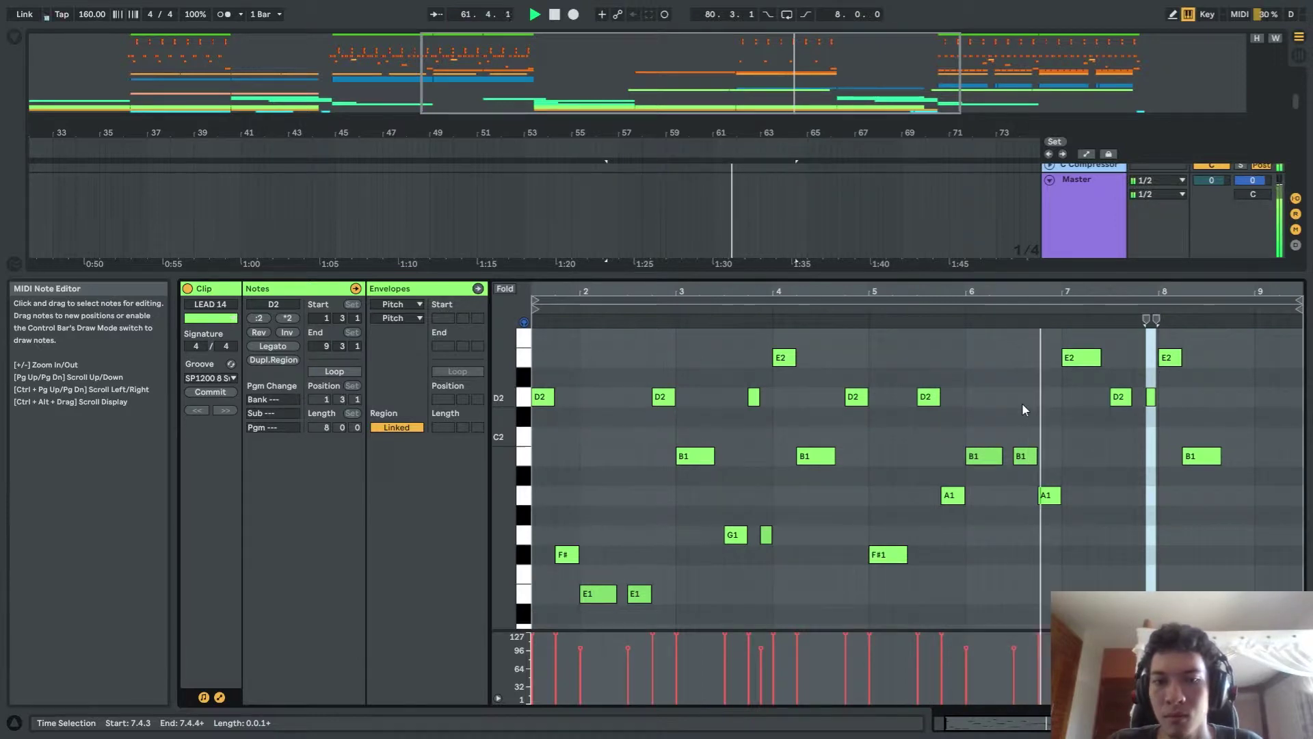
{"action": "scroll", "coordinate": [1025, 401], "scroll_direction": "up", "scroll_amount": 4}
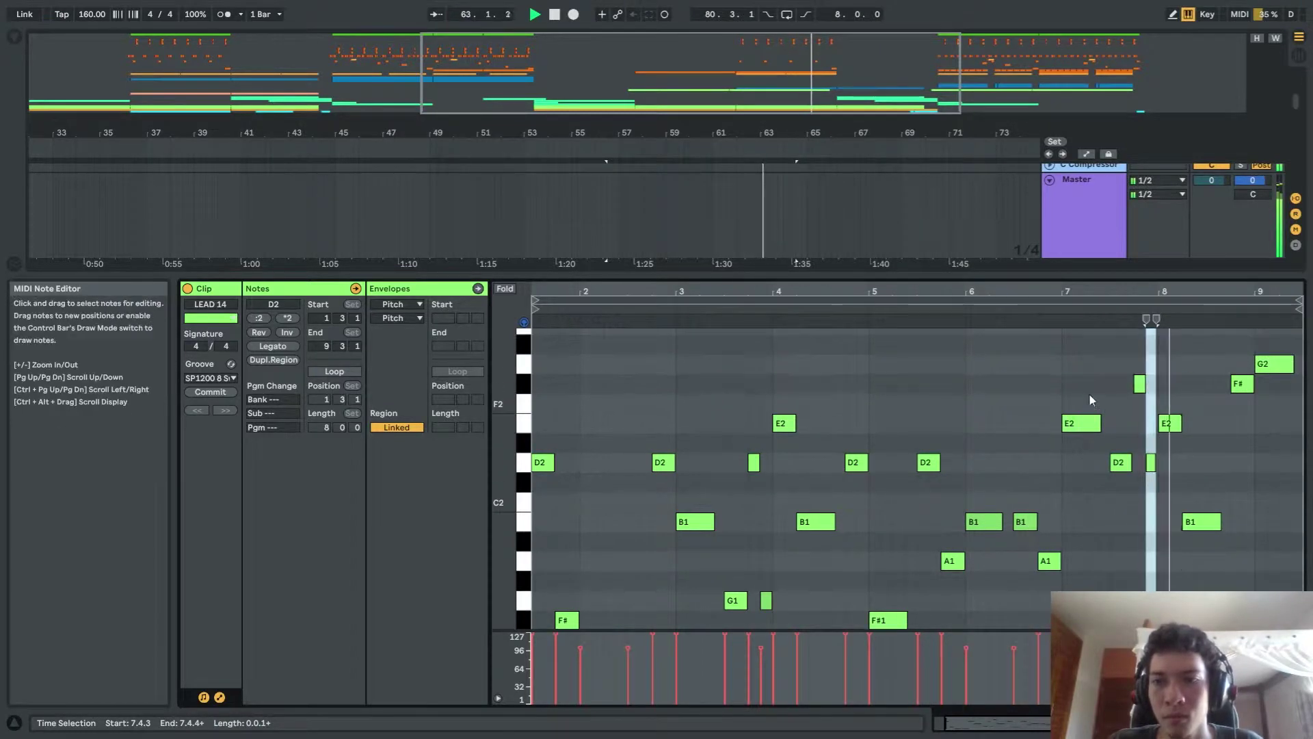
{"action": "scroll", "coordinate": [1108, 397], "scroll_direction": "up", "scroll_amount": 1}
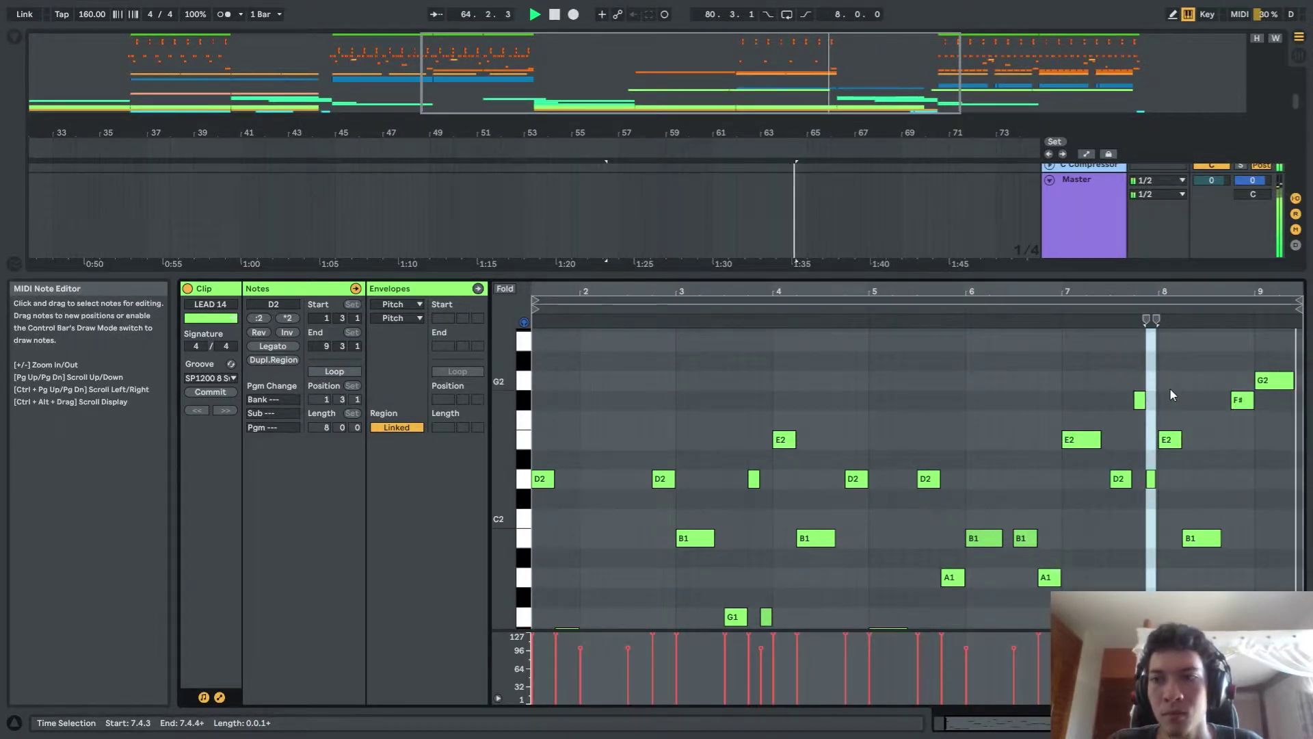
{"action": "key", "text": "shift+Tab"}
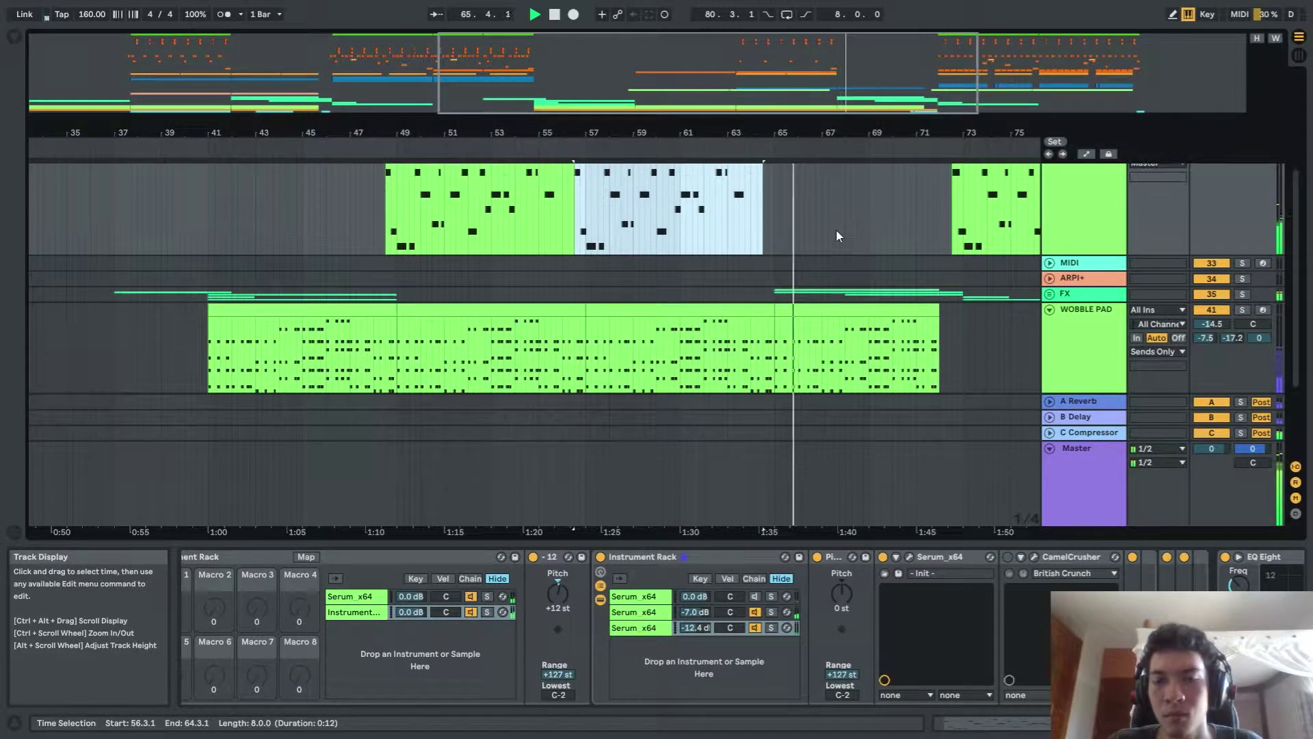
Fold the LEAD and WOBBLE PAD tracks and return to the full arrangement overview
{"action": "scroll", "coordinate": [836, 233], "scroll_direction": "up", "scroll_amount": 1}
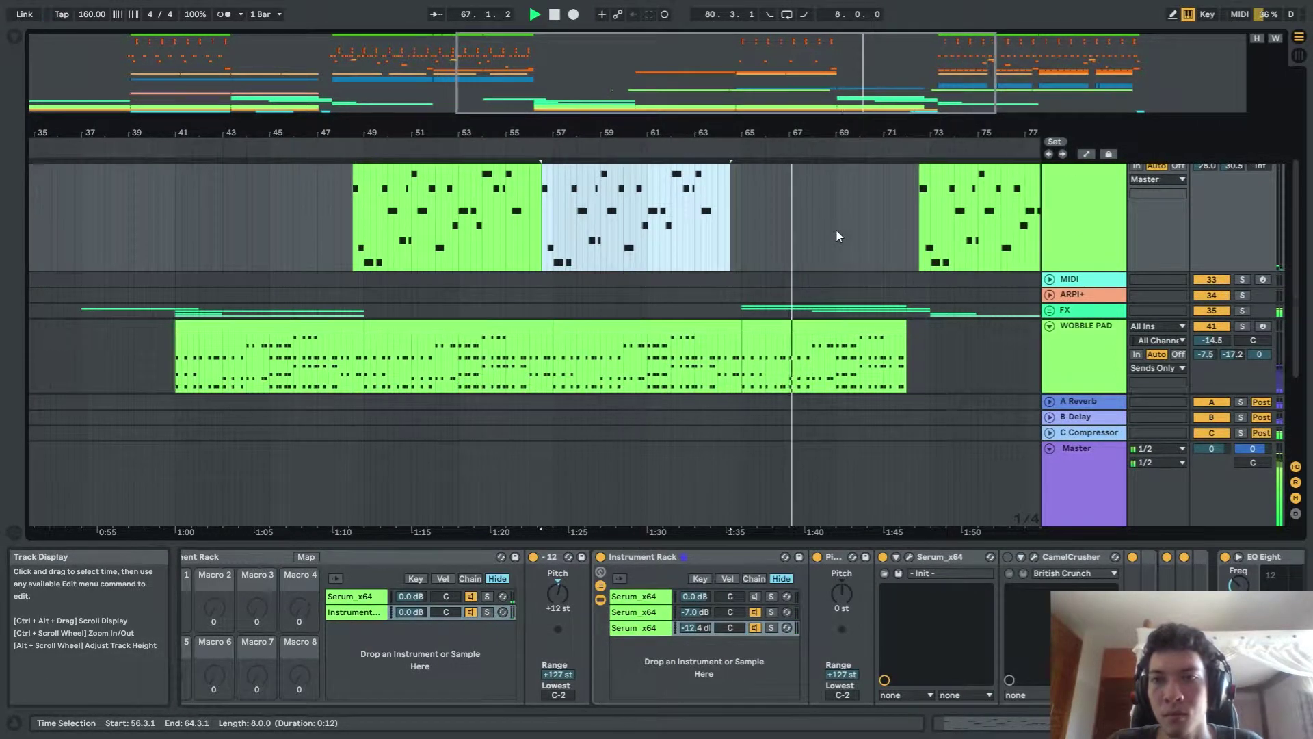
{"action": "scroll", "coordinate": [836, 236], "scroll_direction": "up", "scroll_amount": 3}
{"action": "left_click", "coordinate": [1050, 220]}
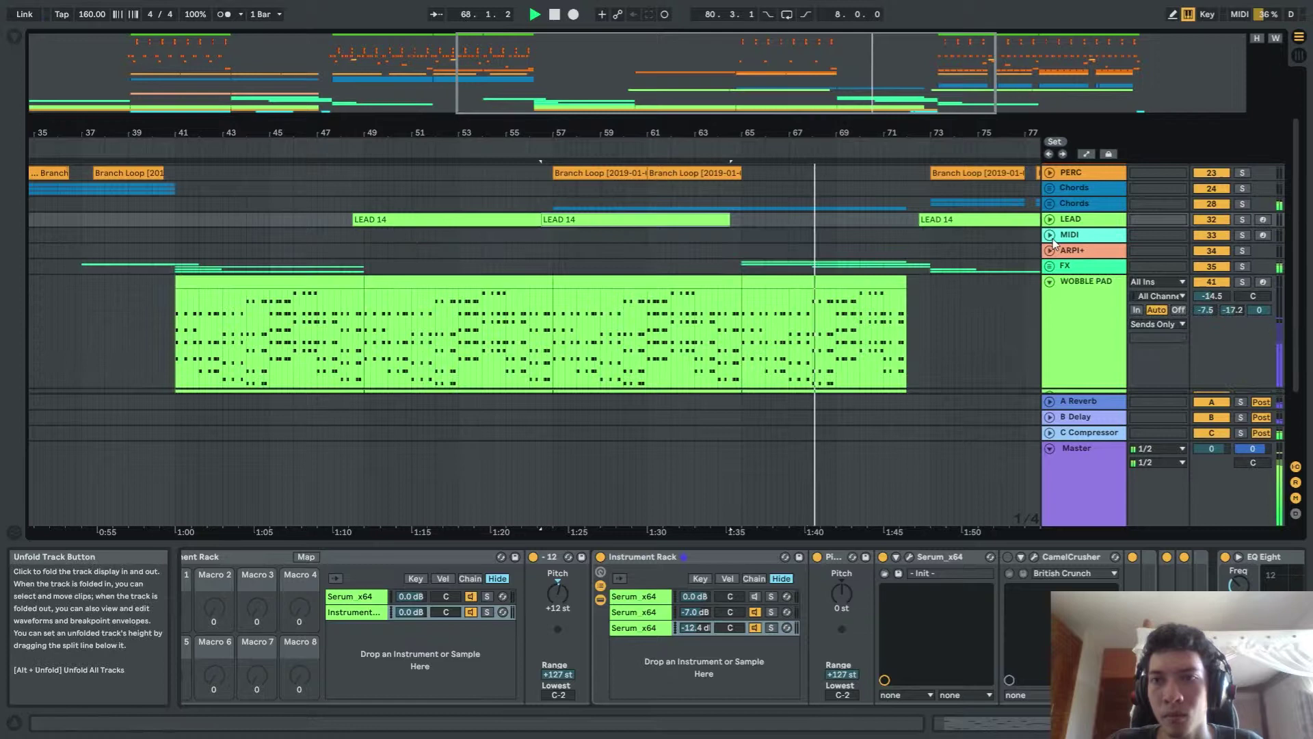
{"action": "left_click", "coordinate": [1050, 281]}
{"action": "scroll", "coordinate": [971, 262], "scroll_direction": "down", "scroll_amount": 4}
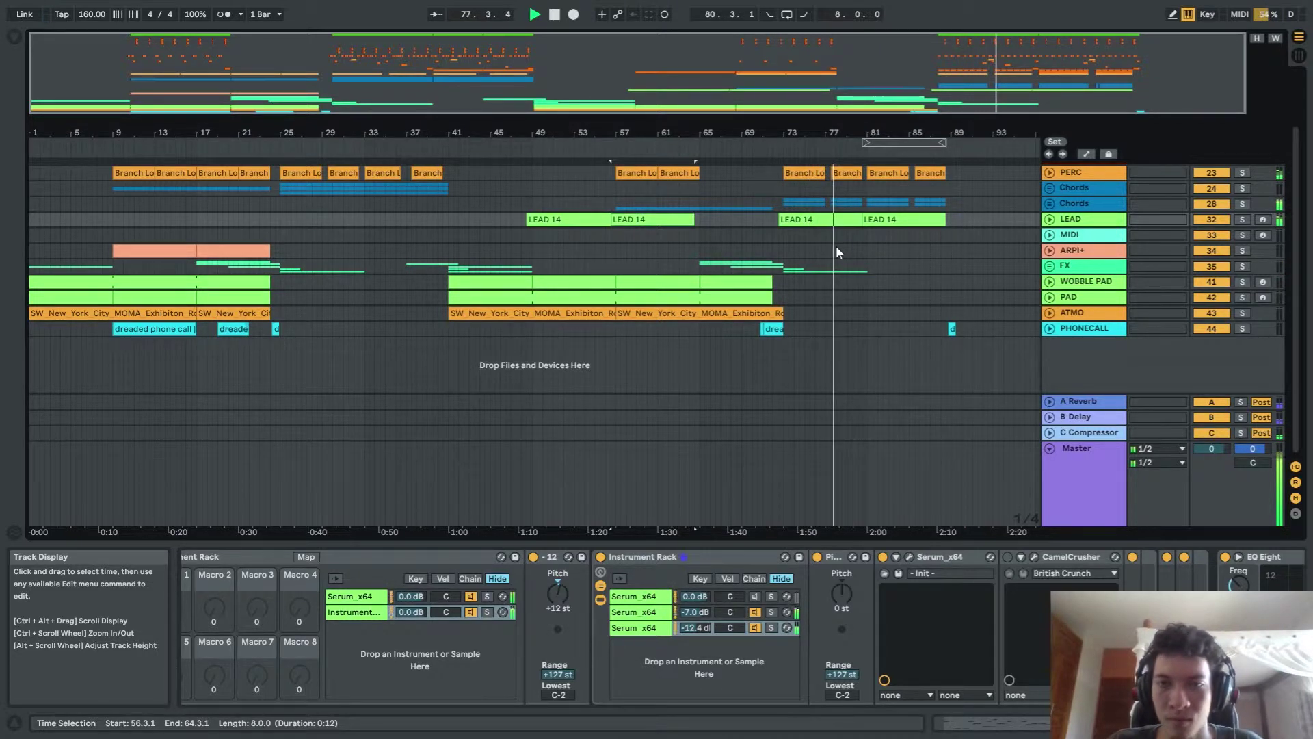
Unfold the second Chords group, examine its SAW and Bass clips from bar 73 to the end, and fold the group again
{"action": "scroll", "coordinate": [868, 226], "scroll_direction": "up", "scroll_amount": 2}
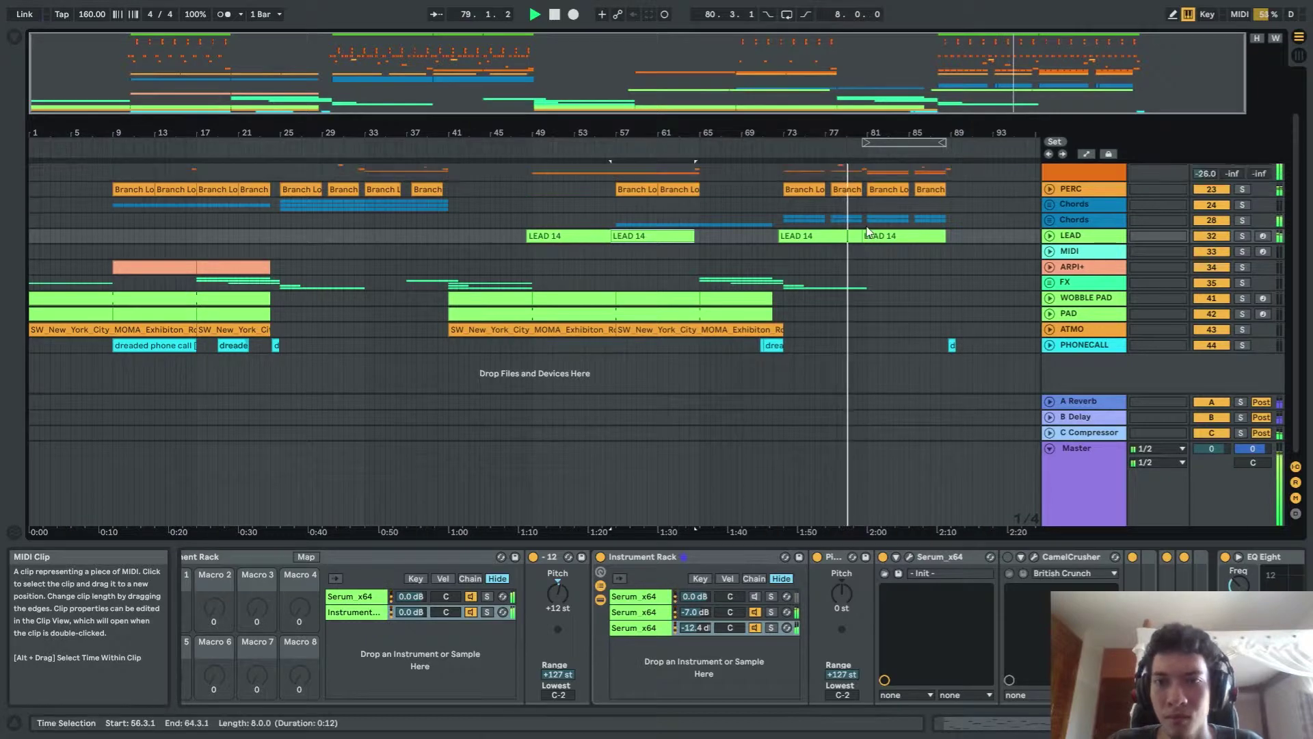
{"action": "scroll", "coordinate": [867, 227], "scroll_direction": "up", "scroll_amount": 1}
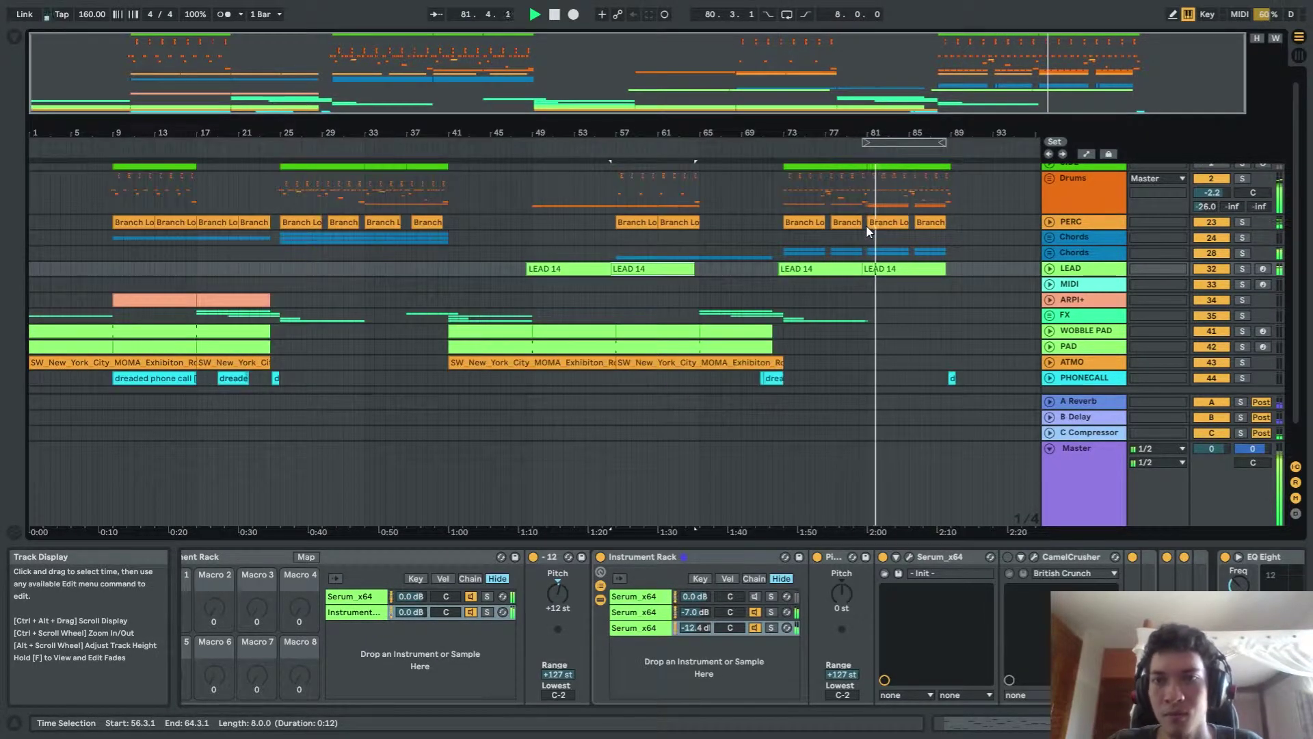
{"action": "left_click", "coordinate": [1049, 253]}
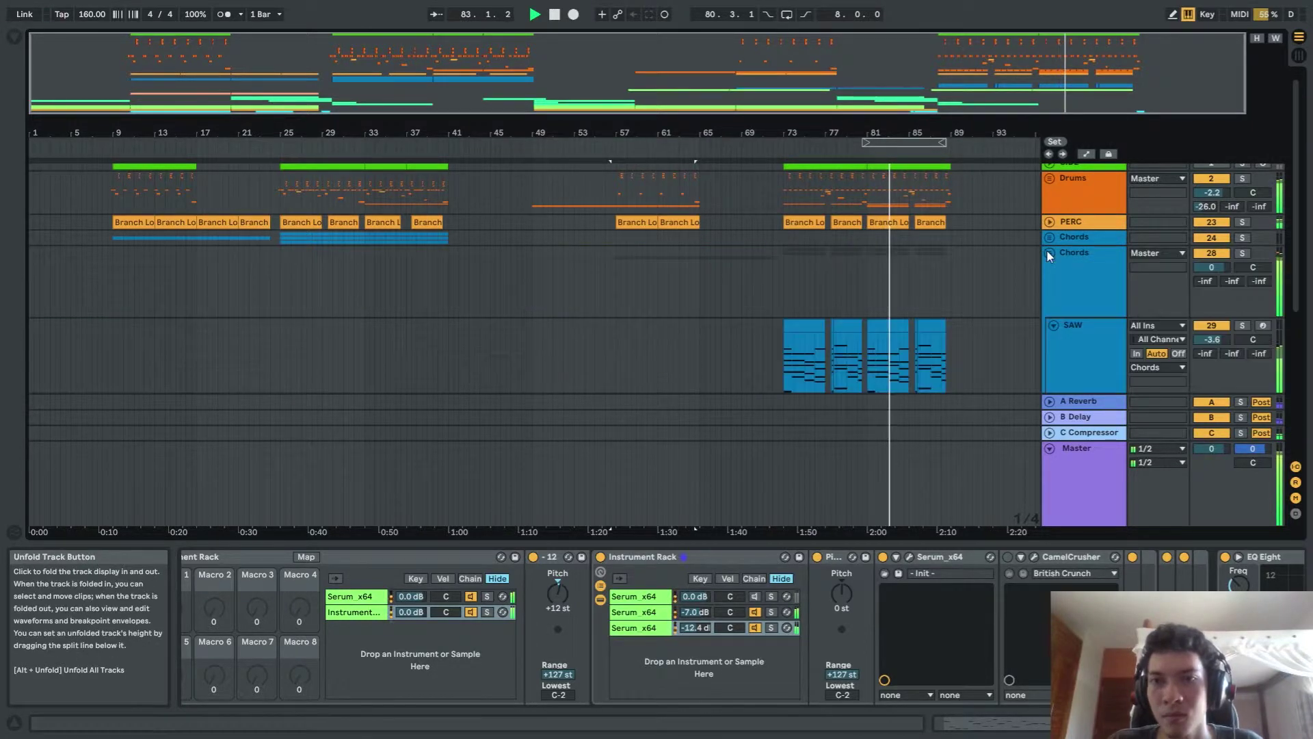
{"action": "scroll", "coordinate": [987, 279], "scroll_direction": "down", "scroll_amount": 3}
{"action": "scroll", "coordinate": [988, 279], "scroll_direction": "down", "scroll_amount": 7}
{"action": "left_click", "coordinate": [1052, 262]}
{"action": "scroll", "coordinate": [962, 275], "scroll_direction": "up", "scroll_amount": 2}
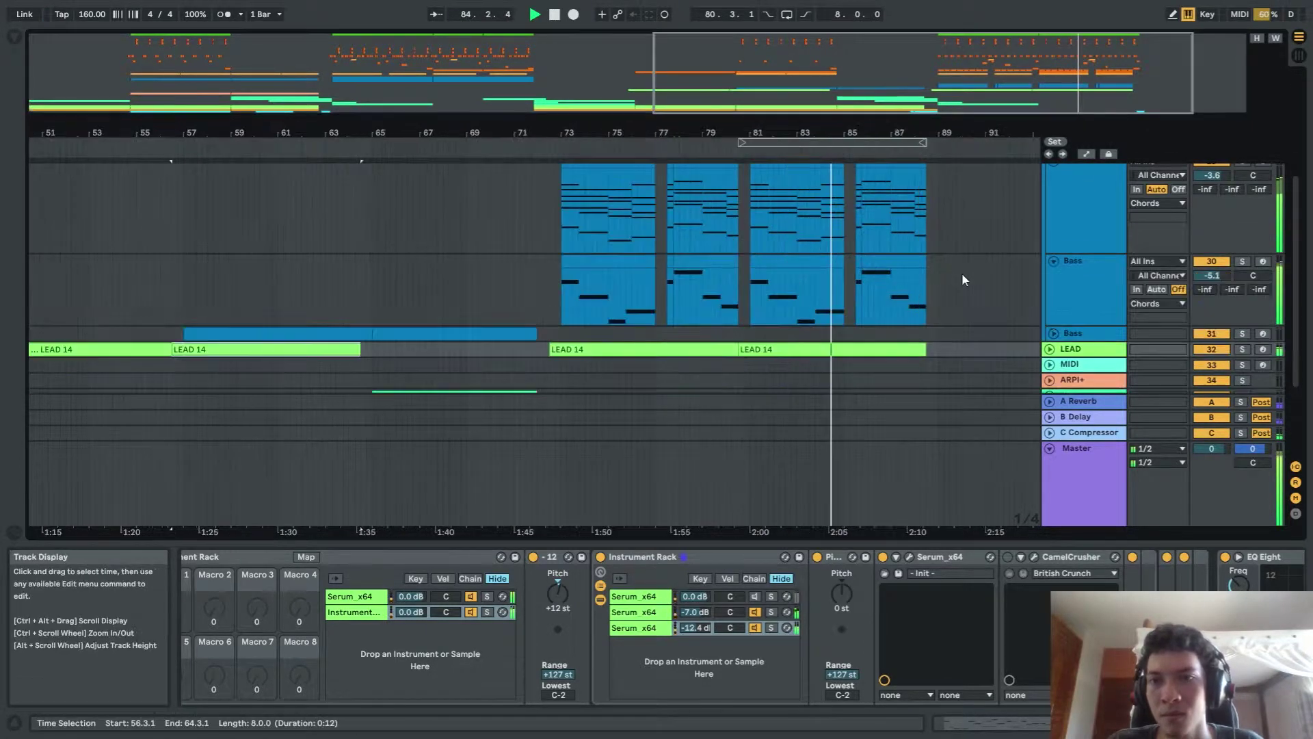
{"action": "scroll", "coordinate": [947, 275], "scroll_direction": "up", "scroll_amount": 2}
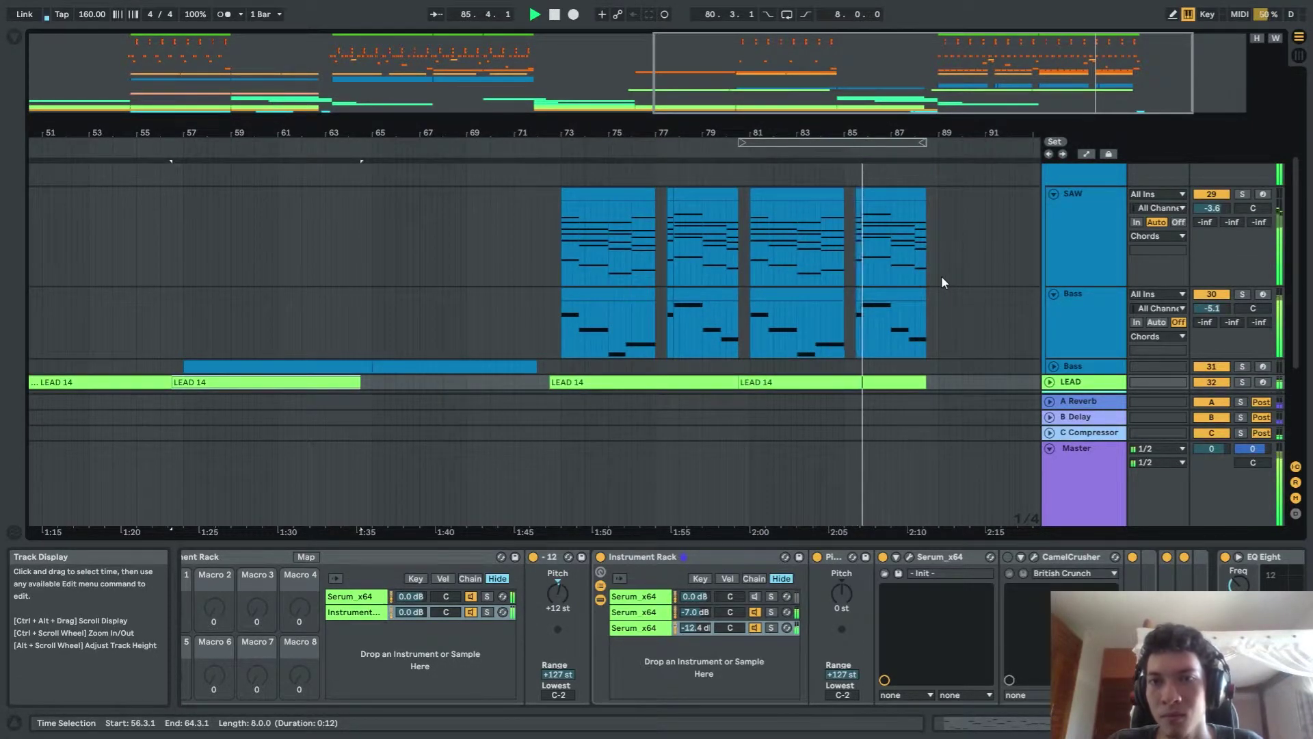
{"action": "scroll", "coordinate": [942, 282], "scroll_direction": "down", "scroll_amount": 4}
{"action": "scroll", "coordinate": [951, 275], "scroll_direction": "up", "scroll_amount": 4}
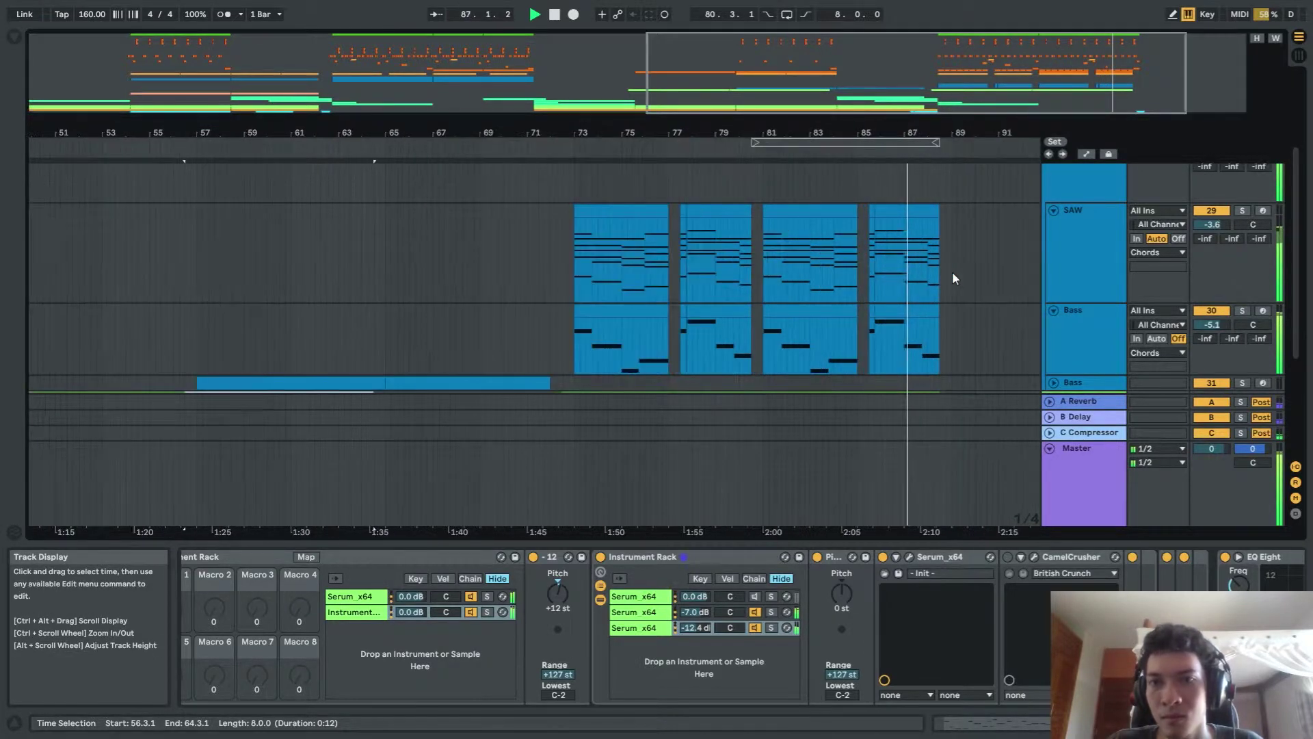
{"action": "scroll", "coordinate": [952, 274], "scroll_direction": "down", "scroll_amount": 3}
{"action": "scroll", "coordinate": [1009, 256], "scroll_direction": "up", "scroll_amount": 3}
{"action": "scroll", "coordinate": [1008, 257], "scroll_direction": "down", "scroll_amount": 1}
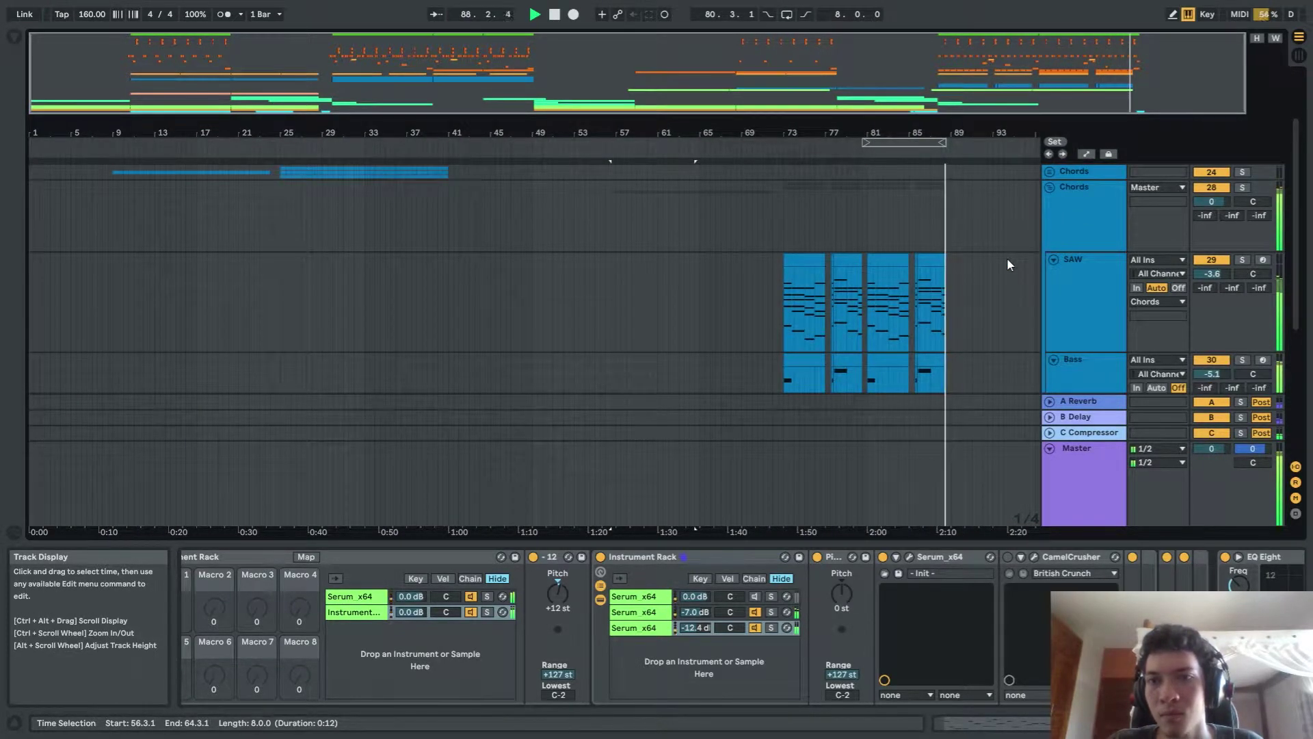
{"action": "left_click", "coordinate": [1049, 188]}
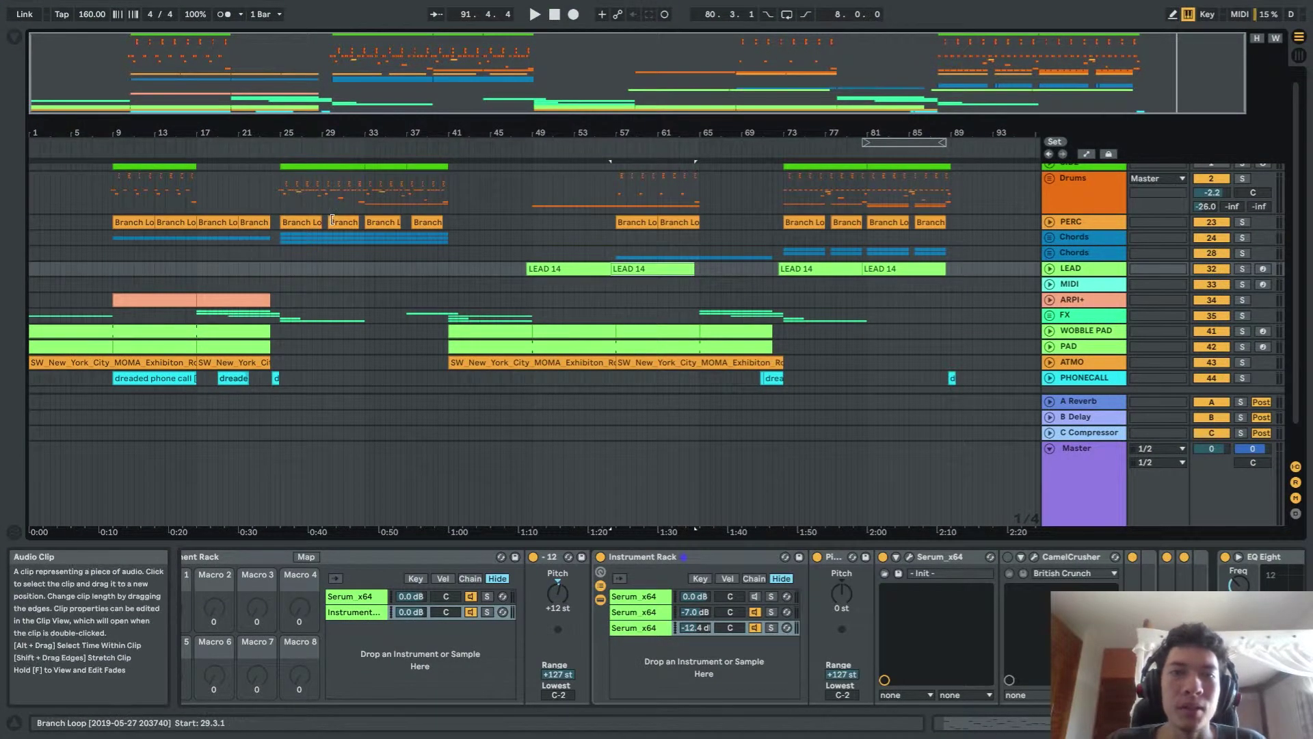
Play the arrangement from about bar 24 through the start of the section at bar 25, and stop playback
{"action": "left_click", "coordinate": [282, 155]}
{"action": "left_click", "coordinate": [272, 153]}
{"action": "scroll", "coordinate": [272, 153], "scroll_direction": "up", "scroll_amount": 6}
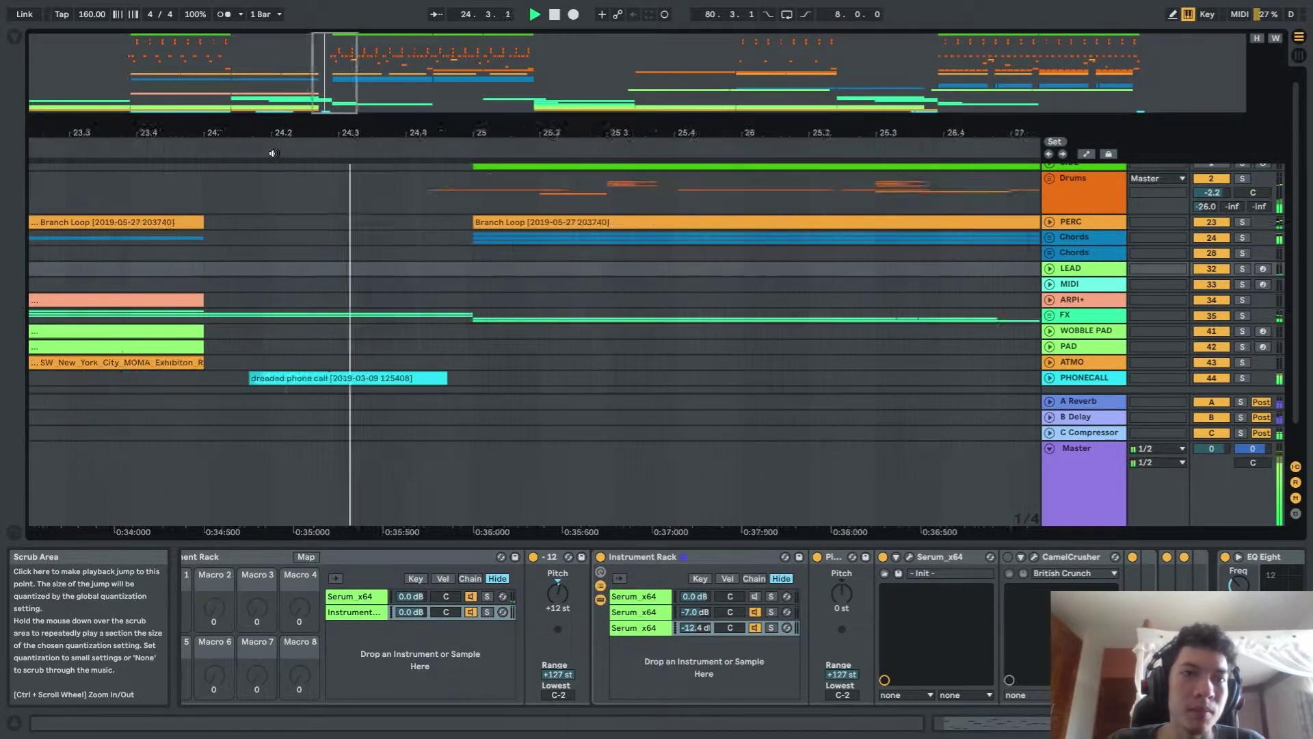
{"action": "scroll", "coordinate": [684, 194], "scroll_direction": "down", "scroll_amount": 4}
{"action": "scroll", "coordinate": [695, 195], "scroll_direction": "down", "scroll_amount": 5}
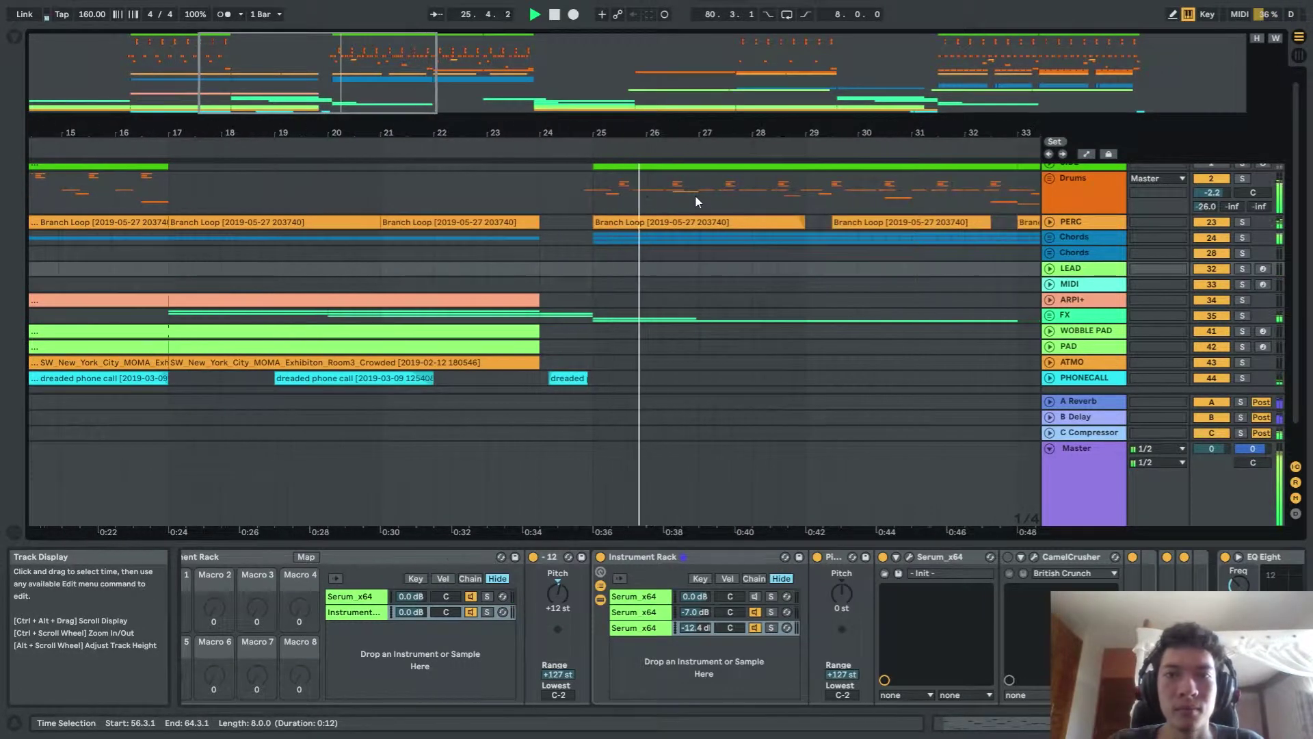
{"action": "scroll", "coordinate": [694, 201], "scroll_direction": "right", "scroll_amount": 1}
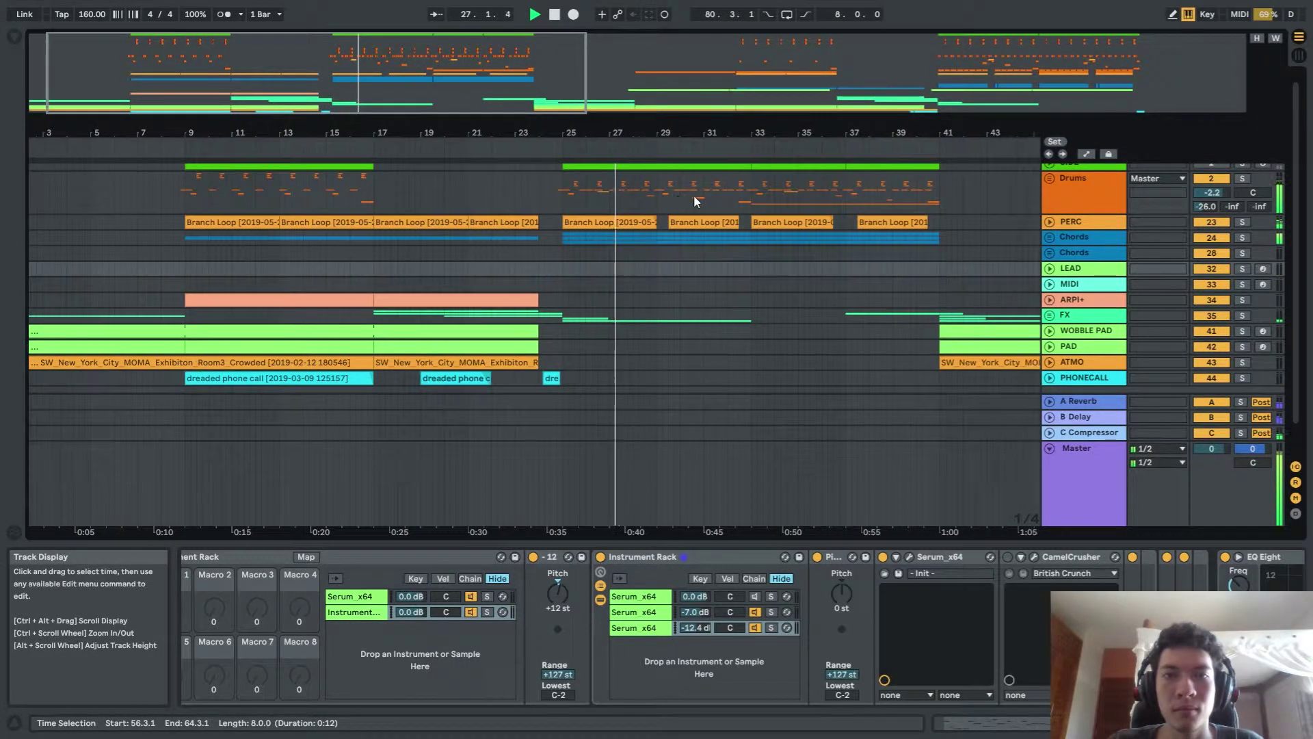
{"action": "key", "text": "space"}
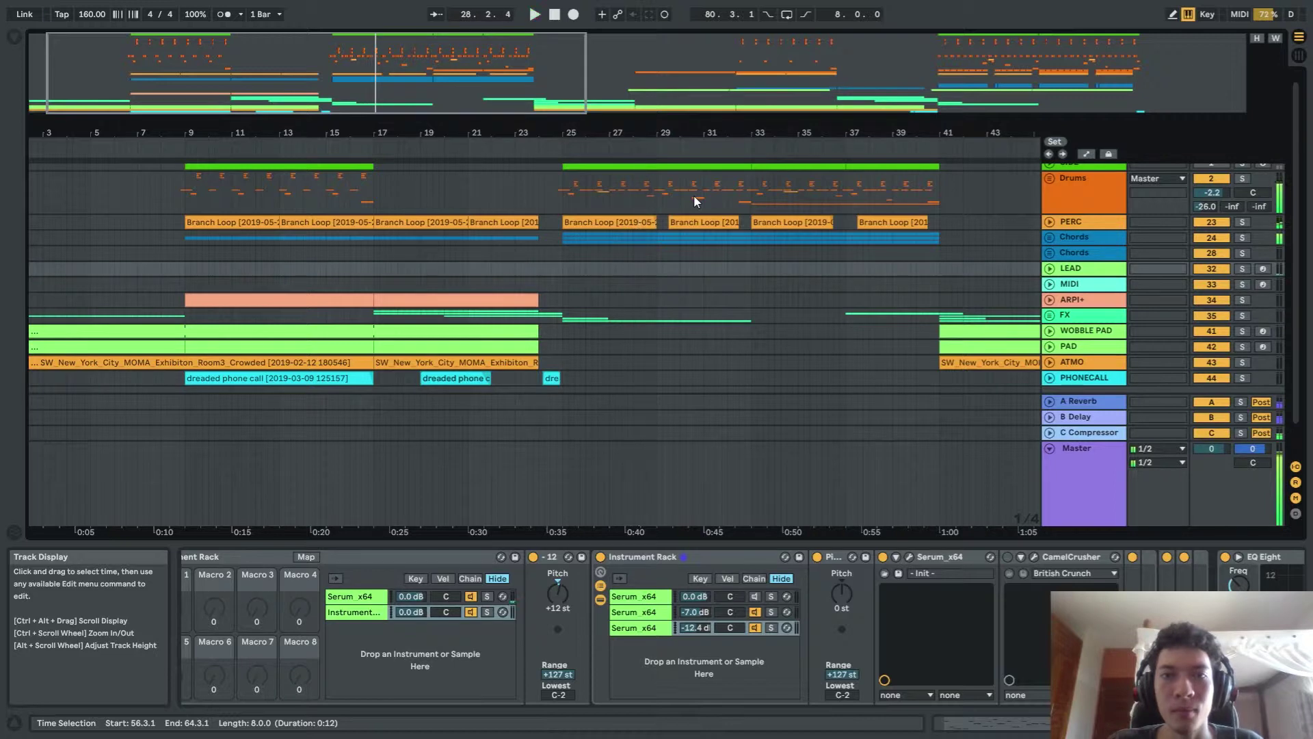
Play the arrangement from about bar 72 through the start of the section at bar 73, and stop playback at bar 78
{"action": "scroll", "coordinate": [694, 195], "scroll_direction": "down", "scroll_amount": 4}
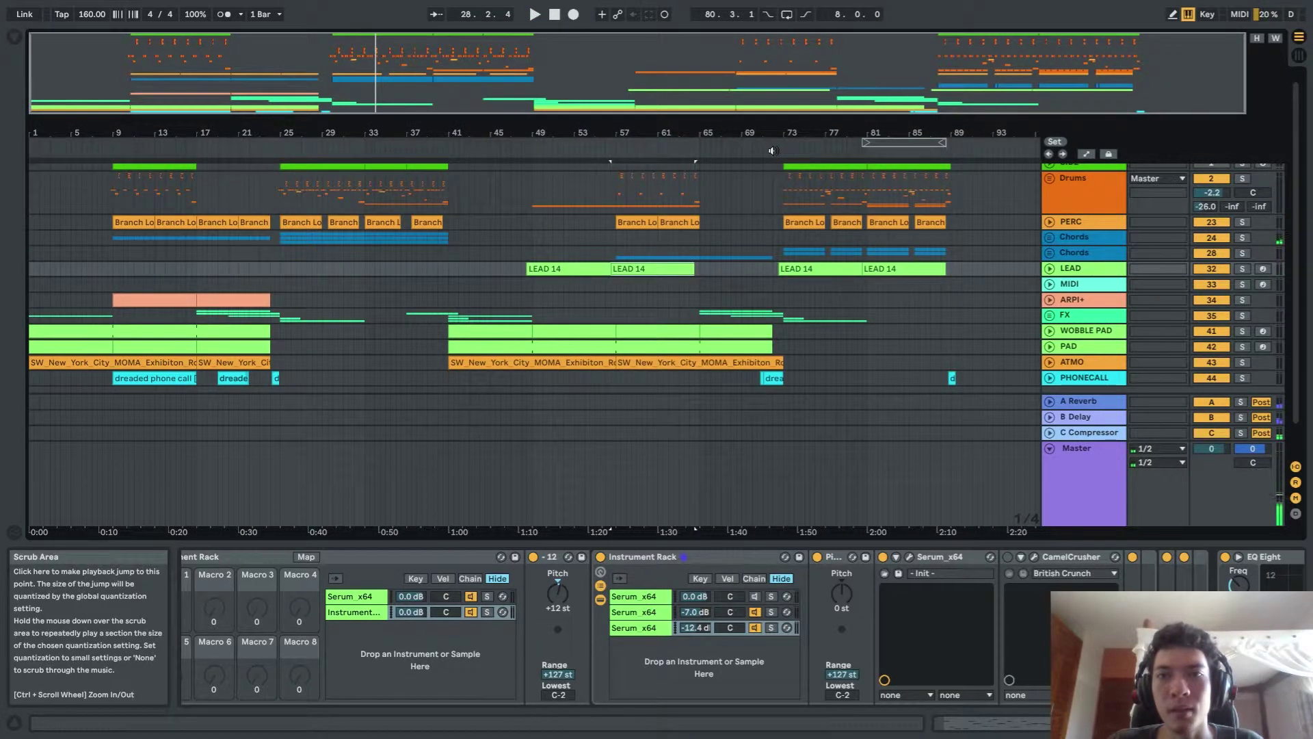
{"action": "scroll", "coordinate": [781, 241], "scroll_direction": "up", "scroll_amount": 4}
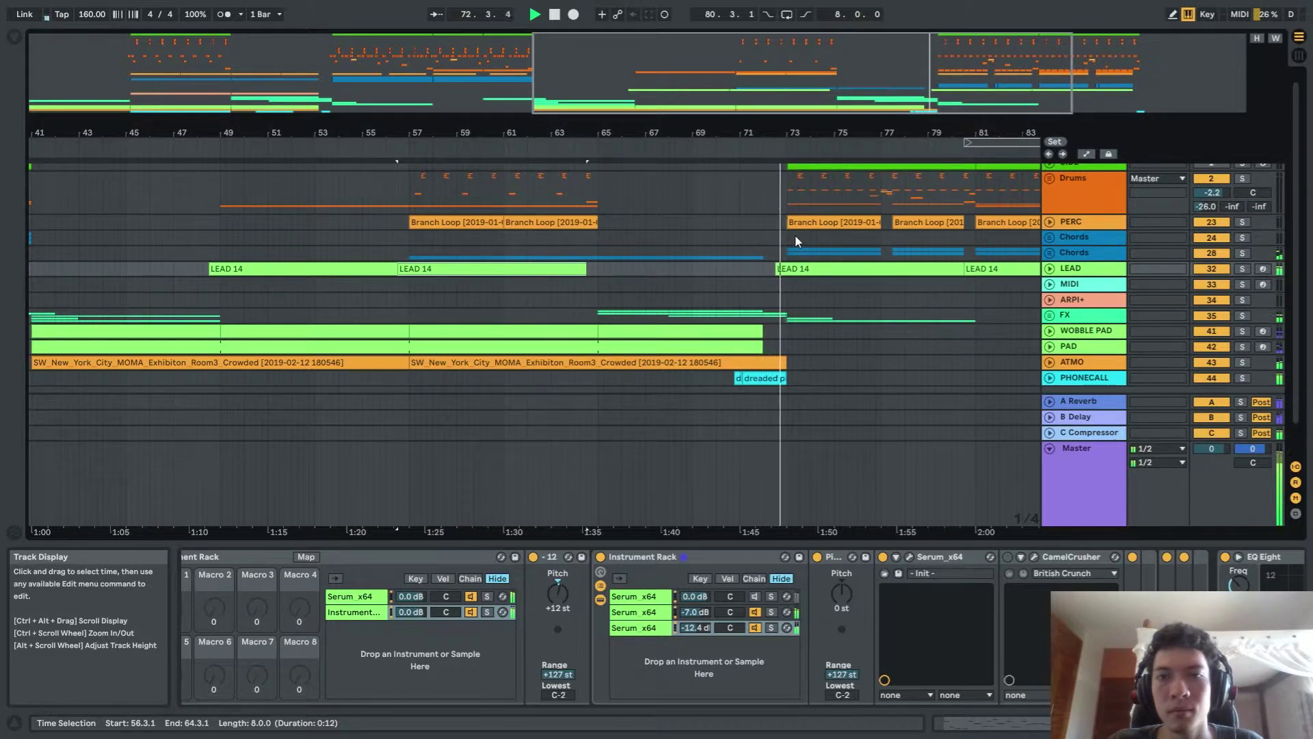
{"action": "scroll", "coordinate": [794, 233], "scroll_direction": "down", "scroll_amount": 4}
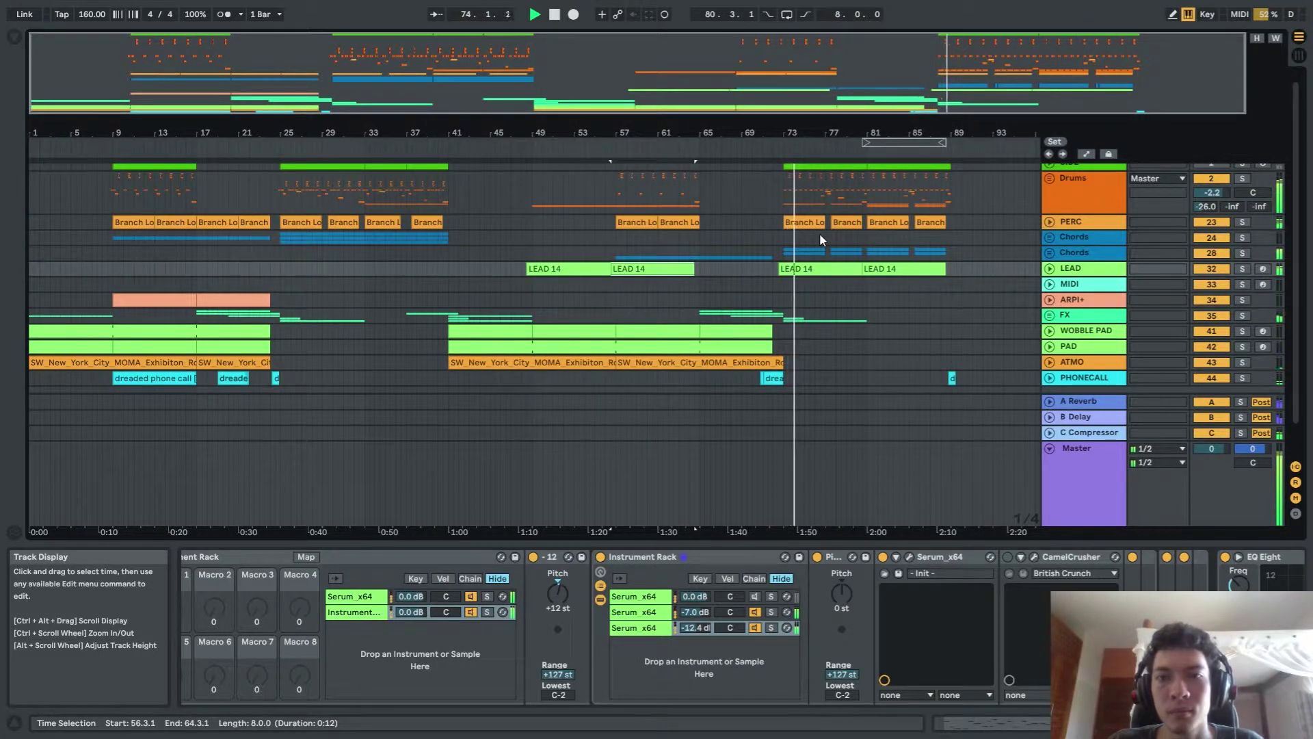
{"action": "scroll", "coordinate": [820, 234], "scroll_direction": "up", "scroll_amount": 4}
{"action": "scroll", "coordinate": [820, 234], "scroll_direction": "down", "scroll_amount": 4}
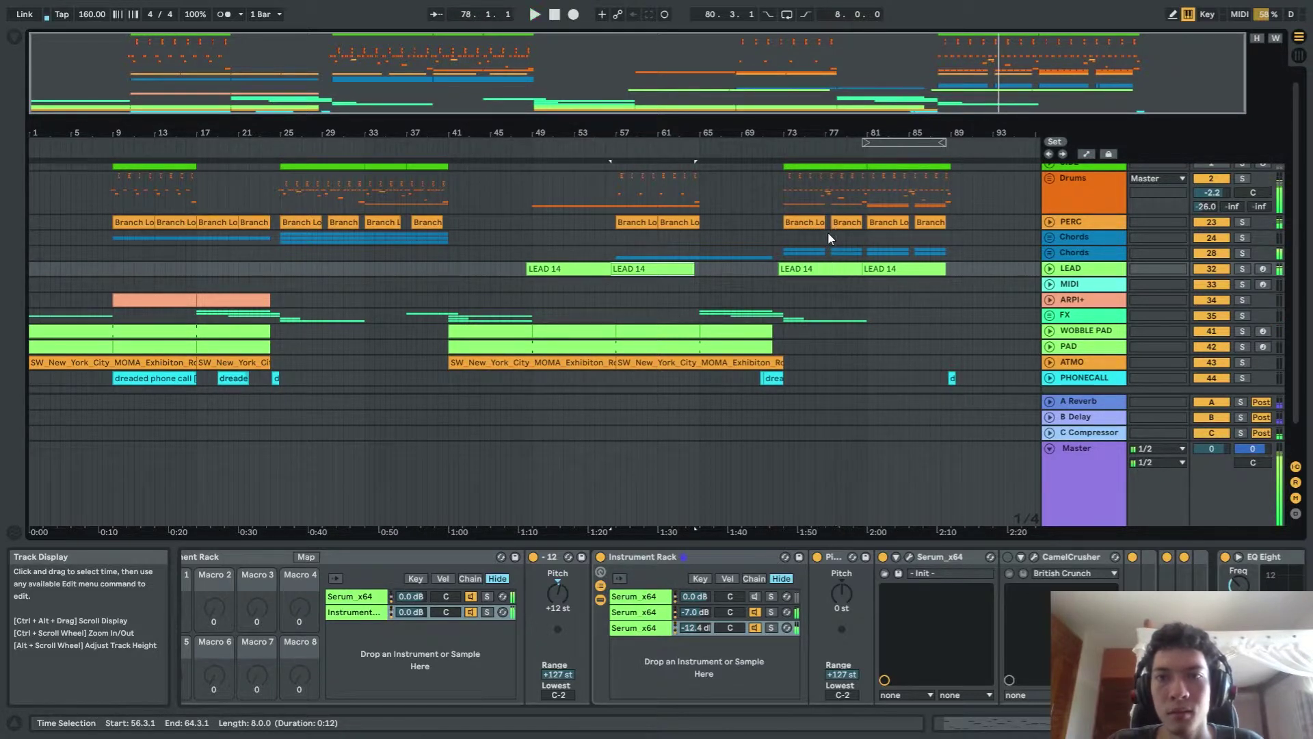
{"action": "key", "text": "space"}
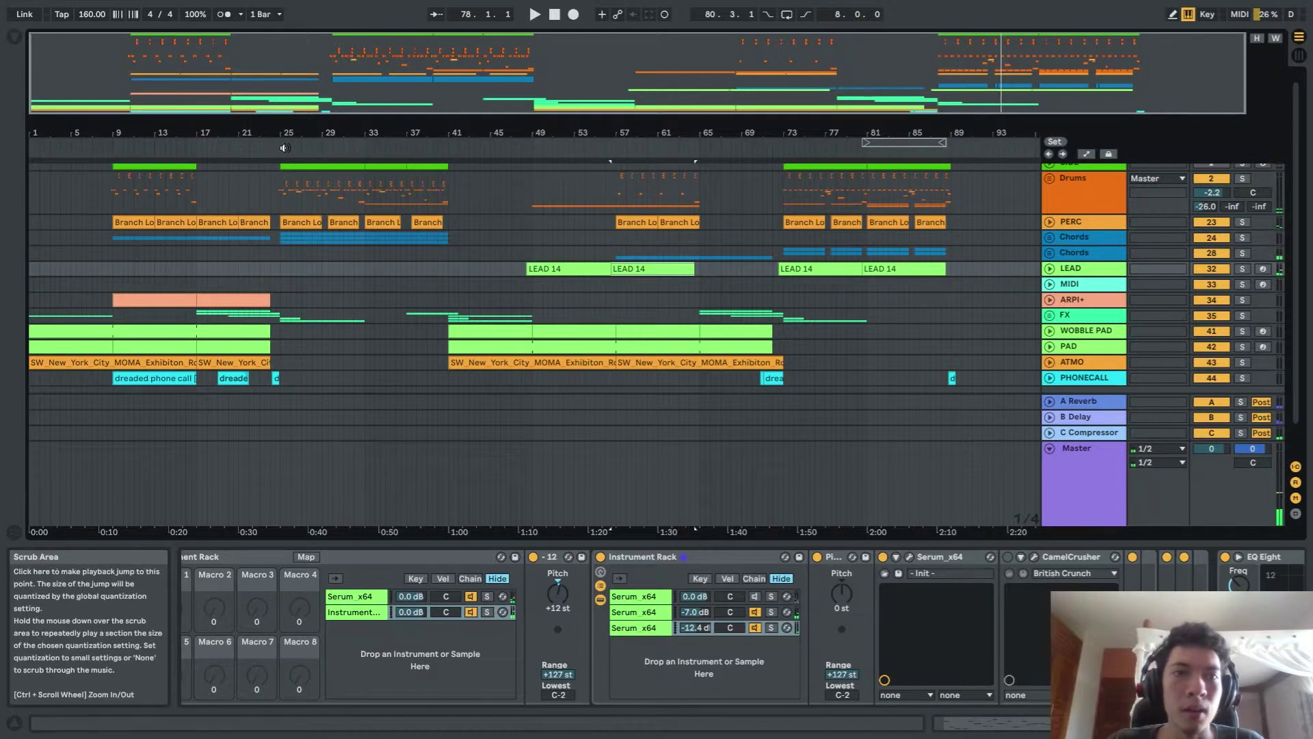
Highlight the section from bar 73.1.1 to 88.3.1 across the tracks from Drums through the second Chords group
{"action": "scroll", "coordinate": [277, 157], "scroll_direction": "up", "scroll_amount": 5}
{"action": "scroll", "coordinate": [334, 192], "scroll_direction": "down", "scroll_amount": 5}
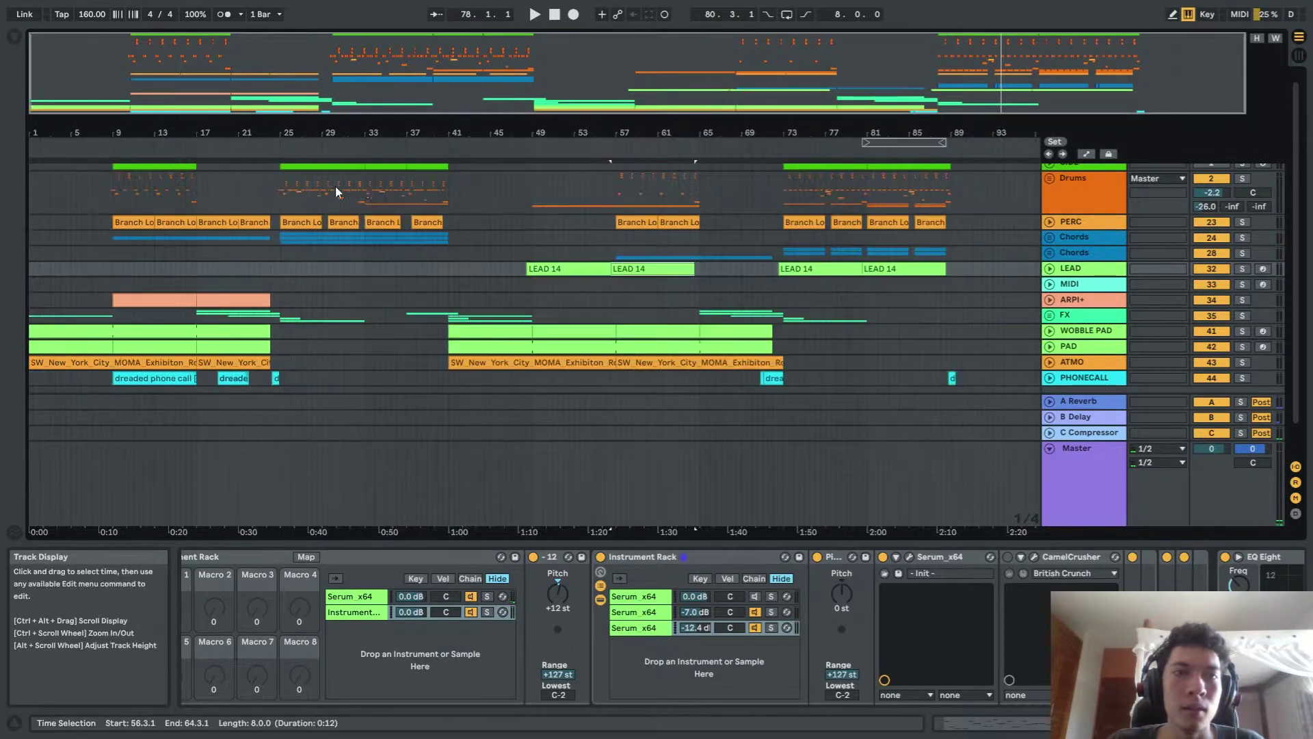
{"action": "left_click", "coordinate": [783, 237]}
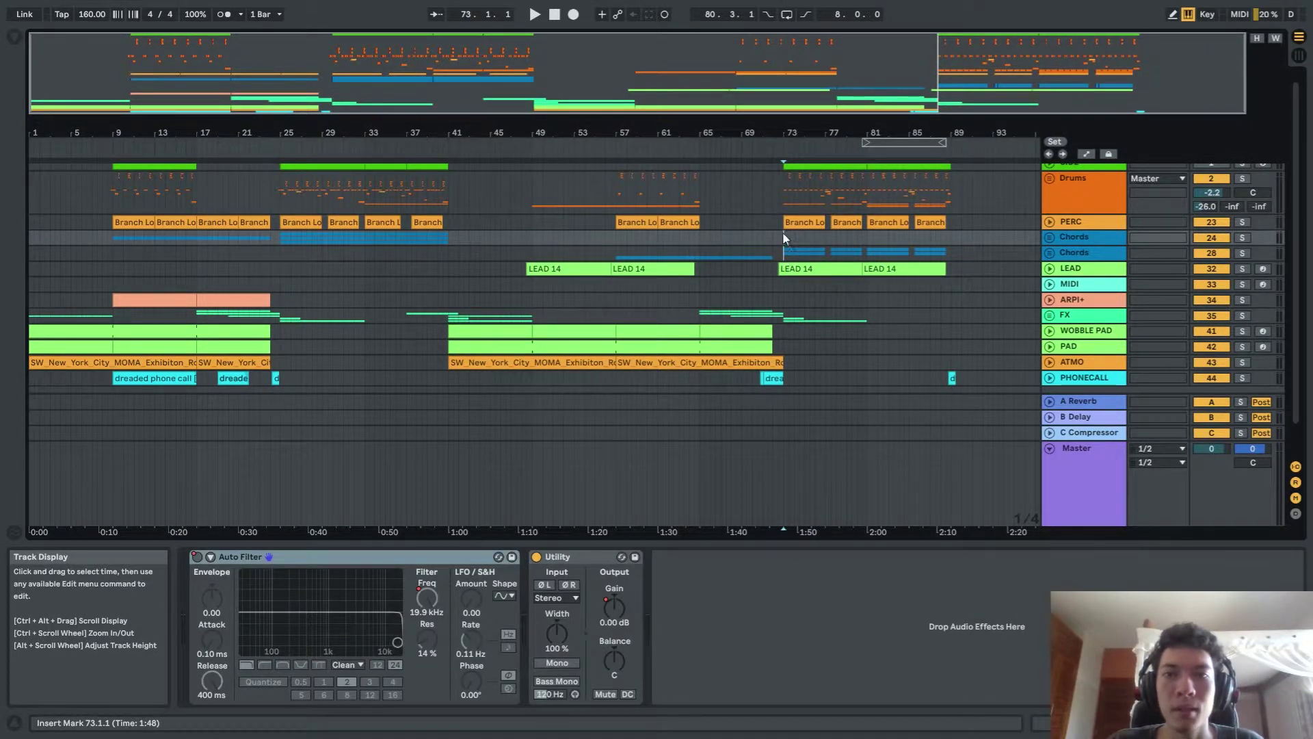
{"action": "left_click", "coordinate": [375, 218]}
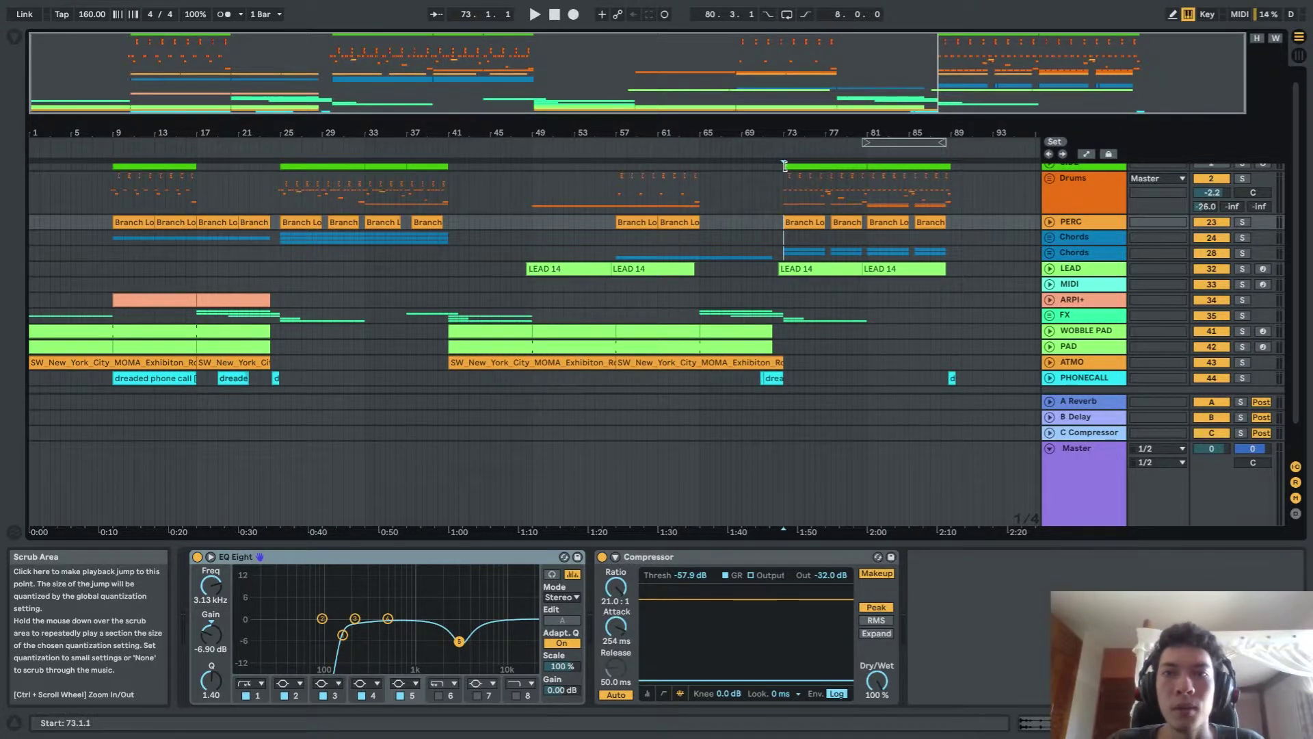
{"action": "left_click_drag", "start_coordinate": [783, 170], "coordinate": [946, 274]}
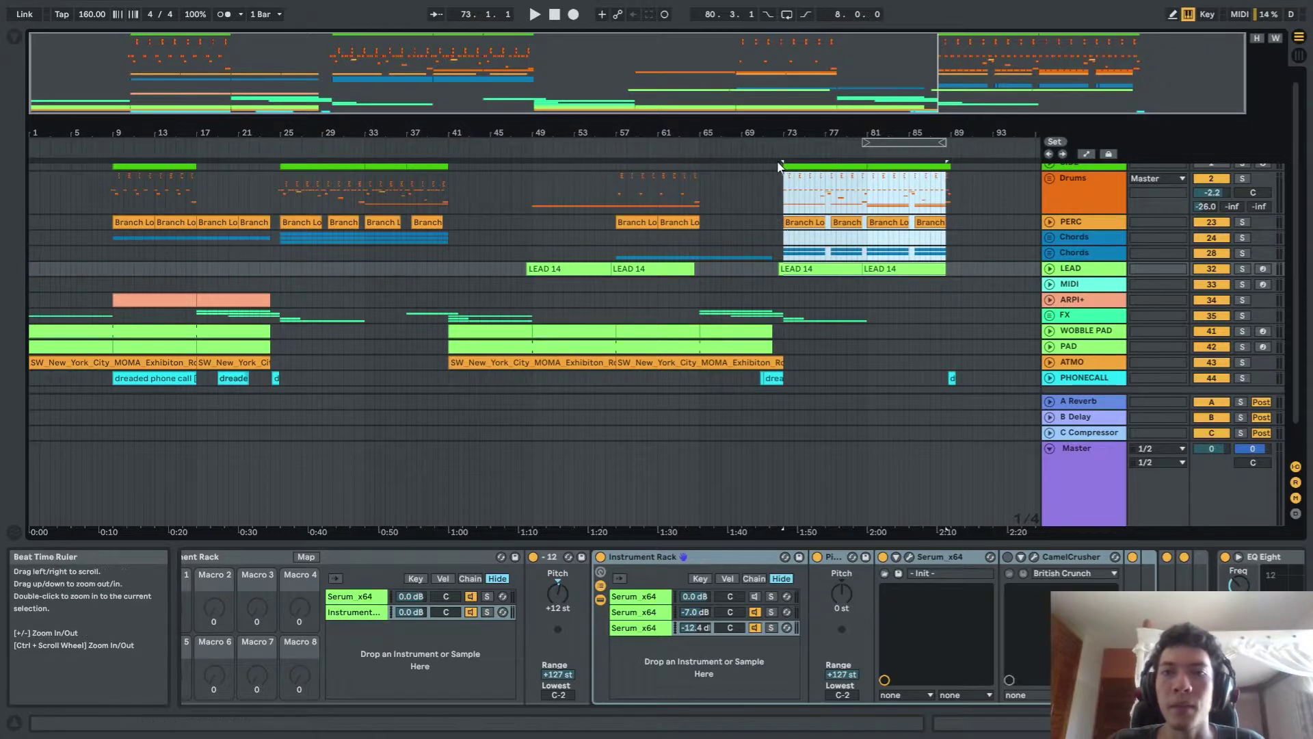
Solo the Drums group, play it from bar 73 to about bar 77, and stop playback
{"action": "scroll", "coordinate": [773, 208], "scroll_direction": "up", "scroll_amount": 1}
{"action": "left_click", "coordinate": [1242, 185]}
{"action": "scroll", "coordinate": [910, 187], "scroll_direction": "up", "scroll_amount": 3, "text": "ctrl"}
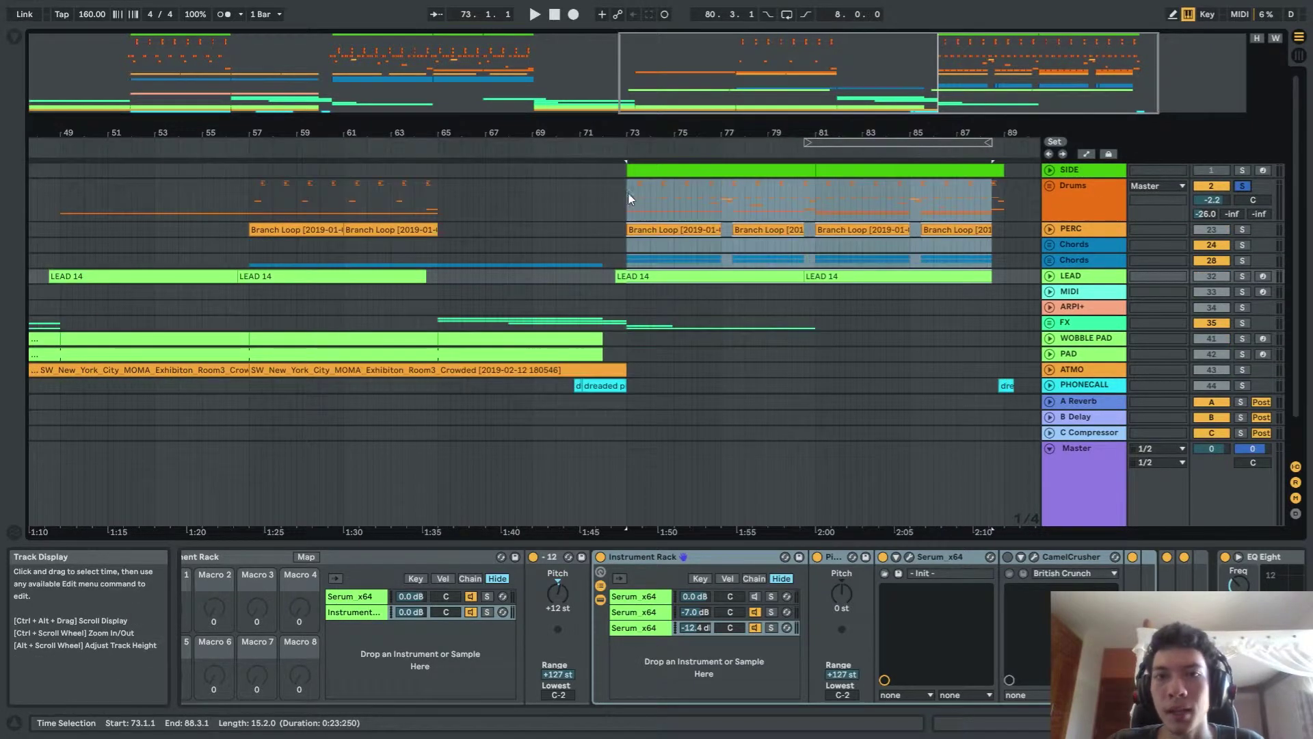
{"action": "left_click", "coordinate": [629, 198]}
{"action": "key", "text": "space"}
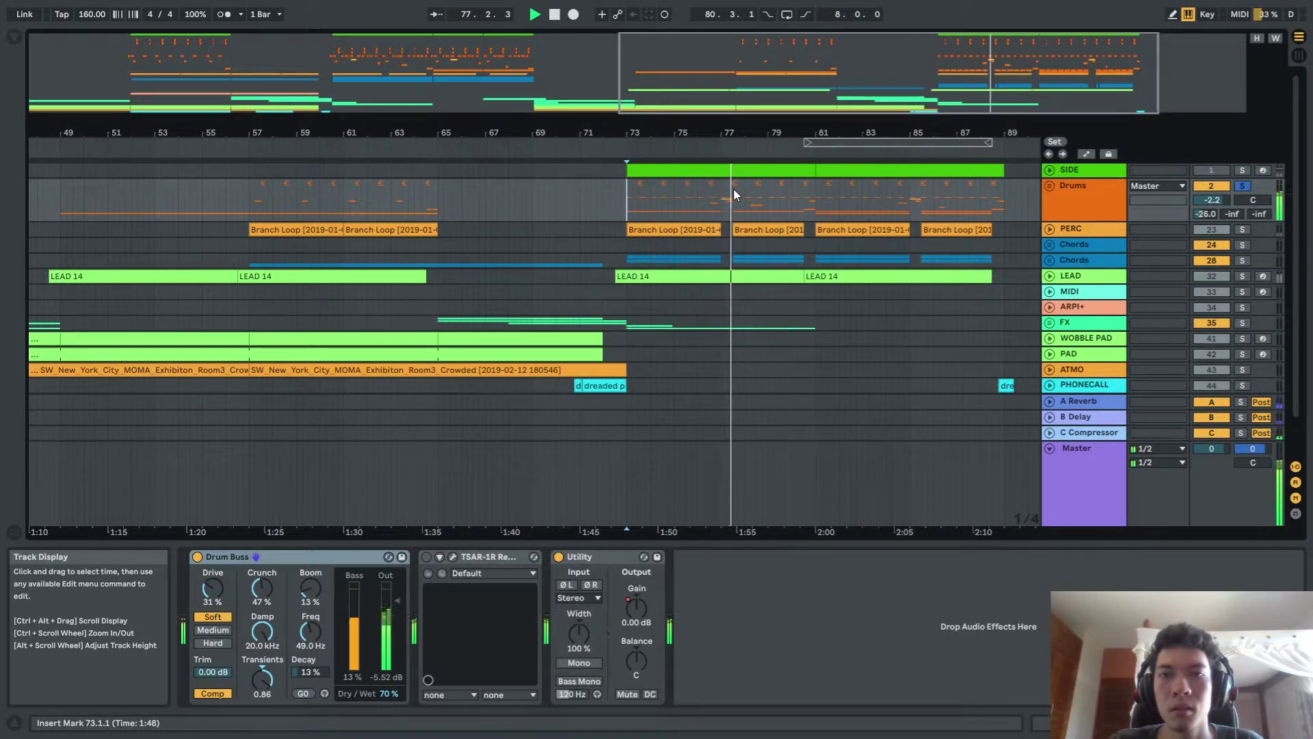
{"action": "key", "text": "space"}
Examine the drum break at bar 77 and highlight the Drums section from bar 73 to the end
{"action": "scroll", "coordinate": [726, 194], "scroll_direction": "up", "scroll_amount": 3, "text": "ctrl"}
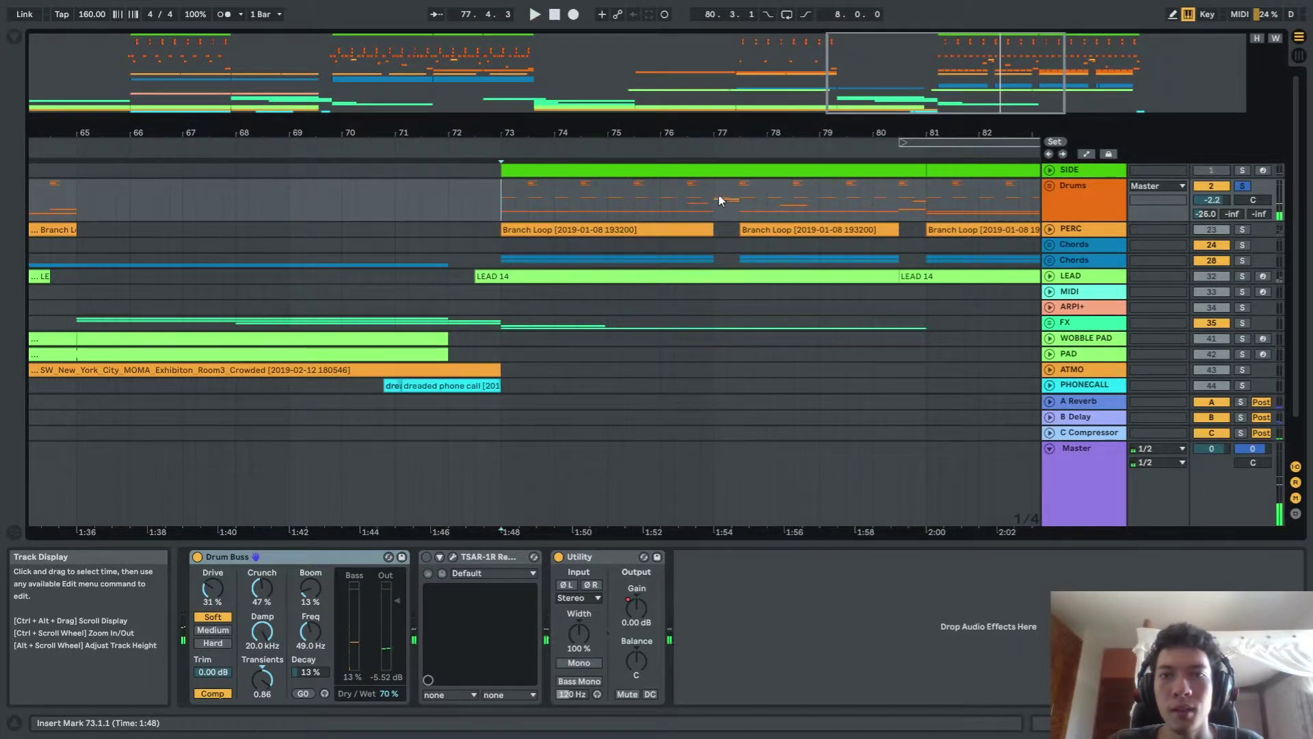
{"action": "scroll", "coordinate": [725, 212], "scroll_direction": "down", "scroll_amount": 5, "text": "ctrl"}
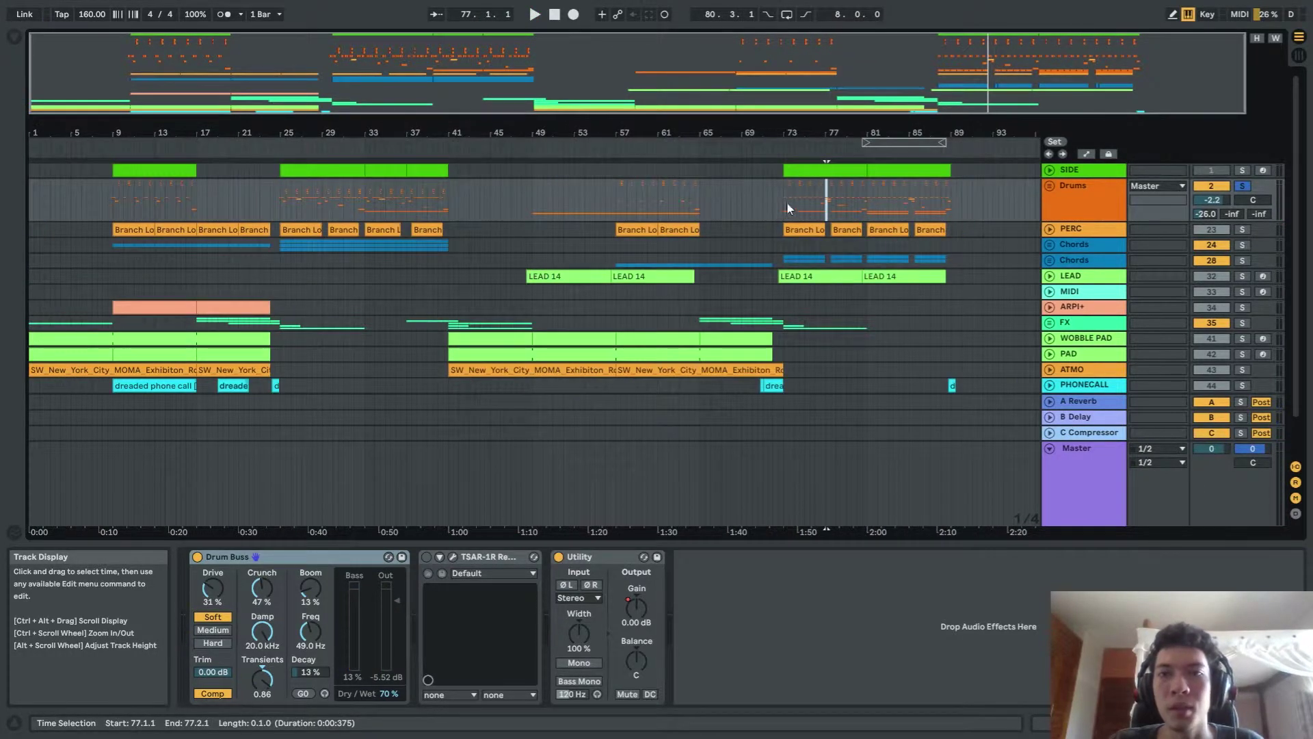
{"action": "left_click_drag", "start_coordinate": [781, 195], "coordinate": [860, 199]}
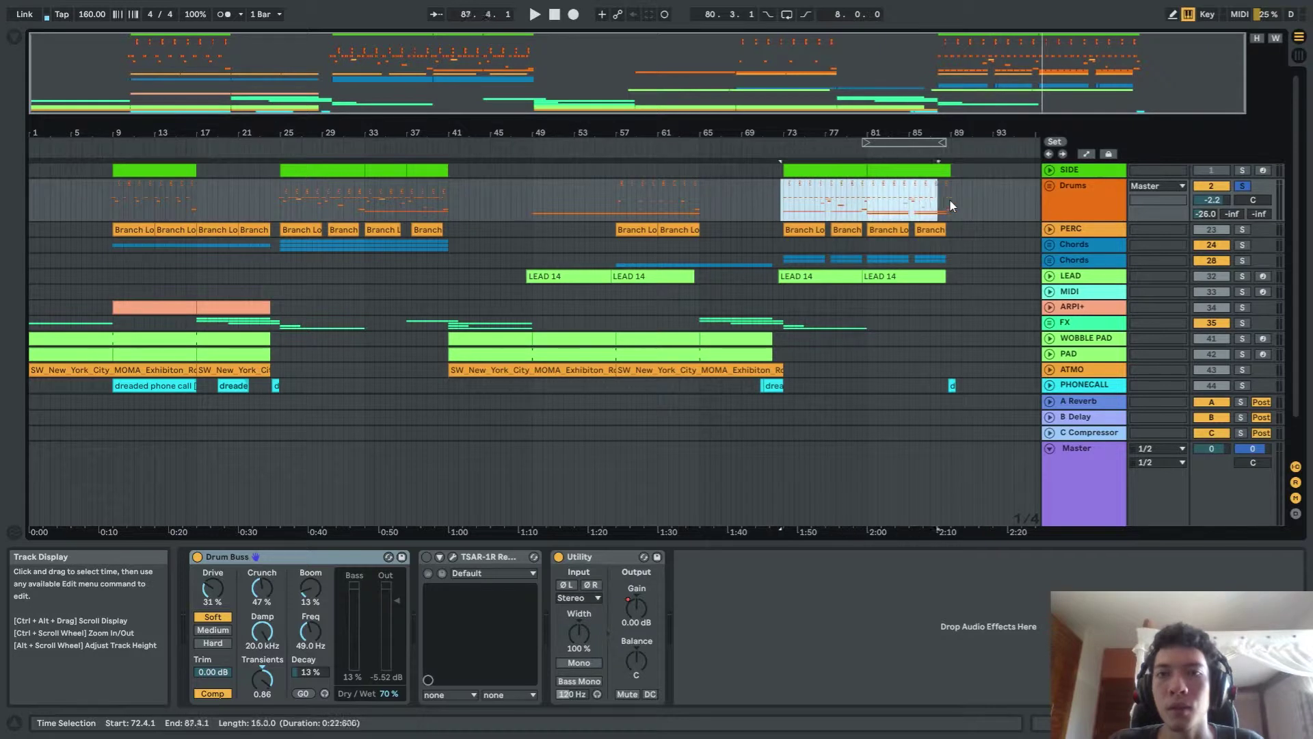
{"action": "left_click_drag", "start_coordinate": [985, 204], "coordinate": [931, 201]}
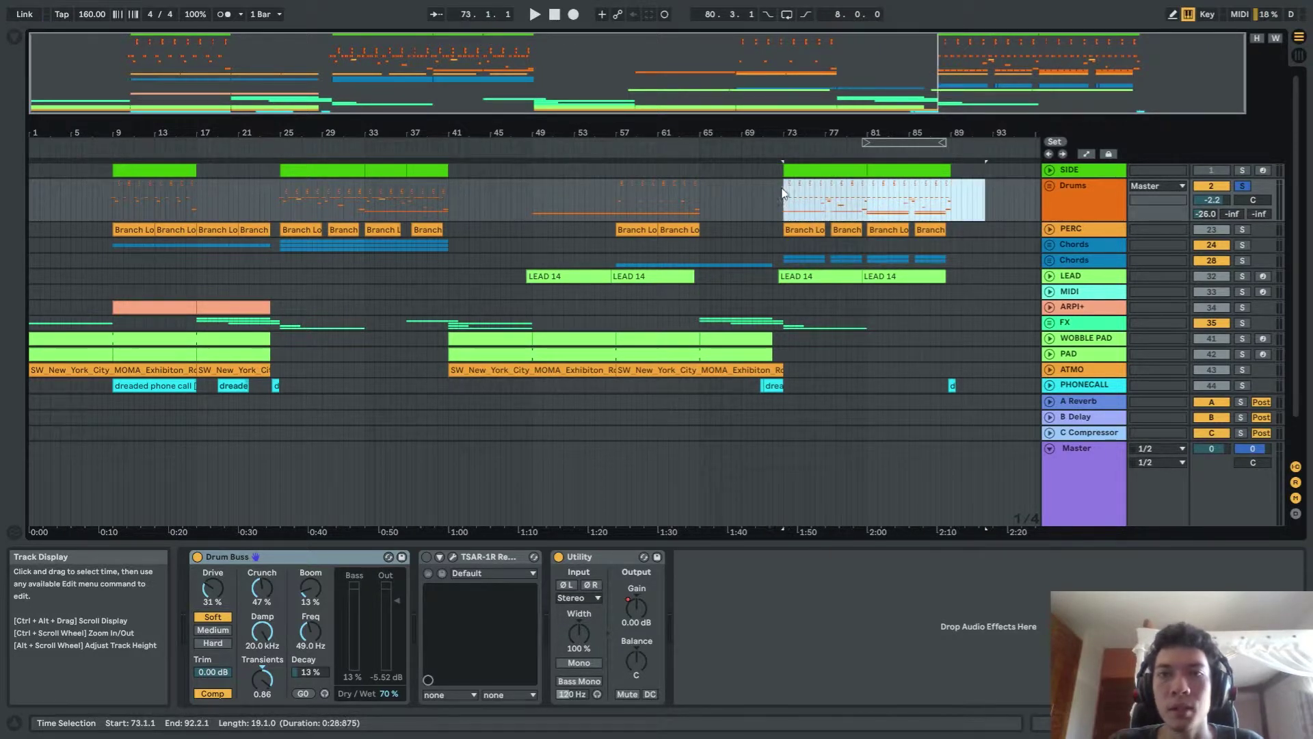
Play the soloed drums from bar 24.4.1 to about bar 34, and stop playback
{"action": "left_click", "coordinate": [270, 192]}
{"action": "scroll", "coordinate": [274, 194], "scroll_direction": "up", "scroll_amount": 3, "text": "ctrl"}
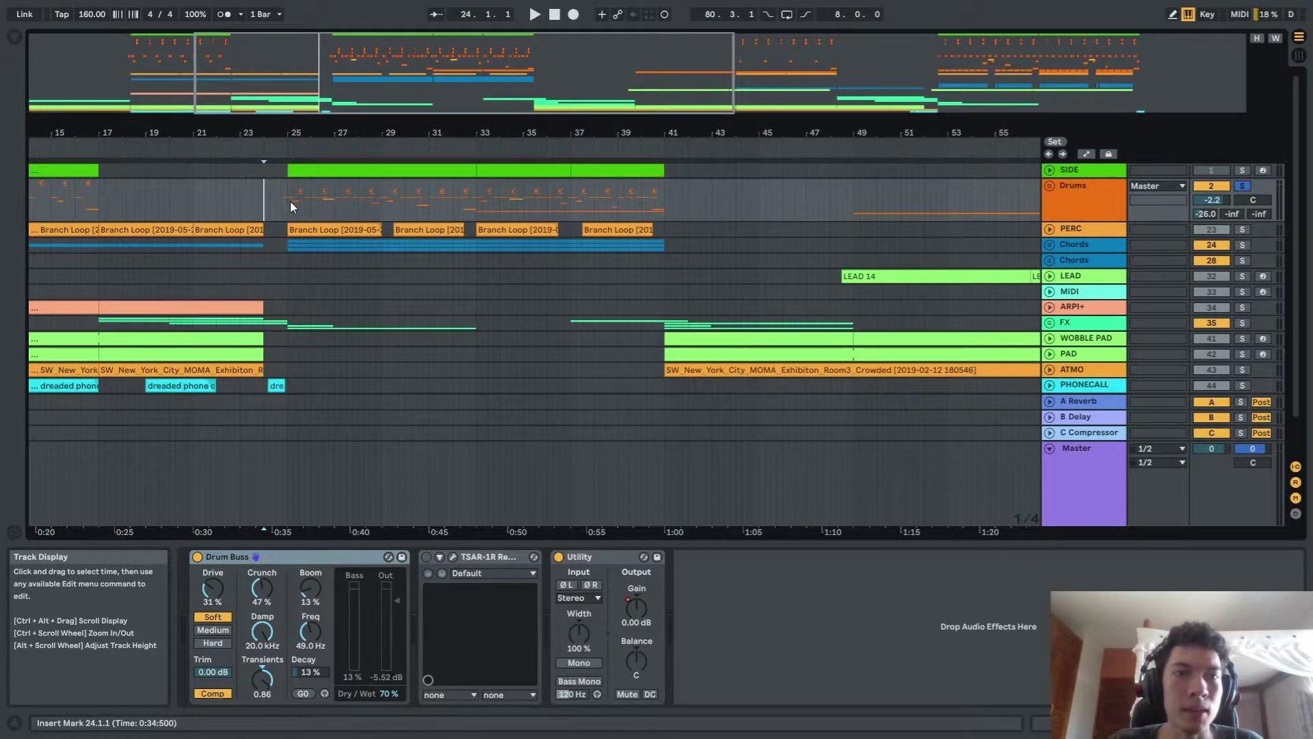
{"action": "left_click", "coordinate": [288, 201]}
{"action": "left_click", "coordinate": [282, 205]}
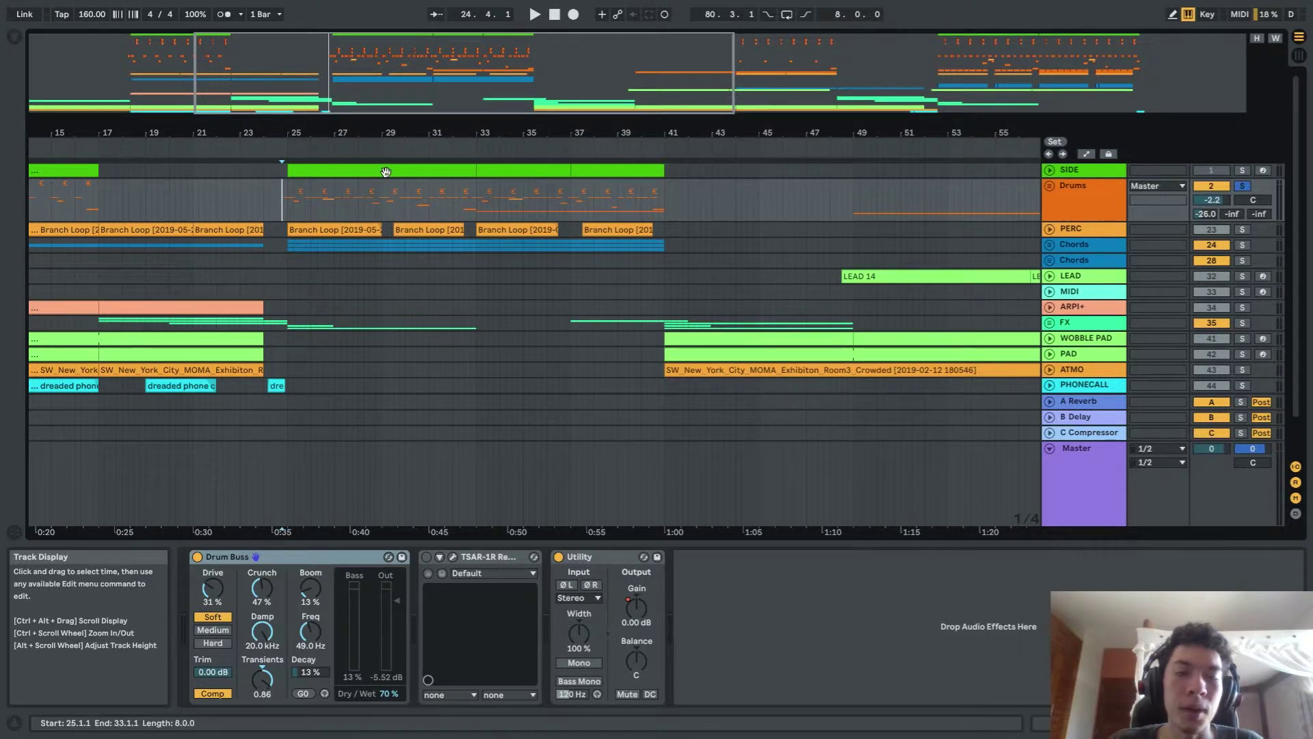
{"action": "key", "text": "space"}
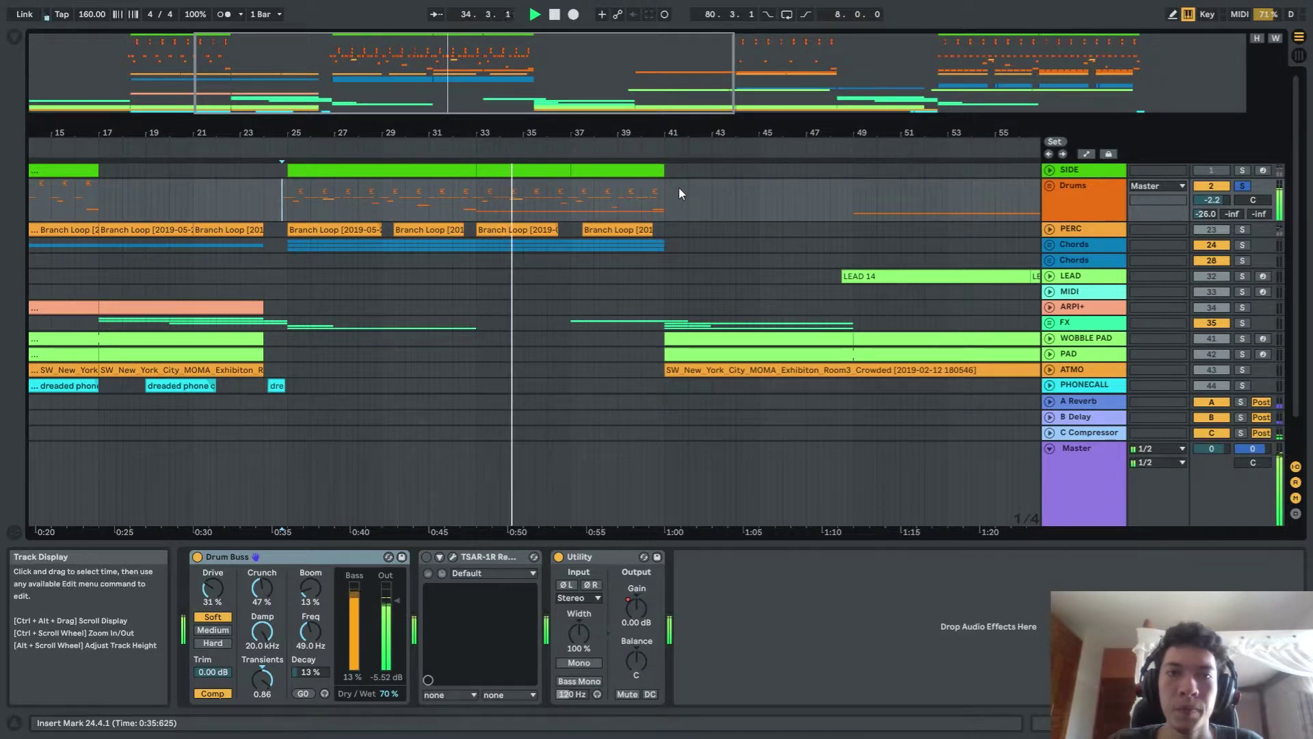
{"action": "key", "text": "space"}
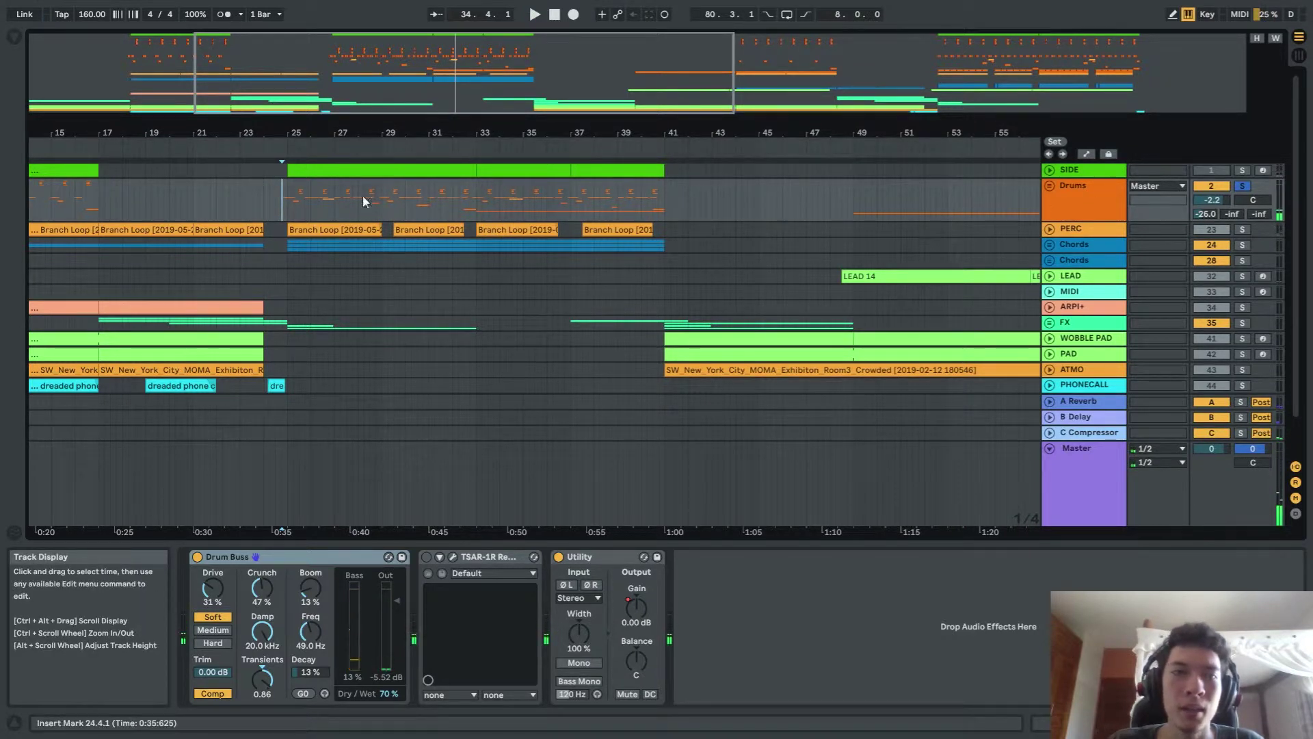
Unfold the Drums group and examine its Snare and KICK clips from bar 25 onward
{"action": "left_click", "coordinate": [1049, 185]}
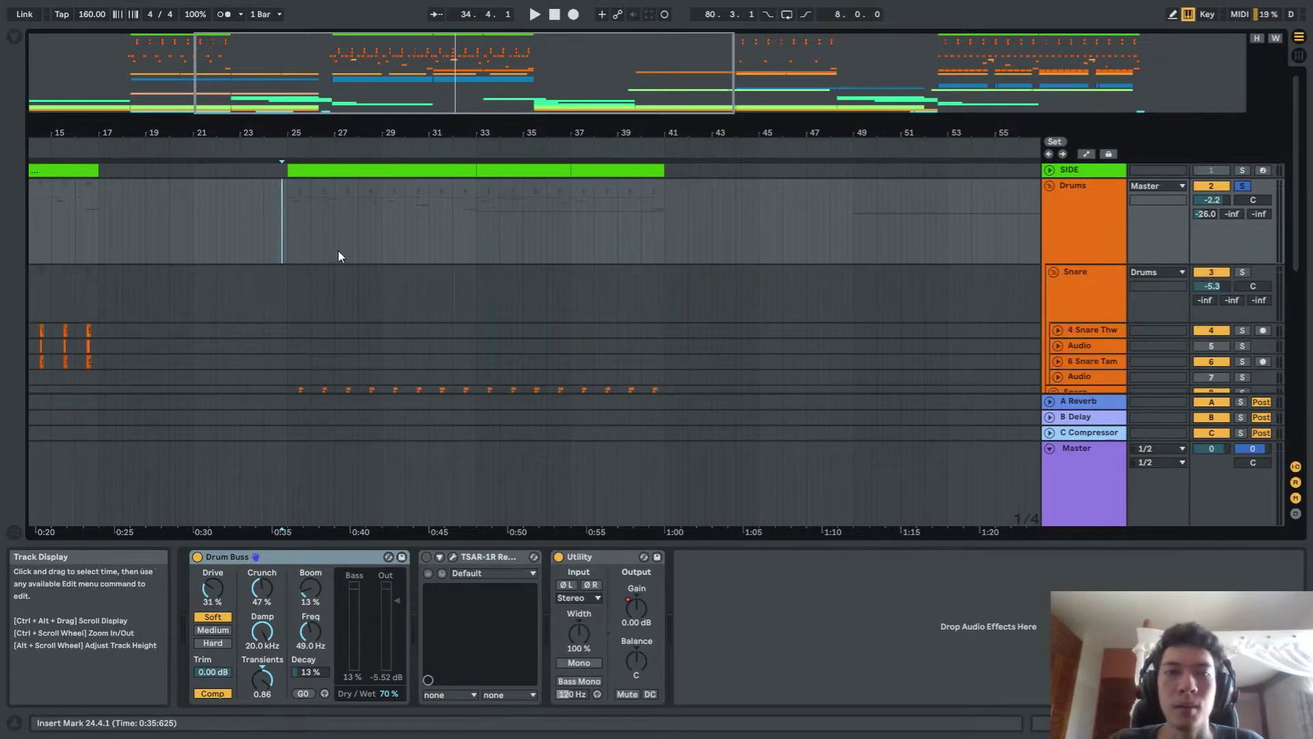
{"action": "scroll", "coordinate": [255, 255], "scroll_direction": "down", "scroll_amount": 5}
{"action": "scroll", "coordinate": [255, 255], "scroll_direction": "up", "scroll_amount": 6, "text": "ctrl"}
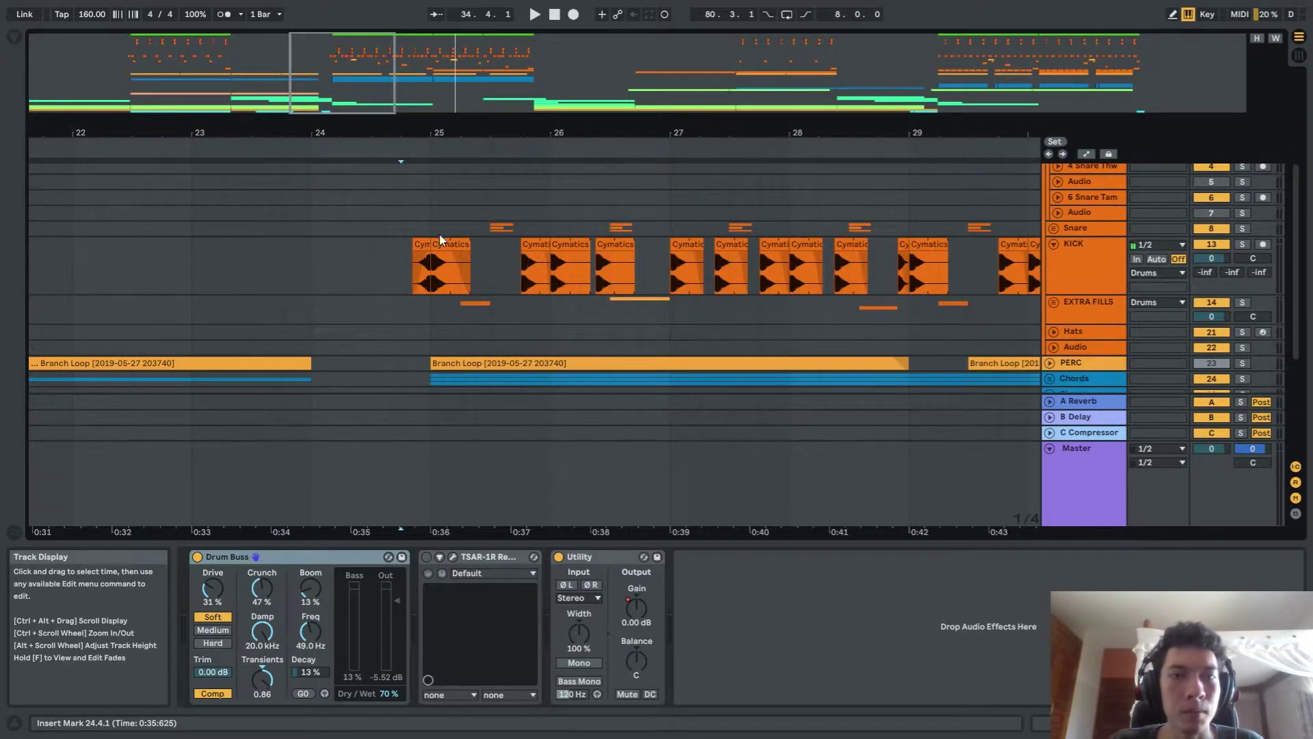
{"action": "scroll", "coordinate": [389, 224], "scroll_direction": "down", "scroll_amount": 4}
{"action": "left_click", "coordinate": [389, 224]}
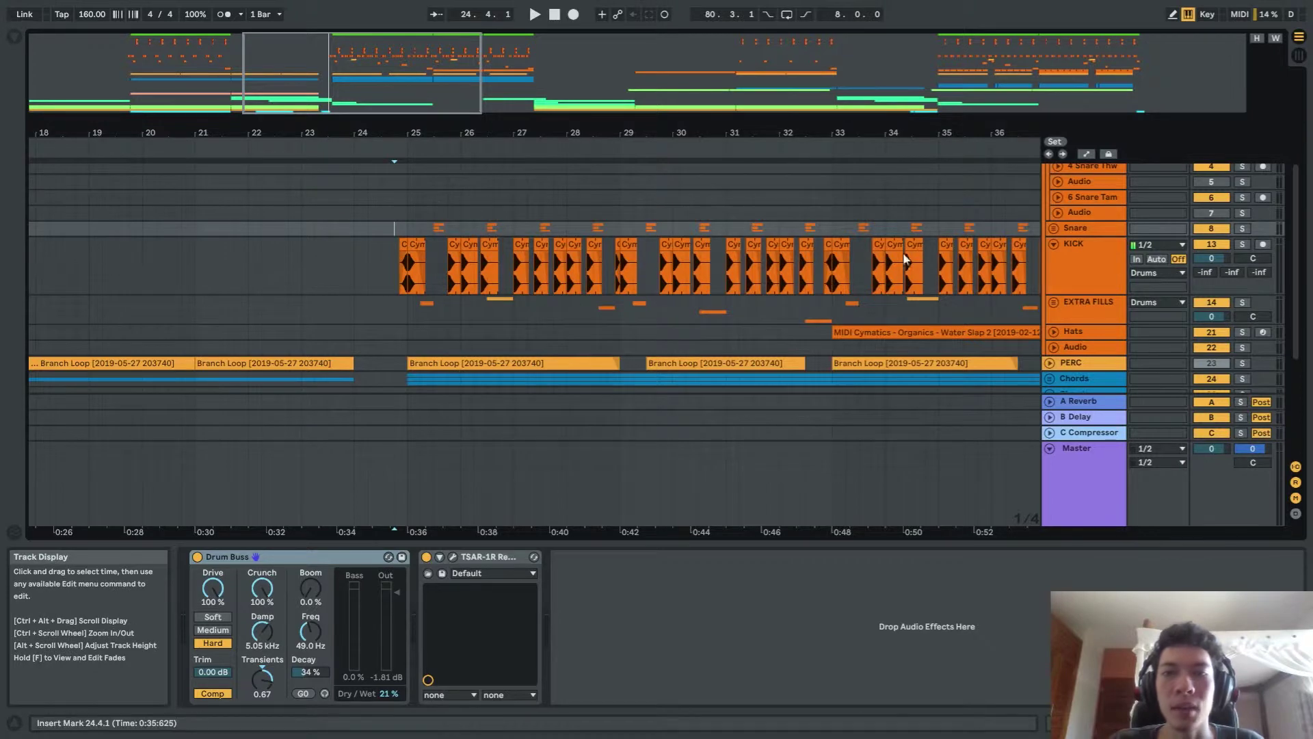
Unfold the EXTRA FILLS group and its first Audio track to examine the fill clips
{"action": "left_click", "coordinate": [1053, 305]}
{"action": "scroll", "coordinate": [578, 309], "scroll_direction": "down", "scroll_amount": 3}
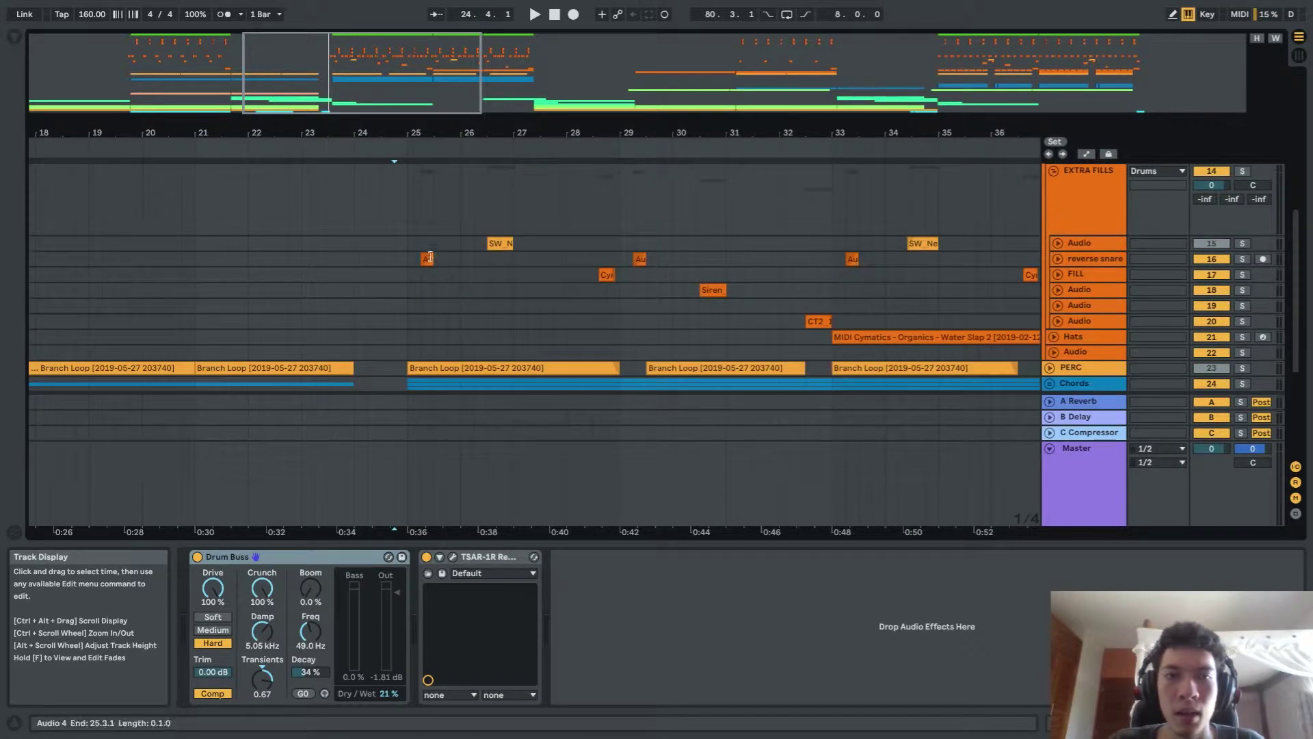
{"action": "scroll", "coordinate": [556, 251], "scroll_direction": "down", "scroll_amount": 2}
{"action": "left_click", "coordinate": [1057, 245]}
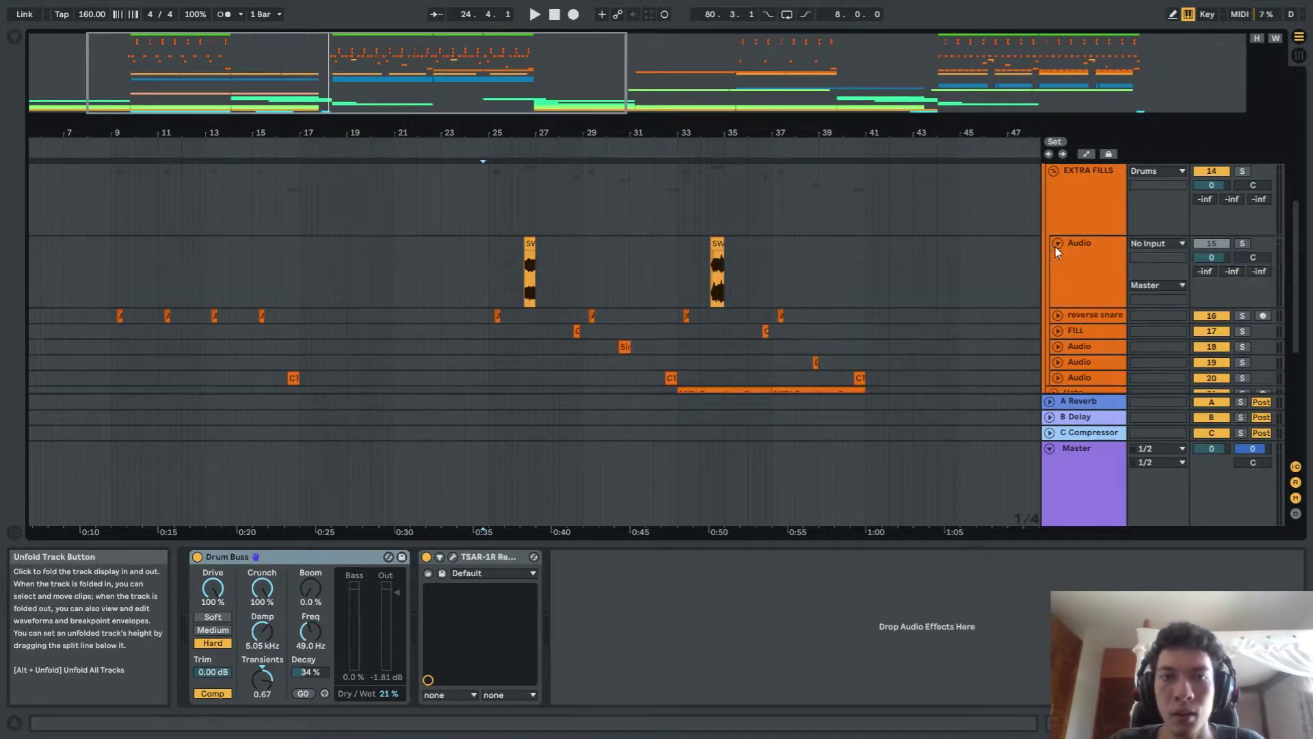
Solo the first Audio track in EXTRA FILLS and play its crowd-noise clip from bar 26.3.1
{"action": "scroll", "coordinate": [534, 237], "scroll_direction": "up", "scroll_amount": 4}
{"action": "left_click", "coordinate": [482, 229]}
{"action": "scroll", "coordinate": [534, 218], "scroll_direction": "down", "scroll_amount": 5}
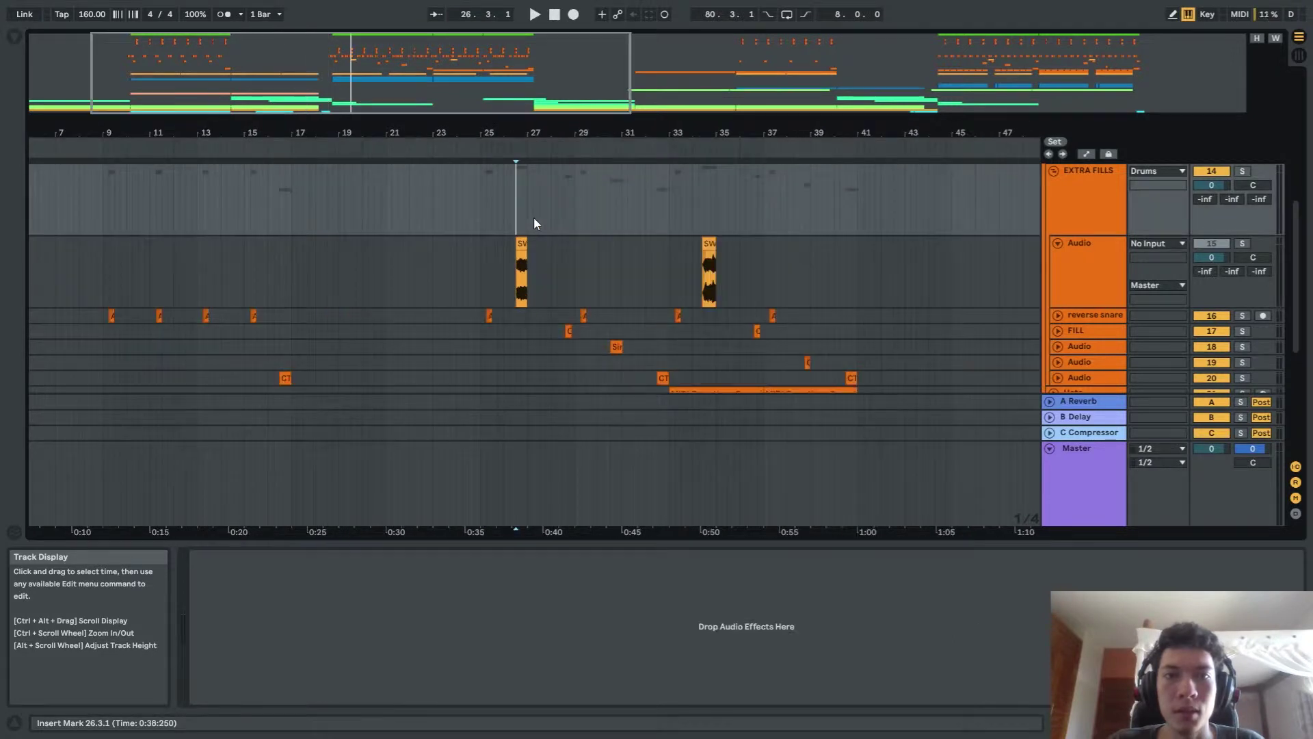
{"action": "left_click", "coordinate": [1244, 244]}
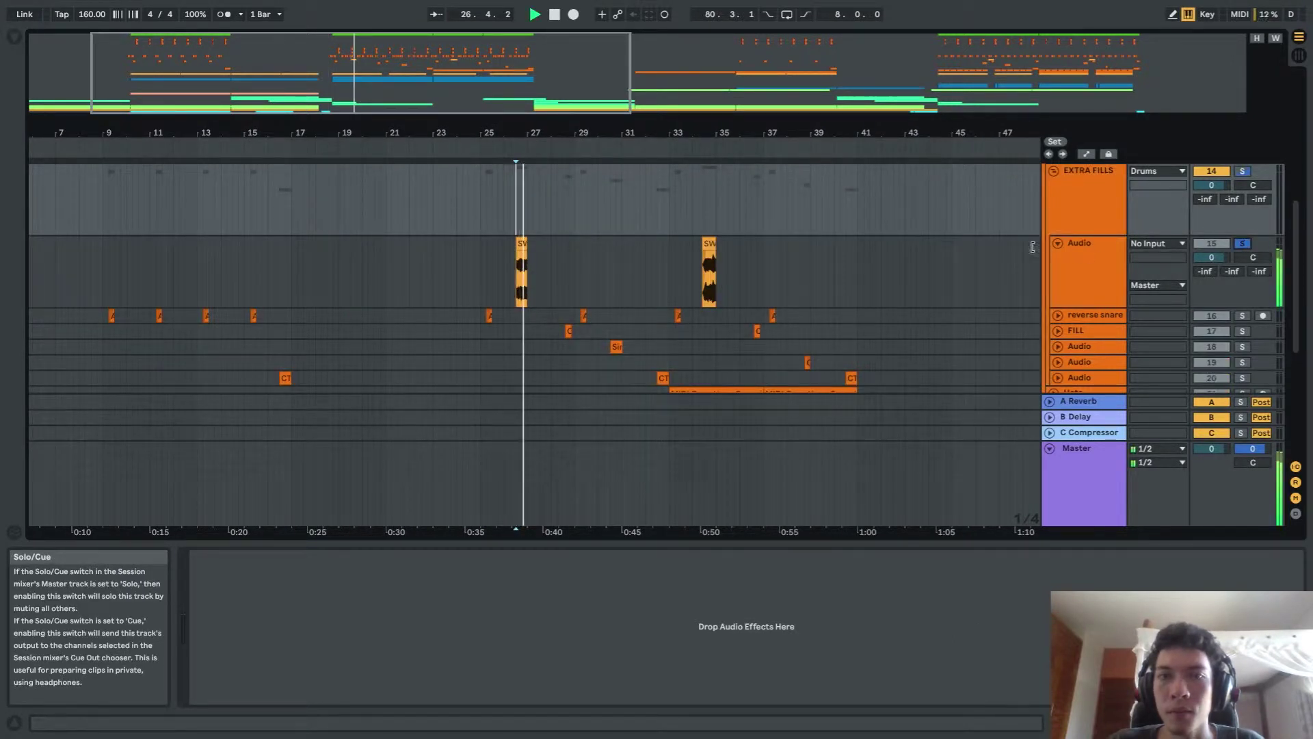
{"action": "scroll", "coordinate": [546, 233], "scroll_direction": "up", "scroll_amount": 4}
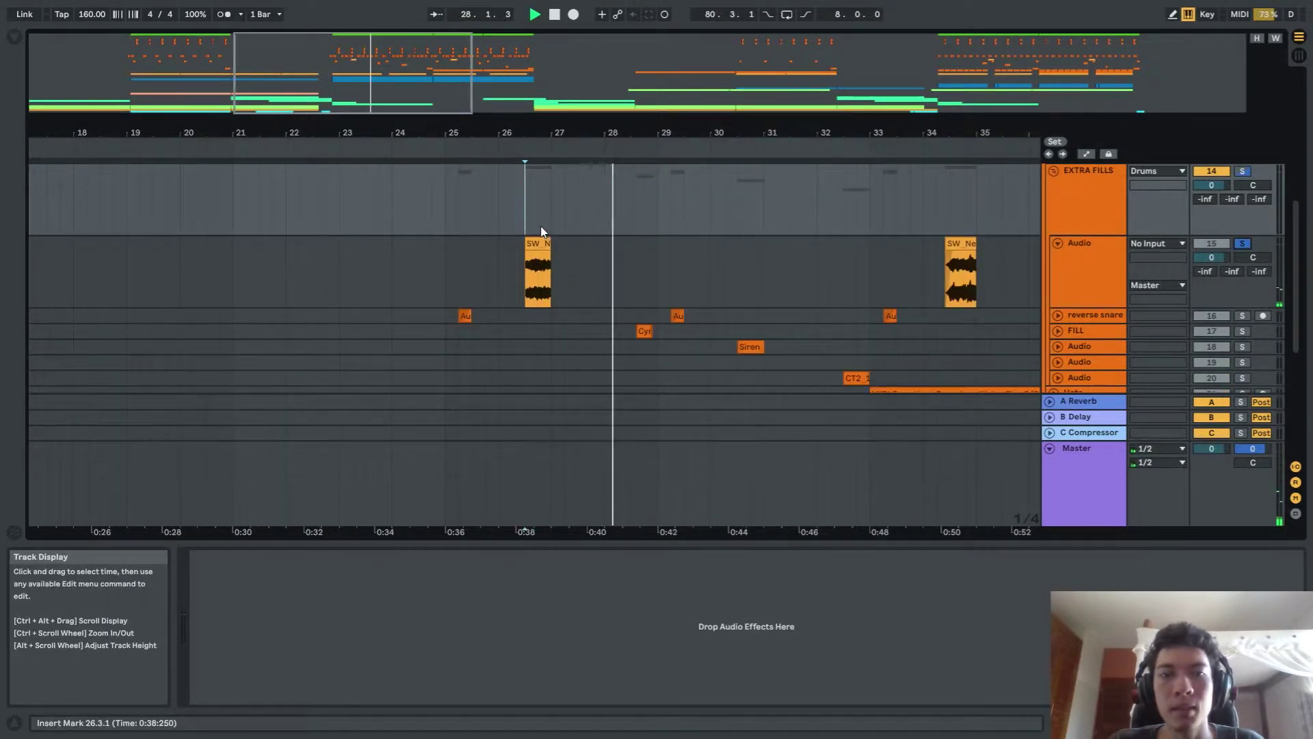
Stop playback and examine the crowd-noise fill clips at bars 26.3 and 34.3 up close
{"action": "scroll", "coordinate": [591, 236], "scroll_direction": "up", "scroll_amount": 5}
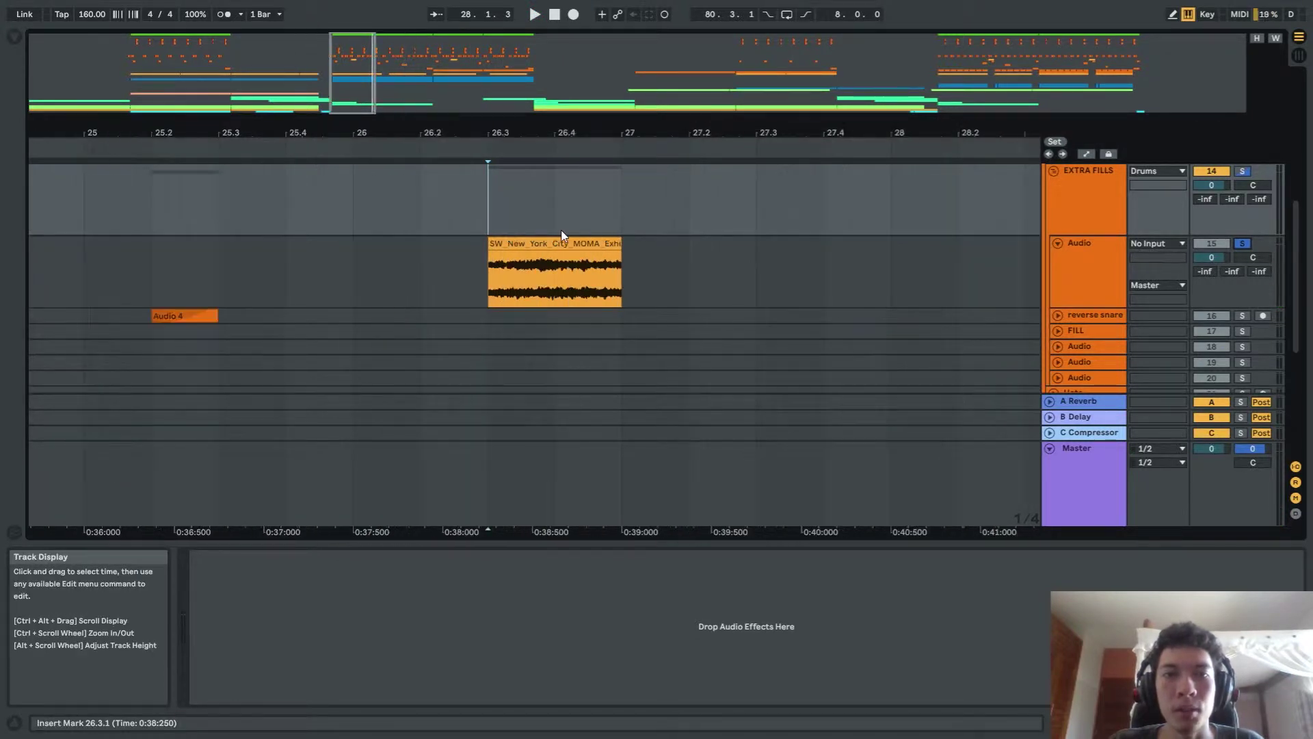
{"action": "scroll", "coordinate": [602, 241], "scroll_direction": "up", "scroll_amount": 5}
{"action": "scroll", "coordinate": [601, 244], "scroll_direction": "down", "scroll_amount": 3}
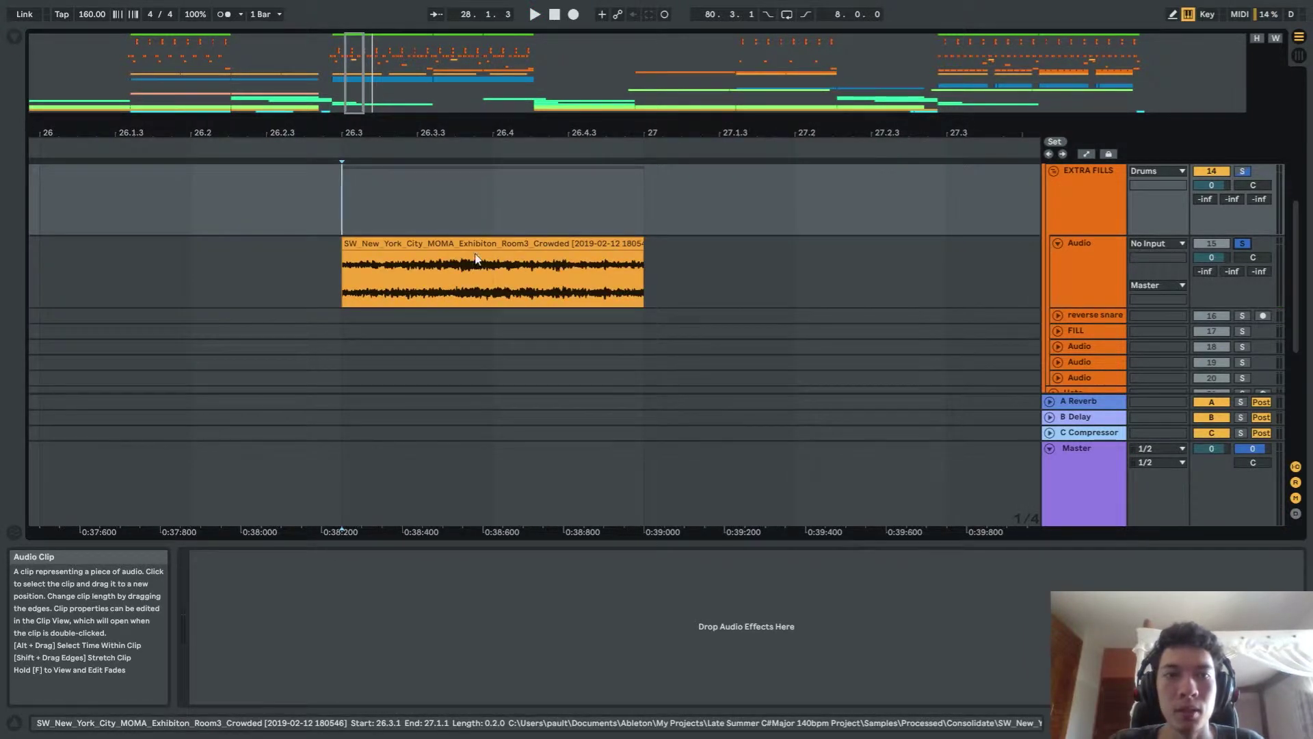
{"action": "scroll", "coordinate": [502, 253], "scroll_direction": "down", "scroll_amount": 6}
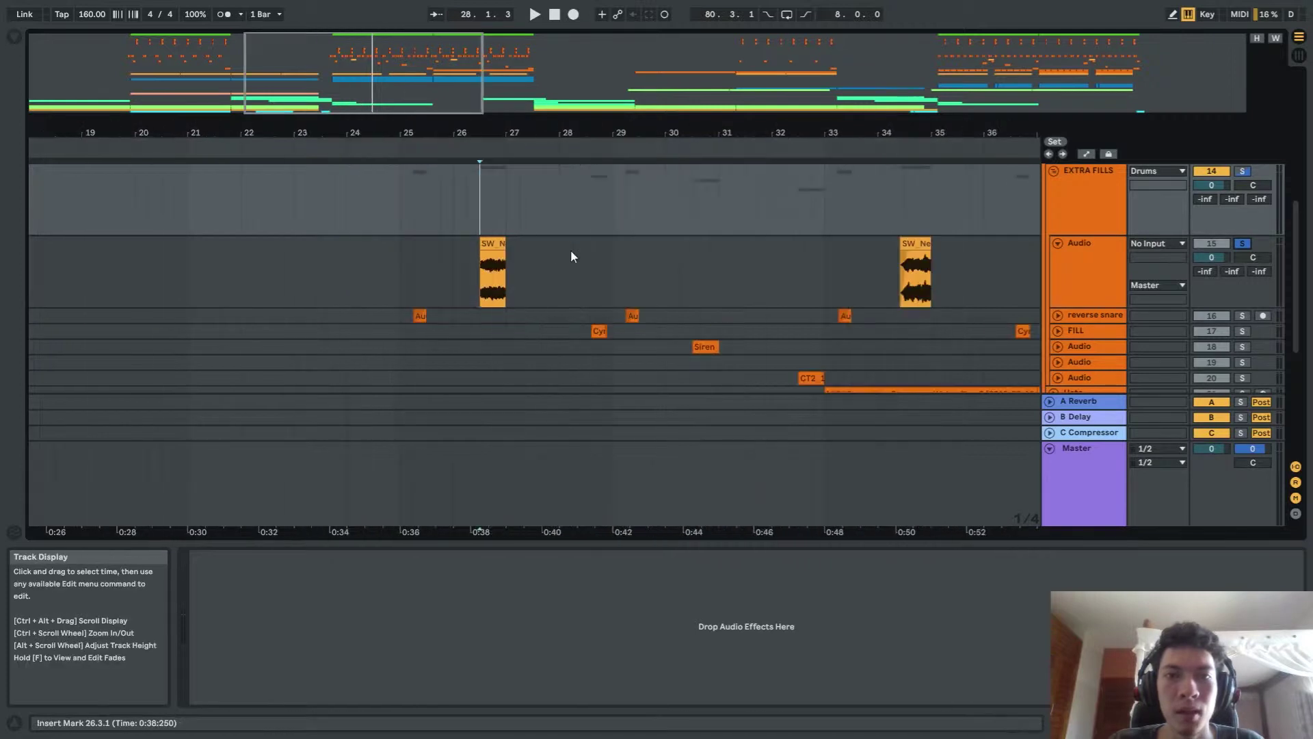
{"action": "left_click", "coordinate": [904, 227]}
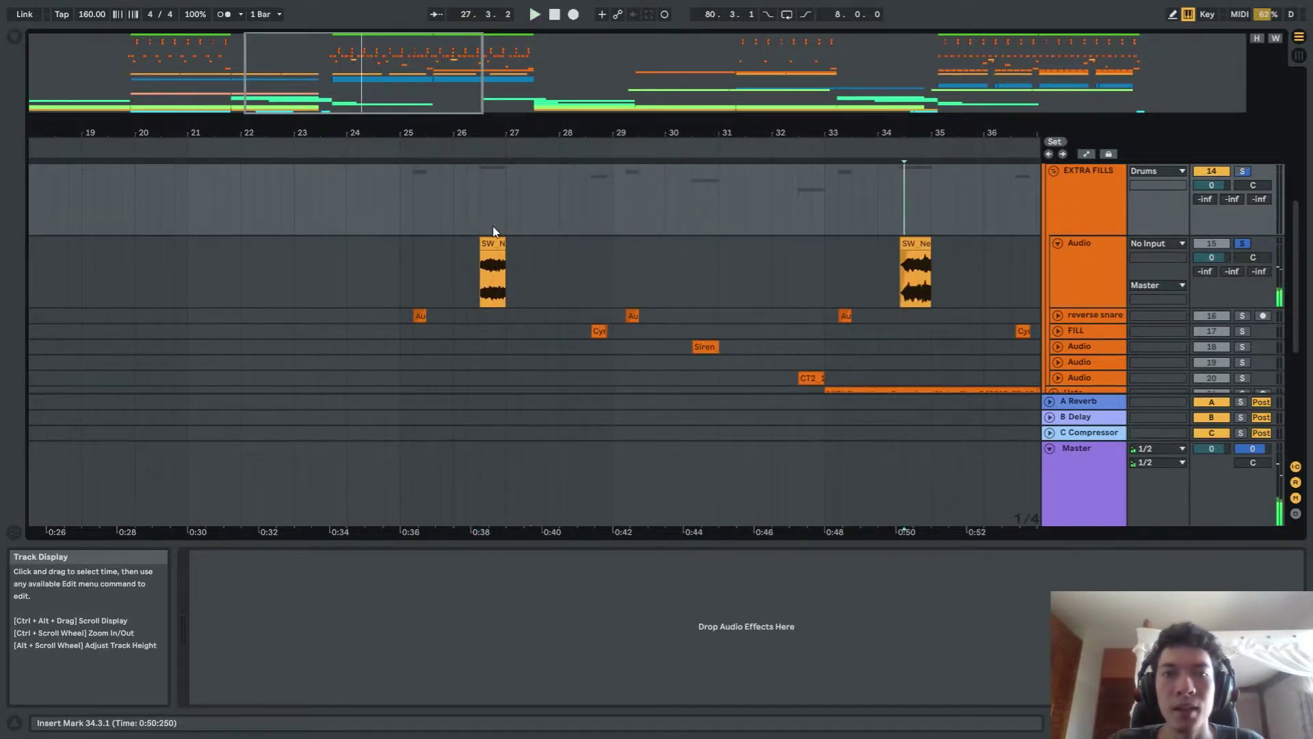
{"action": "scroll", "coordinate": [568, 234], "scroll_direction": "left", "scroll_amount": 3}
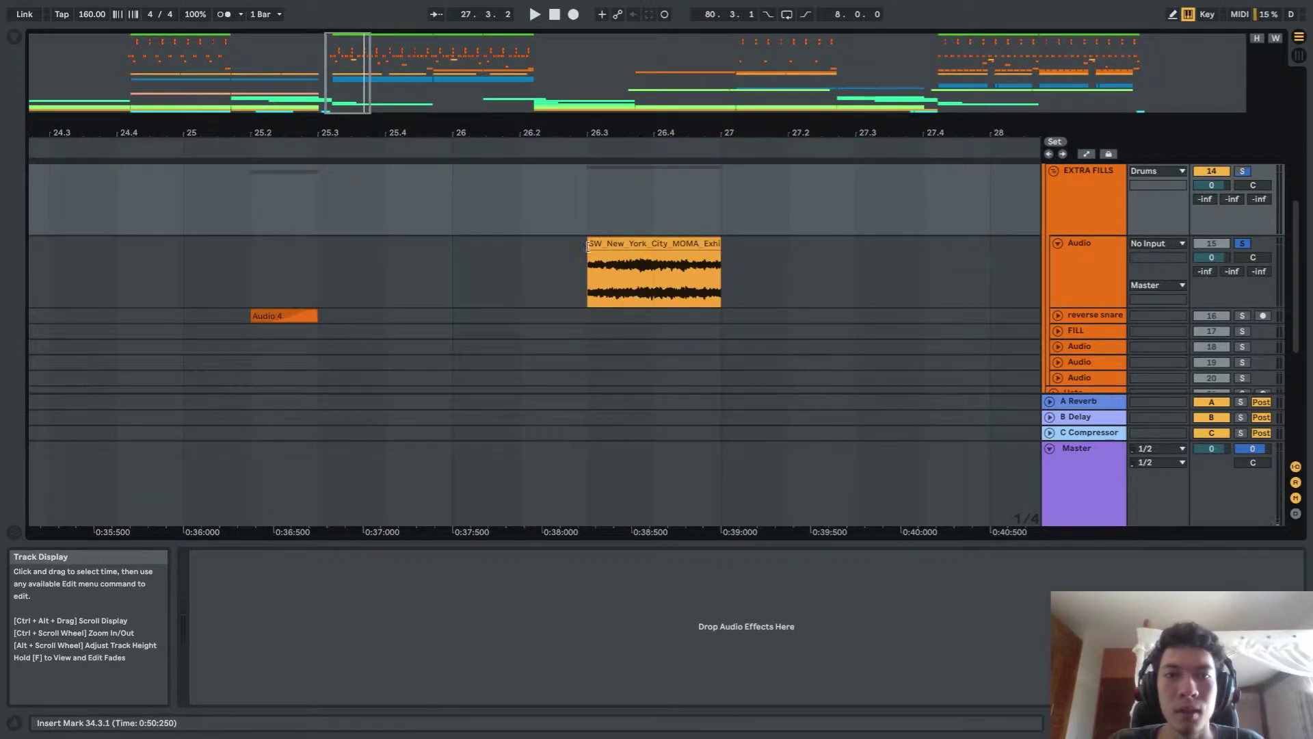
Compare the crowd-noise fill with the KICK and Snare clips above it, selecting the snare hit from 26.3.1 to 26.4.1
{"action": "scroll", "coordinate": [625, 223], "scroll_direction": "down", "scroll_amount": 3}
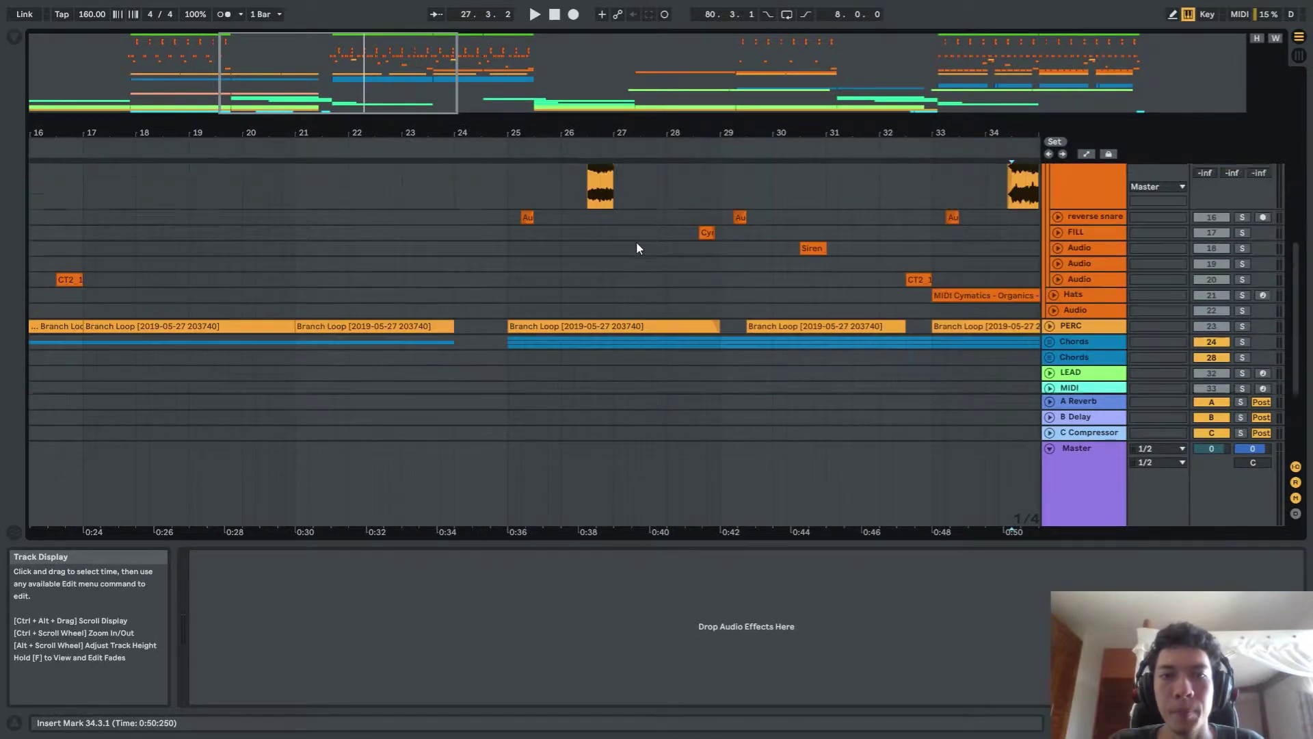
{"action": "scroll", "coordinate": [646, 238], "scroll_direction": "up", "scroll_amount": 3}
{"action": "scroll", "coordinate": [582, 239], "scroll_direction": "up", "scroll_amount": 2}
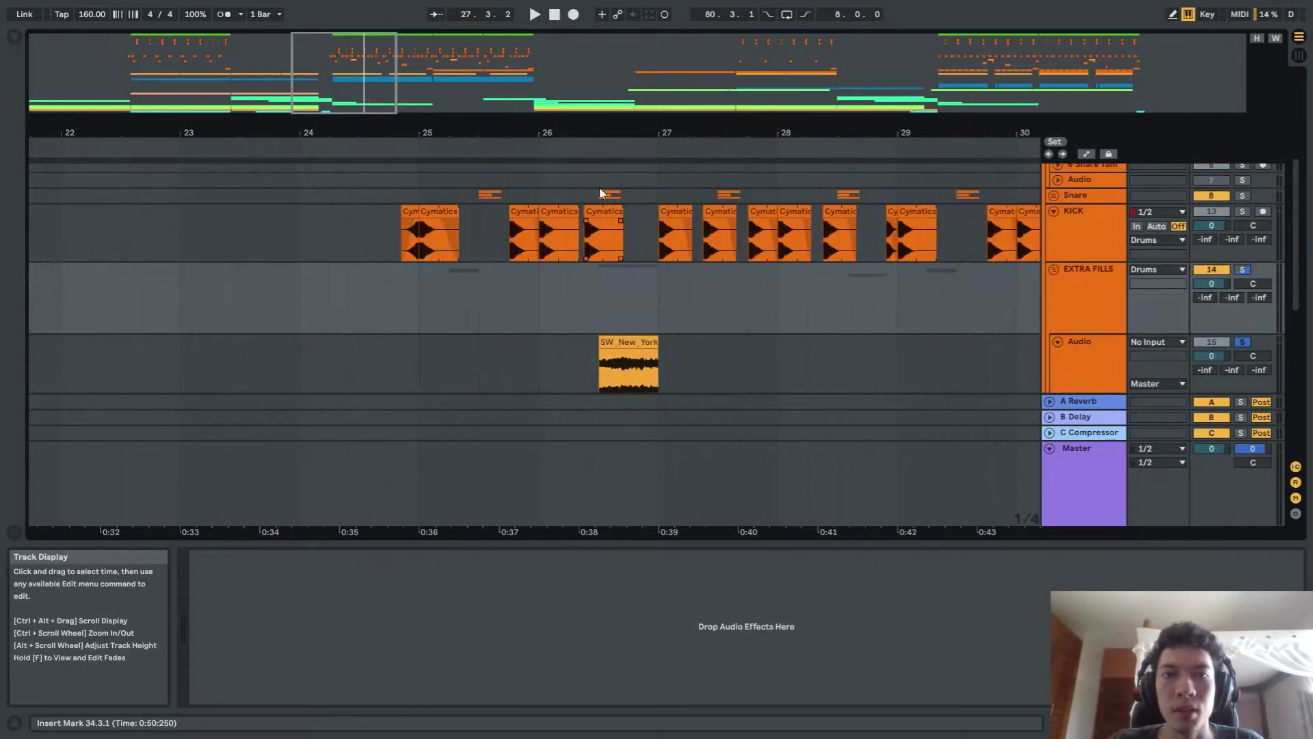
{"action": "scroll", "coordinate": [603, 191], "scroll_direction": "up", "scroll_amount": 5, "text": "ctrl"}
{"action": "left_click", "coordinate": [712, 197]}
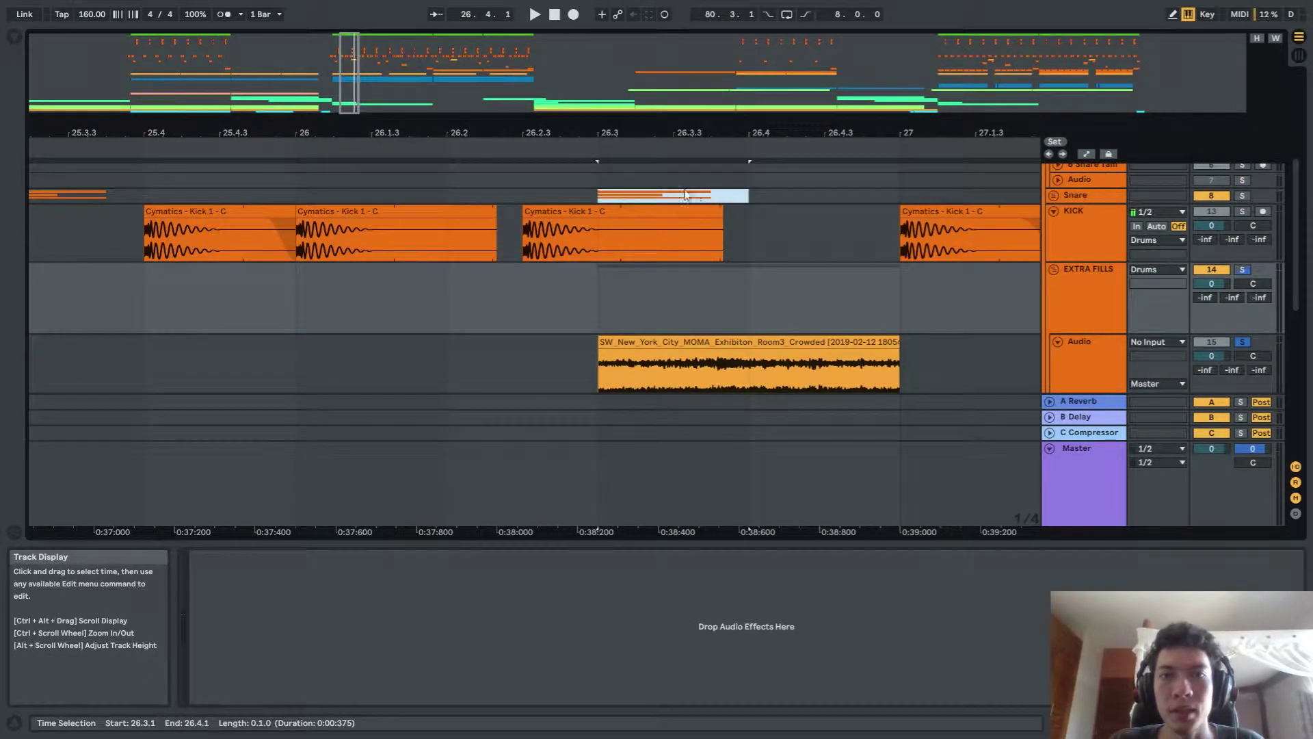
Select the crowd-noise fill's span from 26.3.1 to 27.1.1 and examine where it sits among the other fill clips
{"action": "left_click", "coordinate": [751, 196]}
{"action": "scroll", "coordinate": [752, 252], "scroll_direction": "down", "scroll_amount": 3}
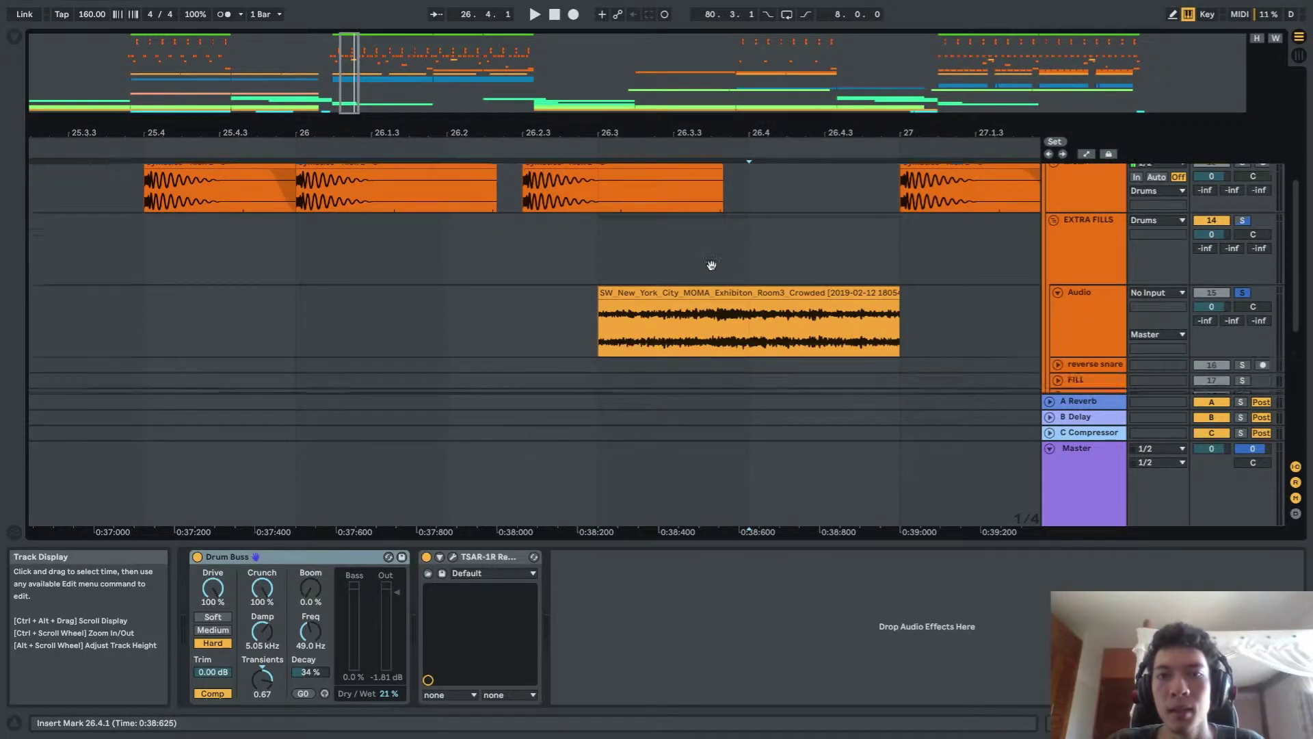
{"action": "scroll", "coordinate": [608, 277], "scroll_direction": "down", "scroll_amount": 3, "text": "ctrl"}
{"action": "left_click_drag", "start_coordinate": [605, 280], "coordinate": [865, 286]}
{"action": "scroll", "coordinate": [747, 291], "scroll_direction": "down", "scroll_amount": 5, "text": "ctrl"}
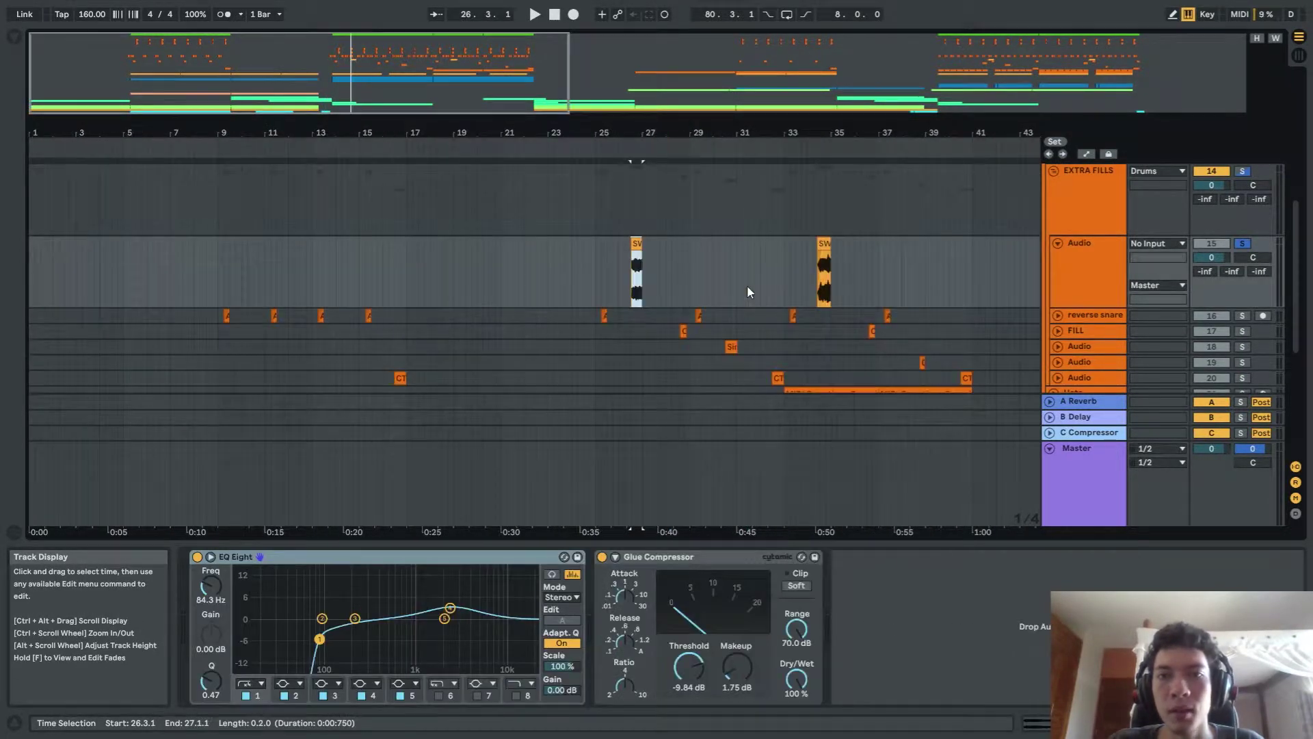
{"action": "scroll", "coordinate": [647, 244], "scroll_direction": "up", "scroll_amount": 1}
{"action": "scroll", "coordinate": [632, 239], "scroll_direction": "up", "scroll_amount": 5, "text": "ctrl"}
{"action": "scroll", "coordinate": [632, 238], "scroll_direction": "down", "scroll_amount": 4}
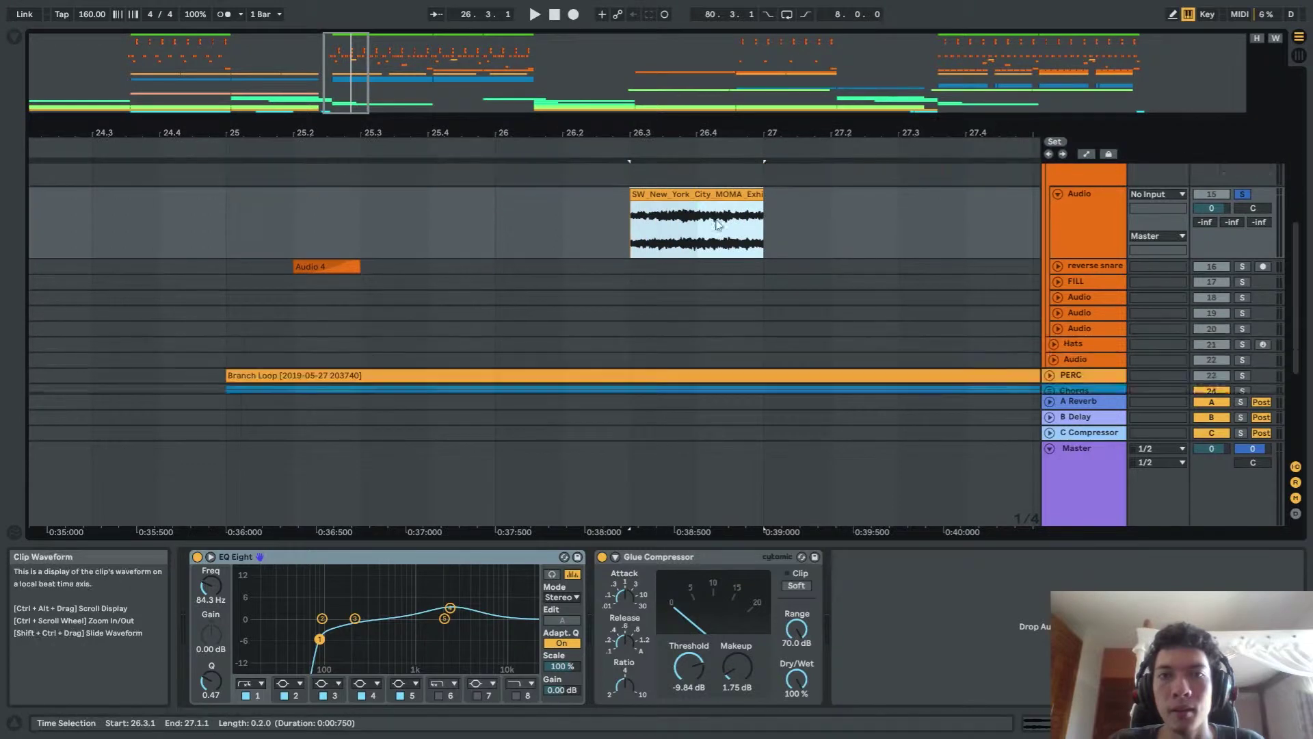
Unfold PERC and the first Chords group to compare their material with the fill at 26.3.1, then fold Chords again
{"action": "left_click", "coordinate": [1049, 292]}
{"action": "scroll", "coordinate": [783, 280], "scroll_direction": "down", "scroll_amount": 1}
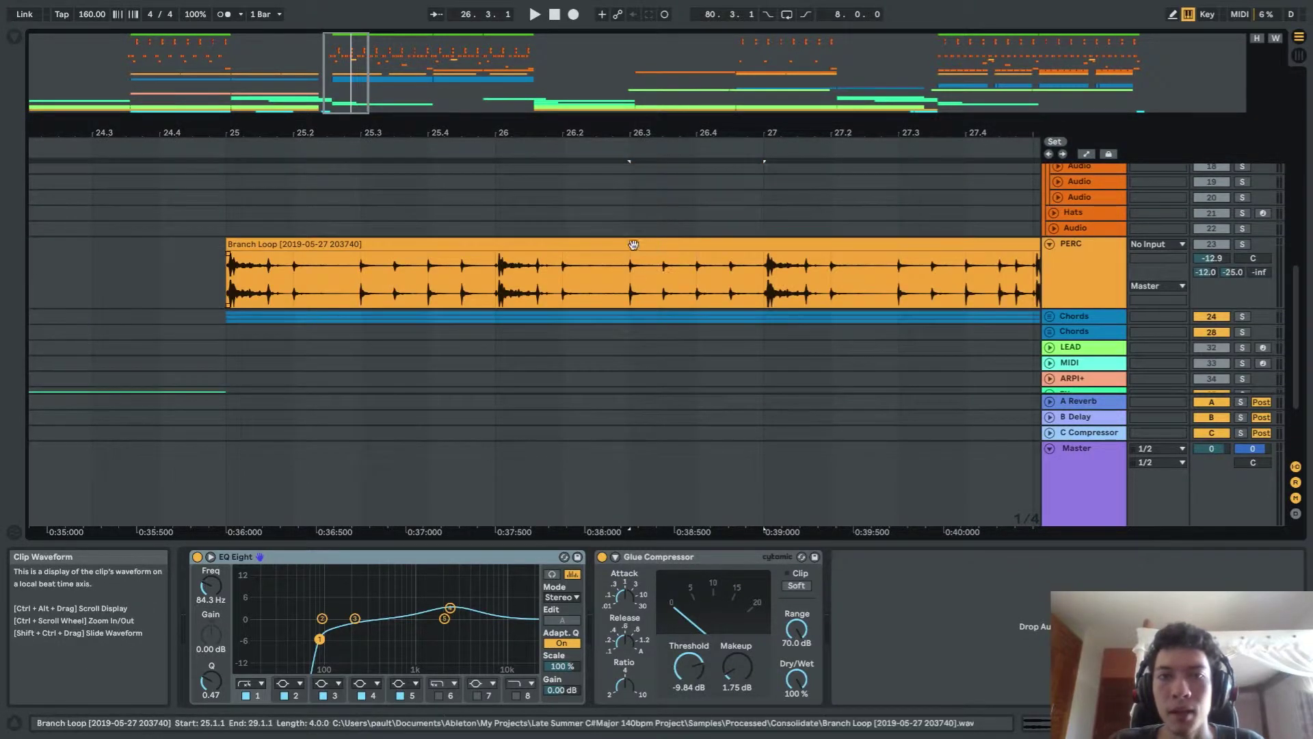
{"action": "left_click", "coordinate": [1048, 315]}
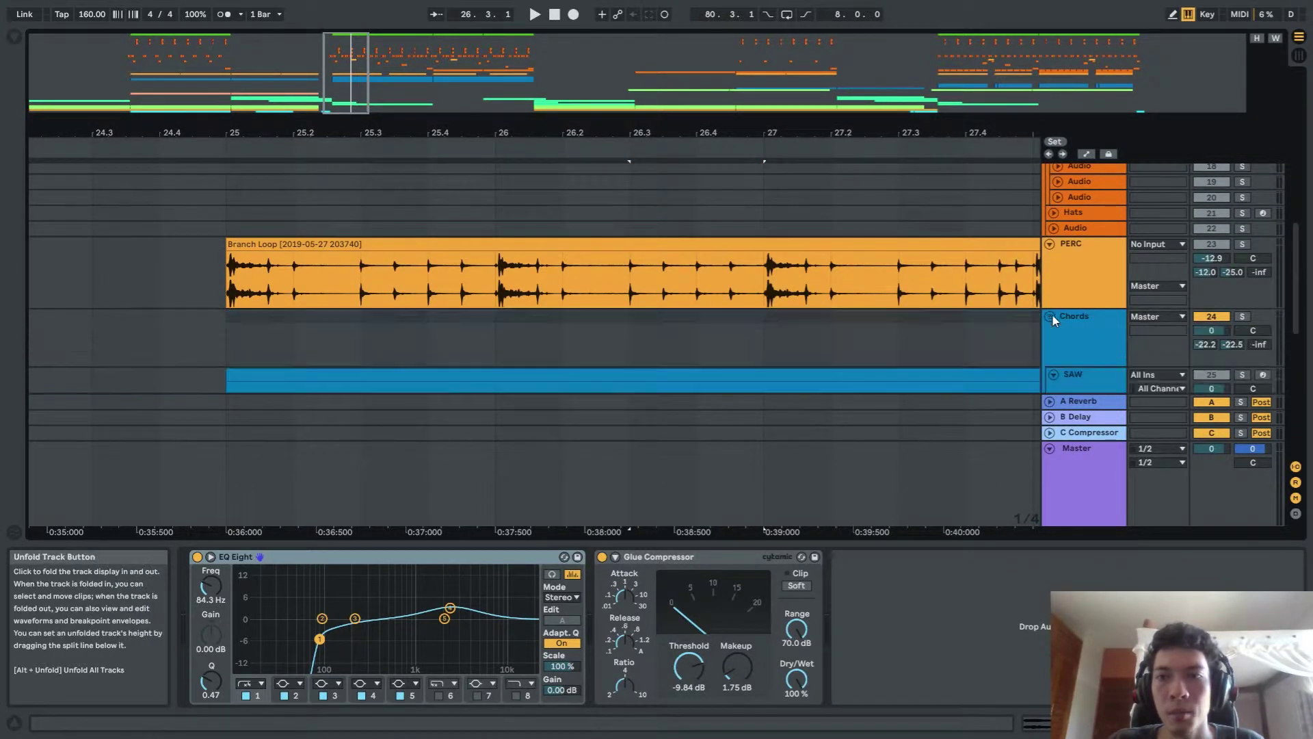
{"action": "scroll", "coordinate": [879, 298], "scroll_direction": "down", "scroll_amount": 3}
{"action": "mouse_move", "coordinate": [627, 183]}
{"action": "left_mouse_down"}
{"action": "mouse_move", "coordinate": [721, 383]}
{"action": "mouse_move", "coordinate": [747, 380]}
{"action": "mouse_move", "coordinate": [626, 181]}
{"action": "left_mouse_up"}
{"action": "scroll", "coordinate": [739, 319], "scroll_direction": "down", "scroll_amount": 2}
{"action": "scroll", "coordinate": [648, 214], "scroll_direction": "up", "scroll_amount": 3}
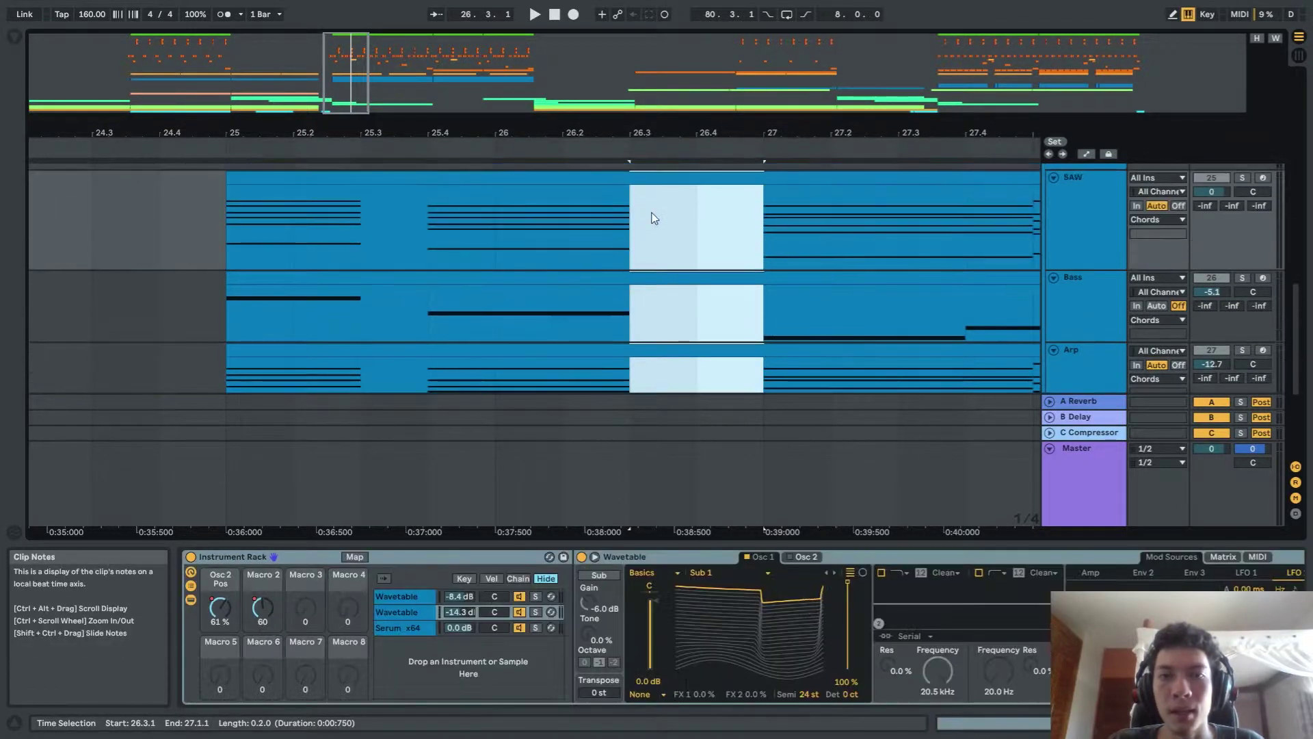
{"action": "left_click", "coordinate": [635, 223]}
{"action": "left_click", "coordinate": [1050, 188]}
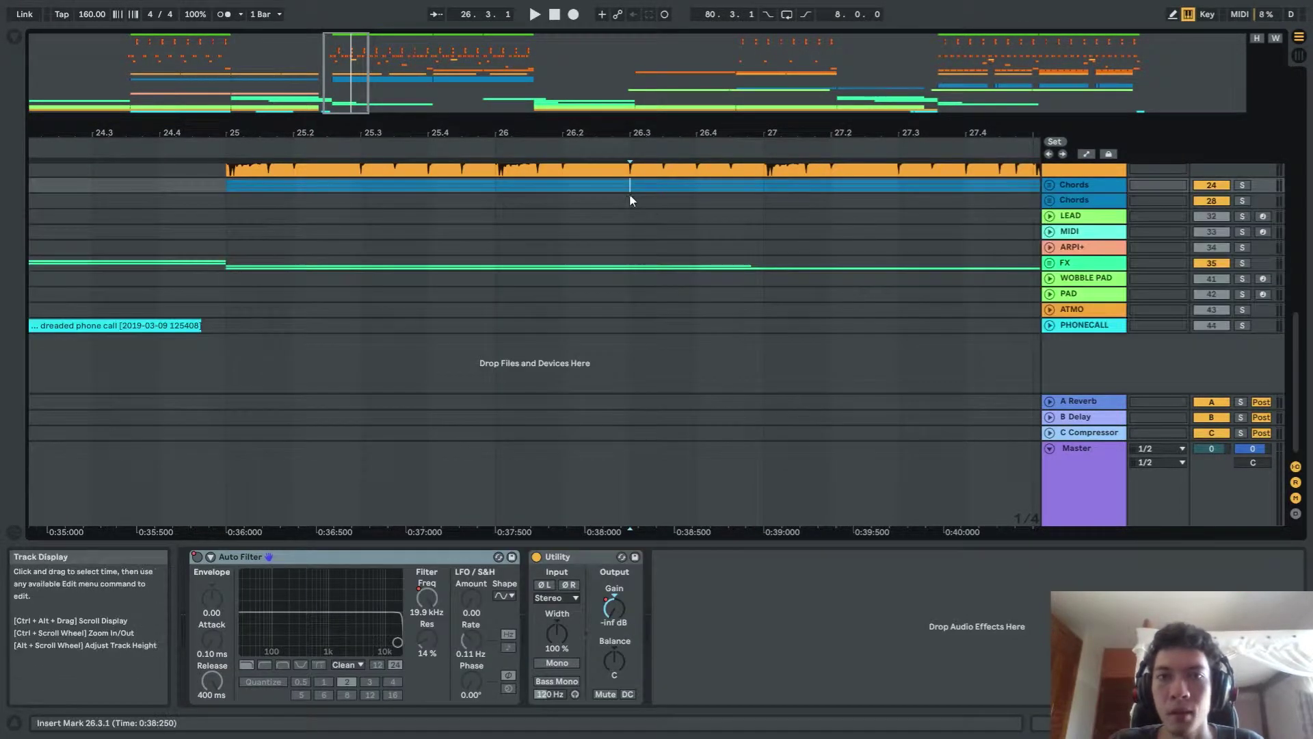
Play the arrangement from 25.1.1, unsolo the crowd-noise Audio track to hear it in the full mix, and stop
{"action": "scroll", "coordinate": [630, 194], "scroll_direction": "down", "scroll_amount": 2}
{"action": "scroll", "coordinate": [684, 243], "scroll_direction": "up", "scroll_amount": 4}
{"action": "left_click", "coordinate": [495, 244]}
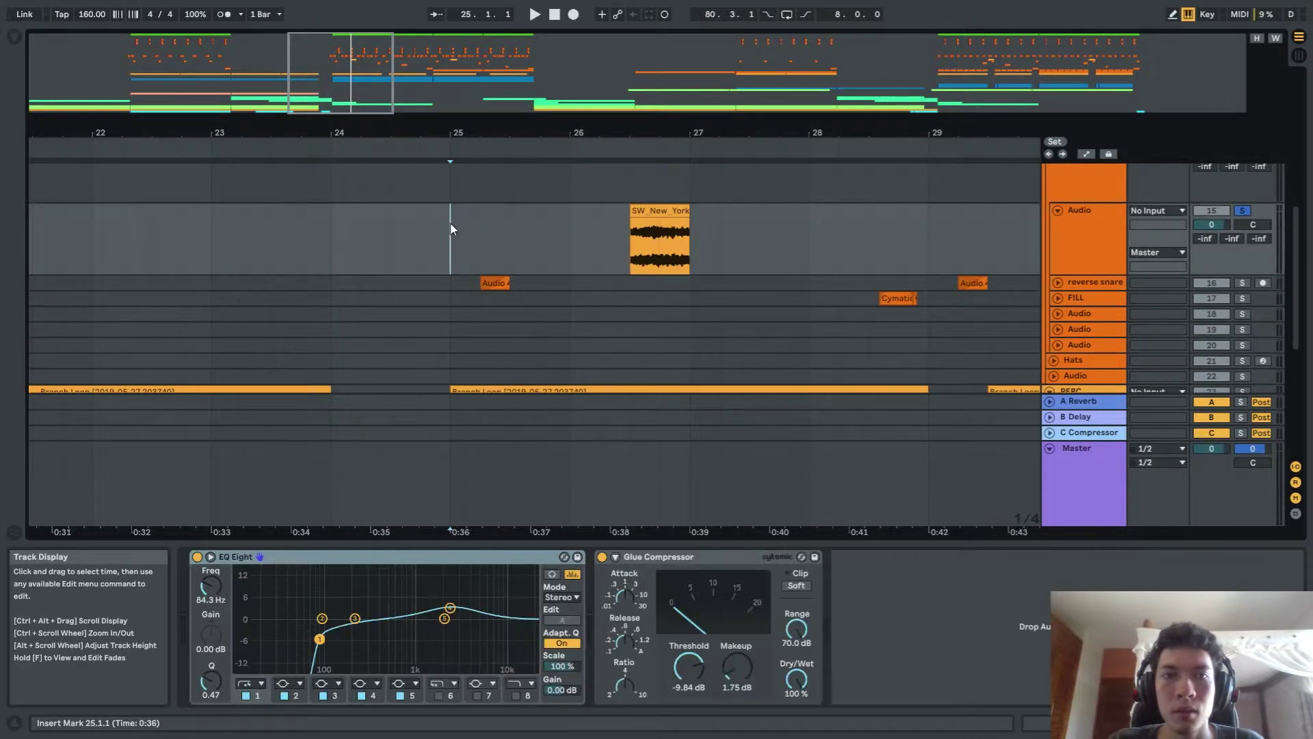
{"action": "key", "text": "space"}
{"action": "scroll", "coordinate": [821, 232], "scroll_direction": "up", "scroll_amount": 2}
{"action": "scroll", "coordinate": [795, 251], "scroll_direction": "up", "scroll_amount": 3}
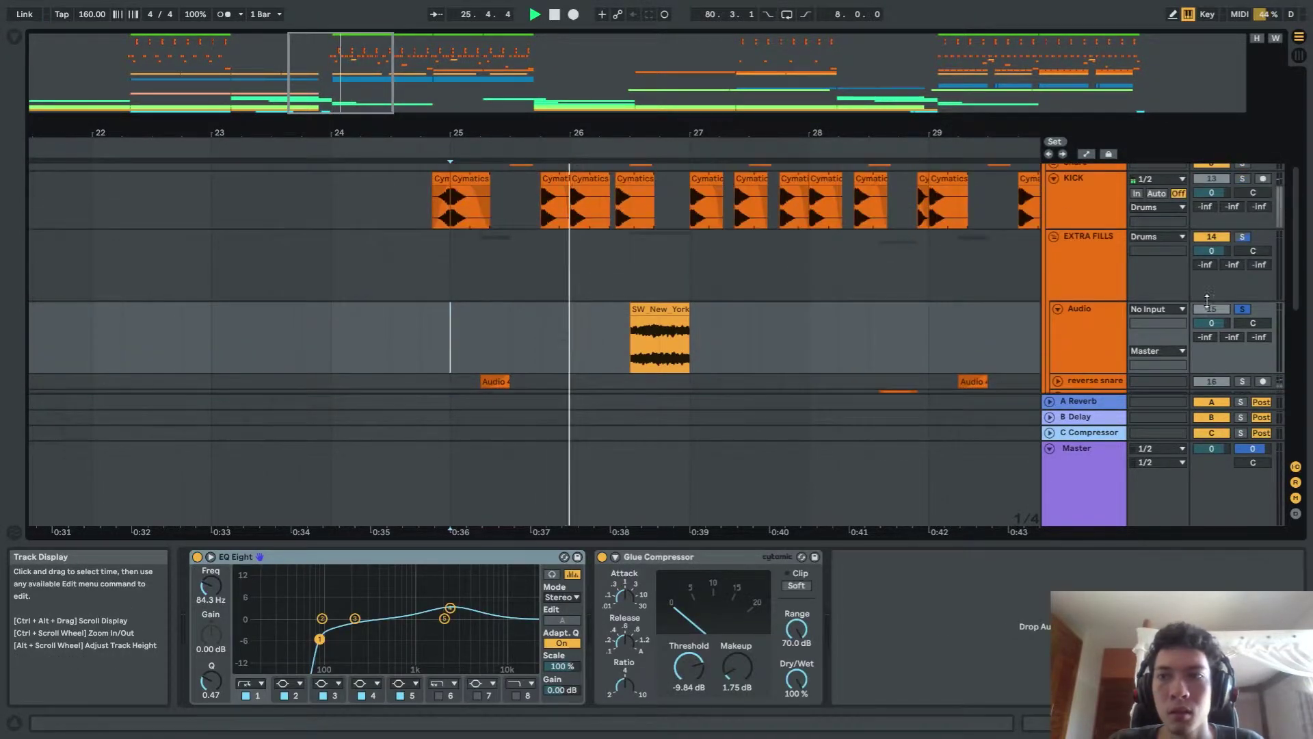
{"action": "left_click", "coordinate": [1247, 345]}
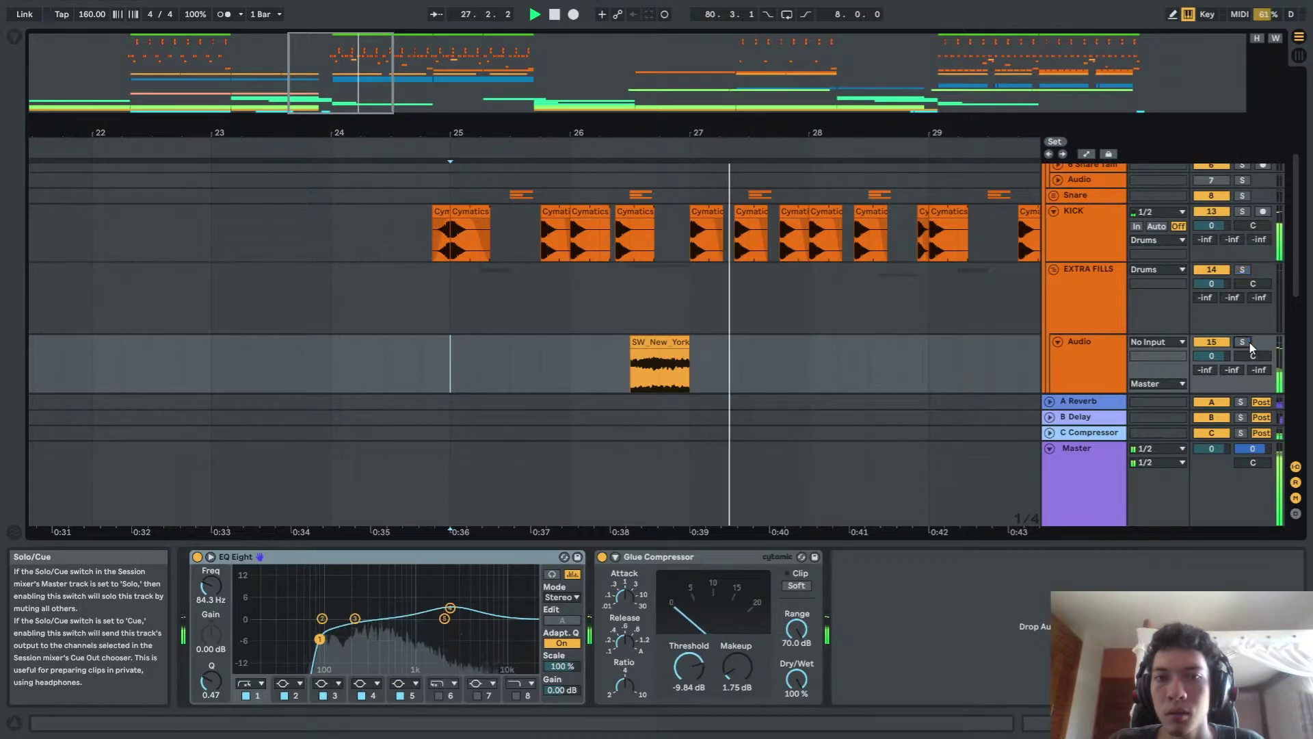
{"action": "key", "text": "space"}
Fold the PERC track and unfold the reverse snare track in EXTRA FILLS, examining its clip at 25.2.1
{"action": "scroll", "coordinate": [856, 305], "scroll_direction": "down", "scroll_amount": 3}
{"action": "scroll", "coordinate": [788, 304], "scroll_direction": "down", "scroll_amount": 4}
{"action": "scroll", "coordinate": [814, 267], "scroll_direction": "down", "scroll_amount": 4}
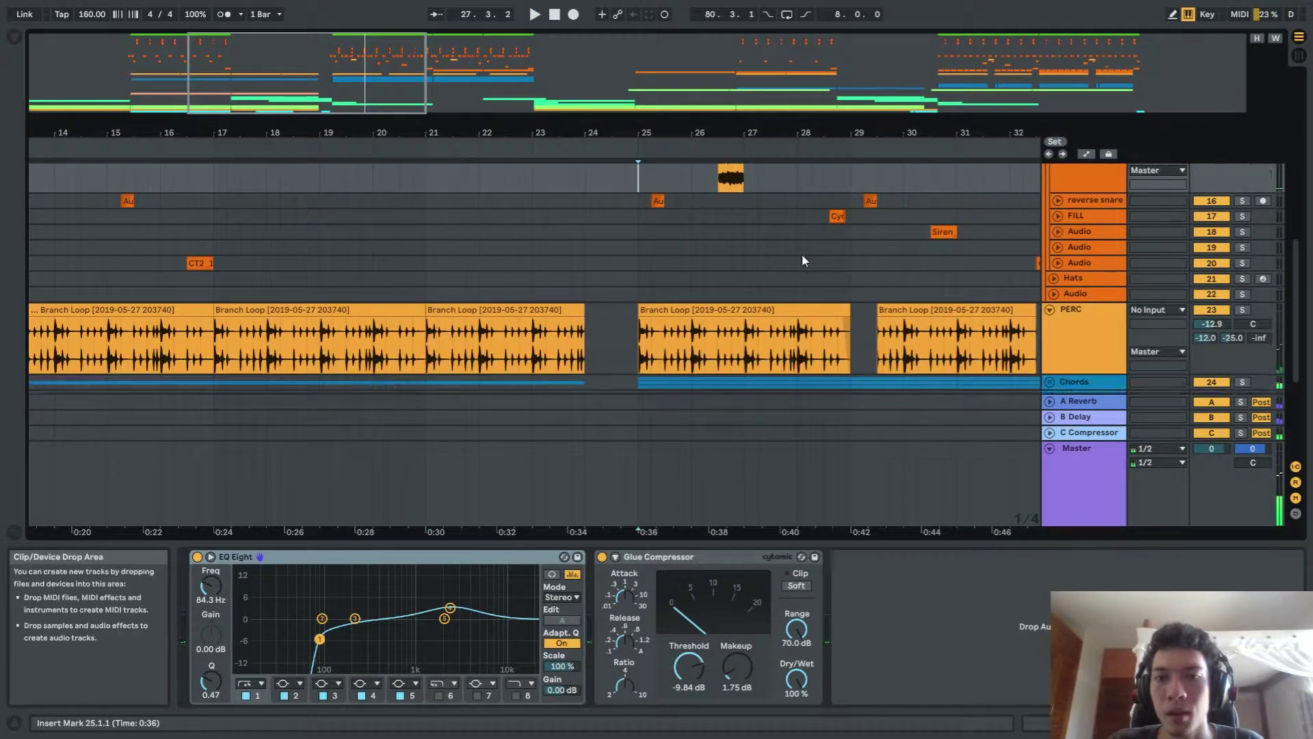
{"action": "left_click", "coordinate": [1049, 293]}
{"action": "scroll", "coordinate": [783, 262], "scroll_direction": "up", "scroll_amount": 2}
{"action": "scroll", "coordinate": [808, 261], "scroll_direction": "up", "scroll_amount": 2}
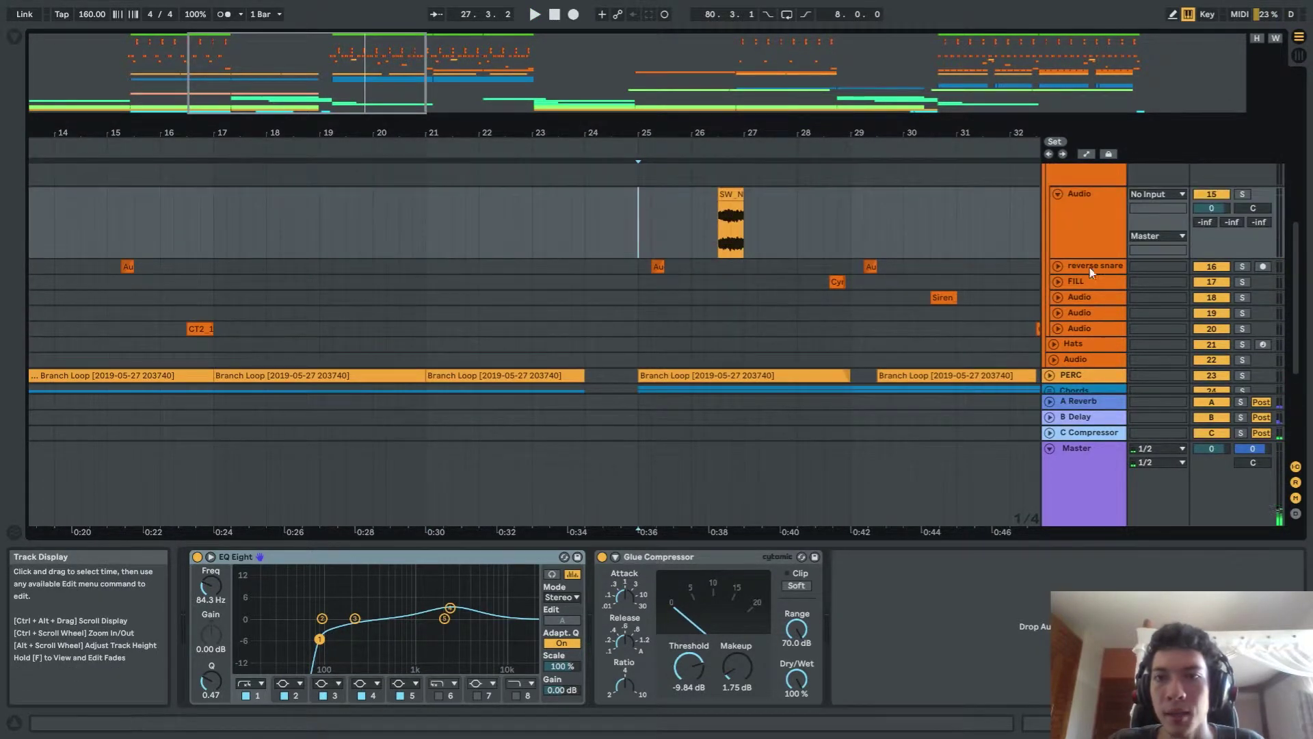
{"action": "left_click", "coordinate": [1059, 267]}
{"action": "scroll", "coordinate": [630, 259], "scroll_direction": "up", "scroll_amount": 3}
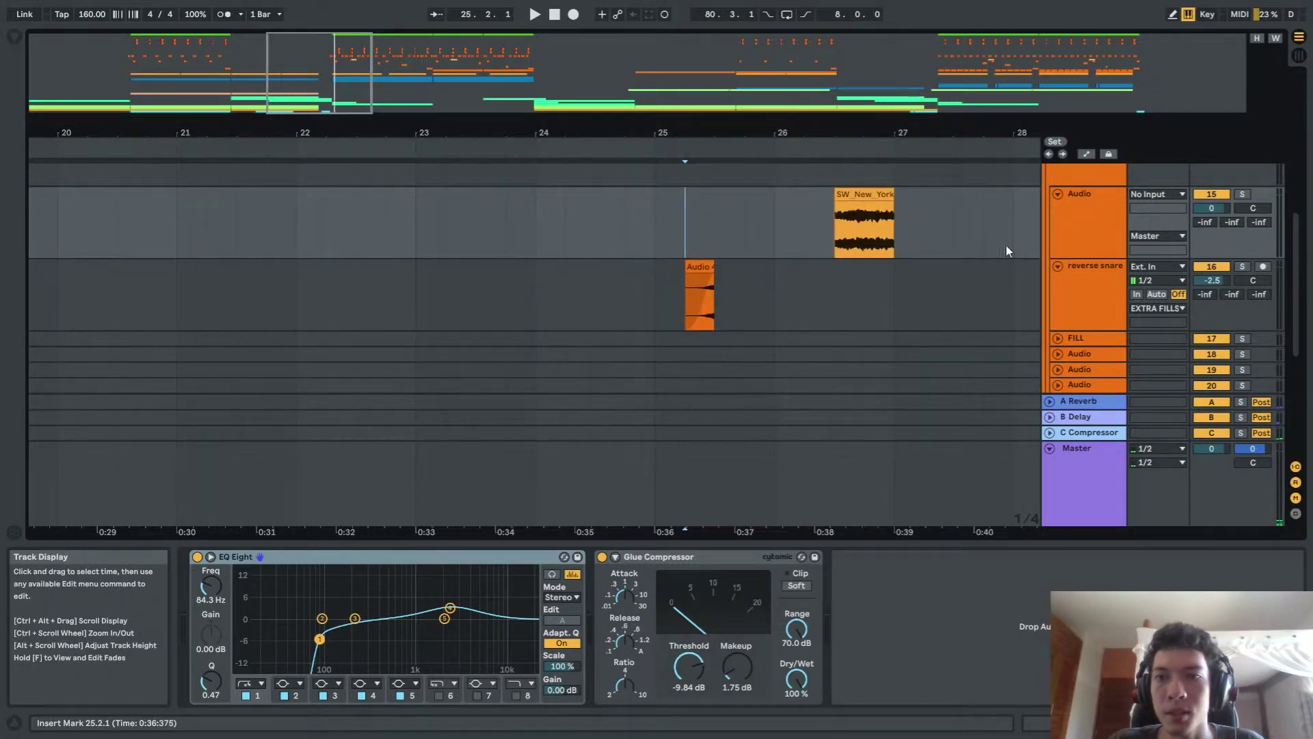
Solo the reverse snare track, play its clip from 25.2.1 and stop playback
{"action": "scroll", "coordinate": [1005, 251], "scroll_direction": "right", "scroll_amount": 1}
{"action": "left_click", "coordinate": [1242, 267]}
{"action": "key", "text": "space"}
{"action": "scroll", "coordinate": [694, 241], "scroll_direction": "up", "scroll_amount": 5}
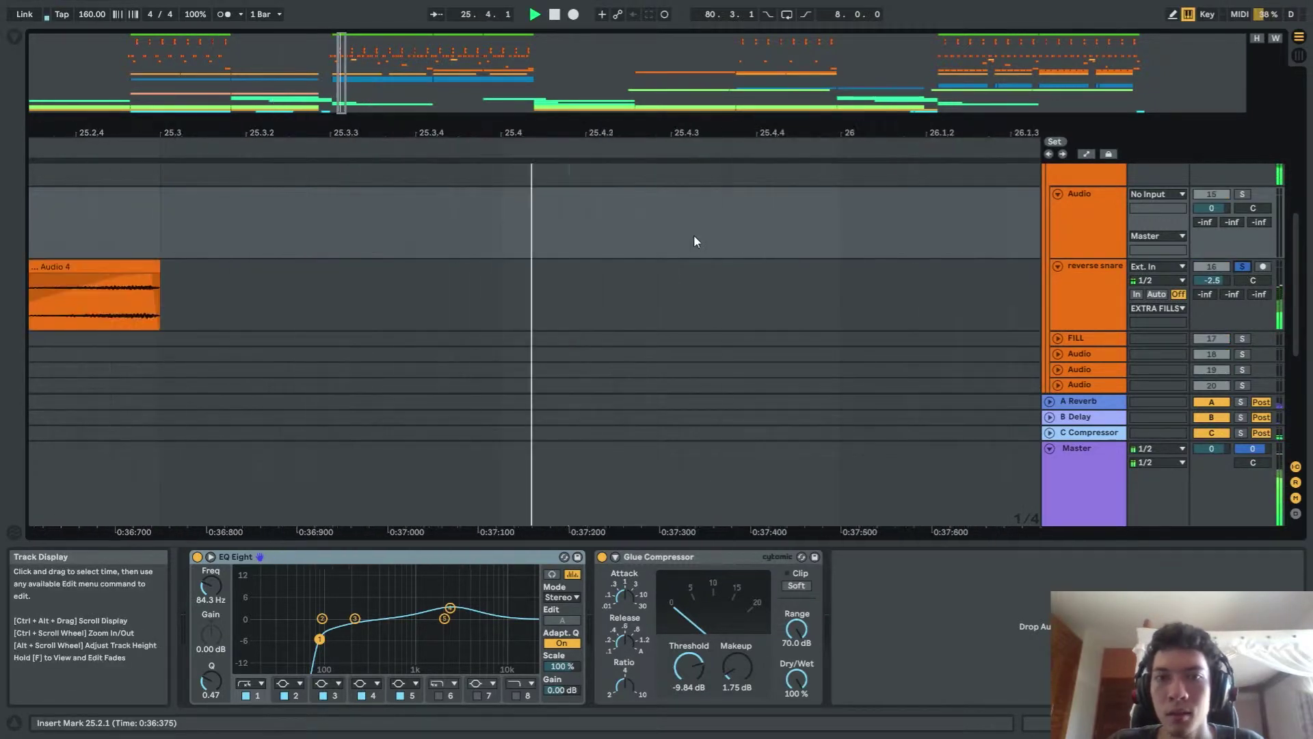
{"action": "key", "text": "space"}
Solo the Snare group alongside the reverse snare track and play both from 25.1.1
{"action": "scroll", "coordinate": [606, 227], "scroll_direction": "down", "scroll_amount": 5}
{"action": "scroll", "coordinate": [589, 209], "scroll_direction": "up", "scroll_amount": 5}
{"action": "scroll", "coordinate": [827, 227], "scroll_direction": "down", "scroll_amount": 1}
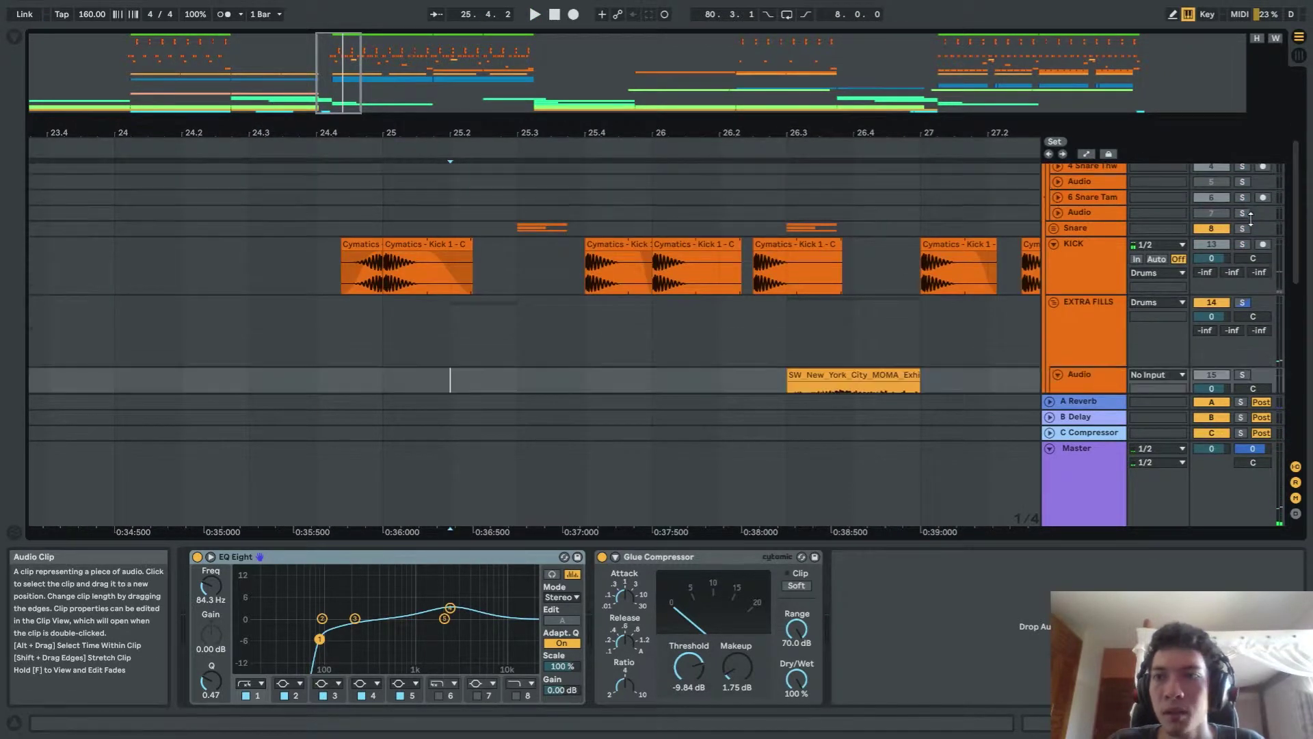
{"action": "scroll", "coordinate": [1244, 212], "scroll_direction": "up", "scroll_amount": 3}
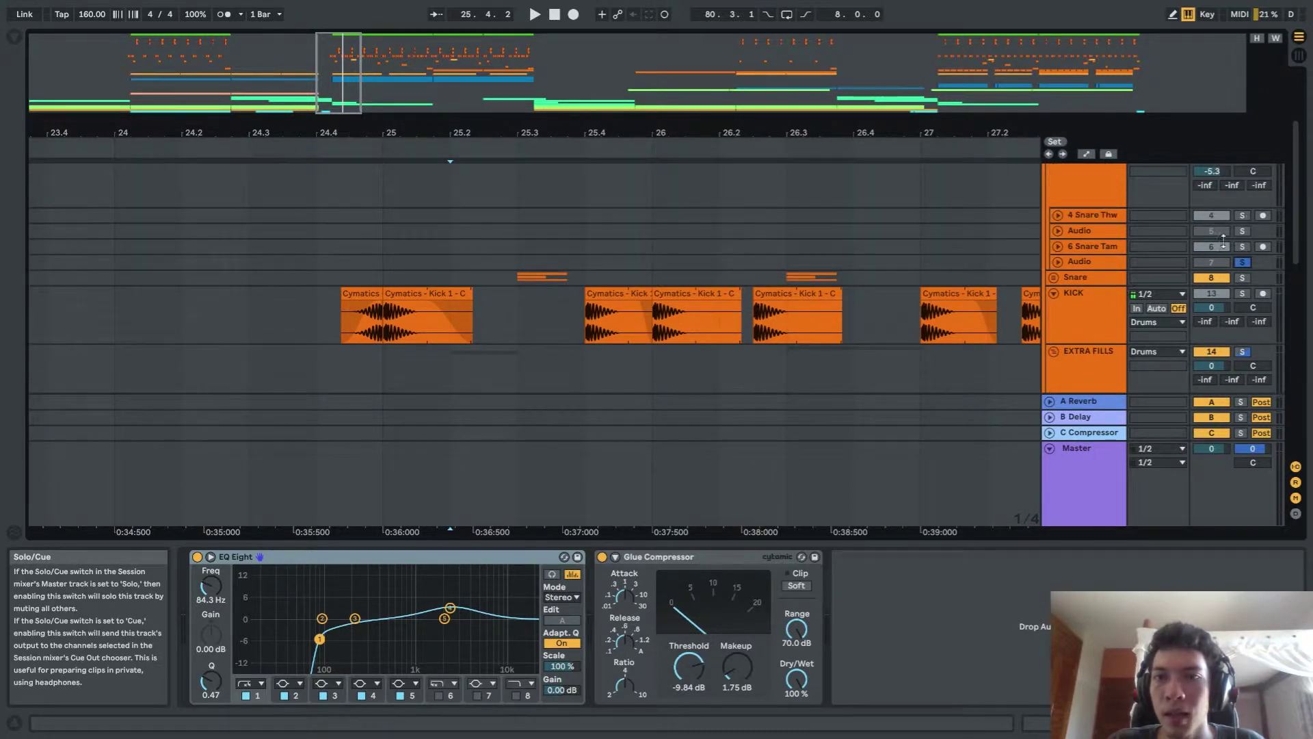
{"action": "scroll", "coordinate": [549, 282], "scroll_direction": "down", "scroll_amount": 6}
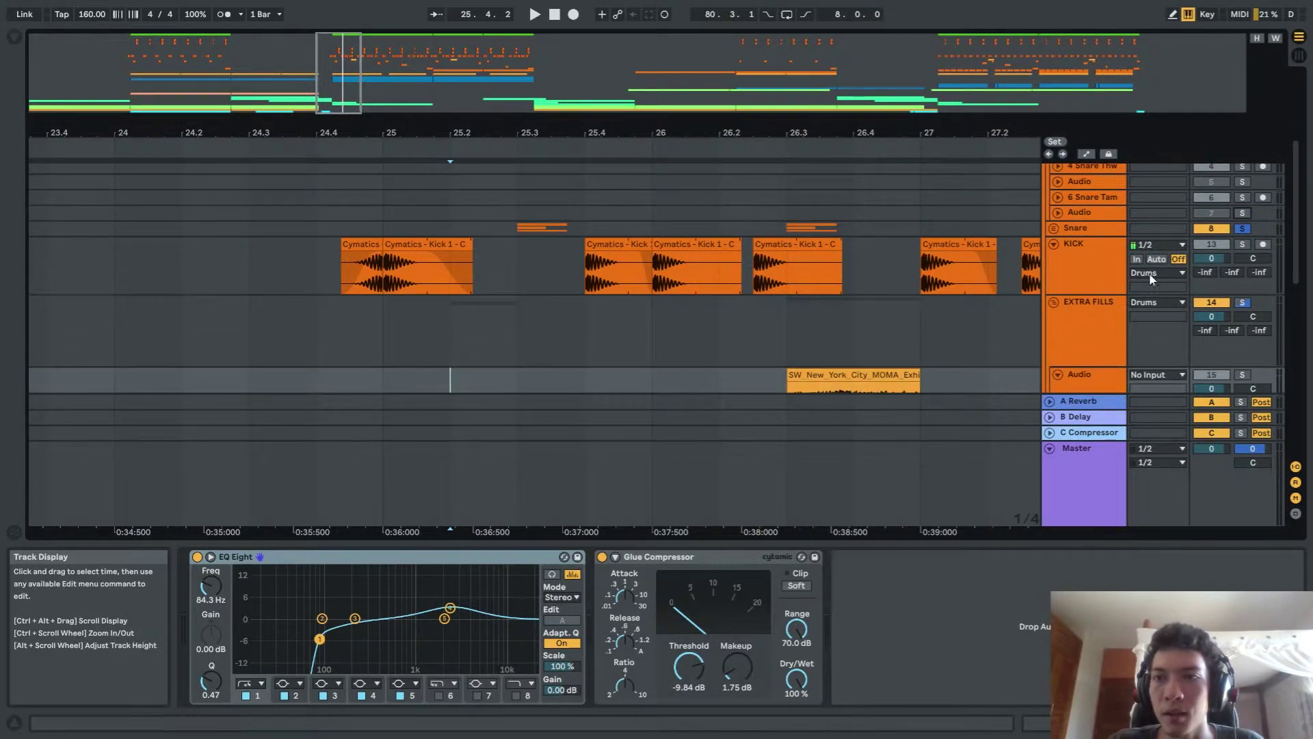
{"action": "left_click", "coordinate": [393, 195]}
{"action": "left_click", "coordinate": [393, 176]}
{"action": "key", "text": "space"}
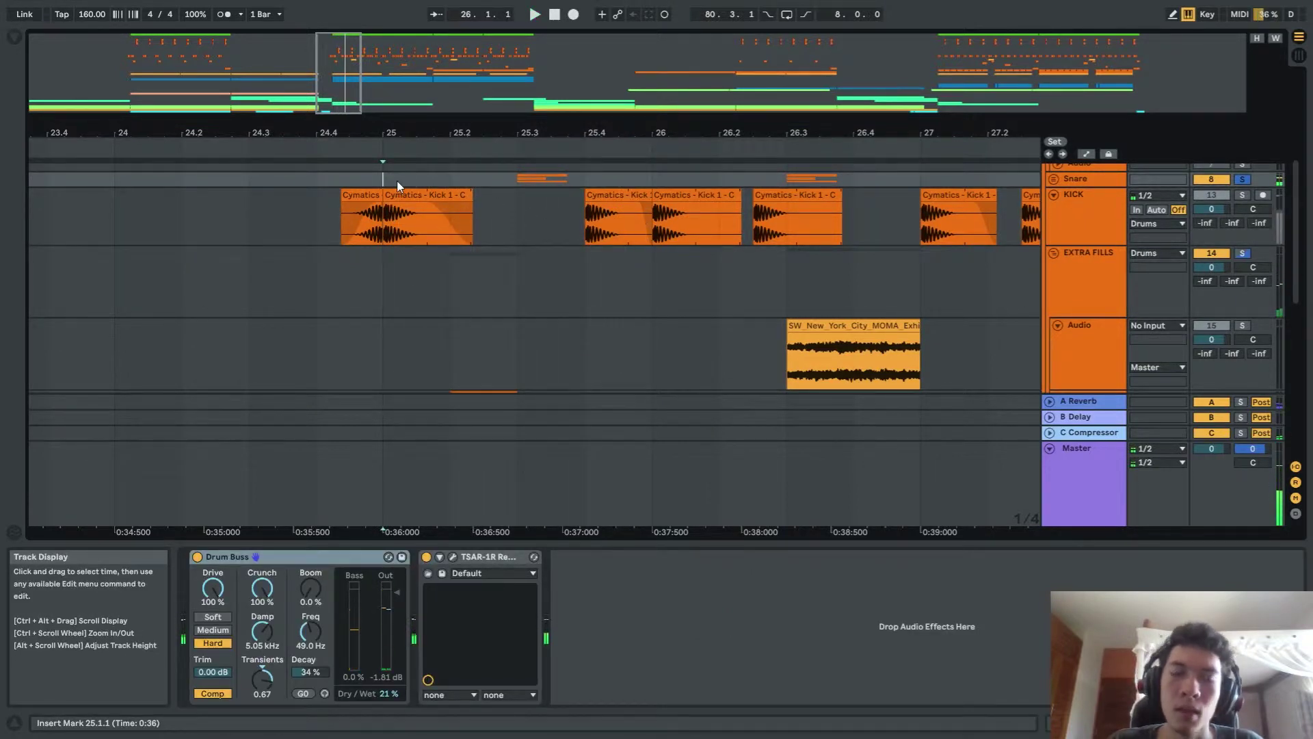
Replay the soloed snare and reverse snare from 25.1.1 while viewing the reverse snare clips, then stop
{"action": "scroll", "coordinate": [460, 302], "scroll_direction": "down", "scroll_amount": 4}
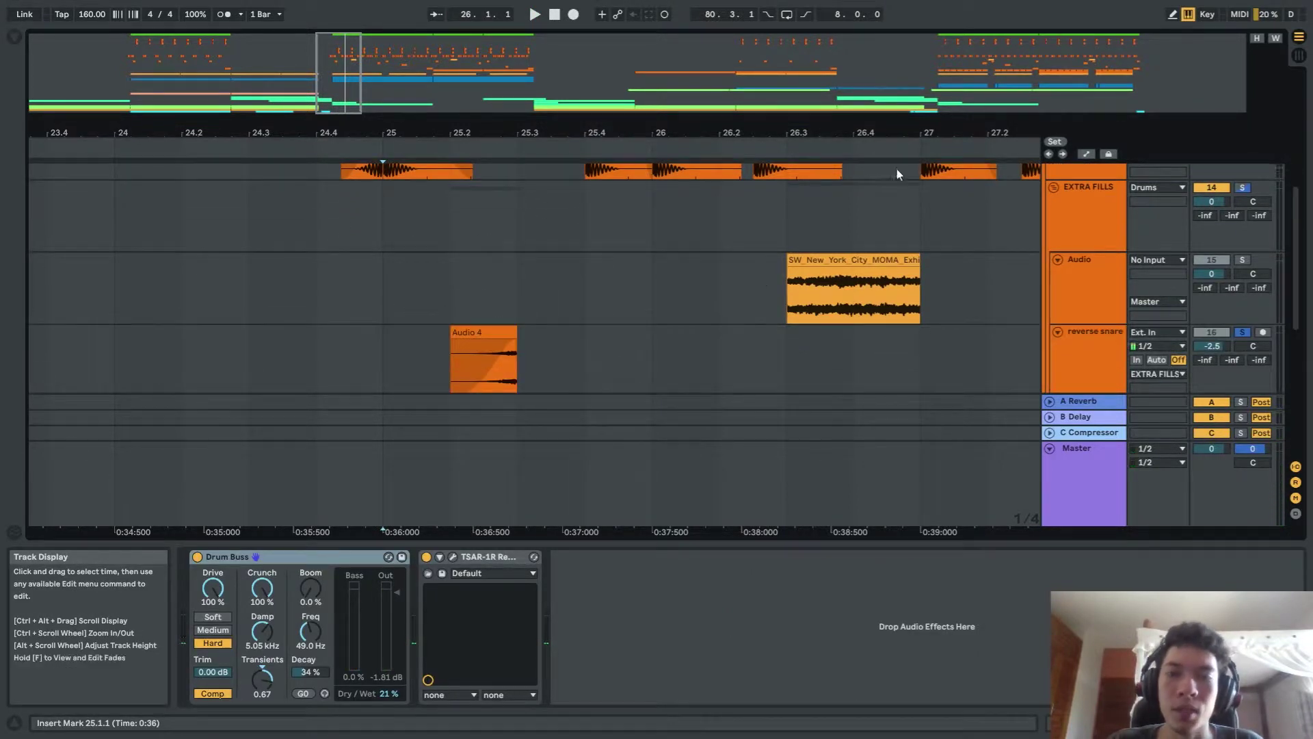
{"action": "key", "text": "space"}
{"action": "scroll", "coordinate": [547, 238], "scroll_direction": "down", "scroll_amount": 1}
{"action": "scroll", "coordinate": [596, 244], "scroll_direction": "down", "scroll_amount": 4}
{"action": "scroll", "coordinate": [759, 245], "scroll_direction": "up", "scroll_amount": 1}
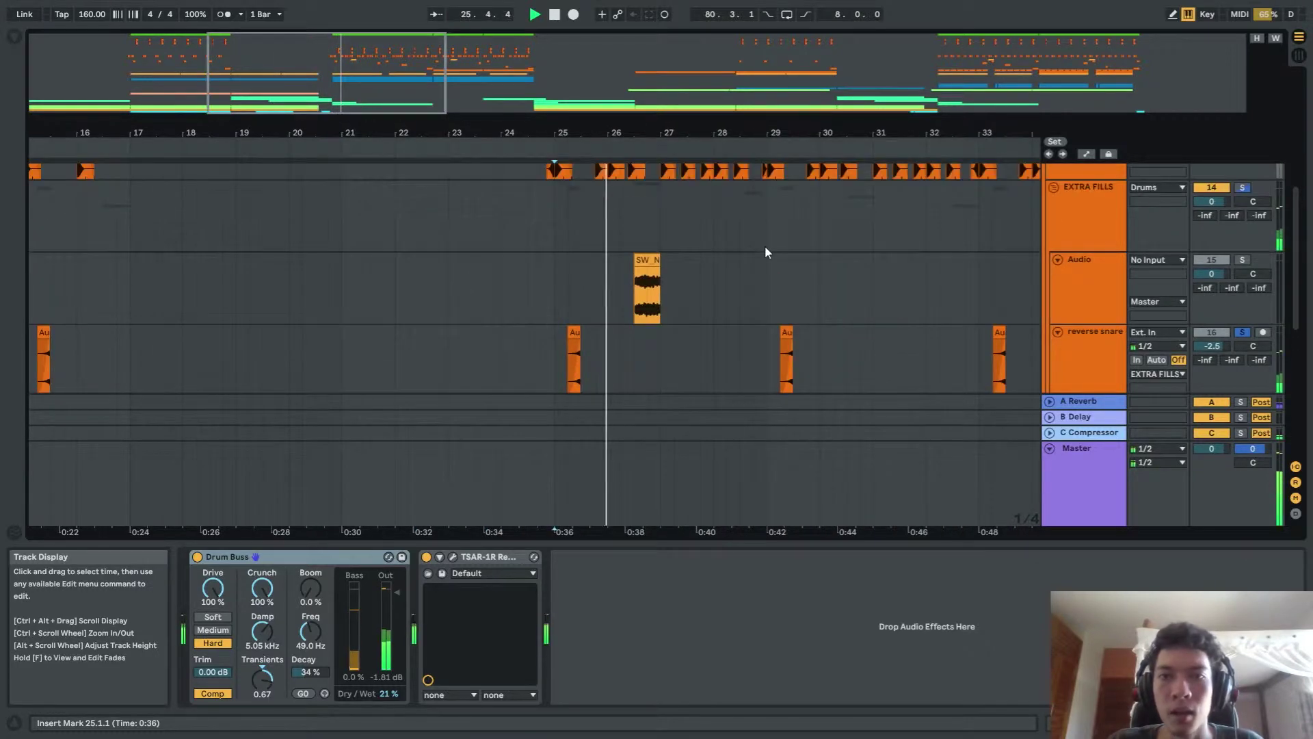
{"action": "key", "text": "space"}
Compare the Snare hits around 25.2.1, 29.2.1 and 33.3.1 with the reverse snare clips by selecting each hit
{"action": "scroll", "coordinate": [786, 234], "scroll_direction": "up", "scroll_amount": 1}
{"action": "scroll", "coordinate": [786, 238], "scroll_direction": "up", "scroll_amount": 3}
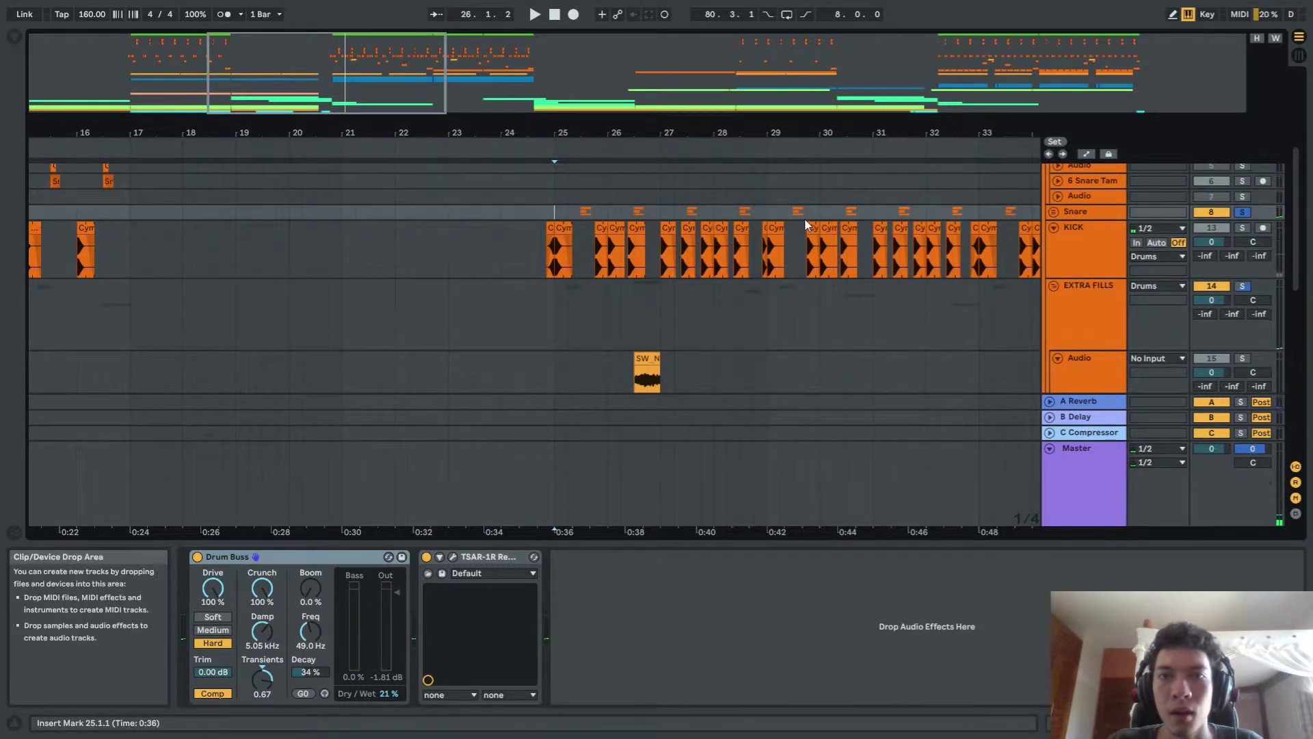
{"action": "scroll", "coordinate": [793, 238], "scroll_direction": "down", "scroll_amount": 3}
{"action": "scroll", "coordinate": [794, 273], "scroll_direction": "down", "scroll_amount": 4}
{"action": "scroll", "coordinate": [788, 301], "scroll_direction": "up", "scroll_amount": 5}
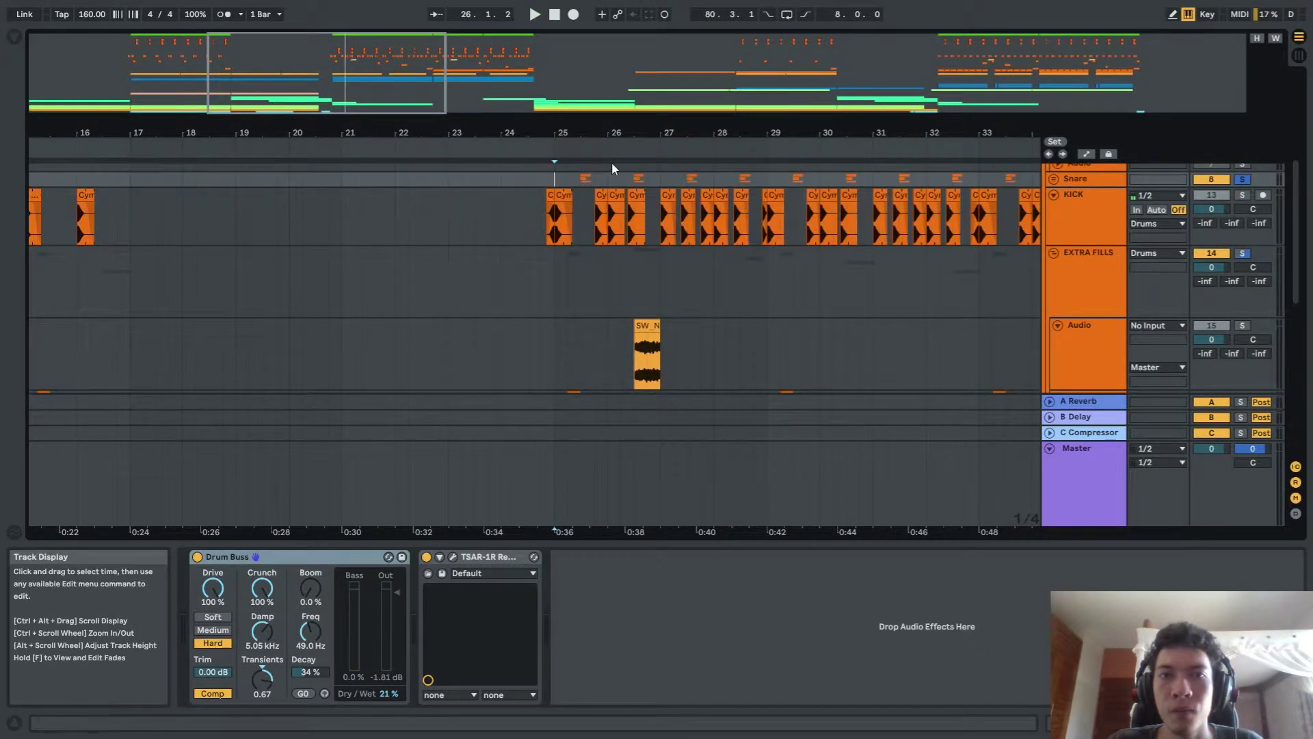
{"action": "left_click_drag", "start_coordinate": [571, 178], "coordinate": [600, 175]}
{"action": "left_click_drag", "start_coordinate": [592, 210], "coordinate": [566, 210]}
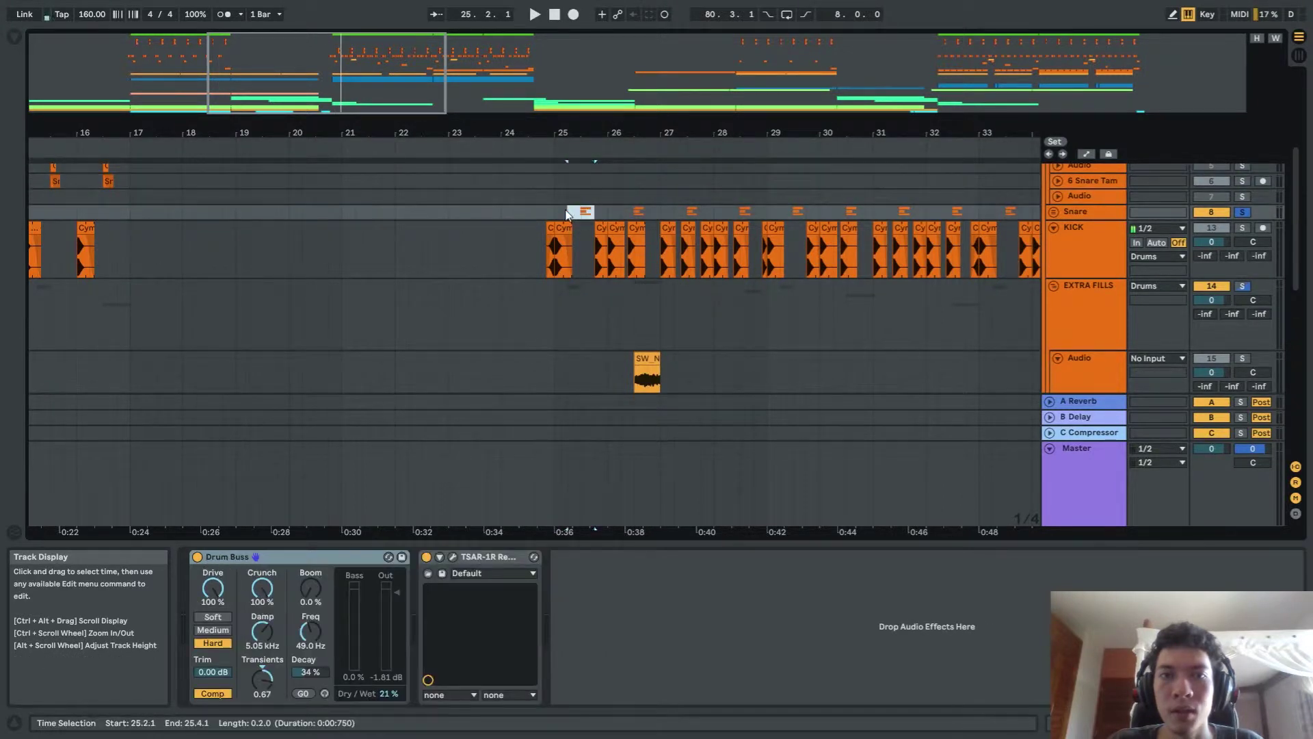
{"action": "left_click", "coordinate": [785, 213]}
{"action": "scroll", "coordinate": [854, 211], "scroll_direction": "right", "scroll_amount": 2}
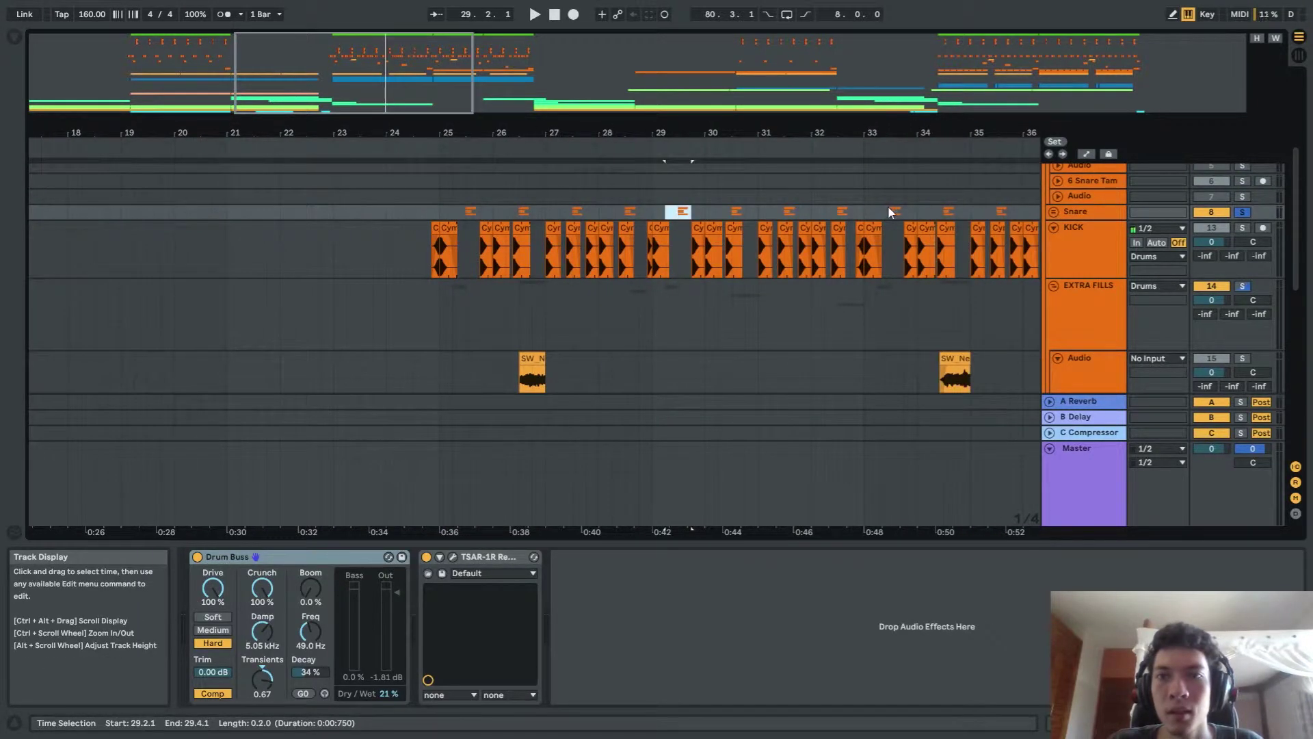
{"action": "left_click", "coordinate": [890, 209]}
{"action": "scroll", "coordinate": [891, 273], "scroll_direction": "down", "scroll_amount": 4}
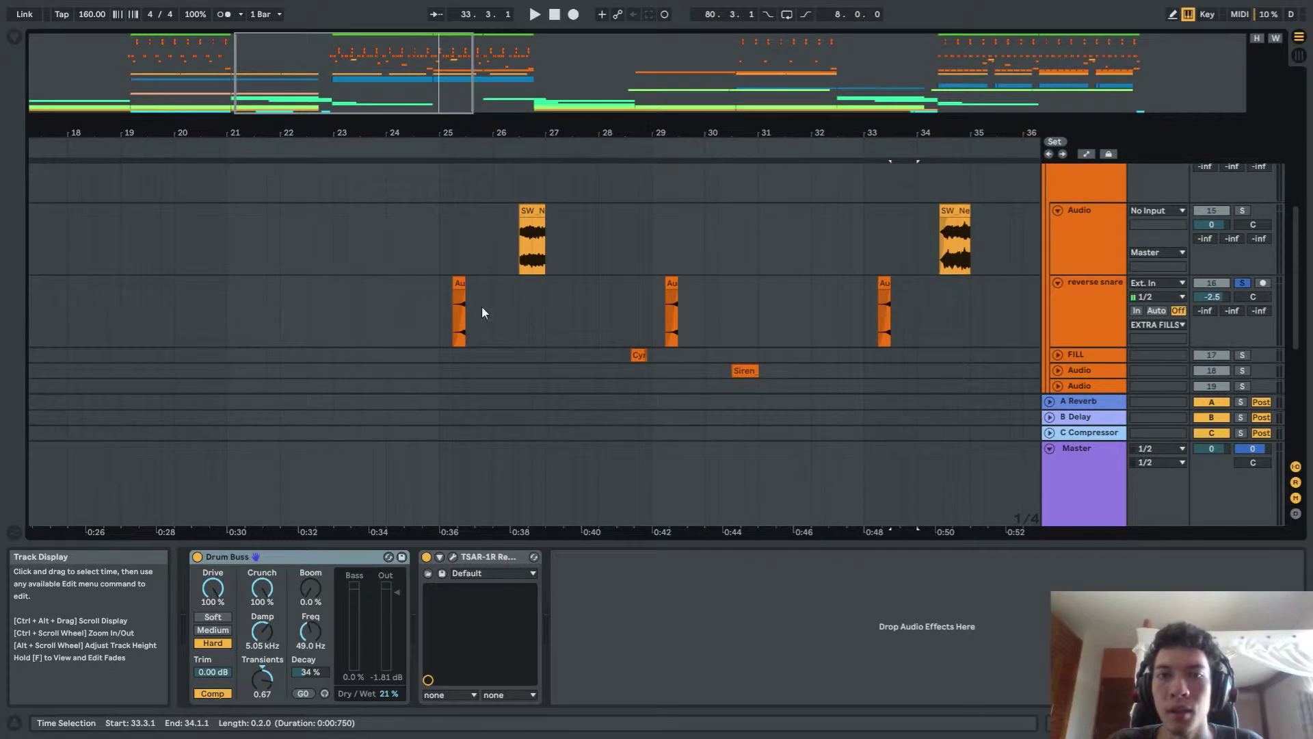
Unfold the FILL track to examine its Cymatics clip just after 28.3.1
{"action": "scroll", "coordinate": [698, 285], "scroll_direction": "down", "scroll_amount": 3}
{"action": "left_click", "coordinate": [612, 238]}
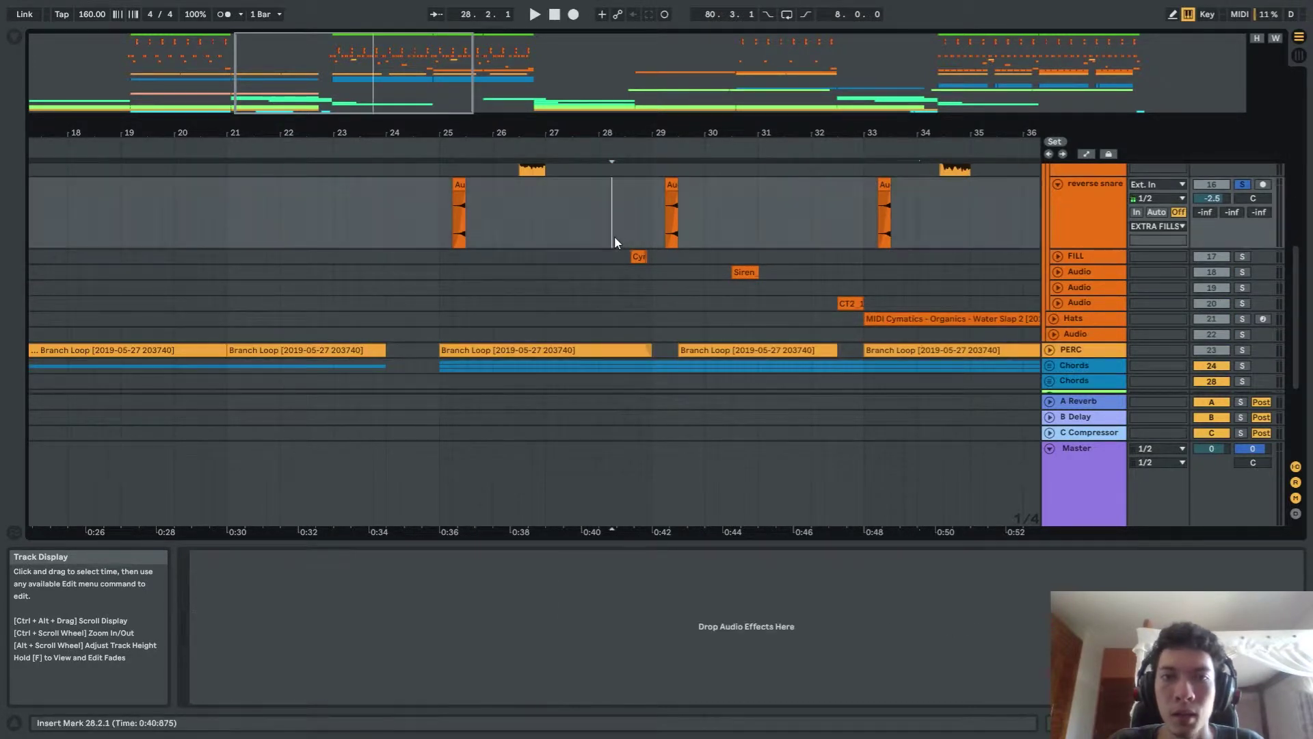
{"action": "scroll", "coordinate": [494, 234], "scroll_direction": "up", "scroll_amount": 1}
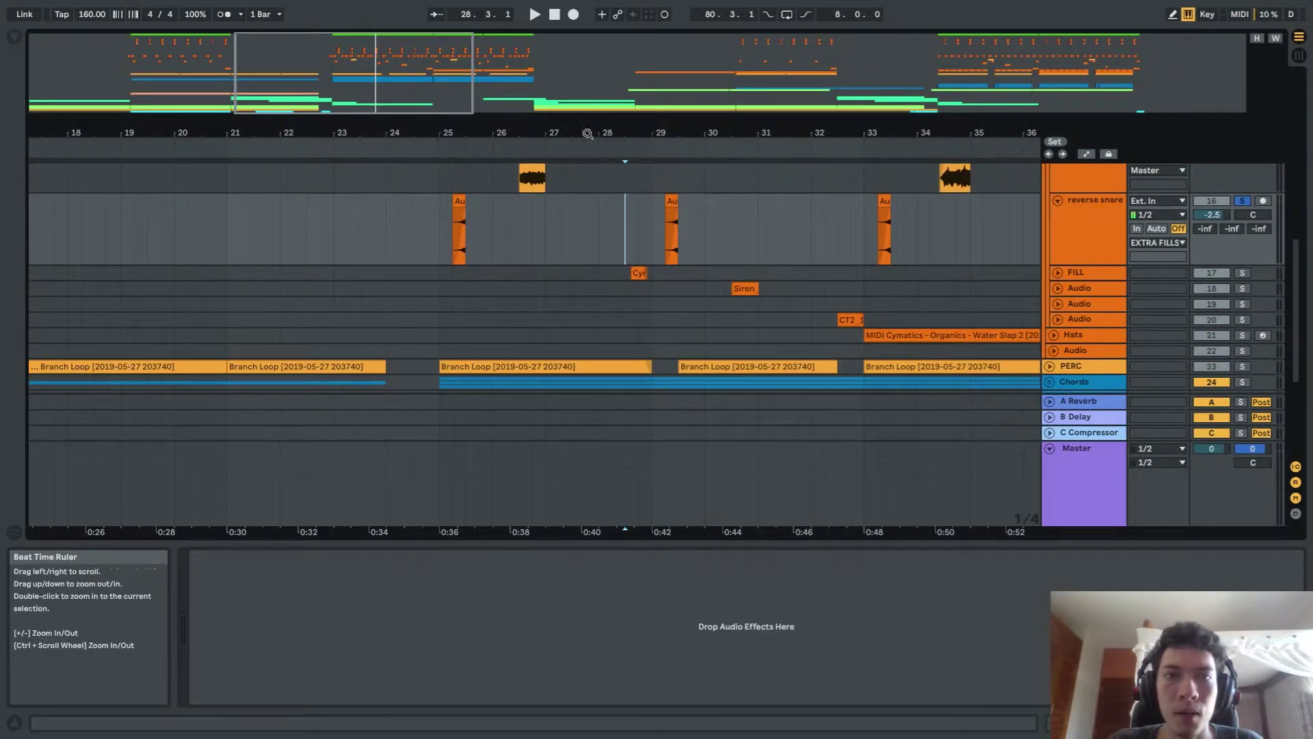
{"action": "scroll", "coordinate": [648, 272], "scroll_direction": "up", "scroll_amount": 3}
{"action": "left_click", "coordinate": [1058, 289]}
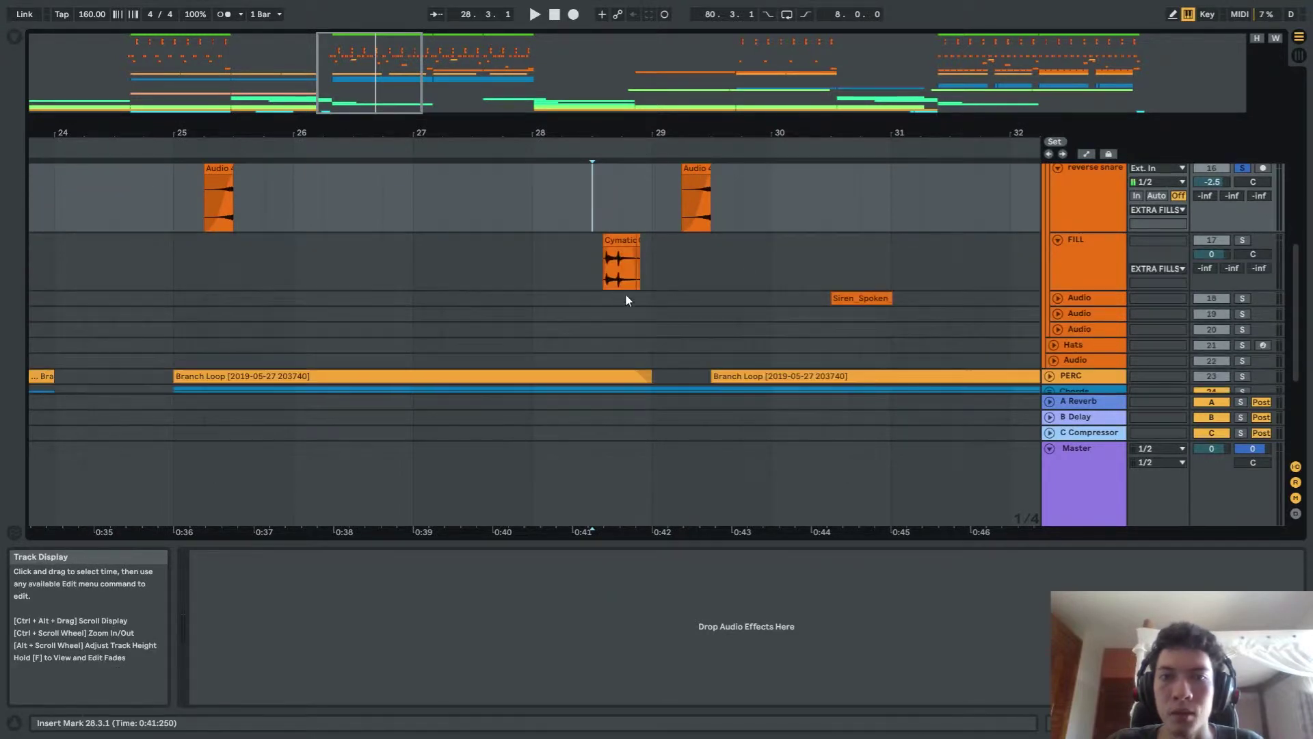
Solo the FILL track, play its Cymatics clip starting from 28.1.1 and stop playback
{"action": "left_click", "coordinate": [540, 236]}
{"action": "key", "text": "space"}
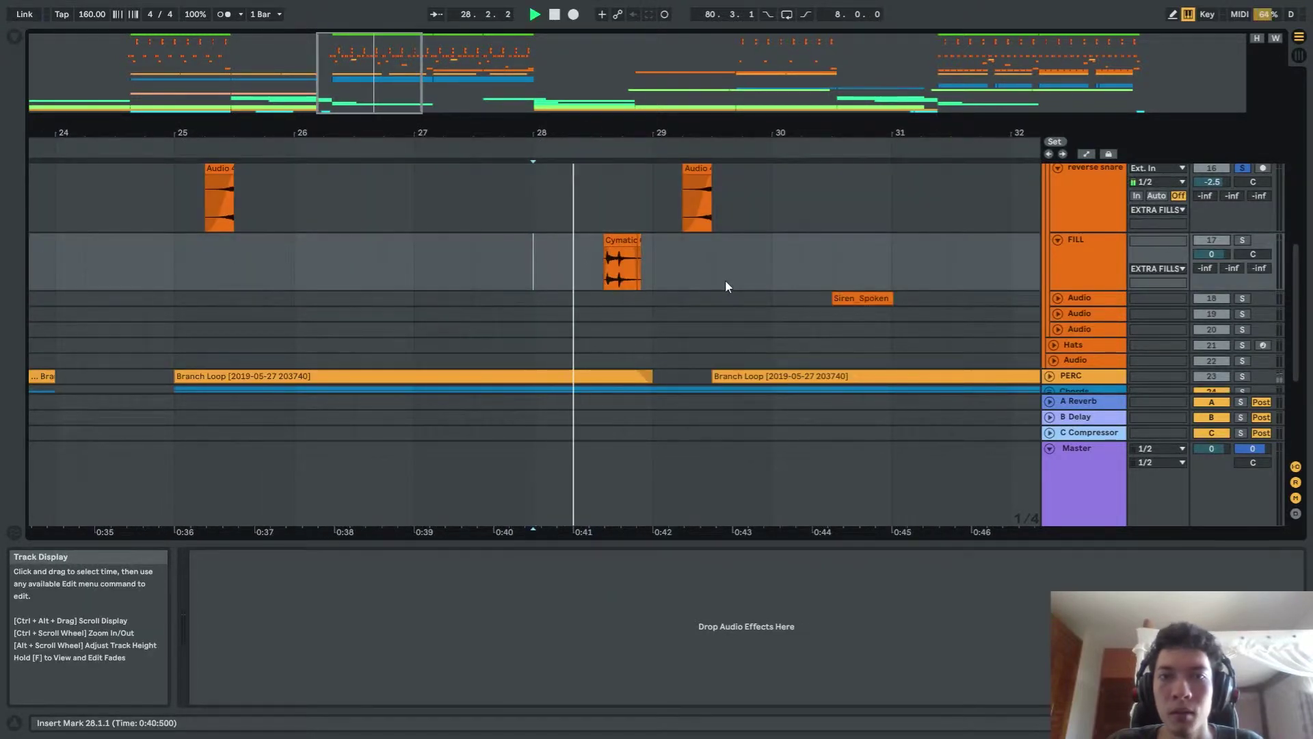
{"action": "left_click", "coordinate": [1242, 240]}
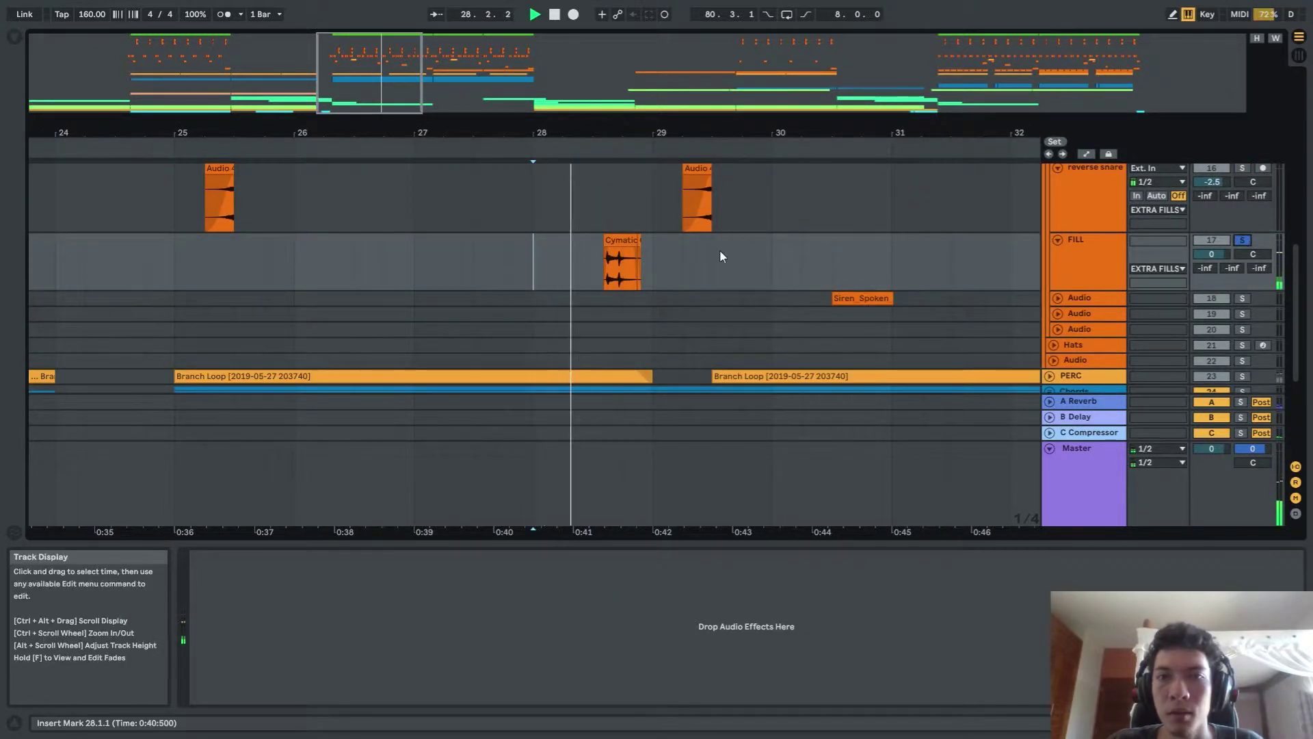
{"action": "key", "text": "space"}
Set the start position to 30.3.1 and unfold the Audio track holding the Siren_Spoken_Dont_Stop clip to examine it
{"action": "scroll", "coordinate": [719, 249], "scroll_direction": "down", "scroll_amount": 2}
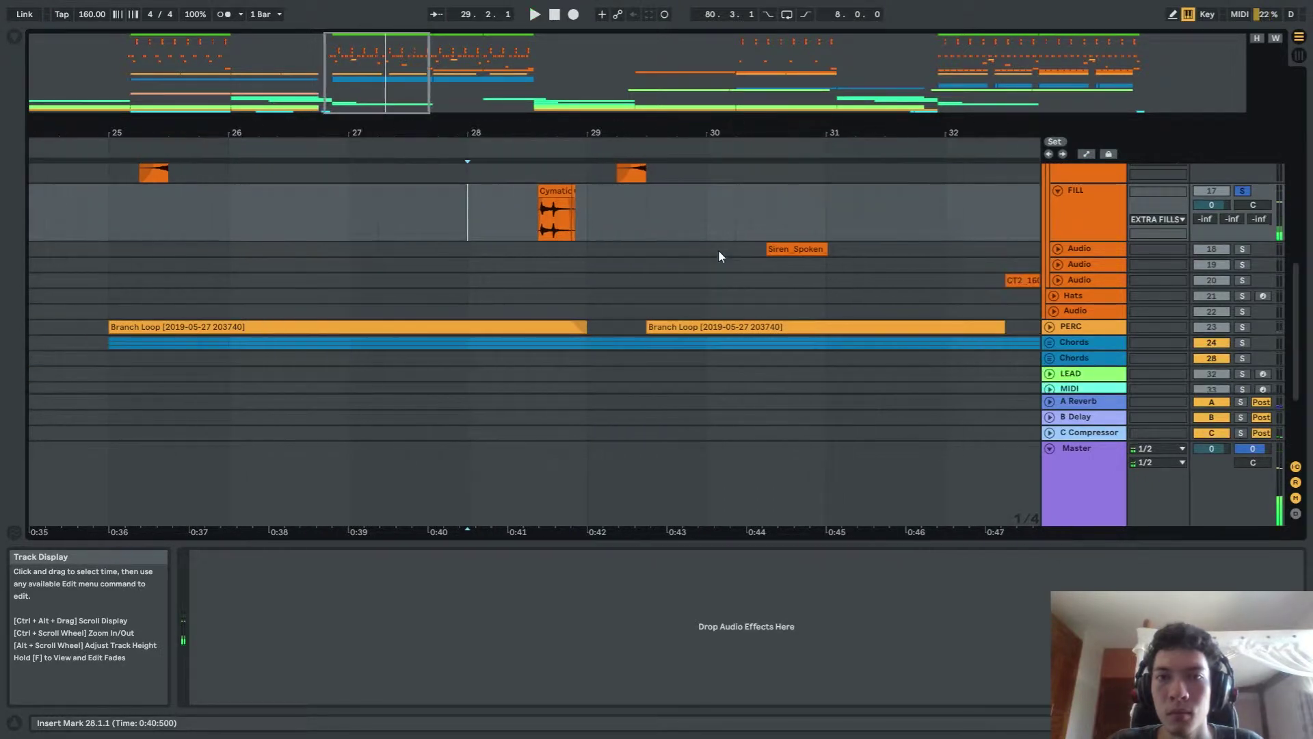
{"action": "scroll", "coordinate": [717, 249], "scroll_direction": "up", "scroll_amount": 1}
{"action": "left_click", "coordinate": [773, 236]}
{"action": "scroll", "coordinate": [840, 253], "scroll_direction": "right", "scroll_amount": 2}
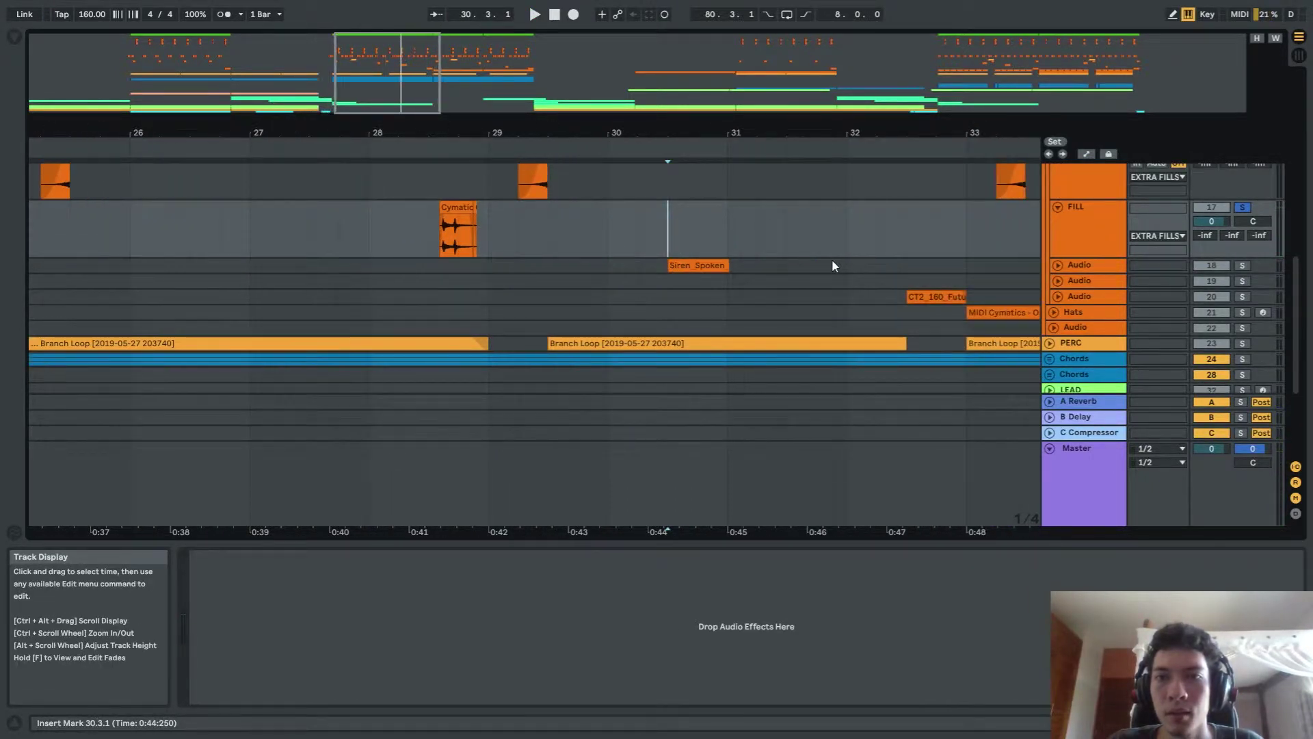
{"action": "scroll", "coordinate": [833, 266], "scroll_direction": "down", "scroll_amount": 3}
{"action": "left_click", "coordinate": [1057, 265]}
{"action": "scroll", "coordinate": [773, 263], "scroll_direction": "up", "scroll_amount": 6}
{"action": "scroll", "coordinate": [724, 244], "scroll_direction": "down", "scroll_amount": 1}
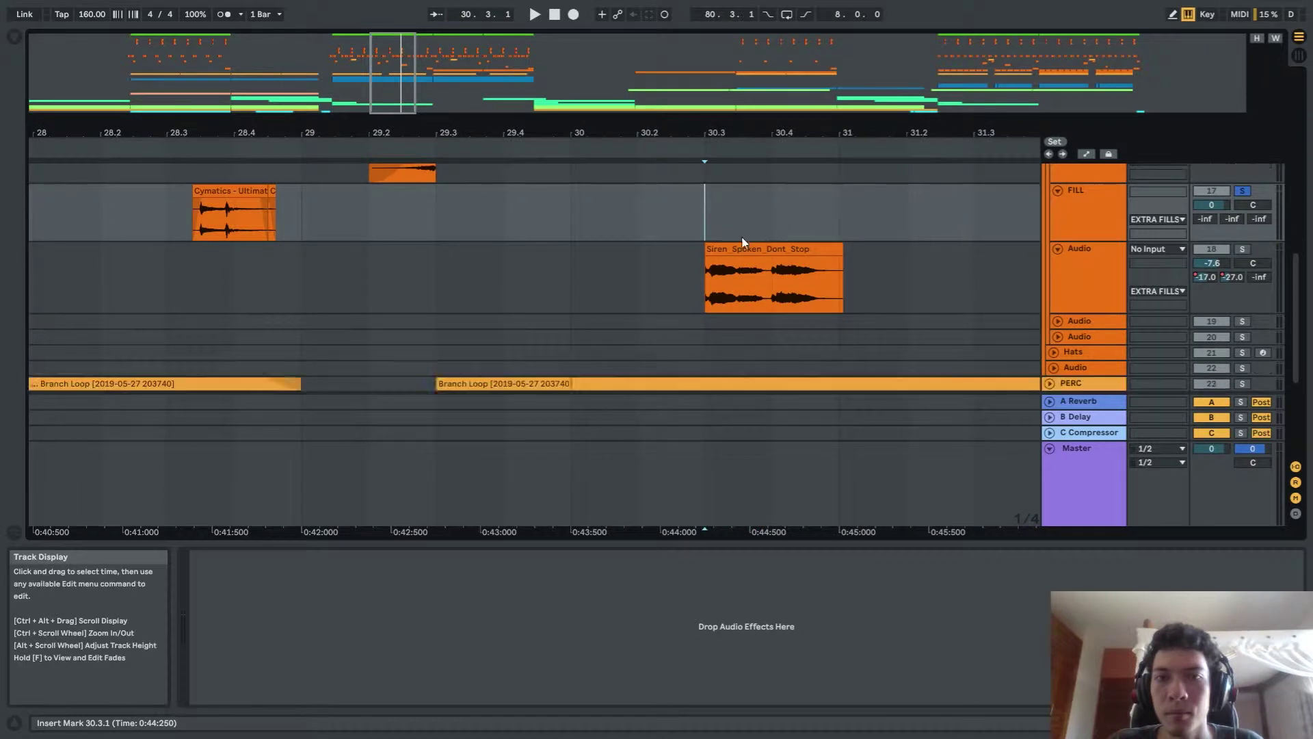
Solo the Audio track with the Siren_Spoken_Dont_Stop clip and play it from 30.3.1
{"action": "scroll", "coordinate": [742, 240], "scroll_direction": "down", "scroll_amount": 4}
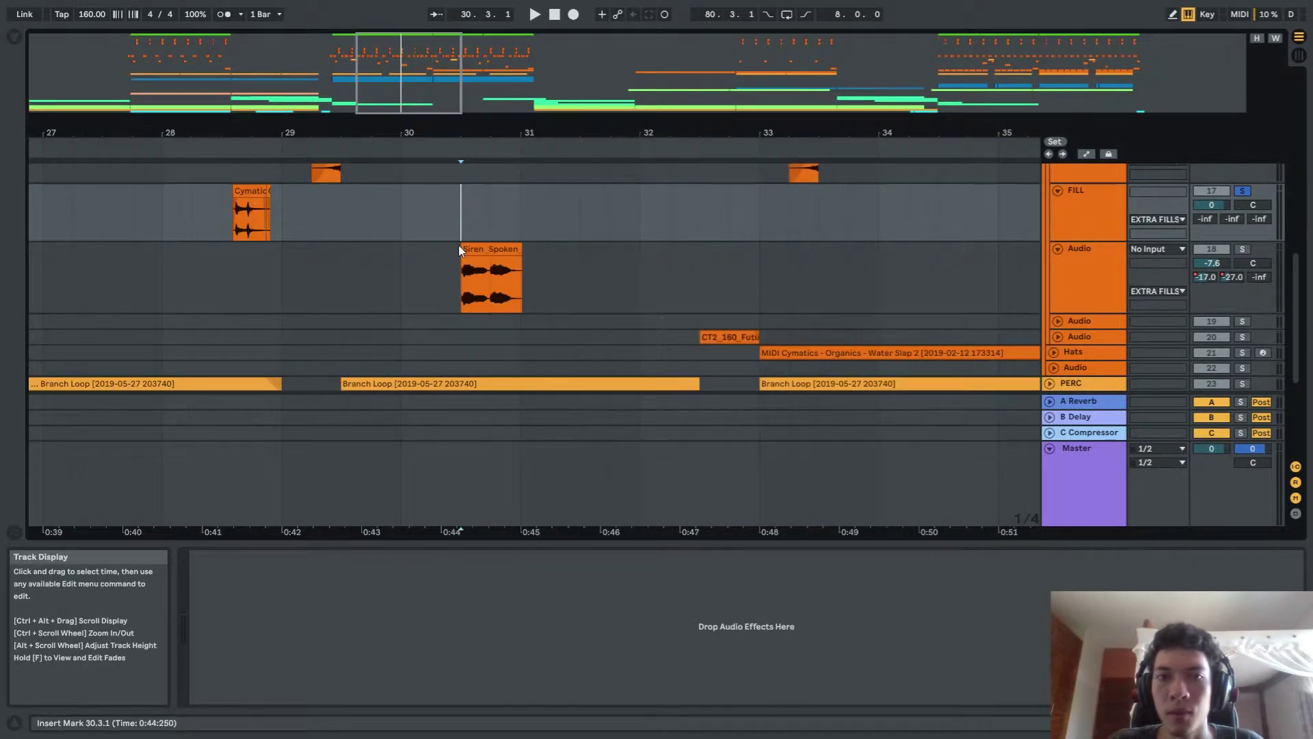
{"action": "left_click", "coordinate": [1242, 248]}
{"action": "key", "text": "space"}
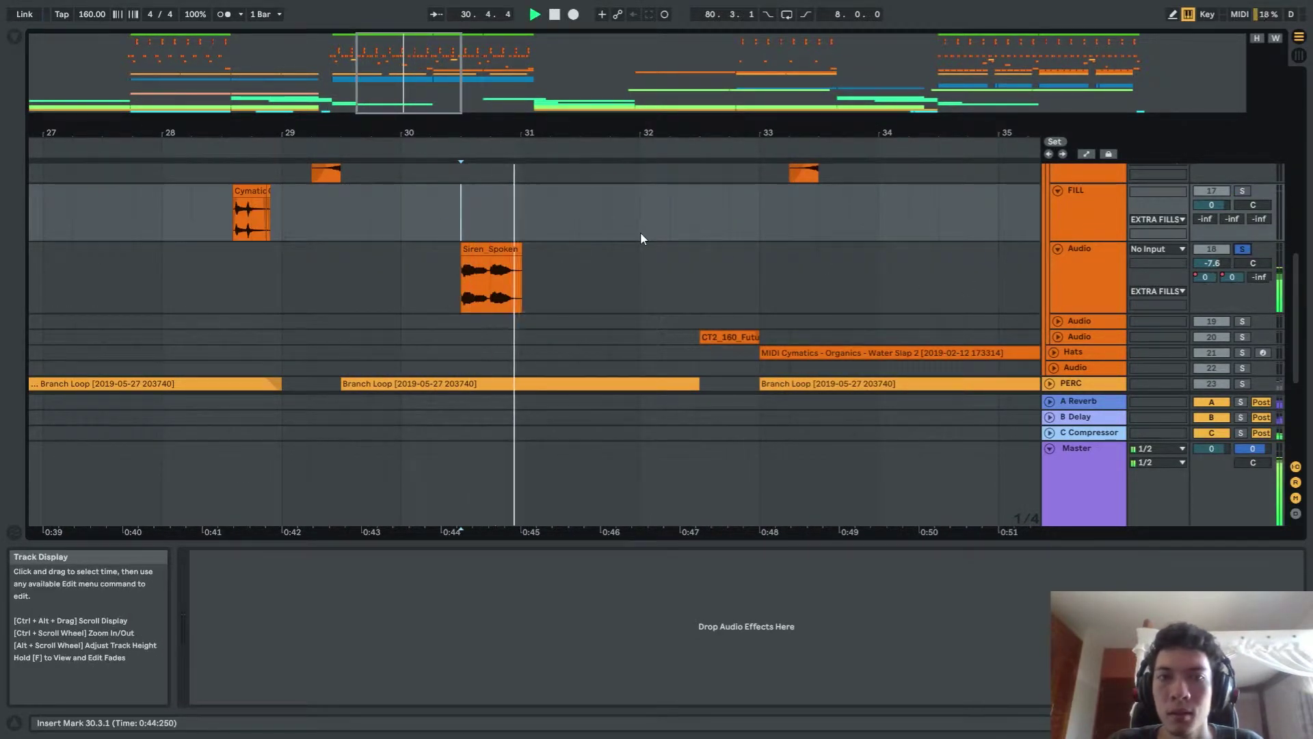
Stop playback, solo the Audio track holding the CT2_160 clip and play it from 32.3.1
{"action": "scroll", "coordinate": [640, 232], "scroll_direction": "down", "scroll_amount": 1}
{"action": "key", "text": "space"}
{"action": "left_click", "coordinate": [691, 293]}
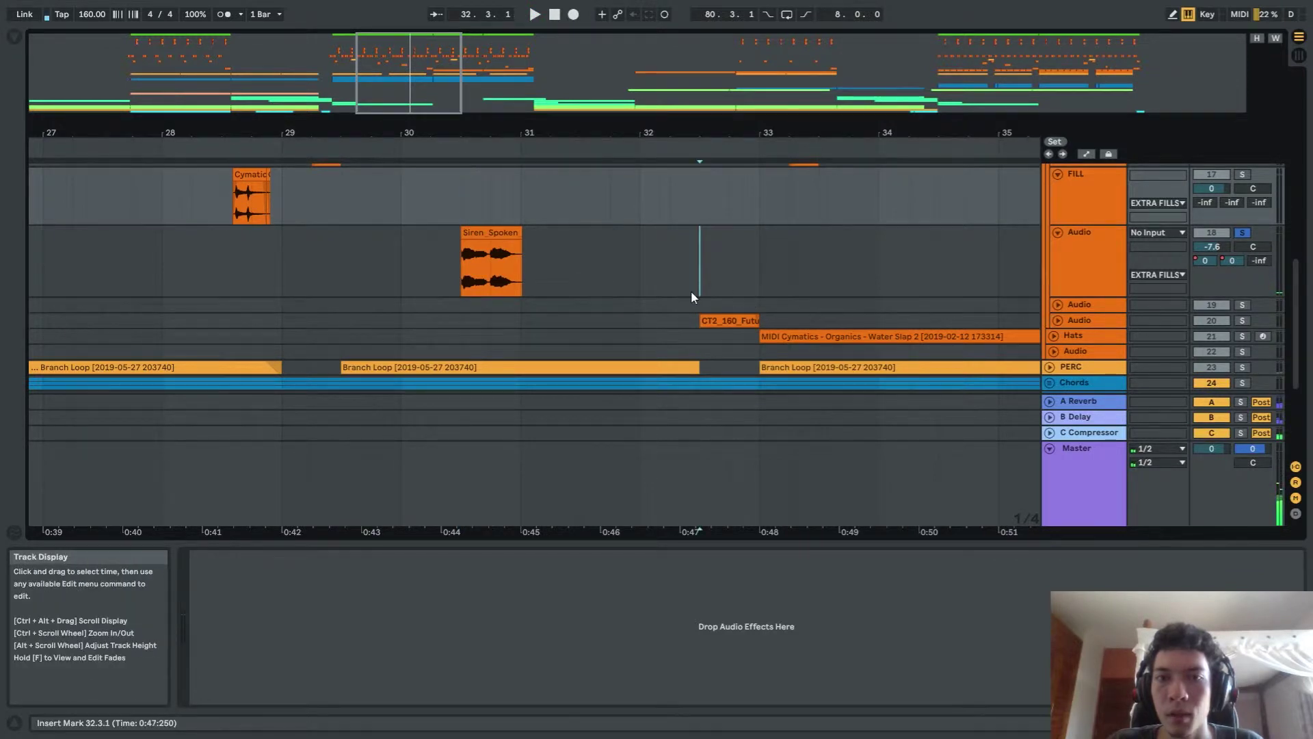
{"action": "left_click", "coordinate": [1240, 321]}
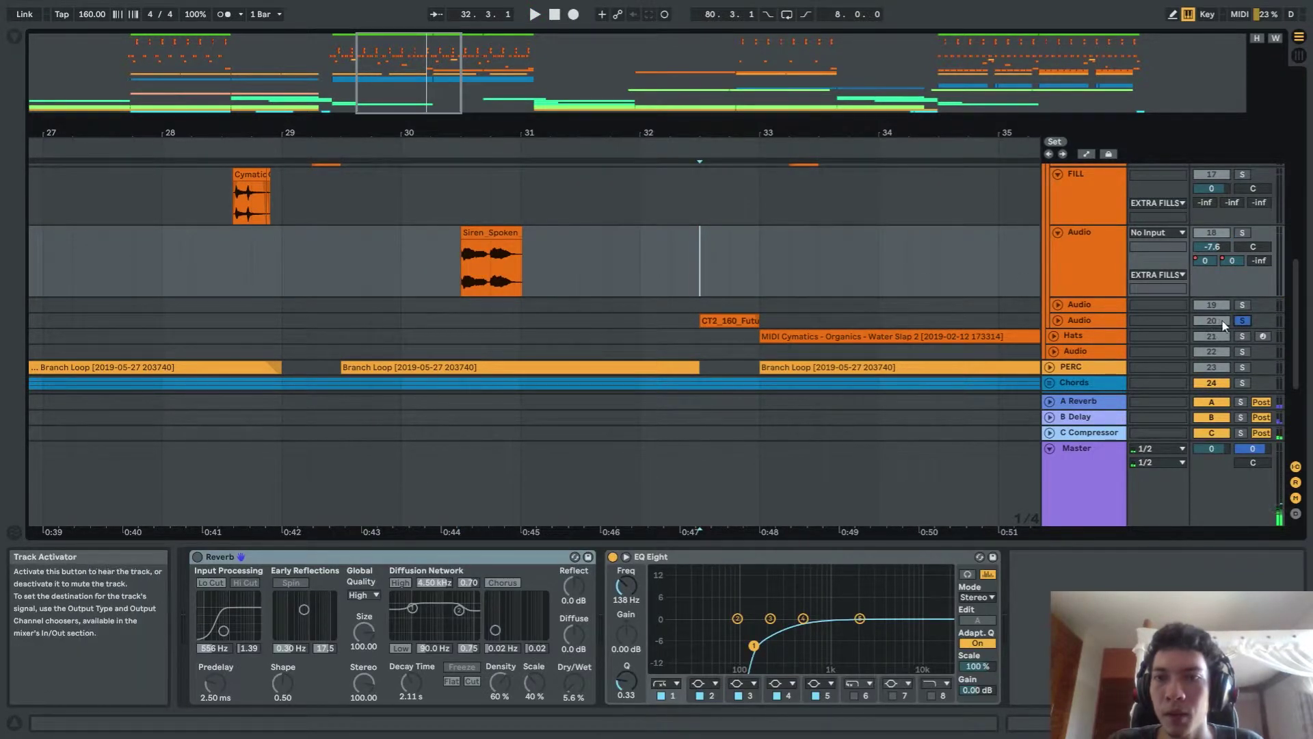
{"action": "left_click", "coordinate": [709, 276]}
{"action": "key", "text": "space"}
{"action": "scroll", "coordinate": [739, 249], "scroll_direction": "down", "scroll_amount": 3}
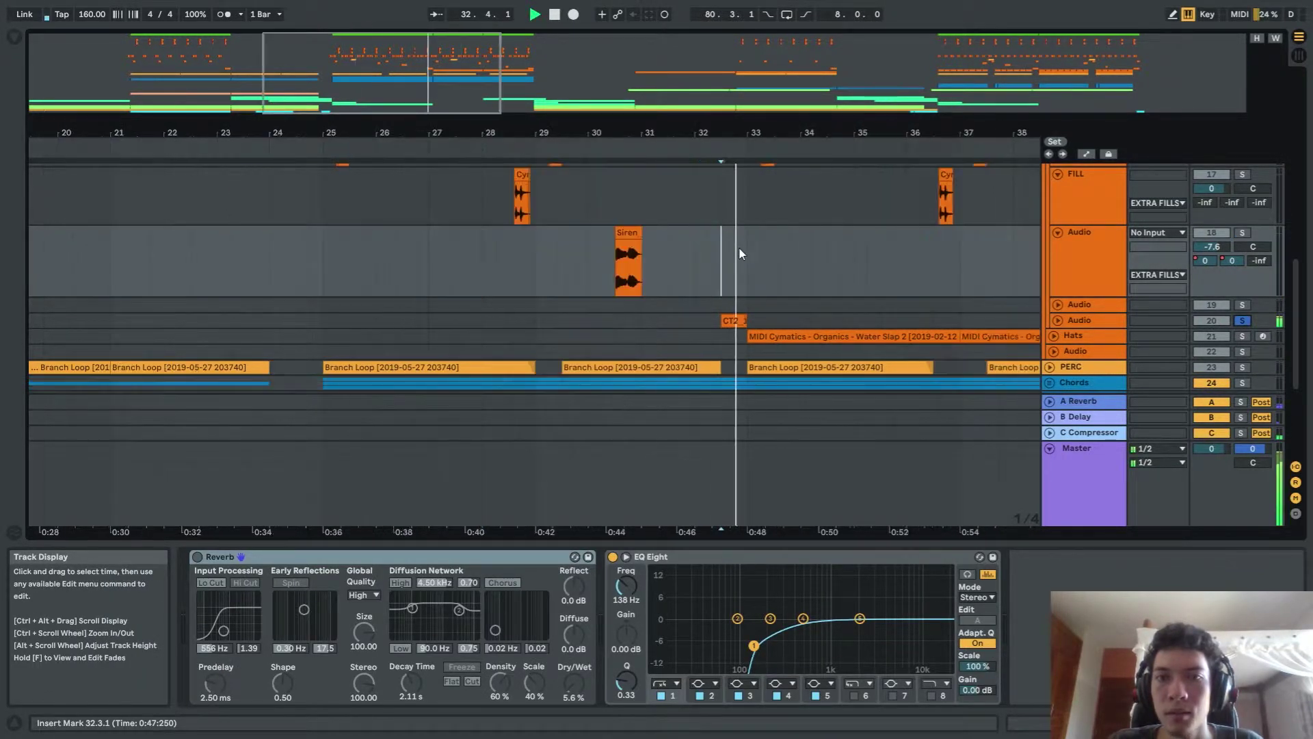
Select the FILL track's Cymatics clip starting at 36.3.2 and stop playback
{"action": "scroll", "coordinate": [807, 252], "scroll_direction": "right", "scroll_amount": 2}
{"action": "scroll", "coordinate": [805, 255], "scroll_direction": "down", "scroll_amount": 1}
{"action": "scroll", "coordinate": [784, 278], "scroll_direction": "up", "scroll_amount": 3}
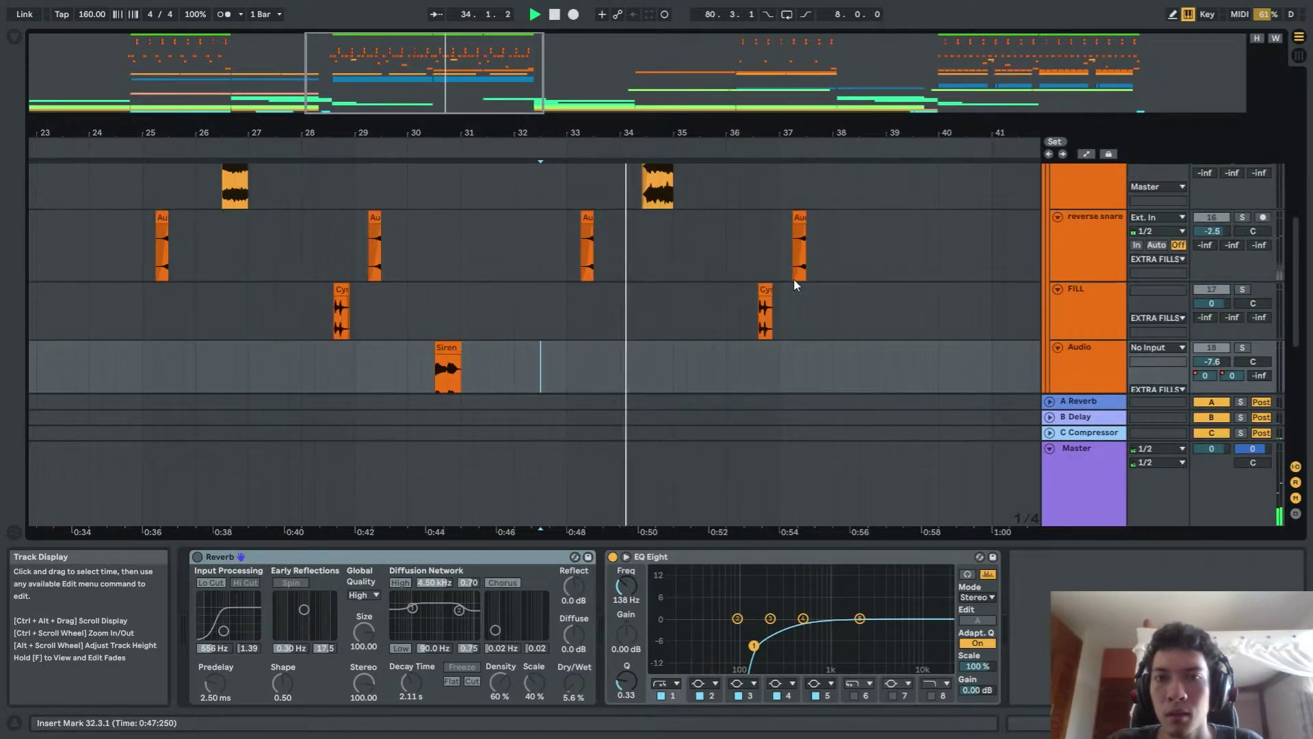
{"action": "left_click", "coordinate": [771, 287]}
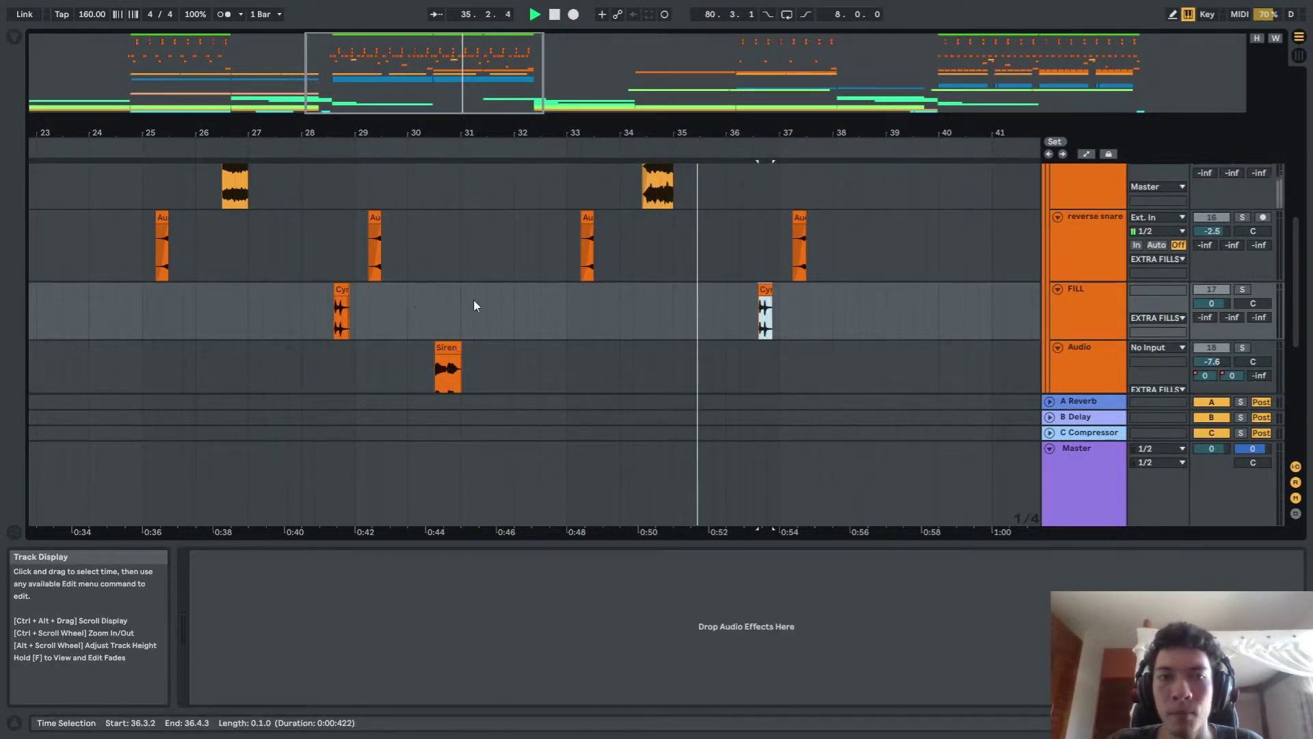
{"action": "key", "text": "space"}
{"action": "scroll", "coordinate": [815, 307], "scroll_direction": "down", "scroll_amount": 2}
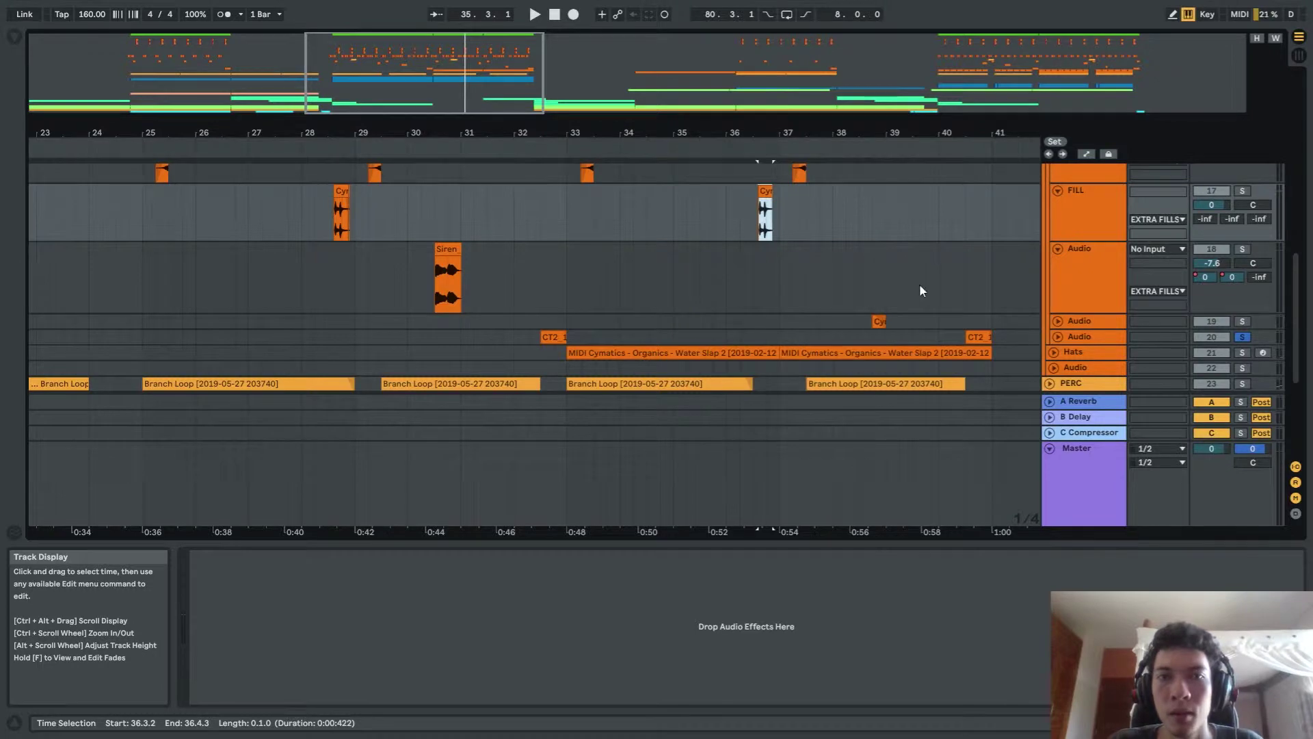
Locate the short Cymatics clip near bar 39 below the siren track and select the Siren_Spoken clip at 30.3.1
{"action": "scroll", "coordinate": [919, 290], "scroll_direction": "up", "scroll_amount": 3}
{"action": "scroll", "coordinate": [906, 301], "scroll_direction": "down", "scroll_amount": 4}
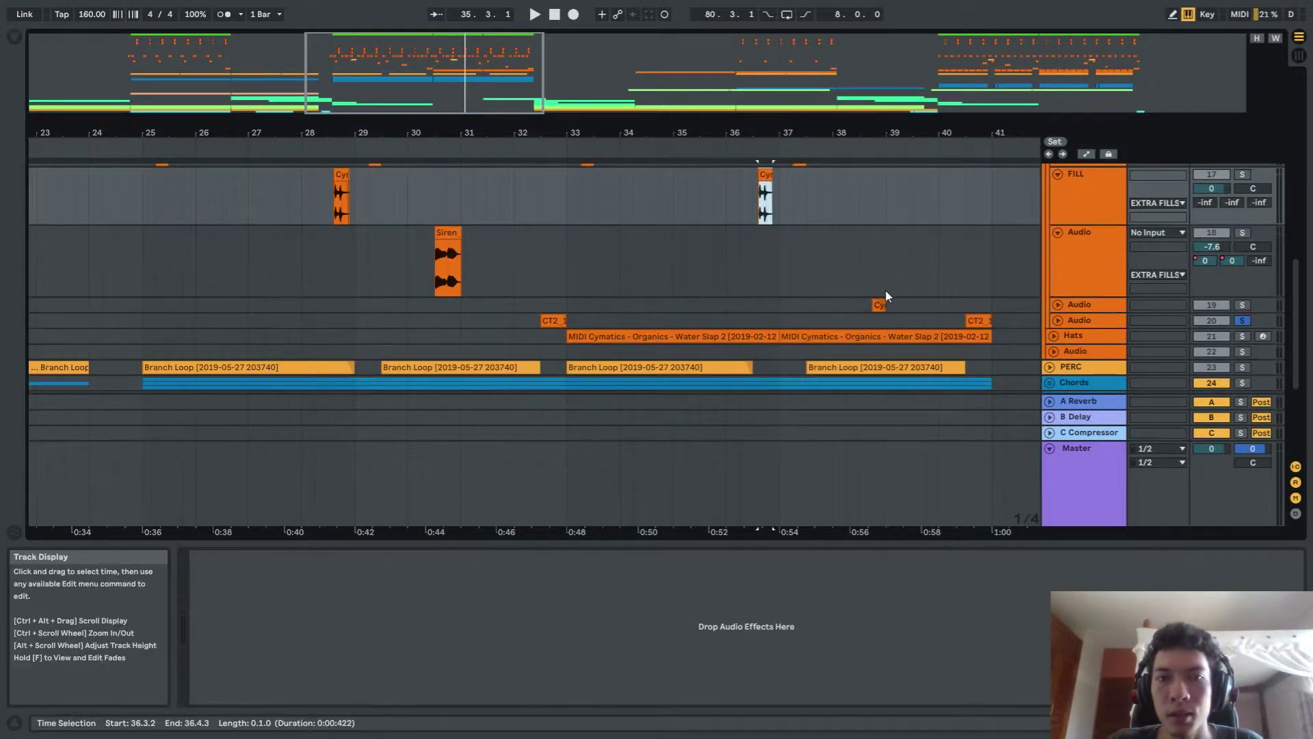
{"action": "left_click", "coordinate": [886, 290]}
{"action": "left_click", "coordinate": [880, 305]}
{"action": "left_click", "coordinate": [427, 240]}
{"action": "left_click", "coordinate": [447, 234]}
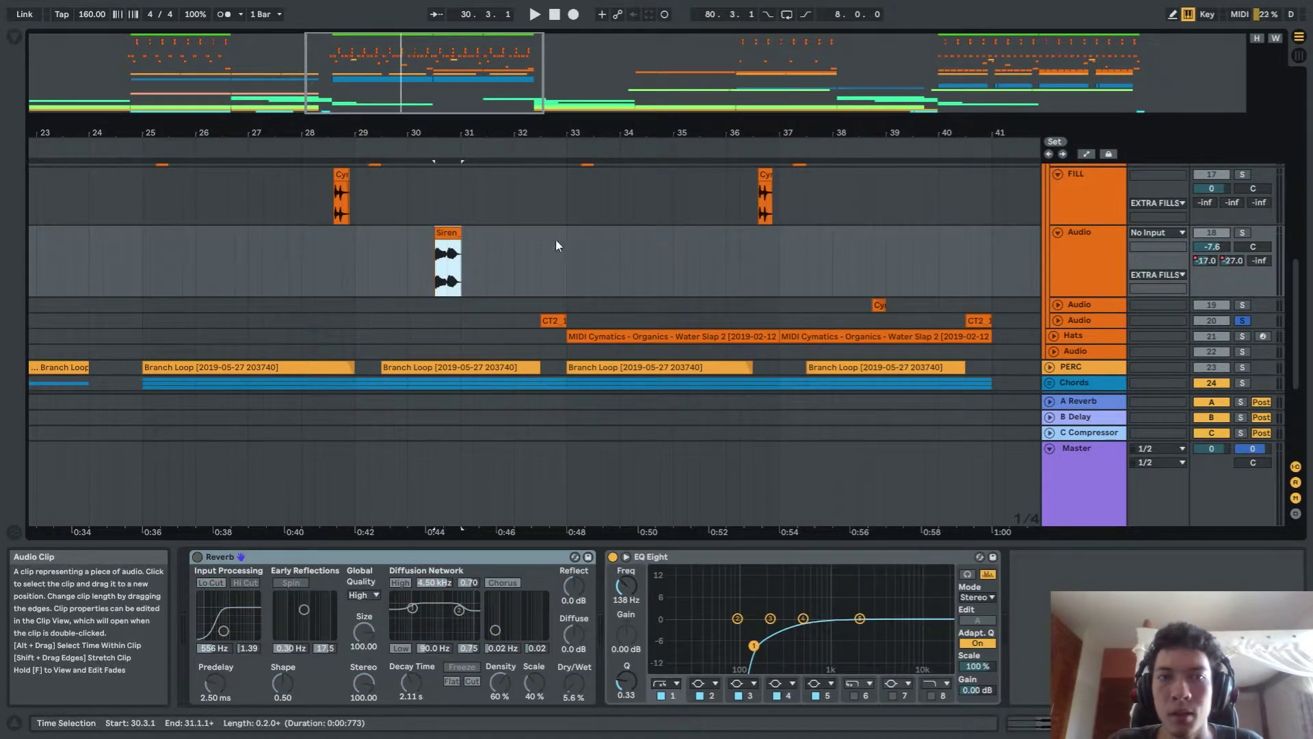
Solo the Audio track holding the short Cymatics clip, play it from 38.4.1 and stop playback
{"action": "scroll", "coordinate": [905, 285], "scroll_direction": "up", "scroll_amount": 5}
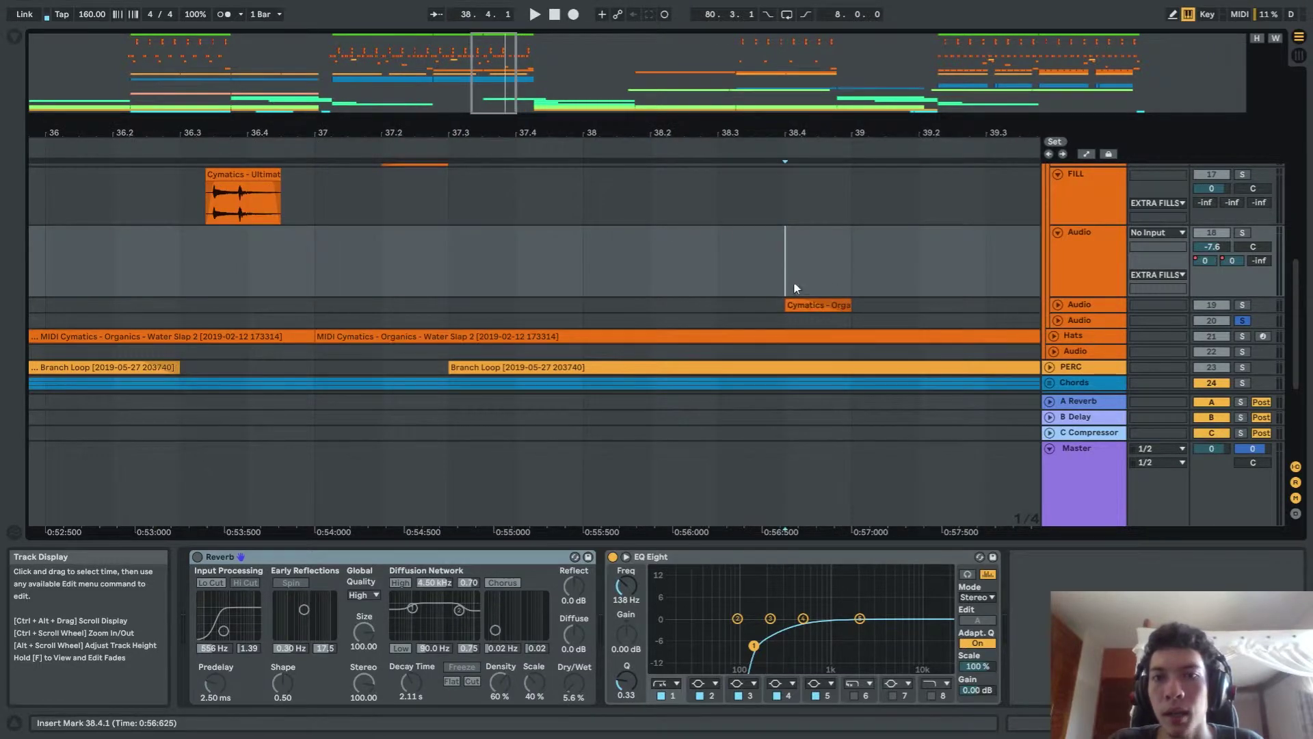
{"action": "left_click", "coordinate": [1245, 310]}
{"action": "left_click", "coordinate": [1242, 306]}
{"action": "key", "text": "space"}
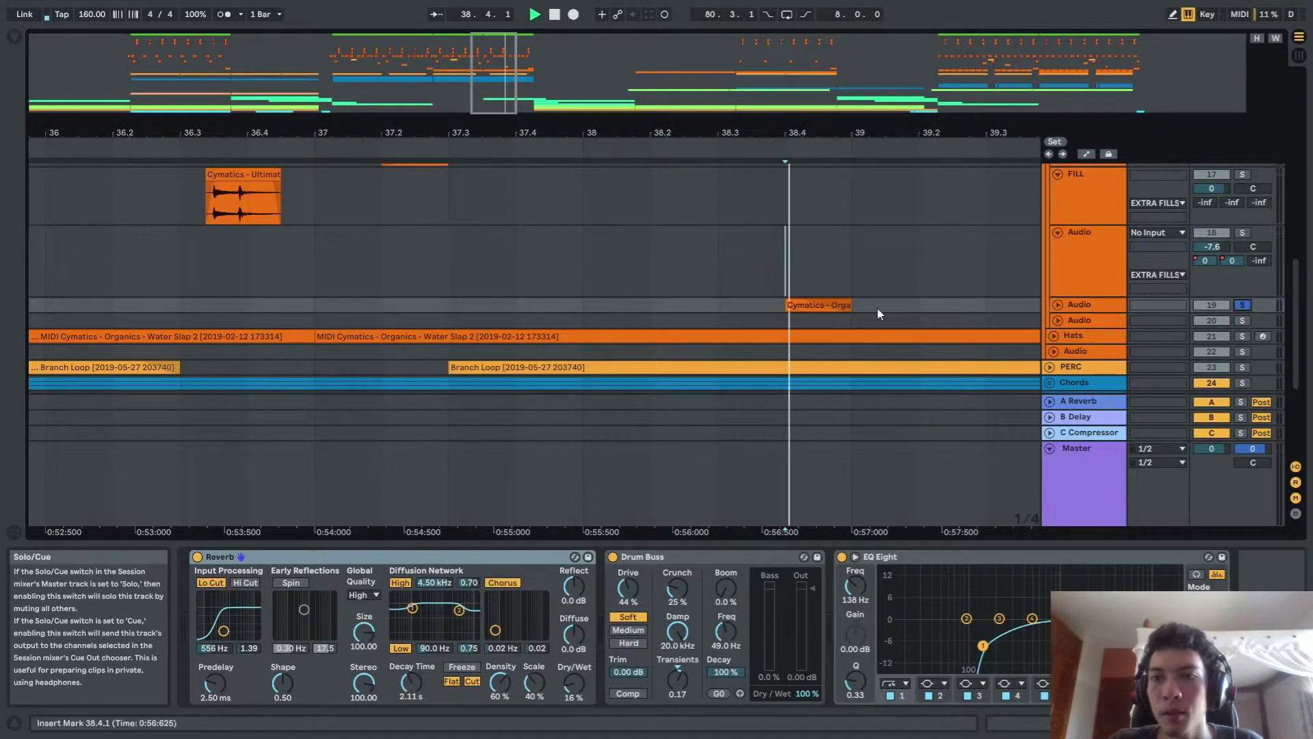
{"action": "scroll", "coordinate": [877, 305], "scroll_direction": "down", "scroll_amount": 7}
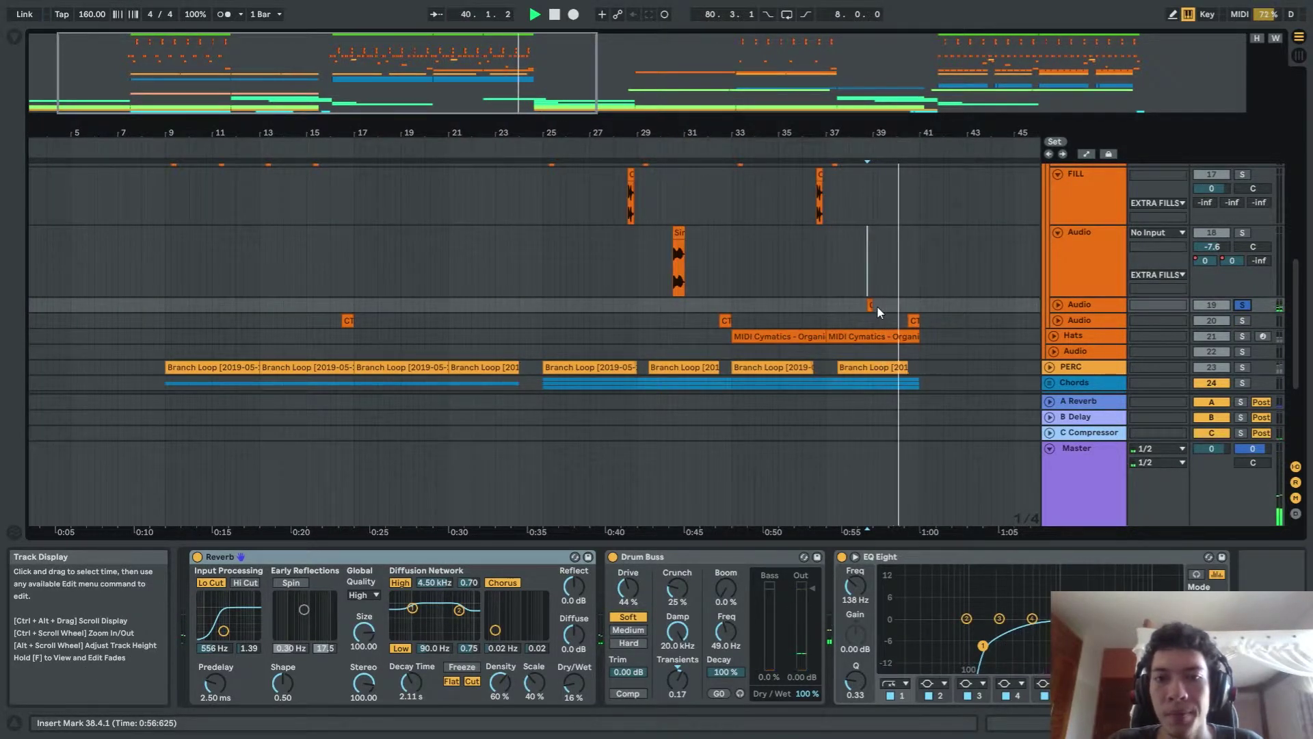
{"action": "key", "text": "space"}
Survey the extra fill clips across the whole arrangement and fold the EXTRA FILLS group
{"action": "scroll", "coordinate": [877, 305], "scroll_direction": "down", "scroll_amount": 2}
{"action": "scroll", "coordinate": [876, 305], "scroll_direction": "down", "scroll_amount": 3}
{"action": "scroll", "coordinate": [473, 264], "scroll_direction": "up", "scroll_amount": 3}
{"action": "scroll", "coordinate": [473, 264], "scroll_direction": "up", "scroll_amount": 2}
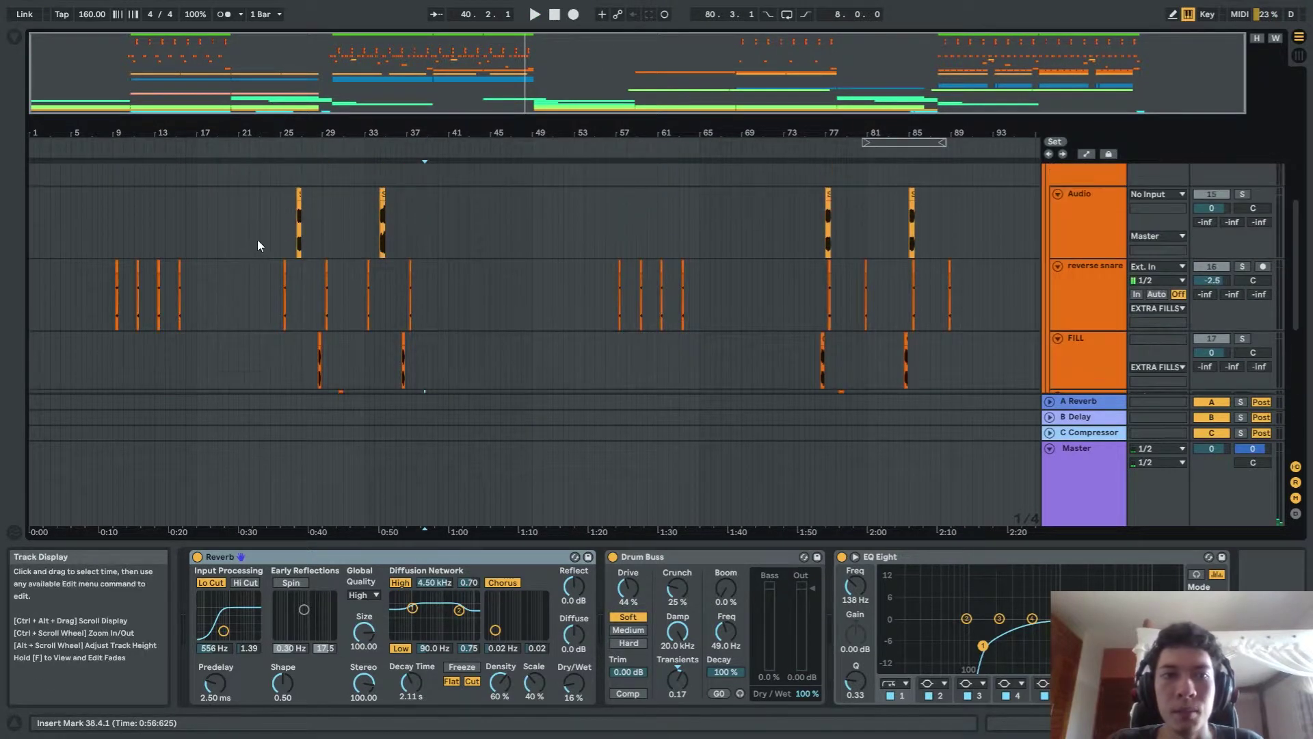
{"action": "scroll", "coordinate": [253, 239], "scroll_direction": "up", "scroll_amount": 6}
{"action": "scroll", "coordinate": [492, 224], "scroll_direction": "down", "scroll_amount": 5}
{"action": "scroll", "coordinate": [964, 248], "scroll_direction": "up", "scroll_amount": 3}
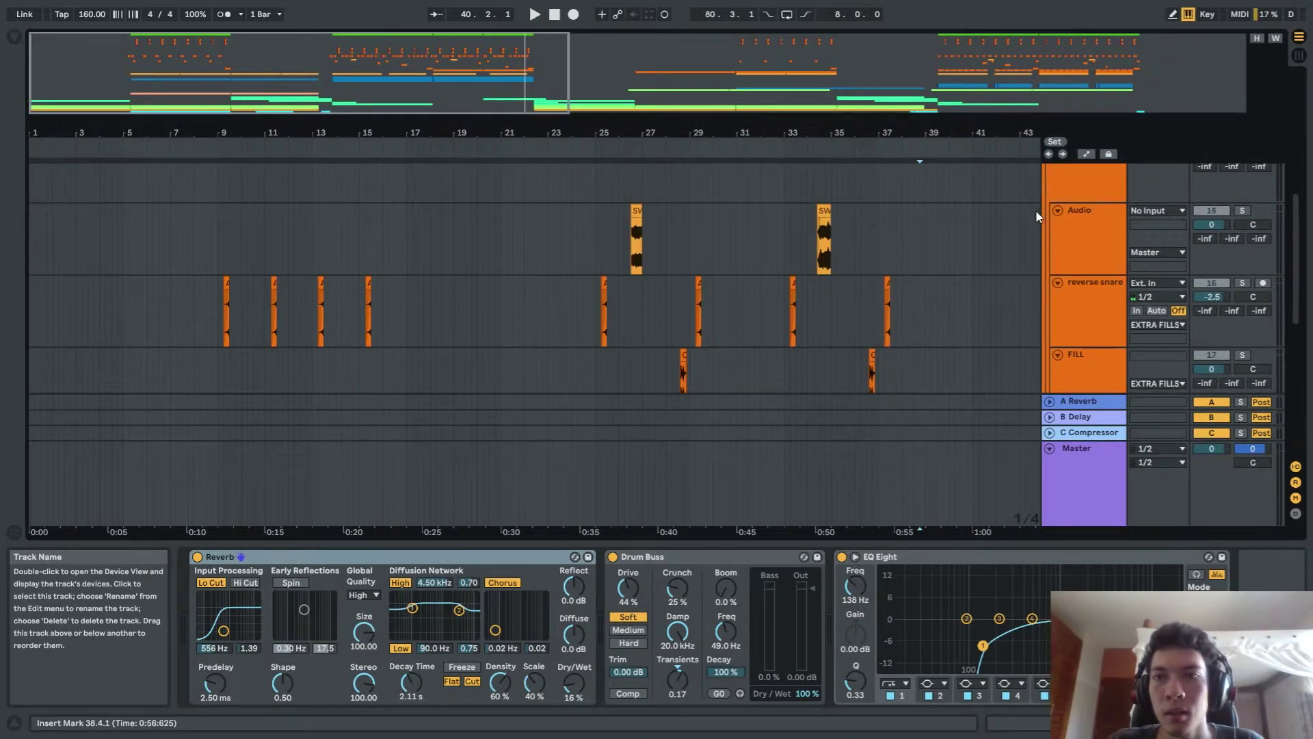
{"action": "left_click", "coordinate": [1054, 220]}
{"action": "scroll", "coordinate": [646, 228], "scroll_direction": "down", "scroll_amount": 1}
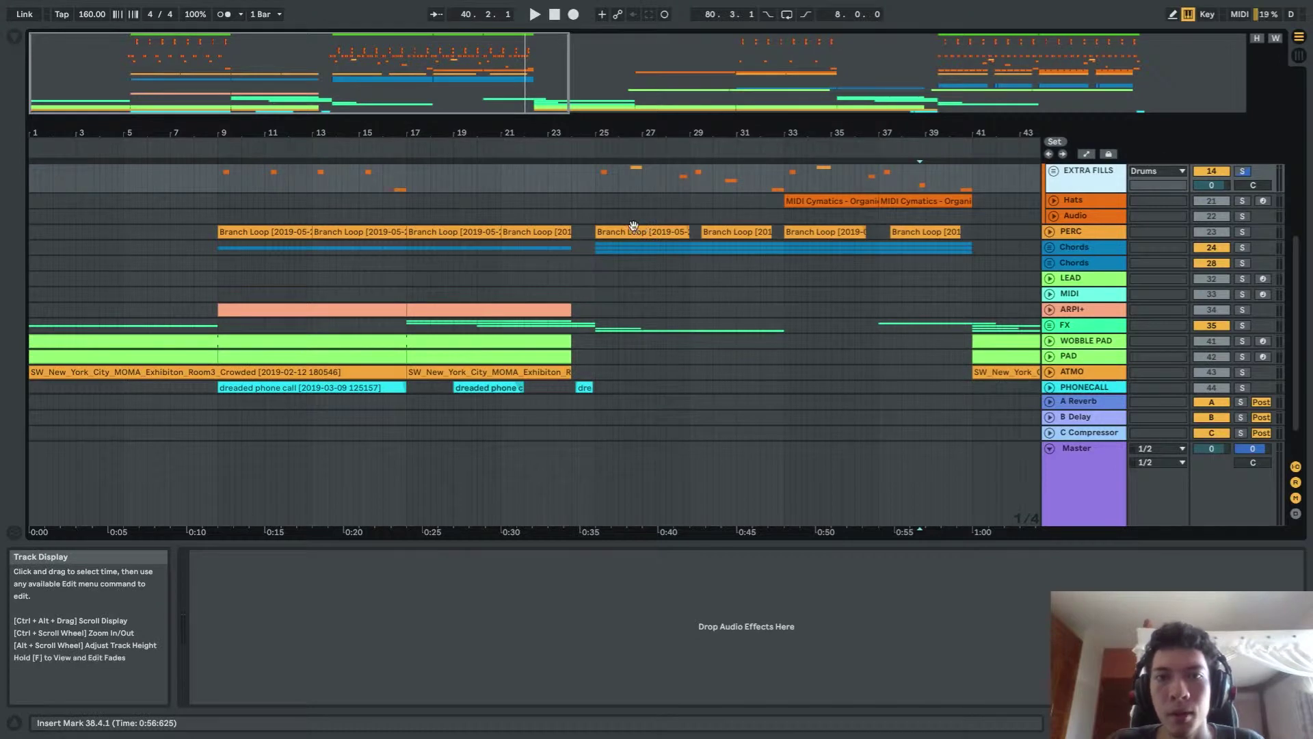
Unfold and solo the PERC track and play its Branch Loop clips from 25.1.1
{"action": "left_click", "coordinate": [1050, 231]}
{"action": "scroll", "coordinate": [809, 213], "scroll_direction": "right", "scroll_amount": 2}
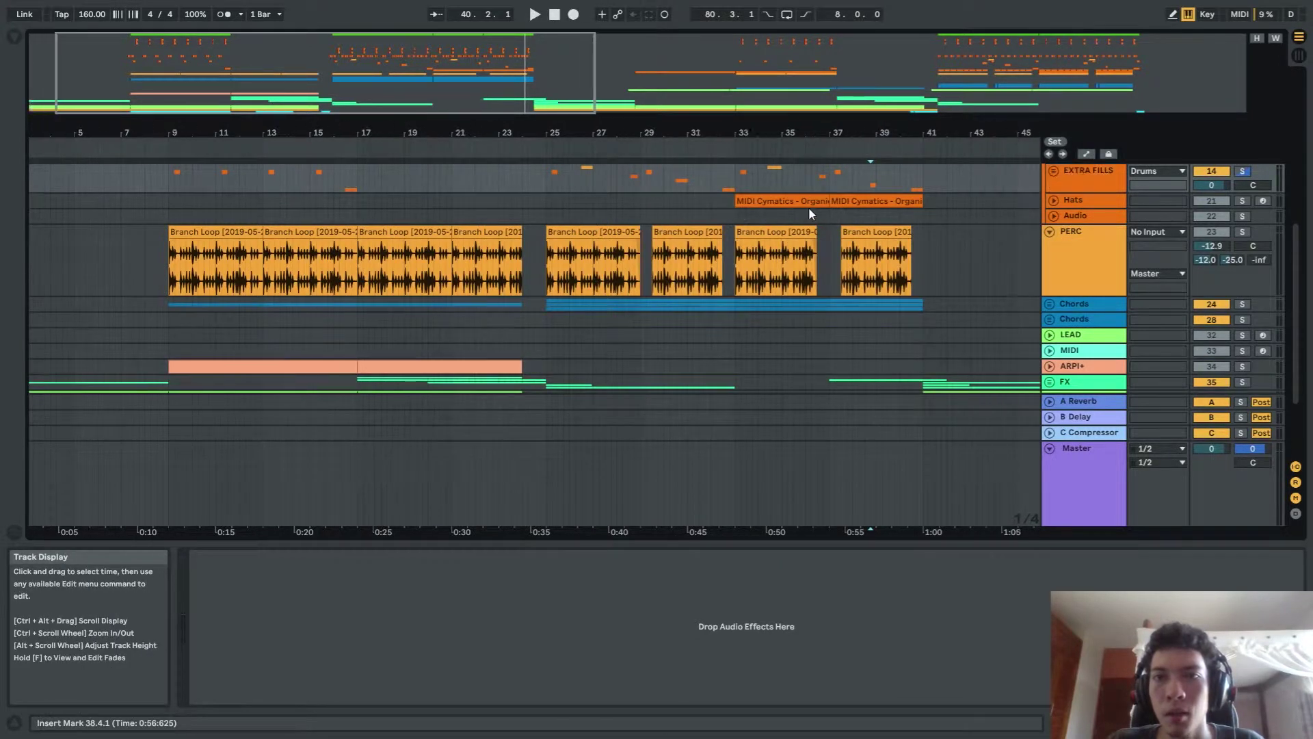
{"action": "scroll", "coordinate": [809, 213], "scroll_direction": "right", "scroll_amount": 1}
{"action": "left_click", "coordinate": [1242, 231]}
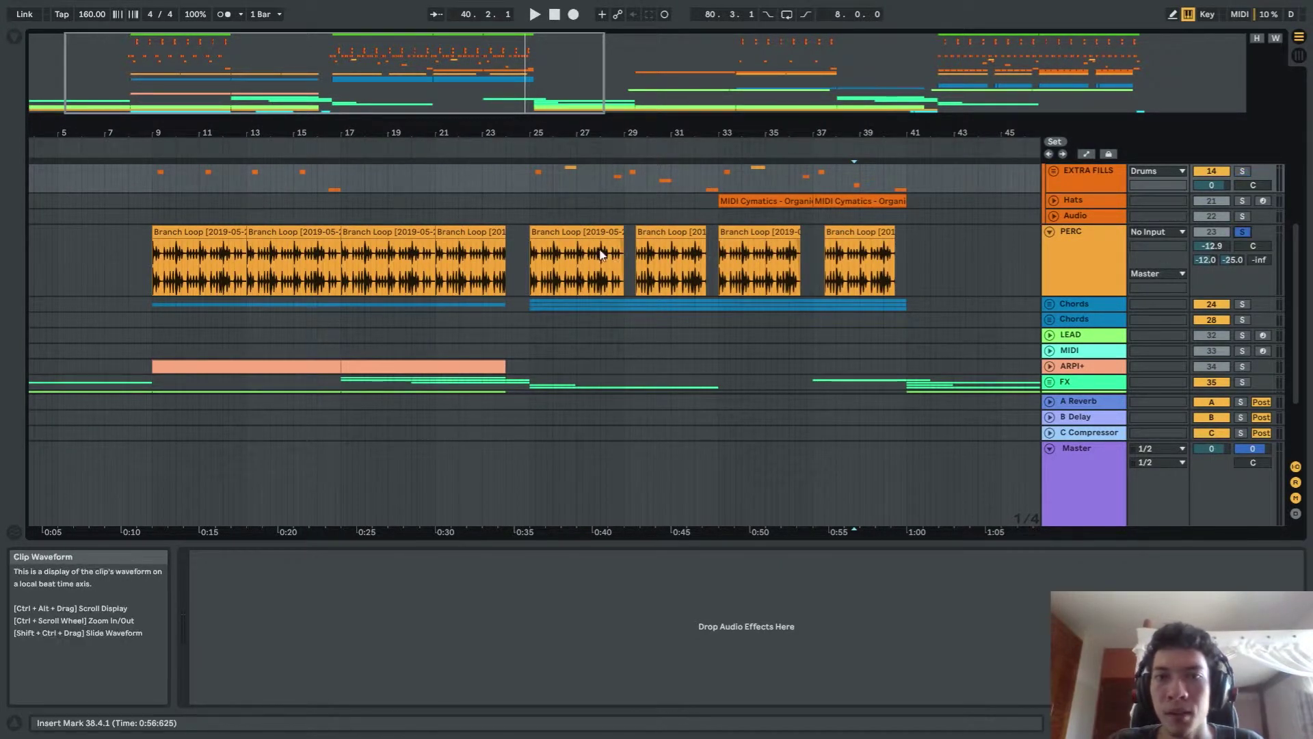
{"action": "left_click", "coordinate": [531, 216]}
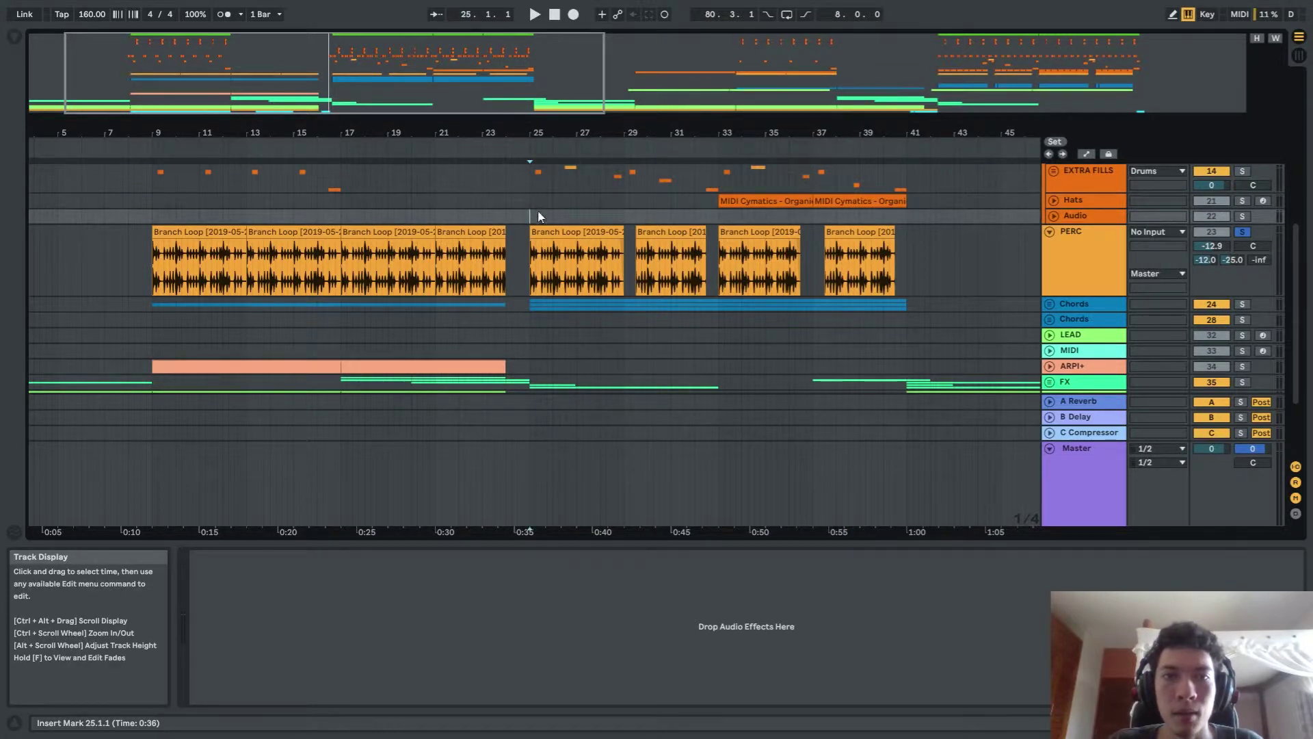
{"action": "key", "text": "plus"}
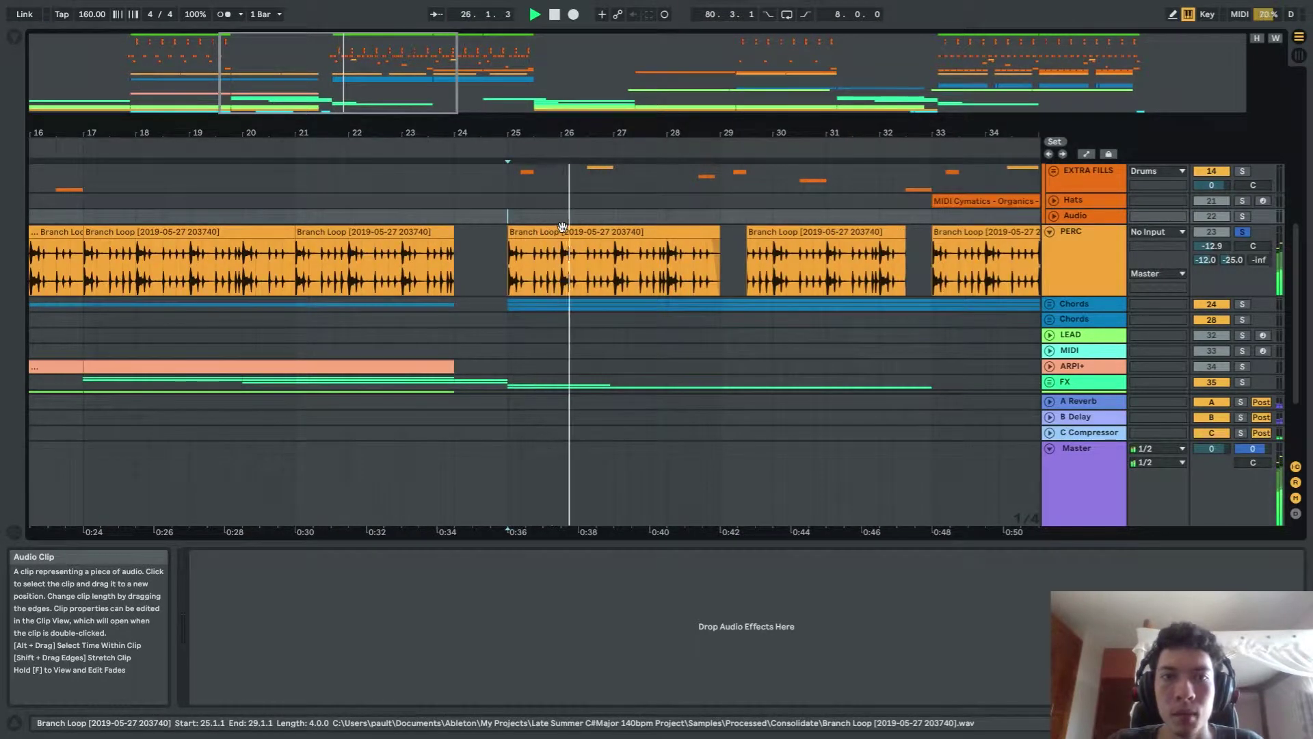
{"action": "key", "text": "minus"}
{"action": "key", "text": "plus"}
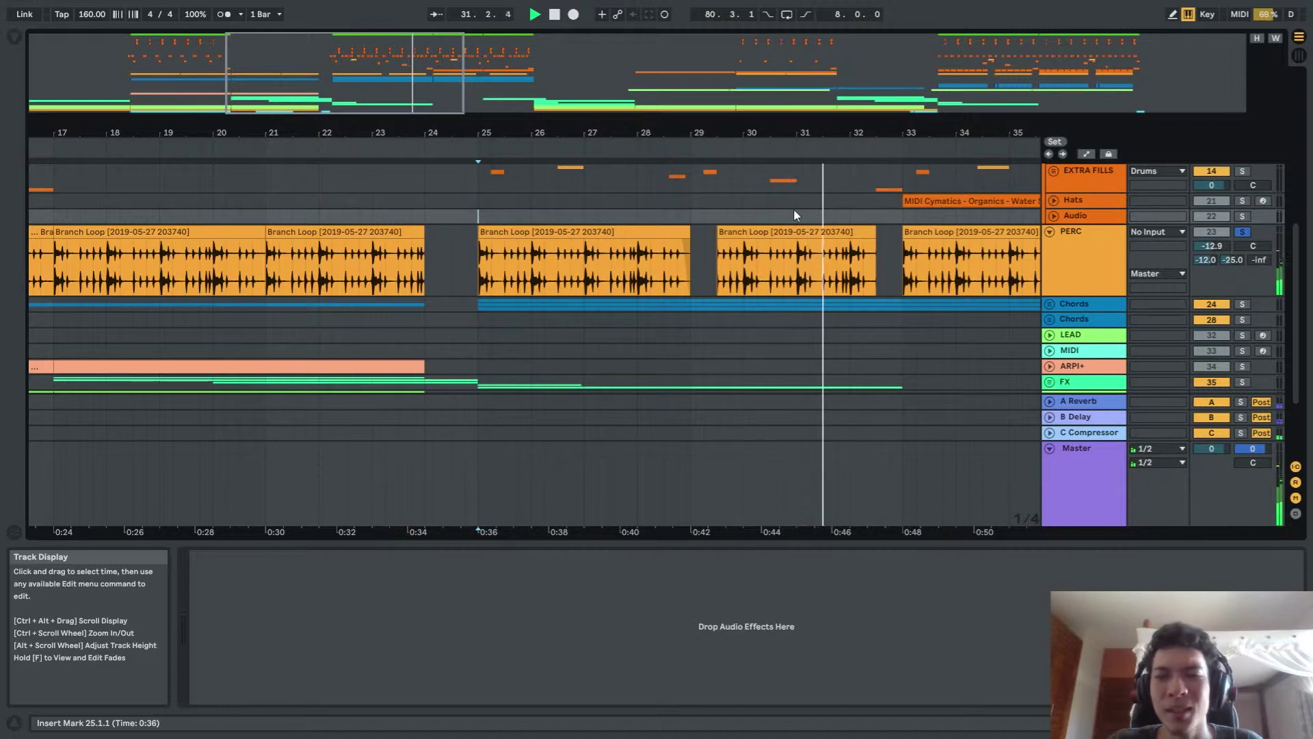
Fold the PERC track, unfold the Hats track and select its Water Slap 2 MIDI clip starting at 33.1.1
{"action": "left_click", "coordinate": [1049, 231]}
{"action": "scroll", "coordinate": [972, 263], "scroll_direction": "up", "scroll_amount": 2}
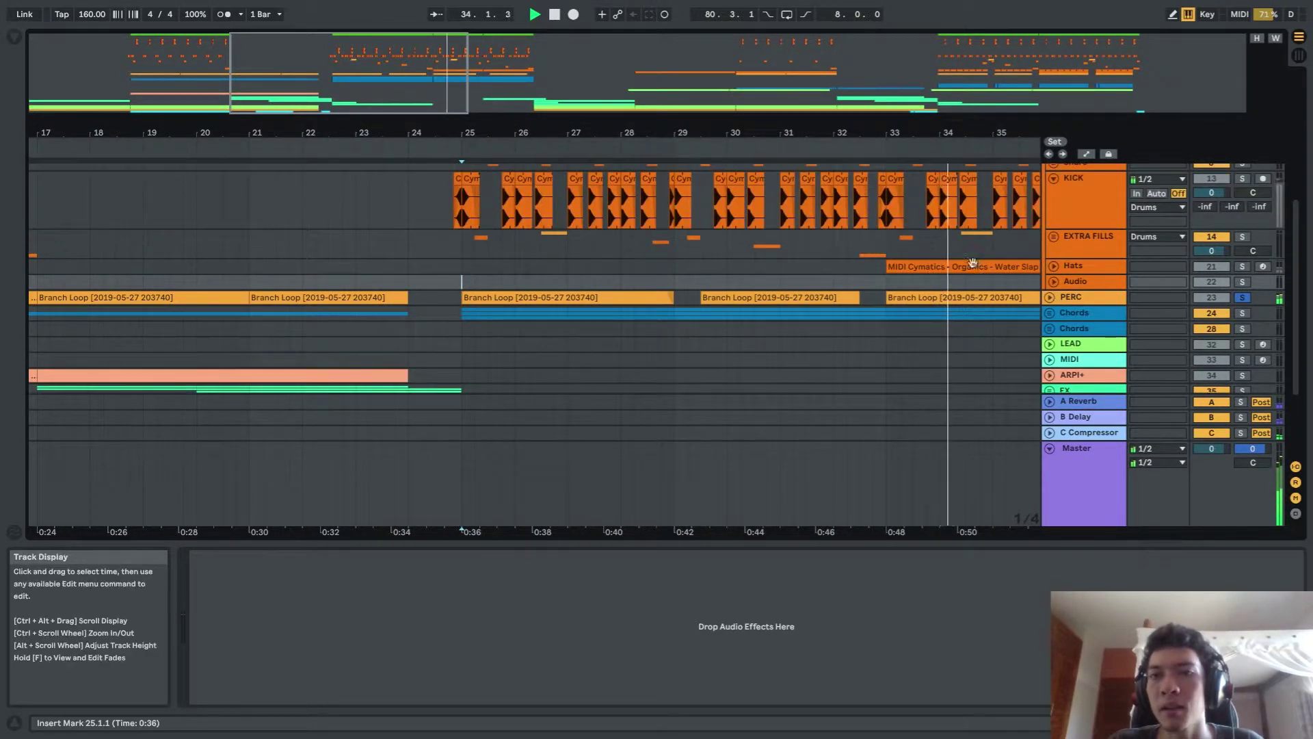
{"action": "scroll", "coordinate": [972, 262], "scroll_direction": "down", "scroll_amount": 5}
{"action": "left_click", "coordinate": [1053, 266]}
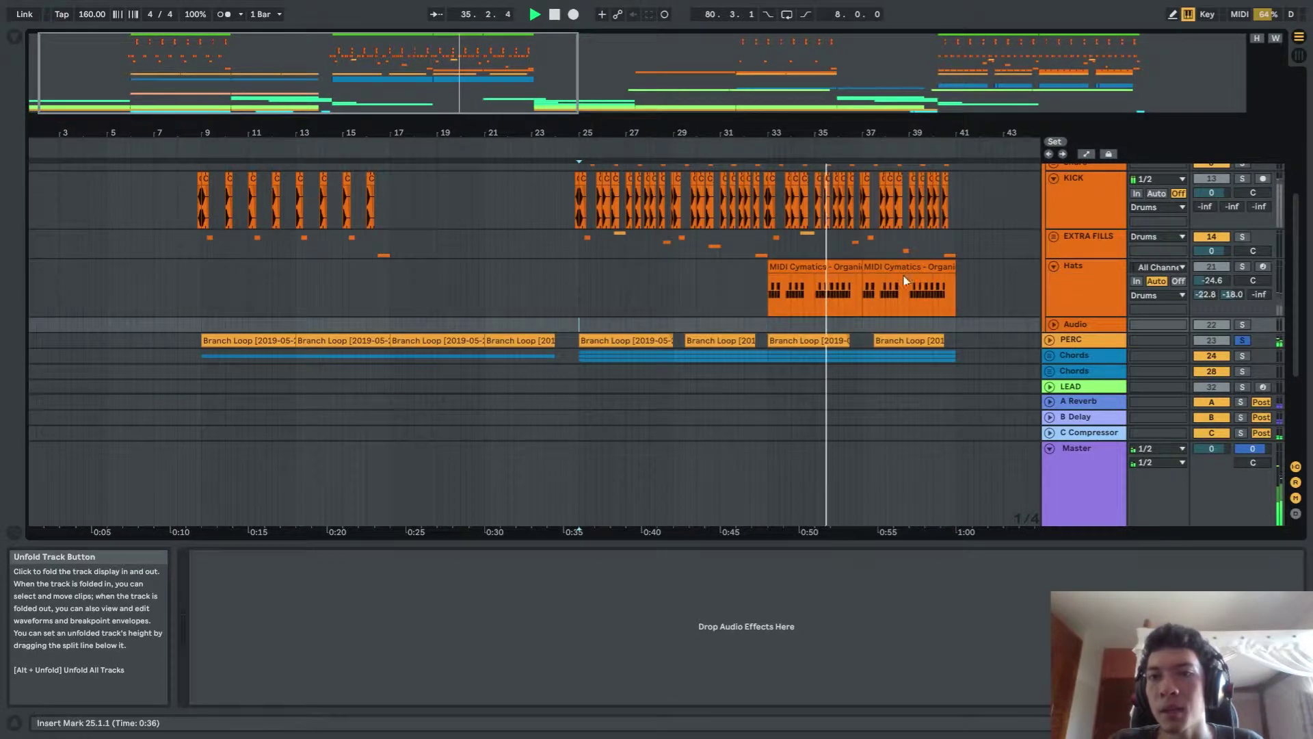
{"action": "left_click", "coordinate": [781, 263]}
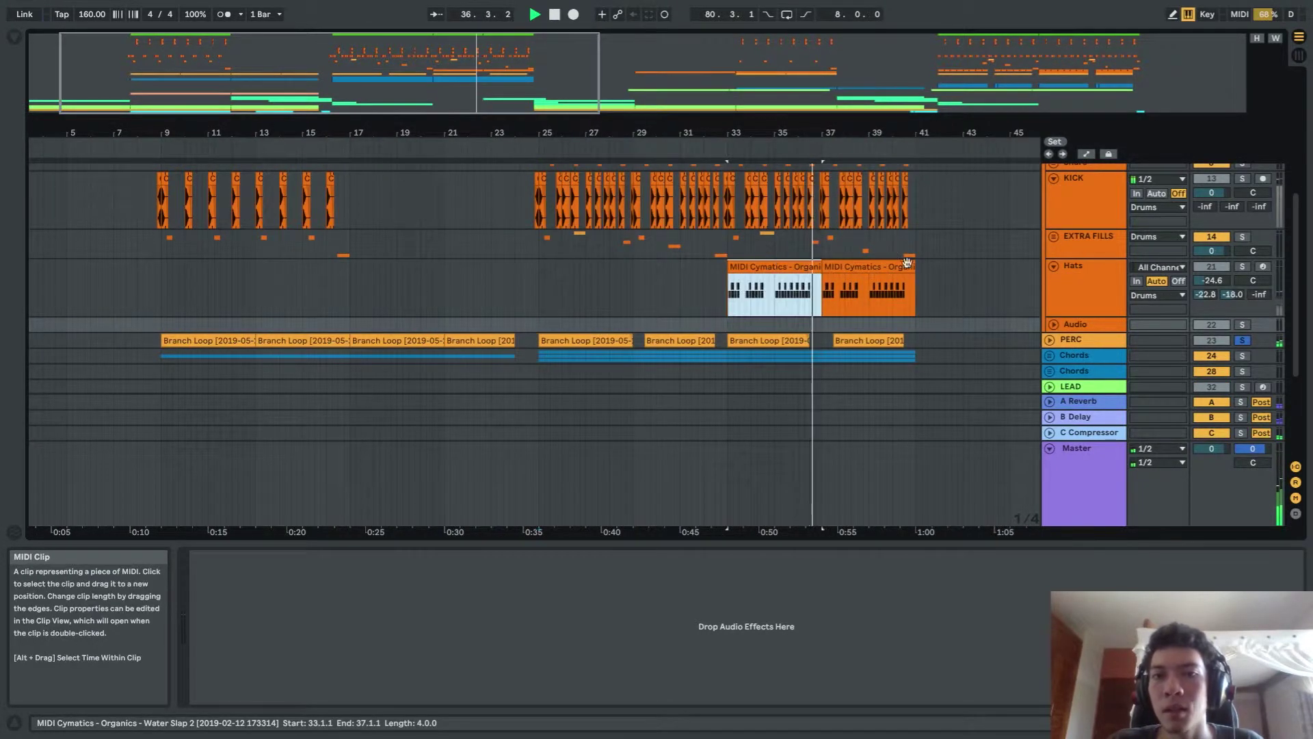
{"action": "left_click", "coordinate": [834, 284]}
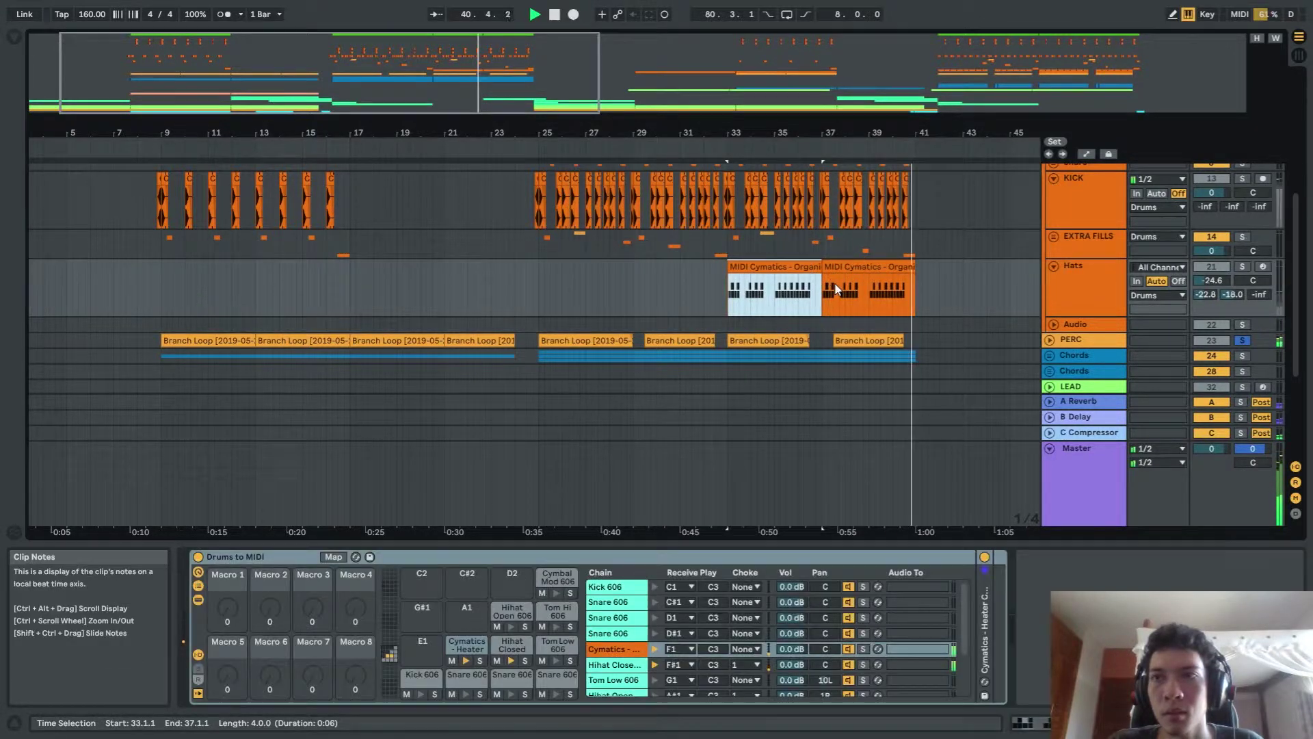
Solo the Hats track and play its MIDI clip from 33.1.1
{"action": "scroll", "coordinate": [883, 293], "scroll_direction": "up", "scroll_amount": 4}
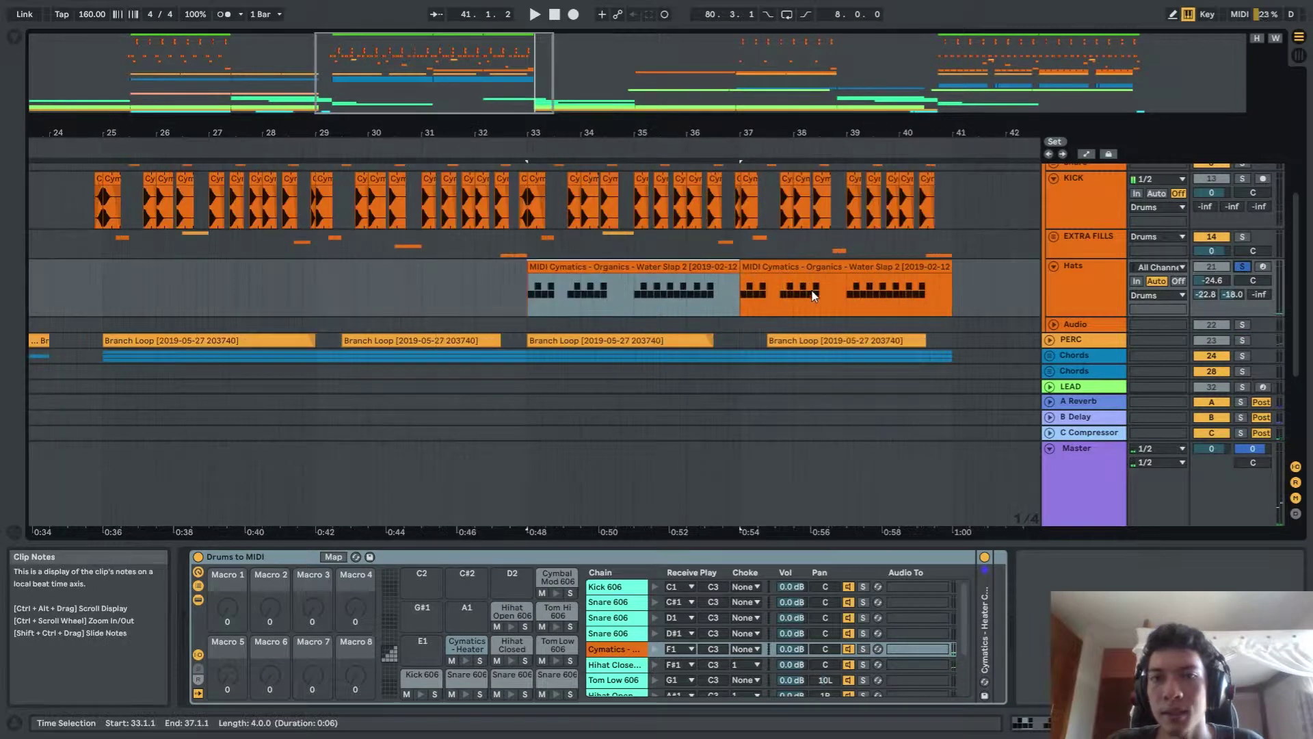
{"action": "left_click", "coordinate": [698, 266]}
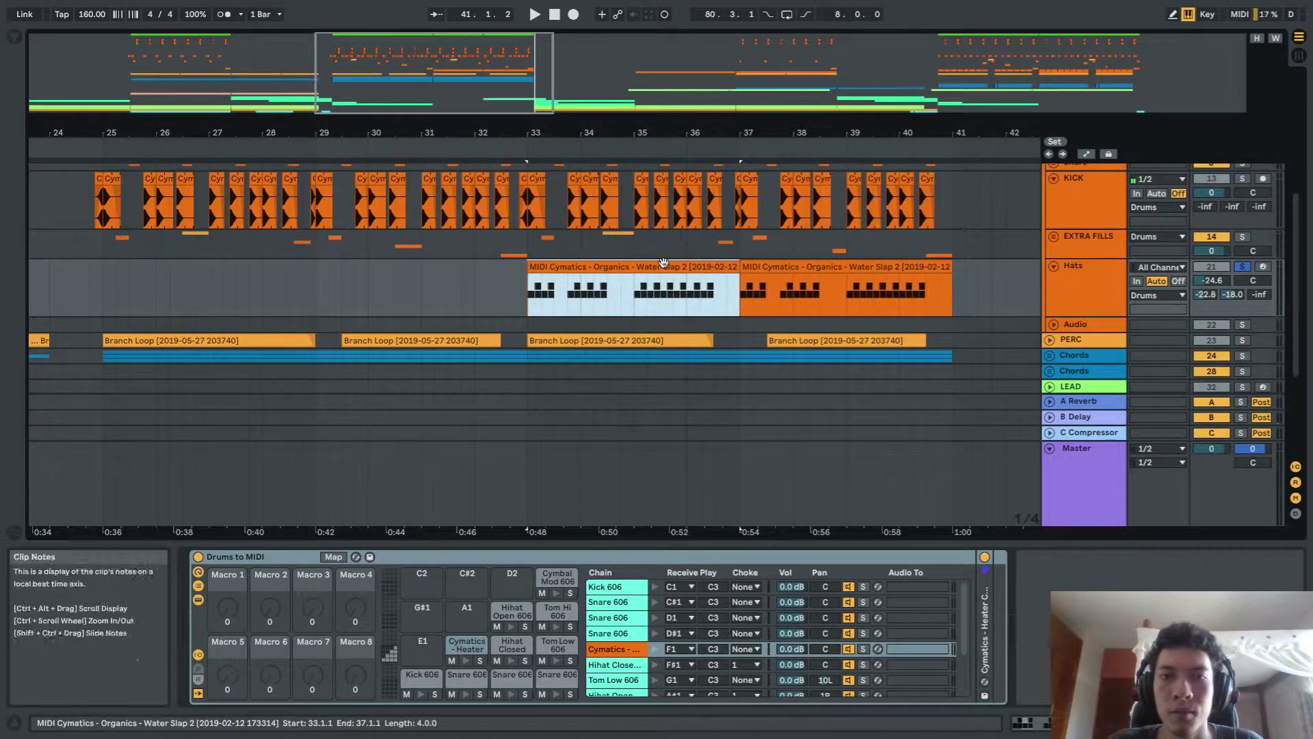
{"action": "key", "text": "space"}
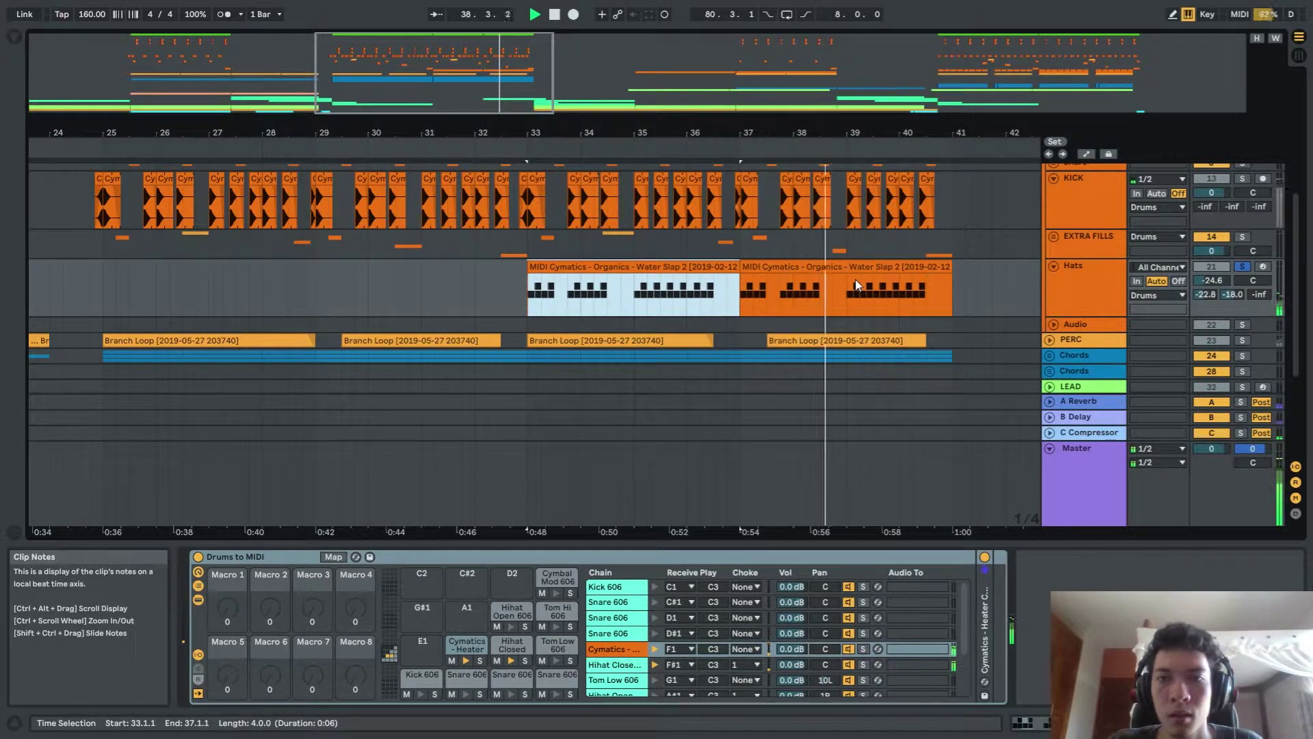
Select the Hats clip starting at 37.1.1, stop playback, and unsolo and fold the Hats track
{"action": "scroll", "coordinate": [931, 283], "scroll_direction": "down", "scroll_amount": 3}
{"action": "left_click", "coordinate": [931, 282]}
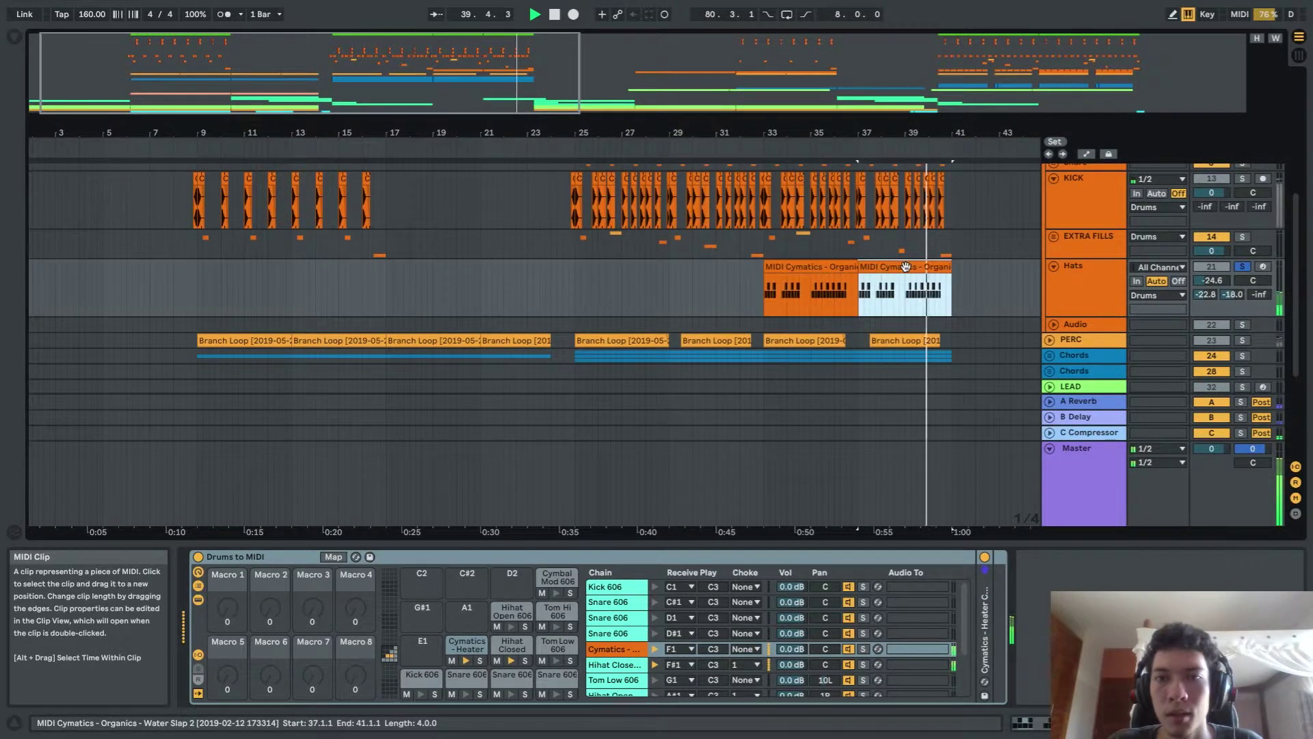
{"action": "key", "text": "space"}
{"action": "left_click", "coordinate": [1241, 267]}
{"action": "scroll", "coordinate": [1083, 304], "scroll_direction": "up", "scroll_amount": 2}
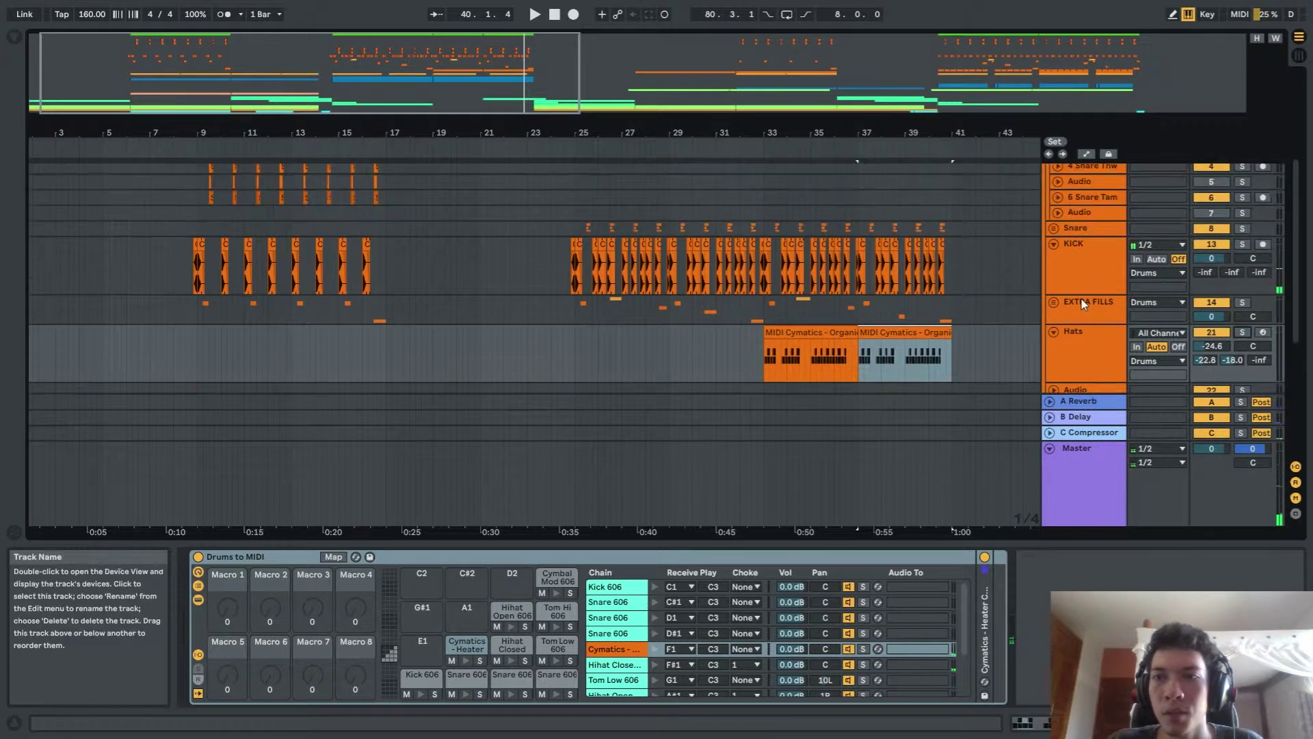
{"action": "left_click", "coordinate": [1054, 331]}
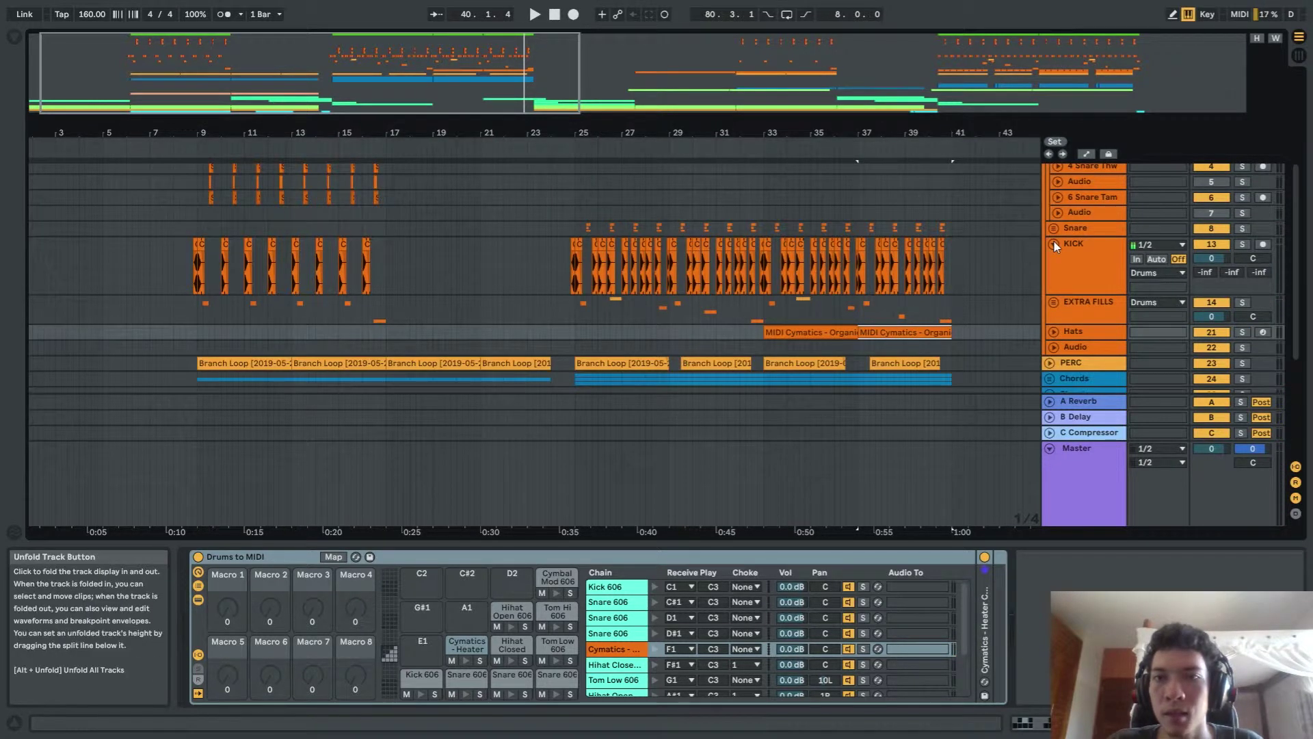
Solo the KICK track and examine the reversed and normal Cymatics - Kick 1 - C clips meeting at 25.1.1
{"action": "left_click", "coordinate": [1243, 244]}
{"action": "scroll", "coordinate": [533, 253], "scroll_direction": "up", "scroll_amount": 6}
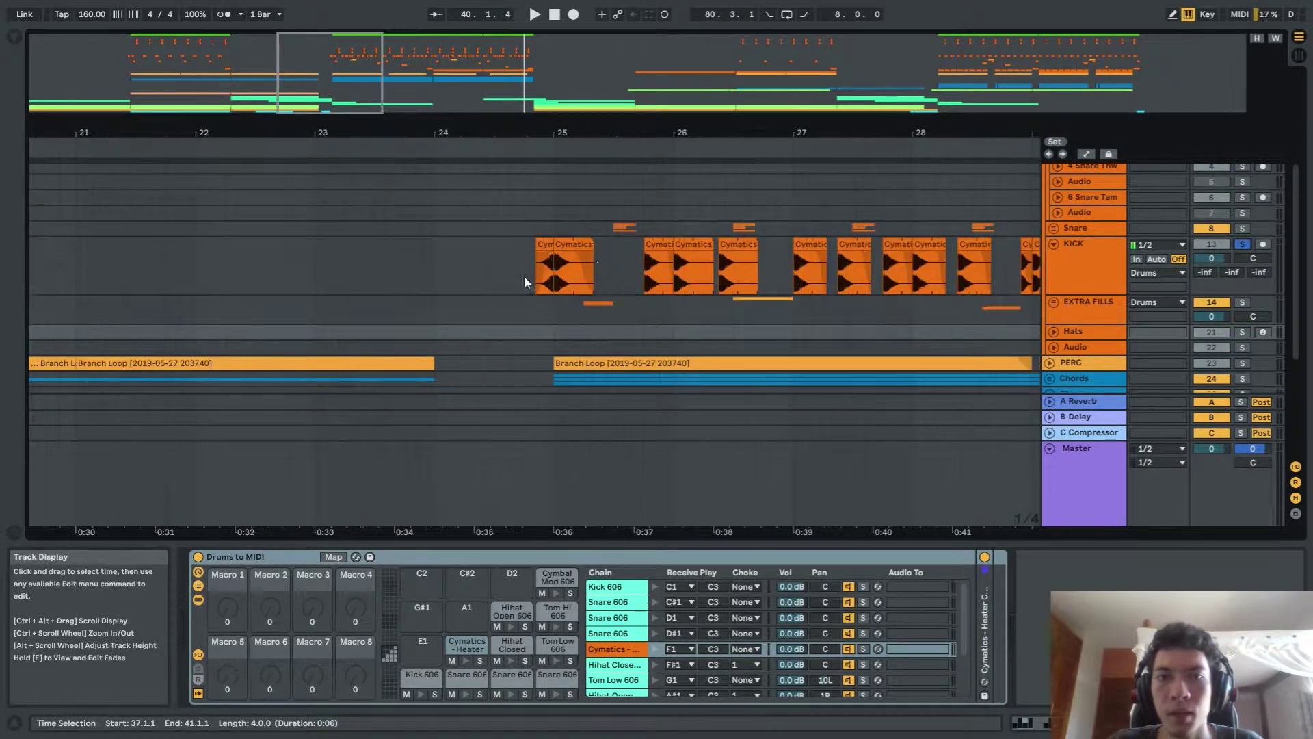
{"action": "scroll", "coordinate": [534, 253], "scroll_direction": "up", "scroll_amount": 5}
{"action": "left_click", "coordinate": [551, 234]}
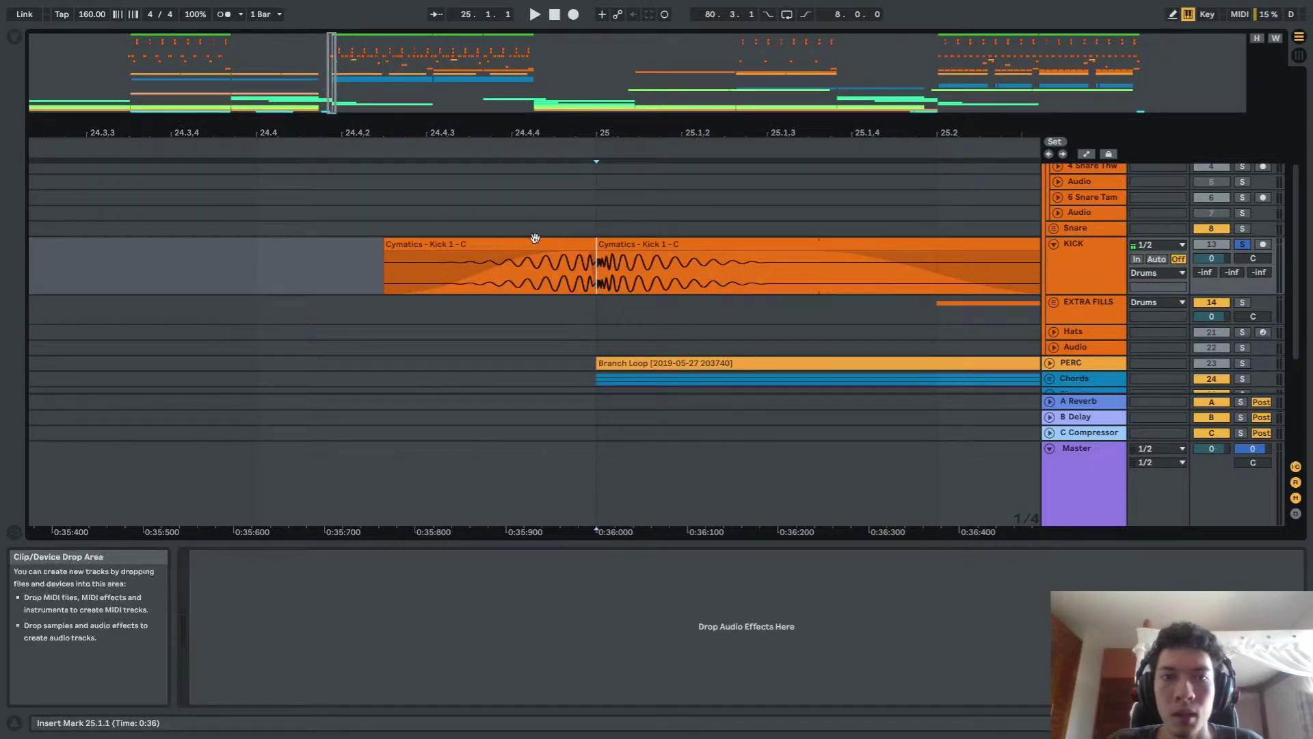
{"action": "left_click", "coordinate": [553, 238]}
{"action": "scroll", "coordinate": [553, 238], "scroll_direction": "down", "scroll_amount": 5}
Play the soloed KICK track from 24.4.1 and compare its reversed kick clips before bars 25 and 33
{"action": "left_click", "coordinate": [494, 230]}
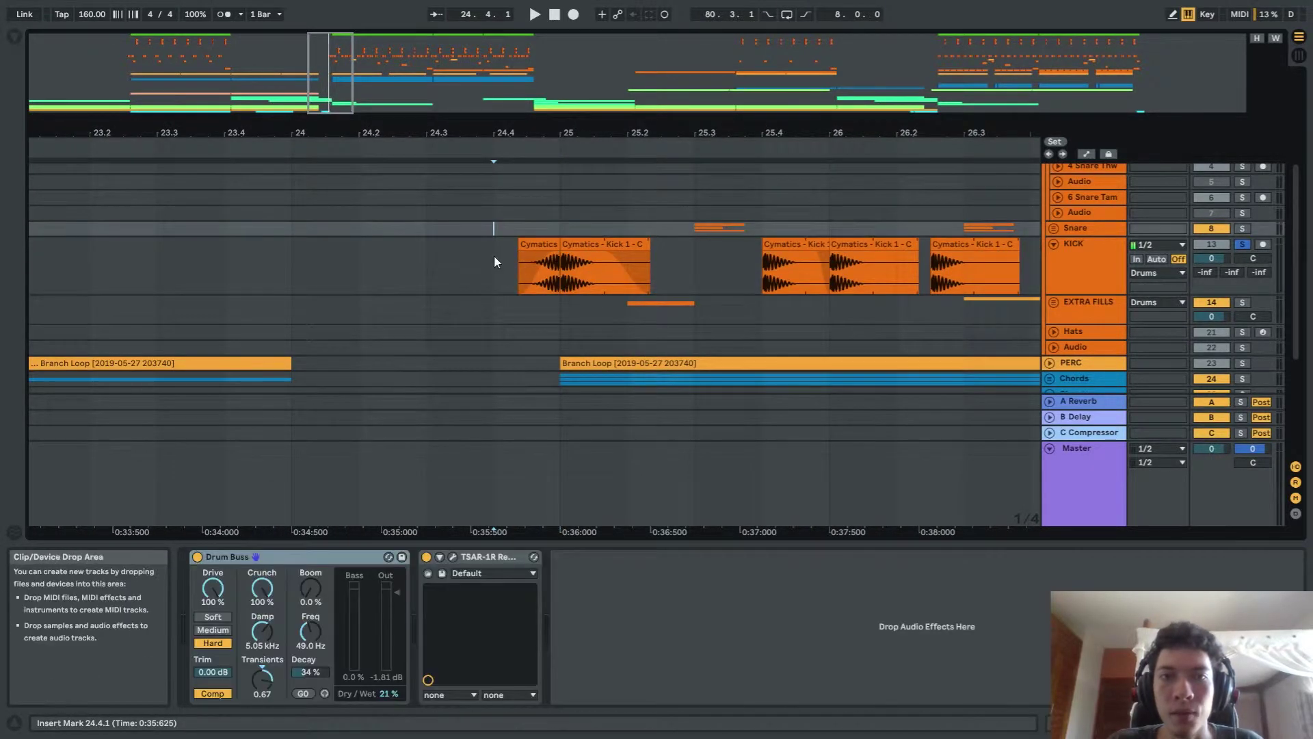
{"action": "key", "text": "space"}
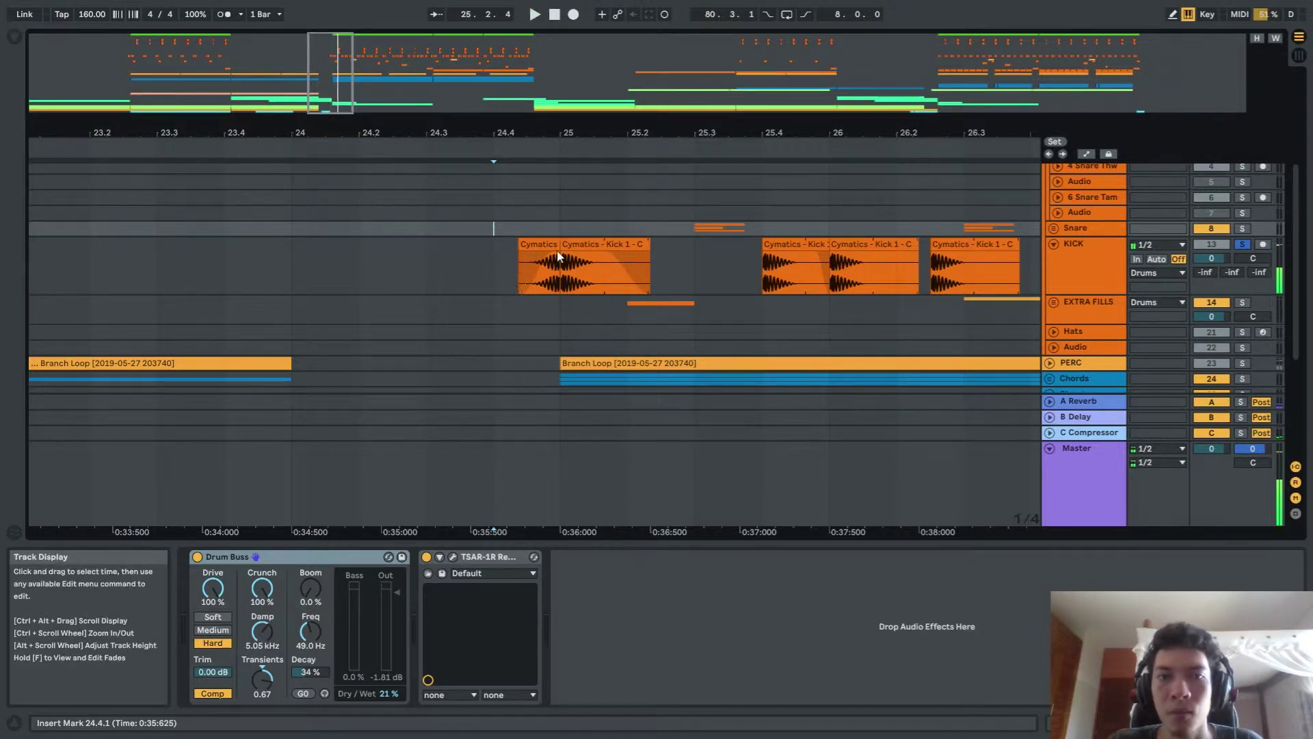
{"action": "scroll", "coordinate": [843, 228], "scroll_direction": "down", "scroll_amount": 8}
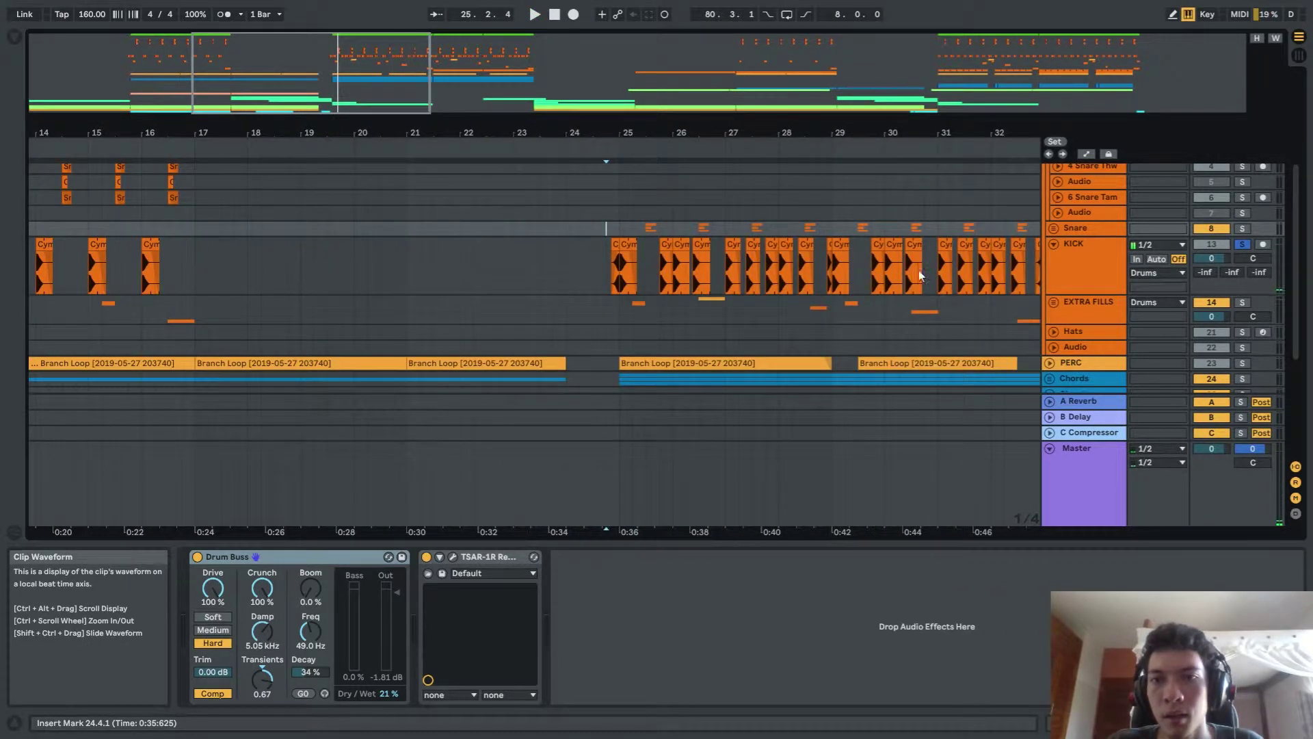
{"action": "scroll", "coordinate": [908, 277], "scroll_direction": "up", "scroll_amount": 7}
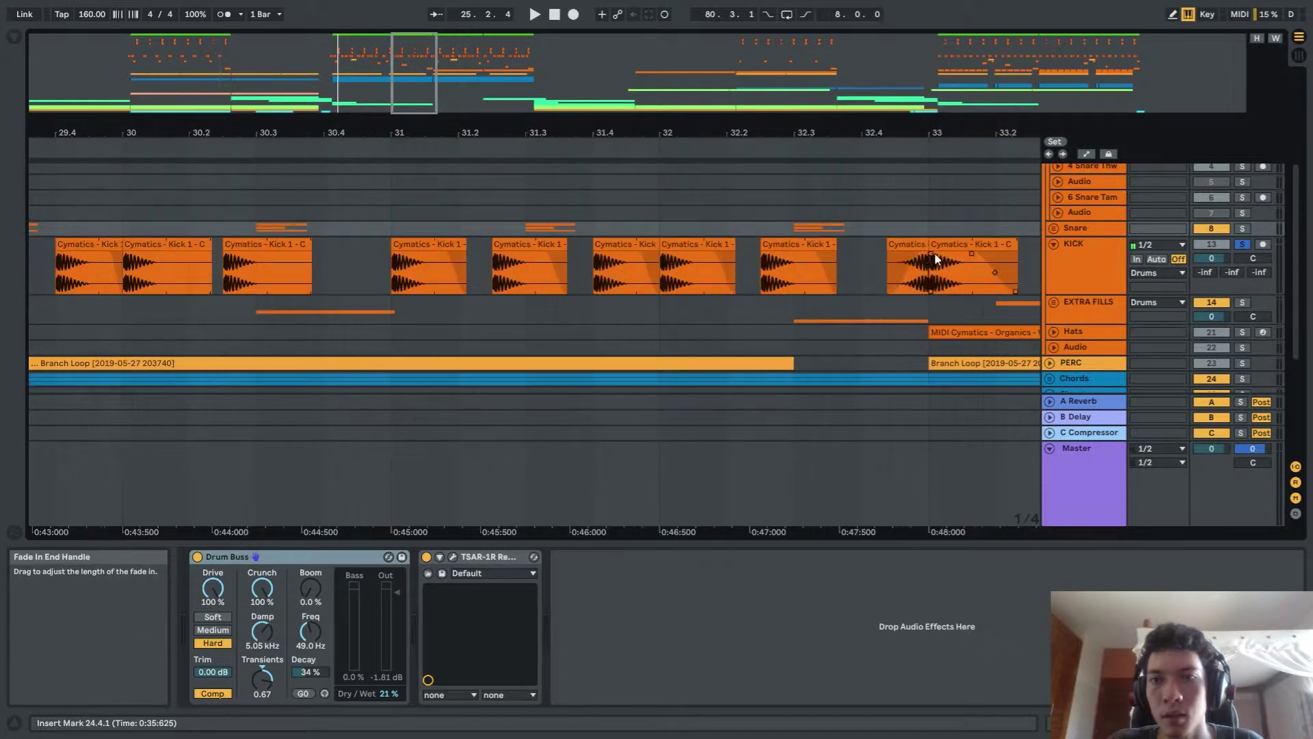
{"action": "scroll", "coordinate": [882, 257], "scroll_direction": "down", "scroll_amount": 10}
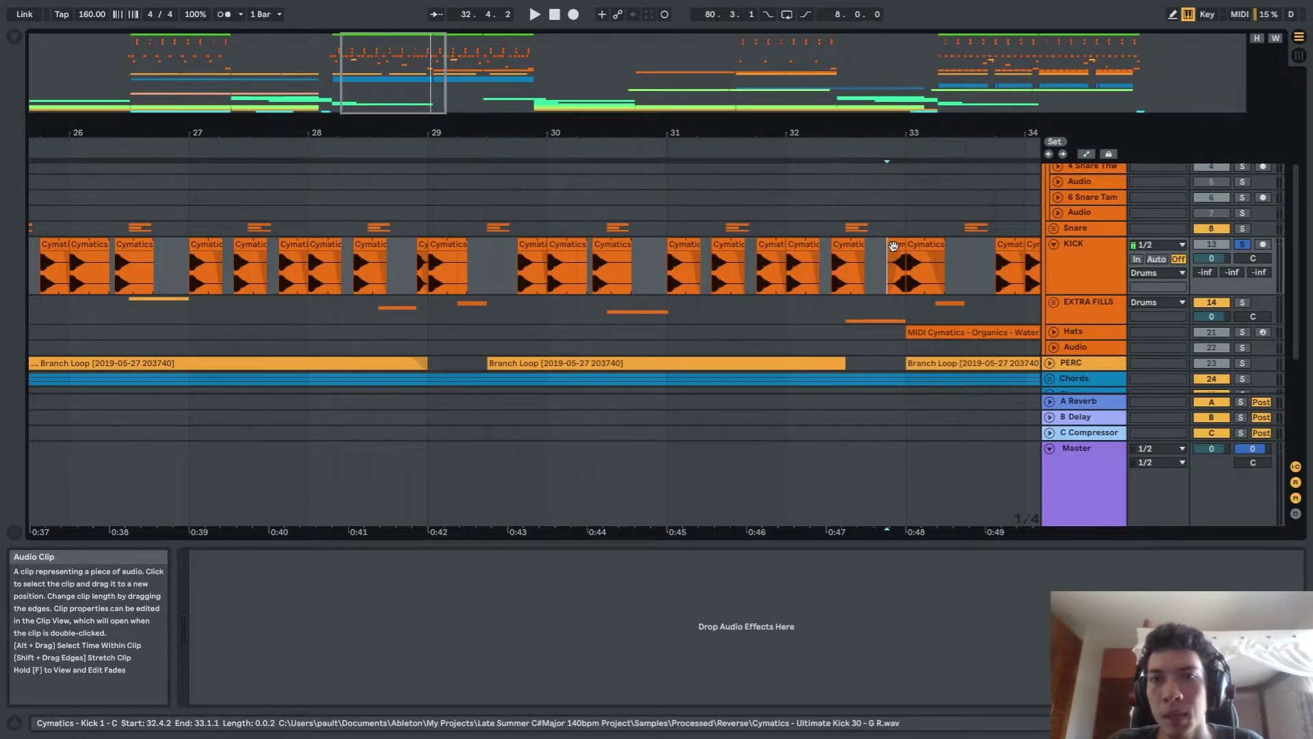
{"action": "scroll", "coordinate": [273, 279], "scroll_direction": "down", "scroll_amount": 2}
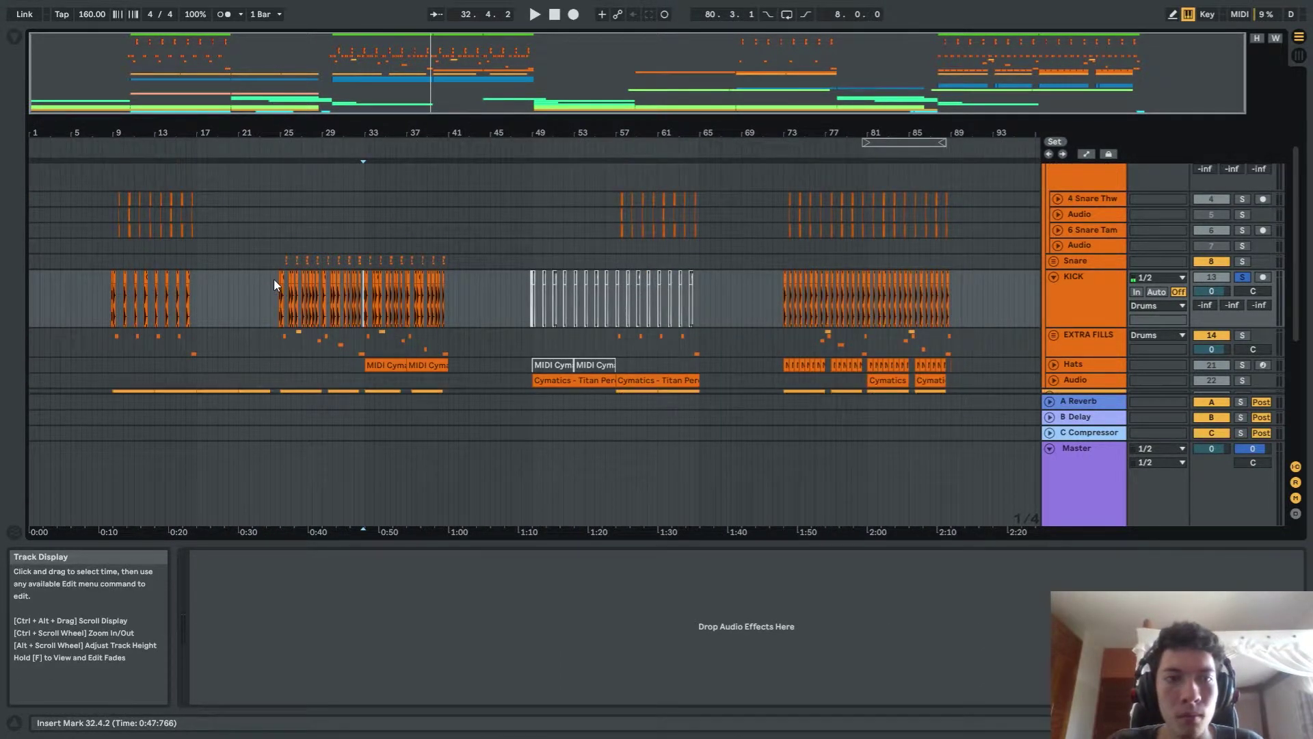
{"action": "scroll", "coordinate": [269, 278], "scroll_direction": "up", "scroll_amount": 5}
{"action": "scroll", "coordinate": [588, 253], "scroll_direction": "up", "scroll_amount": 3}
{"action": "scroll", "coordinate": [632, 252], "scroll_direction": "down", "scroll_amount": 4}
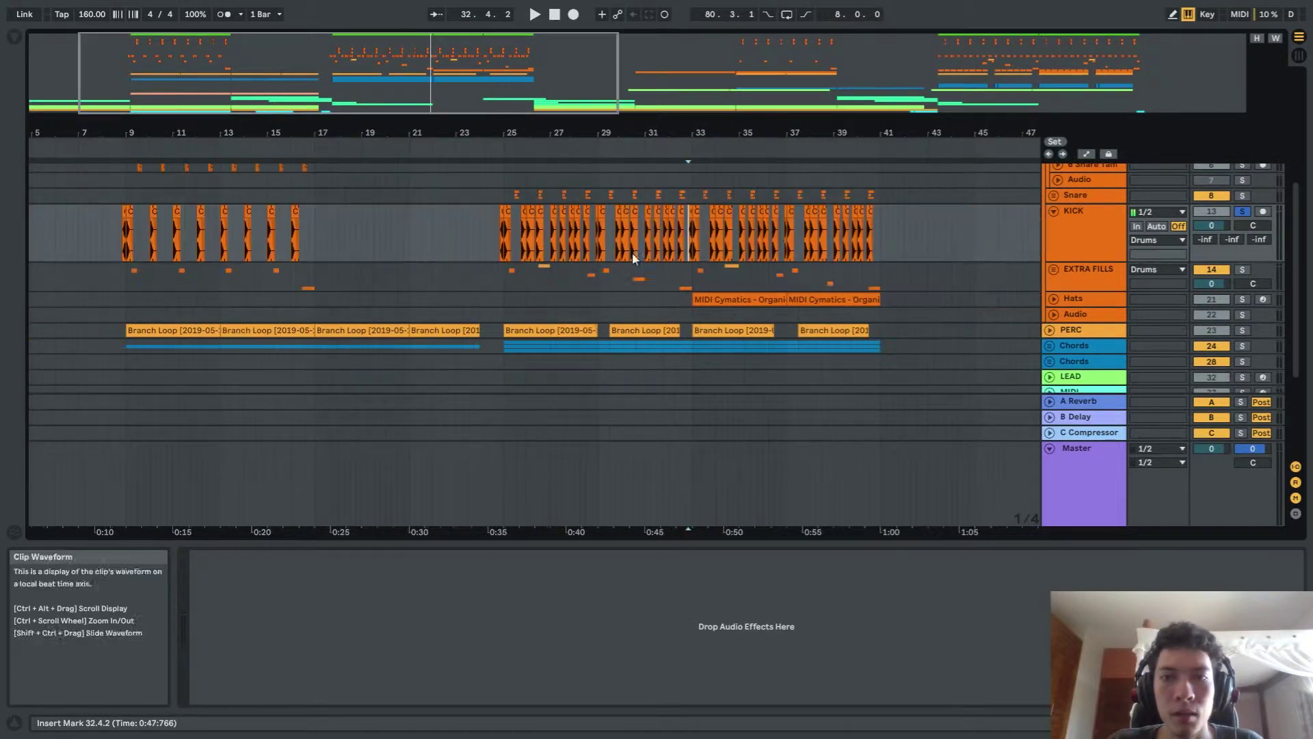
Fold the KICK track, the first Snare group and the whole Drums group
{"action": "scroll", "coordinate": [752, 251], "scroll_direction": "up", "scroll_amount": 3}
{"action": "left_click", "coordinate": [1052, 258]}
{"action": "scroll", "coordinate": [1052, 257], "scroll_direction": "up", "scroll_amount": 2}
{"action": "left_click", "coordinate": [1051, 191]}
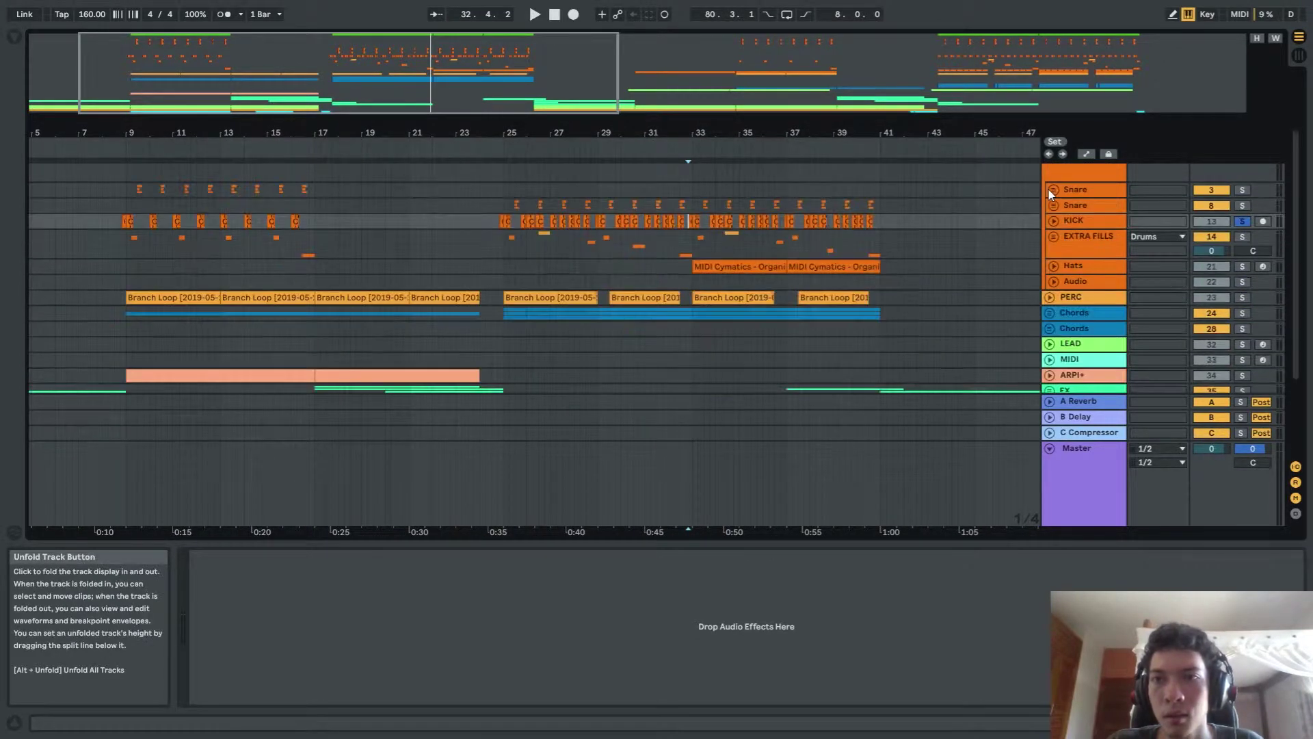
{"action": "scroll", "coordinate": [1048, 187], "scroll_direction": "up", "scroll_amount": 2}
{"action": "left_click", "coordinate": [1049, 170]}
{"action": "scroll", "coordinate": [656, 231], "scroll_direction": "down", "scroll_amount": 1}
{"action": "scroll", "coordinate": [636, 236], "scroll_direction": "up", "scroll_amount": 2}
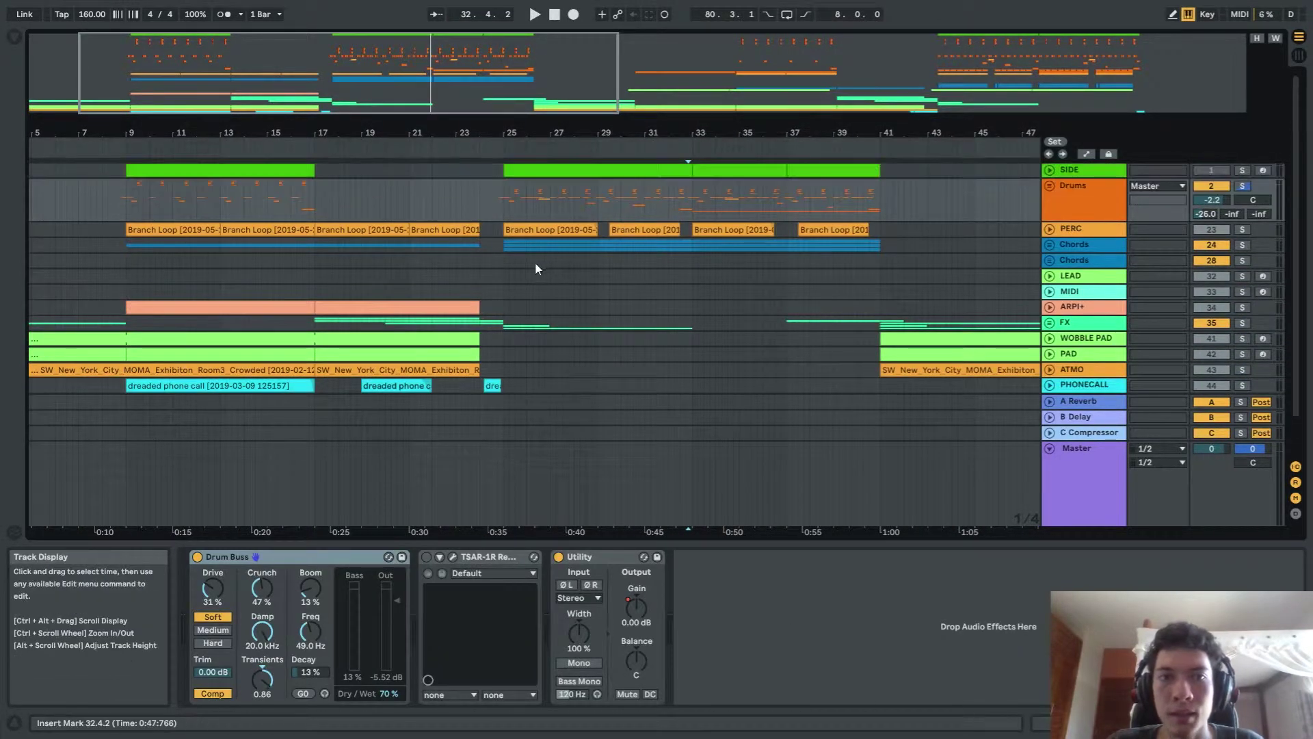
Unfold the first Chords group and look over the MIDI clips on its SAW, Bass and Arp tracks
{"action": "left_click", "coordinate": [1050, 244]}
{"action": "scroll", "coordinate": [643, 294], "scroll_direction": "down", "scroll_amount": 5}
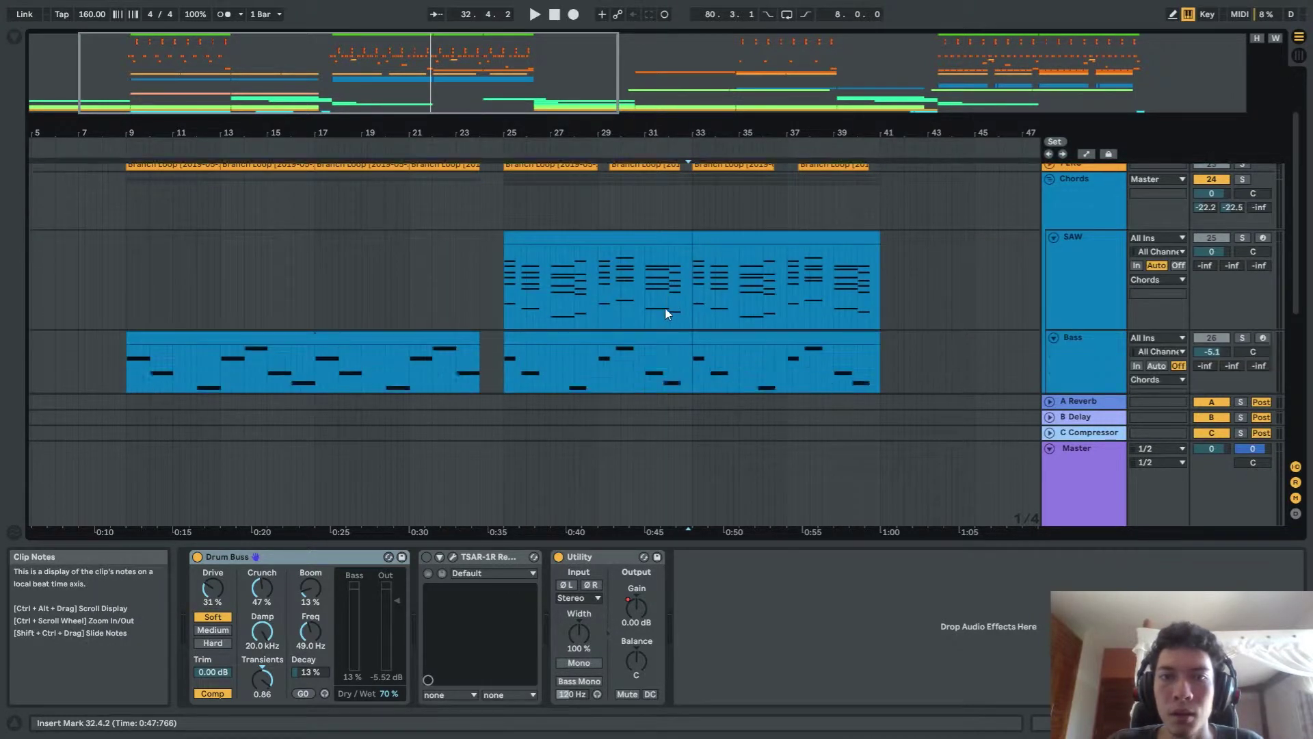
{"action": "scroll", "coordinate": [680, 263], "scroll_direction": "down", "scroll_amount": 3}
{"action": "scroll", "coordinate": [711, 253], "scroll_direction": "up", "scroll_amount": 3}
{"action": "key", "text": "ctrl+shift+t"}
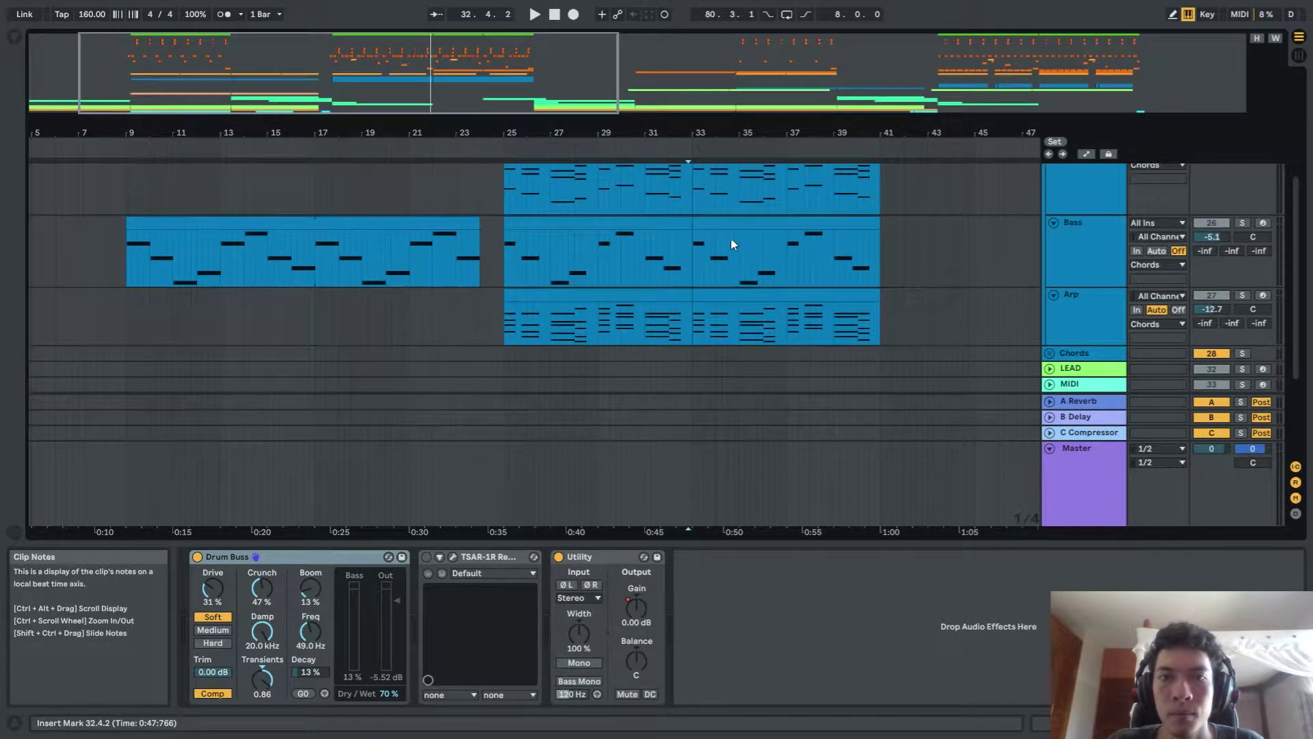
{"action": "scroll", "coordinate": [650, 242], "scroll_direction": "down", "scroll_amount": 2}
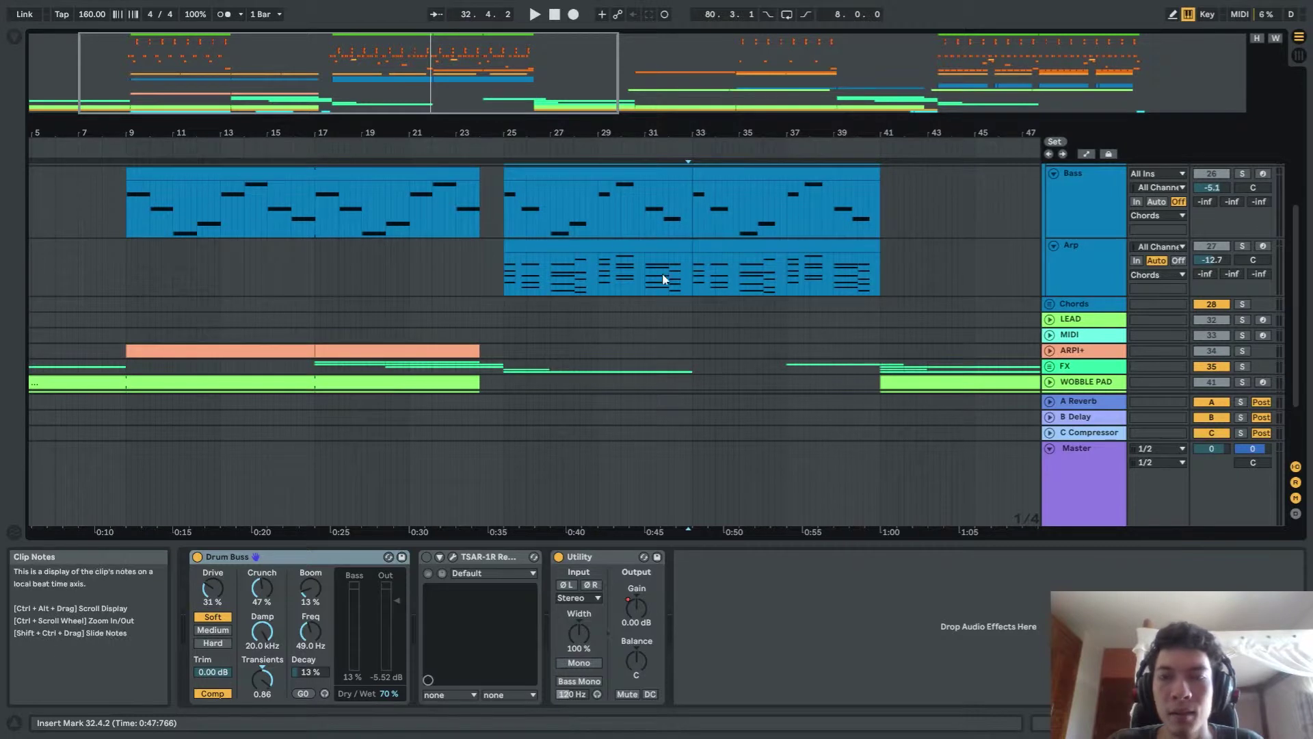
{"action": "scroll", "coordinate": [661, 259], "scroll_direction": "up", "scroll_amount": 4}
{"action": "scroll", "coordinate": [956, 197], "scroll_direction": "up", "scroll_amount": 4}
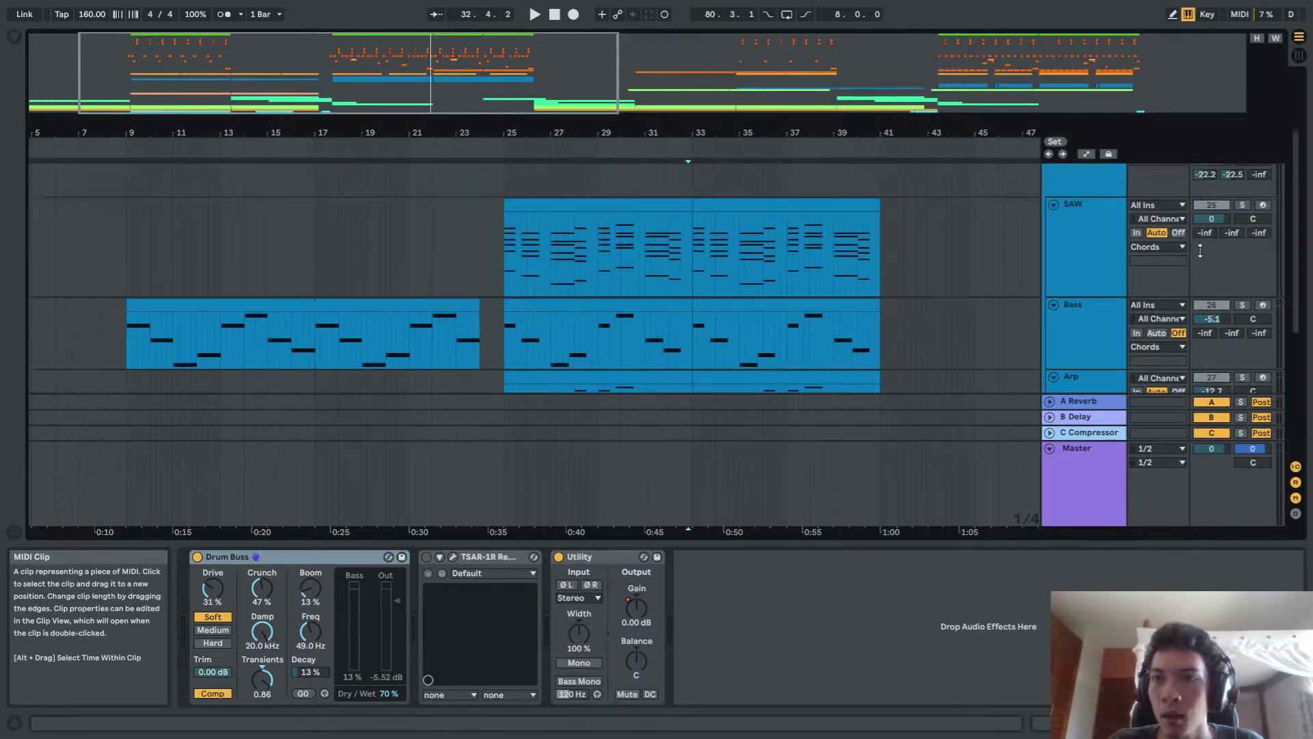
Select the Chords group and show the automation of its Utility Gain in the arrangement
{"action": "left_click", "coordinate": [1088, 199]}
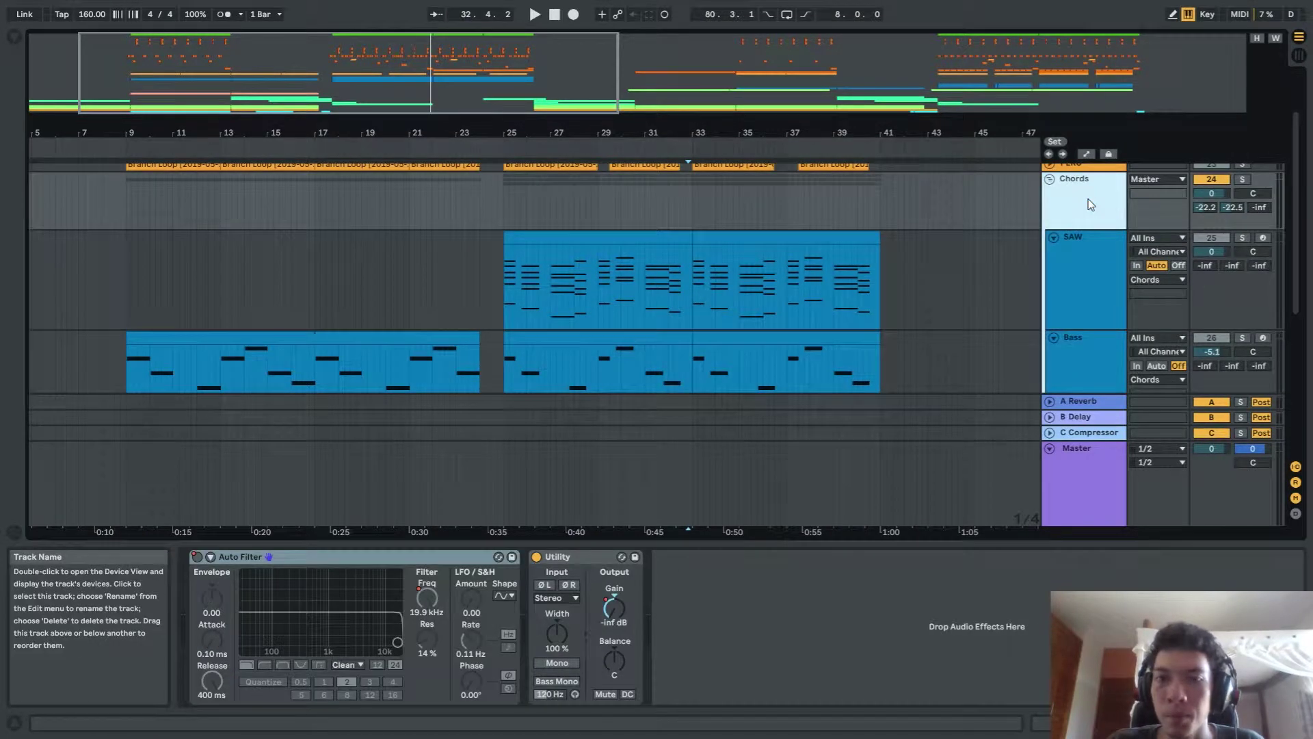
{"action": "right_click", "coordinate": [613, 608]}
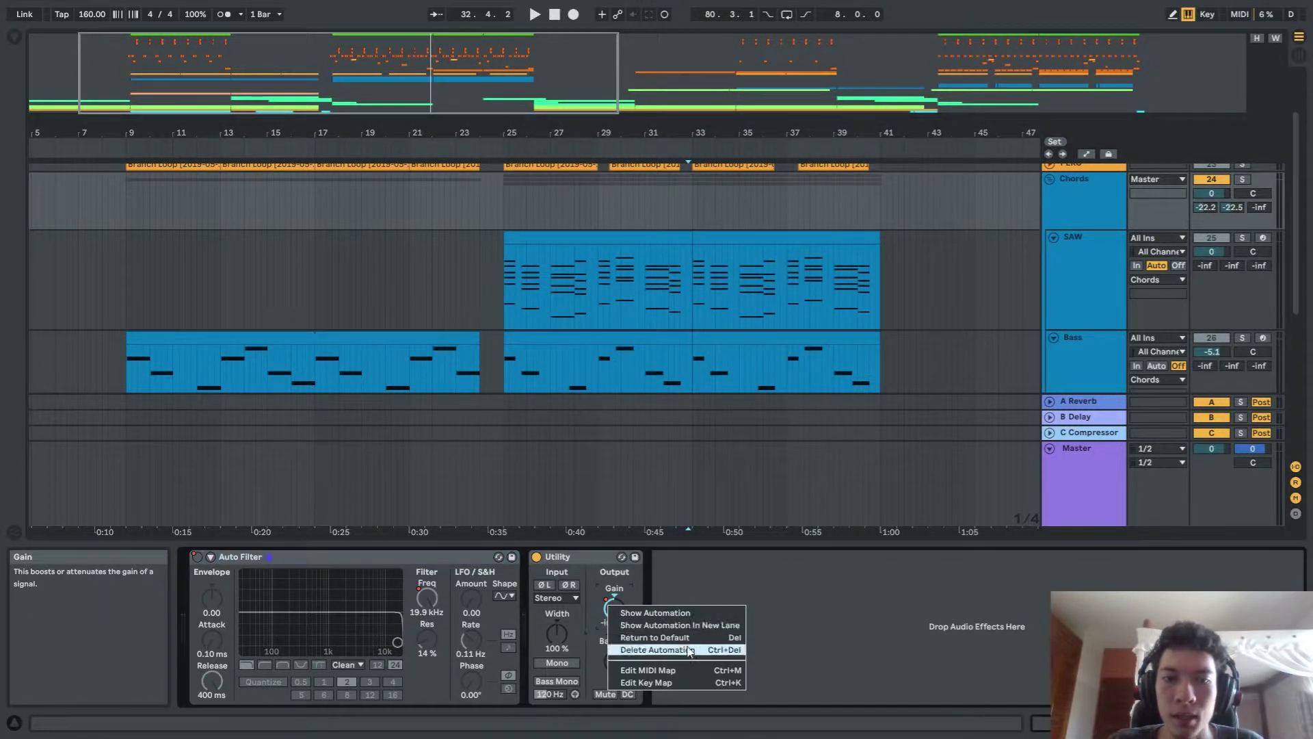
{"action": "left_click", "coordinate": [643, 612]}
{"action": "scroll", "coordinate": [472, 226], "scroll_direction": "up", "scroll_amount": 6}
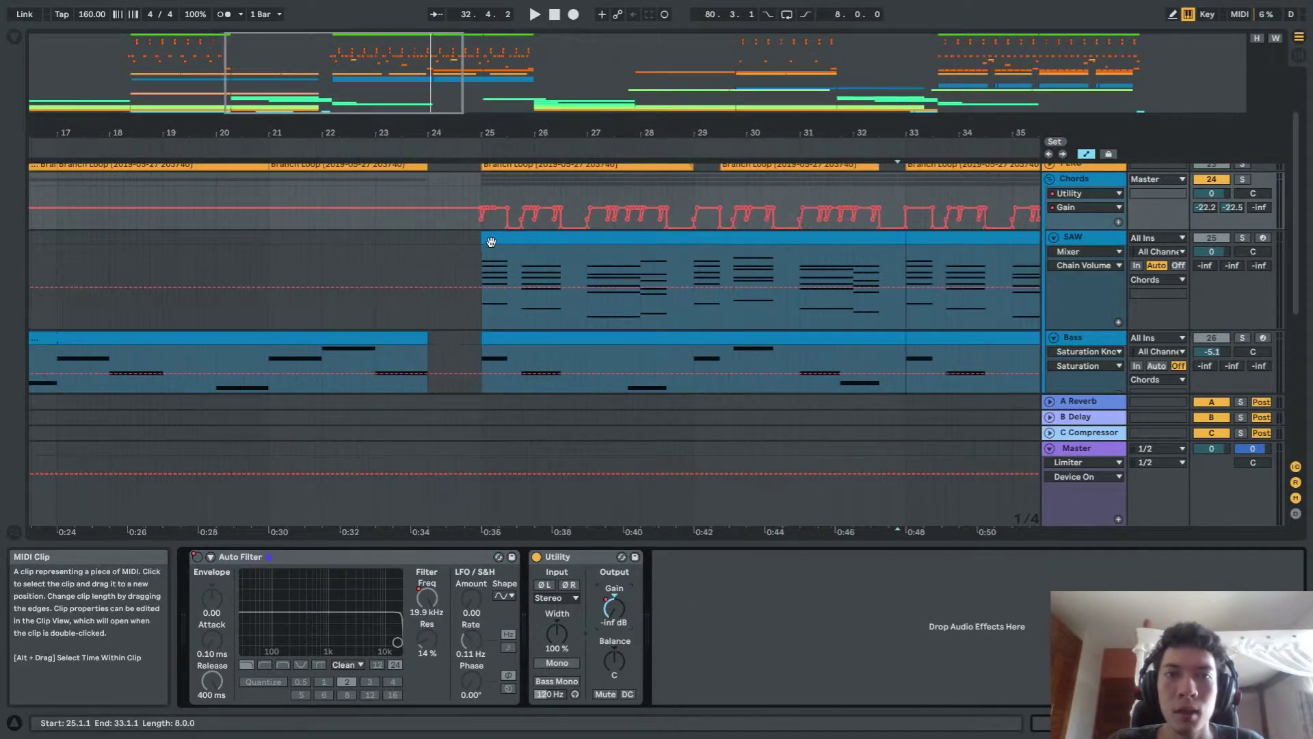
Select the Bass, Arp and SAW tracks in turn to view their device chains
{"action": "scroll", "coordinate": [918, 264], "scroll_direction": "down", "scroll_amount": 5}
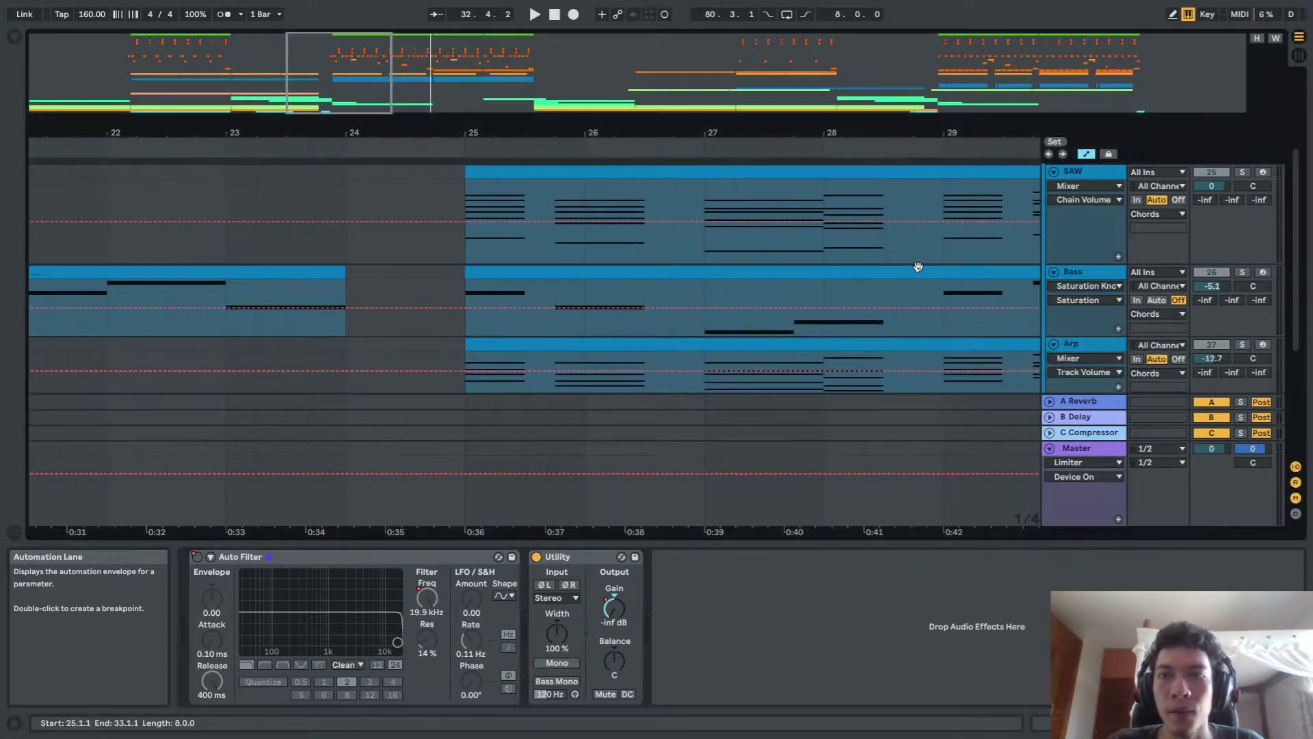
{"action": "left_click", "coordinate": [1078, 275]}
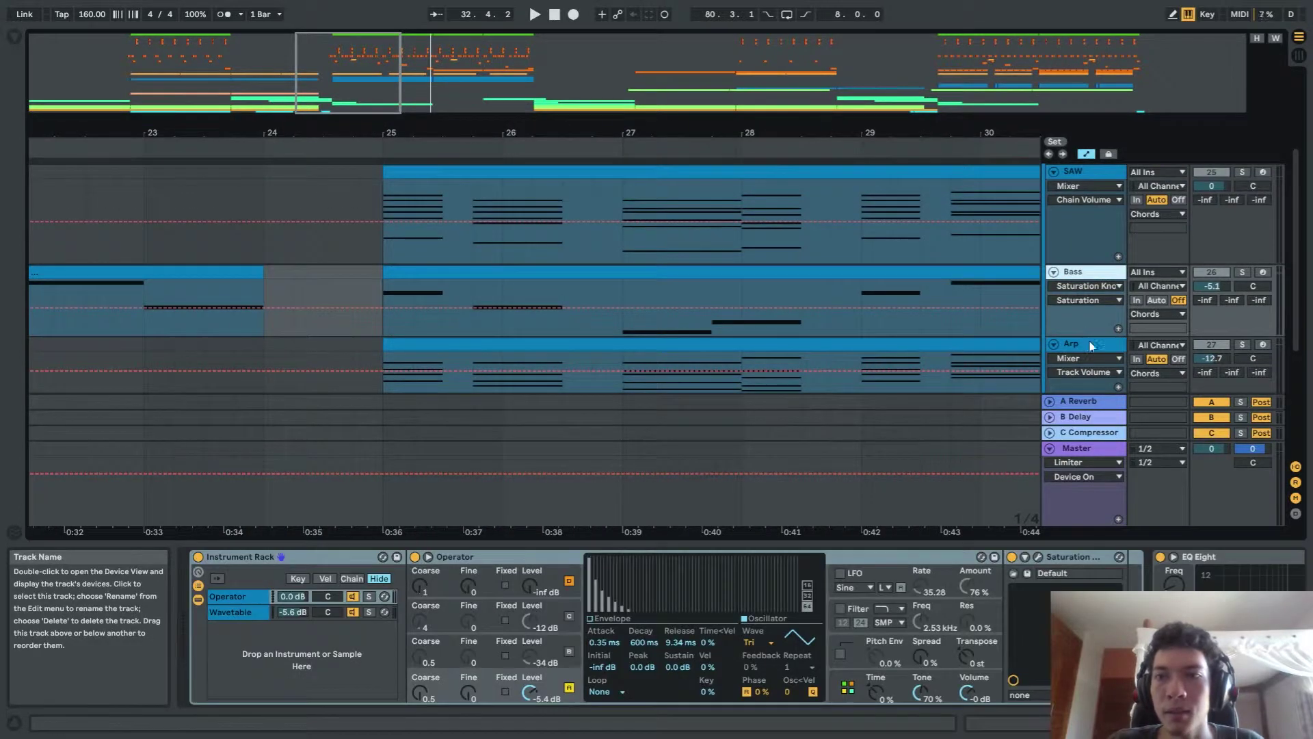
{"action": "left_click", "coordinate": [1082, 344]}
{"action": "scroll", "coordinate": [1086, 232], "scroll_direction": "up", "scroll_amount": 2}
{"action": "left_click", "coordinate": [1087, 233]}
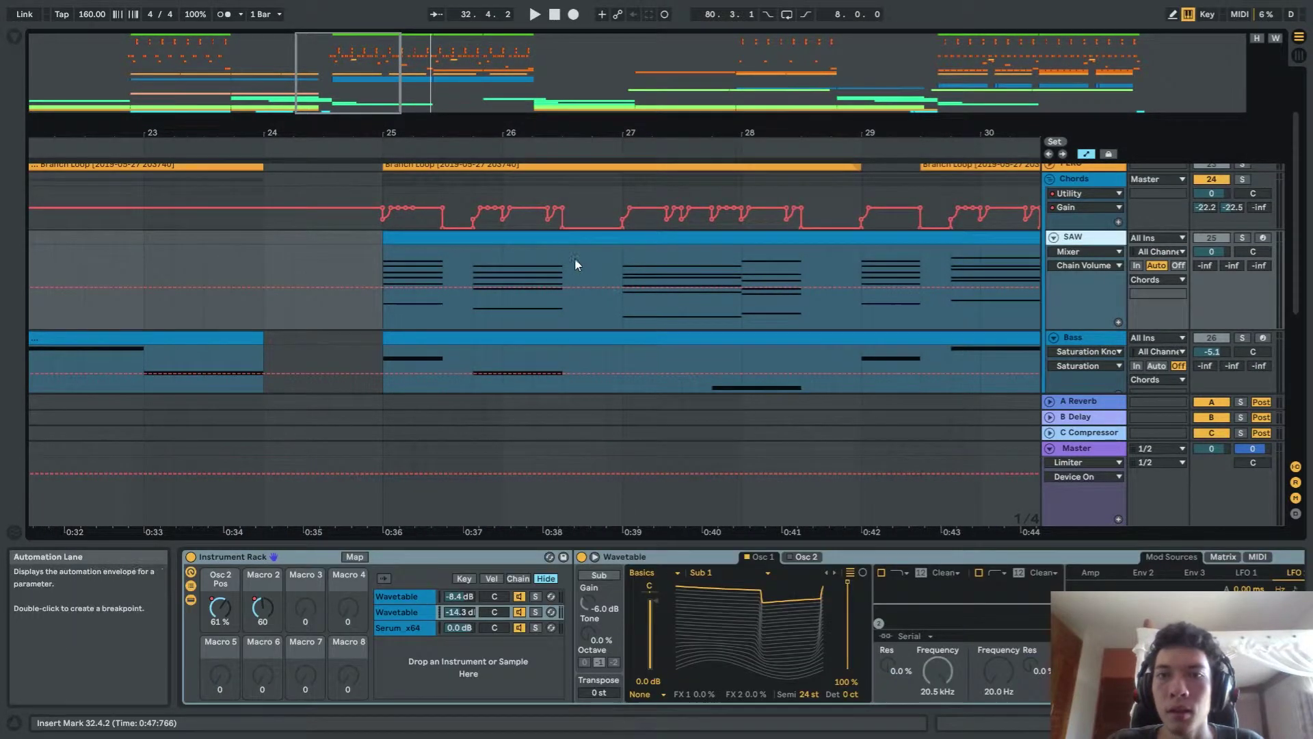
Place the insert marker at 25.1.1 and examine the Chords group's Gain automation breakpoints at the first chord
{"action": "scroll", "coordinate": [478, 267], "scroll_direction": "right", "scroll_amount": 1}
{"action": "left_click", "coordinate": [372, 252]}
{"action": "scroll", "coordinate": [439, 271], "scroll_direction": "right", "scroll_amount": 2}
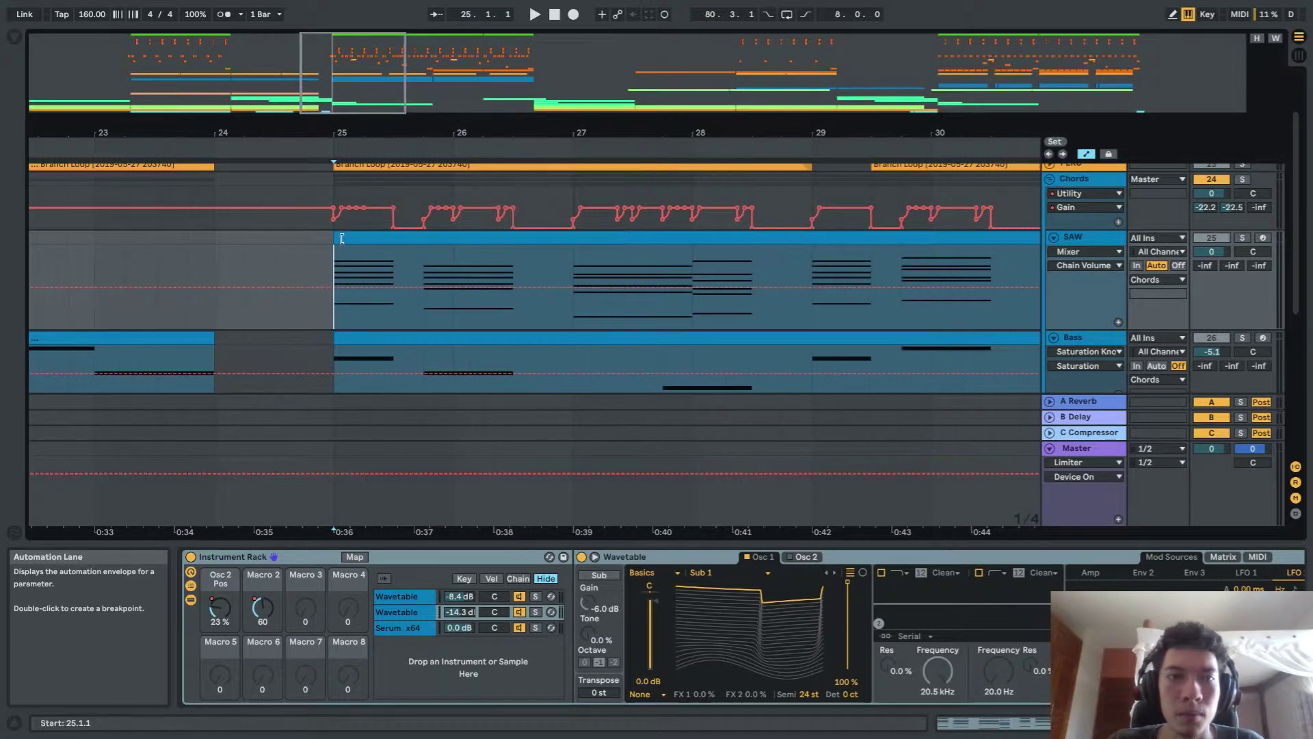
{"action": "scroll", "coordinate": [334, 185], "scroll_direction": "up", "scroll_amount": 3}
{"action": "scroll", "coordinate": [344, 197], "scroll_direction": "up", "scroll_amount": 2}
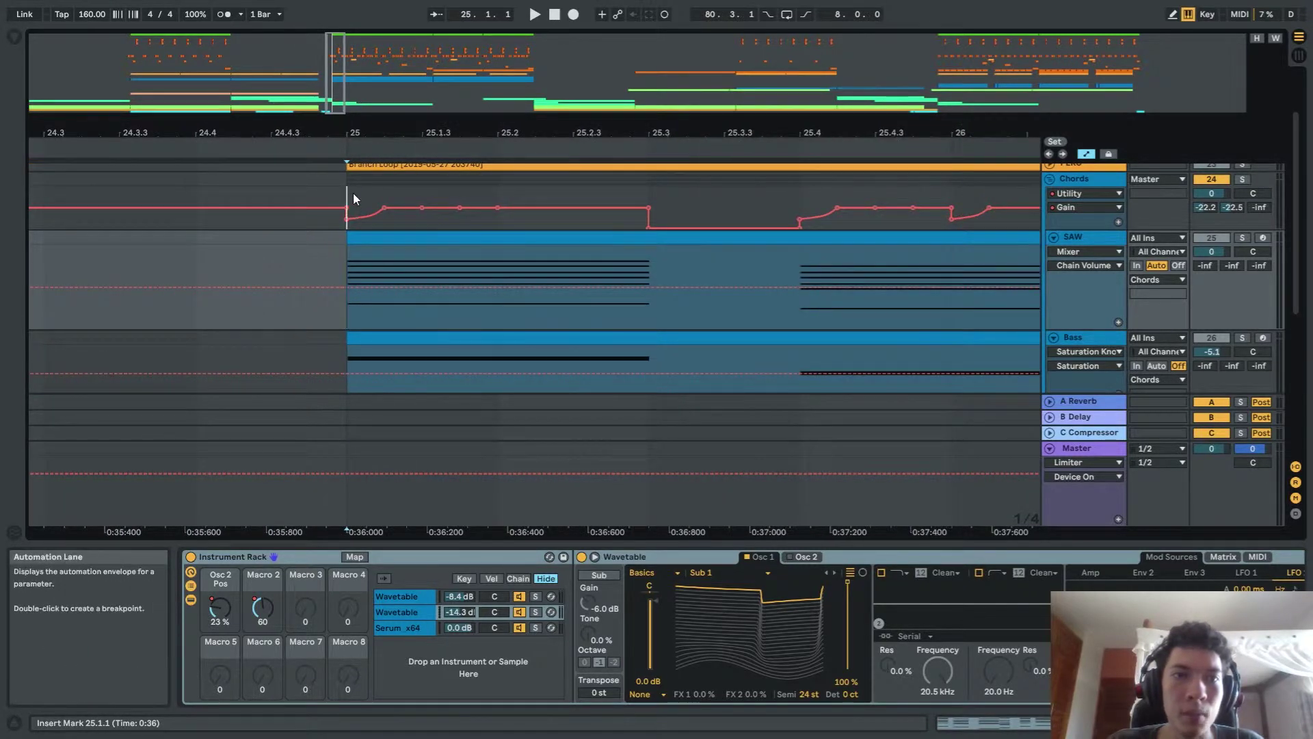
{"action": "left_click", "coordinate": [349, 222]}
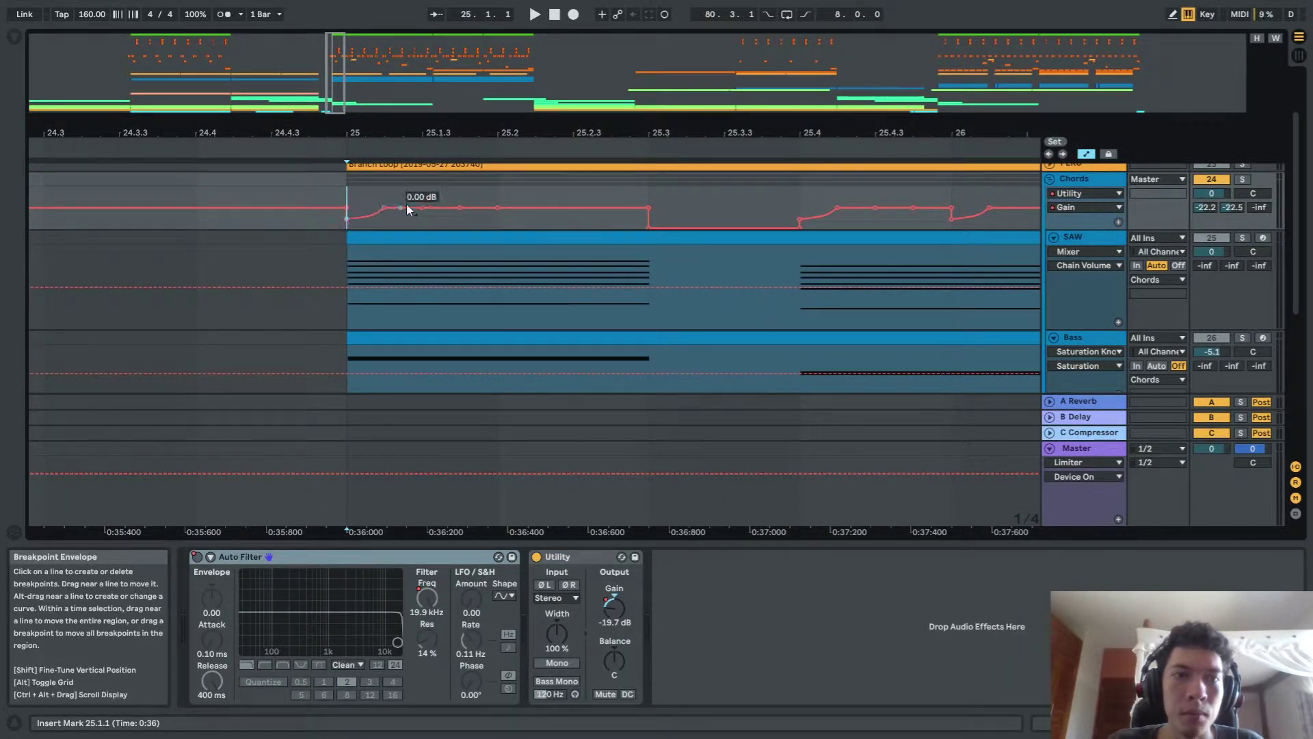
{"action": "left_click", "coordinate": [402, 207]}
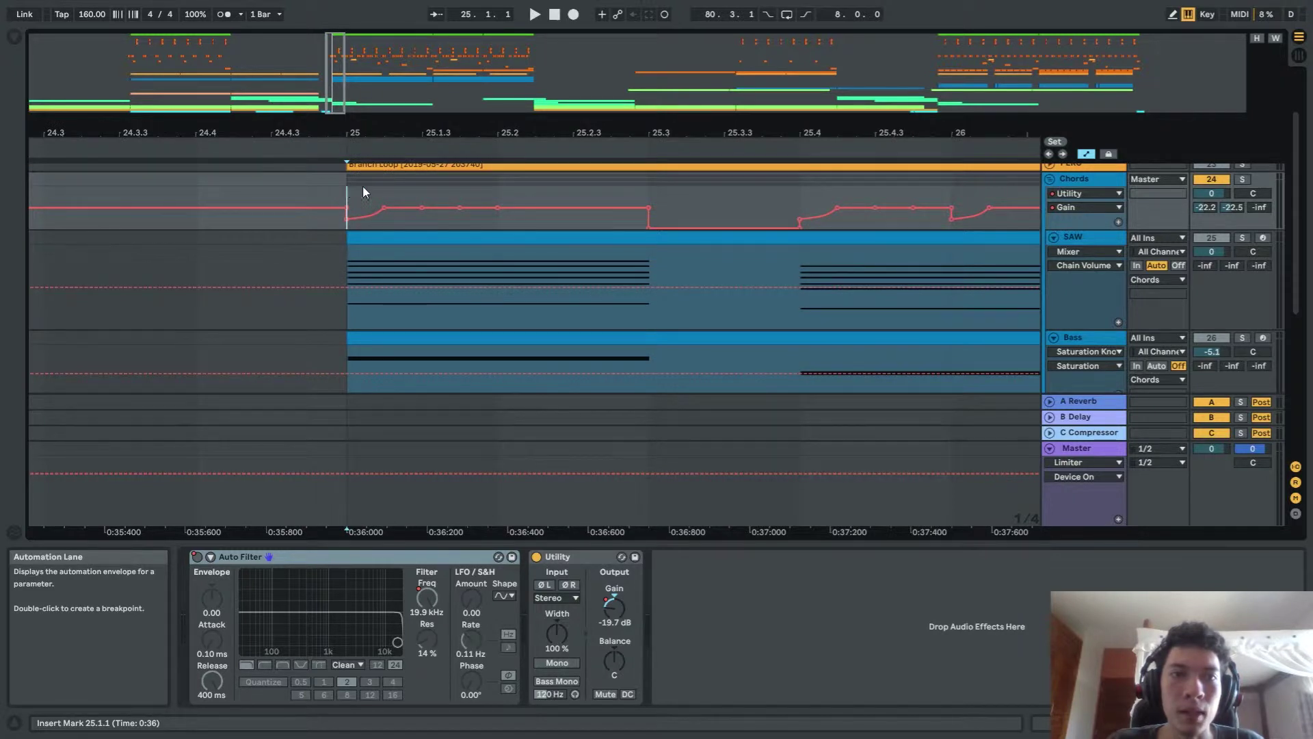
Mark the Chords Gain automation along the first chord, then select its silent section from 25.3.1 to 25.4.1
{"action": "left_click_drag", "start_coordinate": [363, 187], "coordinate": [506, 191]}
{"action": "scroll", "coordinate": [719, 211], "scroll_direction": "right", "scroll_amount": 3}
{"action": "left_click", "coordinate": [702, 190]}
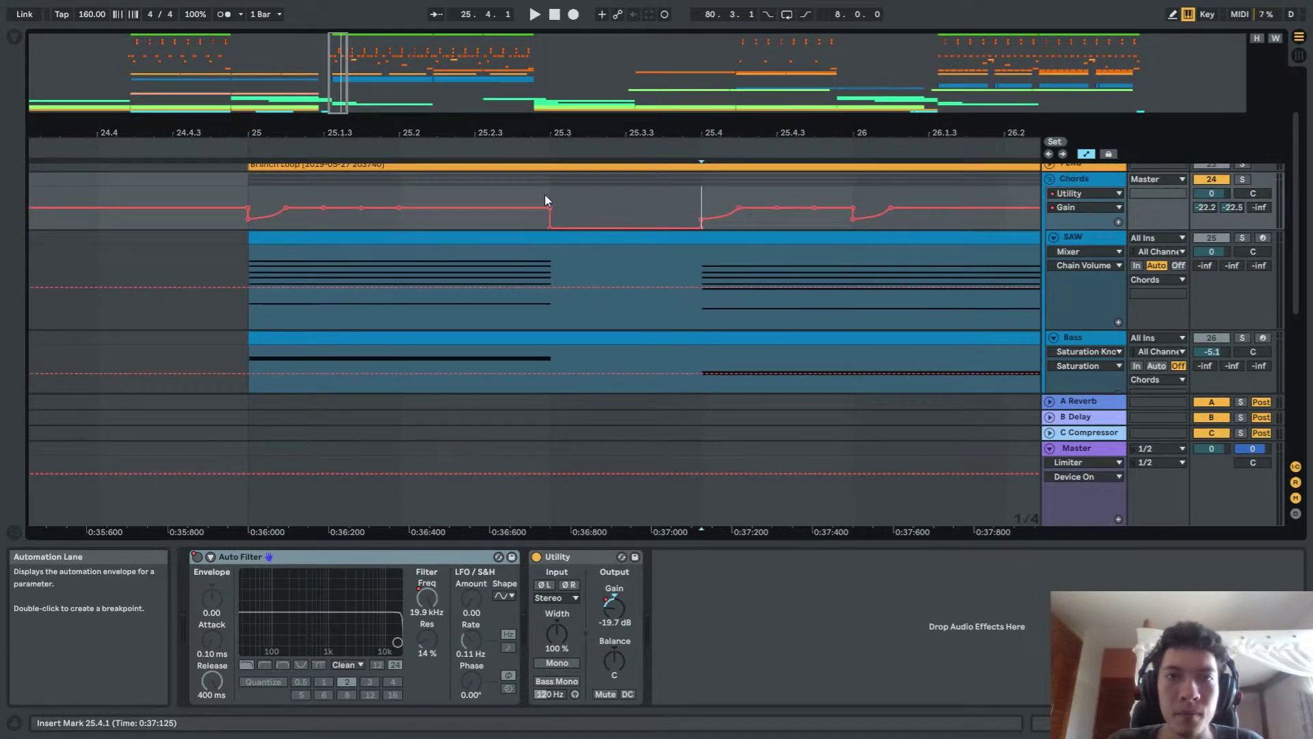
{"action": "left_click_drag", "start_coordinate": [551, 196], "coordinate": [657, 203]}
Select the gap between chords from 25.3.1 to 25.4.1 on the SAW track and place the marker at 26.3.1
{"action": "scroll", "coordinate": [654, 227], "scroll_direction": "down", "scroll_amount": 1}
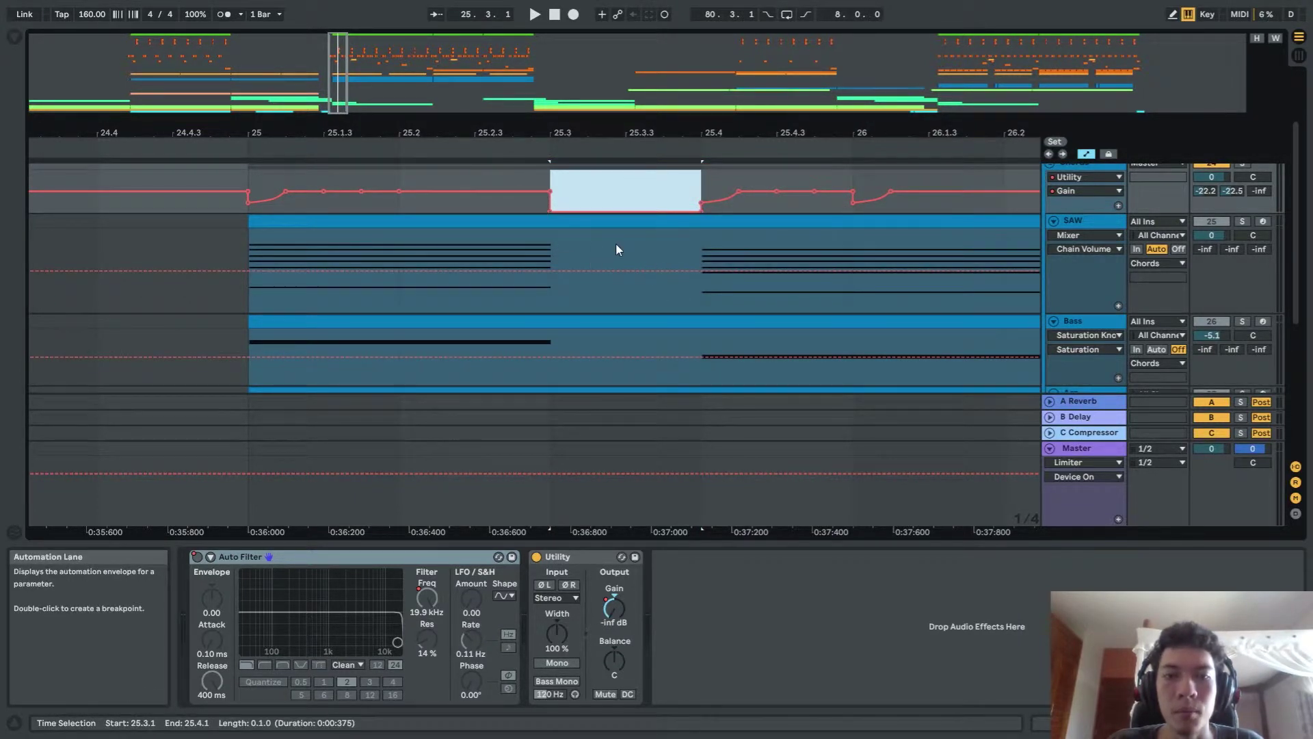
{"action": "scroll", "coordinate": [576, 218], "scroll_direction": "down", "scroll_amount": 2}
{"action": "scroll", "coordinate": [582, 225], "scroll_direction": "down", "scroll_amount": 5, "text": "ctrl"}
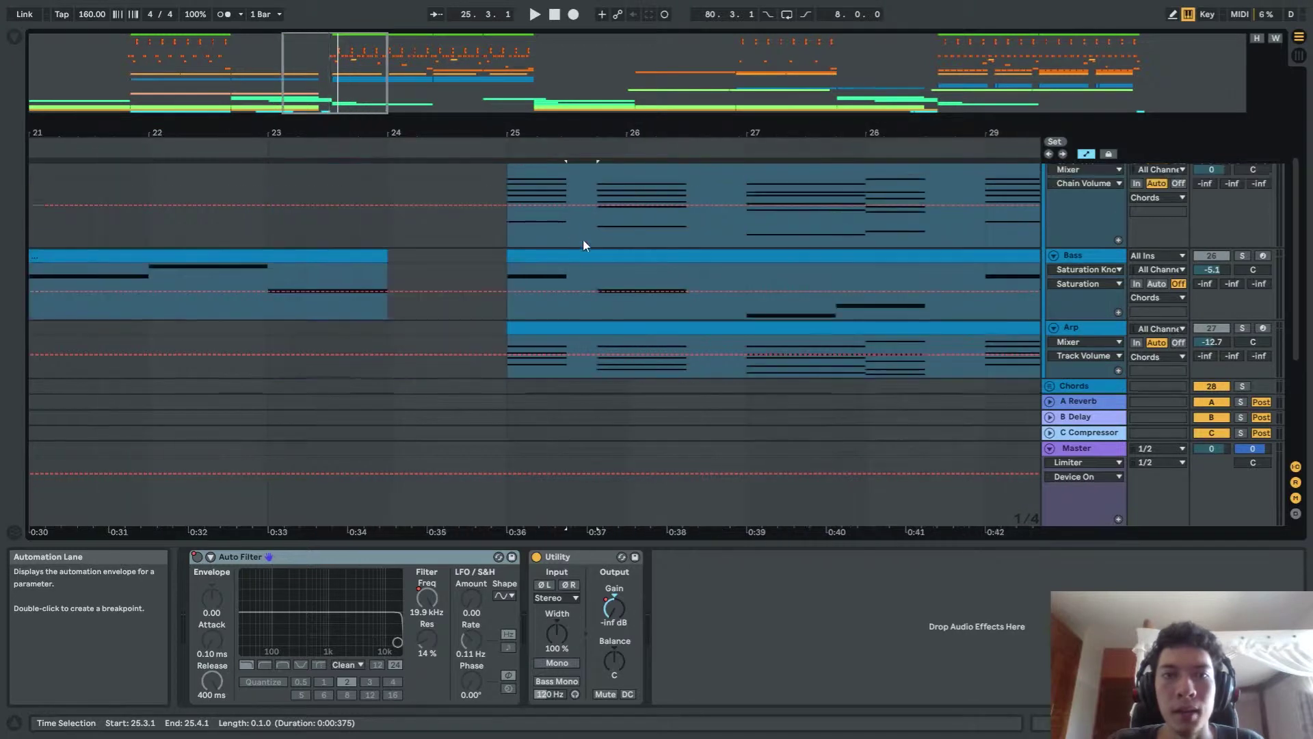
{"action": "left_click_drag", "start_coordinate": [566, 205], "coordinate": [599, 266]}
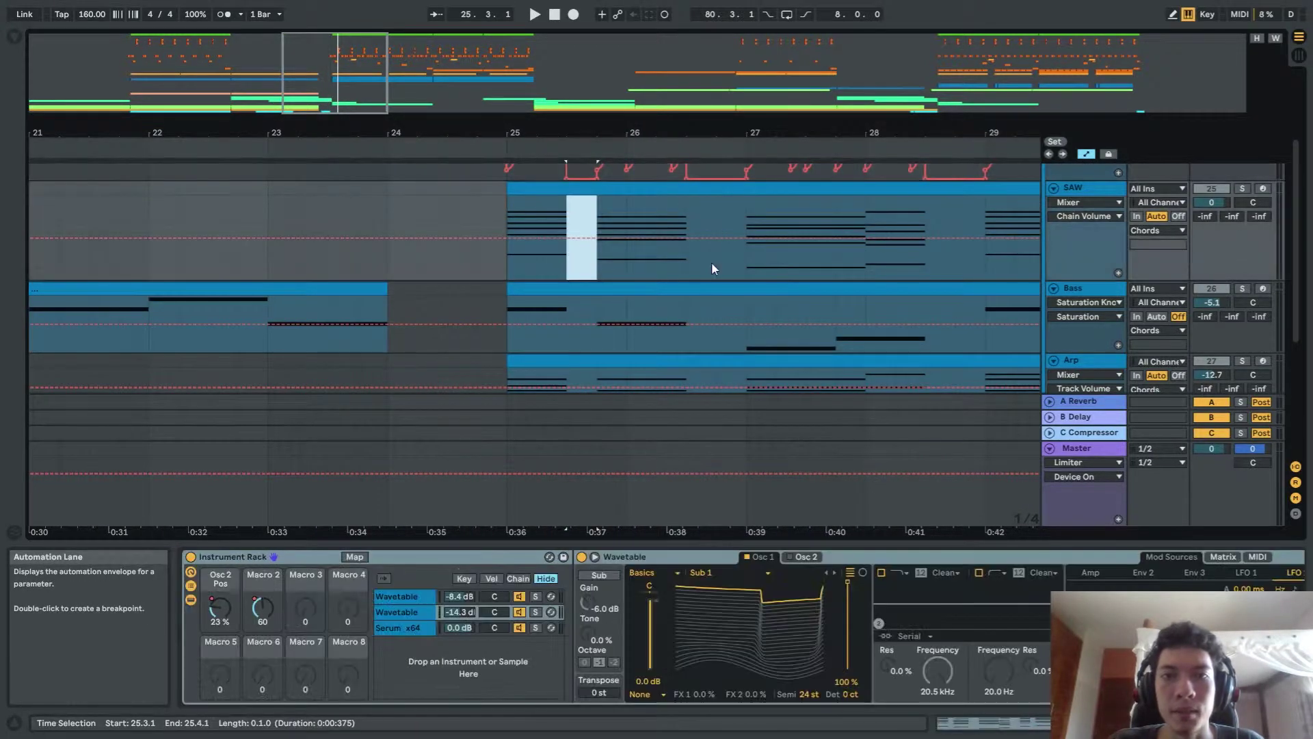
{"action": "left_click", "coordinate": [687, 225]}
{"action": "scroll", "coordinate": [581, 198], "scroll_direction": "up", "scroll_amount": 3, "text": "ctrl"}
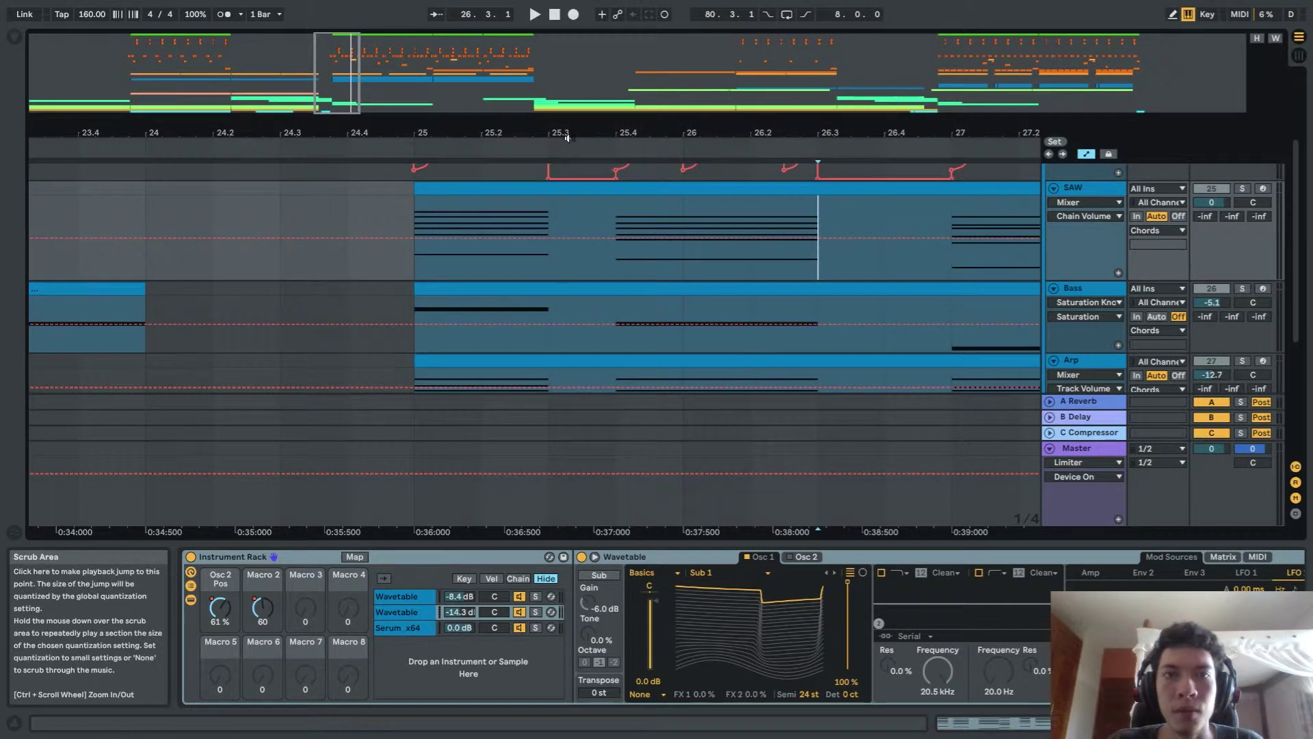
Select the third beat of successive bars on the SAW track, from 25.3.1–25.4.1 through 29.3.1–29.4.1
{"action": "left_click", "coordinate": [553, 203]}
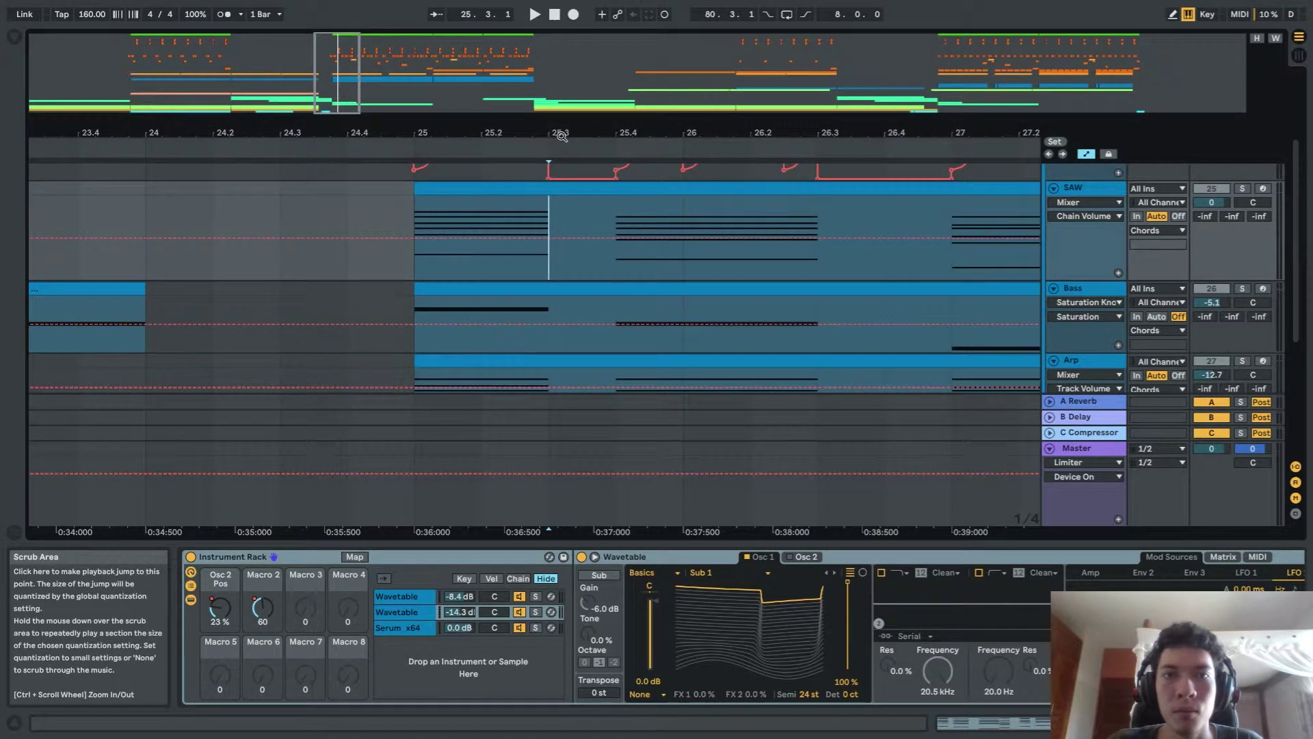
{"action": "left_click_drag", "start_coordinate": [551, 205], "coordinate": [612, 207]}
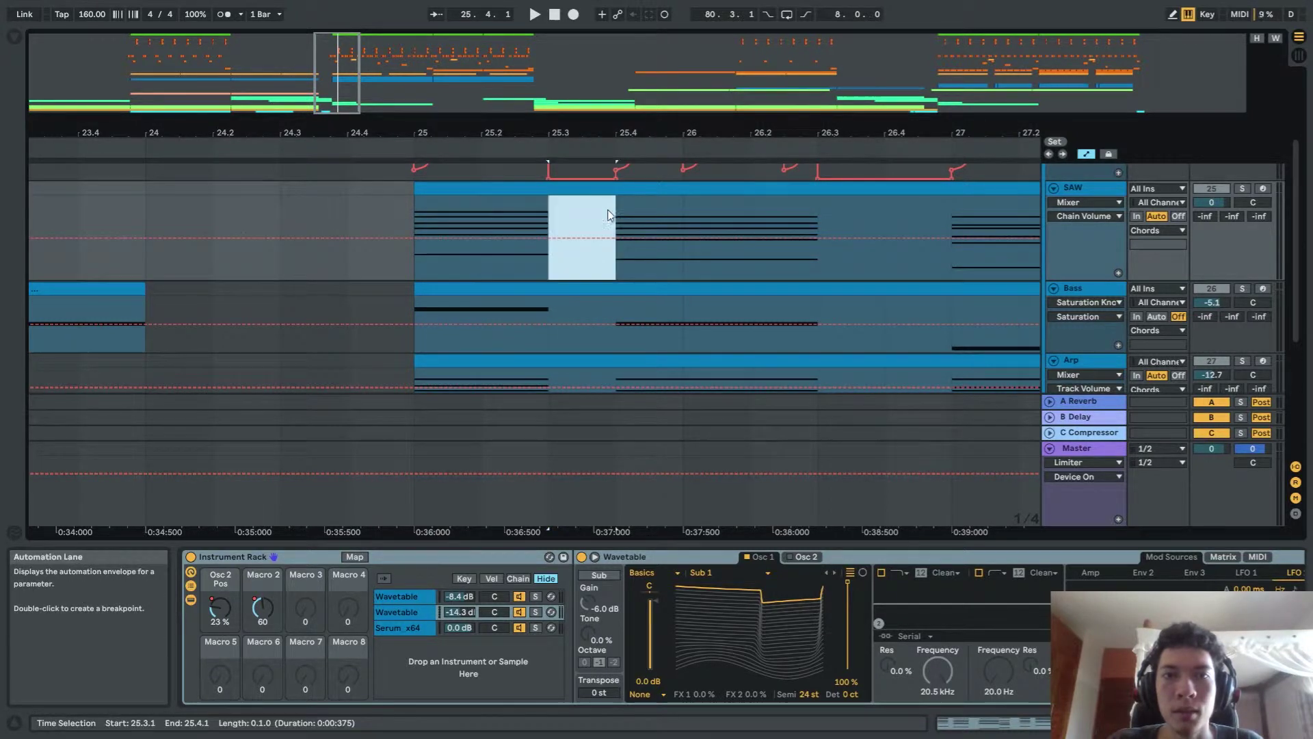
{"action": "left_click_drag", "start_coordinate": [828, 212], "coordinate": [879, 217]}
{"action": "key", "text": "Right"}
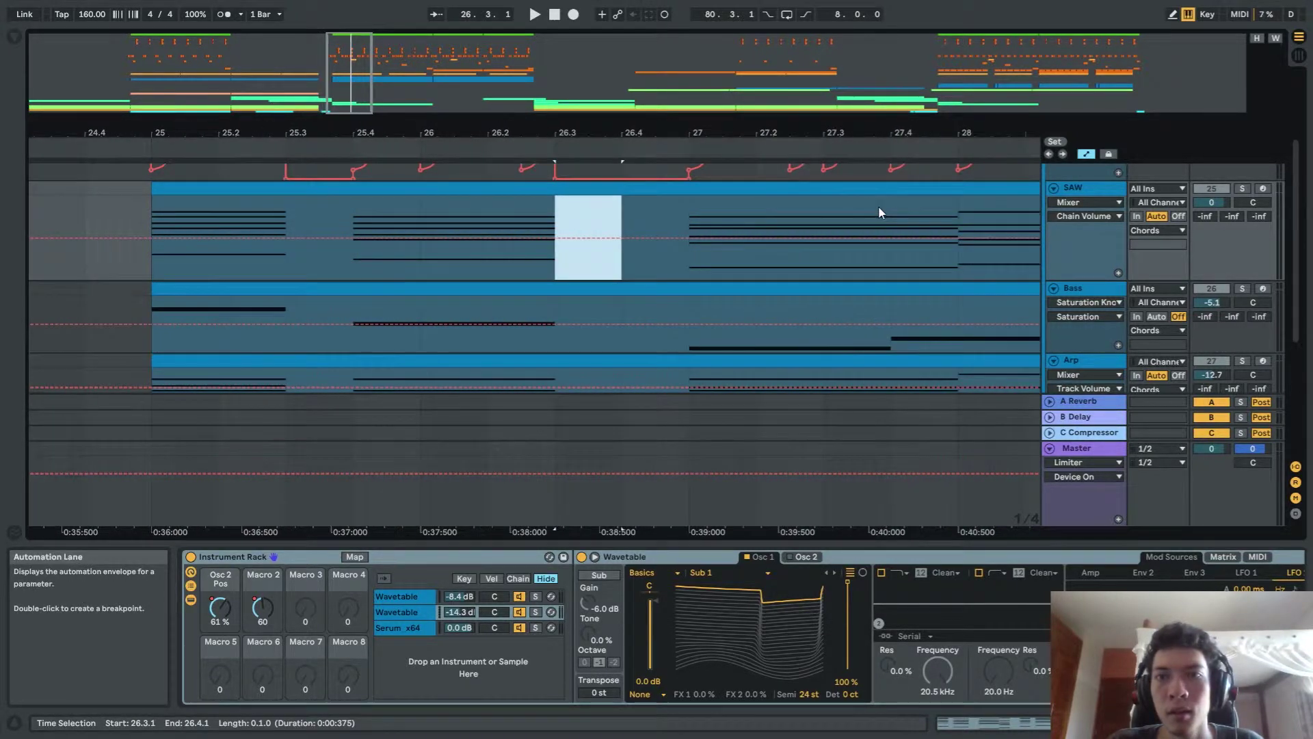
{"action": "key", "text": "minus"}
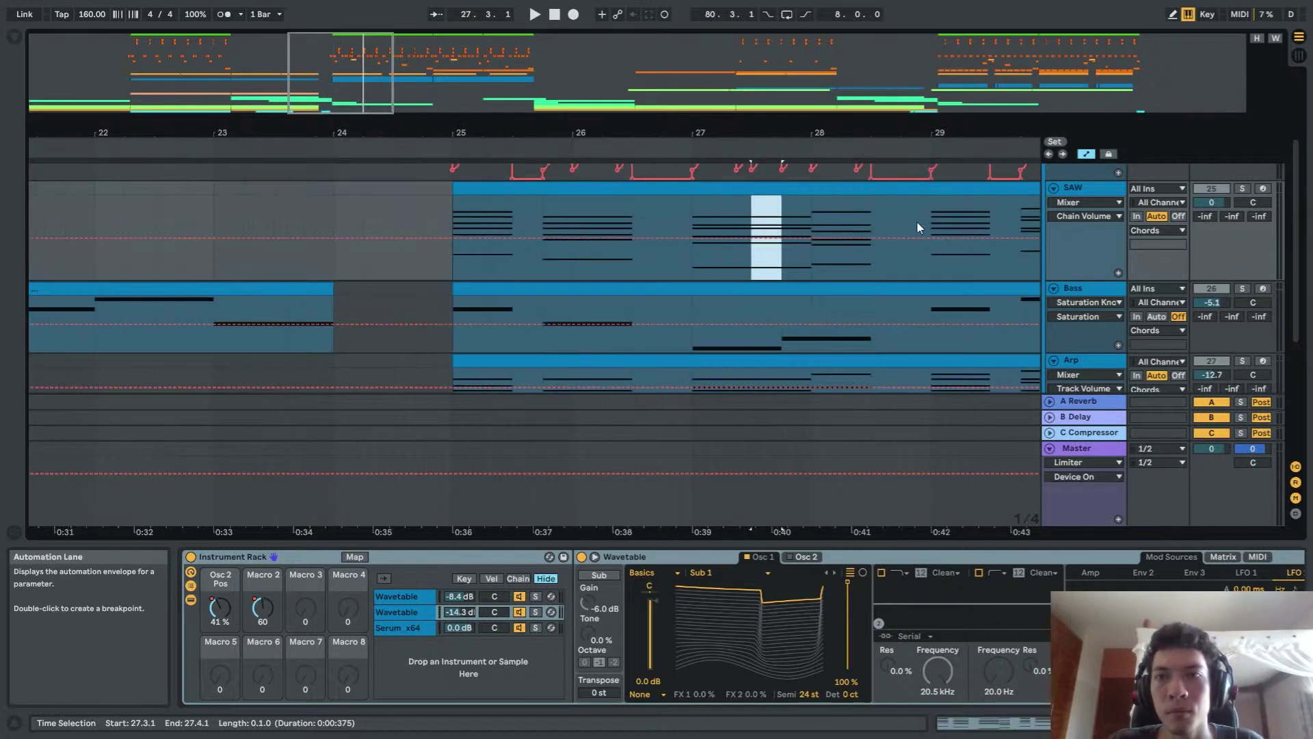
{"action": "key", "text": "Right"}
{"action": "key", "text": "Right"}
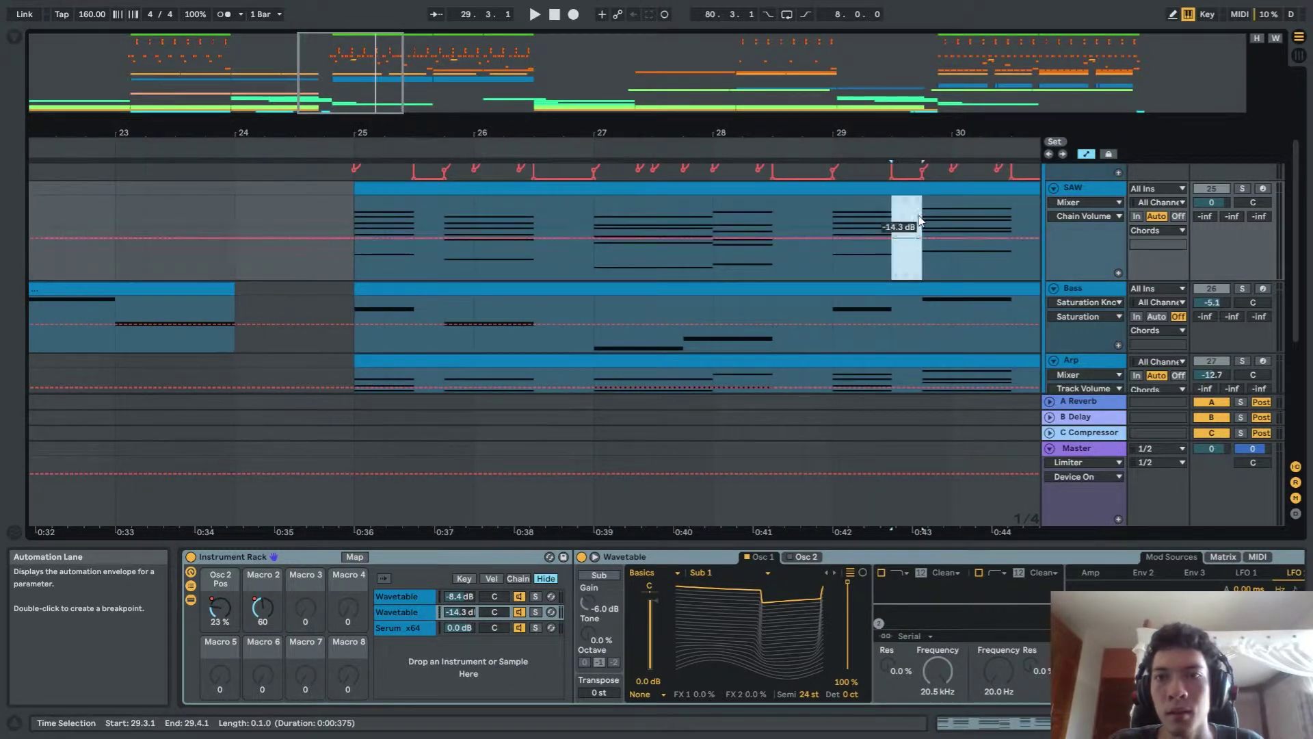
Select the silent section of the Chords group's Gain automation from 26.3.1 to 27.1.1
{"action": "scroll", "coordinate": [973, 208], "scroll_direction": "up", "scroll_amount": 1}
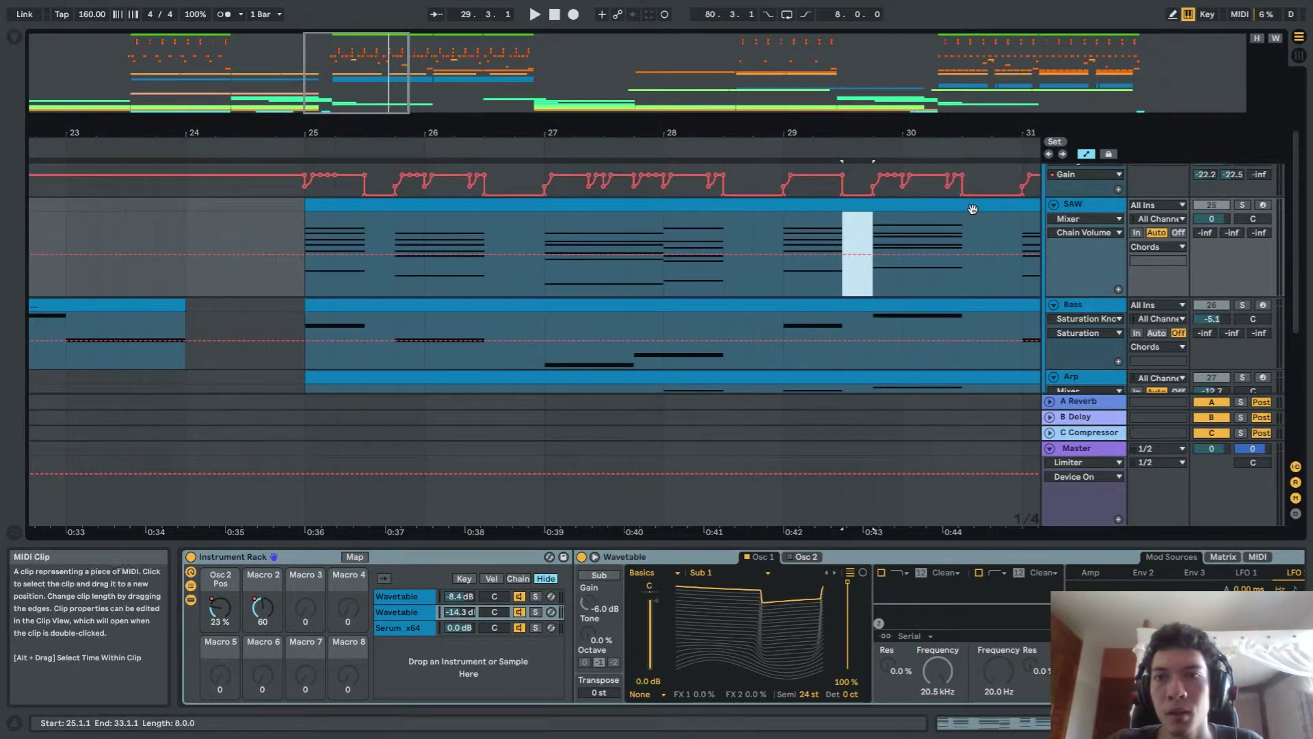
{"action": "scroll", "coordinate": [758, 244], "scroll_direction": "left", "scroll_amount": 5}
{"action": "scroll", "coordinate": [731, 227], "scroll_direction": "up", "scroll_amount": 1}
{"action": "scroll", "coordinate": [682, 195], "scroll_direction": "up", "scroll_amount": 3}
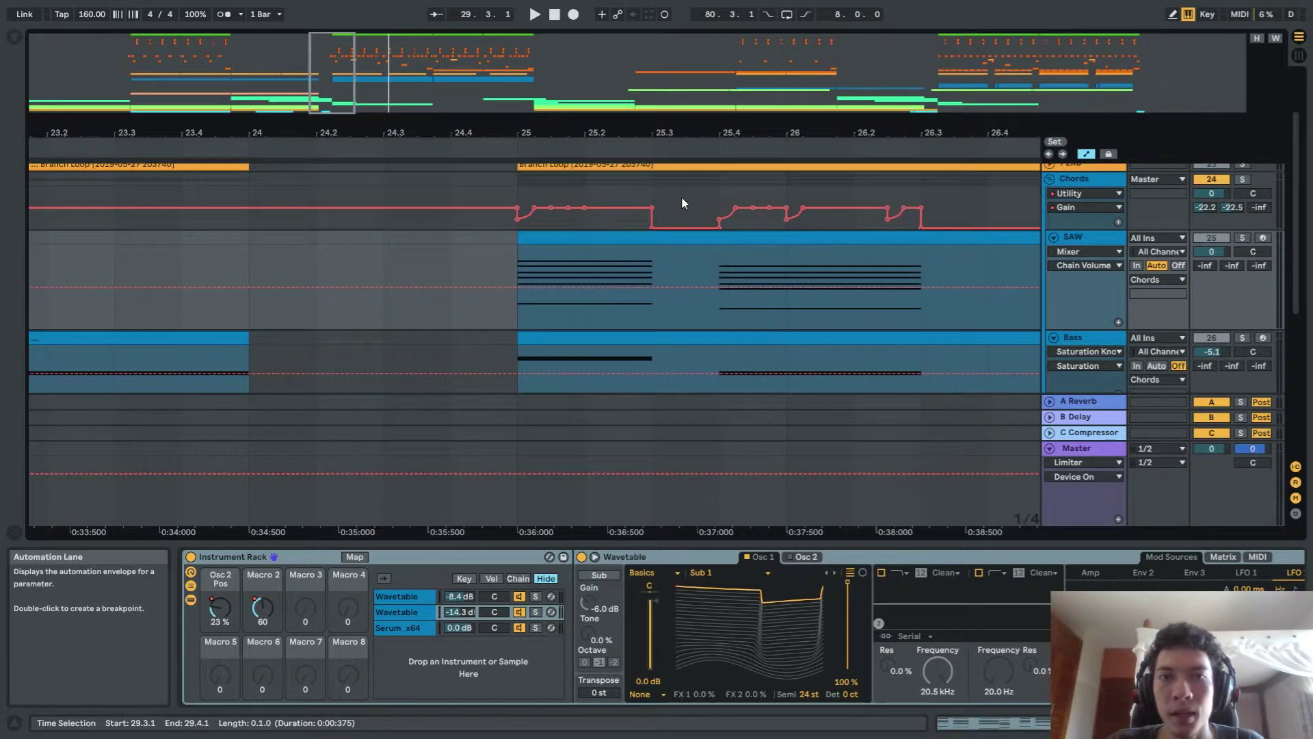
{"action": "left_click_drag", "start_coordinate": [653, 192], "coordinate": [915, 204]}
{"action": "scroll", "coordinate": [791, 182], "scroll_direction": "right", "scroll_amount": 3}
{"action": "scroll", "coordinate": [799, 207], "scroll_direction": "down", "scroll_amount": 5}
{"action": "scroll", "coordinate": [799, 207], "scroll_direction": "up", "scroll_amount": 4}
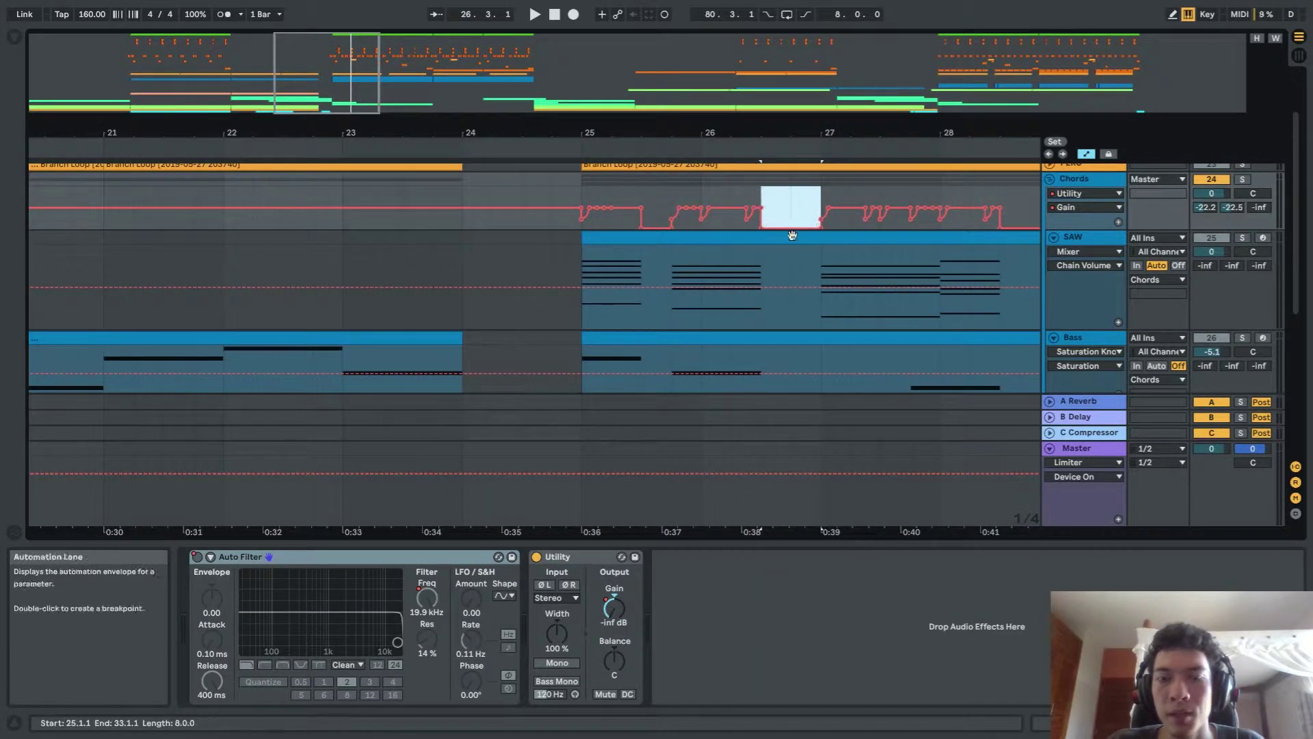
Solo the SAW track, select its clip starting at 25.1.1 and play it back
{"action": "left_click", "coordinate": [1243, 238]}
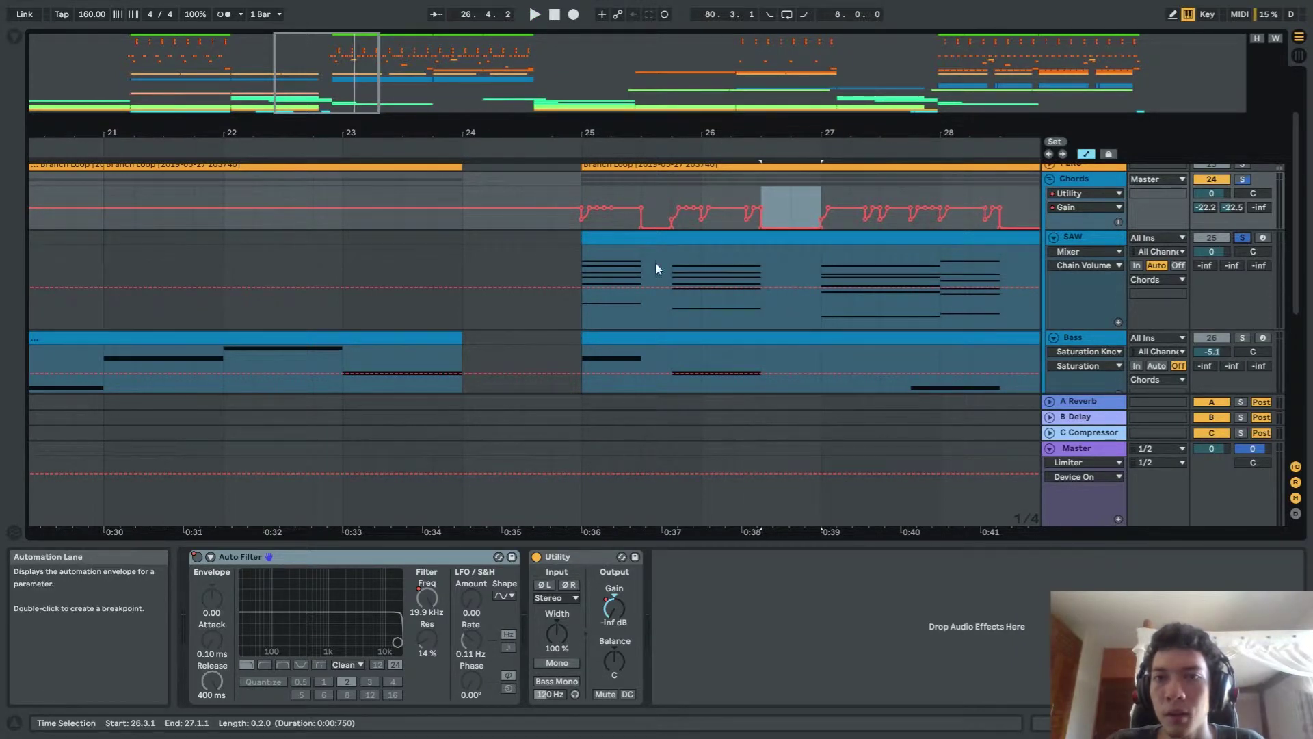
{"action": "left_click", "coordinate": [612, 239]}
{"action": "key", "text": "space"}
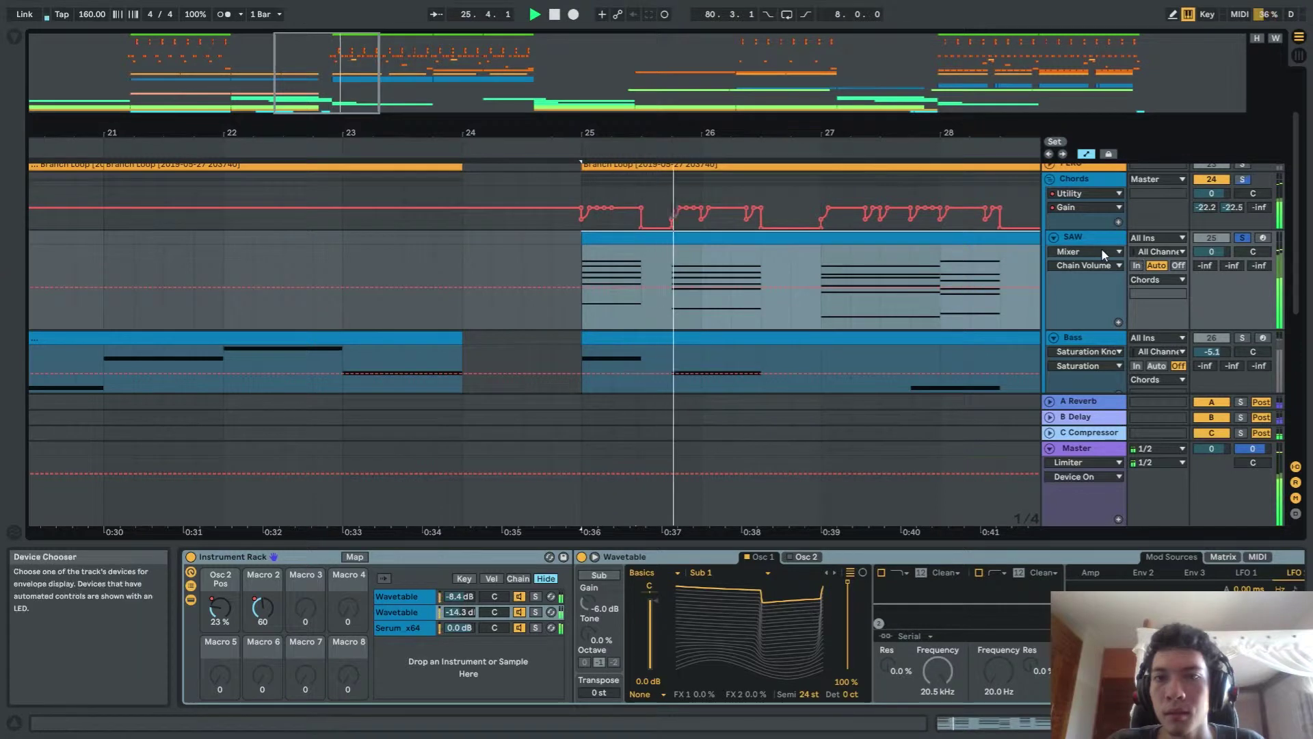
{"action": "key", "text": "space"}
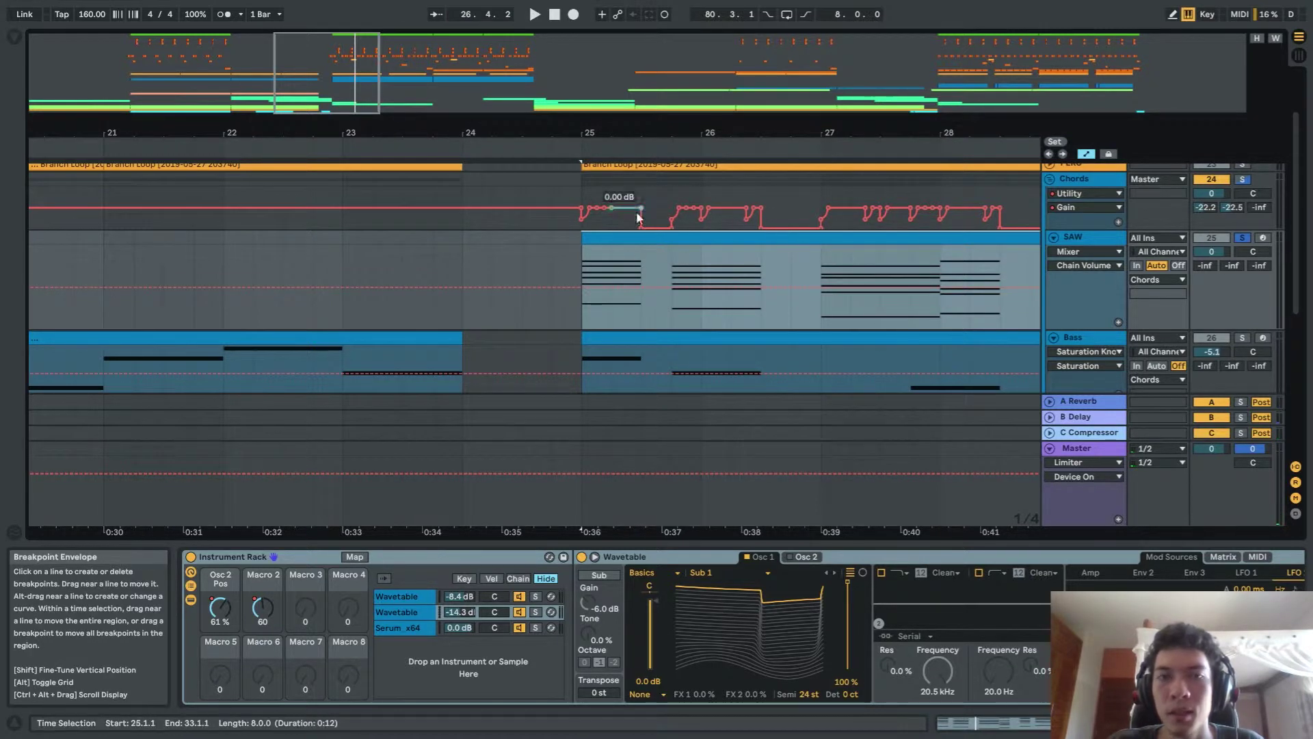
{"action": "scroll", "coordinate": [646, 208], "scroll_direction": "up", "scroll_amount": 3}
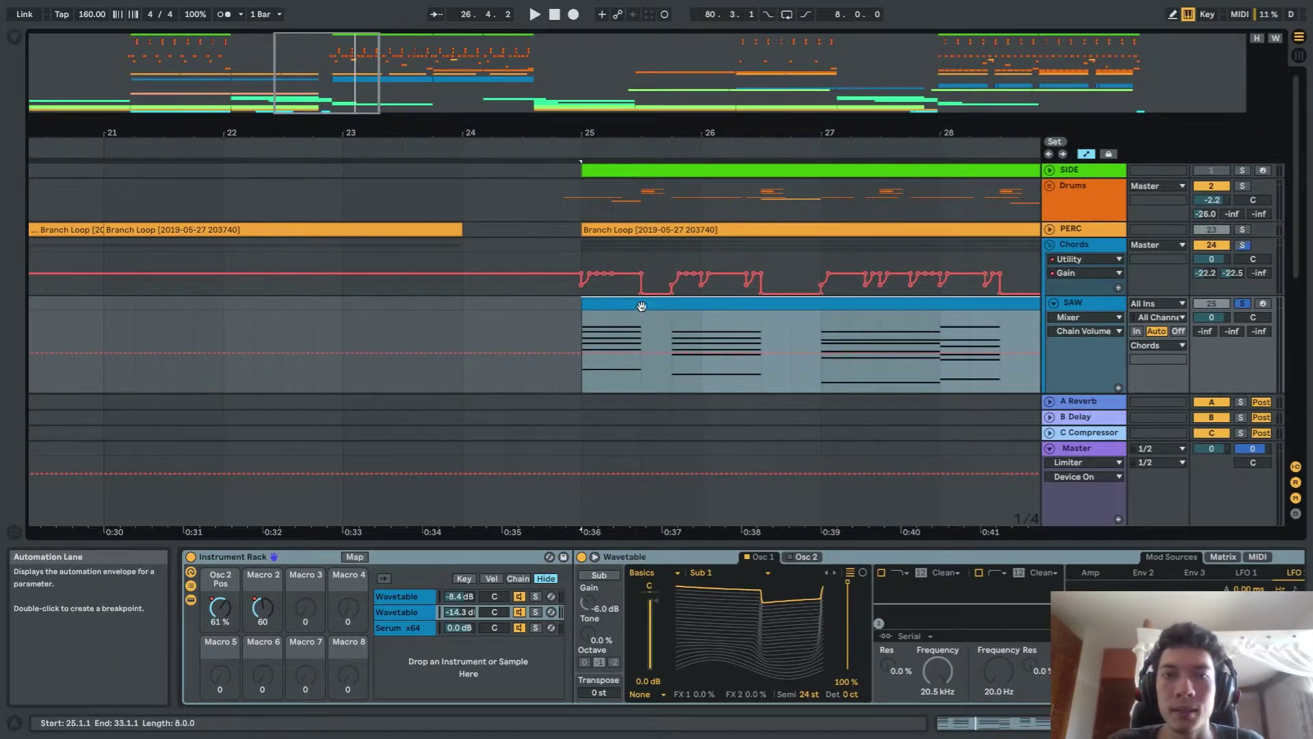
{"action": "scroll", "coordinate": [615, 234], "scroll_direction": "down", "scroll_amount": 3}
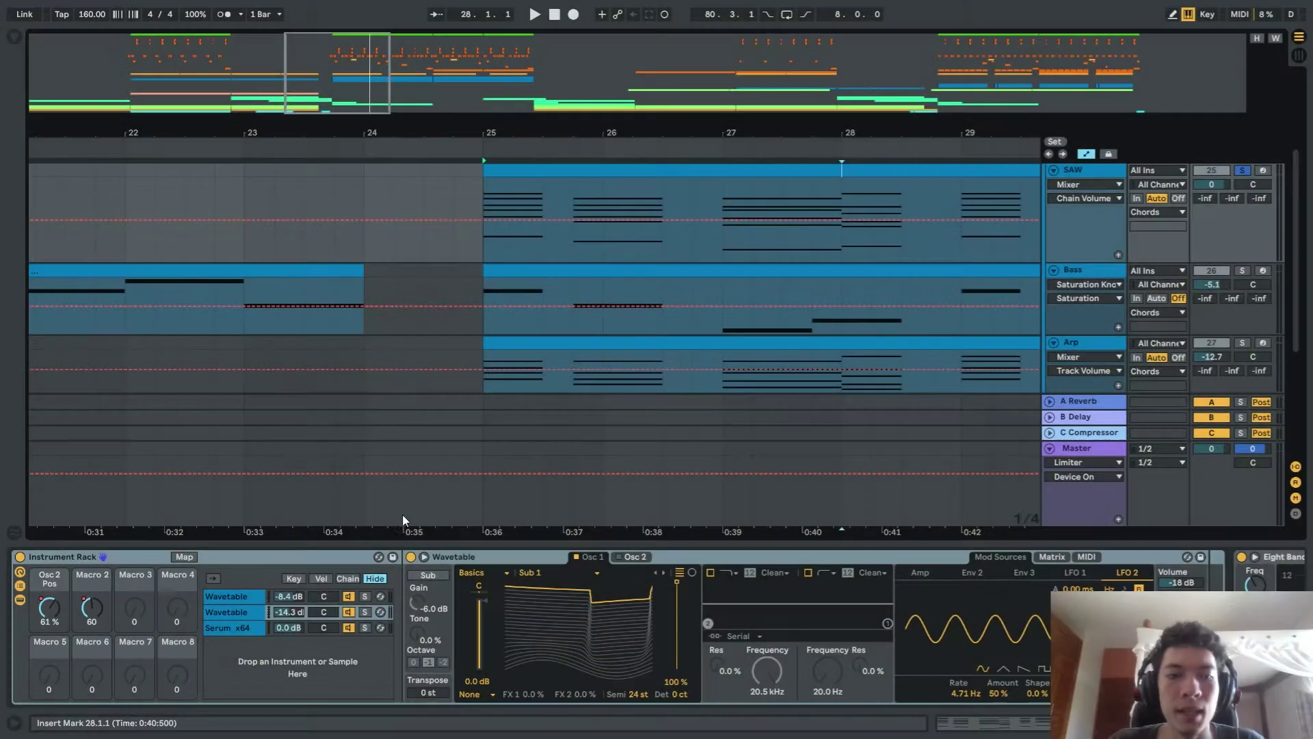
Select the first Wavetable chain in the SAW rack and play the soloed SAW clip
{"action": "left_click", "coordinate": [241, 597]}
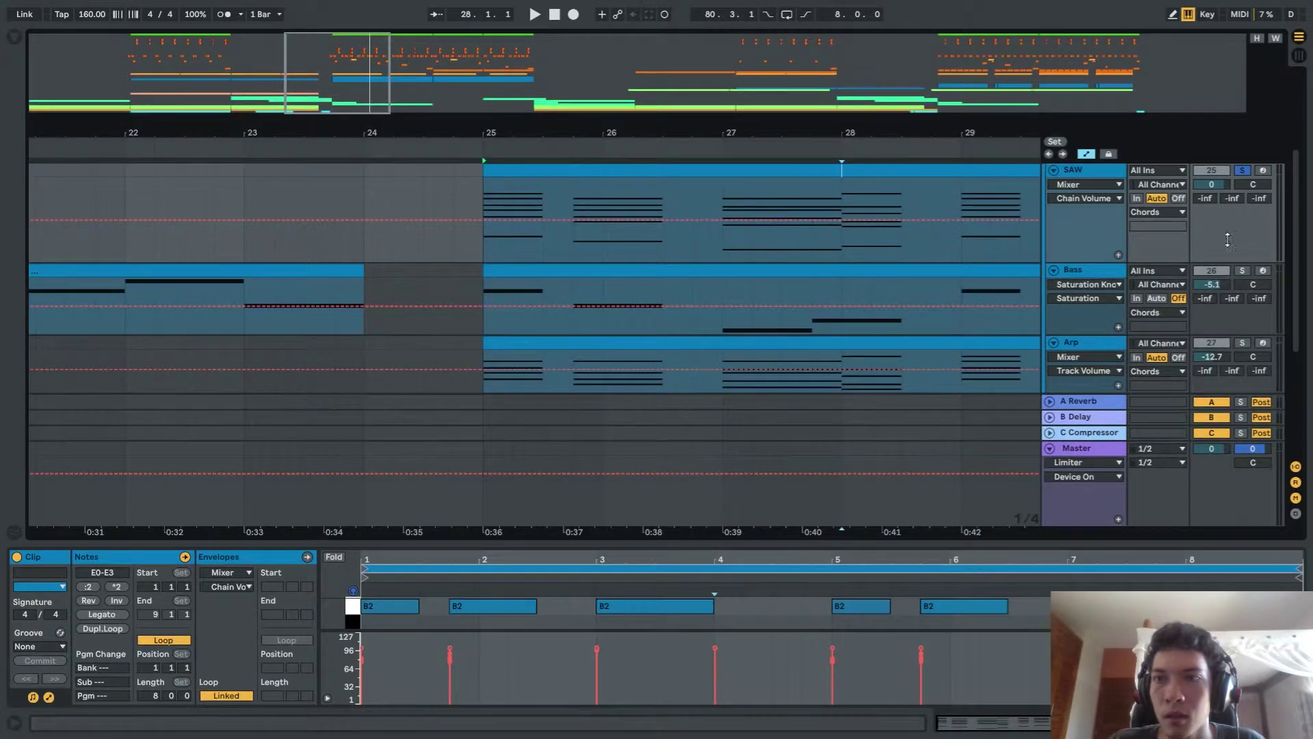
{"action": "scroll", "coordinate": [1239, 178], "scroll_direction": "up", "scroll_amount": 2}
{"action": "key", "text": "space"}
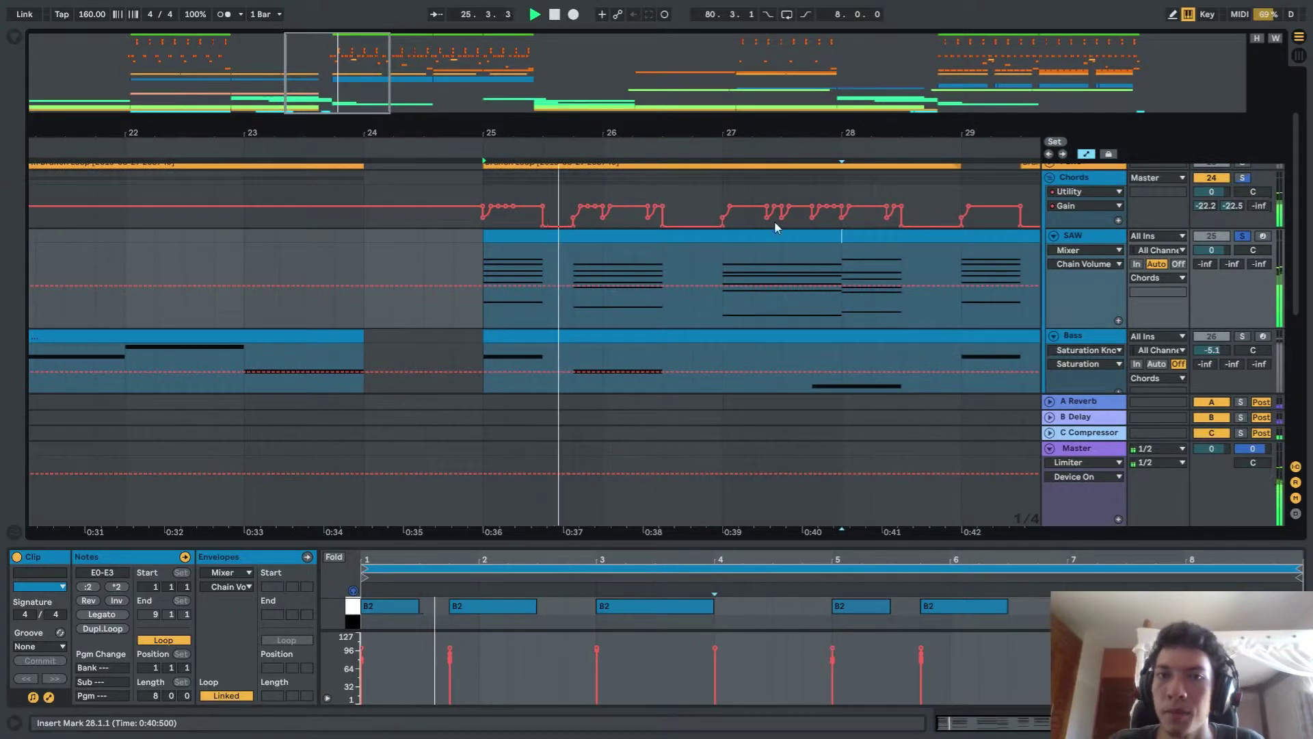
{"action": "left_click", "coordinate": [1099, 236]}
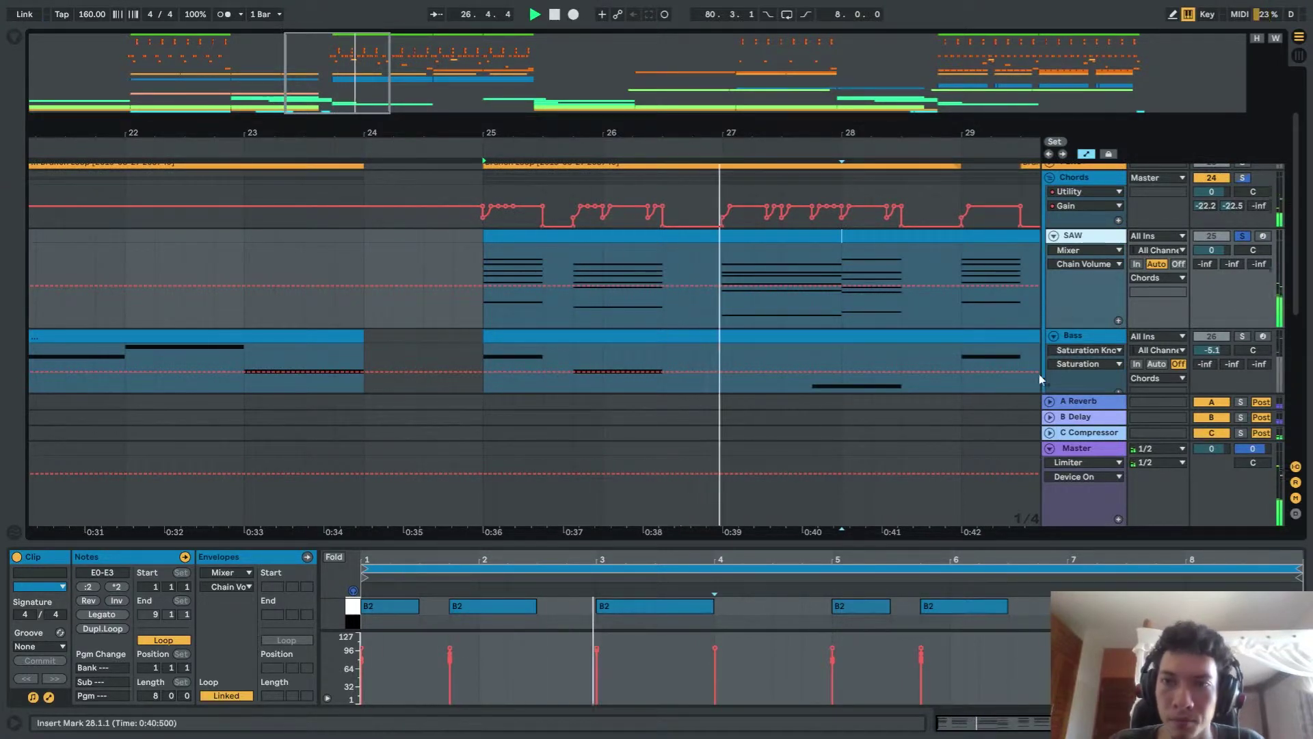
Show the Instrument Rack's Osc 2 Pos automation on the SAW track and place the insert marker at 25.1.1
{"action": "scroll", "coordinate": [841, 418], "scroll_direction": "down", "scroll_amount": 2}
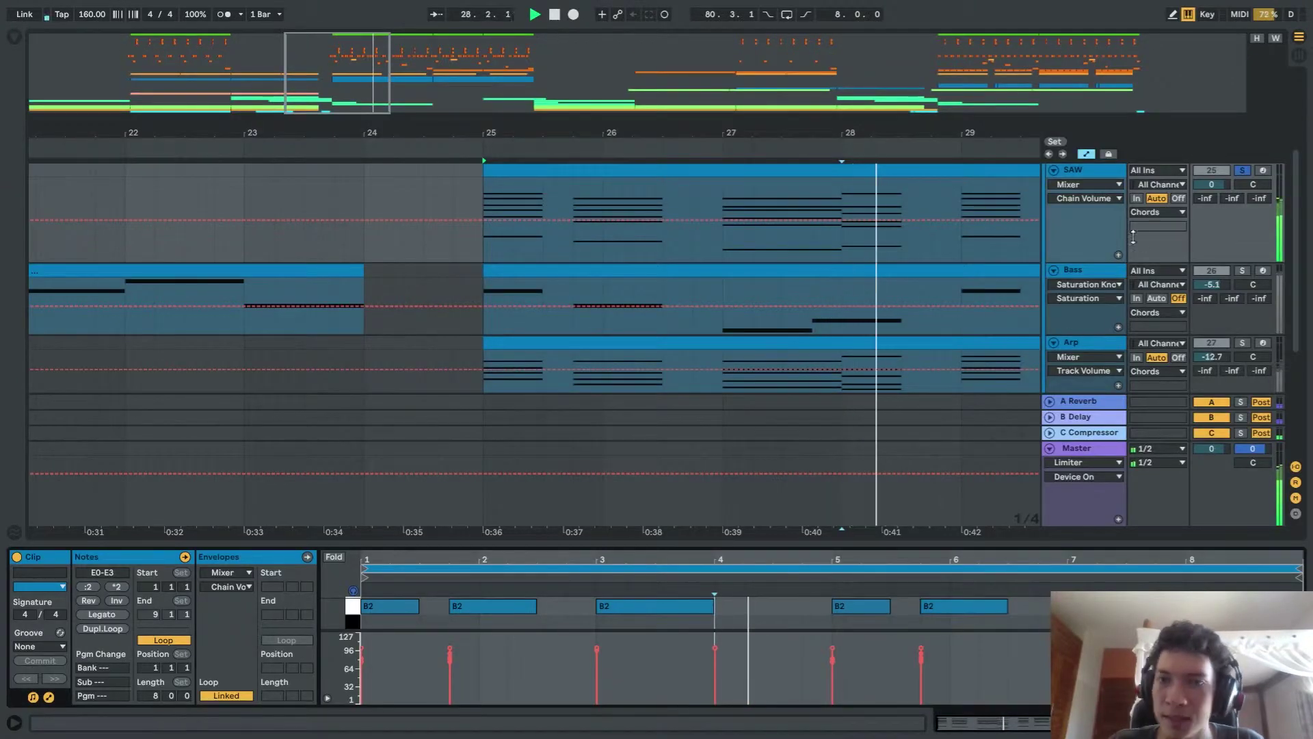
{"action": "left_click", "coordinate": [1084, 183]}
{"action": "left_click", "coordinate": [1089, 220]}
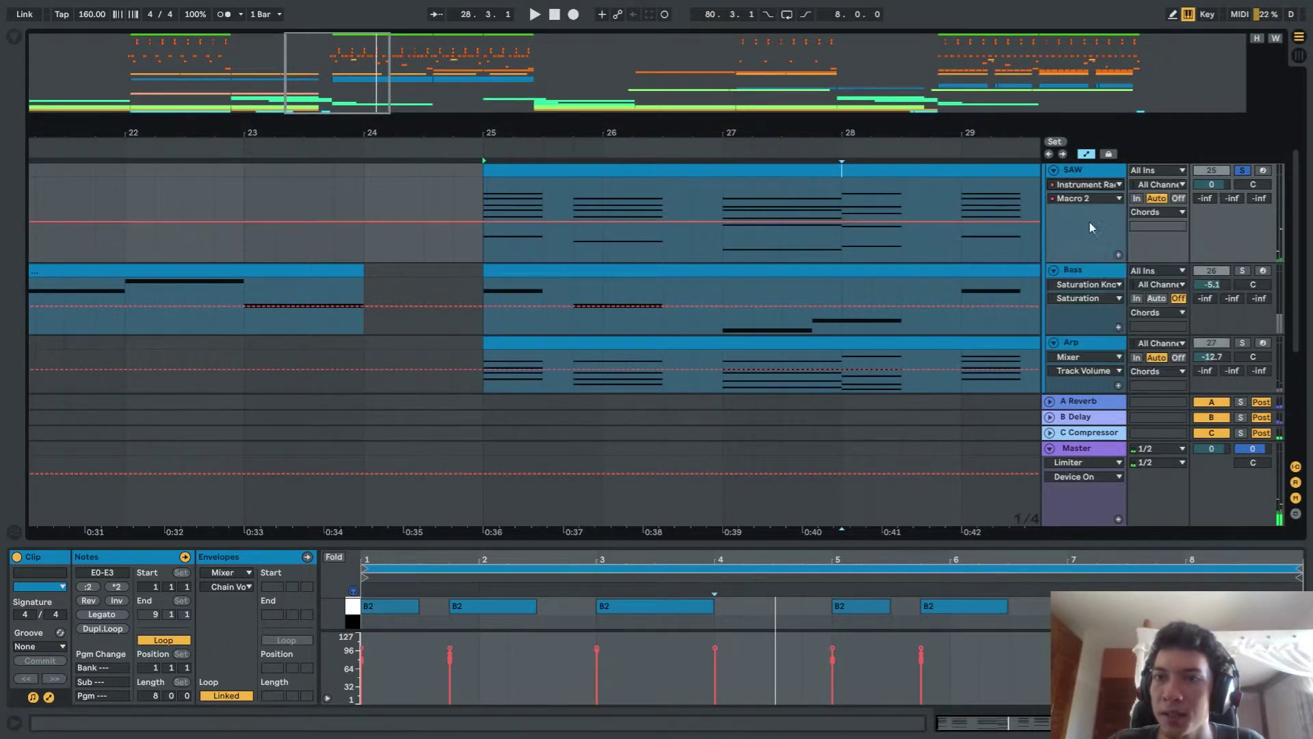
{"action": "left_click", "coordinate": [1086, 199]}
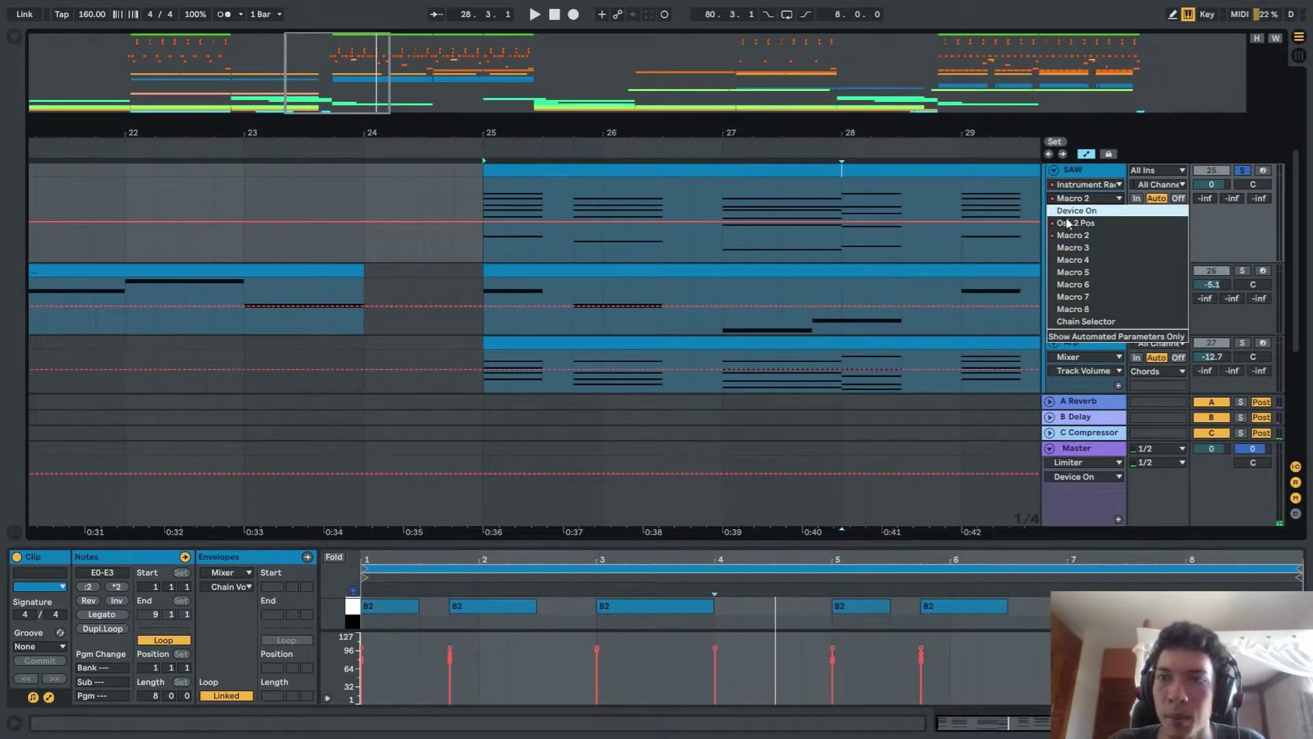
{"action": "left_click", "coordinate": [1080, 223]}
{"action": "left_click", "coordinate": [494, 212]}
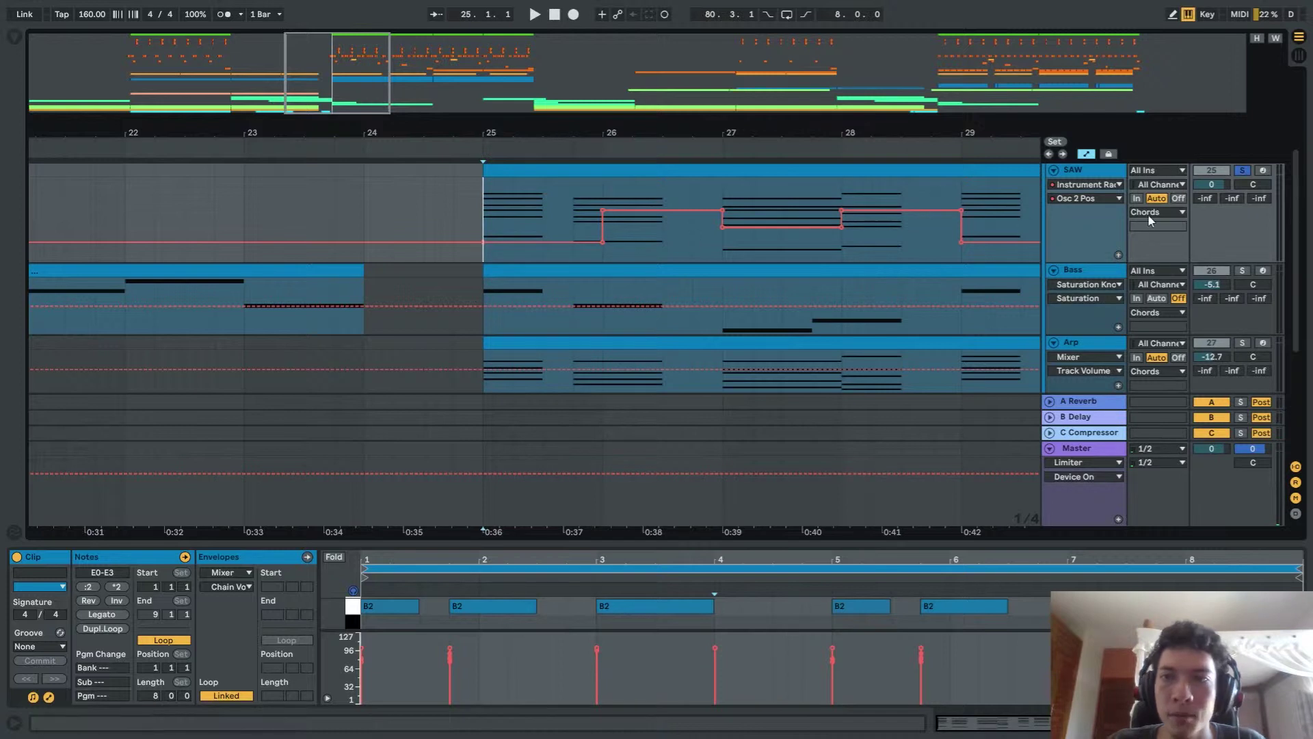
Play the SAW track from 25.1.1, then solo the rack's first Wavetable chain and open its expanded view
{"action": "key", "text": "space"}
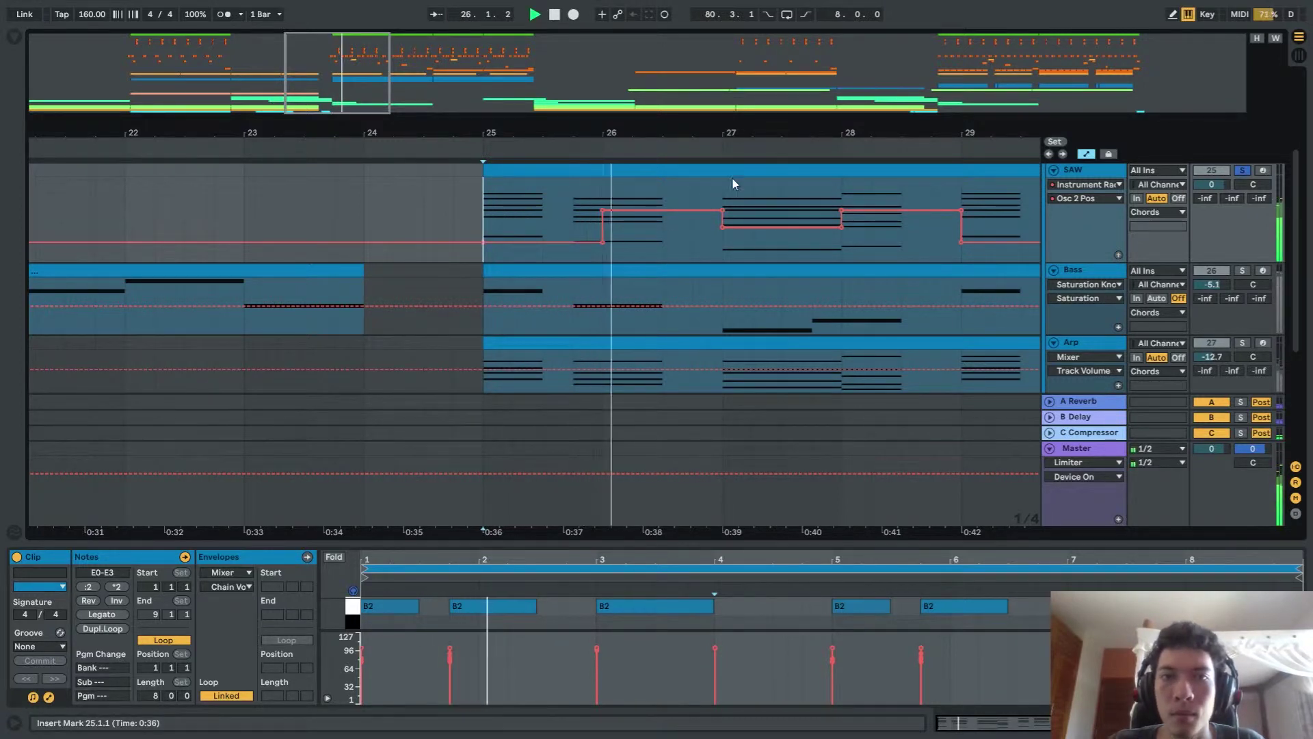
{"action": "left_click", "coordinate": [1081, 172]}
{"action": "scroll", "coordinate": [673, 239], "scroll_direction": "right", "scroll_amount": 2}
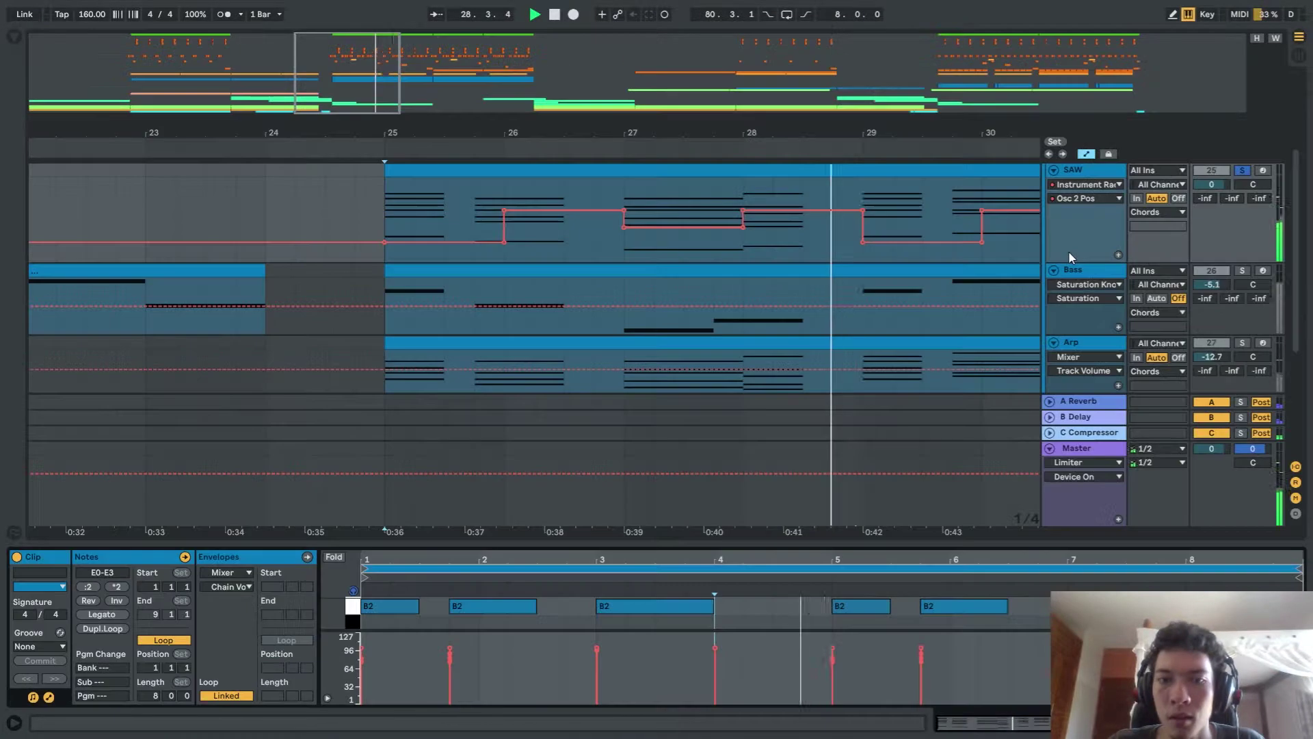
{"action": "left_click", "coordinate": [1069, 253]}
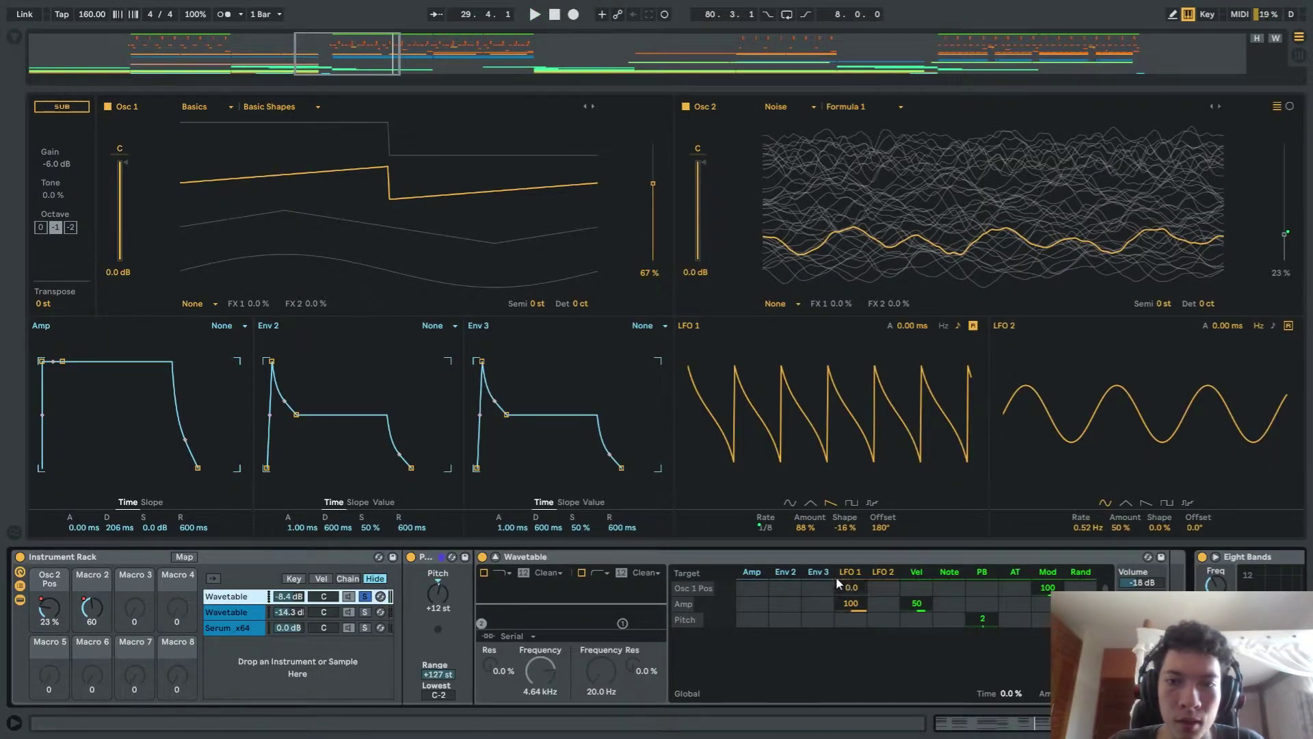
Try to adjust the Osc 2 wavetable position of the first Wavetable
{"action": "left_click", "coordinate": [1288, 235]}
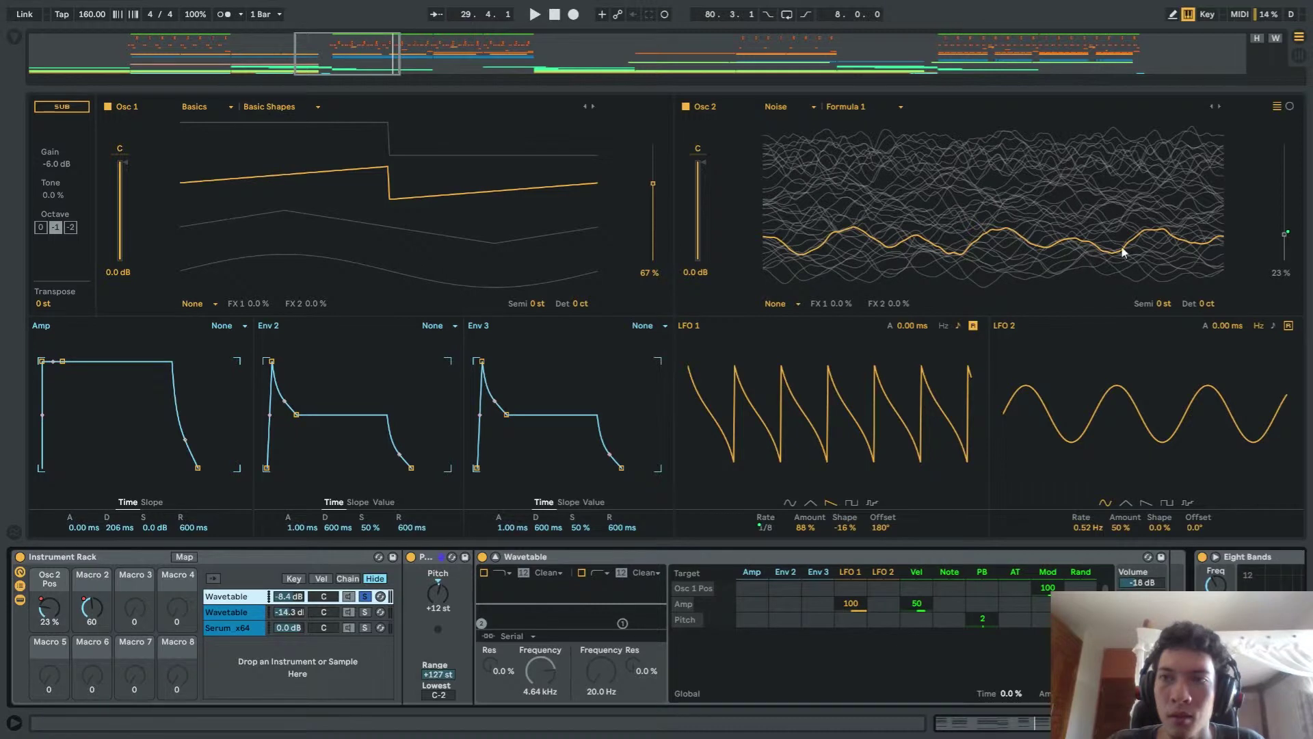
{"action": "left_click", "coordinate": [1287, 234]}
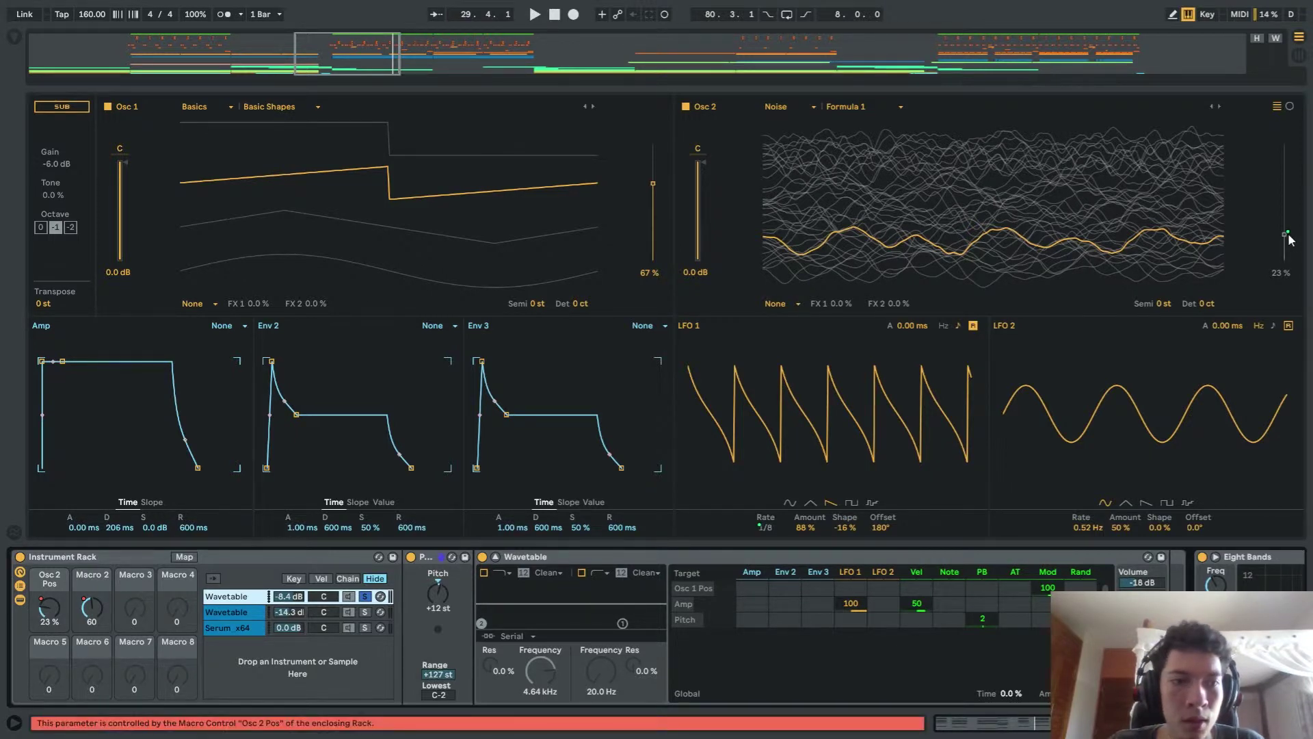
{"action": "left_click", "coordinate": [1284, 233]}
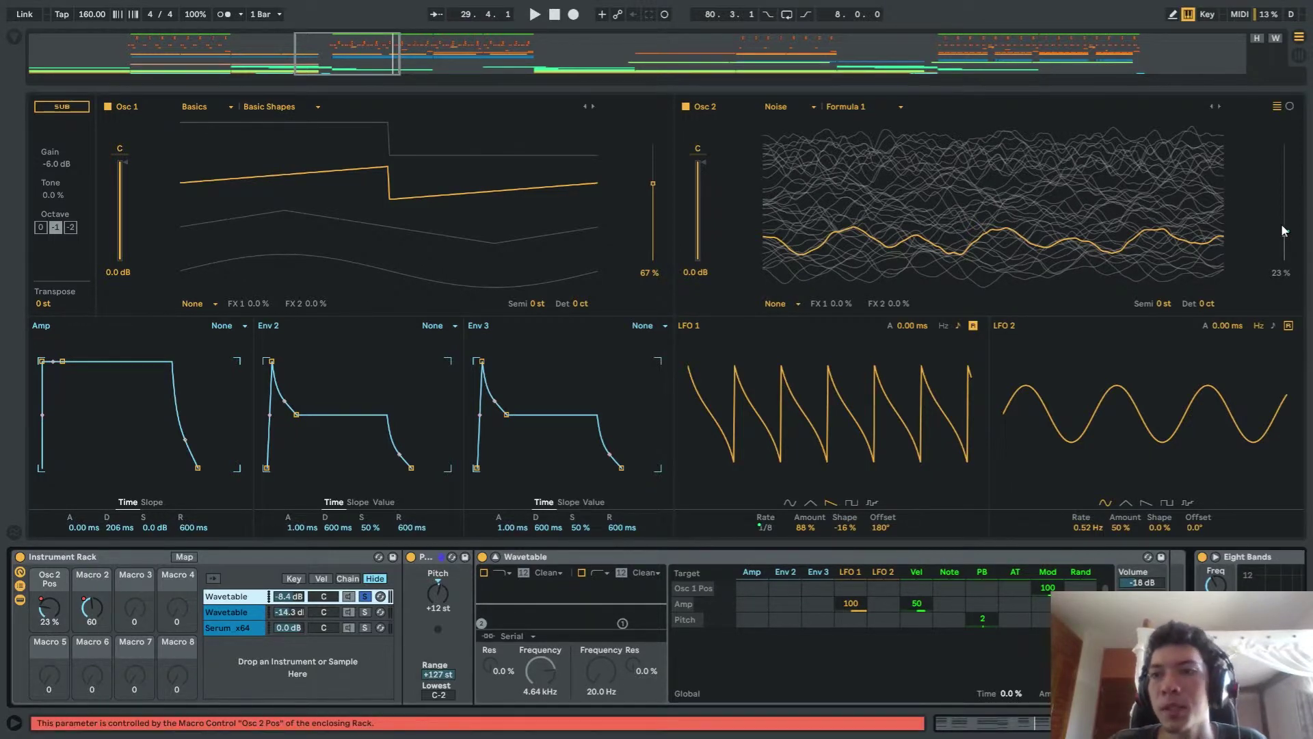
{"action": "left_click", "coordinate": [1285, 237]}
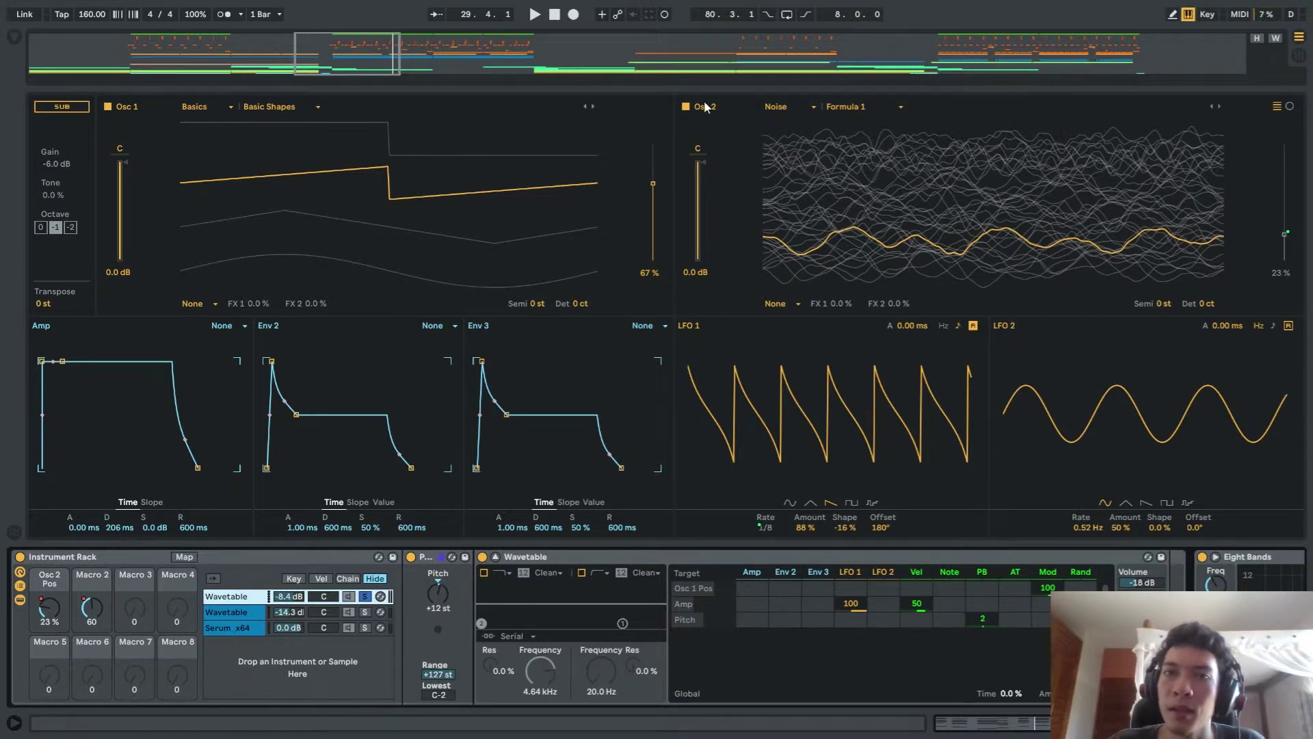
Play the soloed Wavetable layer twice while watching how Osc 2's Formula 1 wavetable position moves
{"action": "key", "text": "space"}
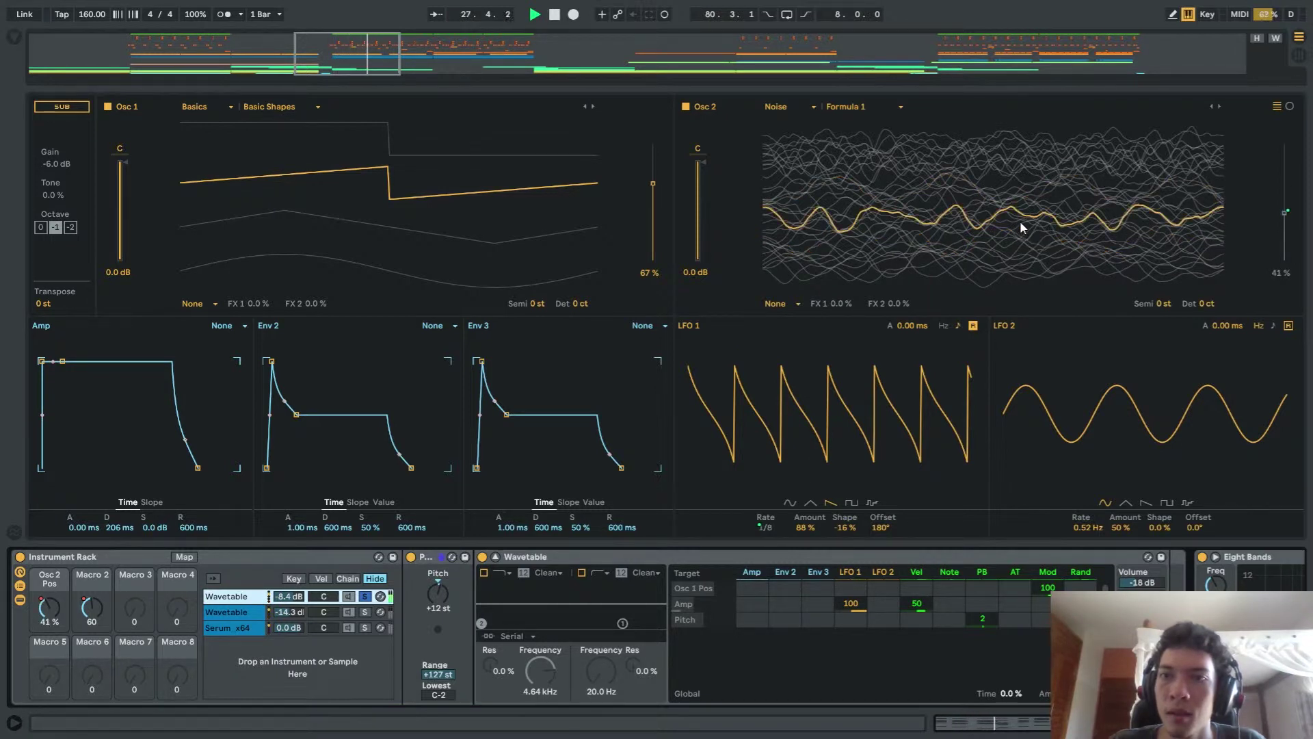
{"action": "key", "text": "space"}
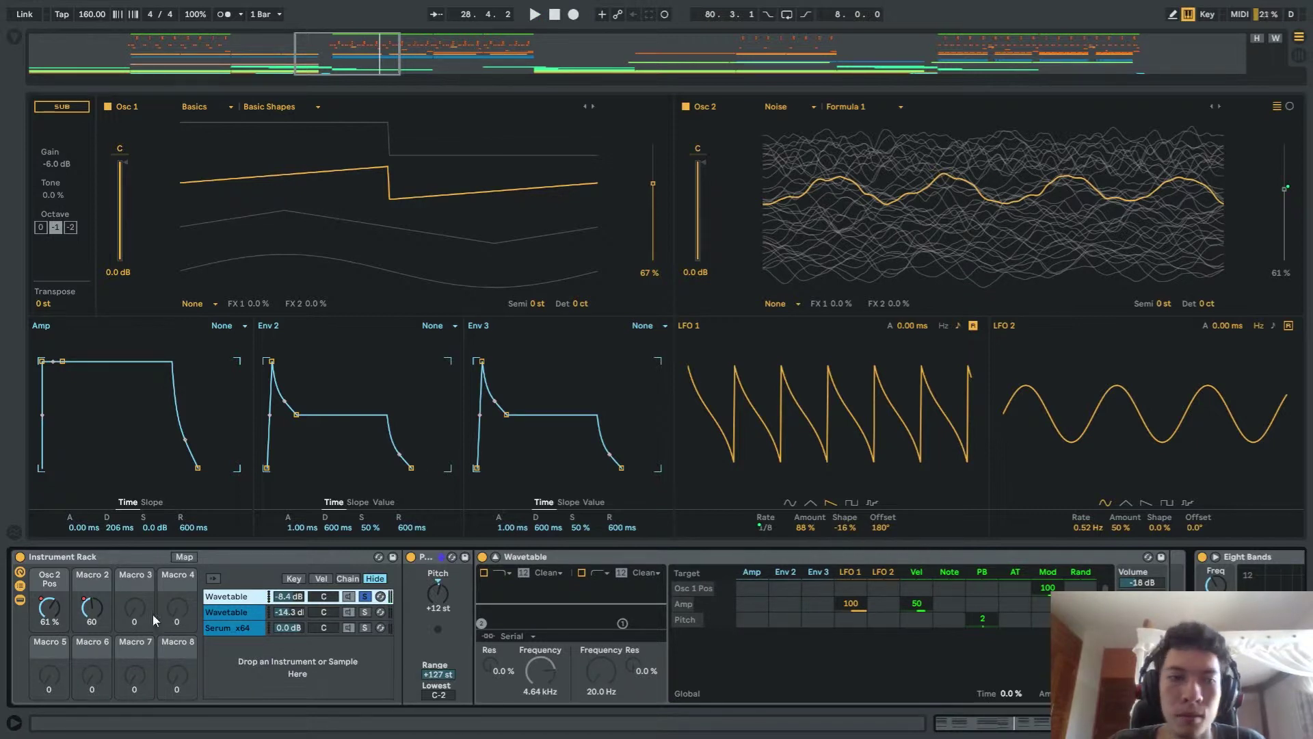
{"action": "key", "text": "space"}
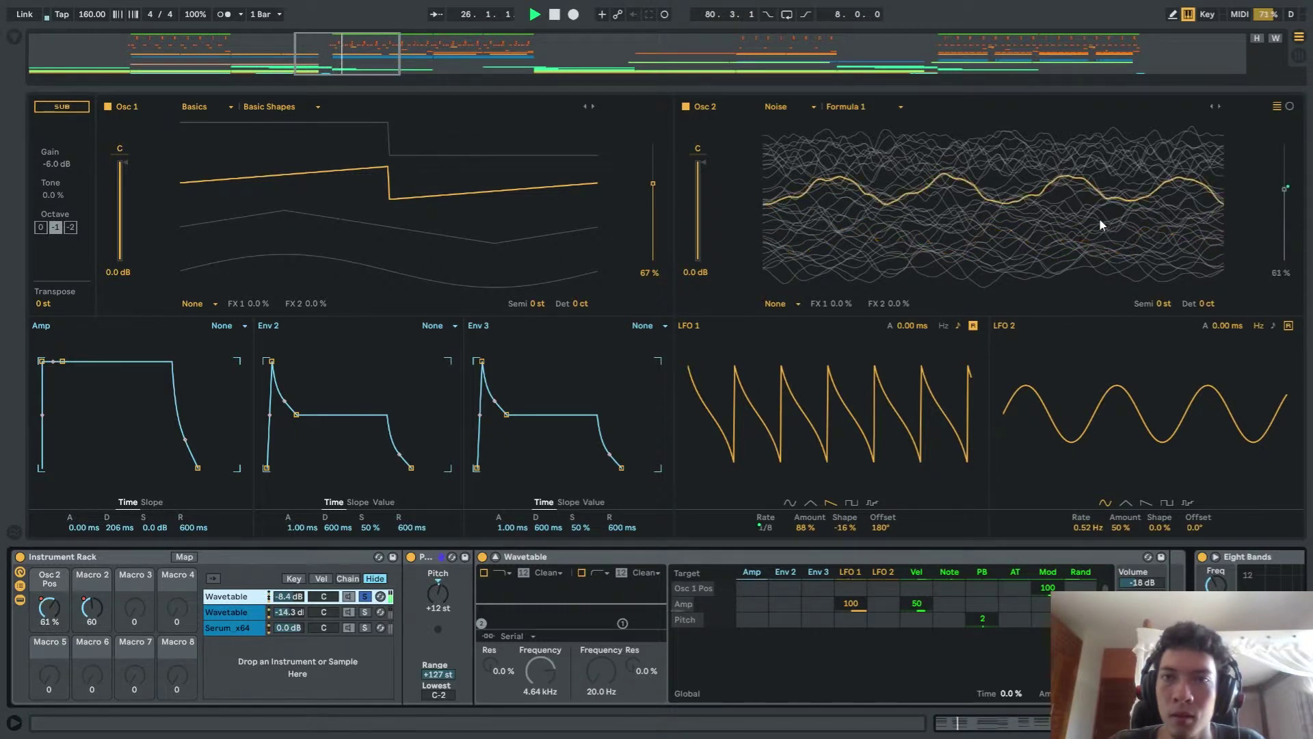
{"action": "key", "text": "space"}
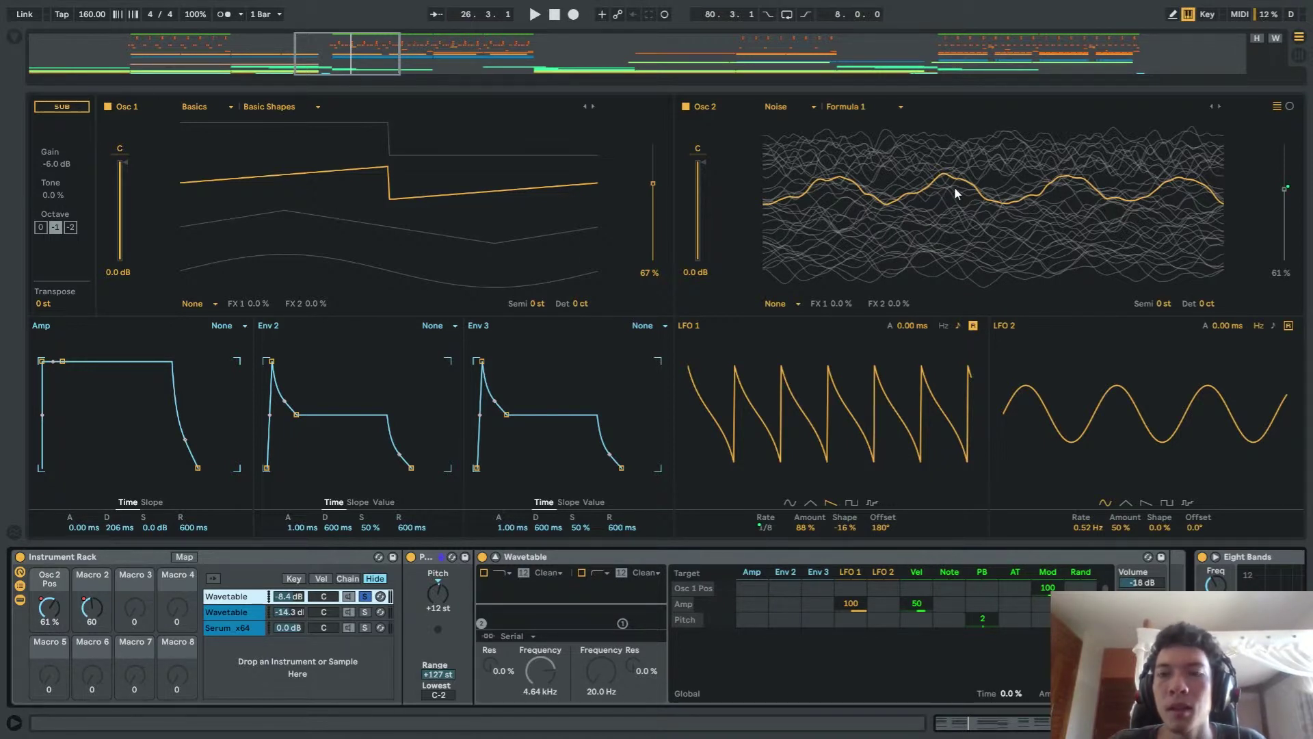
Collapse the expanded Wavetable view and play the layer from 25.1.1 alongside the Osc 2 Pos automation, toggling the SAW track's solo
{"action": "left_click", "coordinate": [495, 556]}
{"action": "key", "text": "space"}
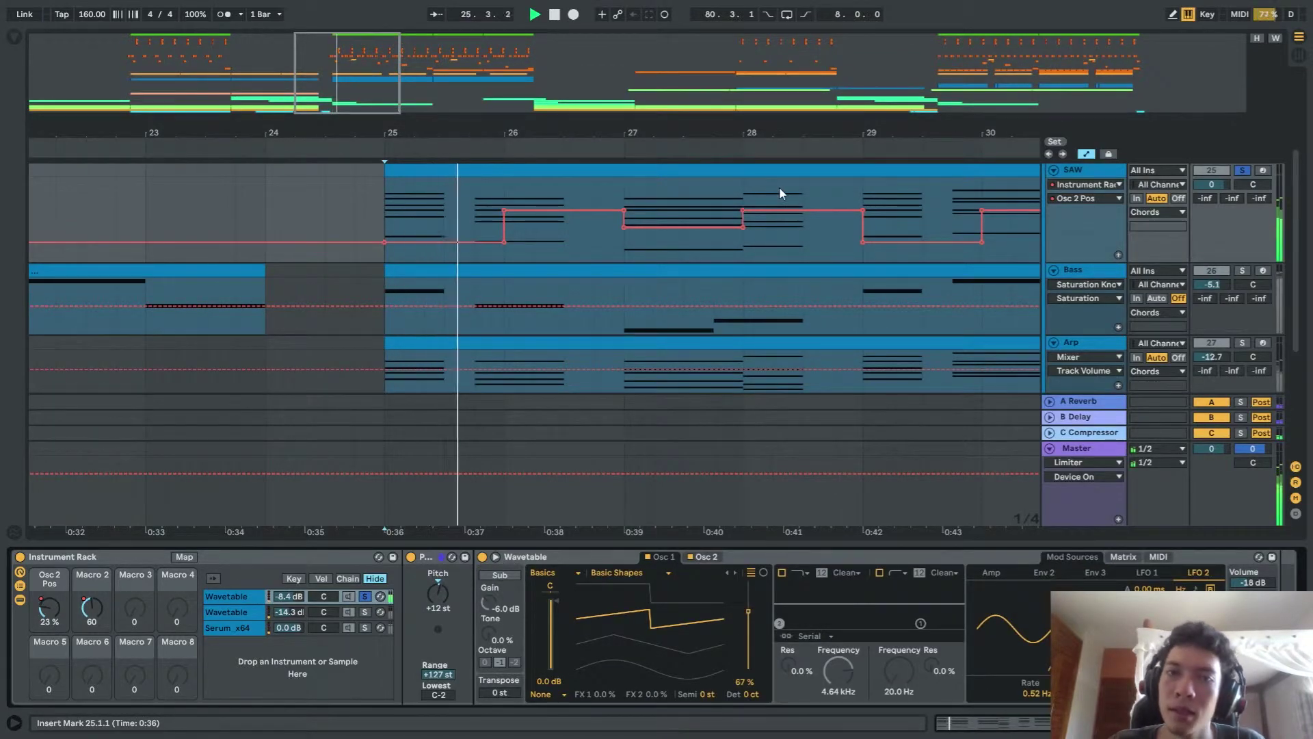
{"action": "left_click", "coordinate": [1243, 170]}
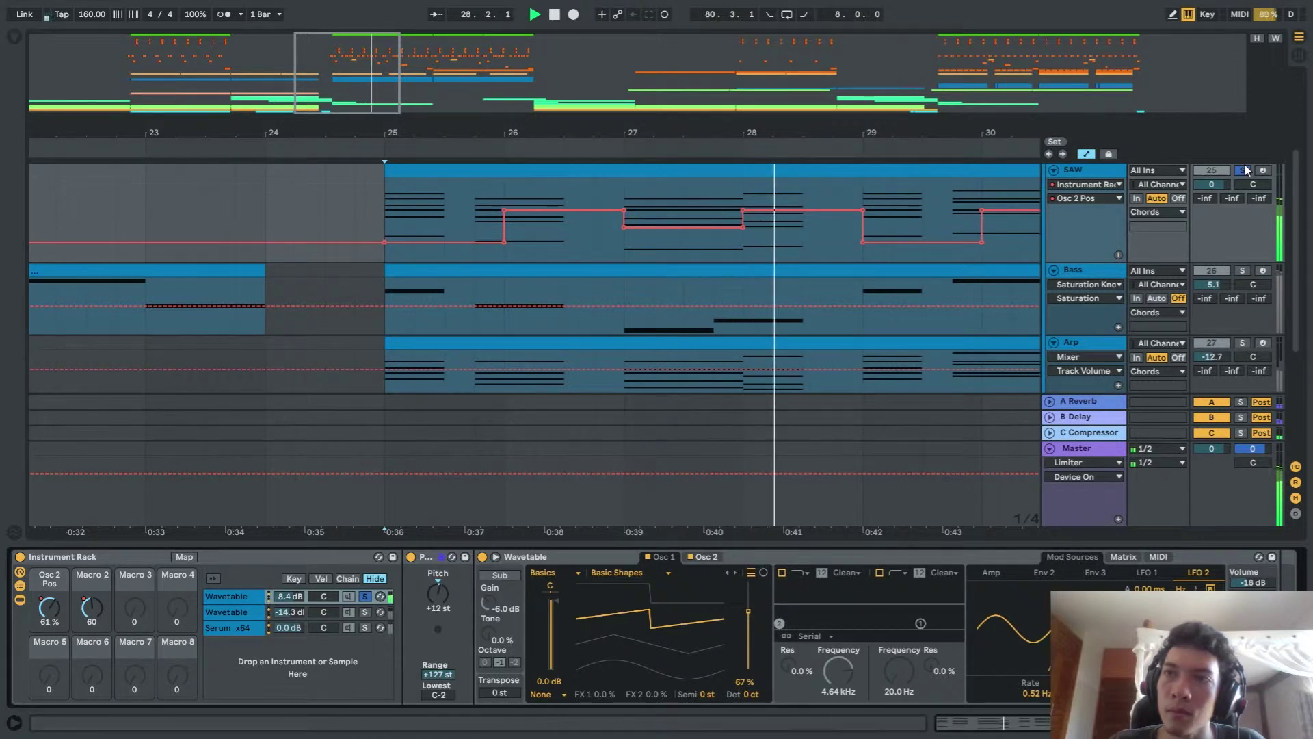
Solo the second Wavetable chain in the SAW rack and play it from 25.1.1
{"action": "left_click", "coordinate": [363, 613]}
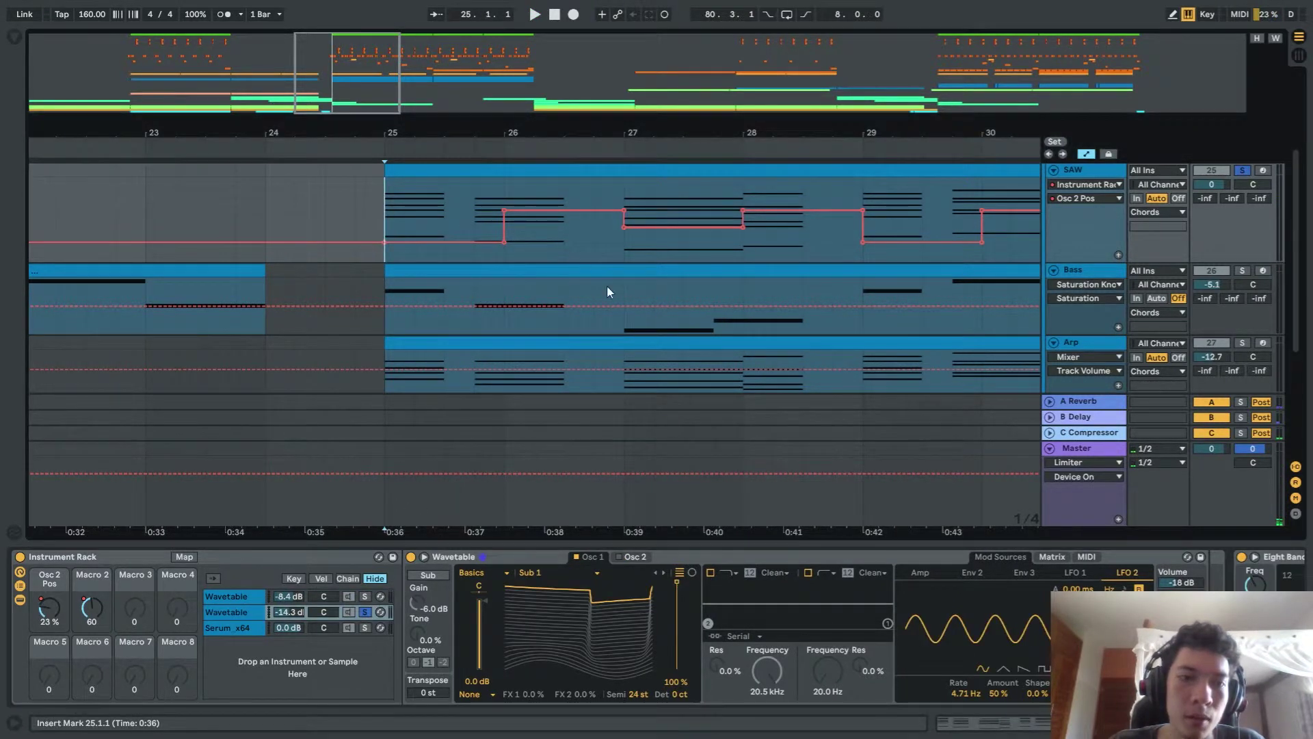
{"action": "key", "text": "space"}
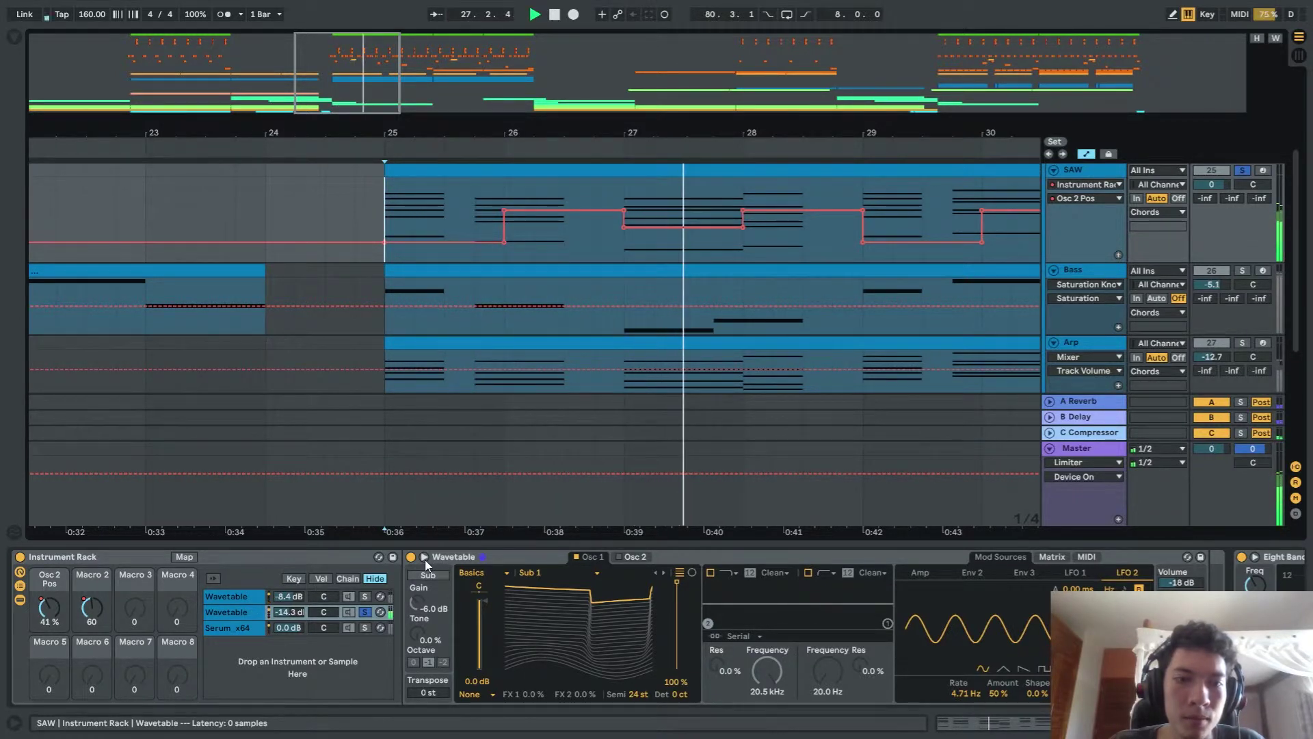
{"action": "key", "text": "space"}
{"action": "key", "text": "space"}
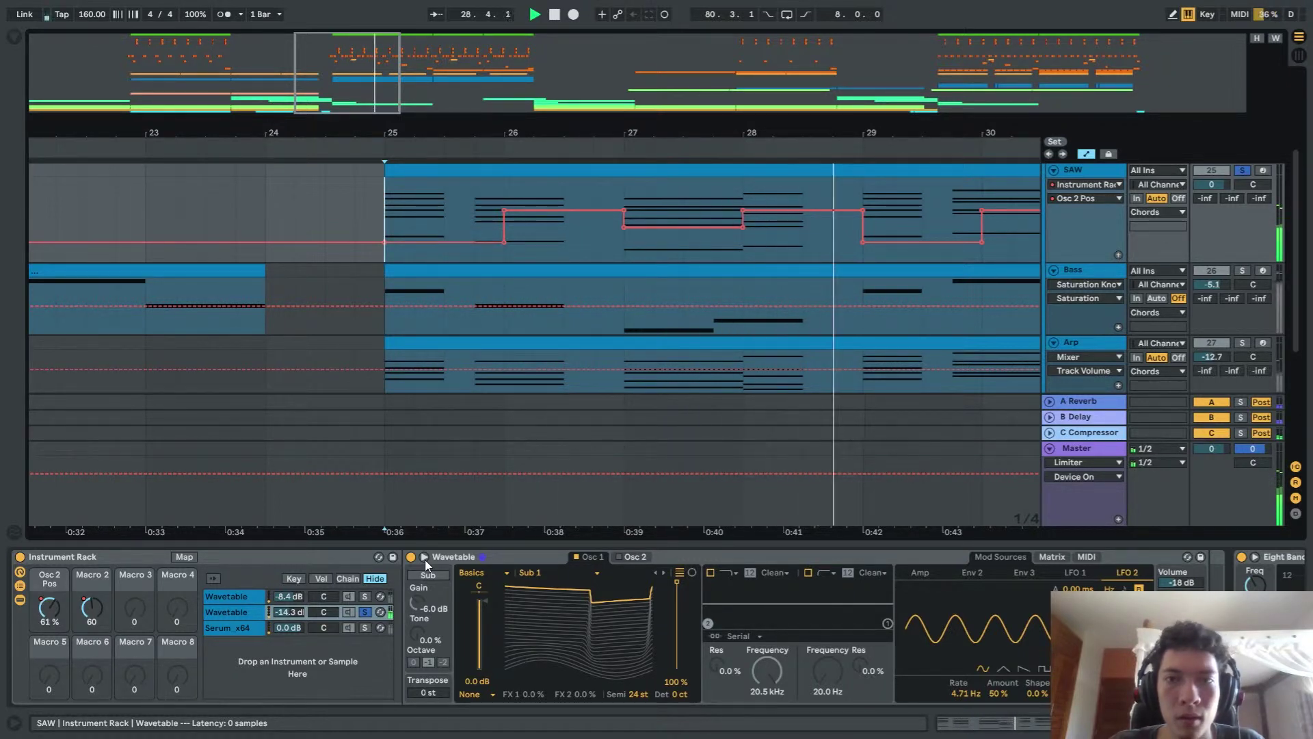
Expand the second Wavetable and examine Osc 1's wavetable category, Sub 1 wavetable and 24 st transposition
{"action": "left_click", "coordinate": [425, 558]}
{"action": "key", "text": "space"}
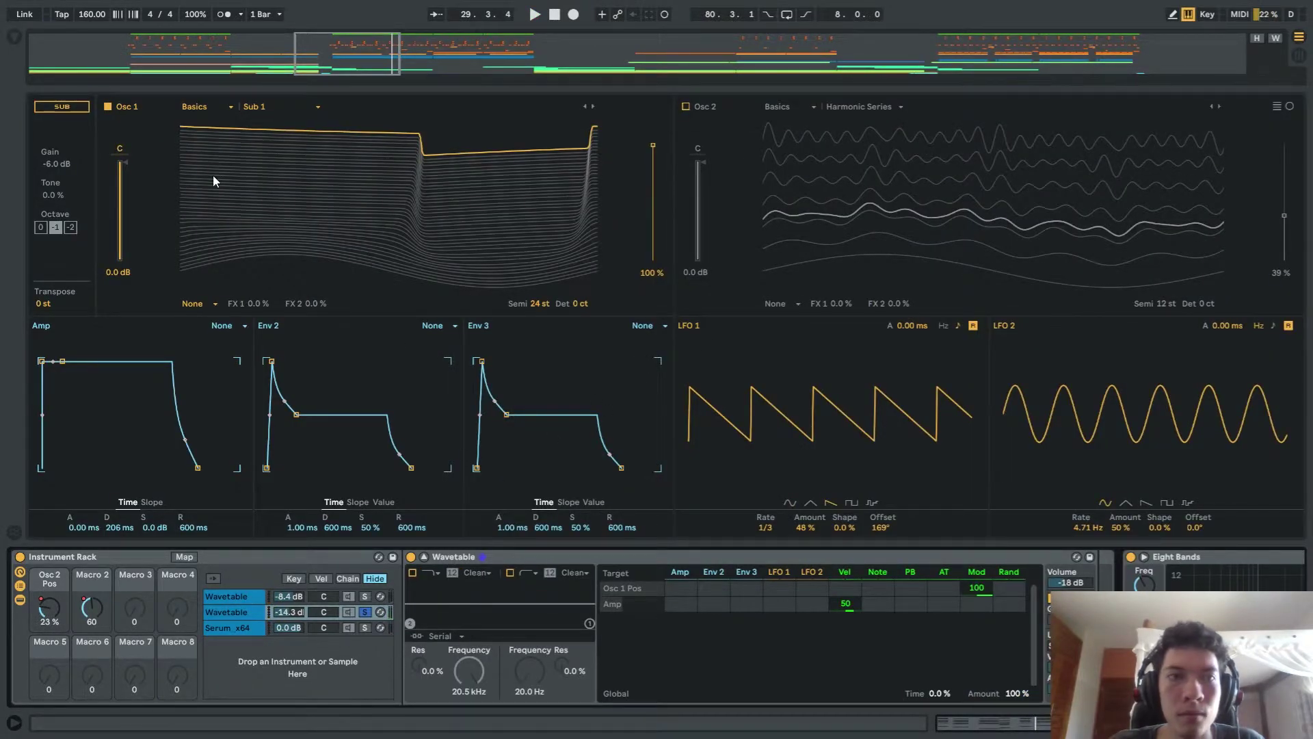
{"action": "left_click", "coordinate": [214, 108]}
{"action": "left_click", "coordinate": [265, 103]}
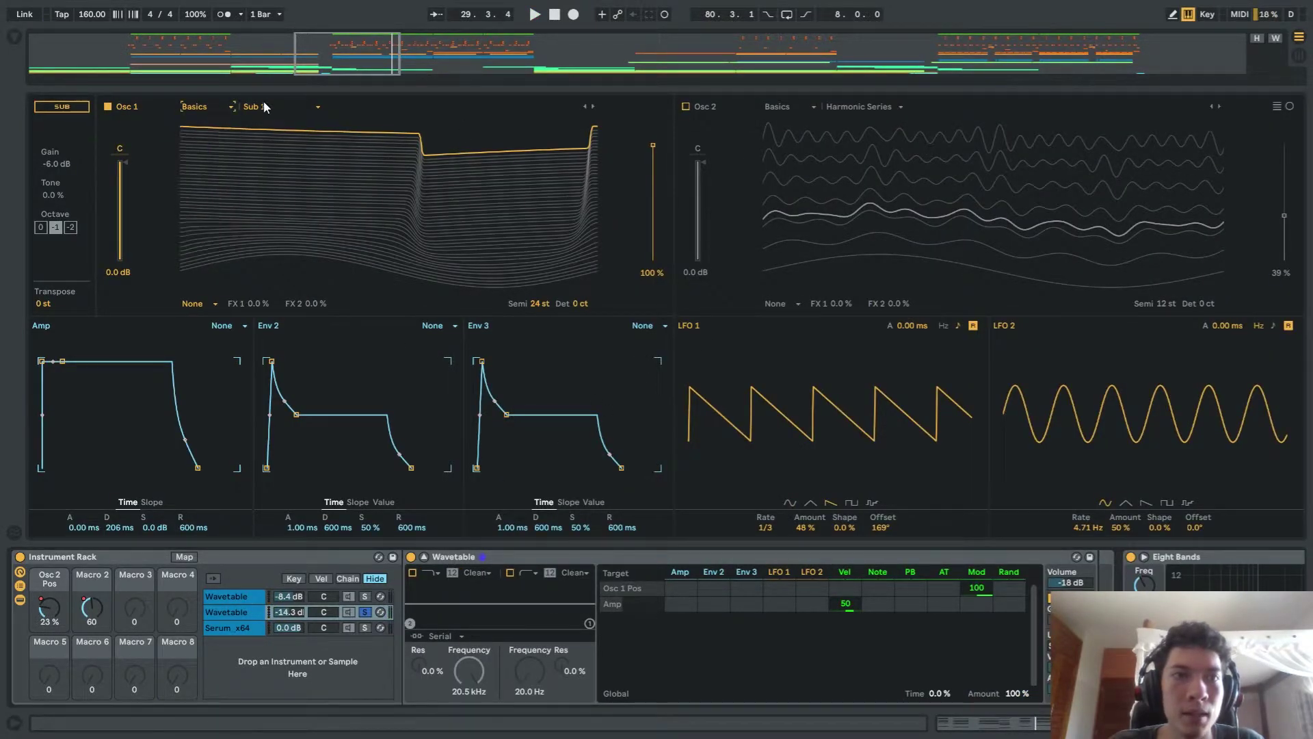
{"action": "left_click", "coordinate": [273, 108]}
{"action": "left_click", "coordinate": [318, 146]}
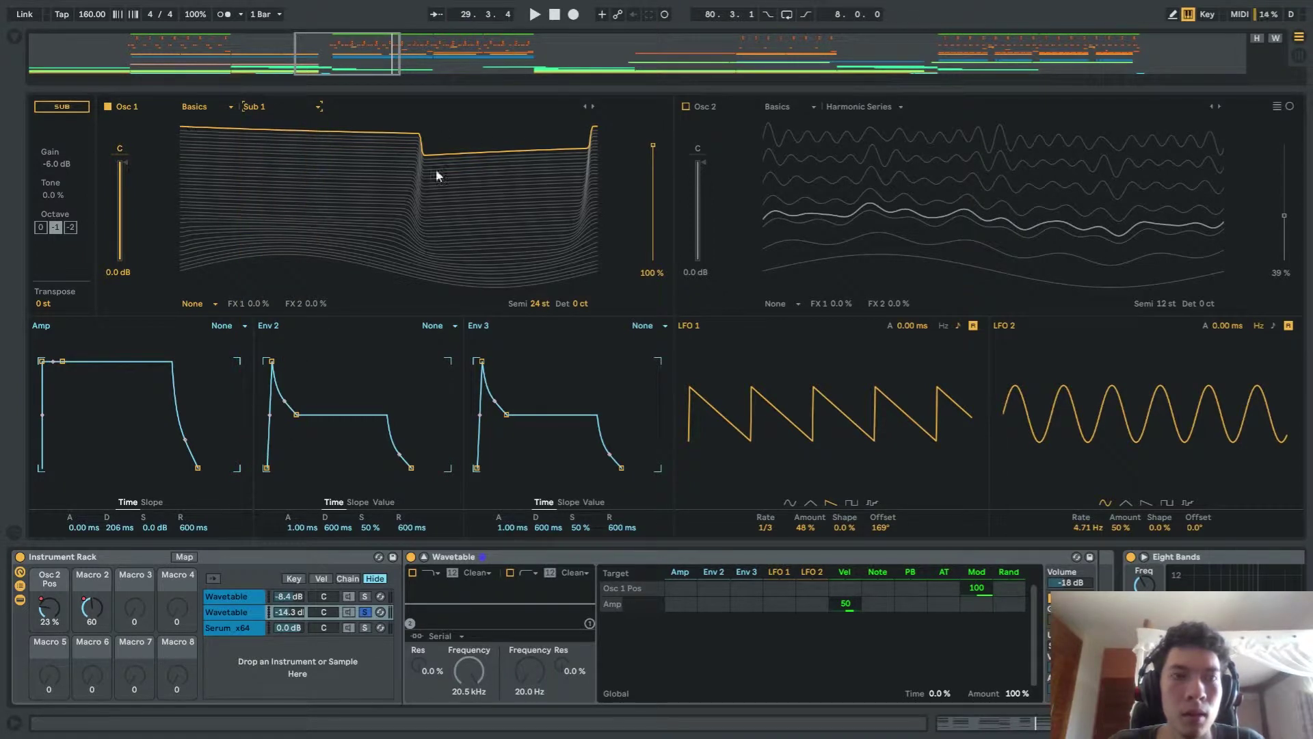
{"action": "left_click", "coordinate": [536, 304]}
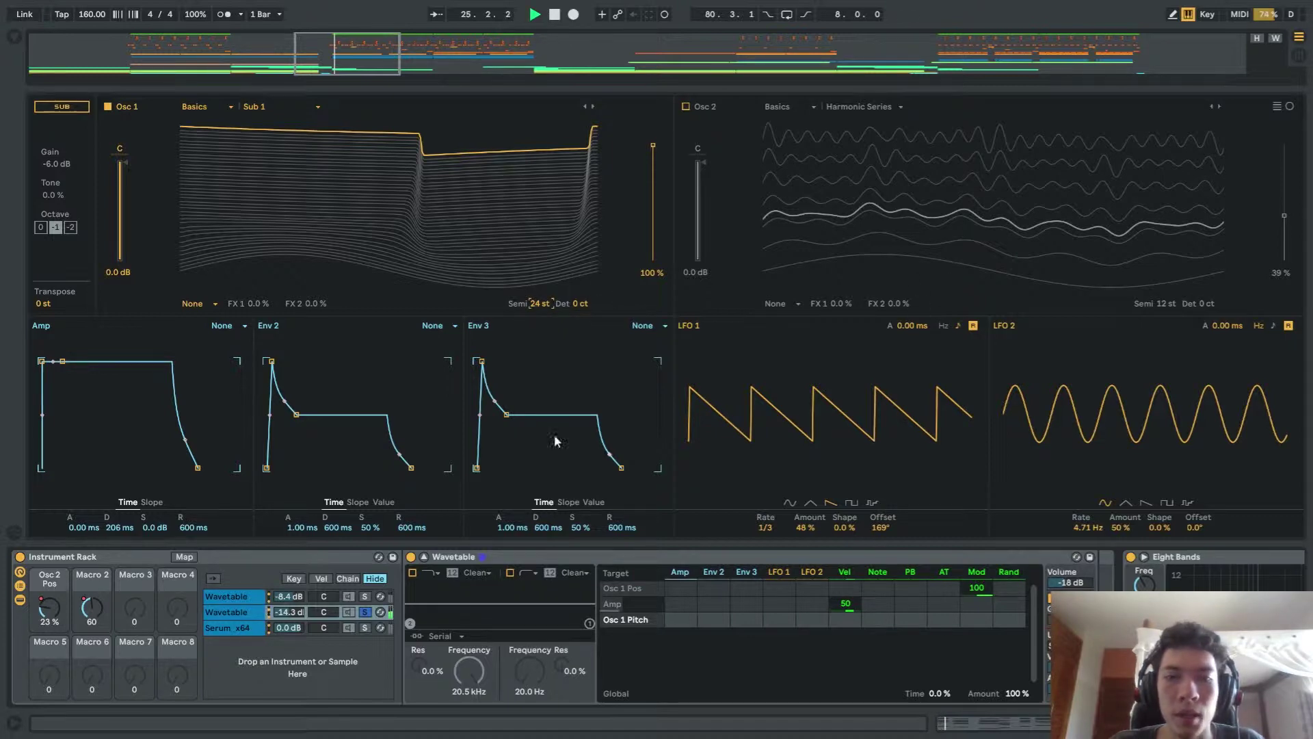
Collapse the Wavetable view and select the Chords group's Gain automation from 25.1.1 to 26.3.1
{"action": "left_click", "coordinate": [424, 556]}
{"action": "scroll", "coordinate": [619, 370], "scroll_direction": "up", "scroll_amount": 3}
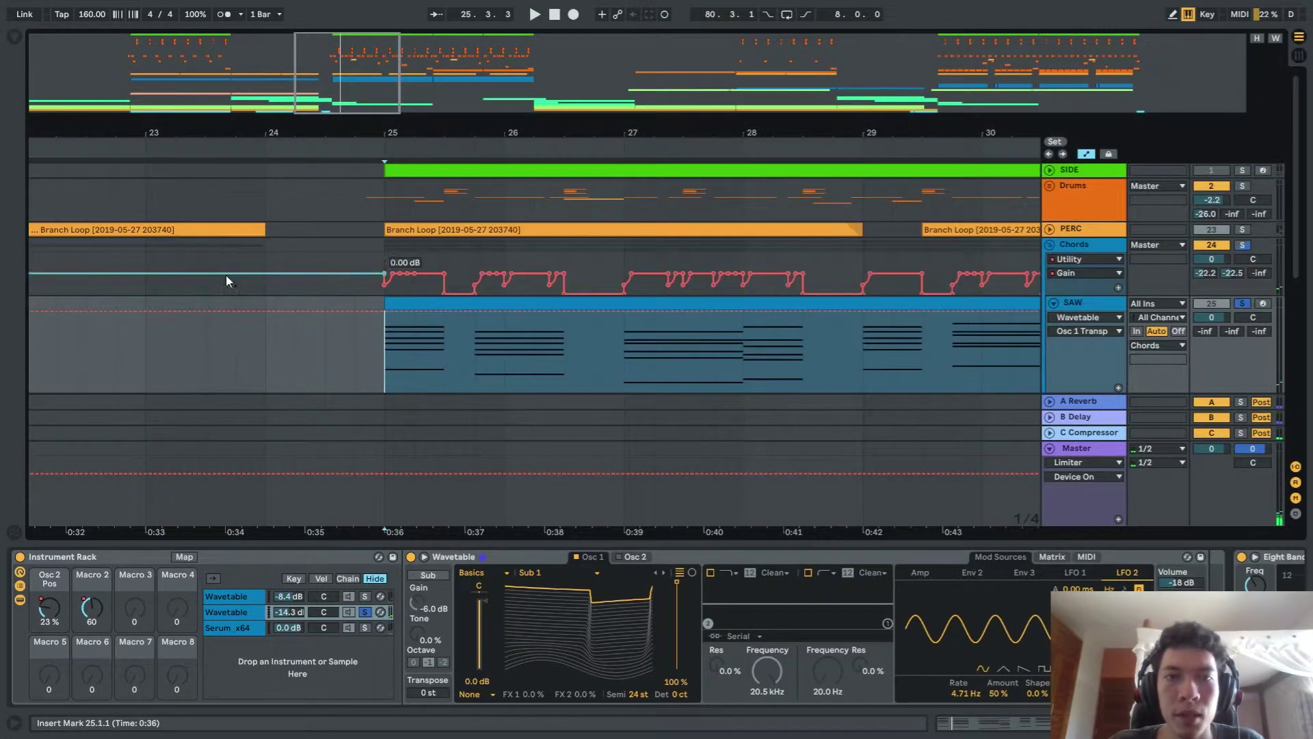
{"action": "left_click_drag", "start_coordinate": [374, 236], "coordinate": [568, 232]}
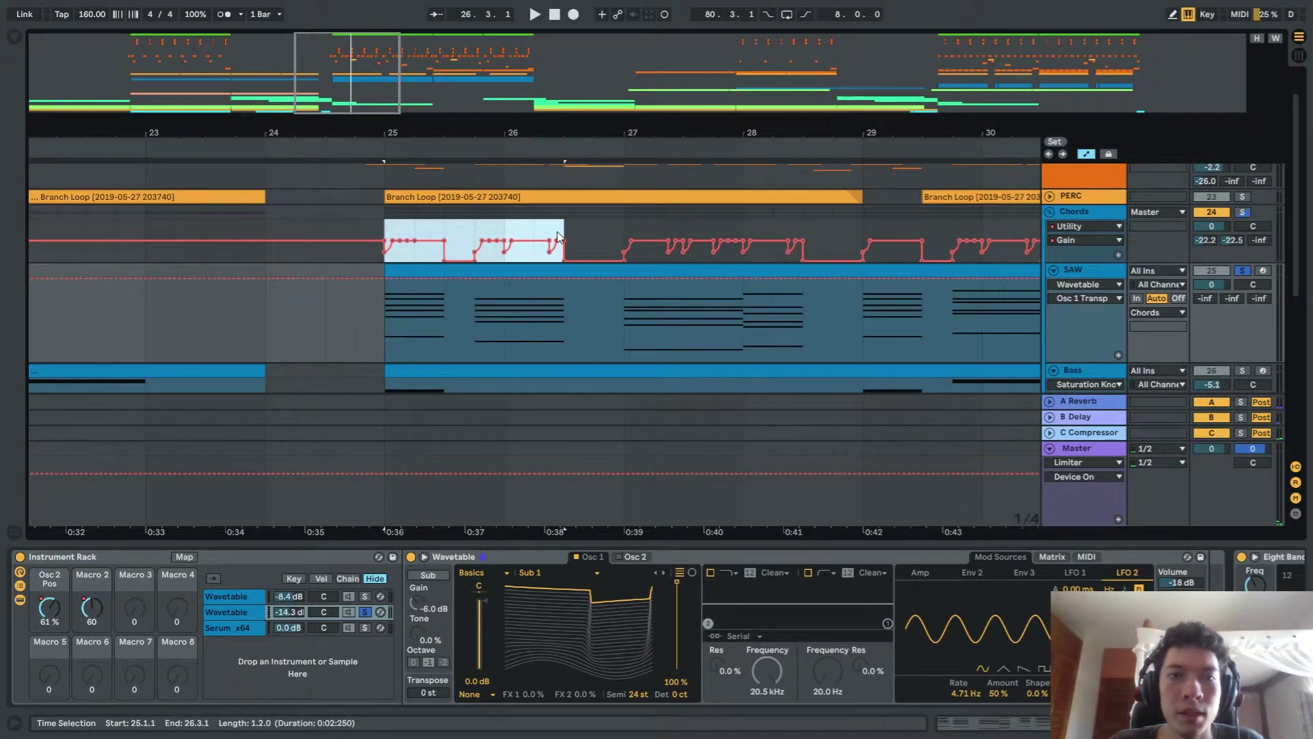
Examine the Utility gain automation on the Chords group across the chord hits in bars 25 and 26
{"action": "left_click", "coordinate": [519, 212]}
{"action": "left_click", "coordinate": [1106, 271]}
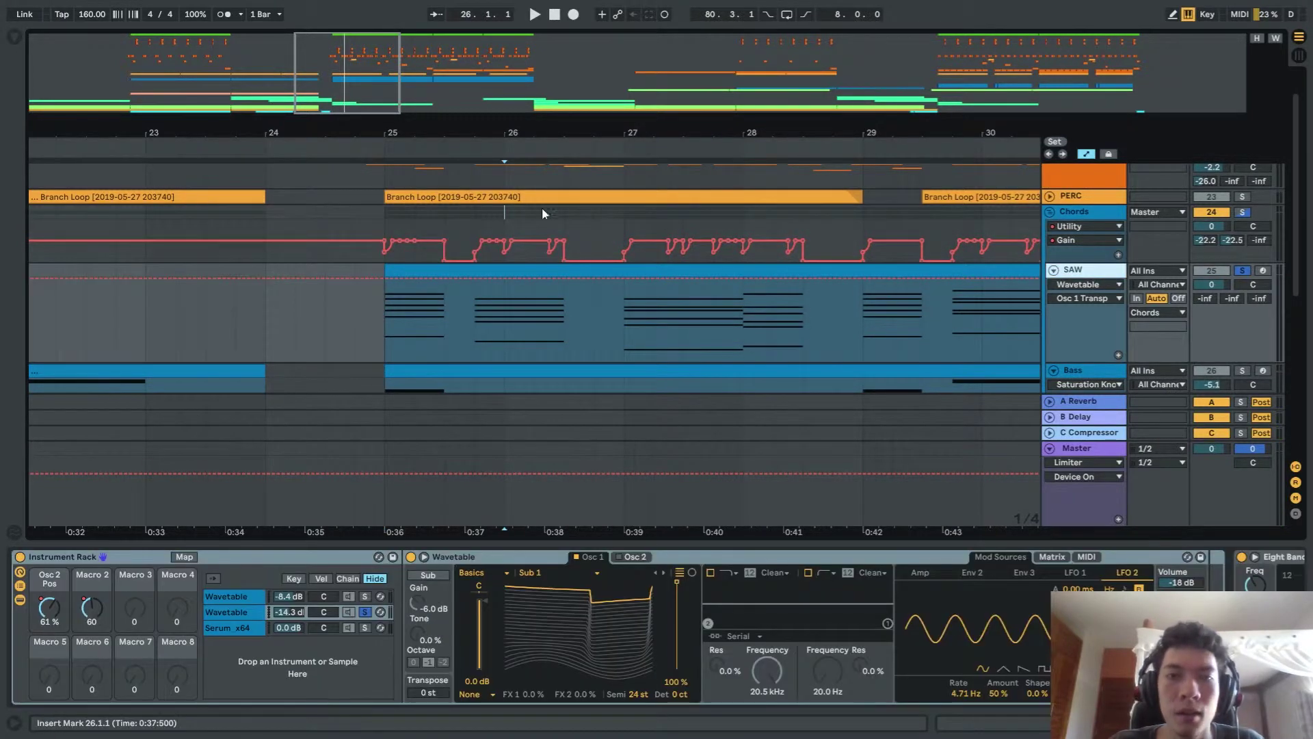
{"action": "scroll", "coordinate": [543, 215], "scroll_direction": "down", "scroll_amount": 1}
{"action": "scroll", "coordinate": [534, 204], "scroll_direction": "up", "scroll_amount": 2}
{"action": "left_click", "coordinate": [485, 191]}
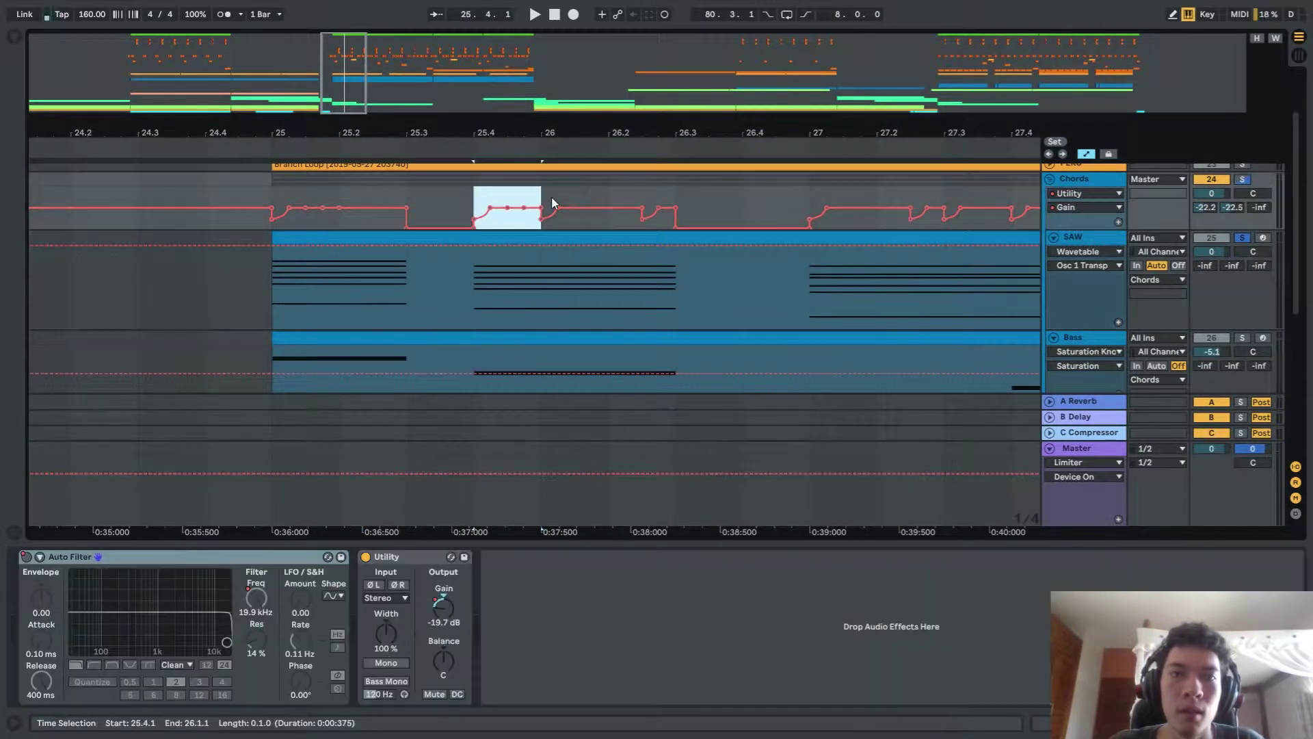
{"action": "left_click_drag", "start_coordinate": [552, 192], "coordinate": [673, 191]}
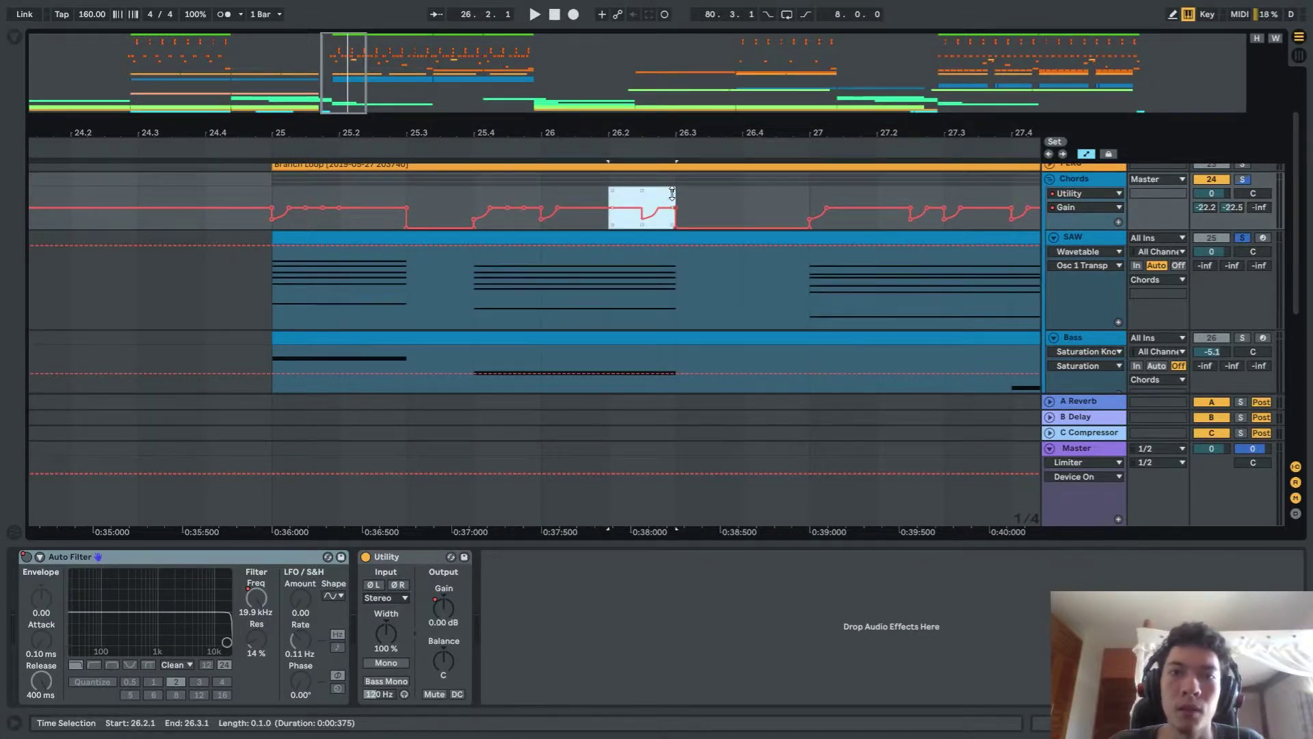
{"action": "scroll", "coordinate": [525, 178], "scroll_direction": "down", "scroll_amount": 1}
{"action": "scroll", "coordinate": [512, 187], "scroll_direction": "down", "scroll_amount": 3}
{"action": "scroll", "coordinate": [512, 187], "scroll_direction": "up", "scroll_amount": 1}
{"action": "left_click_drag", "start_coordinate": [502, 191], "coordinate": [553, 193]}
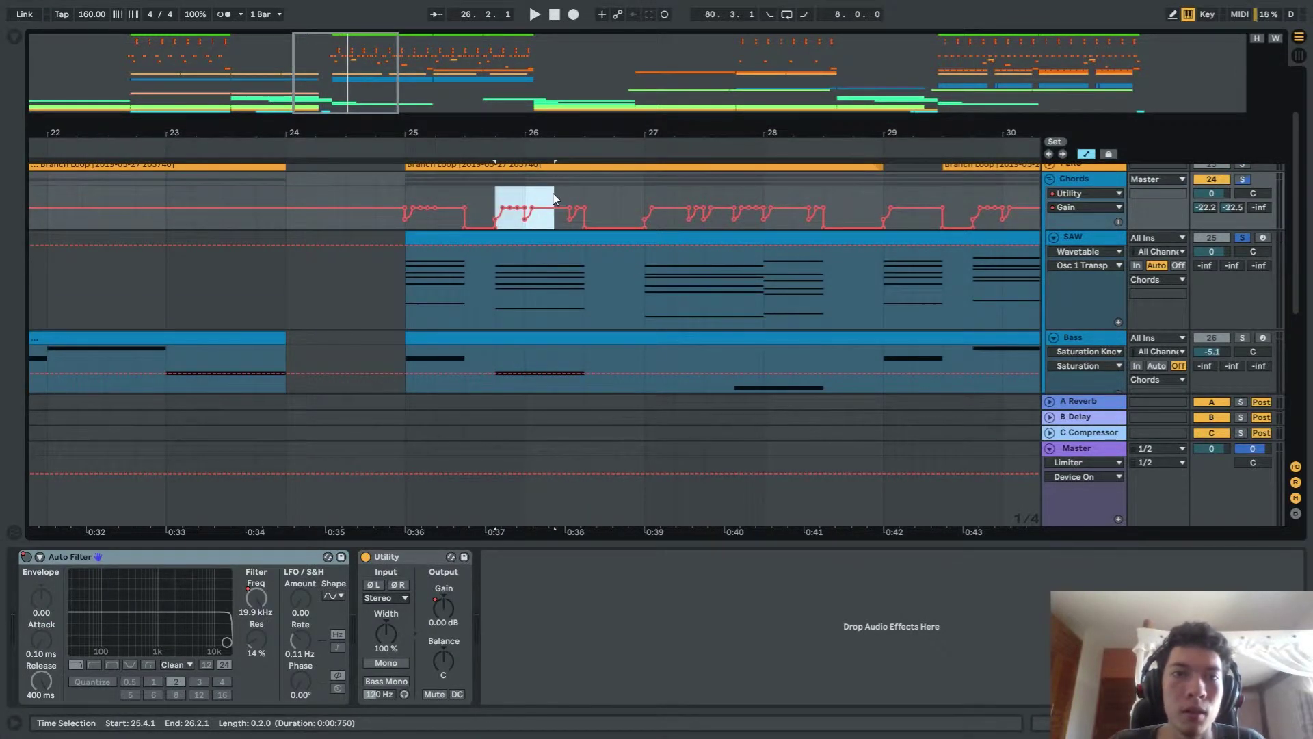
{"action": "scroll", "coordinate": [520, 198], "scroll_direction": "up", "scroll_amount": 1}
{"action": "left_click_drag", "start_coordinate": [406, 208], "coordinate": [467, 214]}
Solo the Serum_x64 chain in the SAW track's Instrument Rack
{"action": "left_click", "coordinate": [1073, 257]}
{"action": "scroll", "coordinate": [1072, 284], "scroll_direction": "down", "scroll_amount": 5}
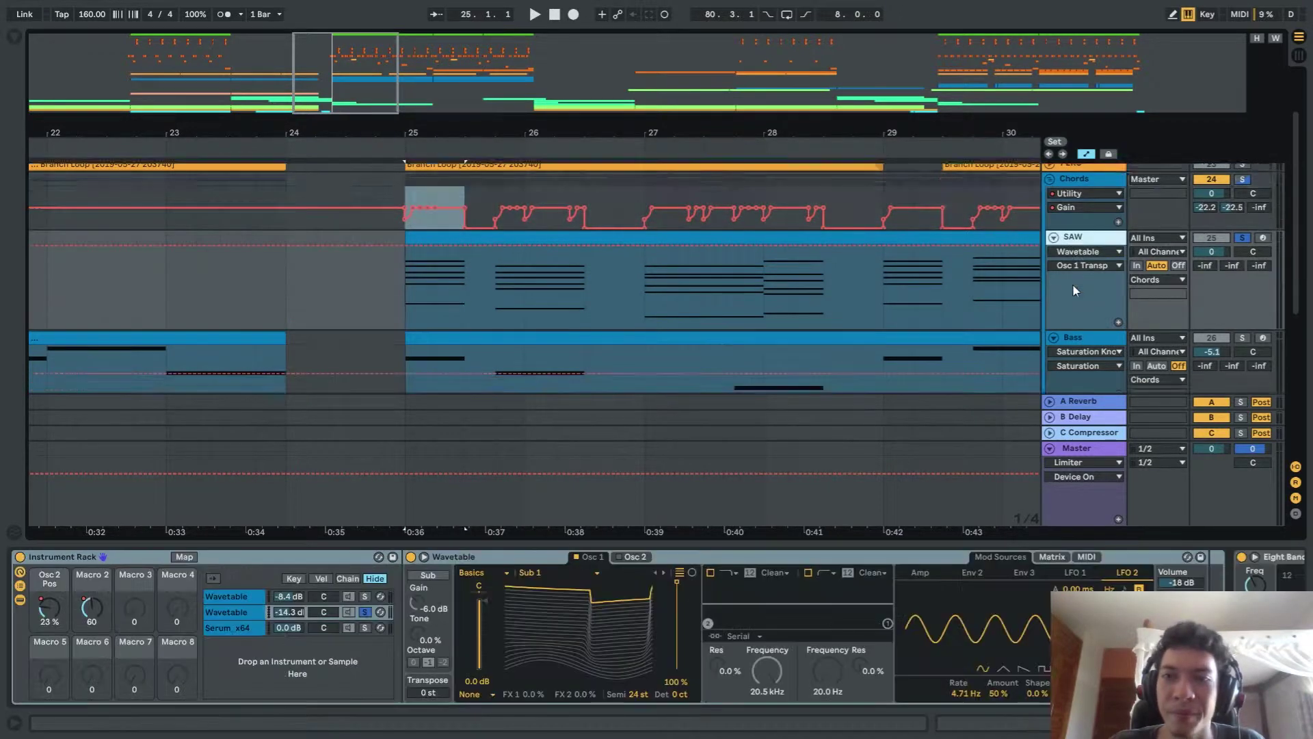
{"action": "left_click", "coordinate": [364, 626]}
{"action": "scroll", "coordinate": [793, 253], "scroll_direction": "up", "scroll_amount": 1}
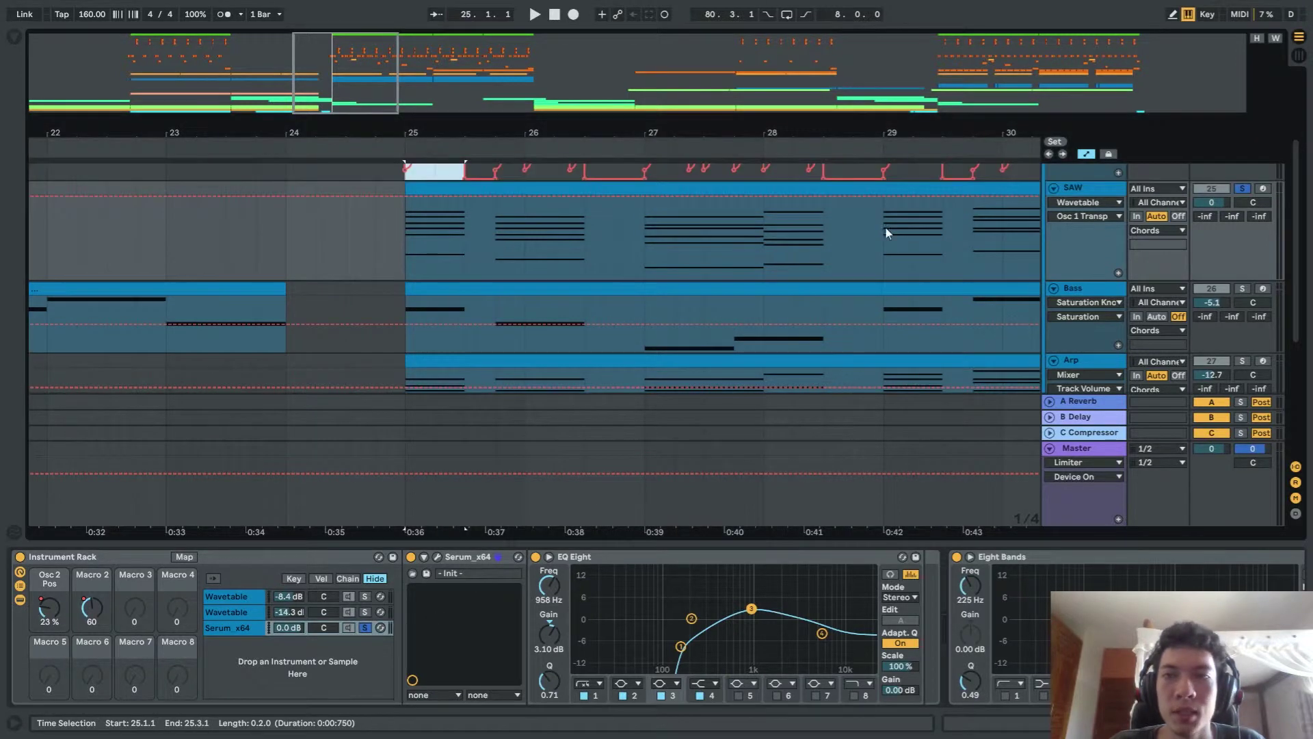
{"action": "left_click", "coordinate": [1119, 191]}
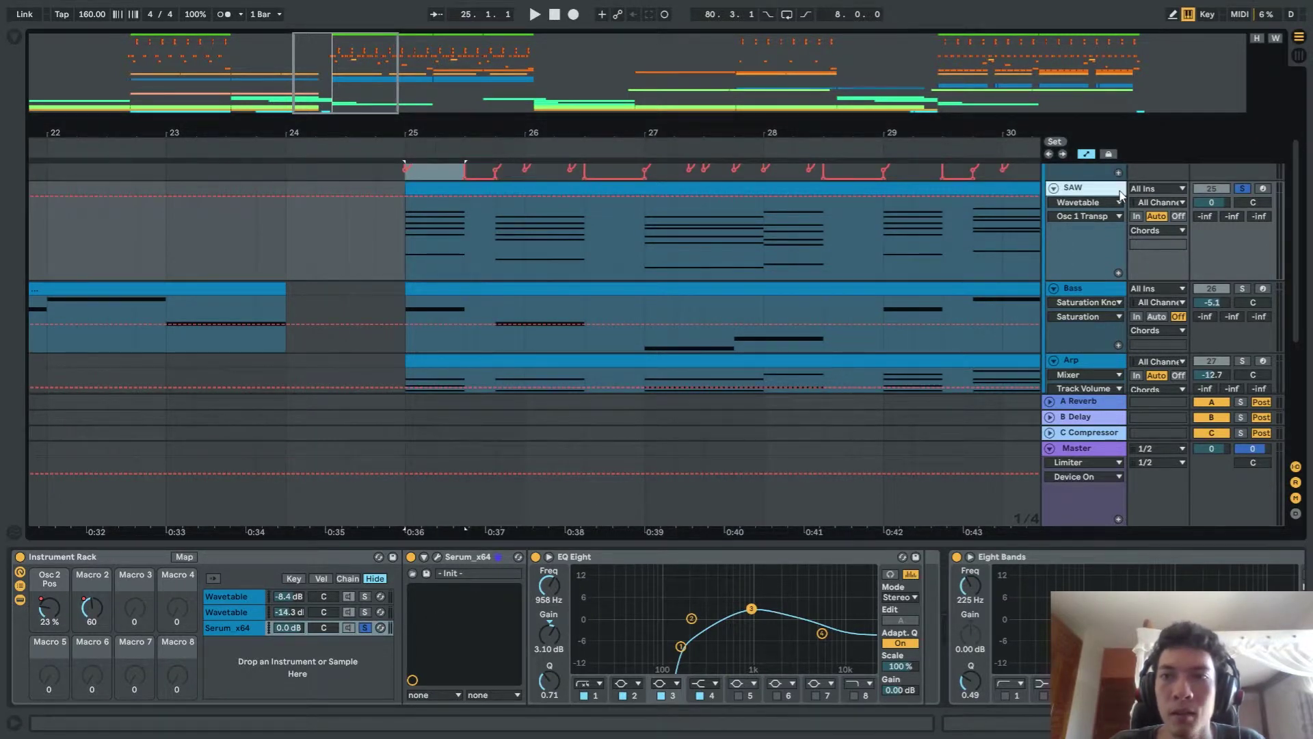
Play the soloed Serum layer of the SAW track from bar 25 and stop after a few bars
{"action": "key", "text": "space"}
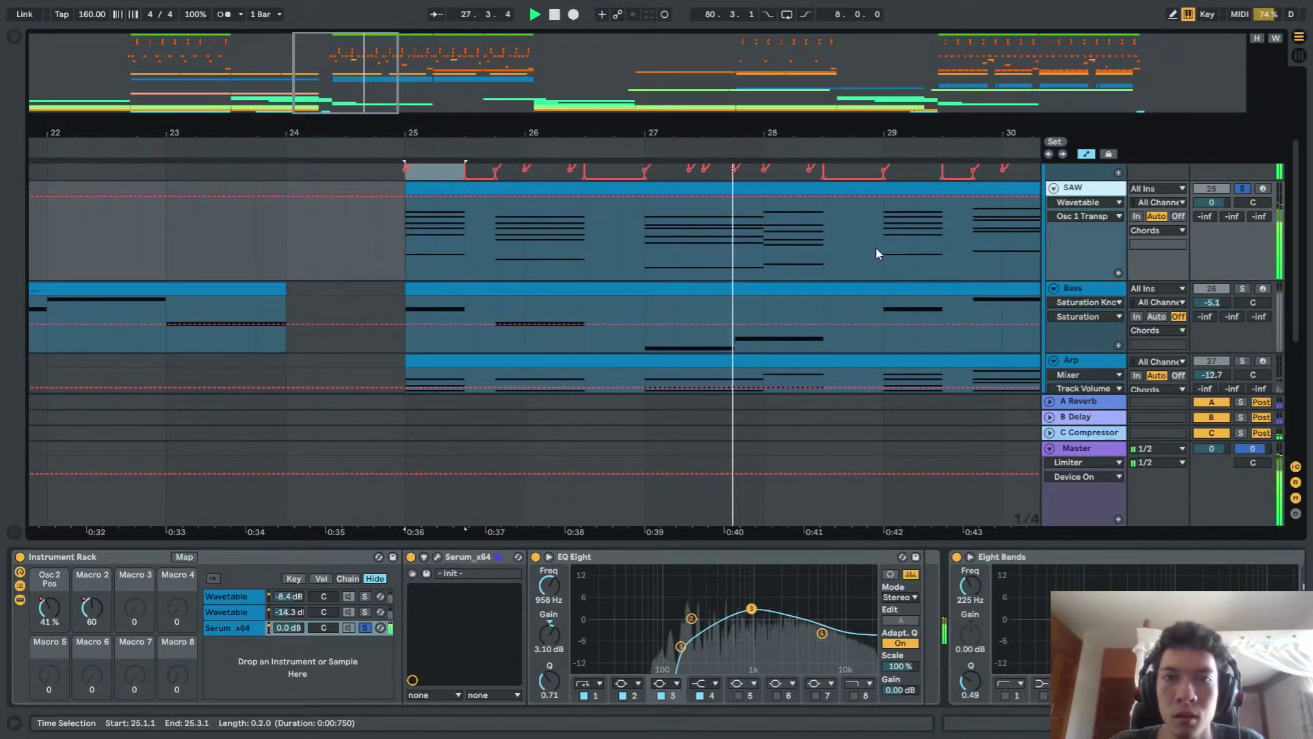
{"action": "scroll", "coordinate": [876, 248], "scroll_direction": "right", "scroll_amount": 1}
{"action": "scroll", "coordinate": [876, 248], "scroll_direction": "down", "scroll_amount": 1}
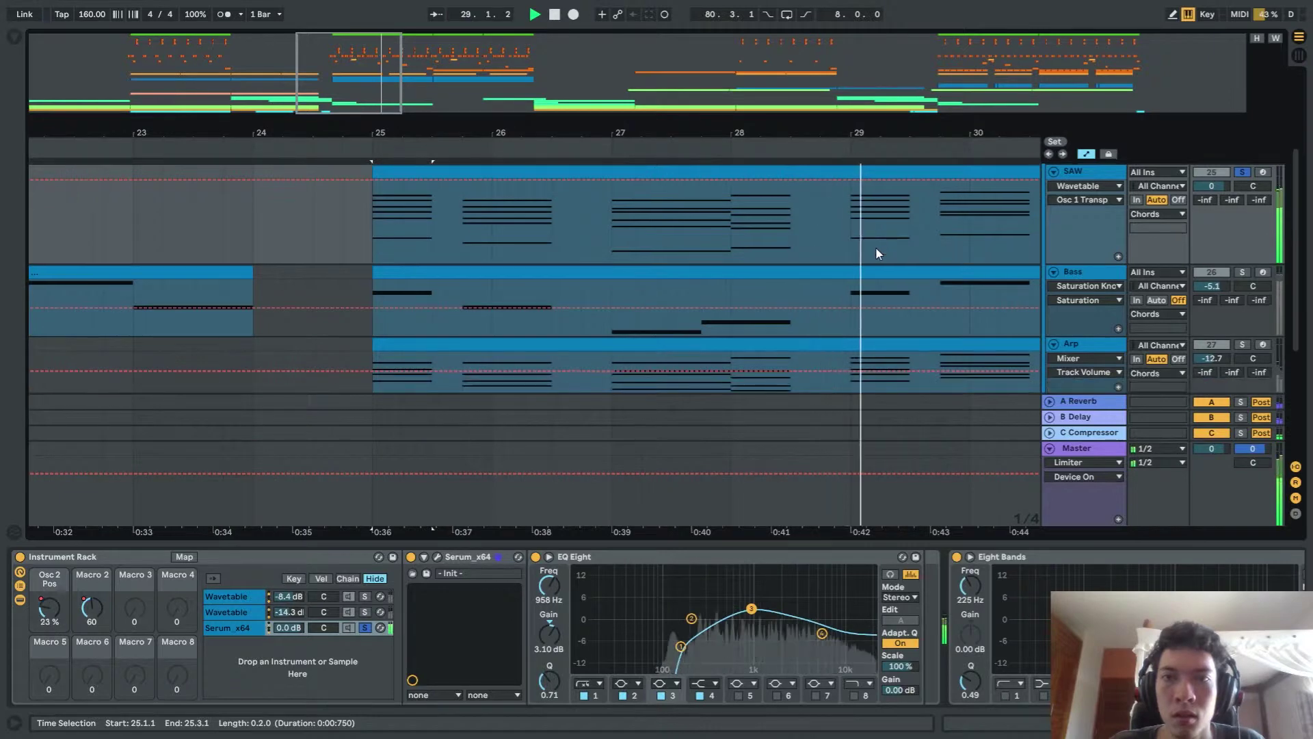
{"action": "scroll", "coordinate": [876, 248], "scroll_direction": "right", "scroll_amount": 1}
{"action": "scroll", "coordinate": [876, 248], "scroll_direction": "down", "scroll_amount": 3}
{"action": "key", "text": "space"}
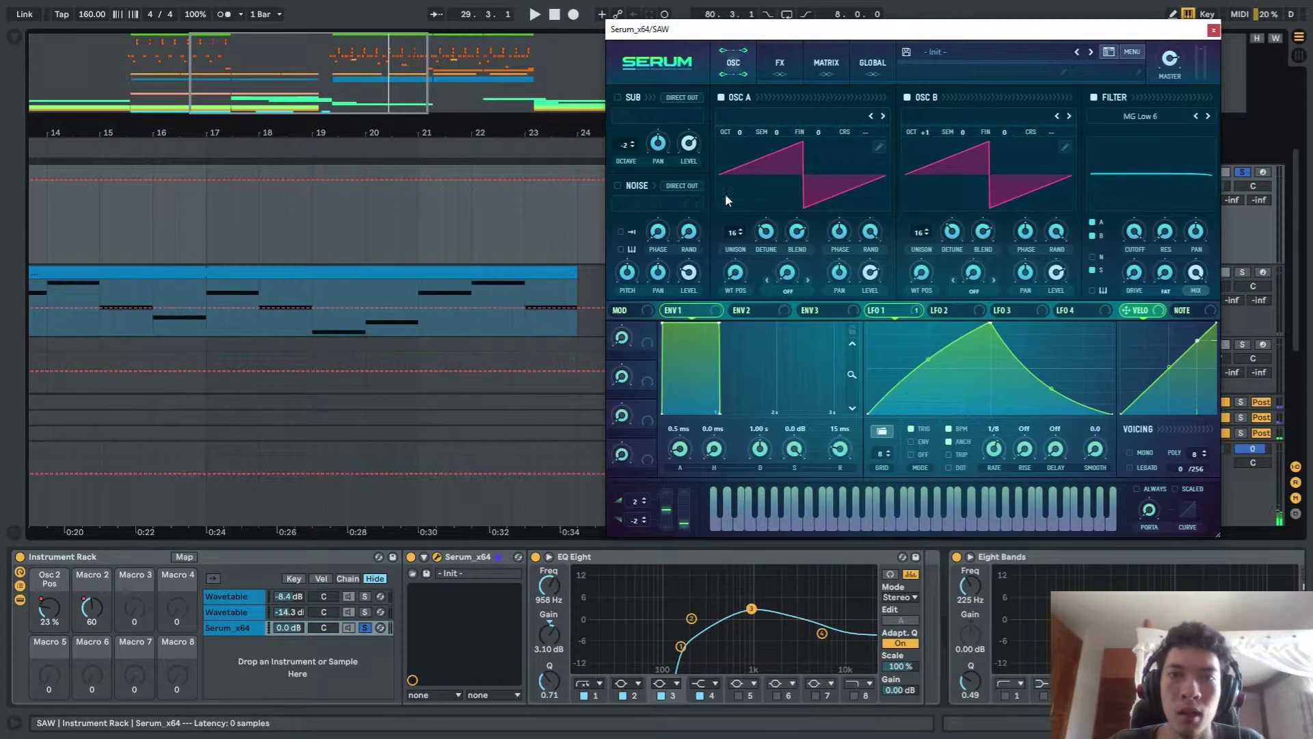
Place the Serum window over the middle of the arrangement and view its effects and oscillator pages
{"action": "left_click_drag", "start_coordinate": [863, 27], "coordinate": [618, 64]}
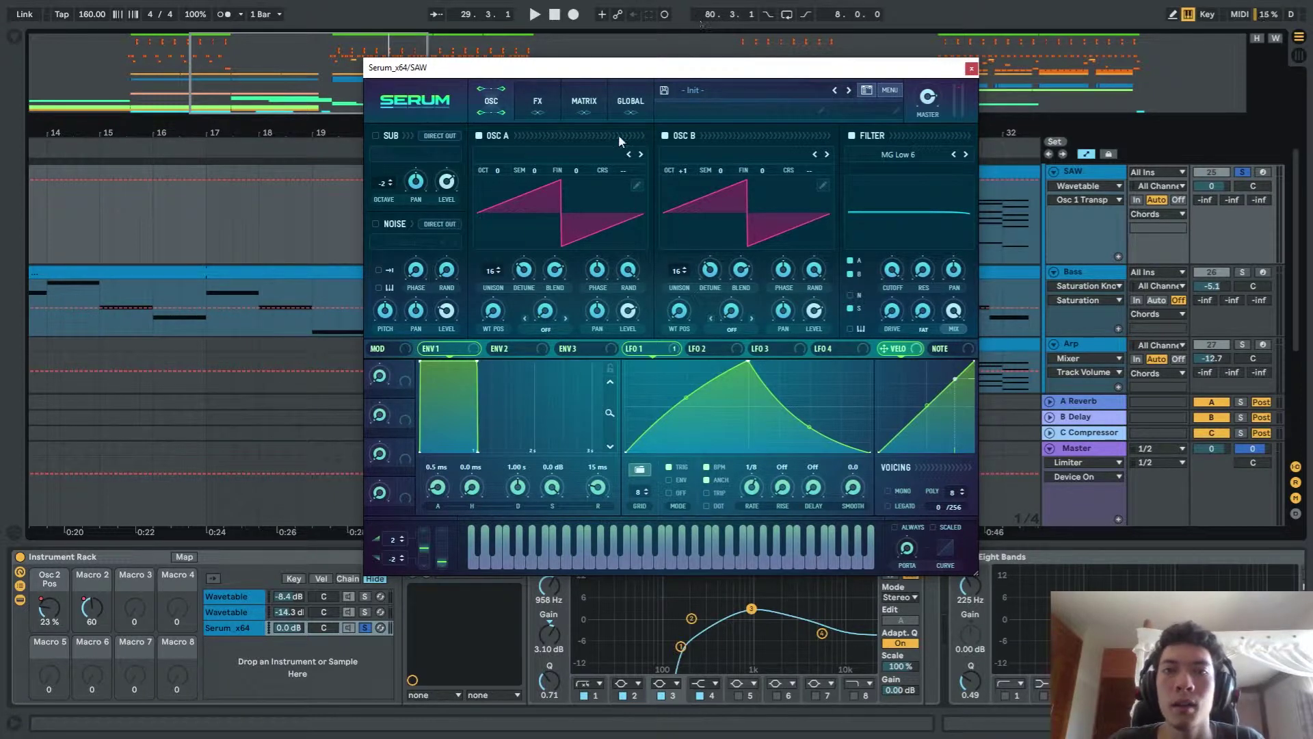
{"action": "left_click_drag", "start_coordinate": [675, 71], "coordinate": [633, 78]}
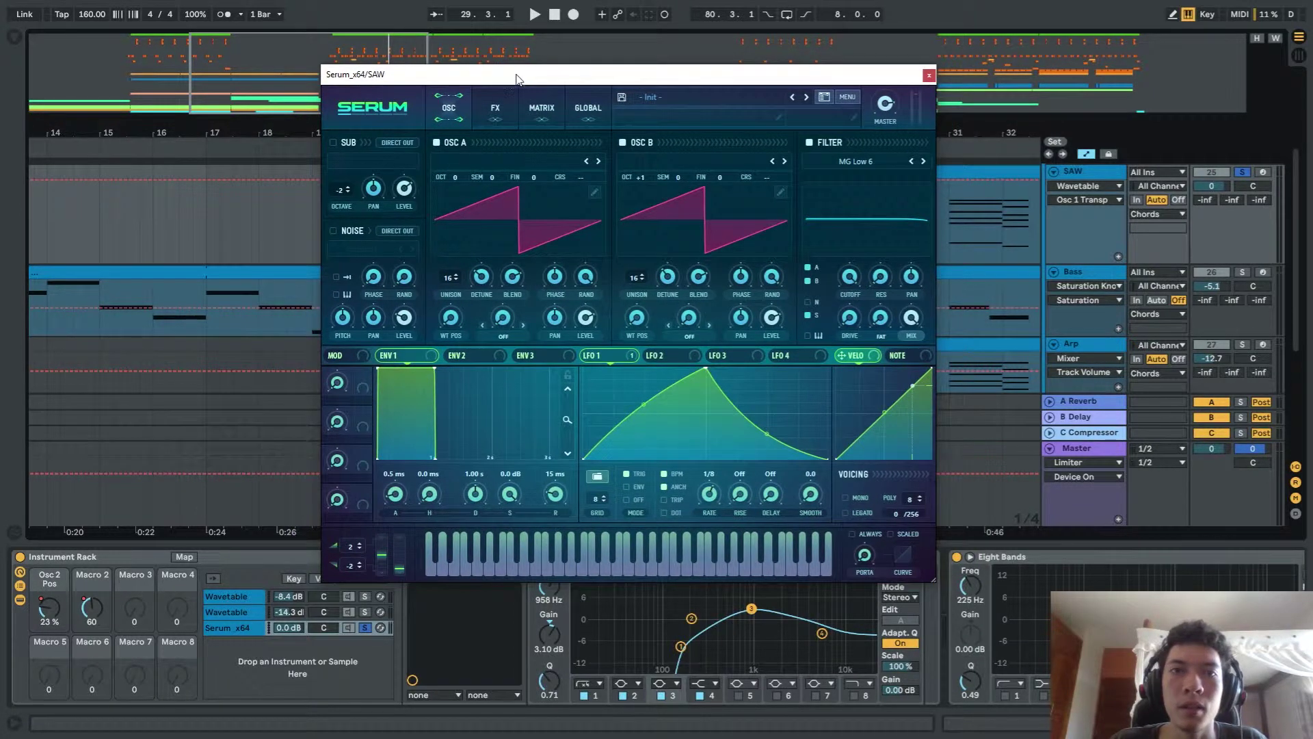
{"action": "left_click_drag", "start_coordinate": [537, 78], "coordinate": [646, 63]}
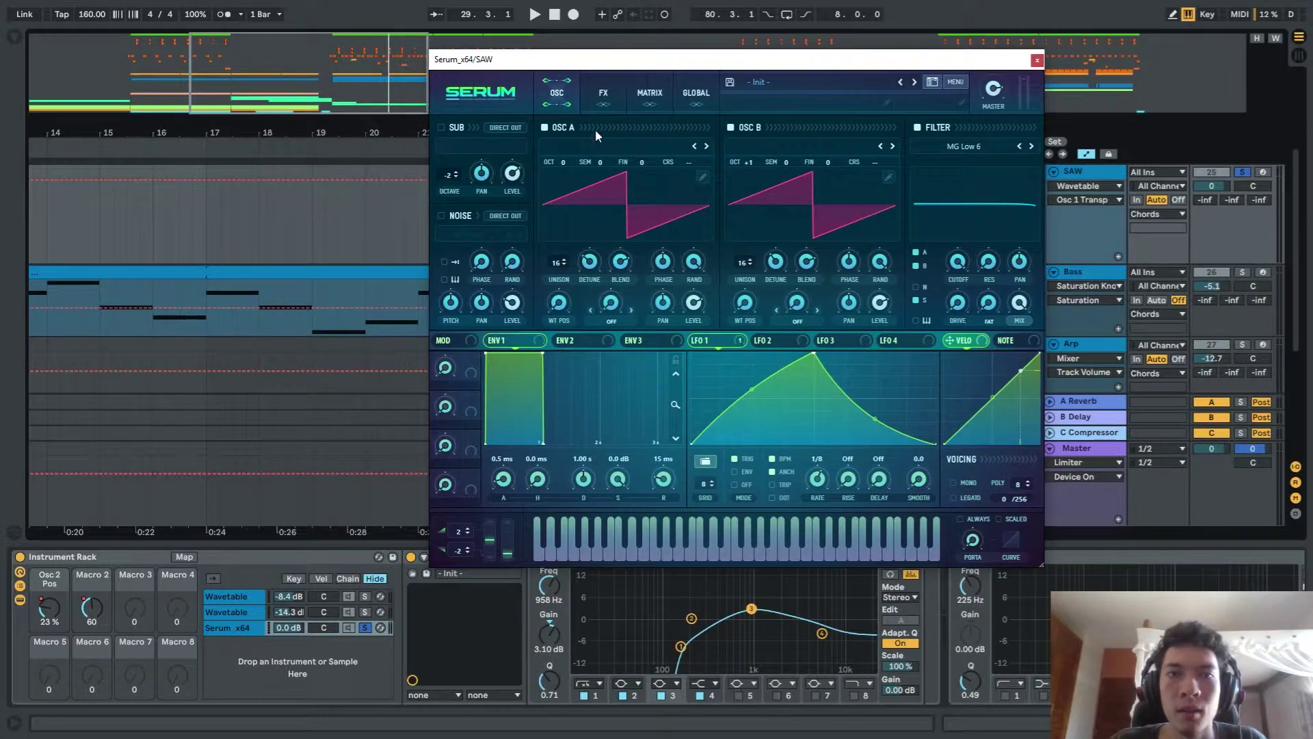
{"action": "left_click", "coordinate": [601, 92]}
{"action": "left_click", "coordinate": [558, 93]}
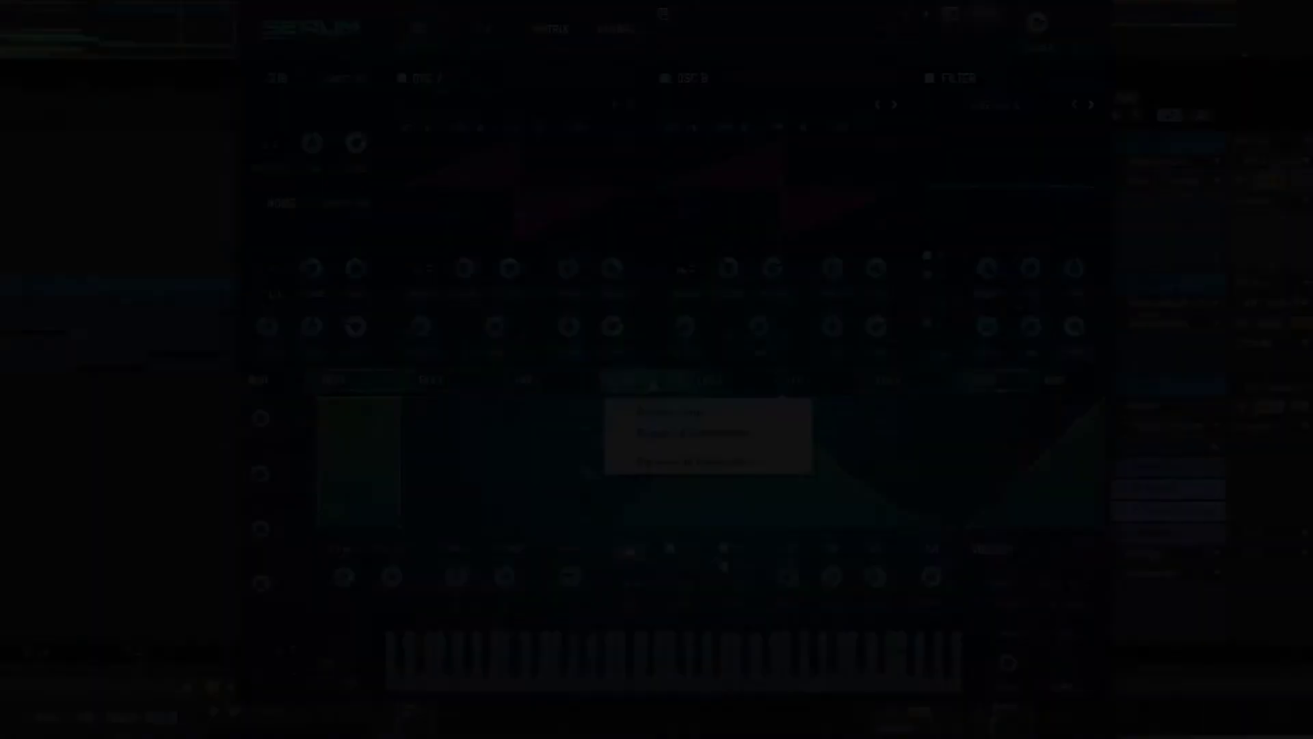
Inspect LFO 1's modulation assignments and review its routing to Amp. in Serum's modulation matrix
{"action": "right_click", "coordinate": [711, 347]}
{"action": "left_click", "coordinate": [631, 389]}
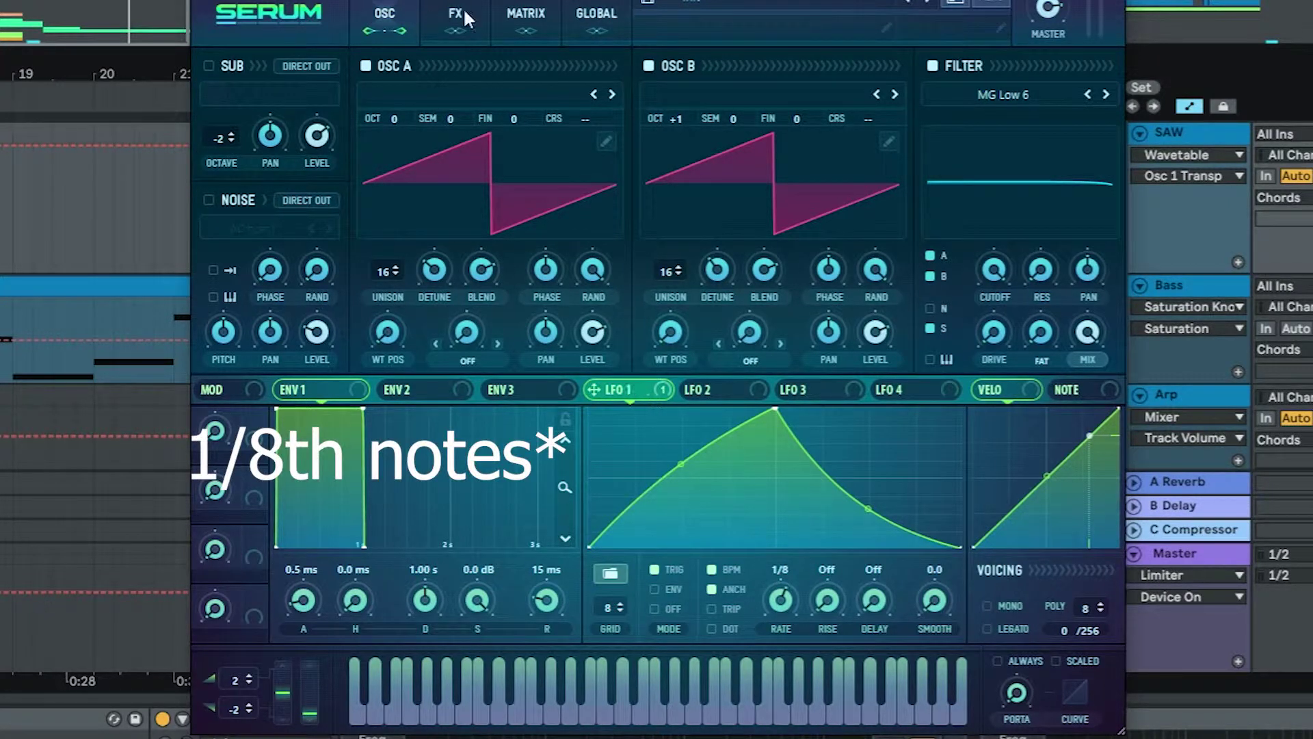
{"action": "left_click", "coordinate": [526, 20]}
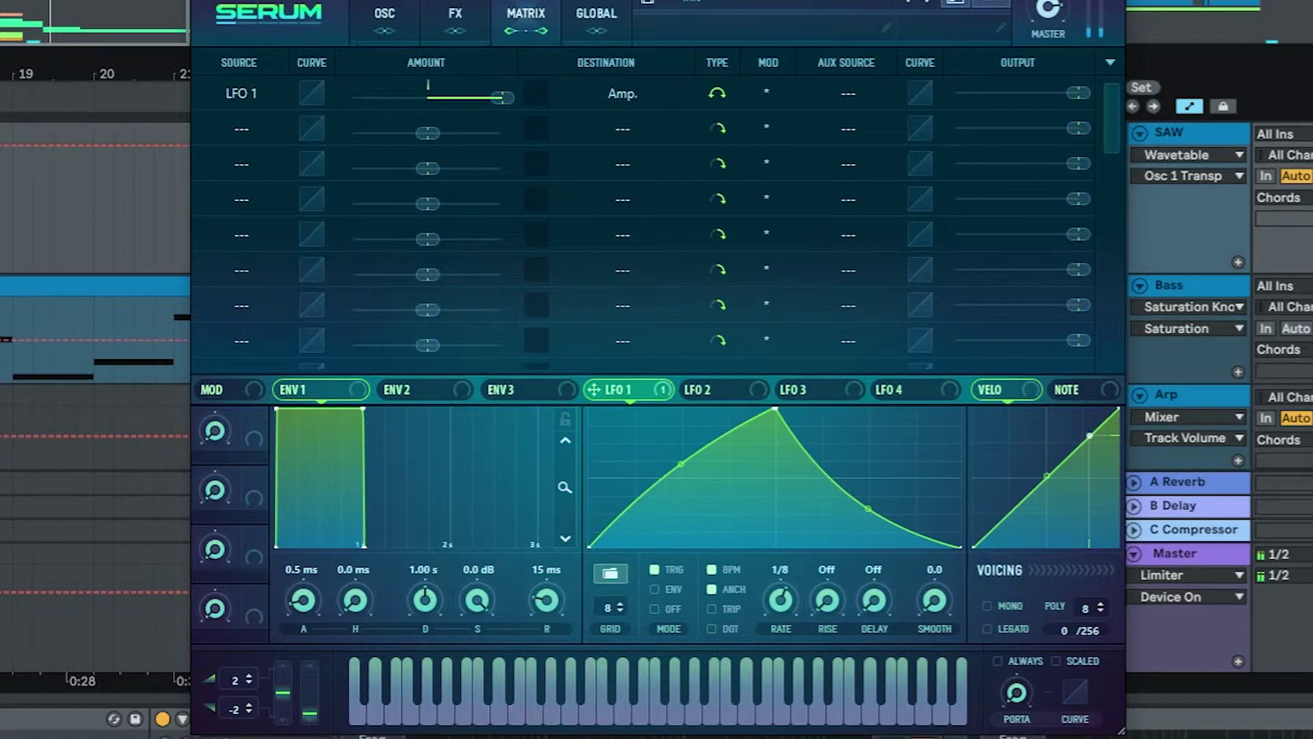
Review Serum's effects rack, checking the Hyper mix and the compressor gain, and return to the oscillator page
{"action": "left_click", "coordinate": [452, 18]}
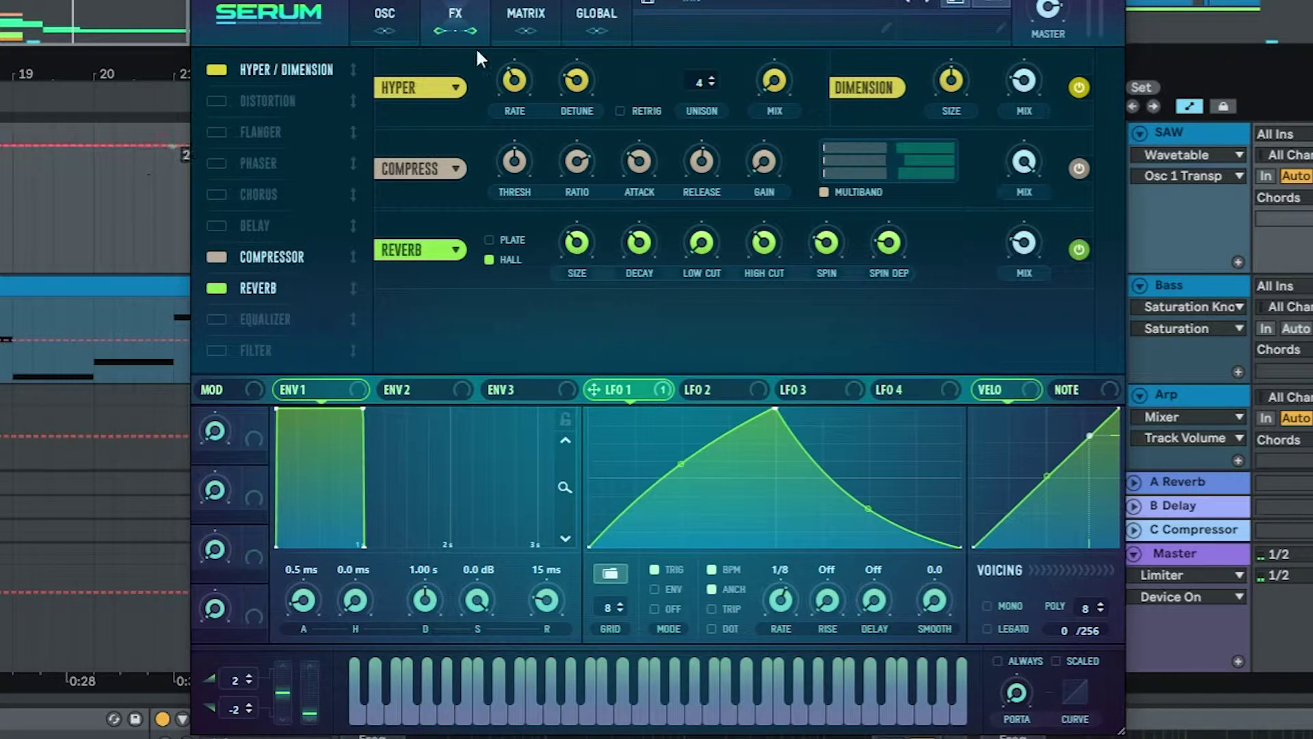
{"action": "left_click", "coordinate": [768, 90]}
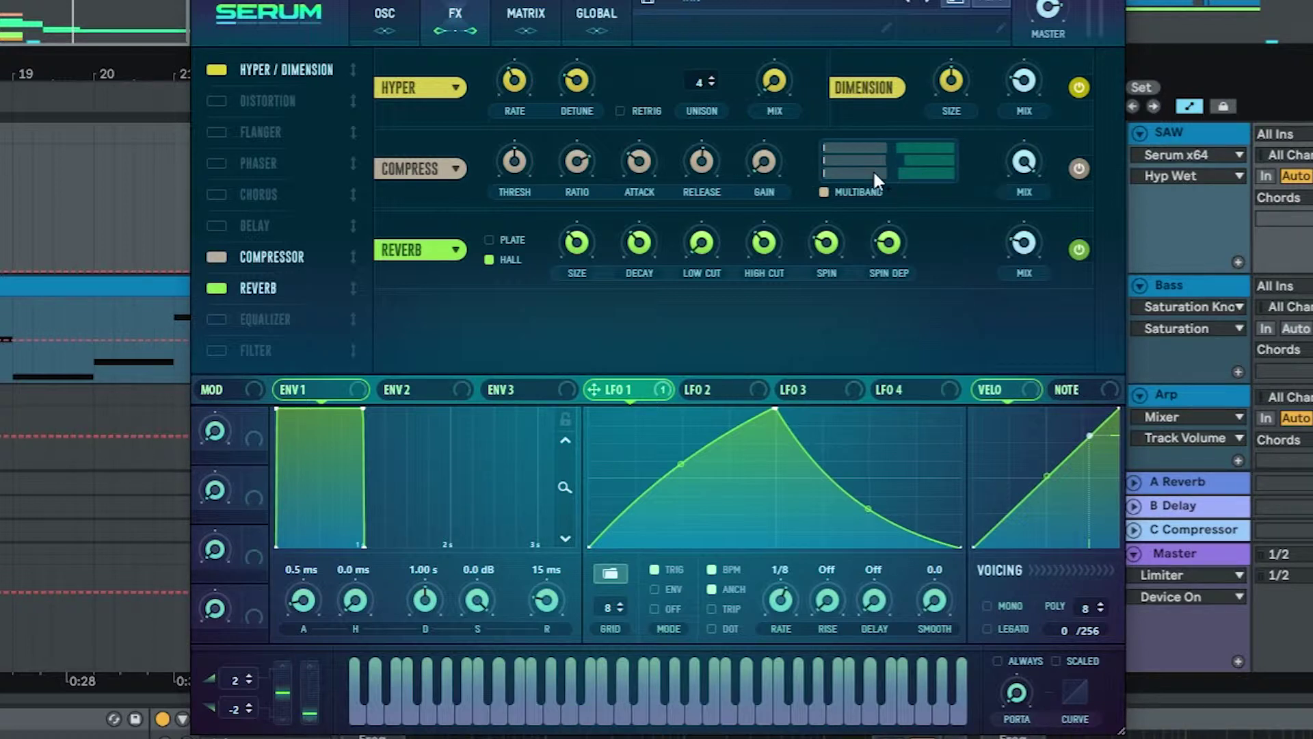
{"action": "left_click", "coordinate": [764, 159]}
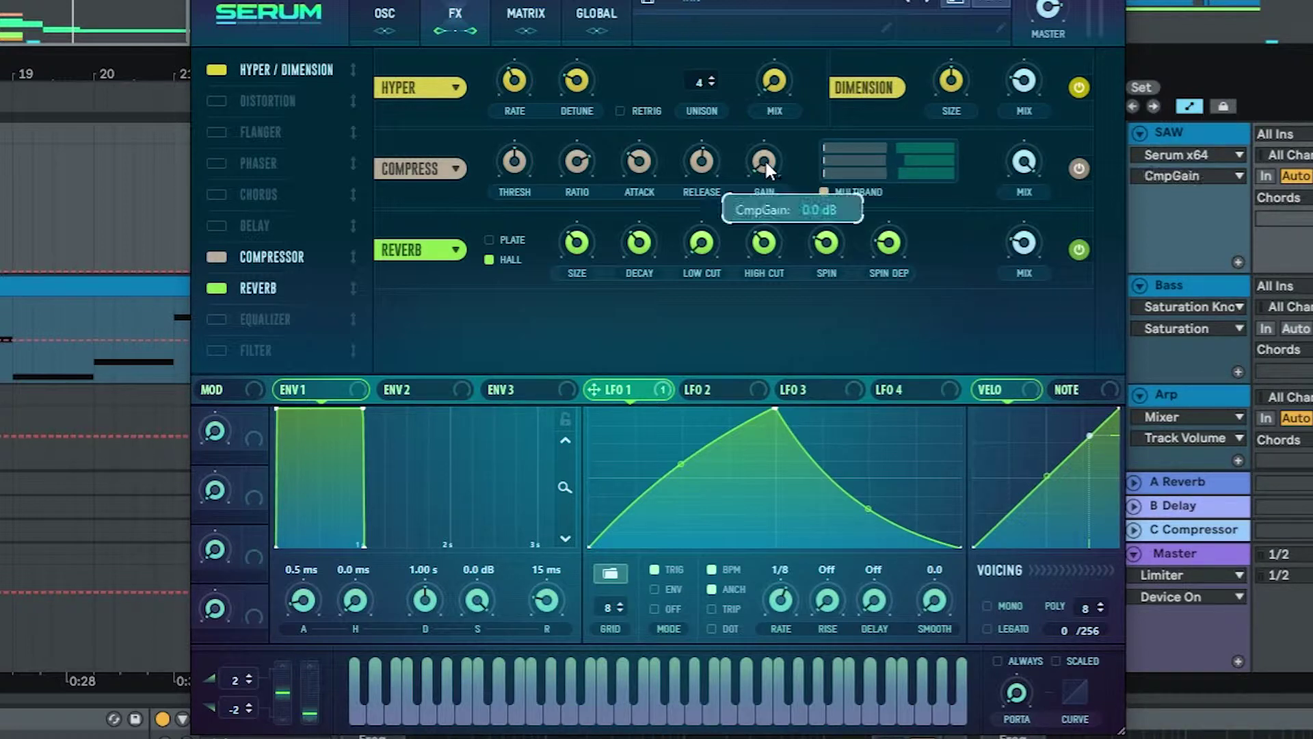
{"action": "left_click", "coordinate": [765, 159]}
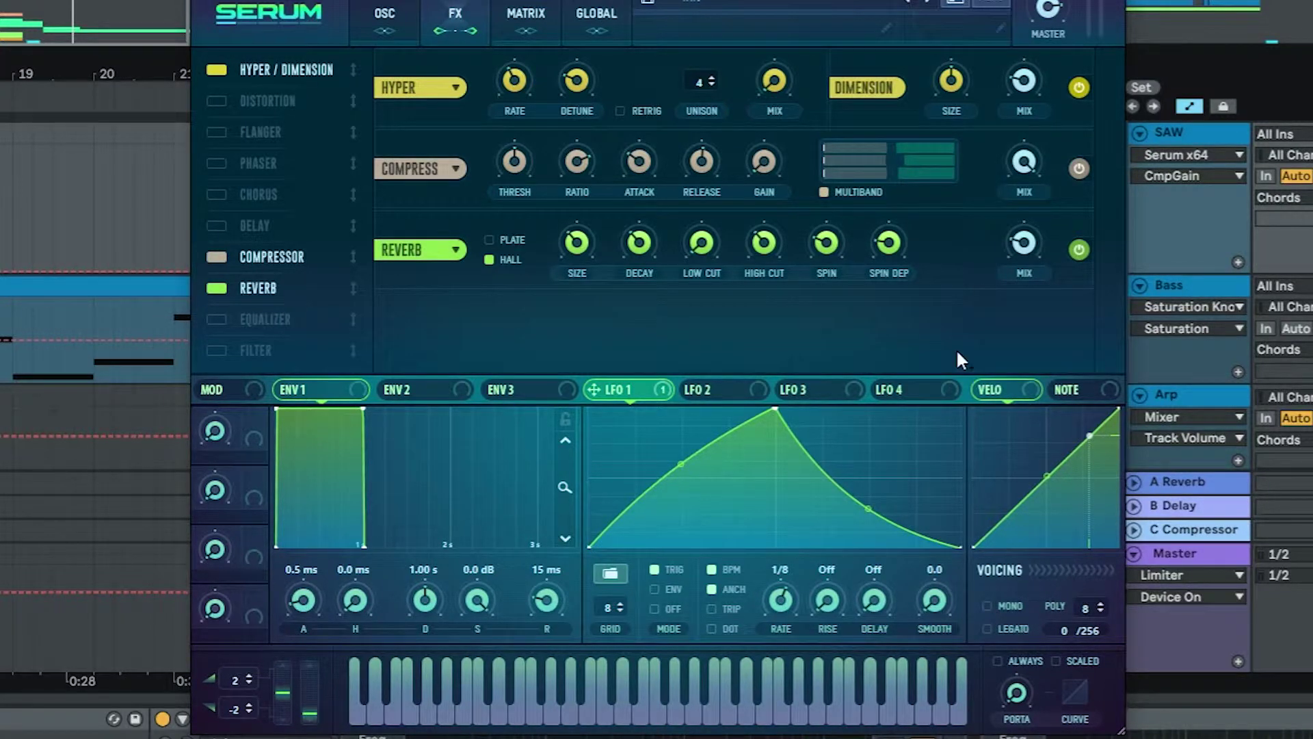
{"action": "left_click", "coordinate": [380, 15]}
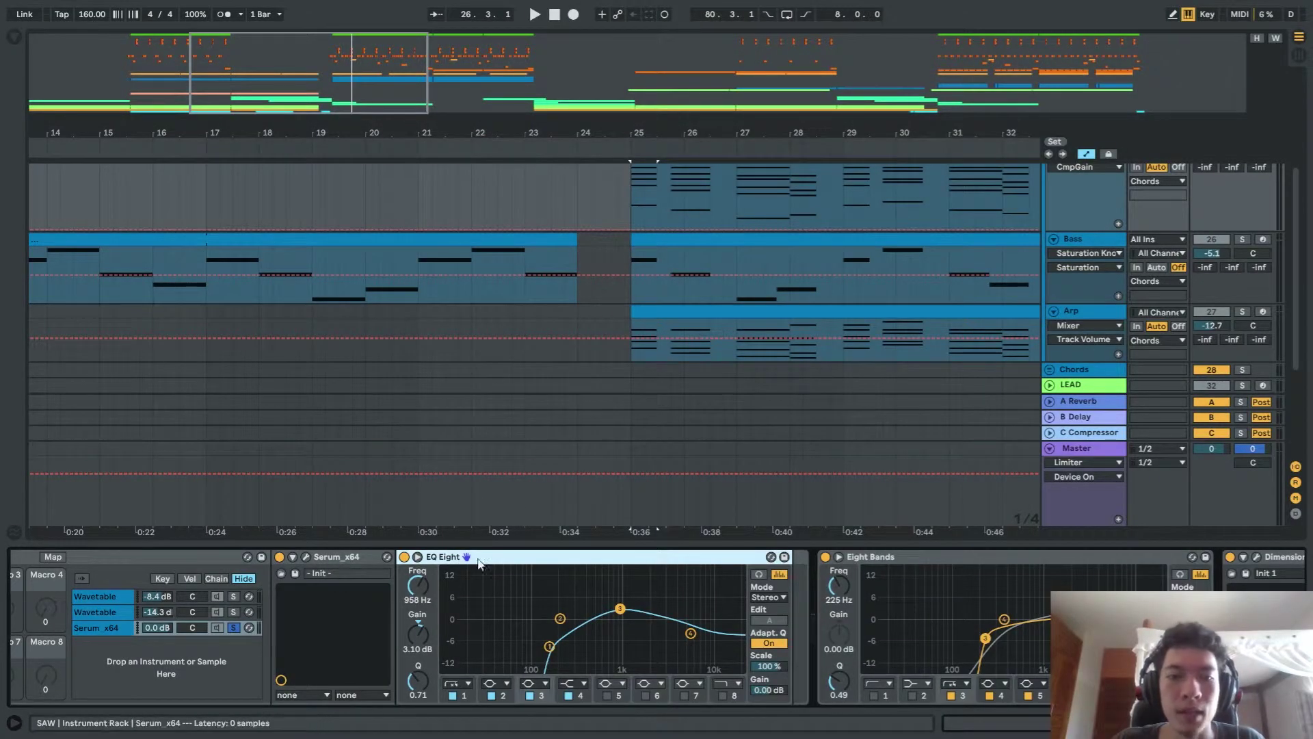
Listen to the Serum_x64 chain and examine band 3 of its EQ Eight curve
{"action": "scroll", "coordinate": [574, 641], "scroll_direction": "right", "scroll_amount": 2}
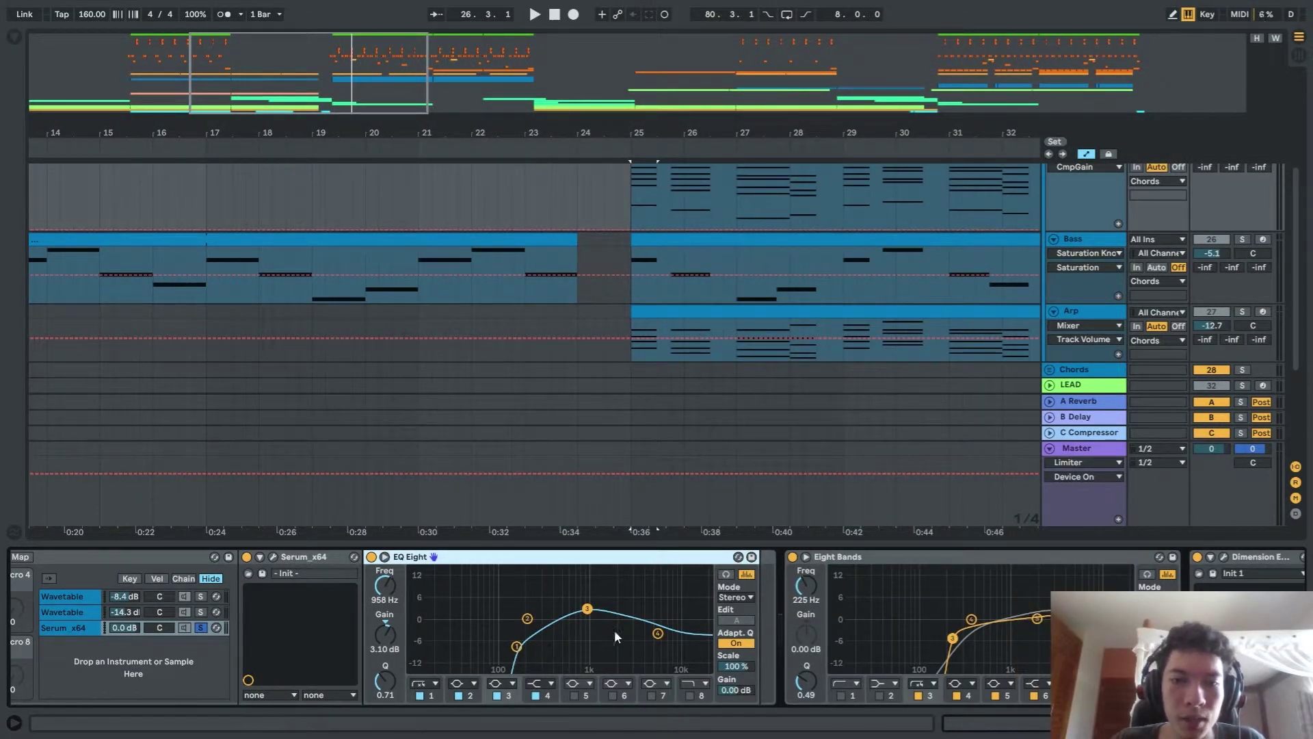
{"action": "left_click", "coordinate": [75, 625]}
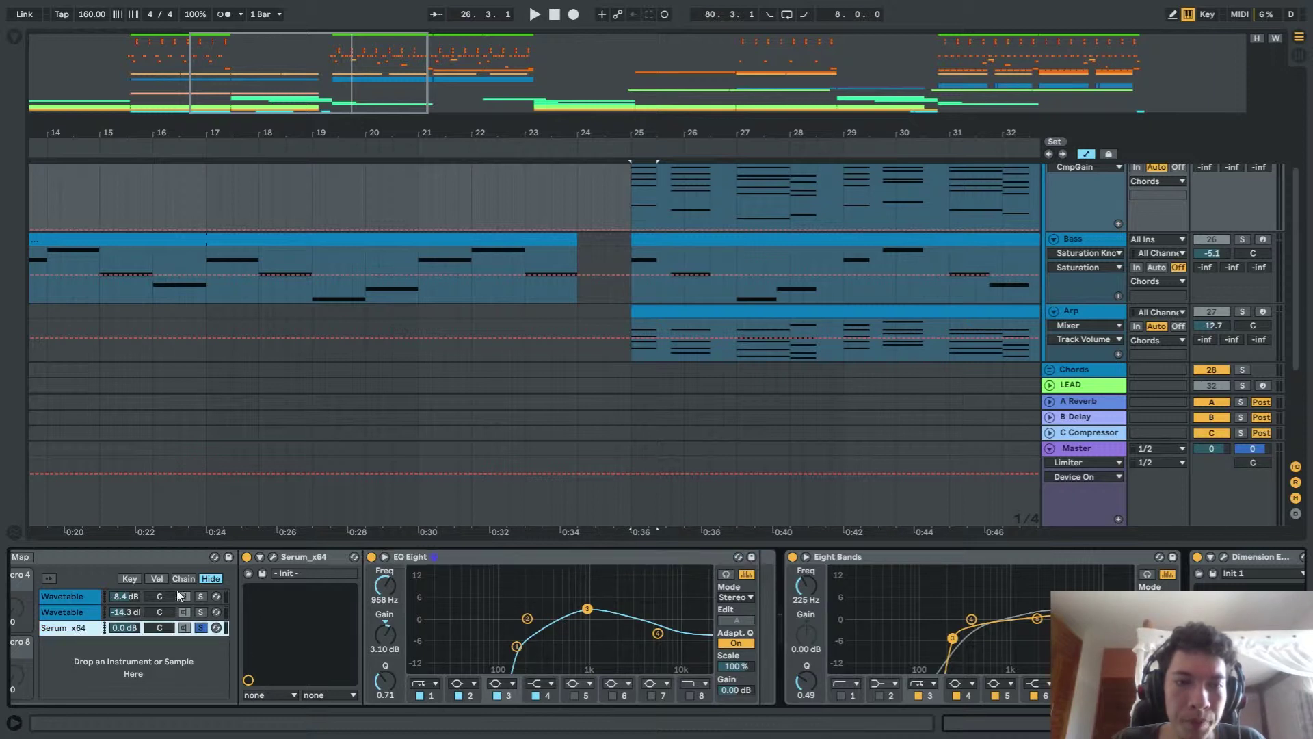
{"action": "key", "text": "space"}
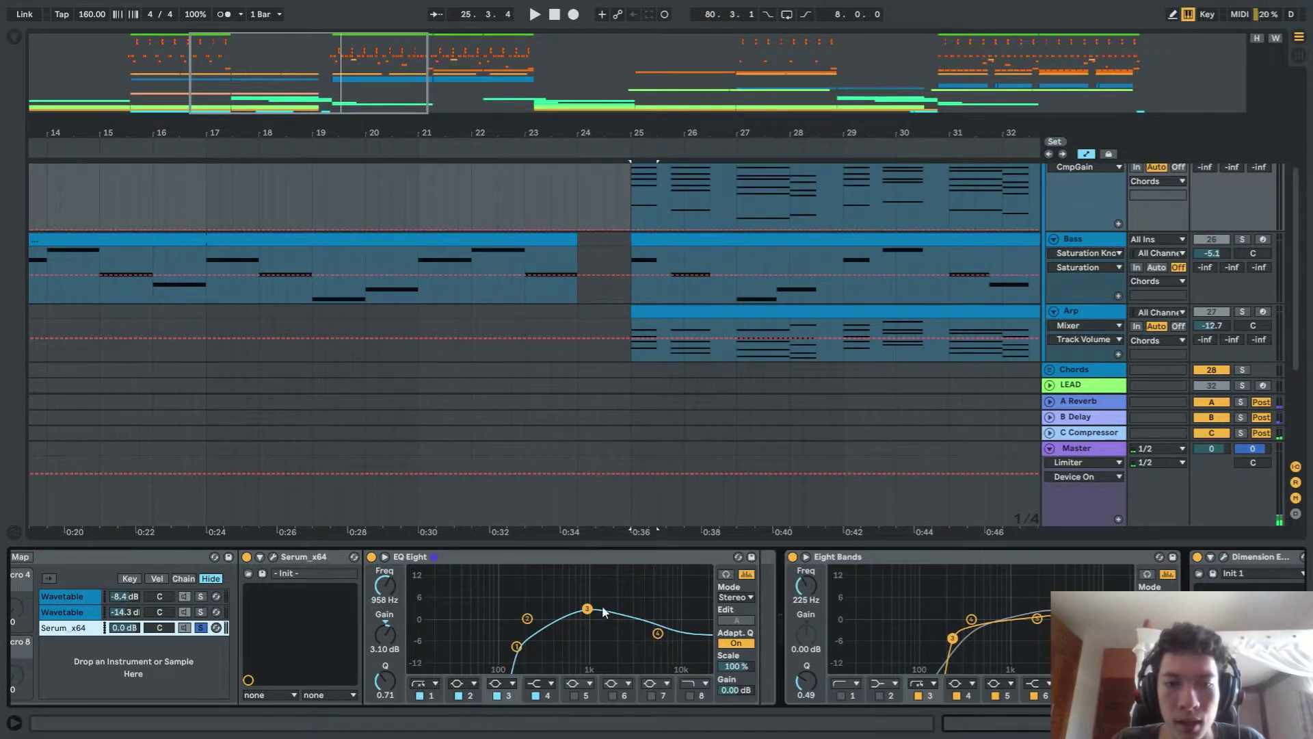
{"action": "left_click", "coordinate": [586, 615]}
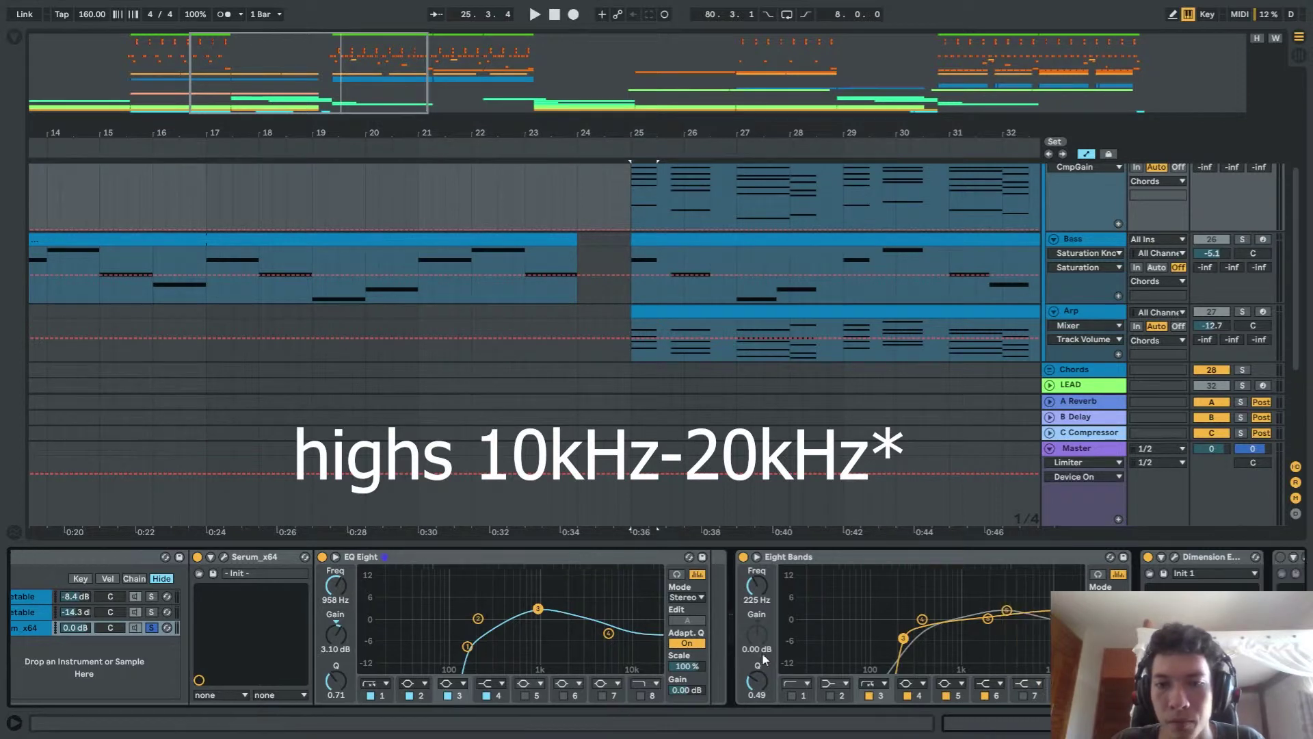
Compare the devices of both Wavetable chains with those of the Serum_x64 chain in the rack
{"action": "left_click", "coordinate": [74, 616]}
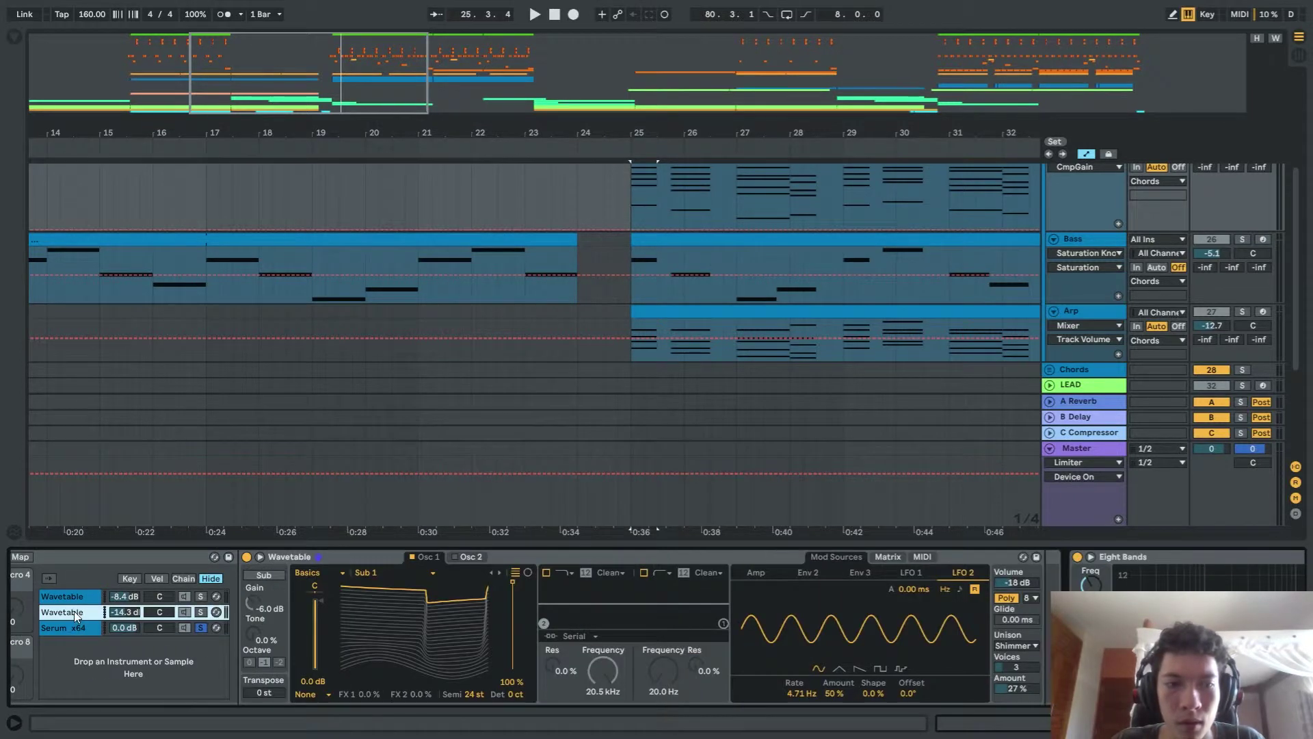
{"action": "left_click", "coordinate": [76, 595]}
{"action": "left_click", "coordinate": [80, 624]}
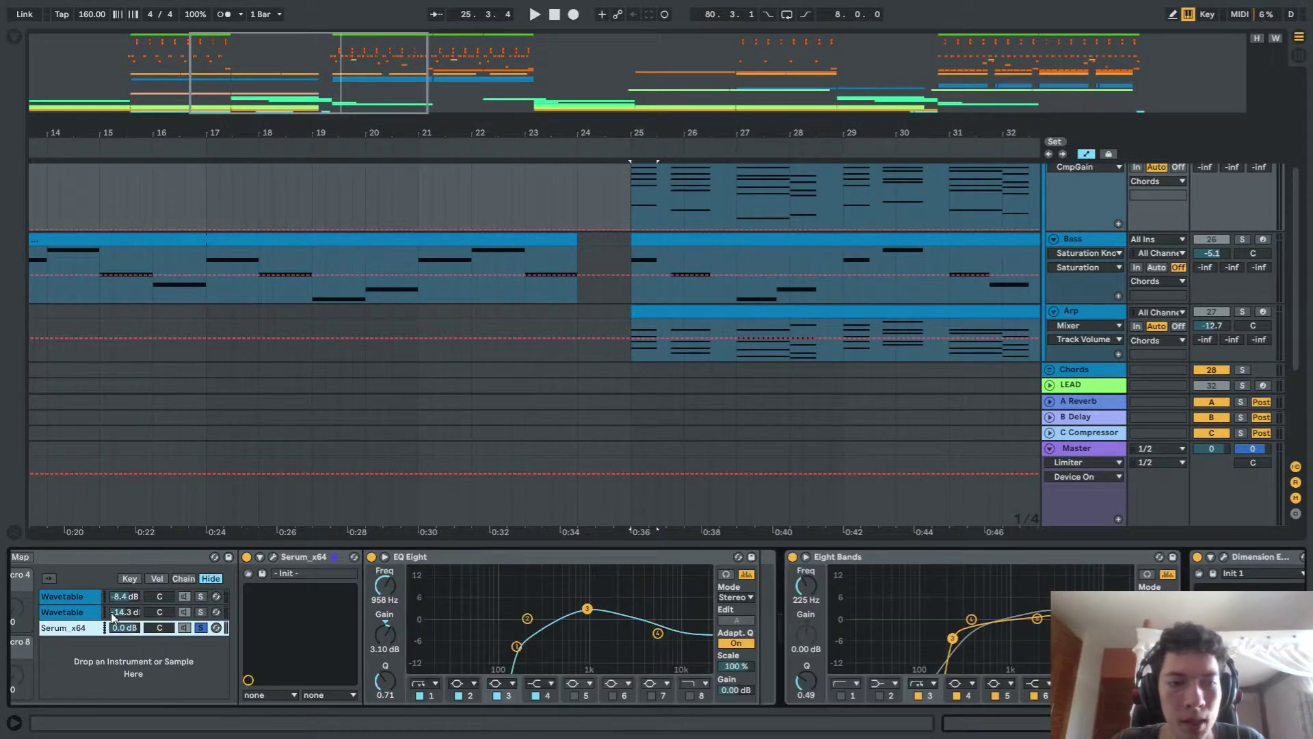
{"action": "scroll", "coordinate": [103, 619], "scroll_direction": "right", "scroll_amount": 1}
{"action": "left_click", "coordinate": [30, 613]}
{"action": "left_click", "coordinate": [30, 624]}
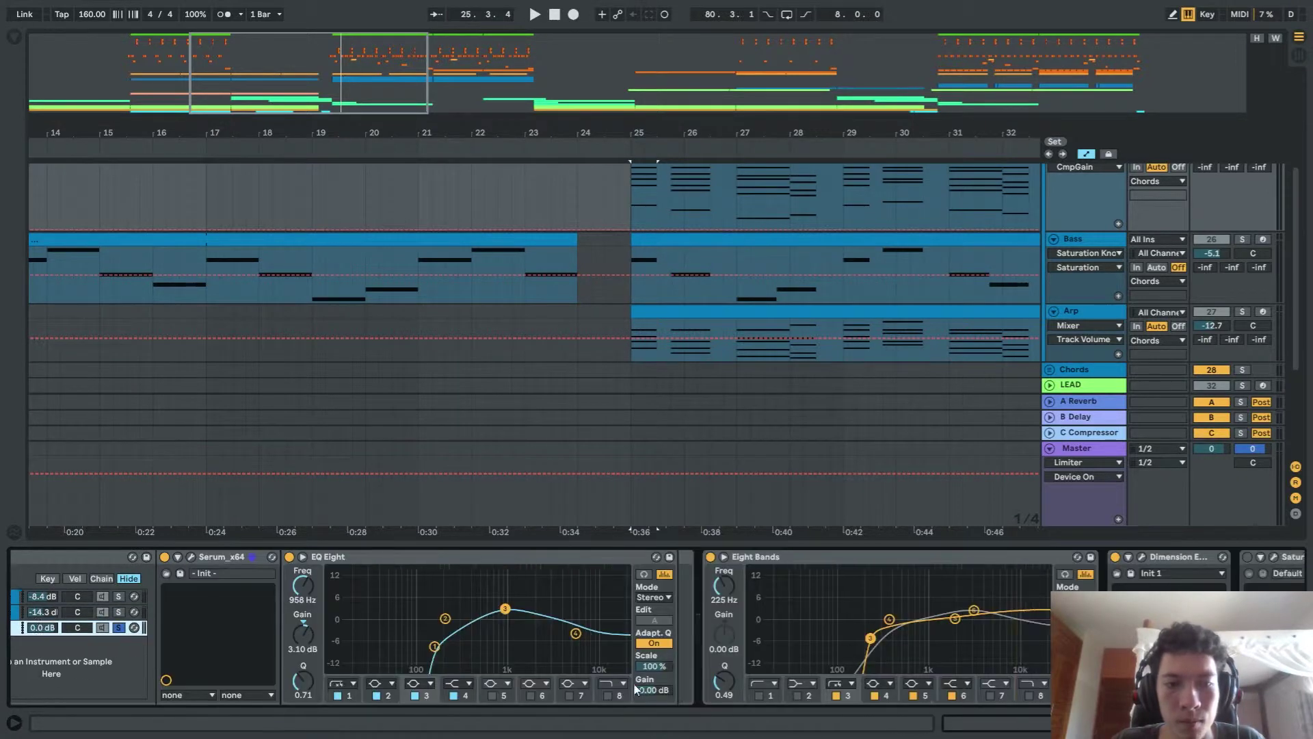
Inspect the mid and side edit views and the M/S mode options of the Eight Bands EQ
{"action": "scroll", "coordinate": [775, 617], "scroll_direction": "right", "scroll_amount": 5}
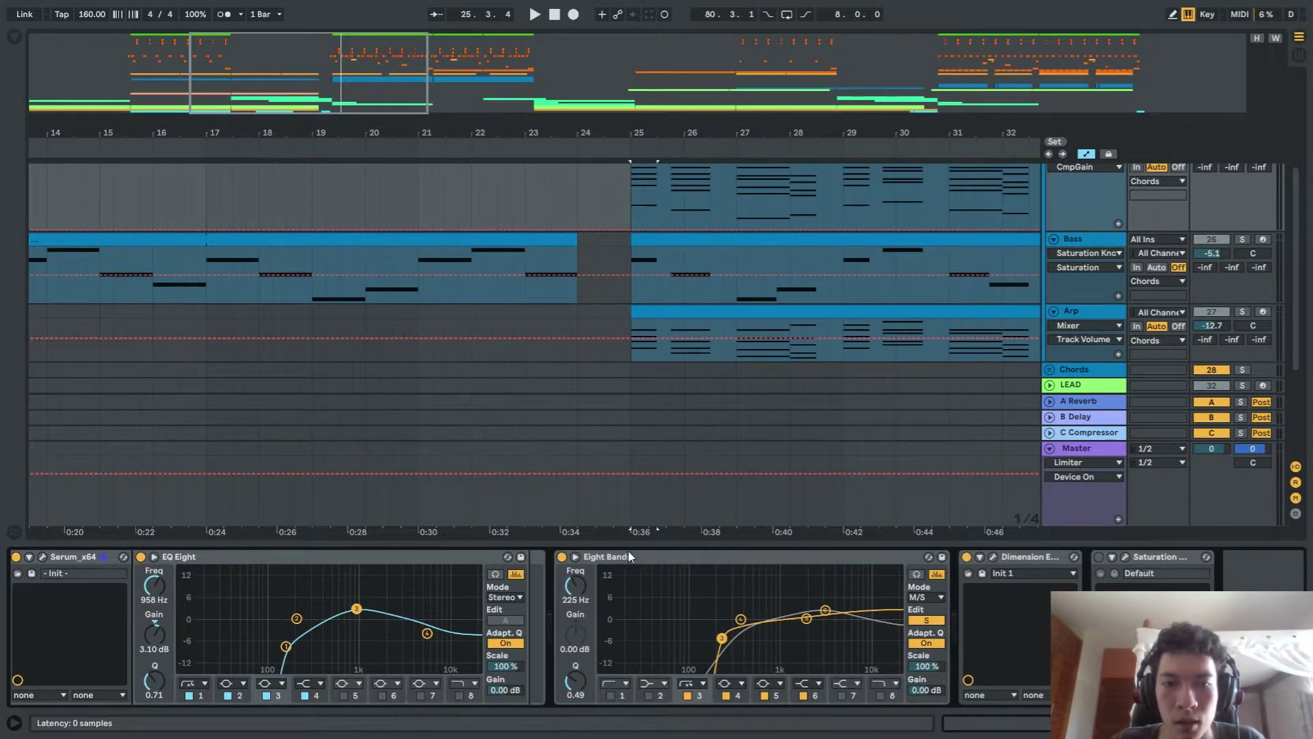
{"action": "left_click", "coordinate": [653, 574]}
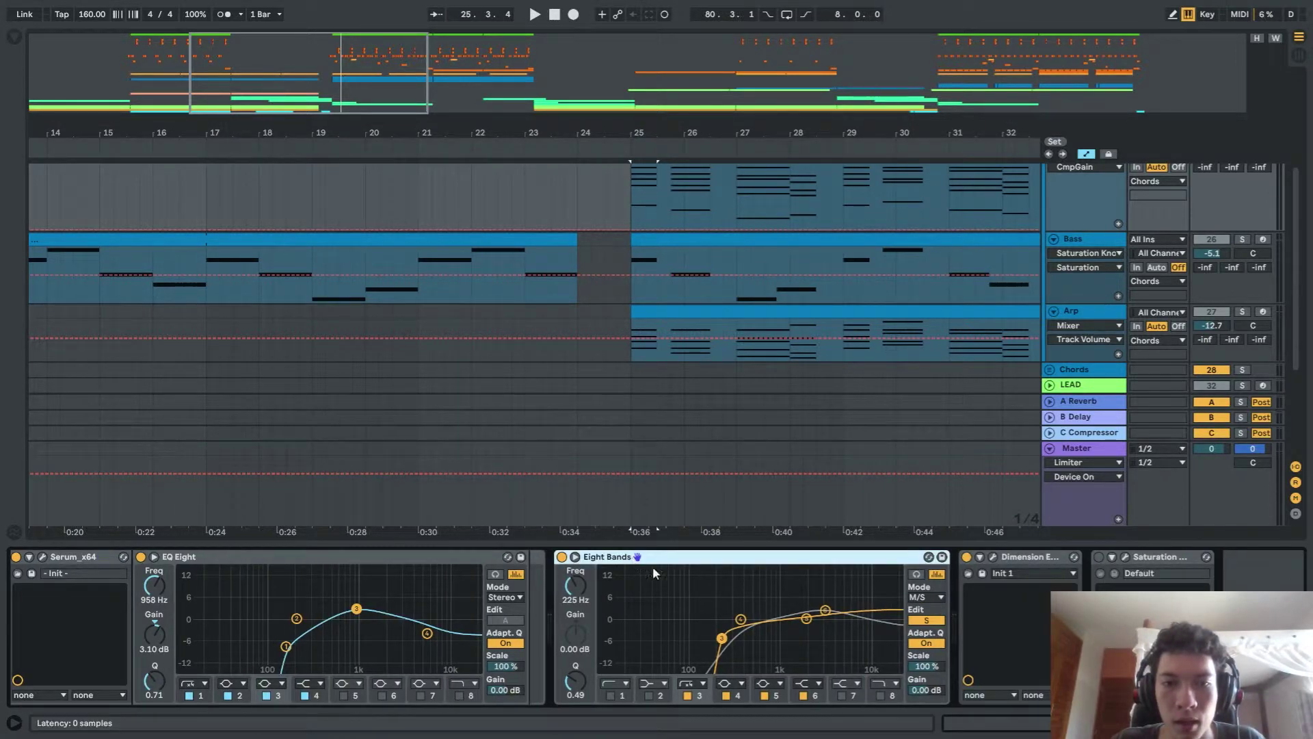
{"action": "left_click", "coordinate": [930, 618]}
{"action": "left_click", "coordinate": [929, 621]}
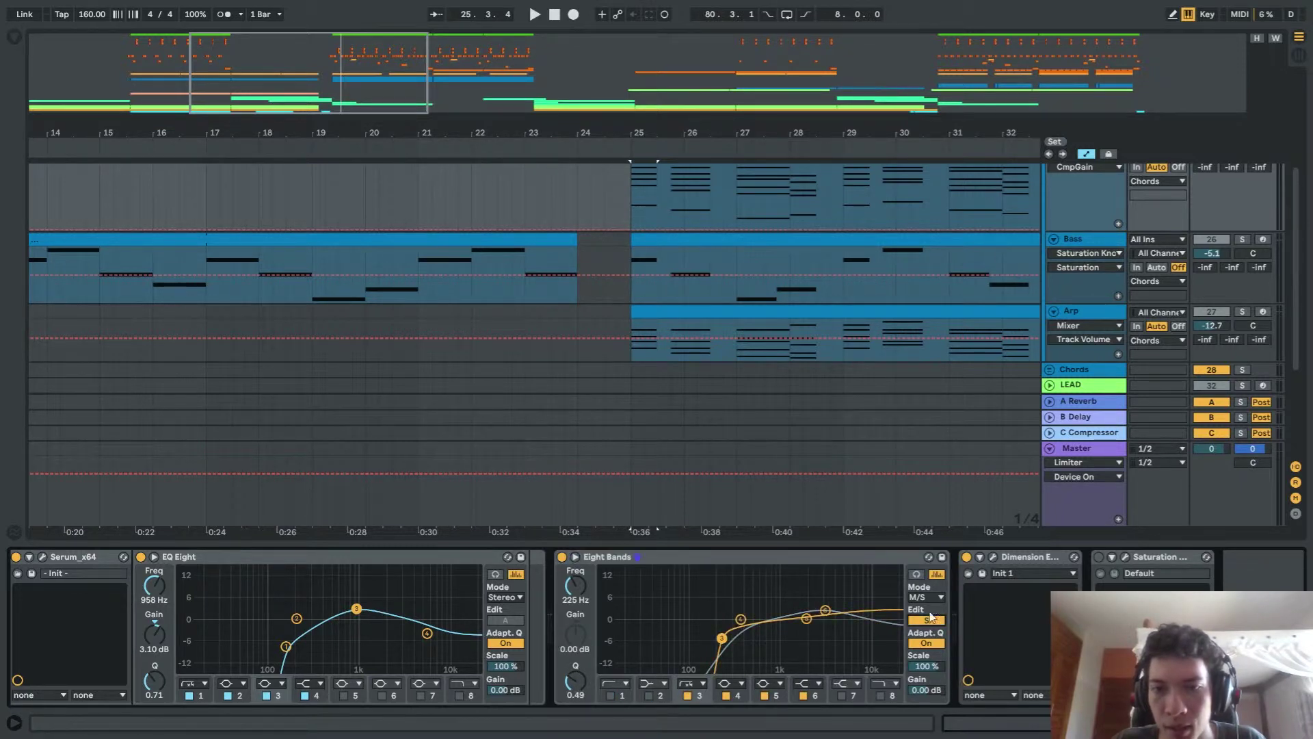
{"action": "left_click", "coordinate": [929, 598]}
{"action": "left_click", "coordinate": [920, 635]}
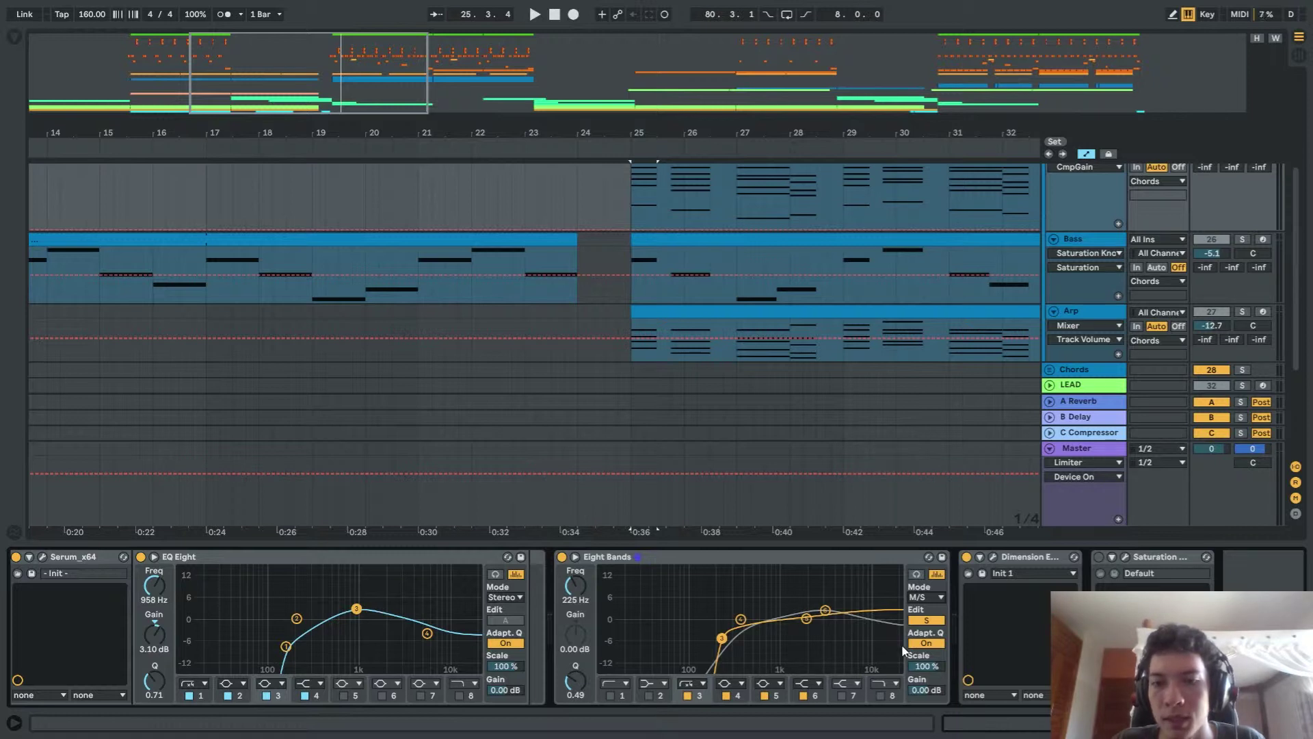
Move band 1 of the Eight Bands EQ's mid curve to 303 Hz and return to editing the side curve
{"action": "left_click", "coordinate": [925, 621]}
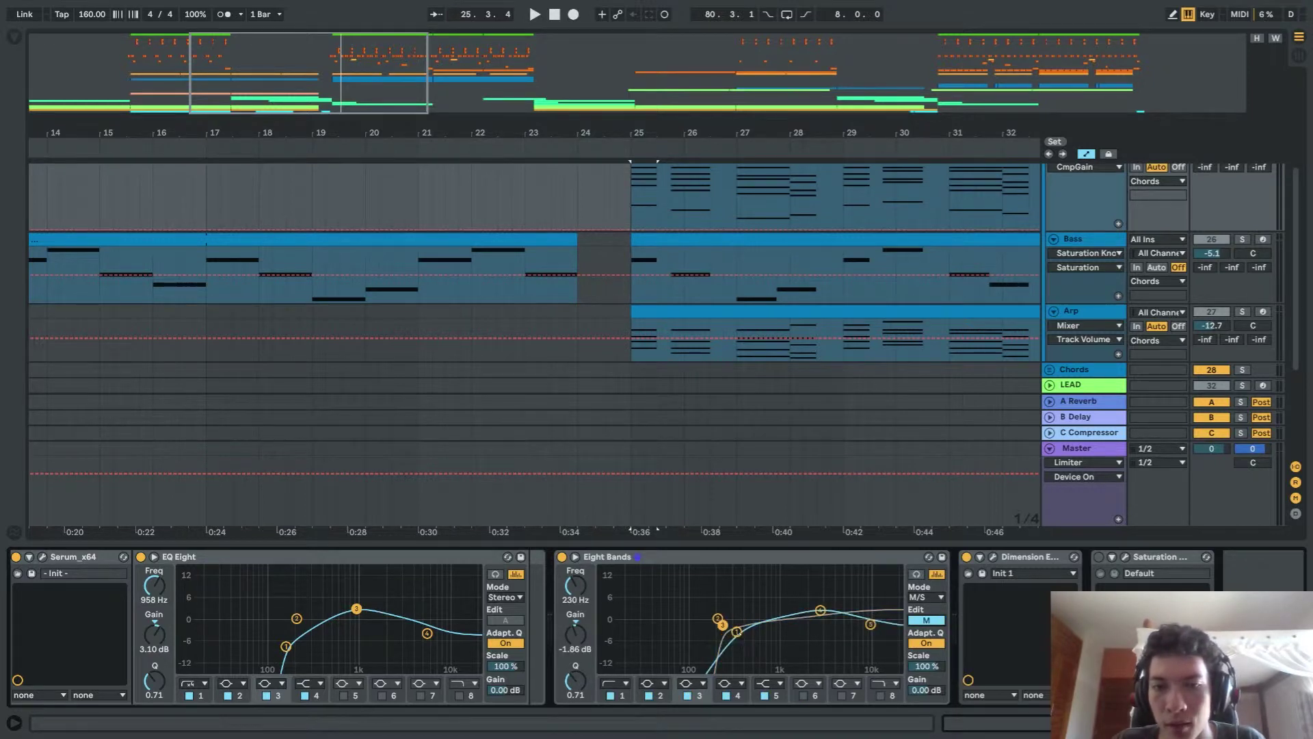
{"action": "left_click_drag", "start_coordinate": [739, 630], "coordinate": [732, 630]}
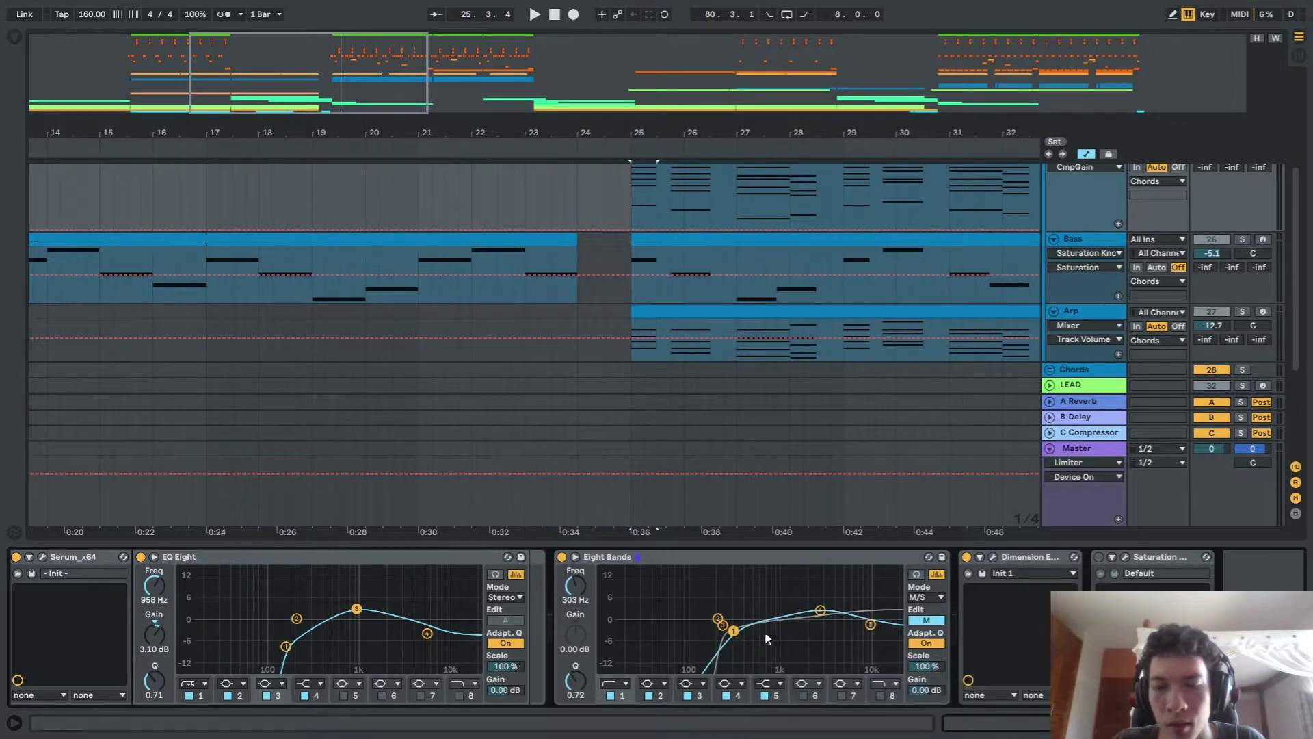
{"action": "left_click", "coordinate": [926, 621]}
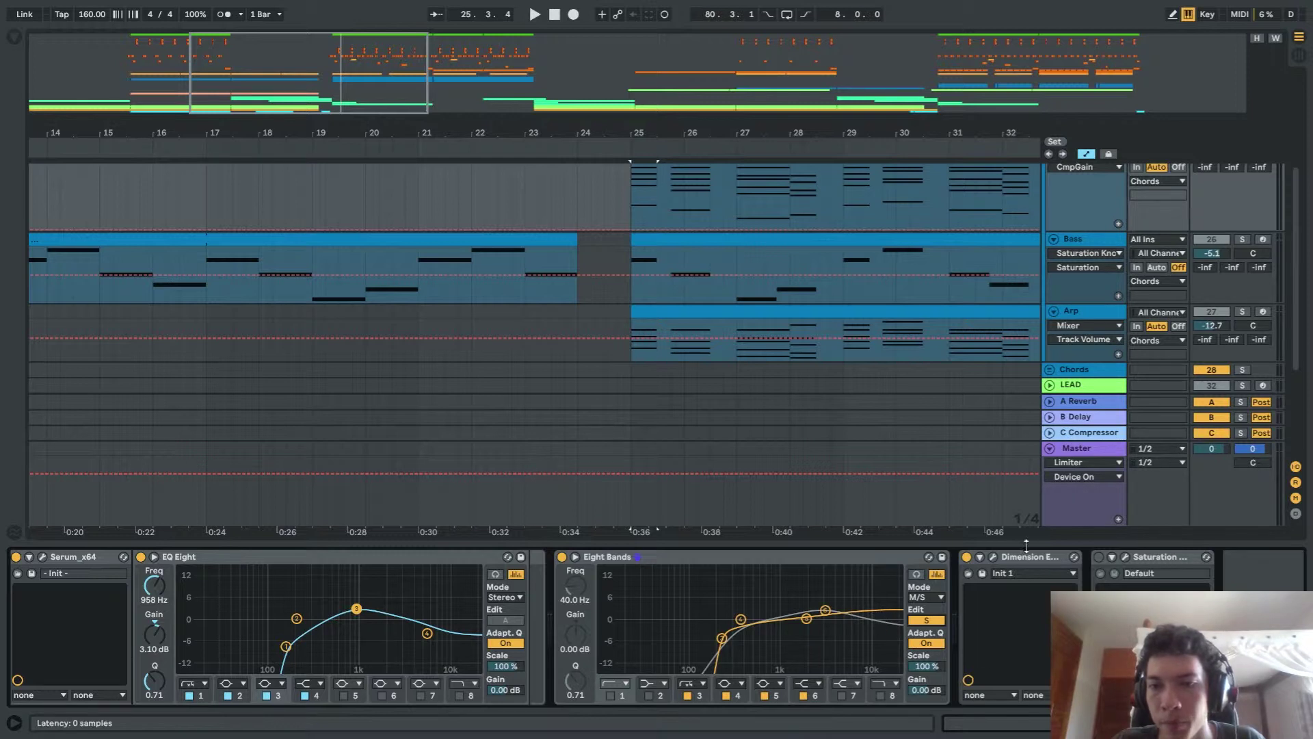
Open the Dimension Expander after the Eight Bands EQ and examine its Dry/Wet and Size settings
{"action": "left_click", "coordinate": [994, 557]}
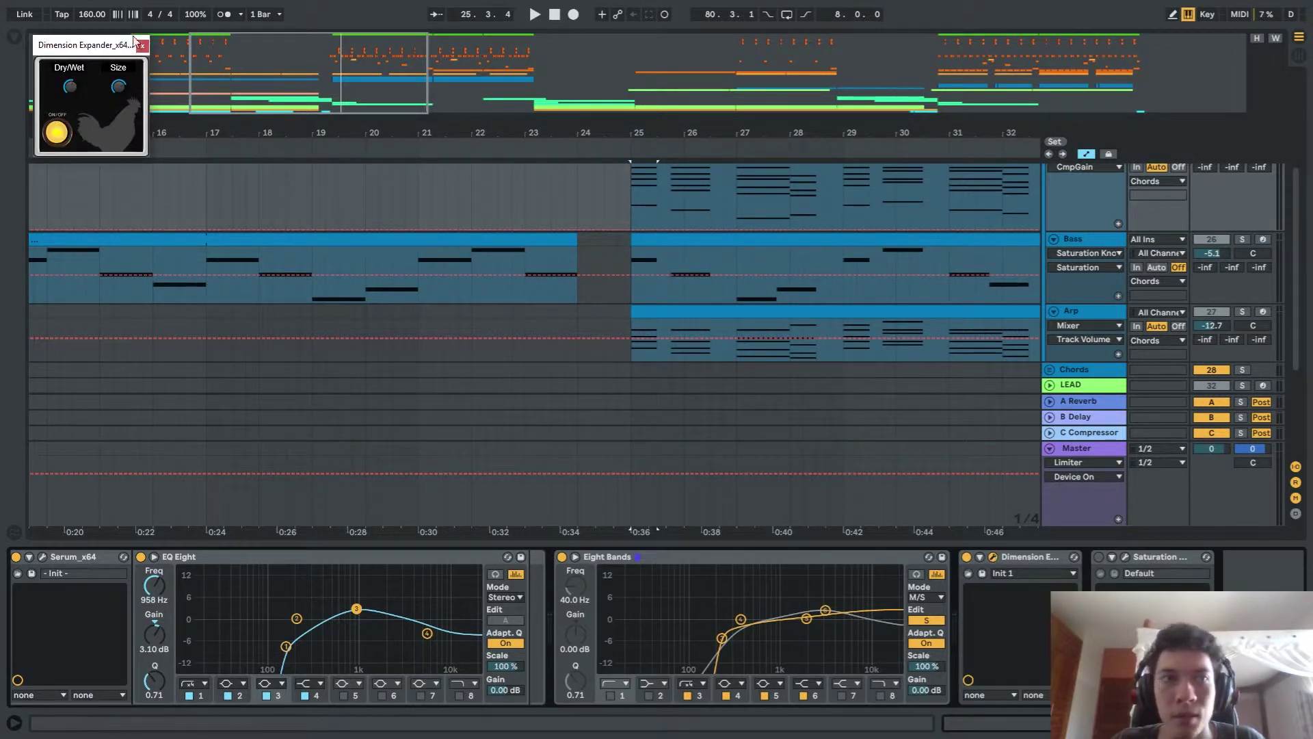
{"action": "left_click_drag", "start_coordinate": [82, 42], "coordinate": [717, 274]}
{"action": "left_click", "coordinate": [729, 357]}
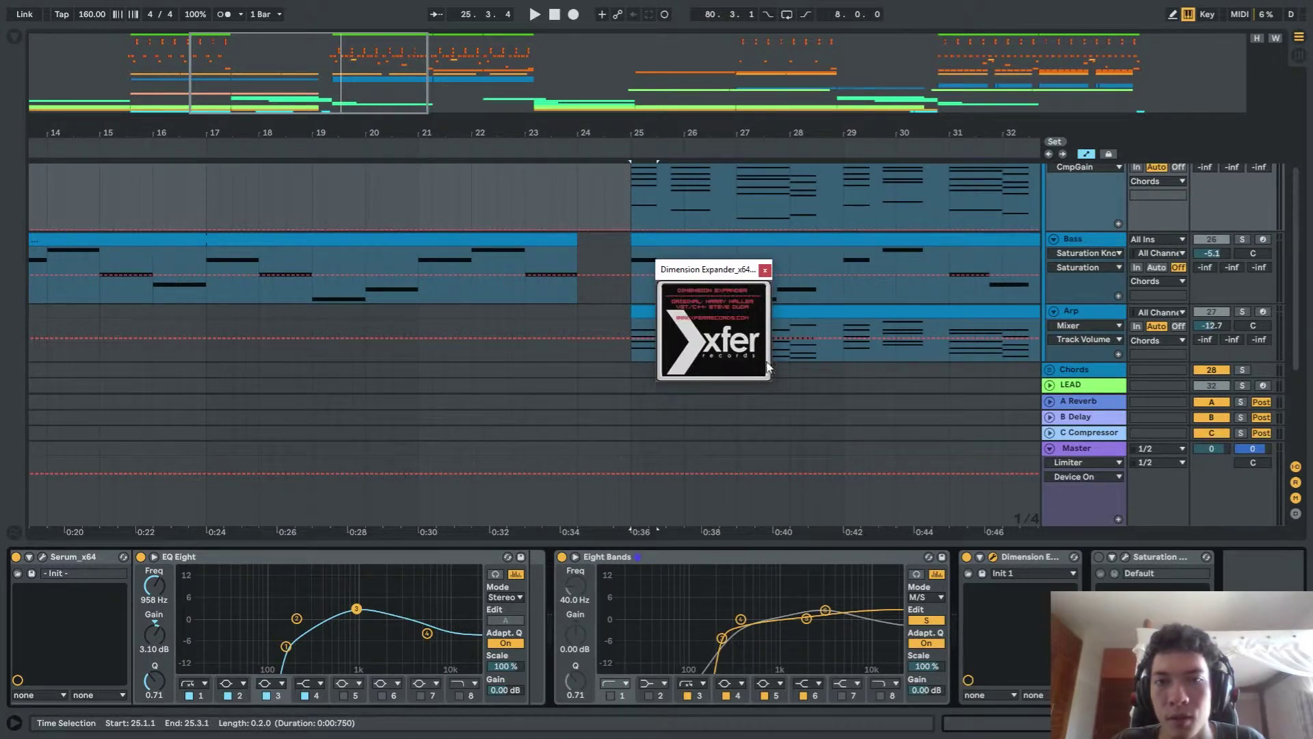
{"action": "left_click", "coordinate": [737, 362]}
{"action": "left_click_drag", "start_coordinate": [699, 267], "coordinate": [648, 252]}
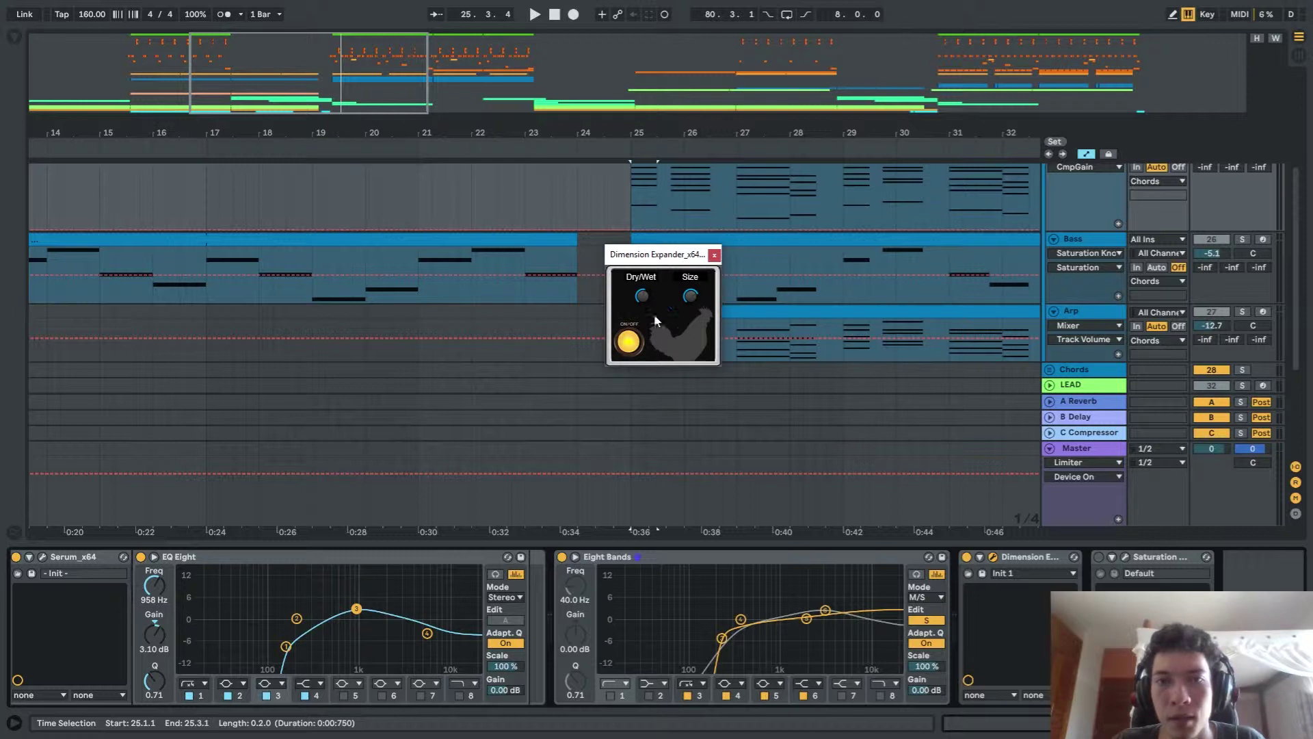
{"action": "left_click_drag", "start_coordinate": [668, 257], "coordinate": [735, 278]}
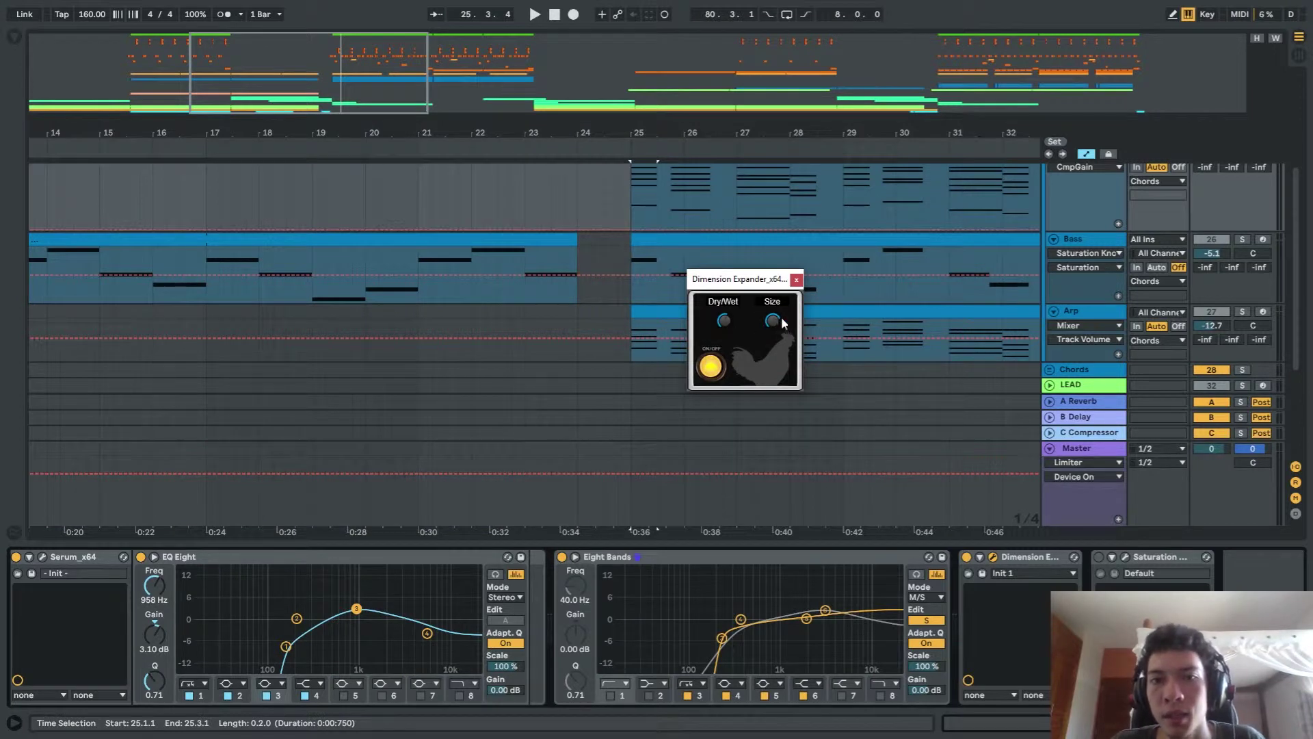
Compare the Serum layer with the Dimension Expander switched off and on, leave it on, and close its window
{"action": "left_click", "coordinate": [711, 350]}
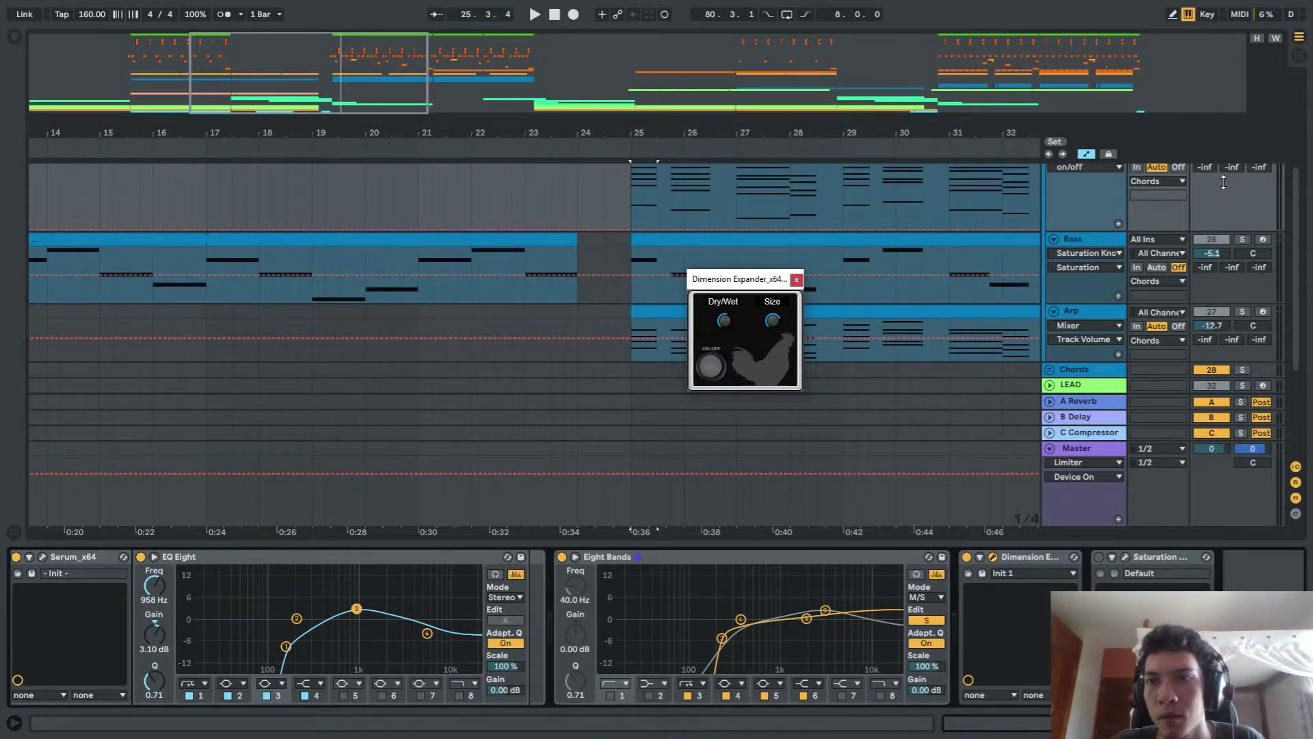
{"action": "scroll", "coordinate": [1223, 181], "scroll_direction": "up", "scroll_amount": 3}
{"action": "key", "text": "space"}
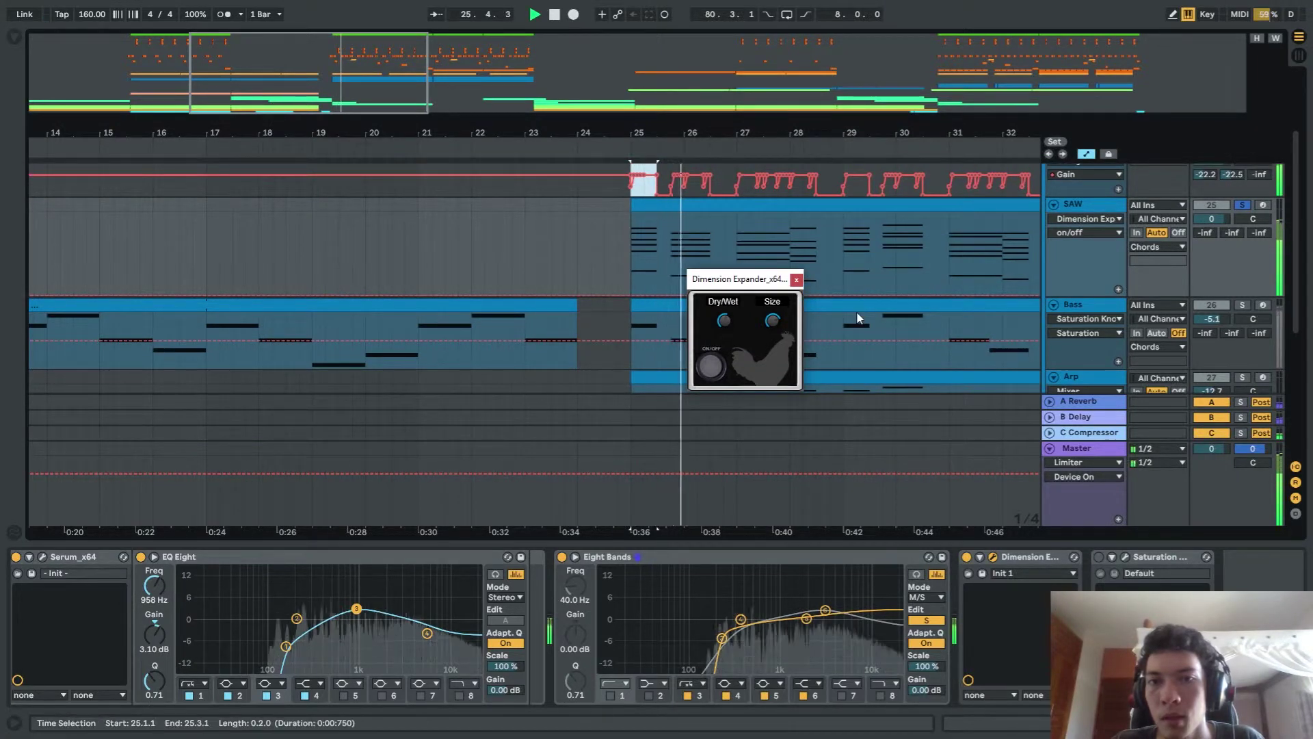
{"action": "key", "text": "space"}
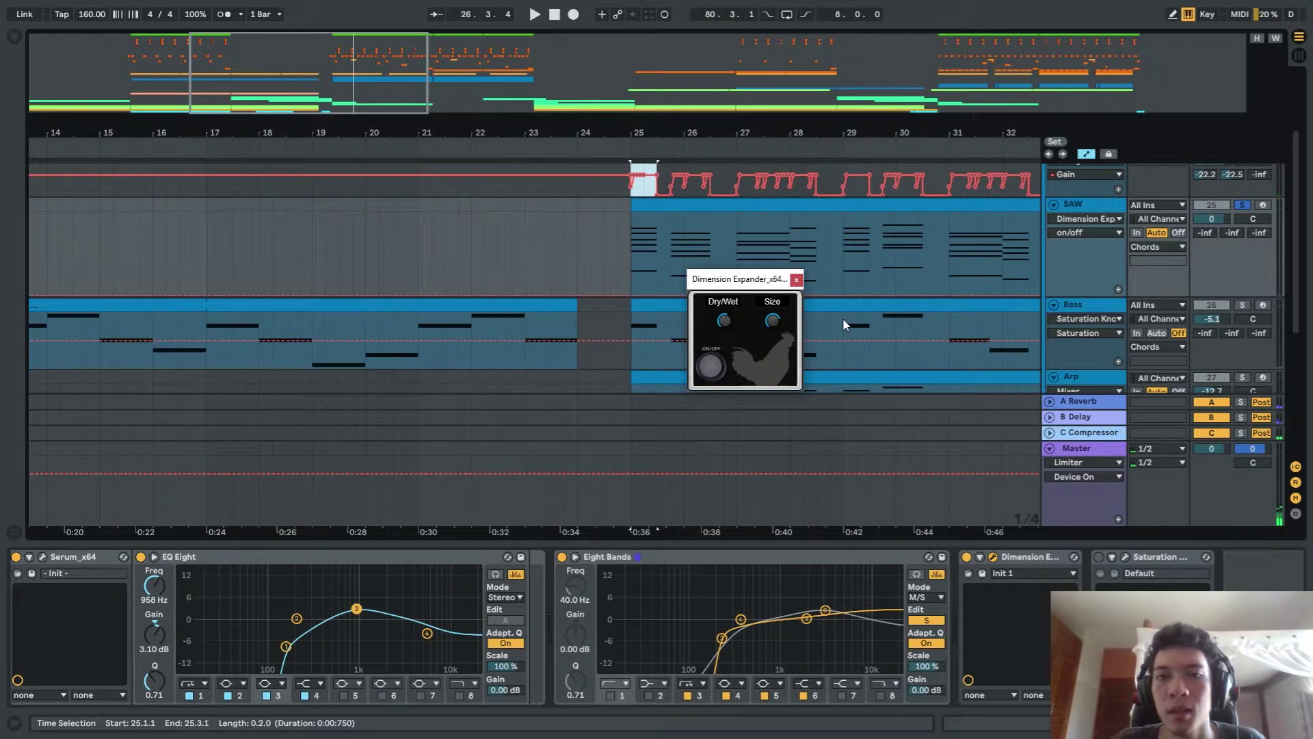
{"action": "left_click", "coordinate": [712, 367]}
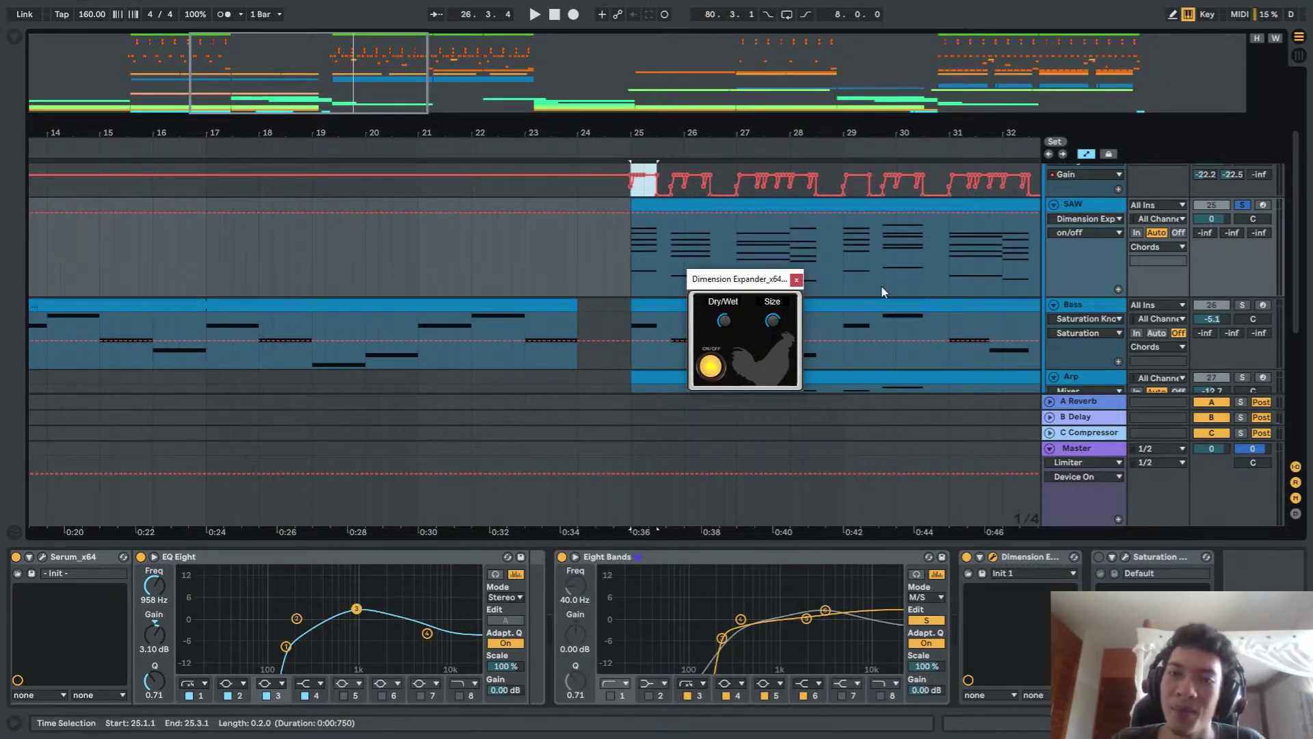
{"action": "key", "text": "space"}
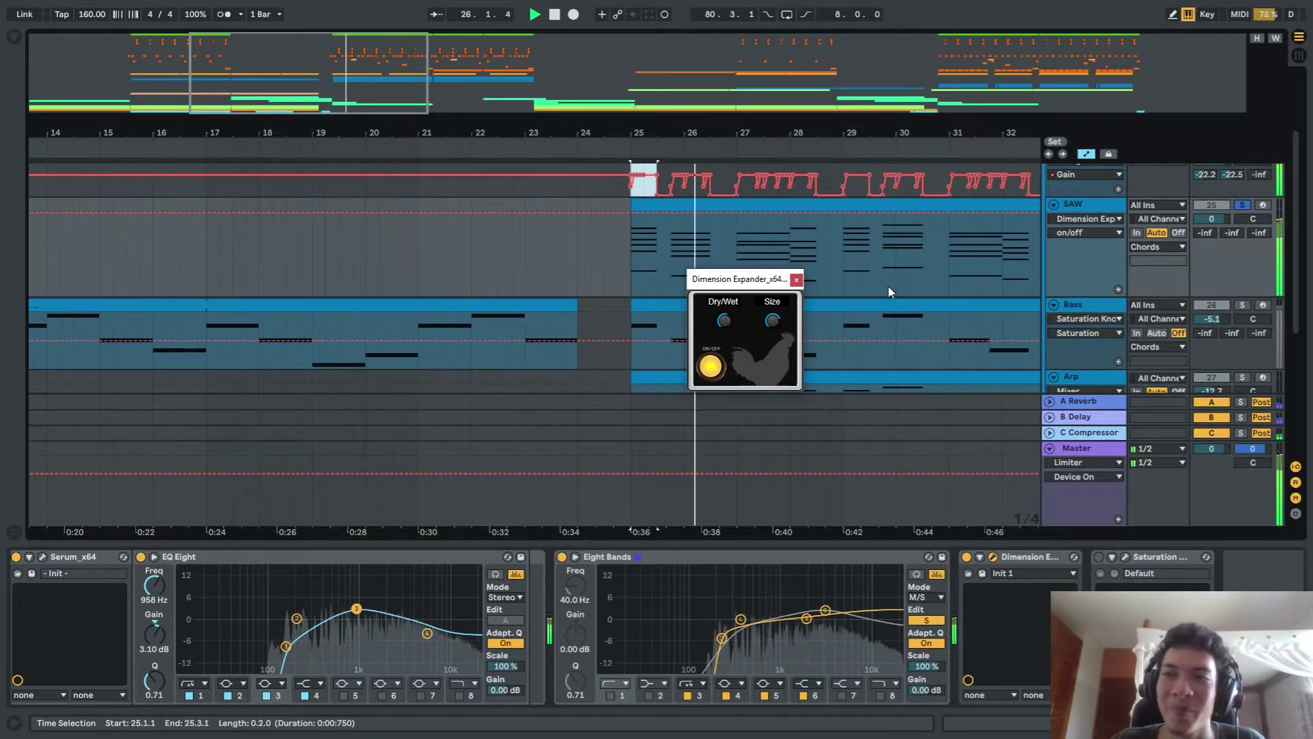
{"action": "key", "text": "space"}
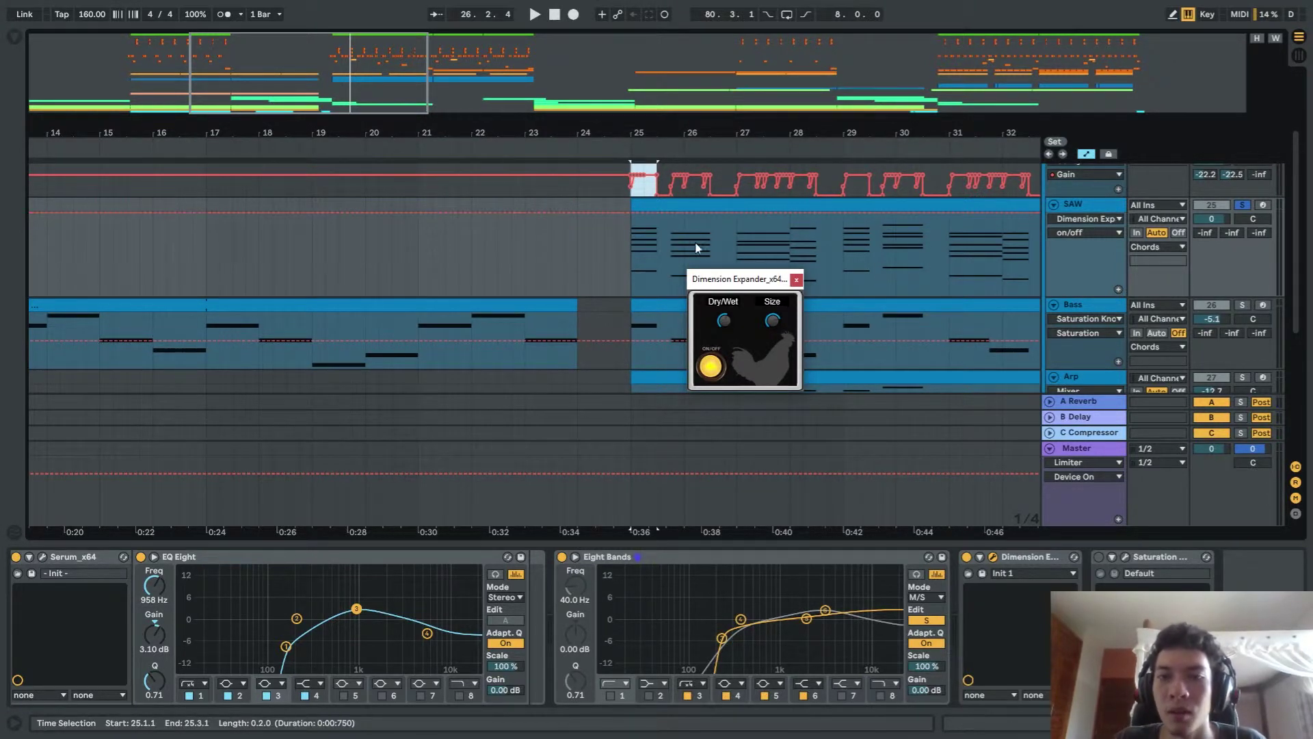
{"action": "left_click", "coordinate": [796, 280]}
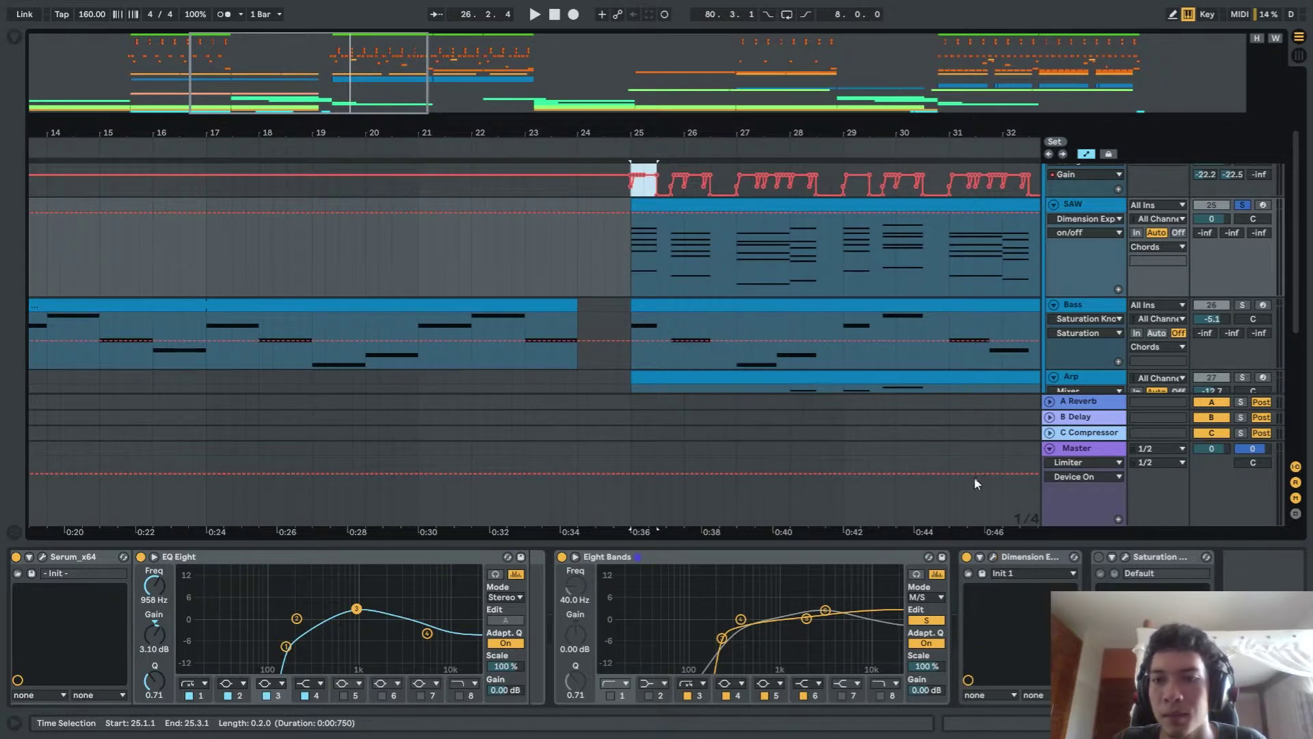
Delete the disabled Saturation Knob at the end of the Serum_x64 chain
{"action": "left_click", "coordinate": [1167, 557]}
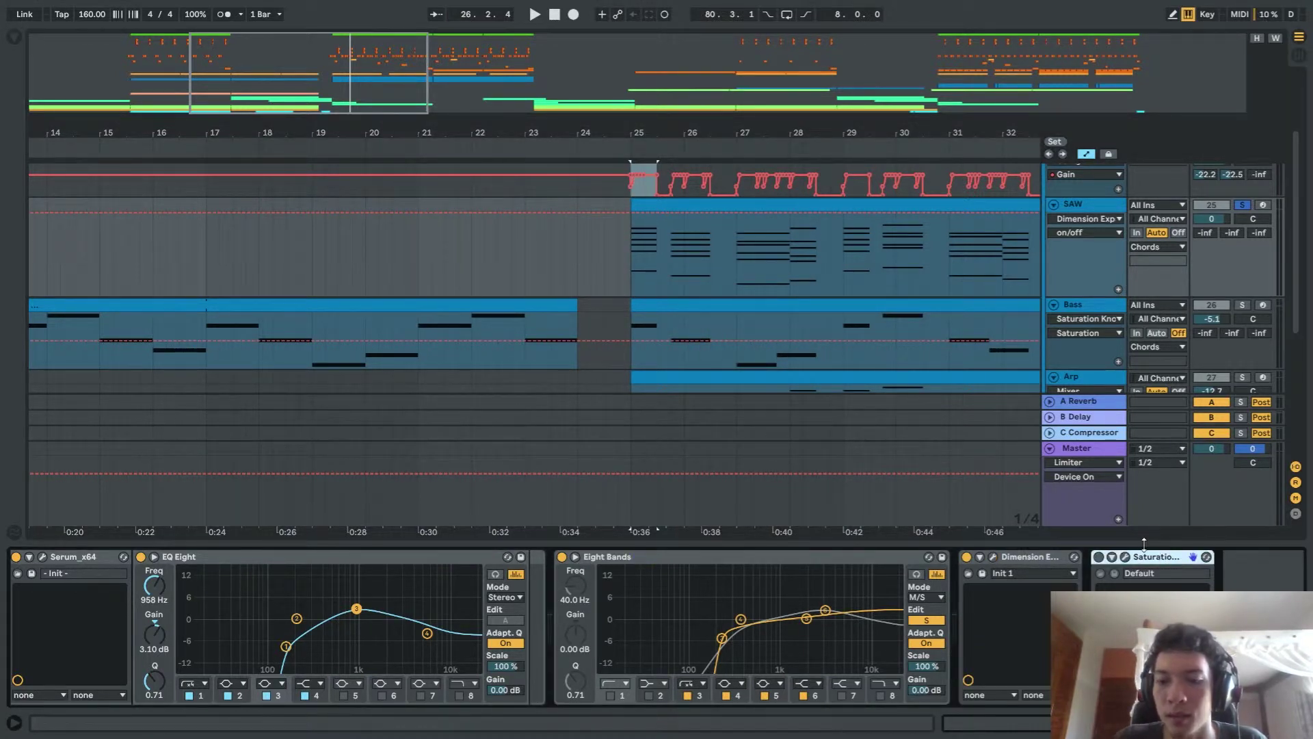
{"action": "key", "text": "Delete"}
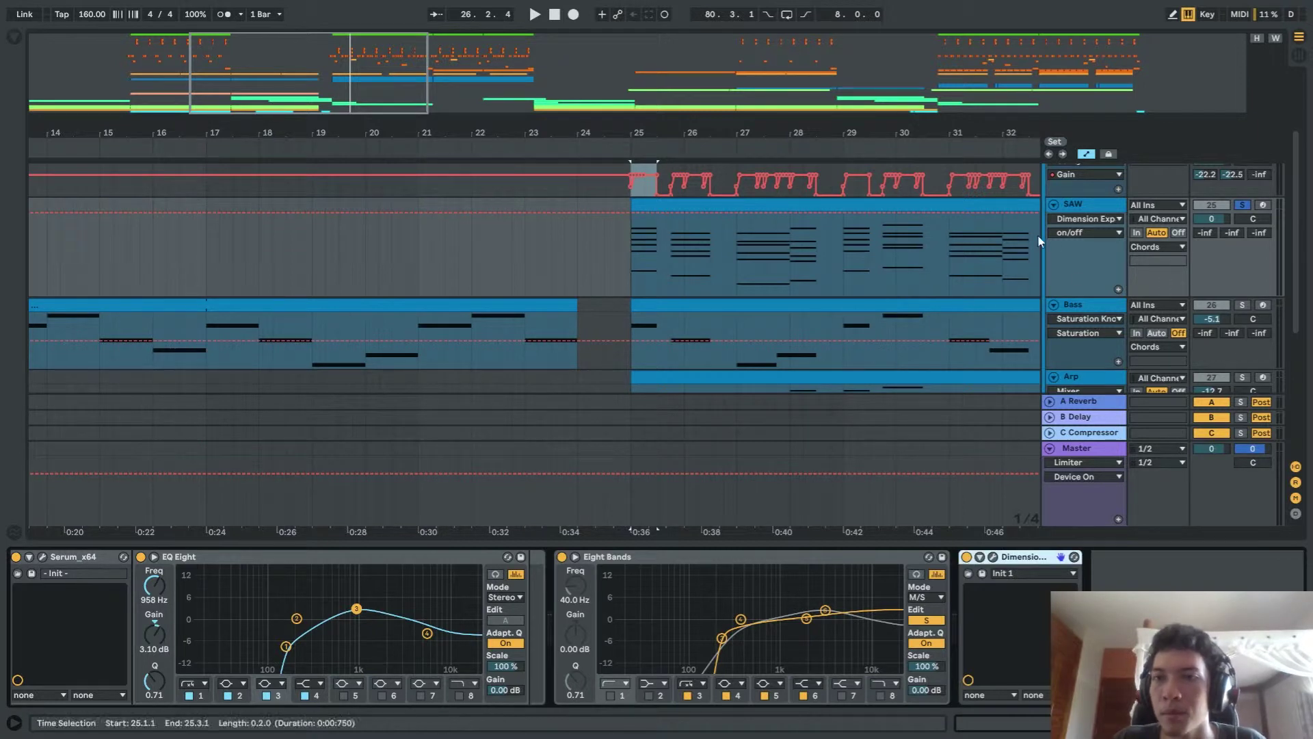
Unsolo the Serum_x64 chain and play all three layers of the SAW rack together
{"action": "left_click", "coordinate": [1084, 208]}
{"action": "key", "text": "space"}
{"action": "left_click", "coordinate": [371, 669]}
{"action": "scroll", "coordinate": [371, 669], "scroll_direction": "left", "scroll_amount": 5}
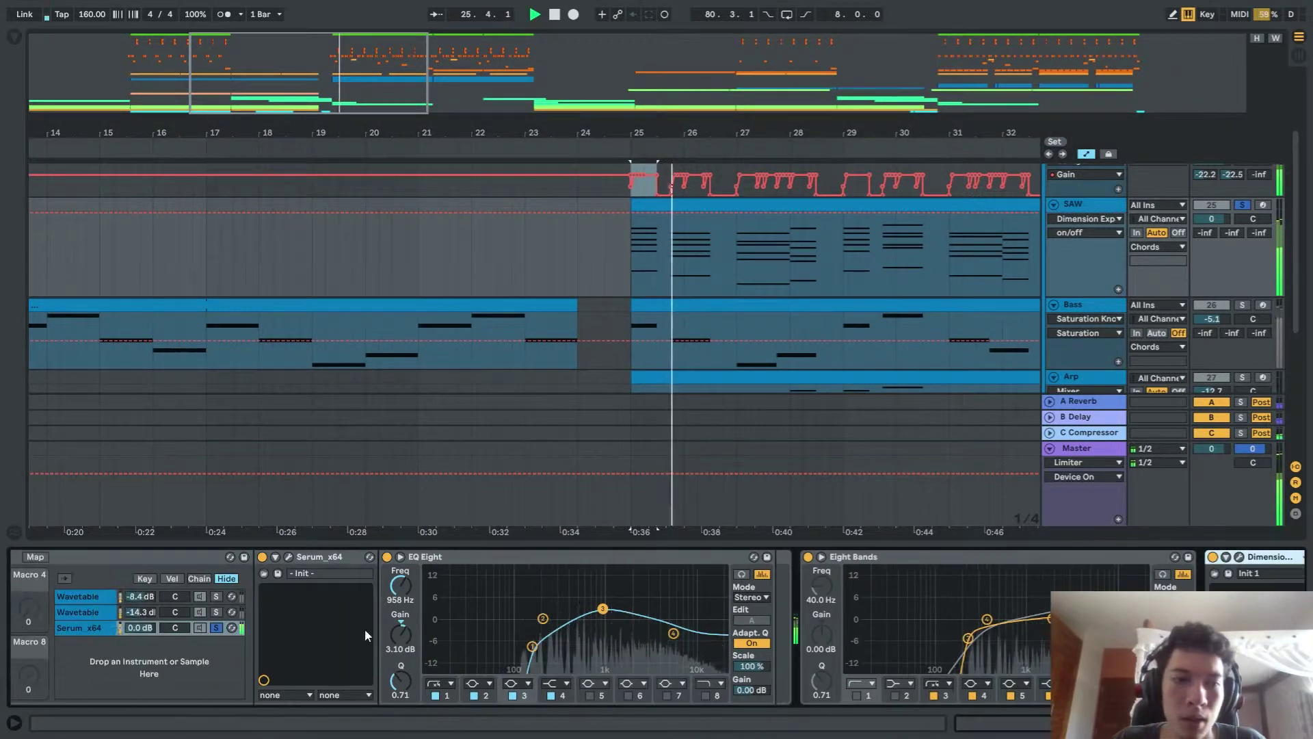
{"action": "scroll", "coordinate": [365, 635], "scroll_direction": "left", "scroll_amount": 2}
{"action": "key", "text": "space"}
{"action": "left_click", "coordinate": [282, 628]}
{"action": "key", "text": "space"}
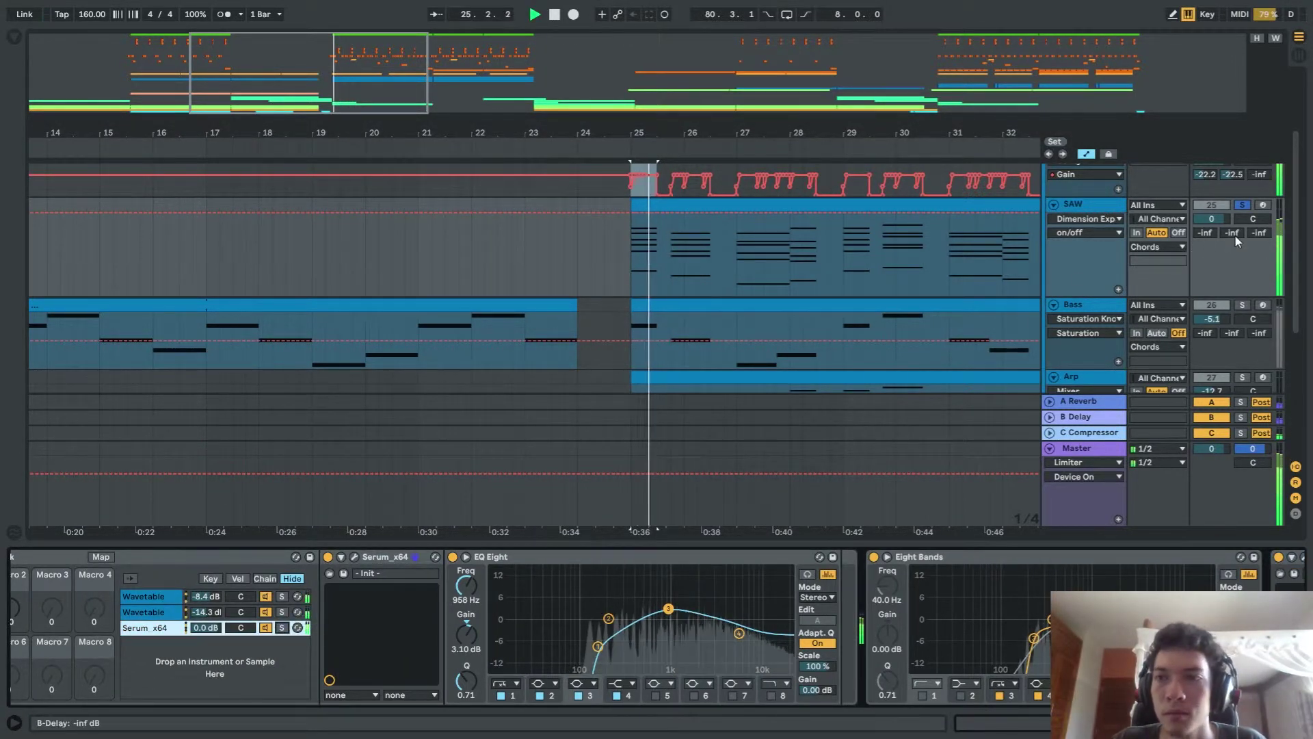
{"action": "scroll", "coordinate": [1242, 203], "scroll_direction": "down", "scroll_amount": 1}
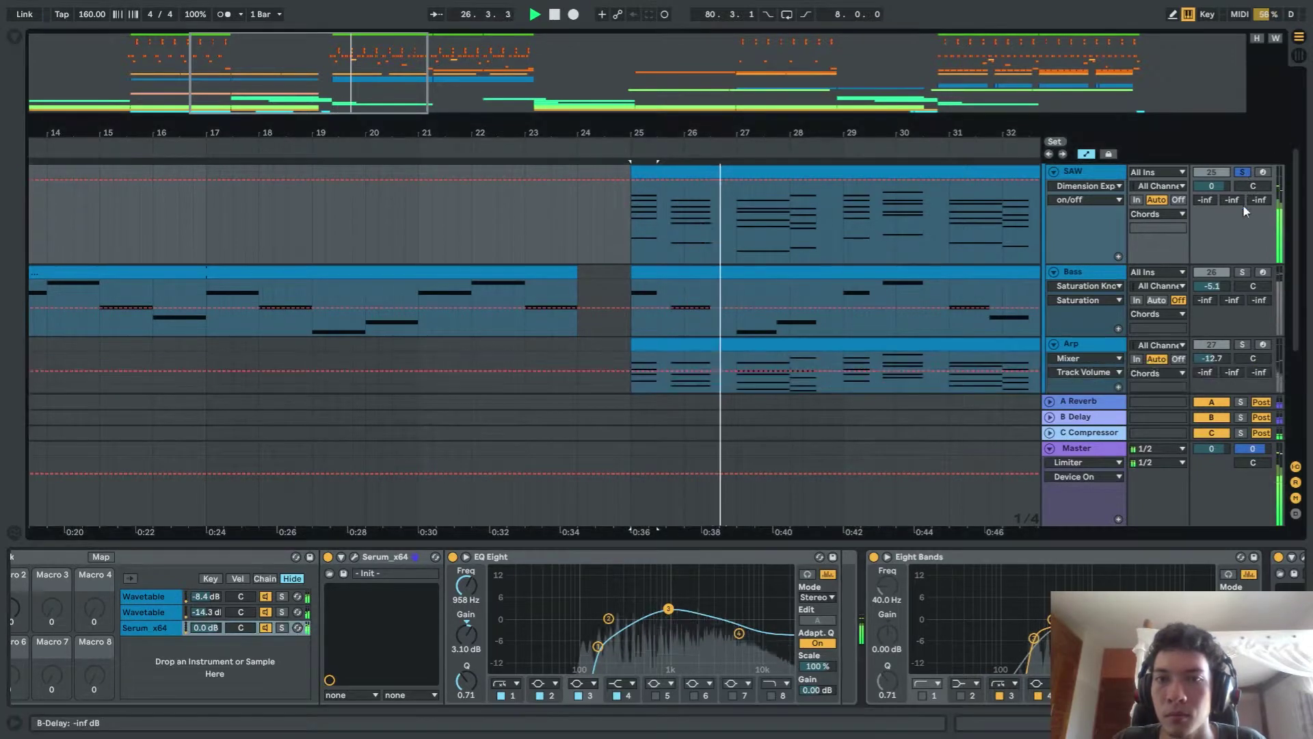
{"action": "scroll", "coordinate": [1243, 206], "scroll_direction": "up", "scroll_amount": 1}
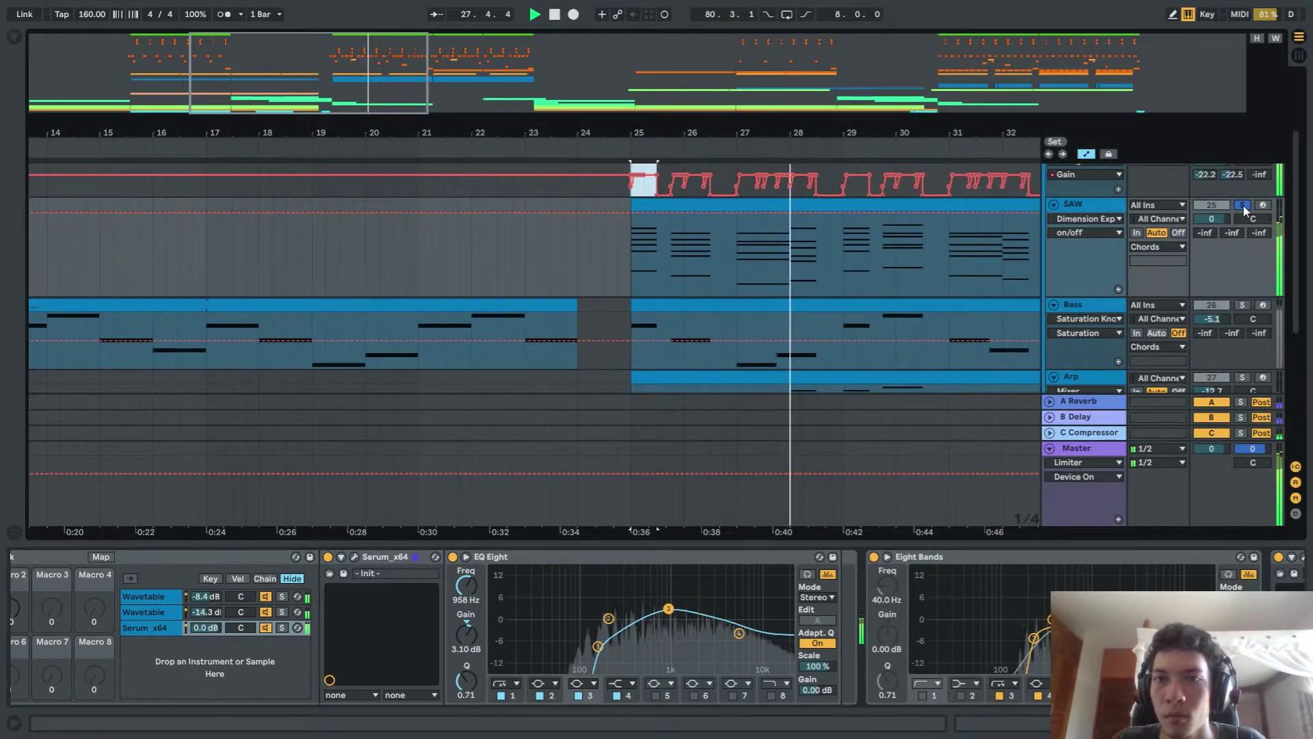
{"action": "key", "text": "space"}
Solo the Bass track and examine the notes of its clip starting at bar 25 in an enlarged note editor
{"action": "left_click", "coordinate": [1113, 306]}
{"action": "left_click", "coordinate": [1242, 306]}
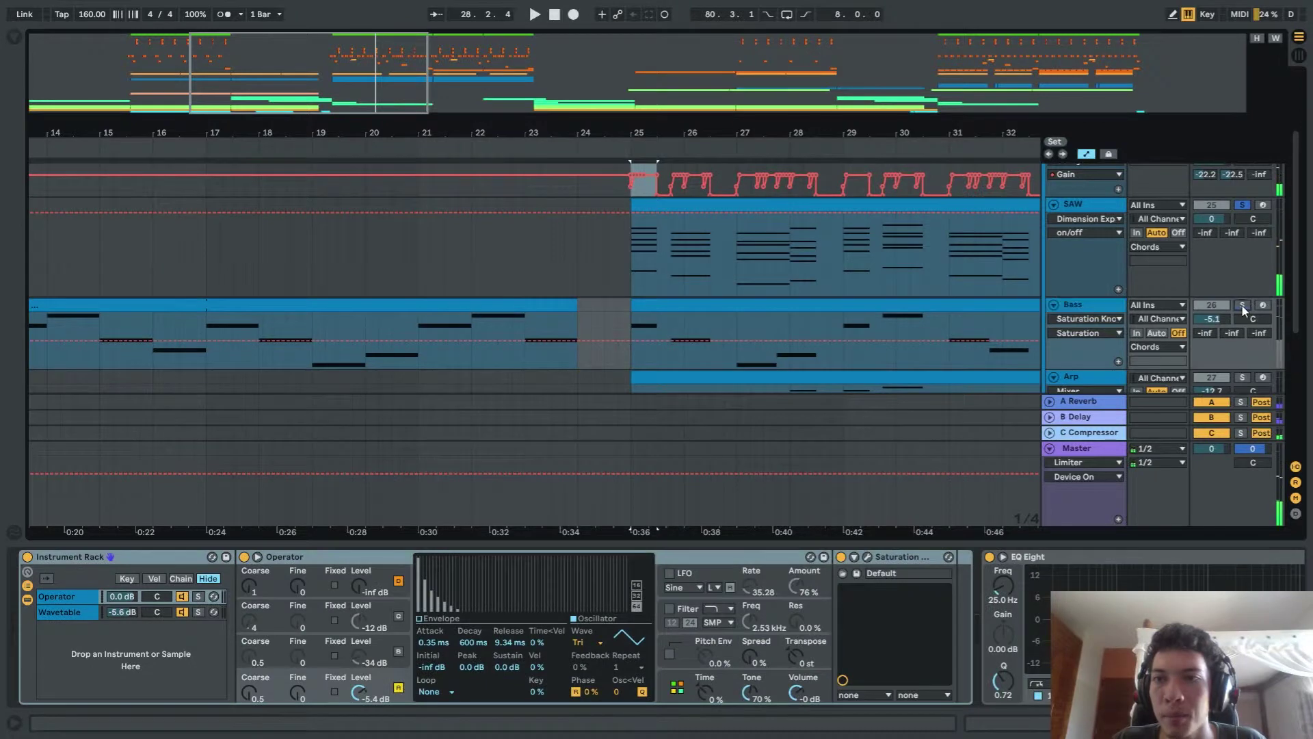
{"action": "scroll", "coordinate": [772, 352], "scroll_direction": "right", "scroll_amount": 2}
{"action": "scroll", "coordinate": [739, 342], "scroll_direction": "down", "scroll_amount": 1}
{"action": "left_click", "coordinate": [704, 271]}
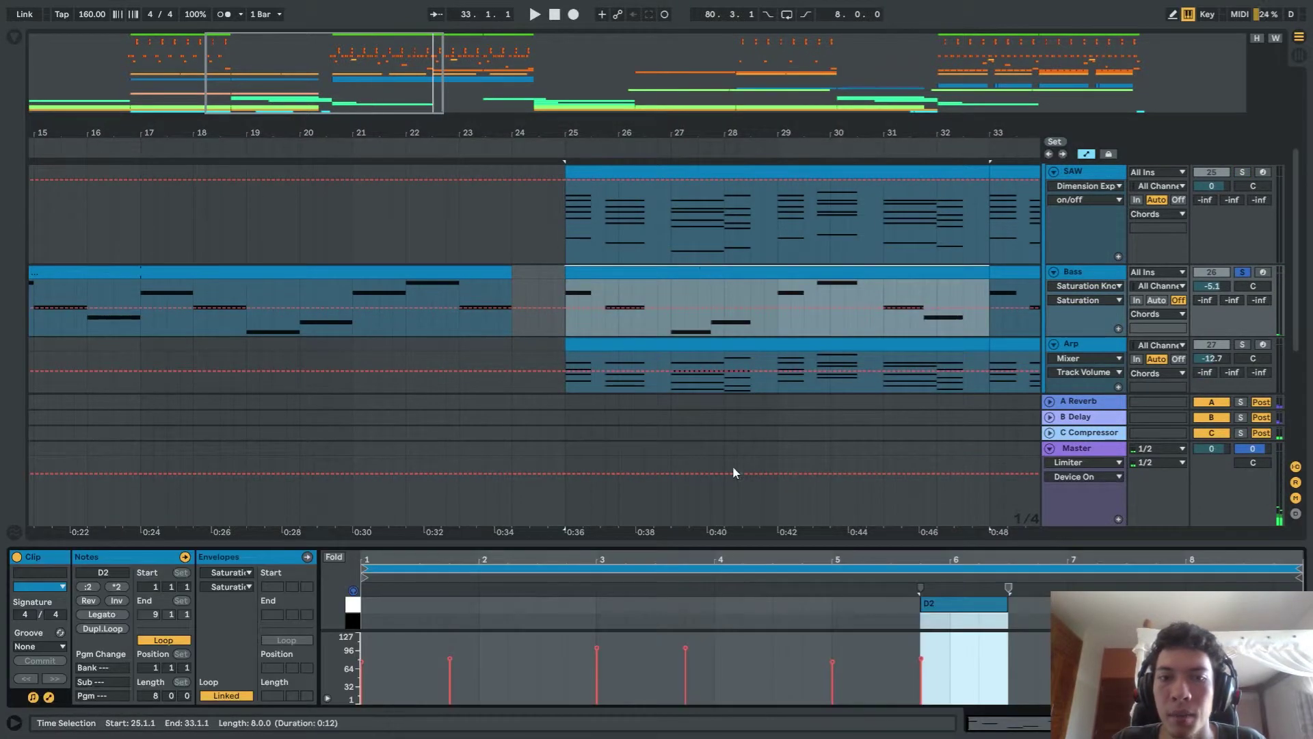
{"action": "left_click_drag", "start_coordinate": [645, 542], "coordinate": [674, 154]}
{"action": "scroll", "coordinate": [888, 430], "scroll_direction": "up", "scroll_amount": 3}
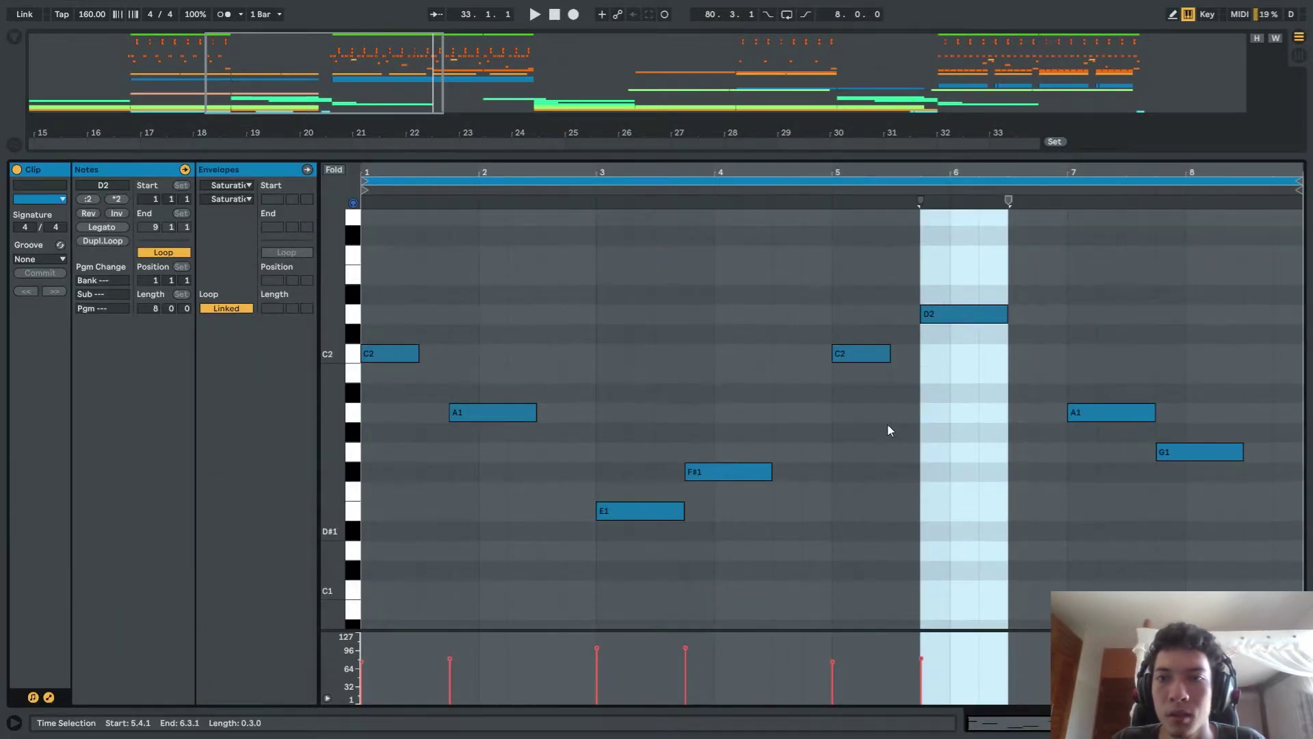
{"action": "scroll", "coordinate": [888, 429], "scroll_direction": "up", "scroll_amount": 1}
{"action": "key", "text": "shift+Tab"}
Listen to the soloed Bass clip from bar 25 with both of its layers playing
{"action": "scroll", "coordinate": [846, 346], "scroll_direction": "up", "scroll_amount": 2}
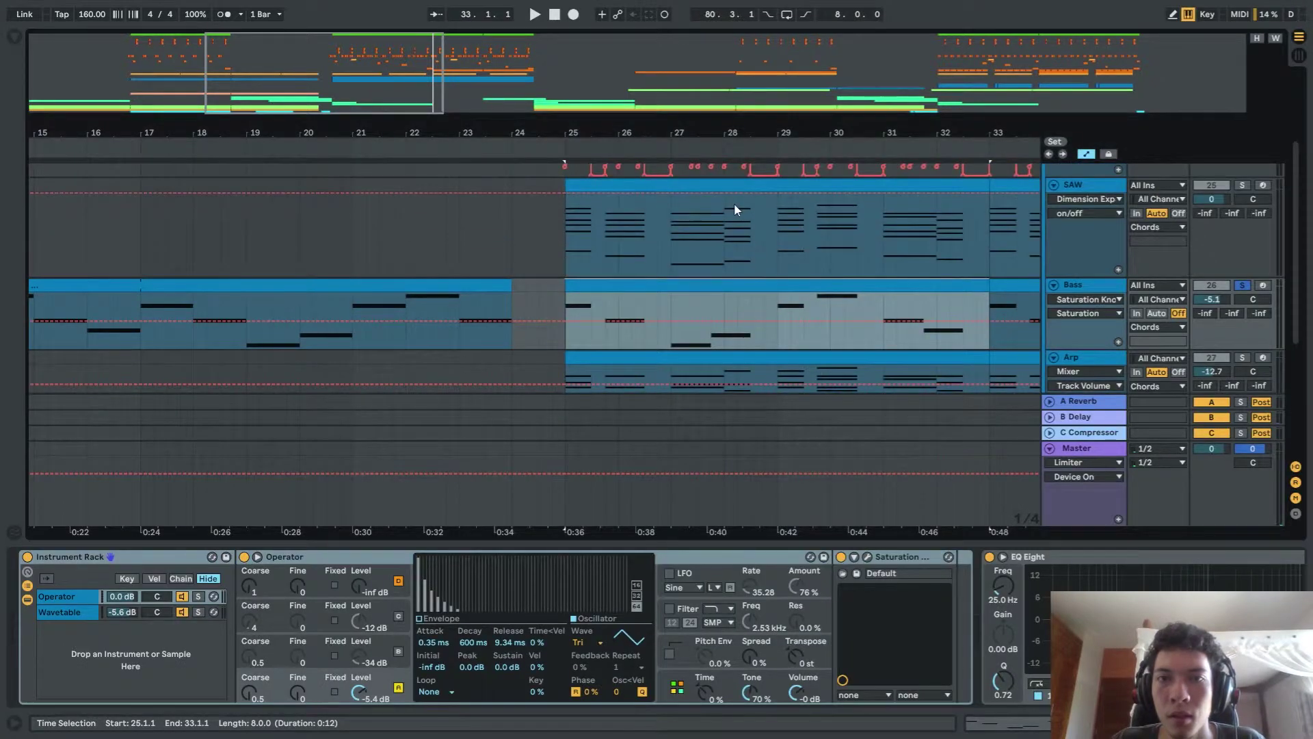
{"action": "scroll", "coordinate": [766, 253], "scroll_direction": "down", "scroll_amount": 2}
{"action": "key", "text": "space"}
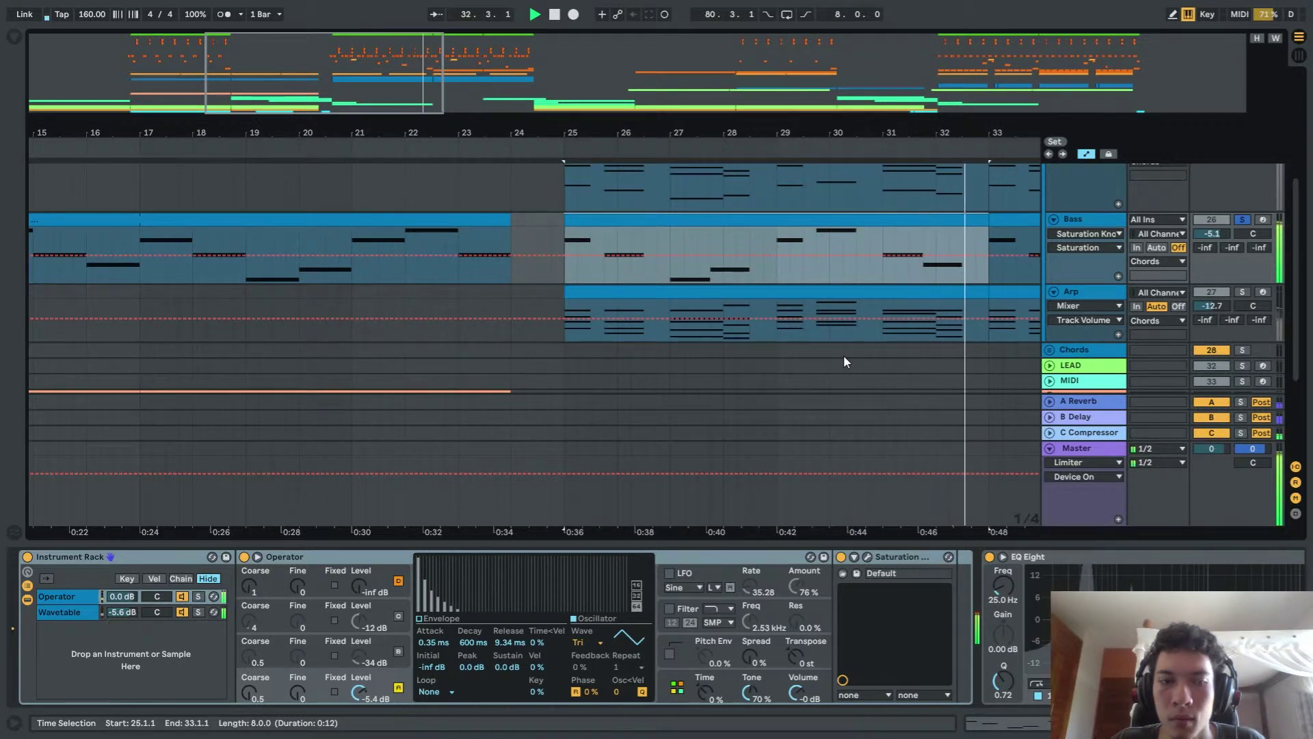
{"action": "key", "text": "space"}
{"action": "left_click", "coordinate": [803, 283]}
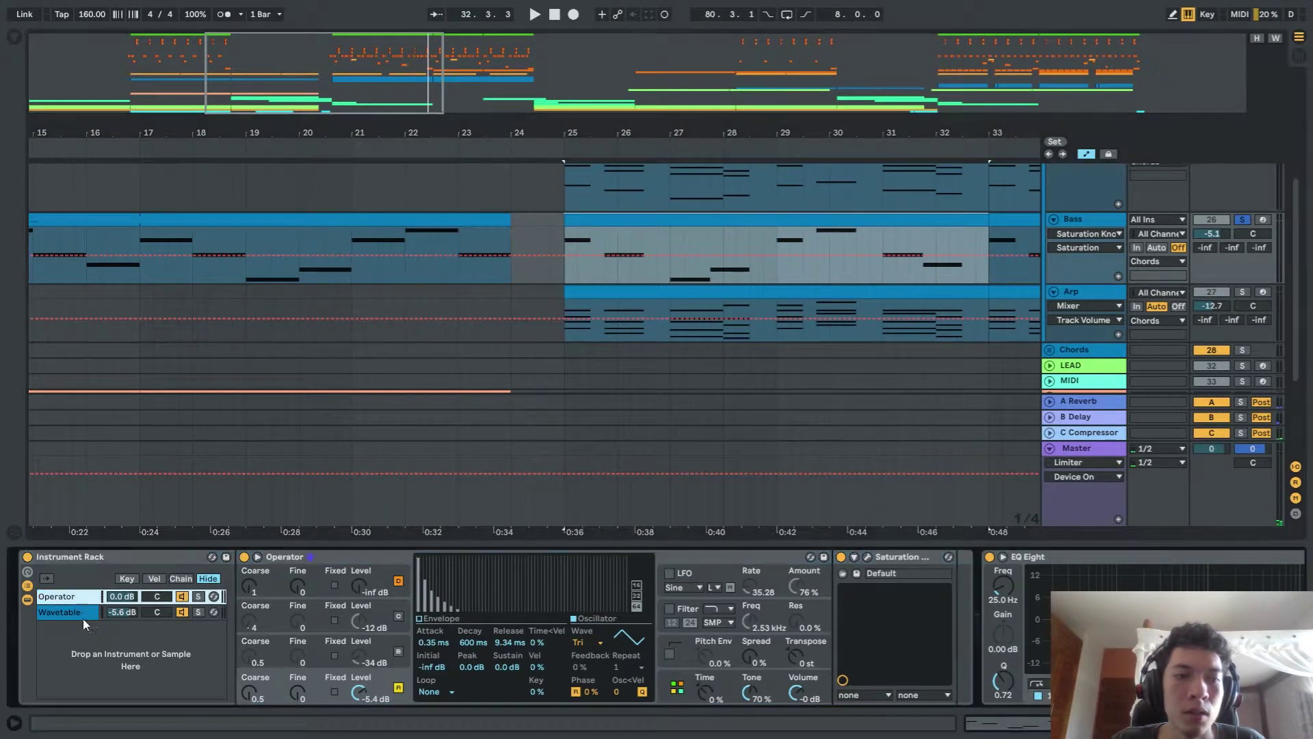
Compare the Operator and Wavetable chains of the Bass rack and solo the Operator chain
{"action": "left_click", "coordinate": [85, 616]}
{"action": "left_click", "coordinate": [80, 596]}
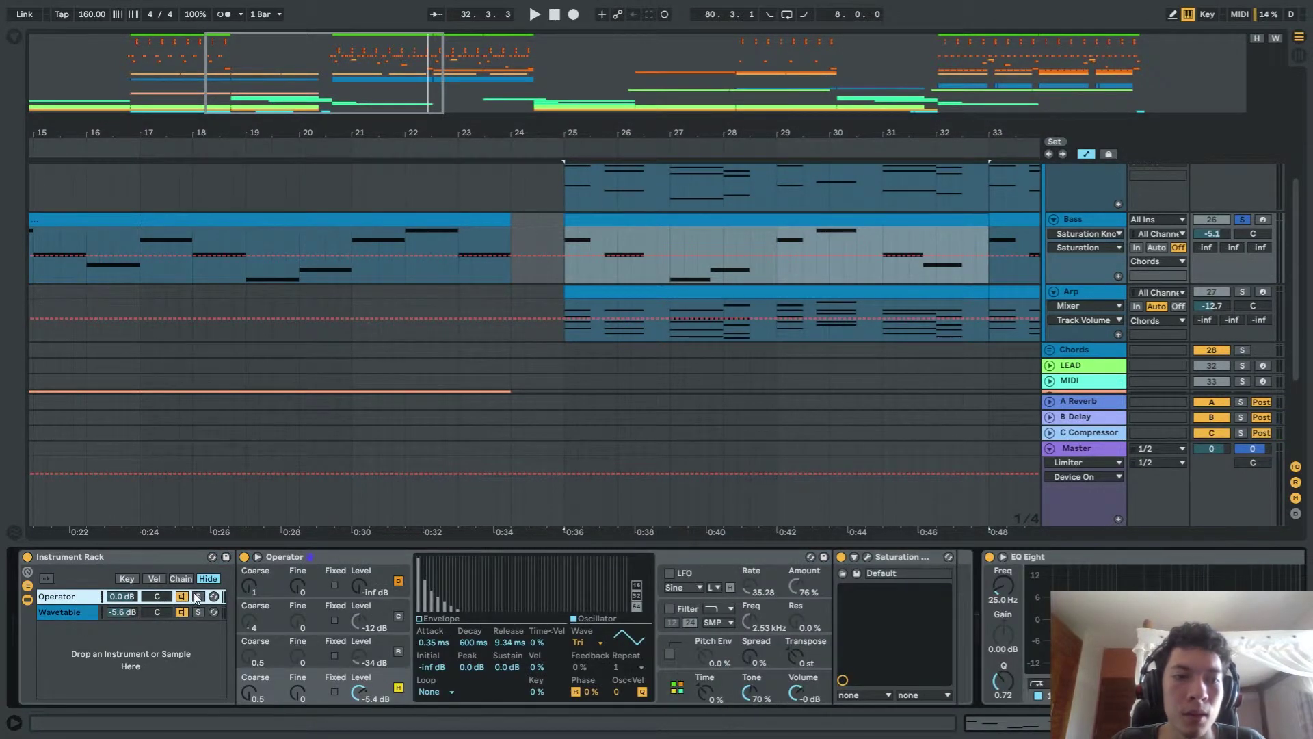
{"action": "left_click", "coordinate": [56, 616]}
{"action": "left_click", "coordinate": [198, 596]}
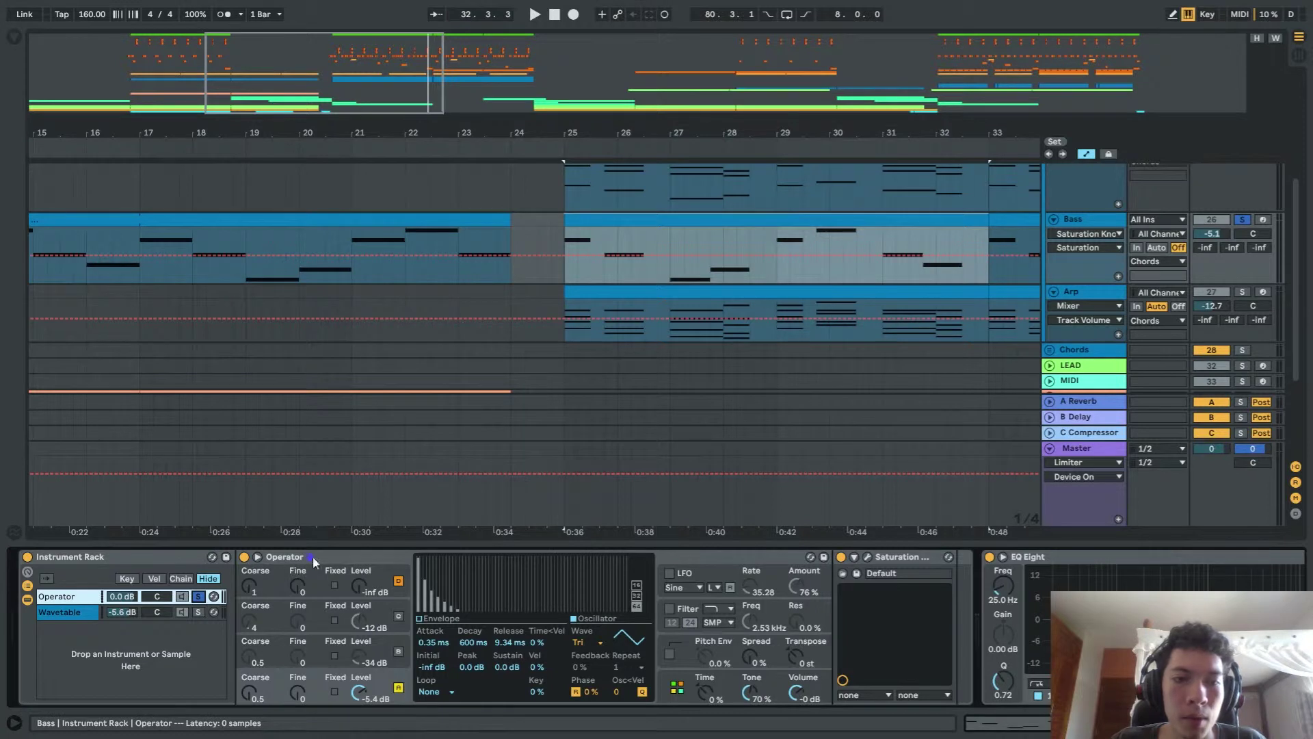
Inspect the Operator's Tri oscillator wave setting and listen to the soloed sub layer
{"action": "left_click", "coordinate": [584, 639]}
{"action": "left_click", "coordinate": [584, 639]}
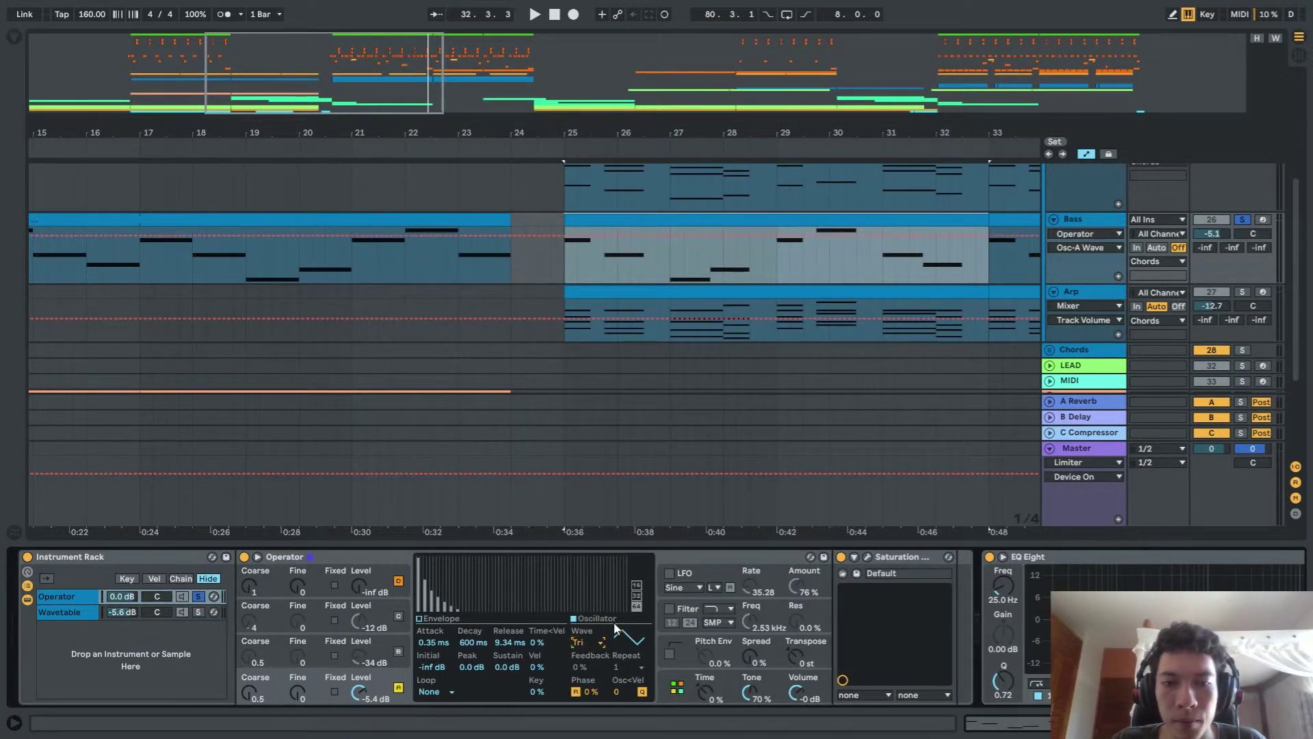
{"action": "key", "text": "space"}
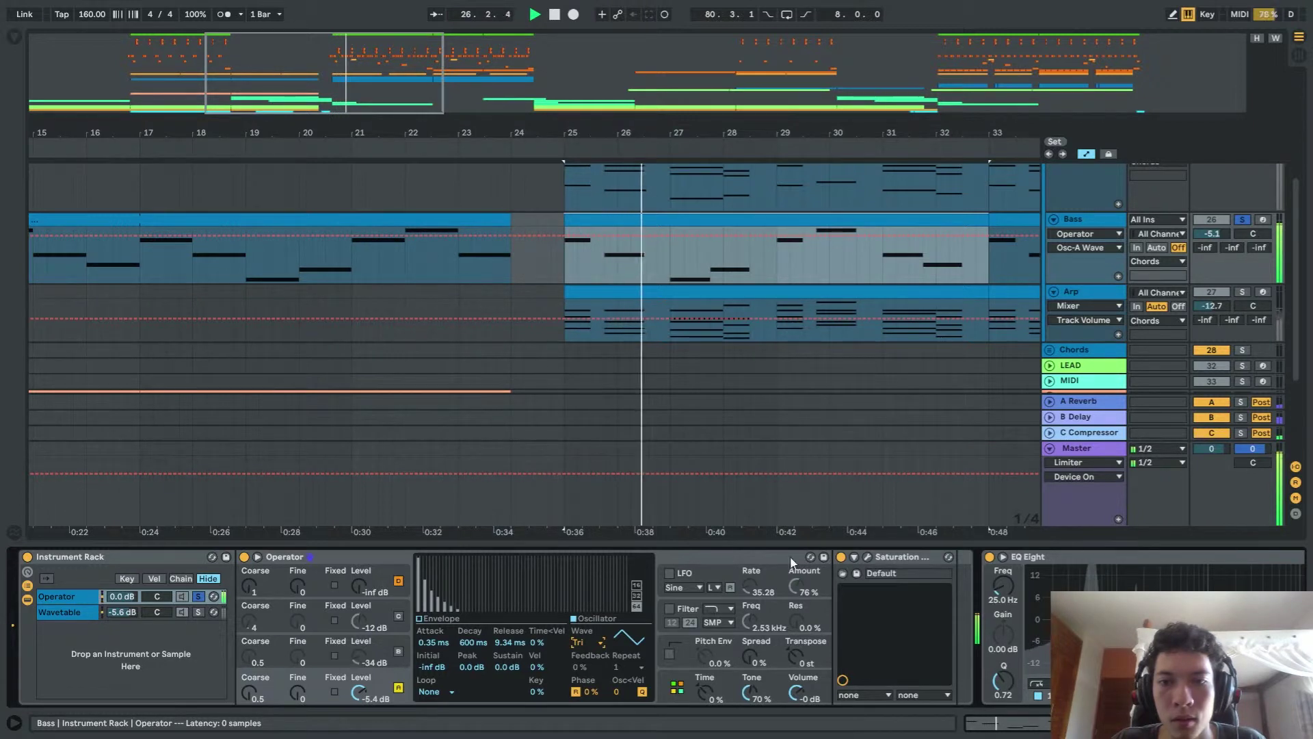
Open the Operator chain's Saturation Knob, examine its saturation amount and type, and close it
{"action": "left_click", "coordinate": [868, 557]}
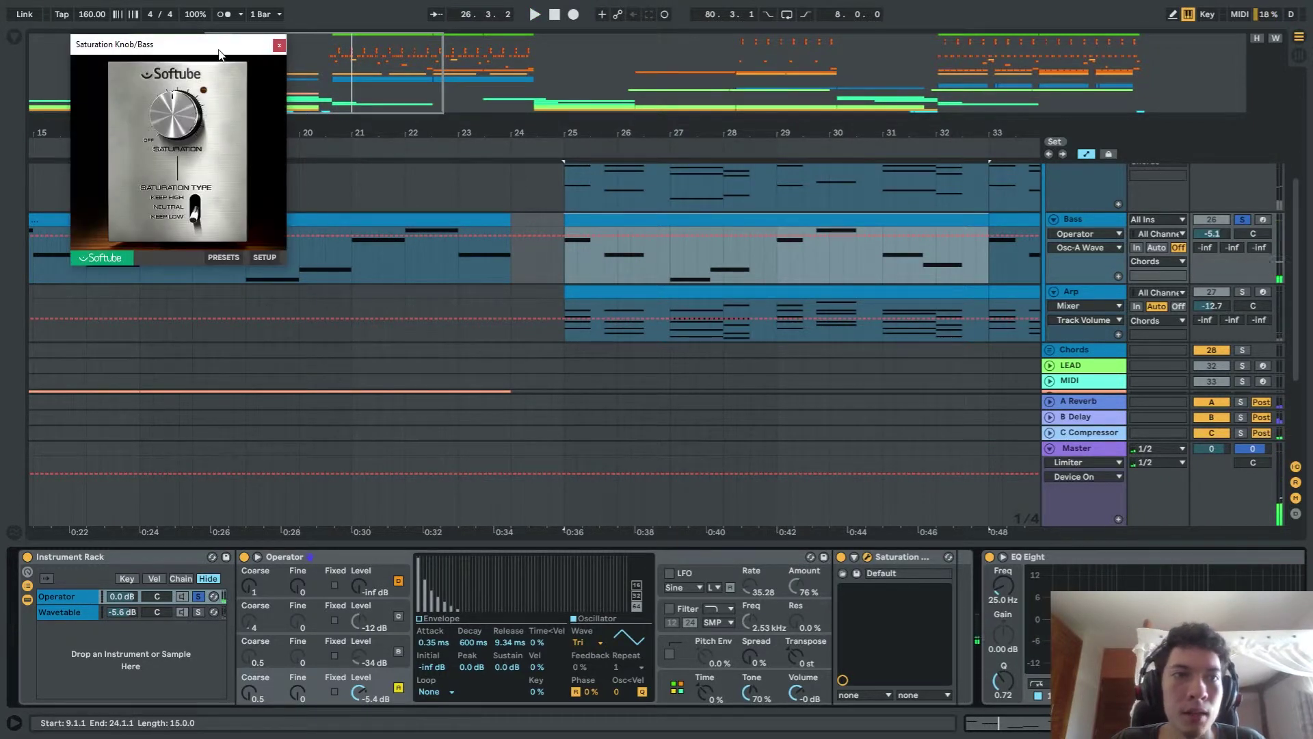
{"action": "left_click_drag", "start_coordinate": [219, 54], "coordinate": [677, 197]}
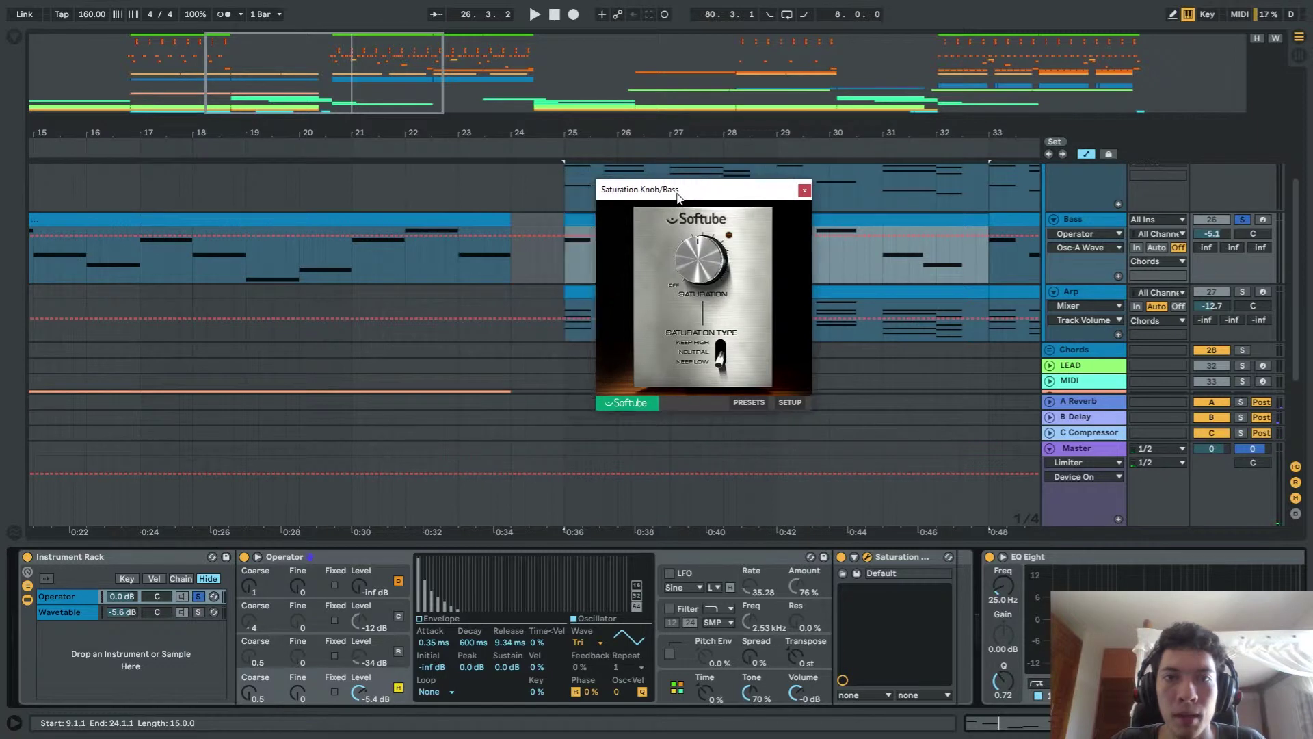
{"action": "left_click", "coordinate": [805, 190]}
Examine the low-end curve of the Bass track's EQ Eight while the Operator layer plays
{"action": "scroll", "coordinate": [889, 578], "scroll_direction": "down", "scroll_amount": 5}
{"action": "left_click", "coordinate": [958, 559]}
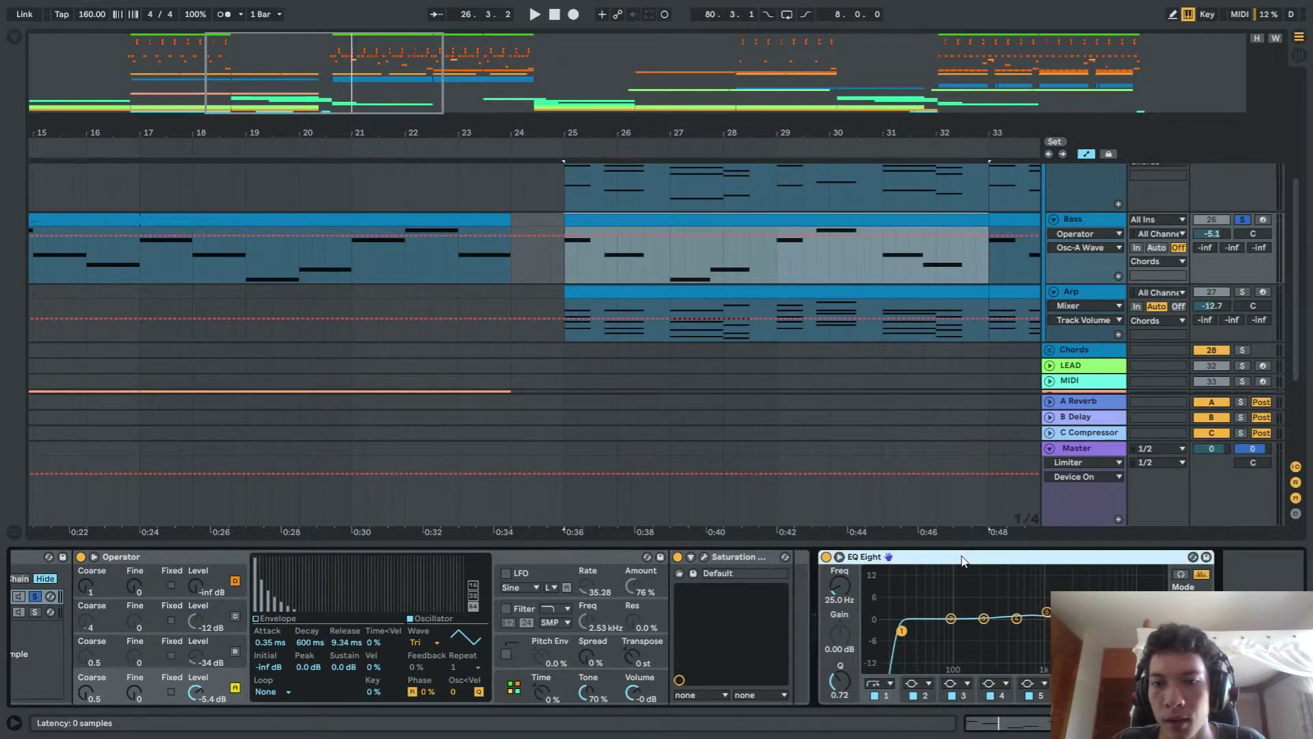
{"action": "key", "text": "space"}
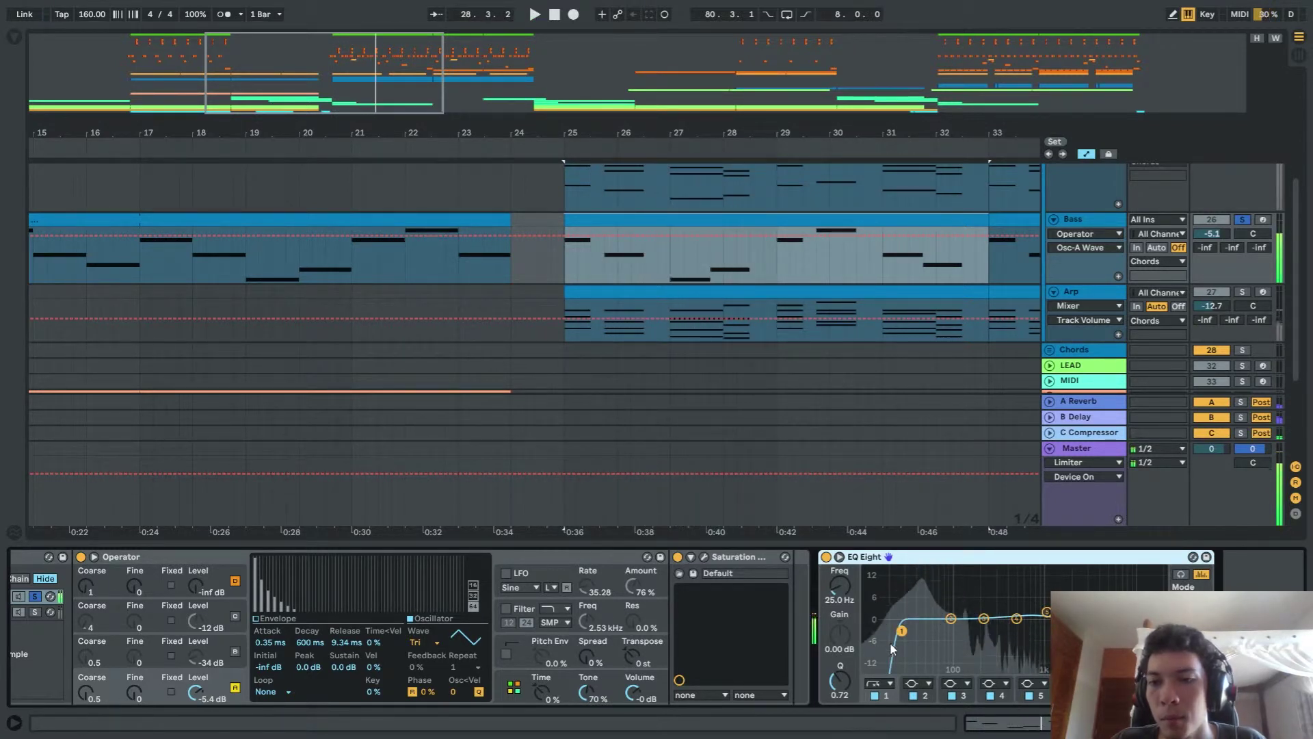
Listen to the Operator layer again and bring up the devices of the Bass rack's Wavetable chain
{"action": "scroll", "coordinate": [234, 622], "scroll_direction": "left", "scroll_amount": 5}
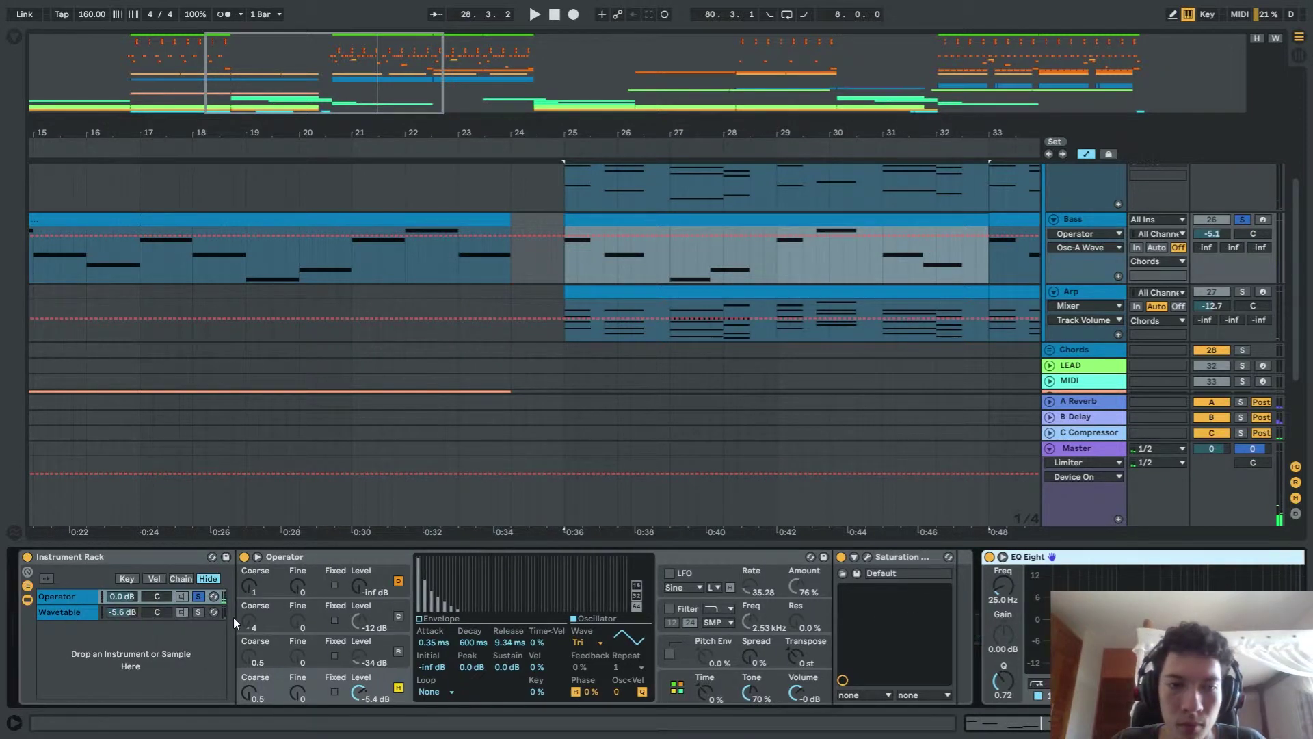
{"action": "key", "text": "space"}
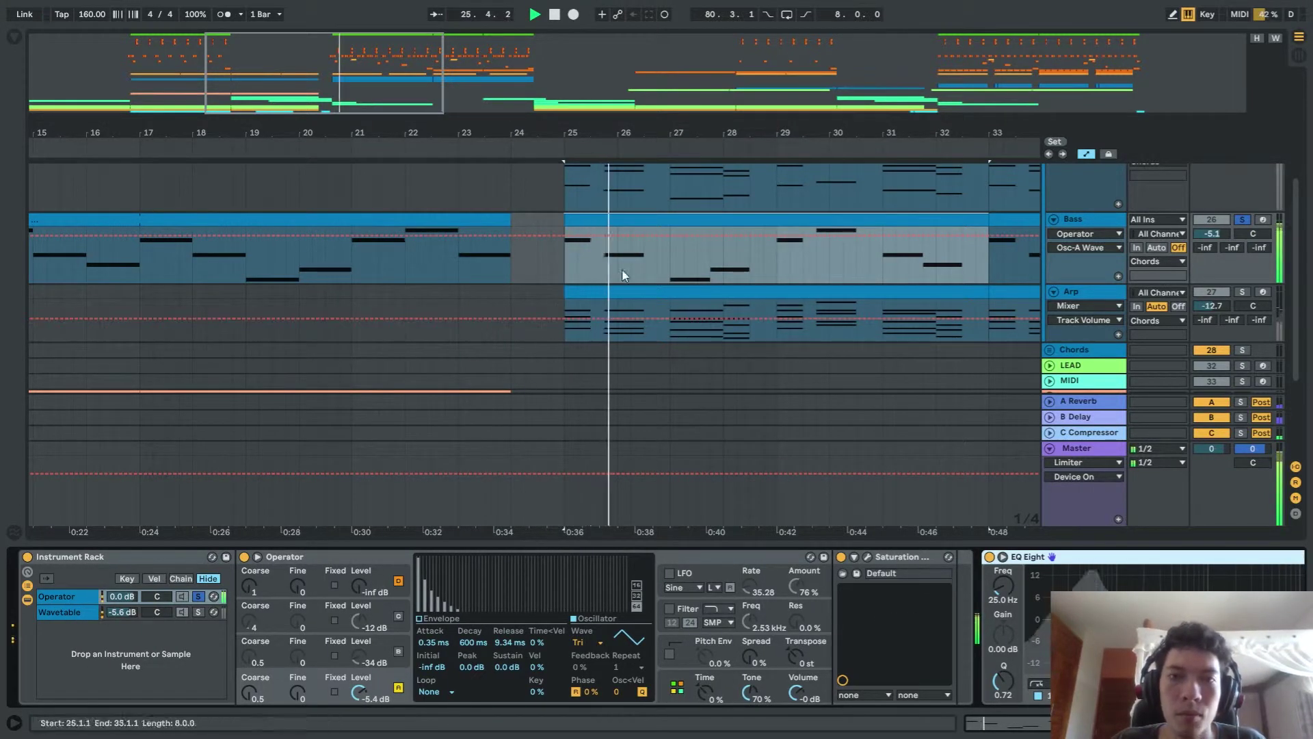
{"action": "key", "text": "space"}
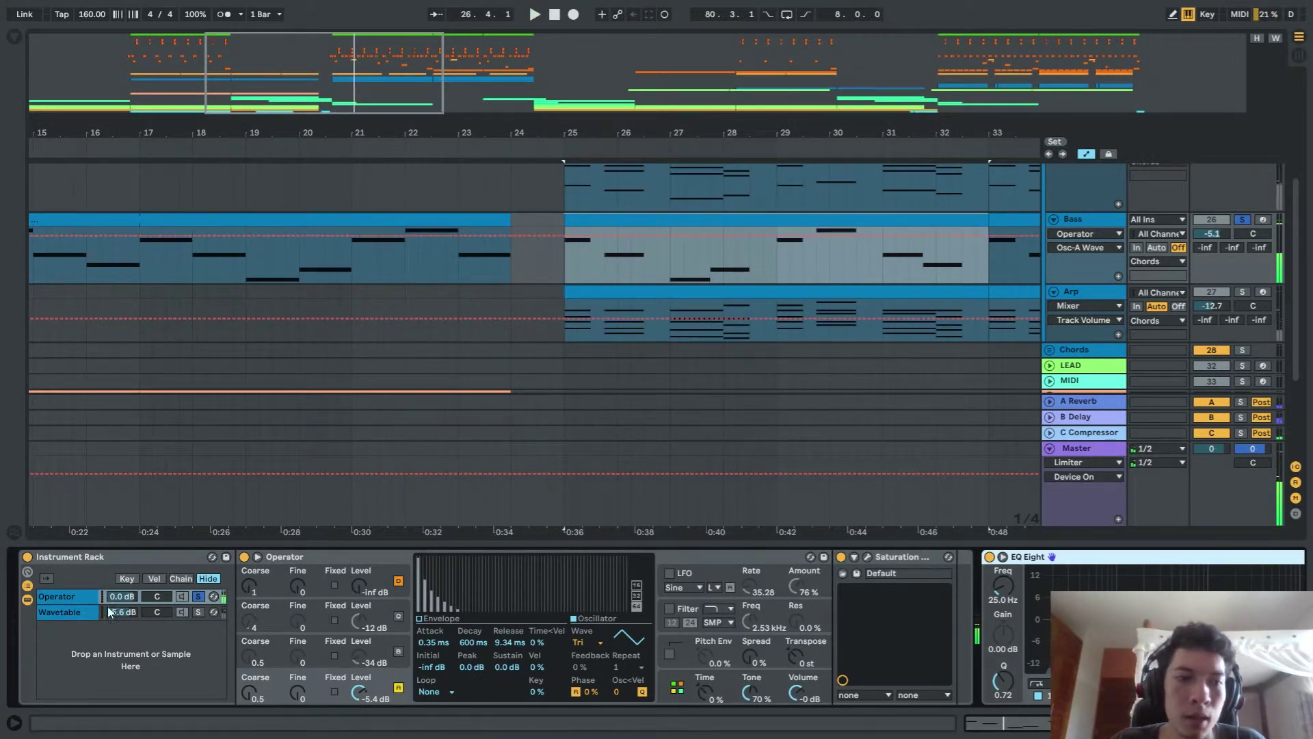
{"action": "left_click", "coordinate": [149, 613]}
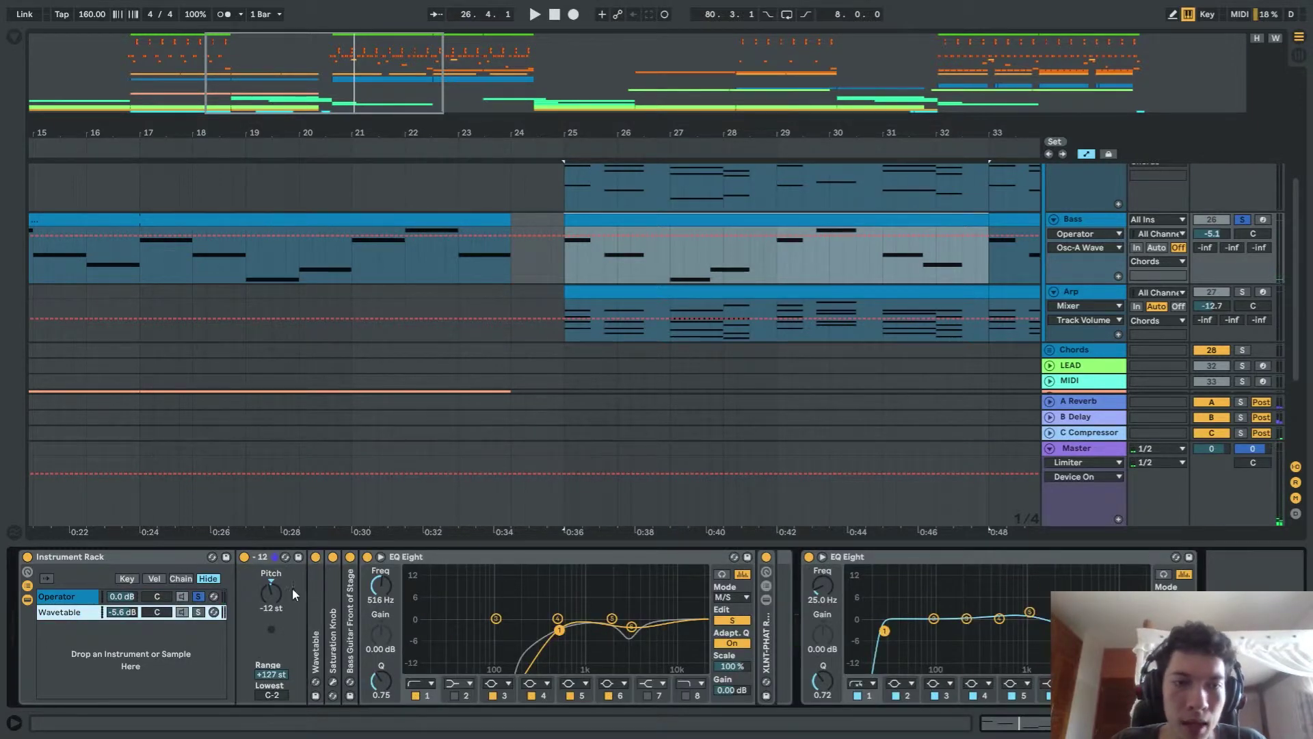
Open the Bass rack's Wavetable in expanded view, solo its chain and listen to the layer alone
{"action": "double_click", "coordinate": [309, 595]}
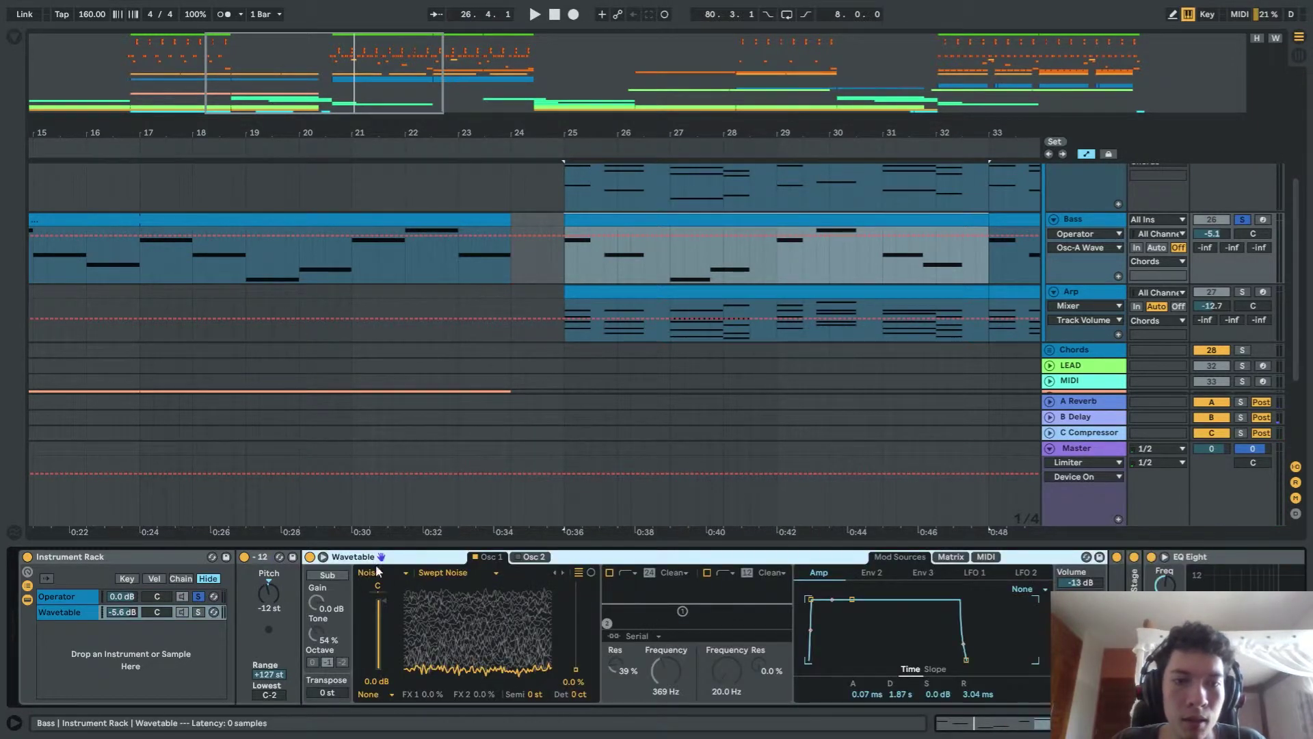
{"action": "left_click", "coordinate": [324, 557]}
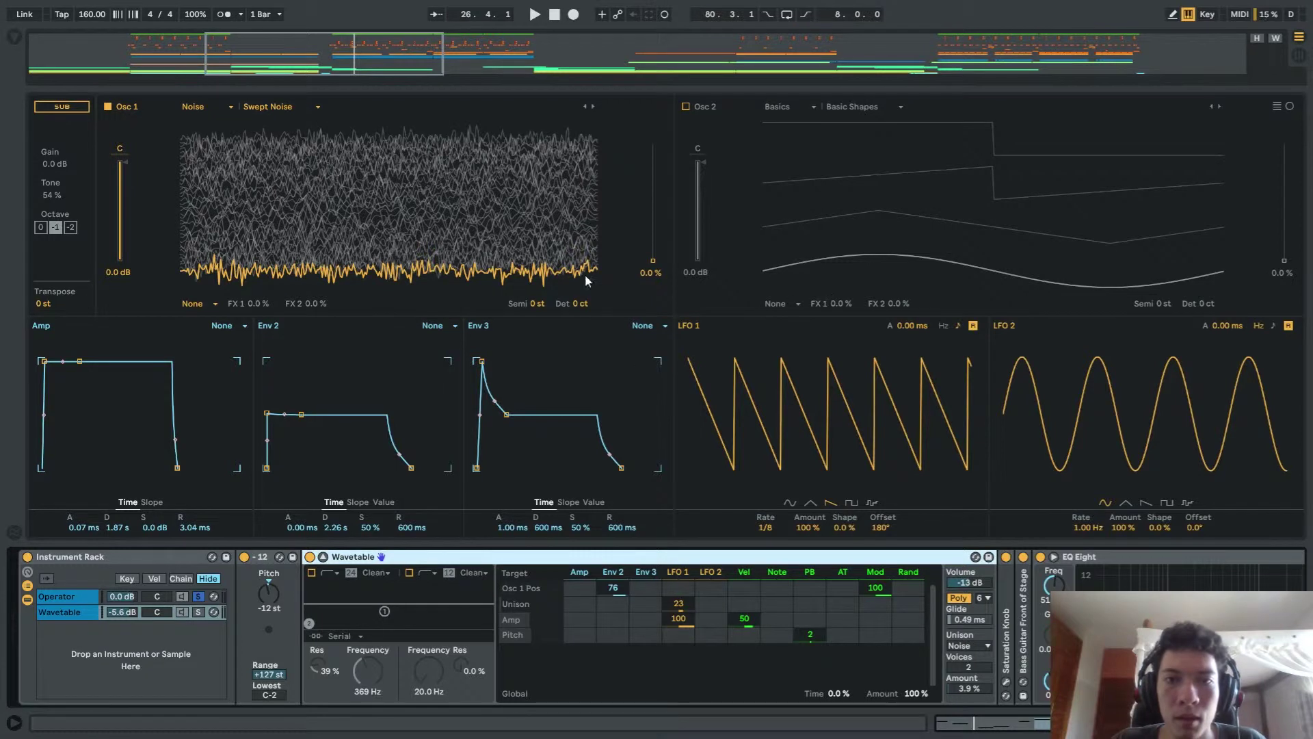
{"action": "left_click", "coordinate": [198, 612]}
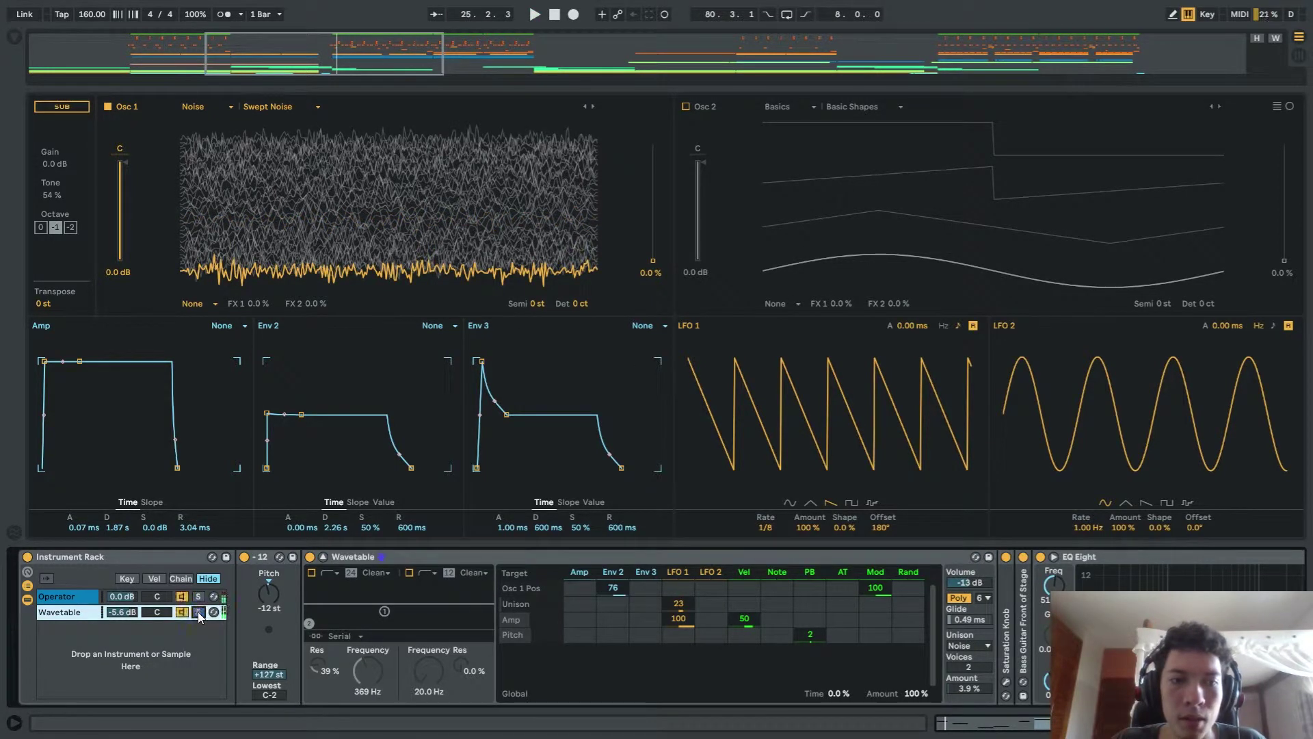
{"action": "key", "text": "space"}
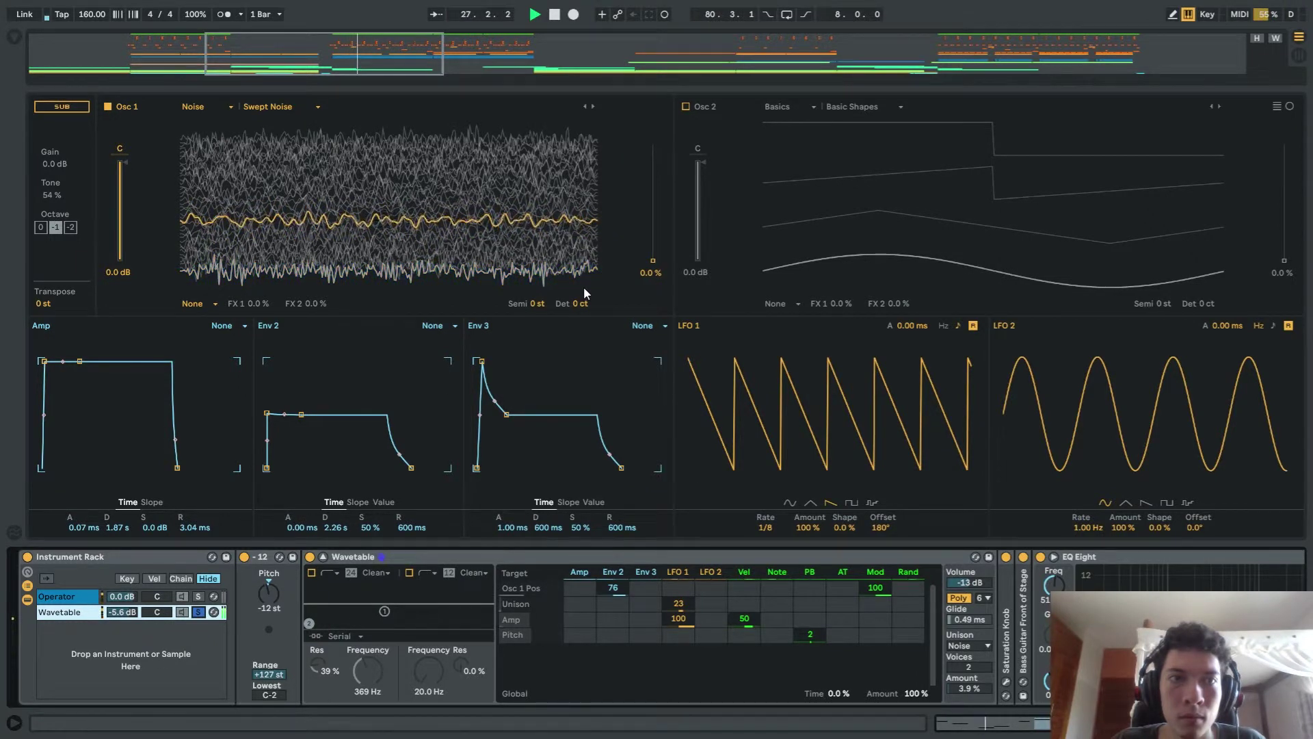
{"action": "key", "text": "space"}
Check the wavetable category and Swept Noise selection of Osc 1 in the Bass Wavetable without changing them
{"action": "left_click", "coordinate": [225, 108]}
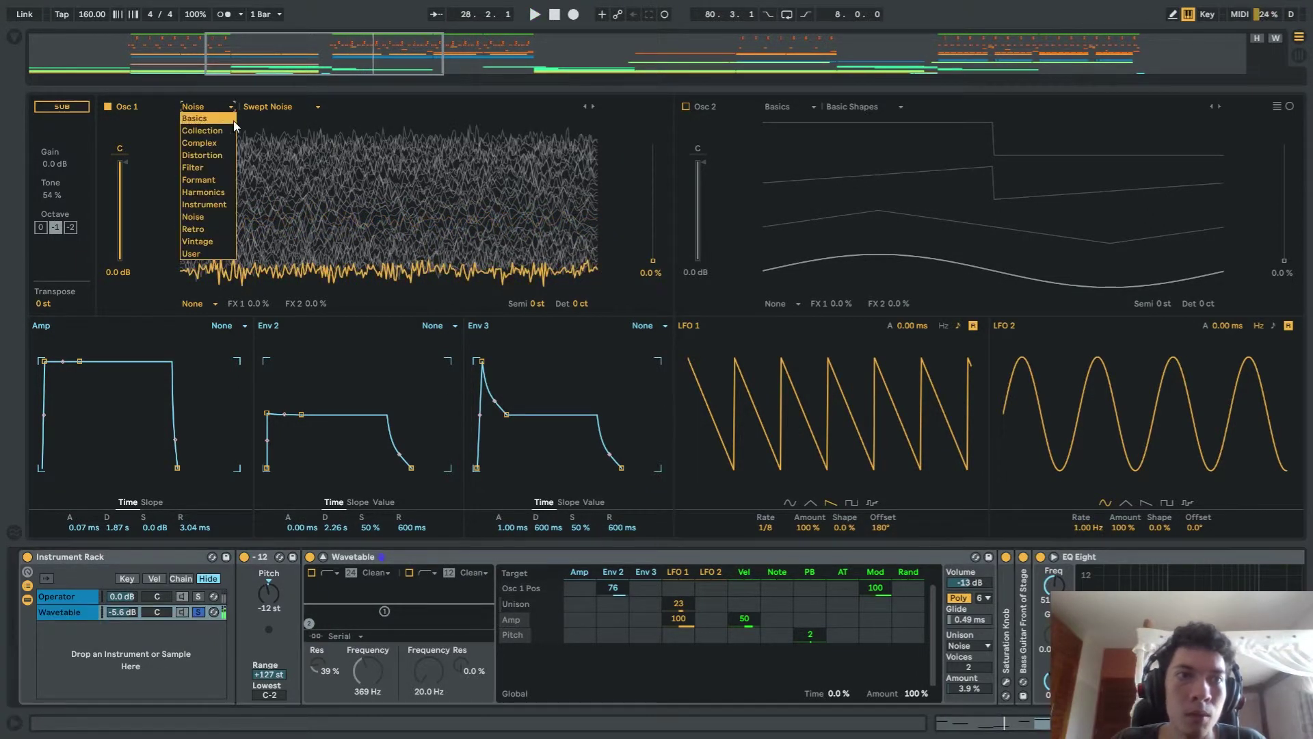
{"action": "left_click", "coordinate": [347, 102]}
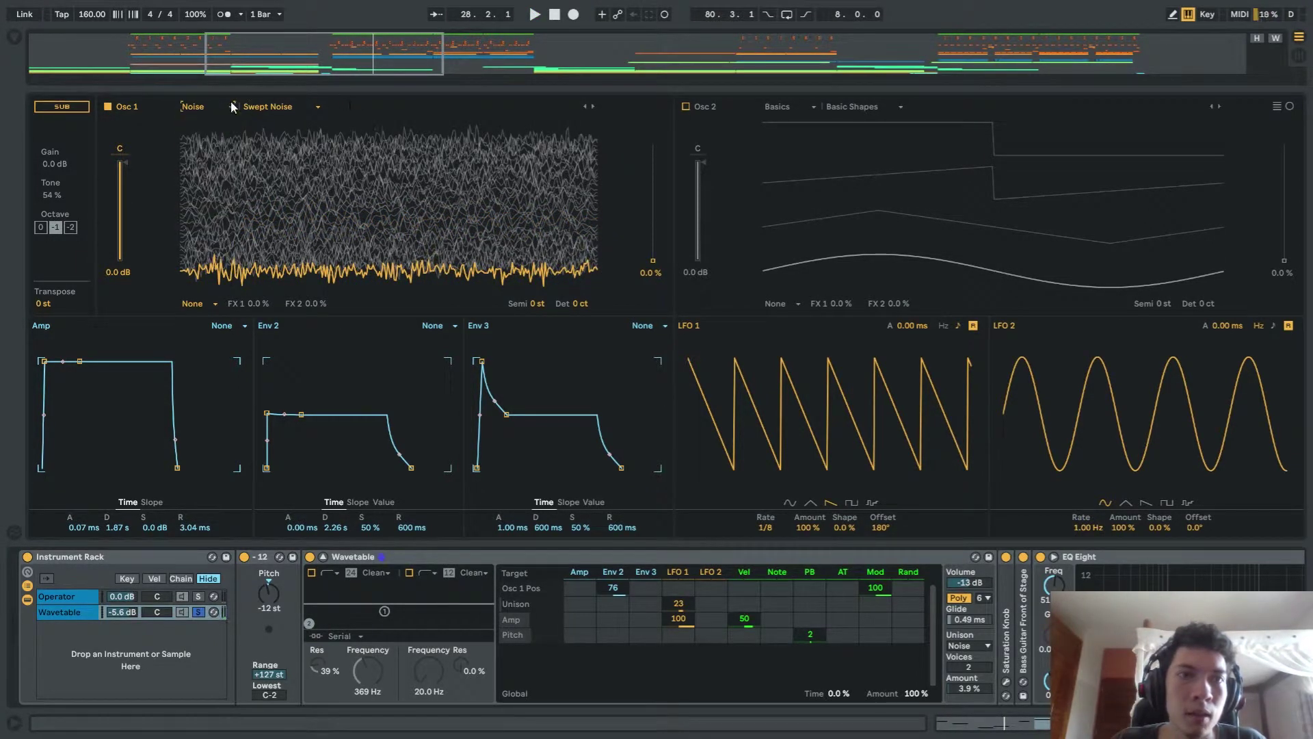
{"action": "left_click", "coordinate": [221, 105]}
{"action": "left_click", "coordinate": [285, 109]}
{"action": "left_click", "coordinate": [284, 109]}
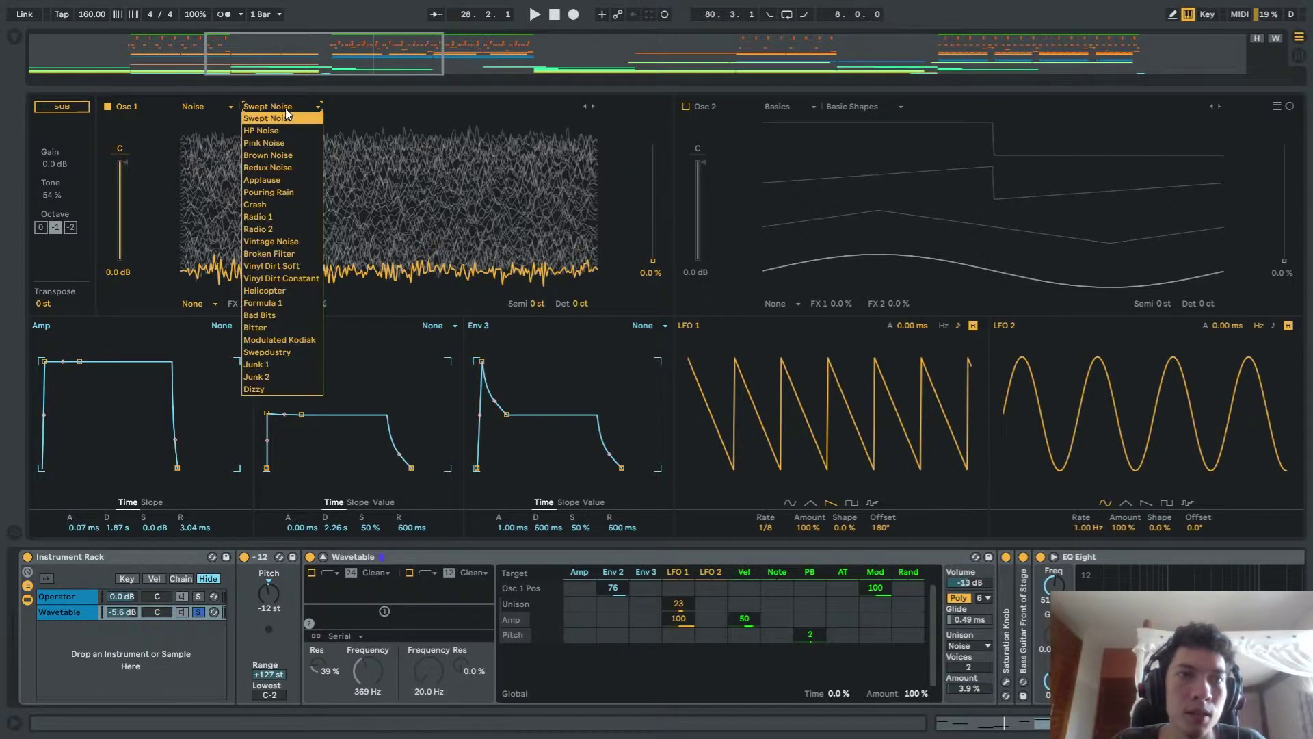
{"action": "left_click", "coordinate": [354, 103]}
Examine the Bass Wavetable's Env 2, comparing its value and time settings
{"action": "key", "text": "space"}
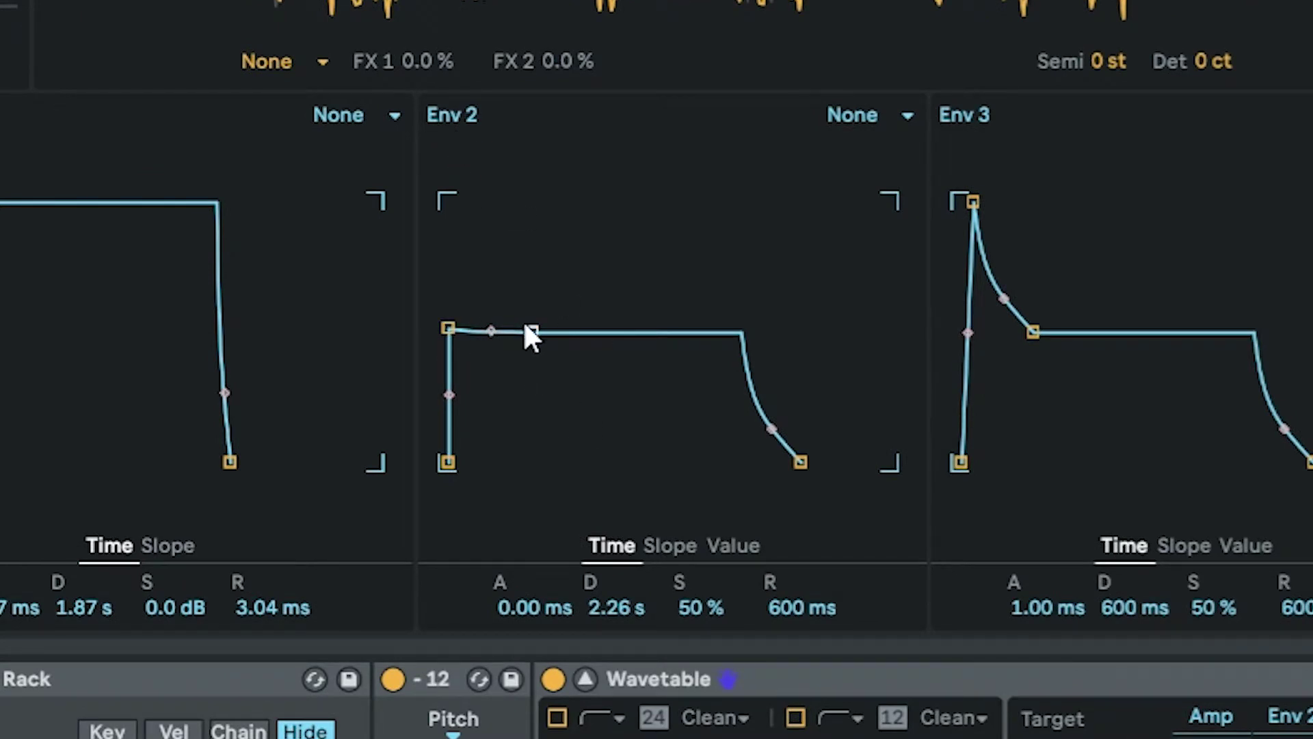
{"action": "left_click", "coordinate": [756, 554]}
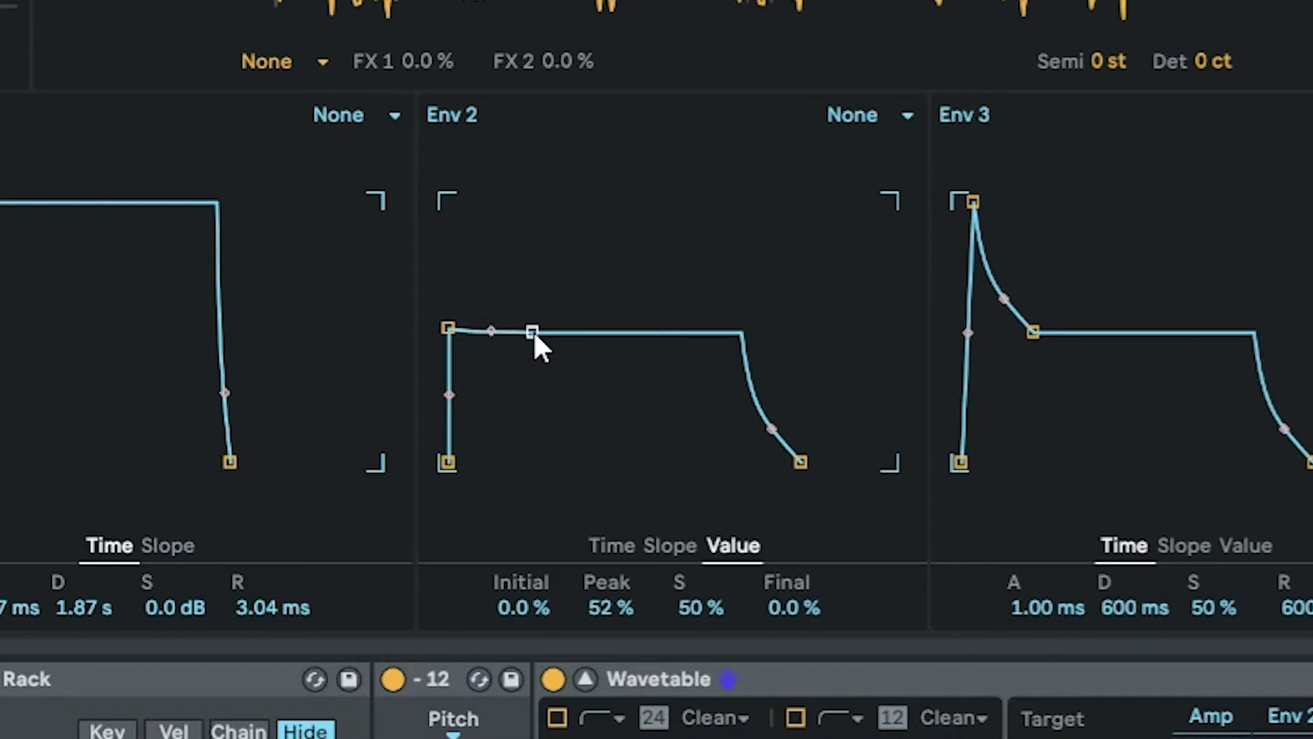
{"action": "left_click", "coordinate": [614, 545]}
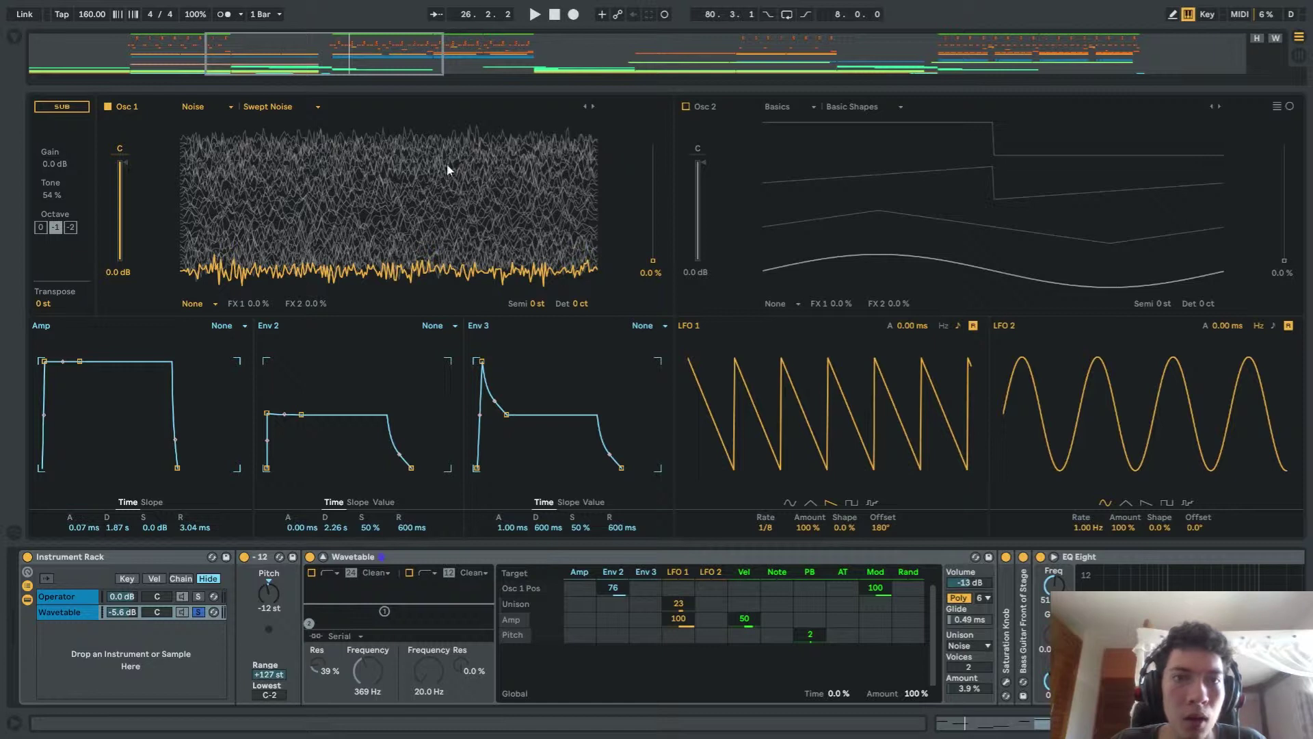
Replay the noise layer and inspect the rate of LFO 1 in the Bass Wavetable
{"action": "key", "text": "space"}
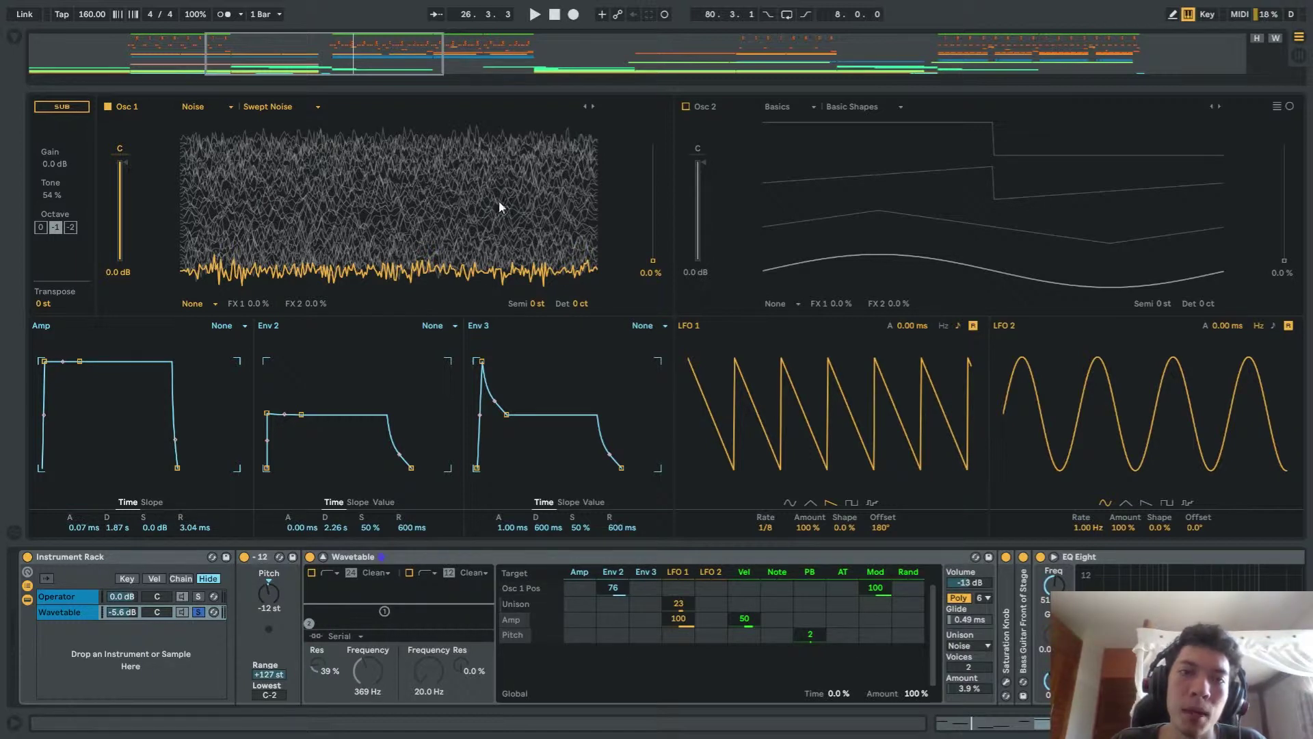
{"action": "key", "text": "space"}
{"action": "key", "text": "space"}
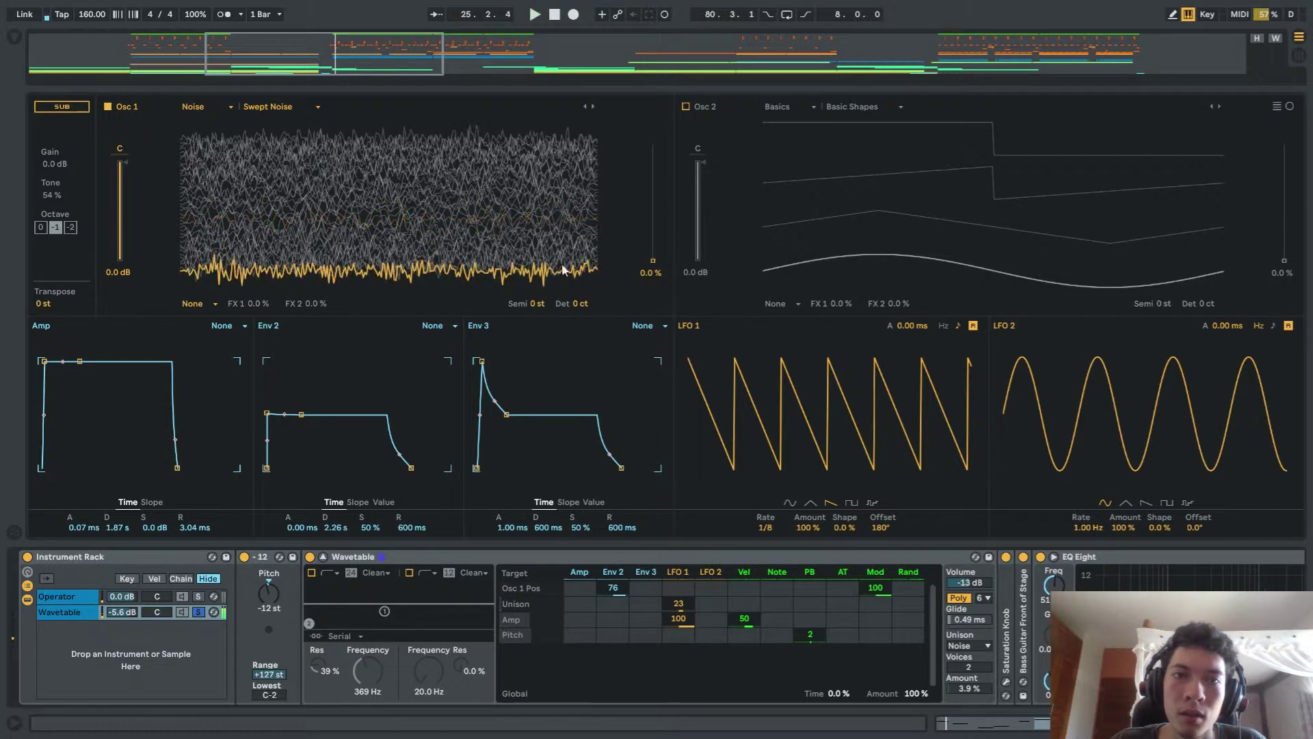
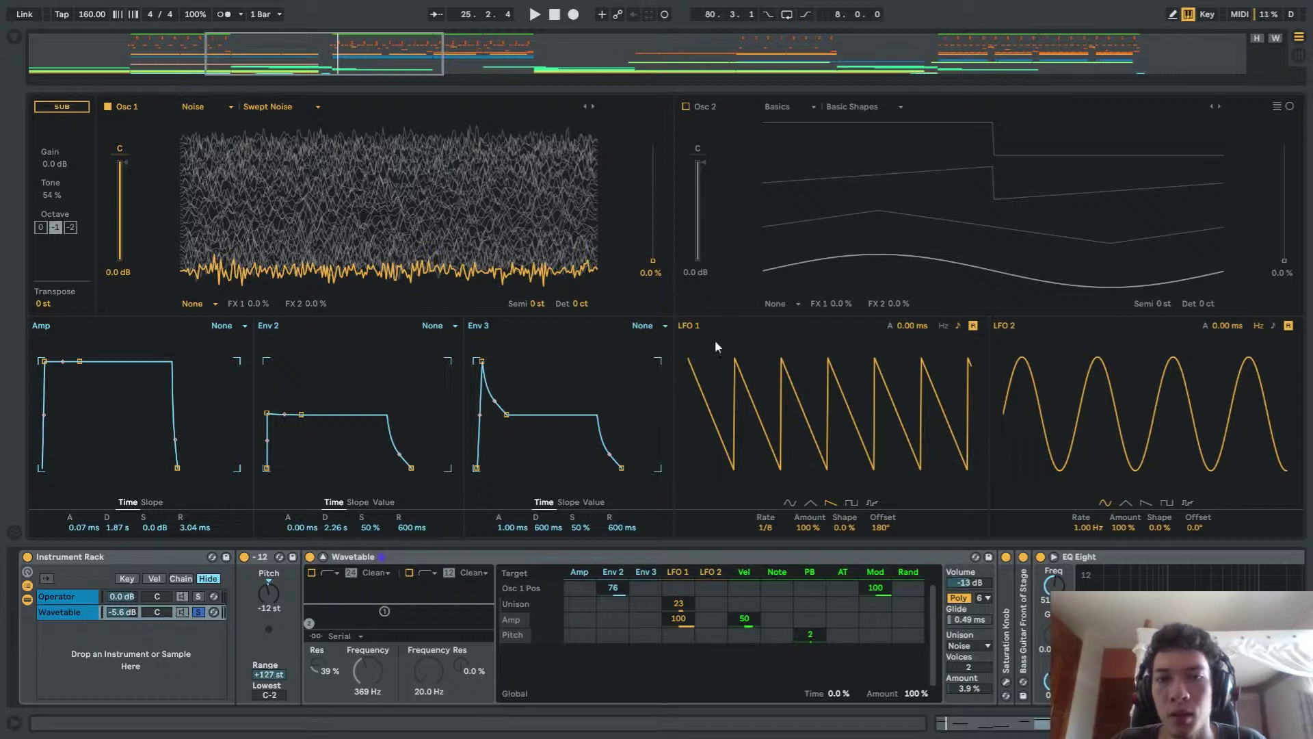
{"action": "left_click", "coordinate": [766, 528]}
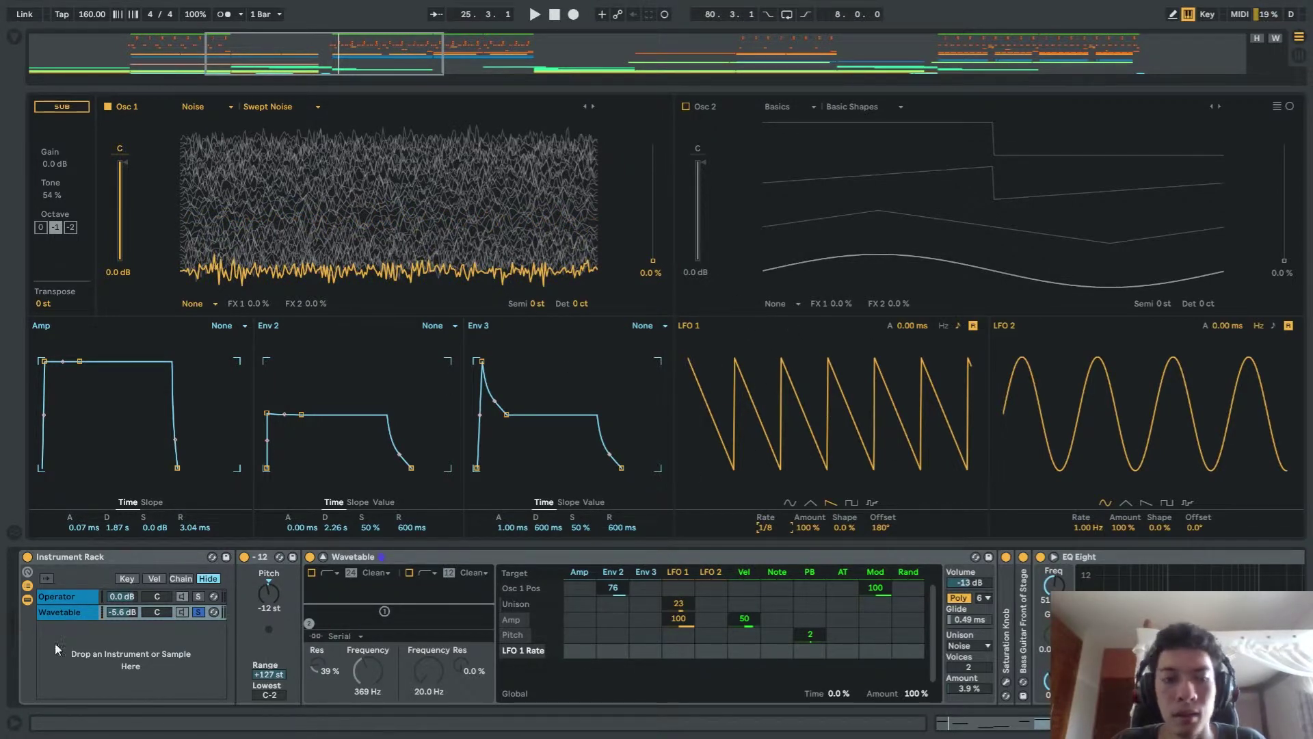
Collapse the Bass Wavetable's expanded view and listen to the layer again in the arrangement
{"action": "left_click", "coordinate": [322, 556]}
{"action": "key", "text": "space"}
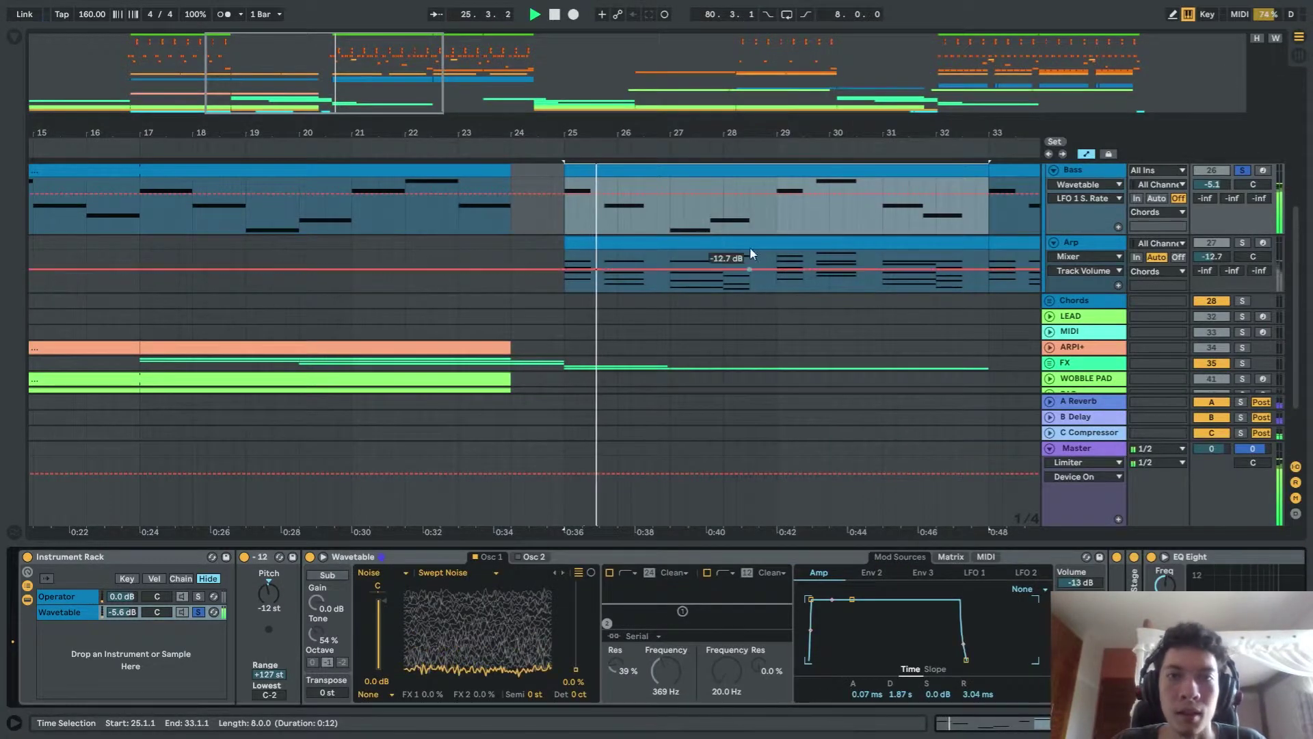
{"action": "left_click", "coordinate": [749, 269]}
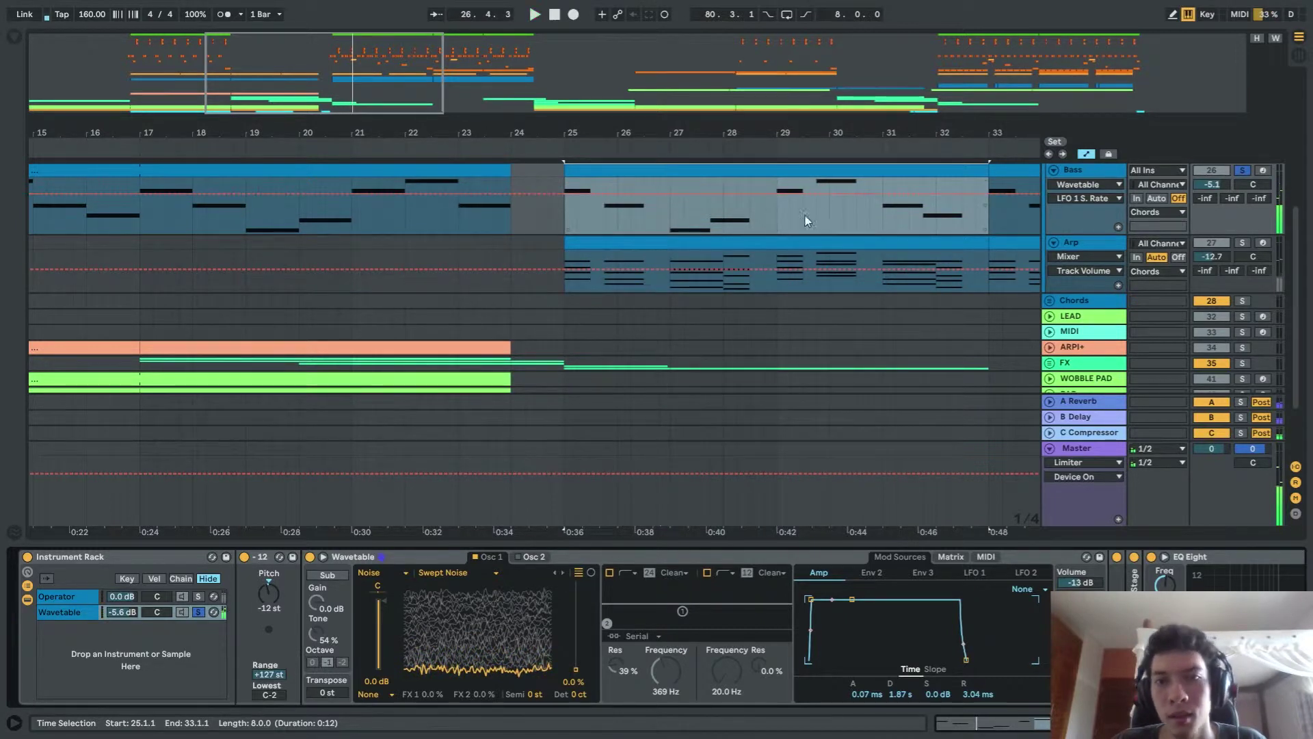
{"action": "scroll", "coordinate": [1242, 171], "scroll_direction": "up", "scroll_amount": 3}
{"action": "scroll", "coordinate": [1221, 306], "scroll_direction": "down", "scroll_amount": 1}
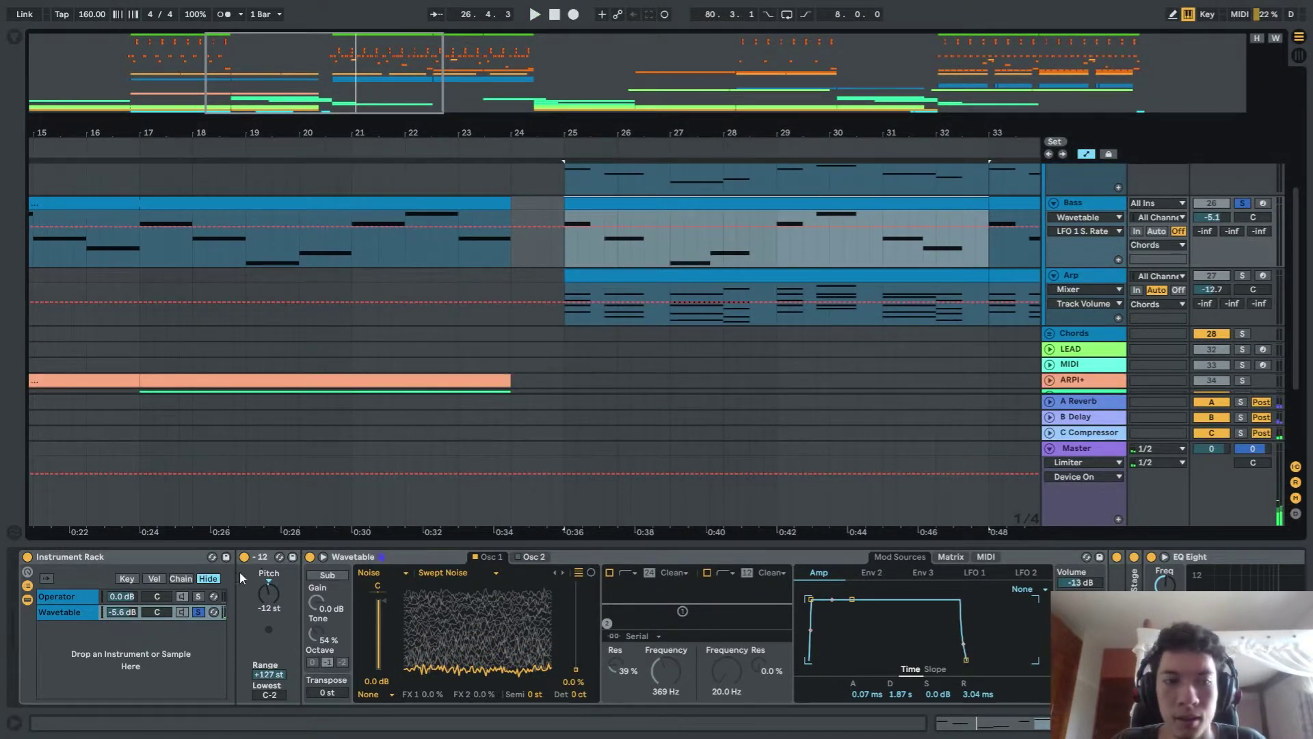
Unsolo the Wavetable chain and listen to both layers of the Bass track together
{"action": "left_click", "coordinate": [200, 612]}
{"action": "key", "text": "space"}
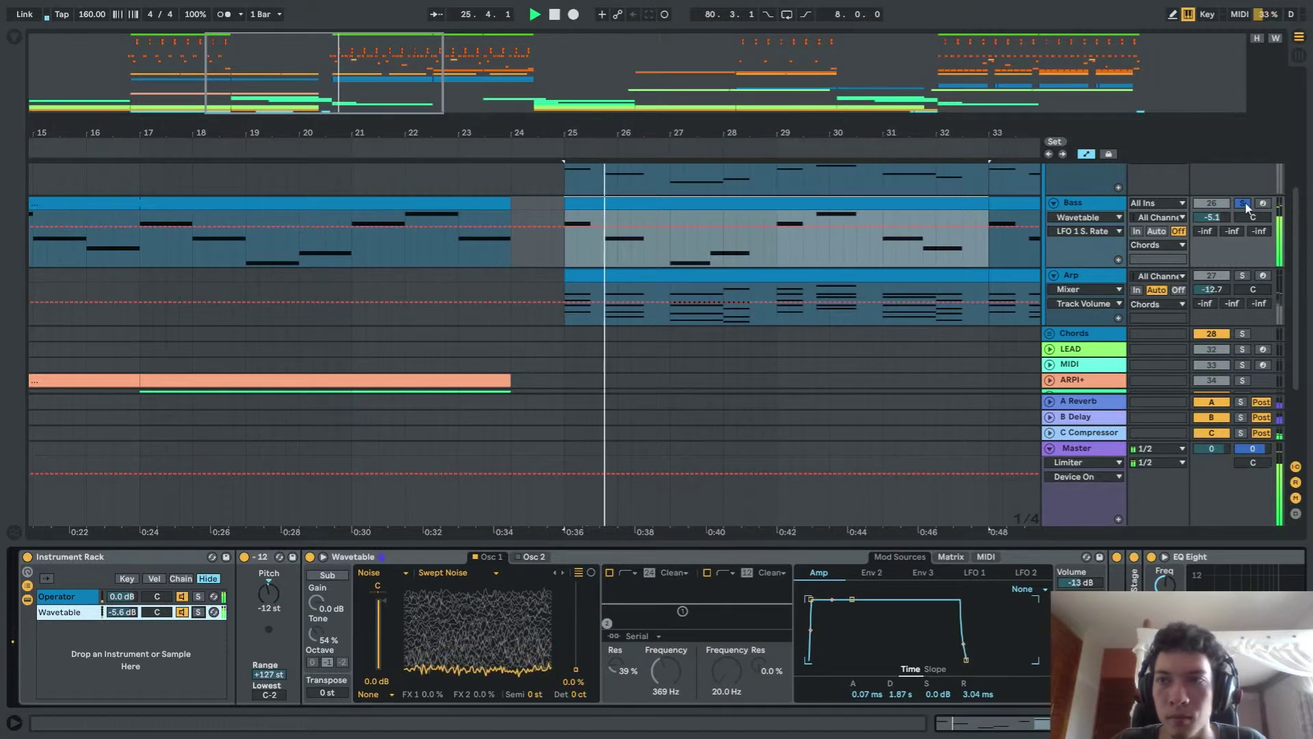
{"action": "key", "text": "space"}
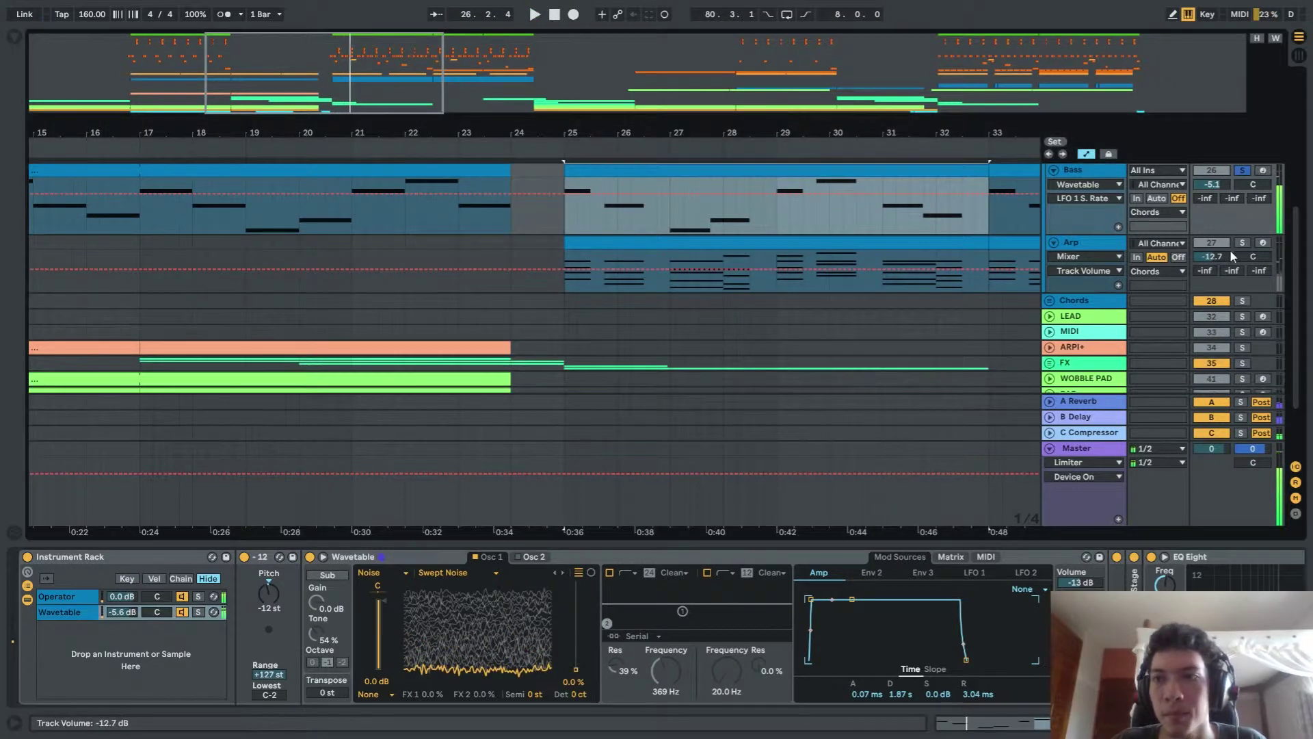
Solo the Arp track, bring up its devices and listen to its clip starting at bar 25
{"action": "left_click", "coordinate": [1240, 245]}
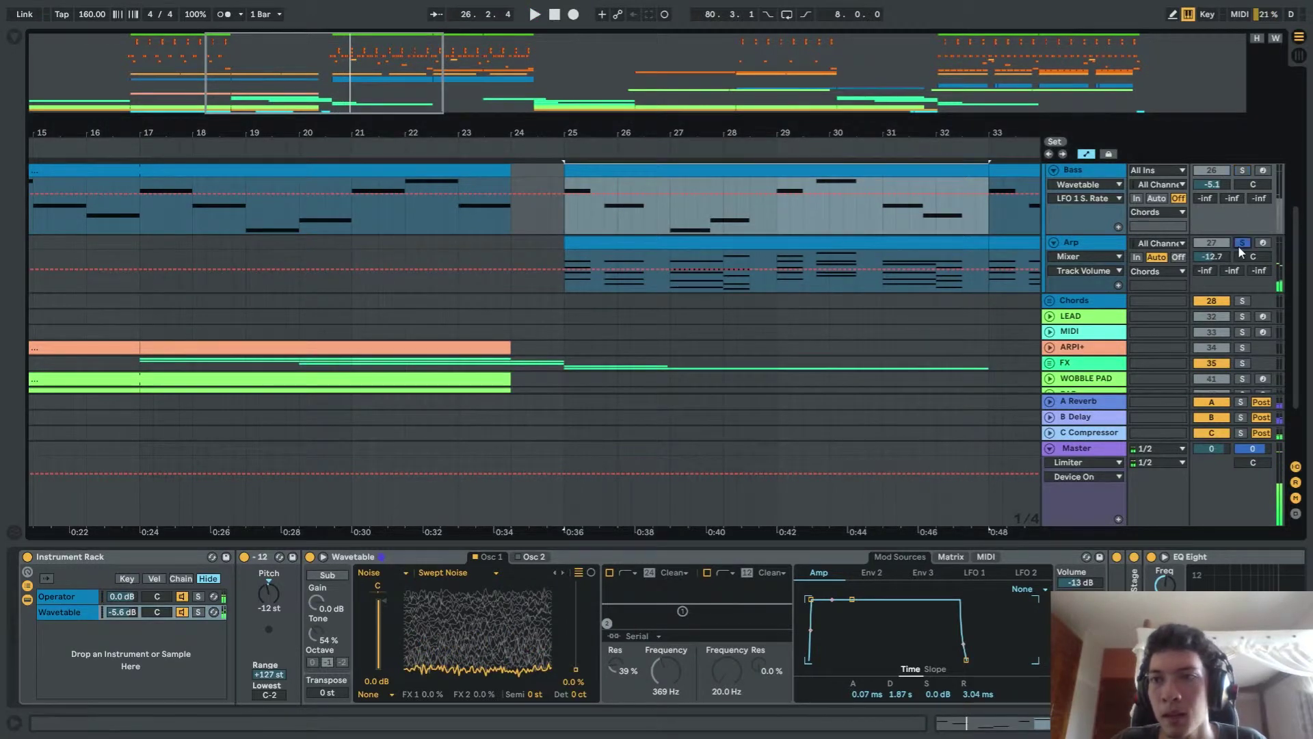
{"action": "scroll", "coordinate": [815, 268], "scroll_direction": "up", "scroll_amount": 3}
{"action": "scroll", "coordinate": [814, 269], "scroll_direction": "down", "scroll_amount": 3}
{"action": "left_click", "coordinate": [1082, 245]}
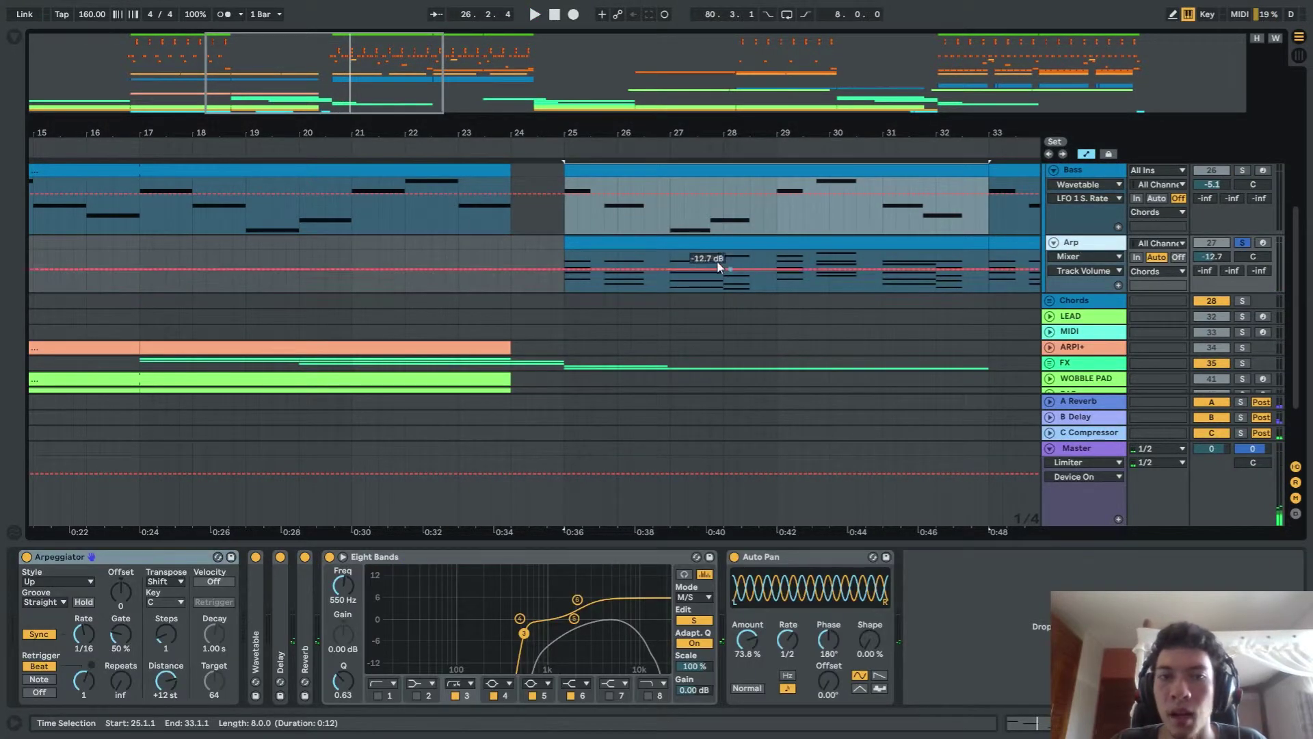
{"action": "left_click", "coordinate": [606, 243]}
{"action": "key", "text": "space"}
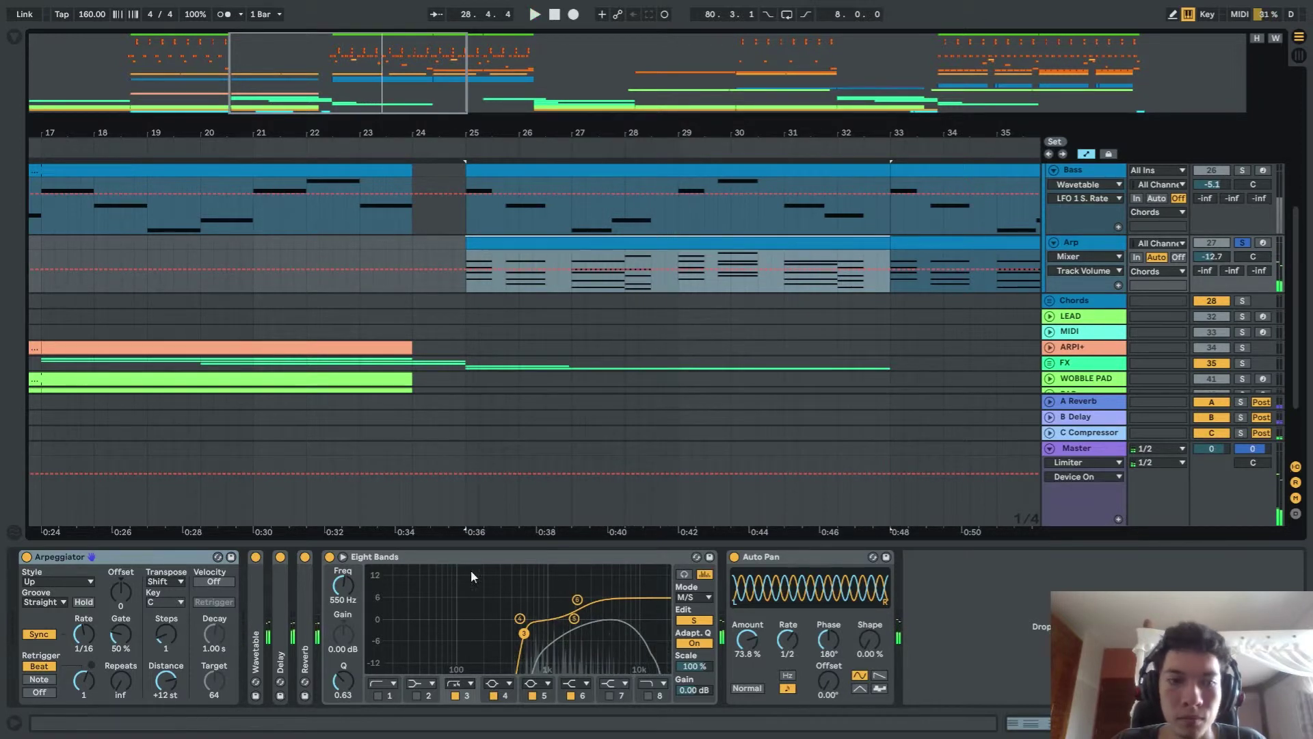
Unfold the Arp track's Wavetable and review the Arpeggiator while playing the chord clip
{"action": "double_click", "coordinate": [254, 592]}
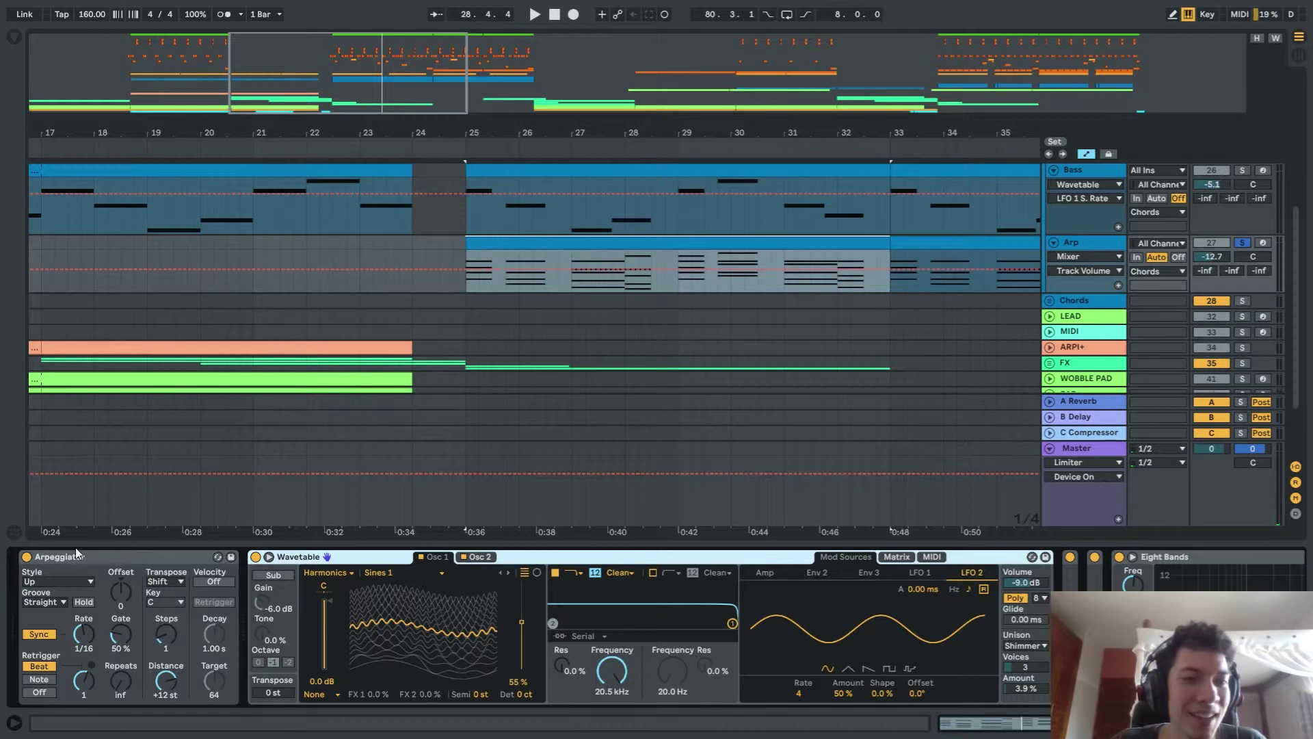
{"action": "left_click", "coordinate": [96, 558]}
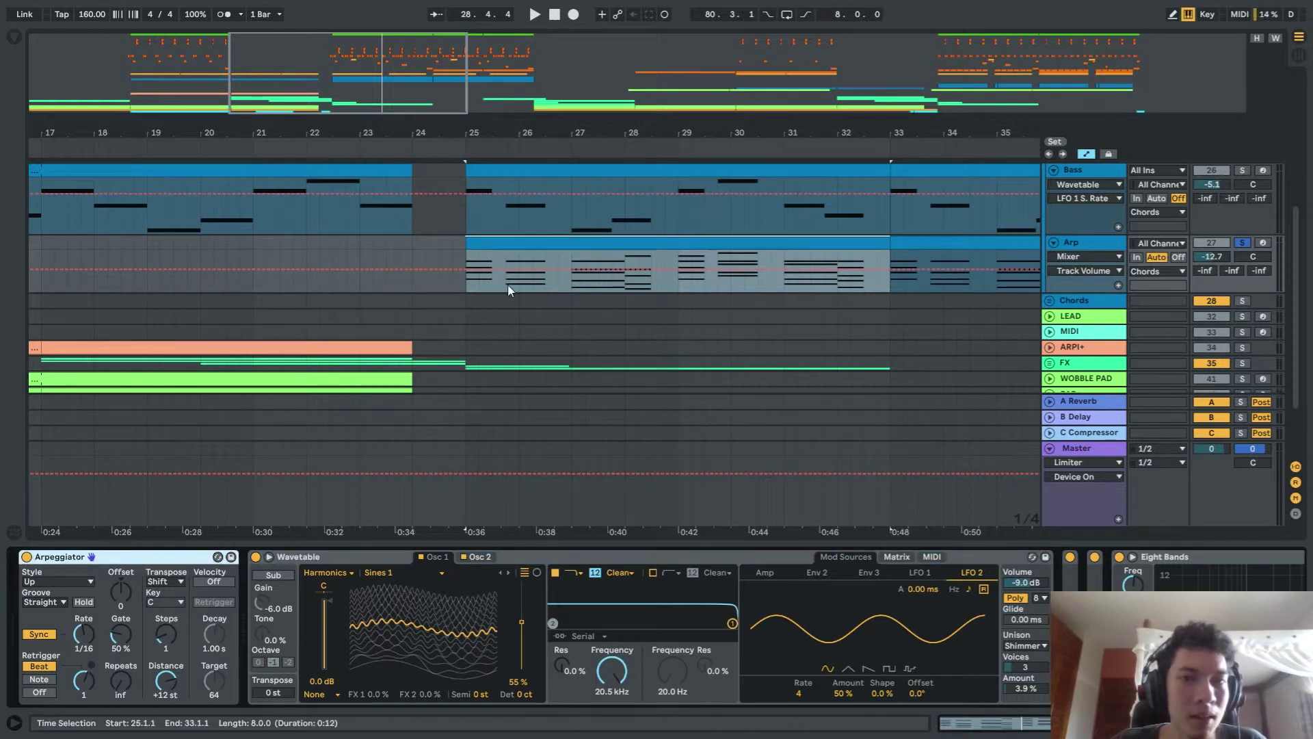
{"action": "double_click", "coordinate": [506, 241]}
{"action": "key", "text": "shift+Tab"}
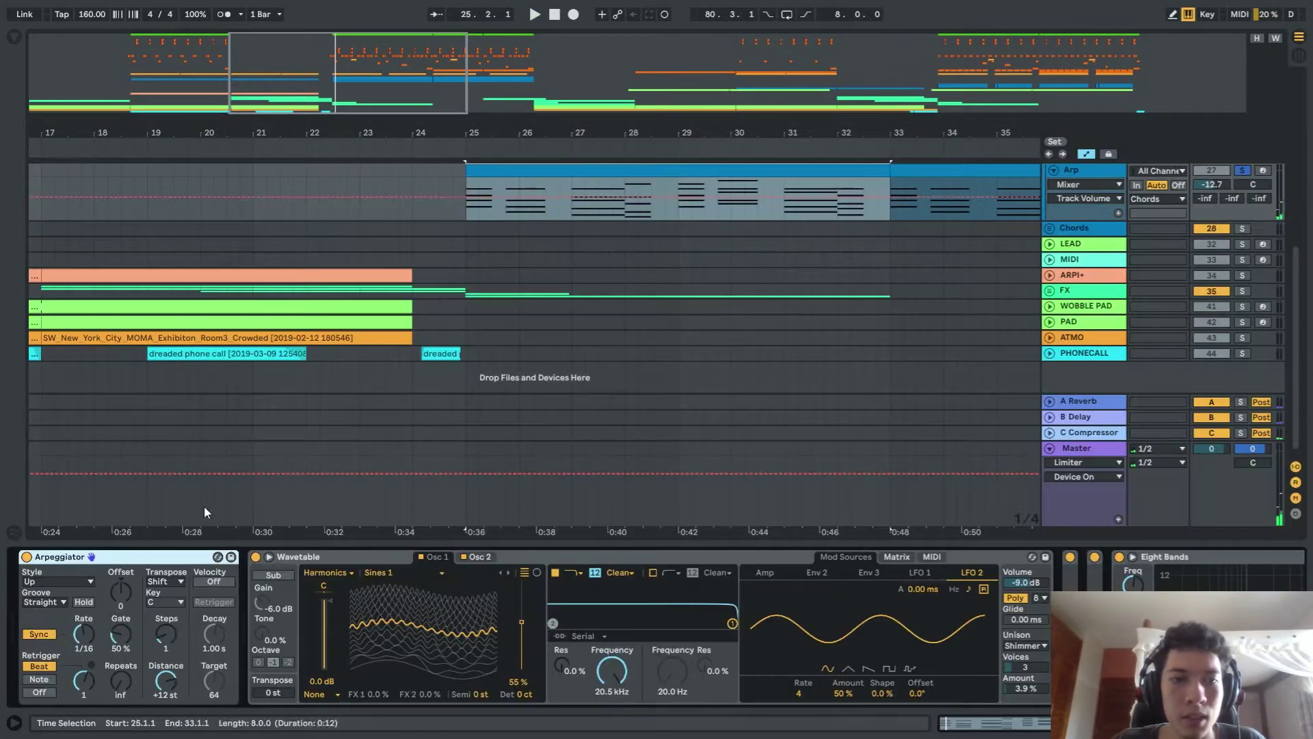
{"action": "key", "text": "space"}
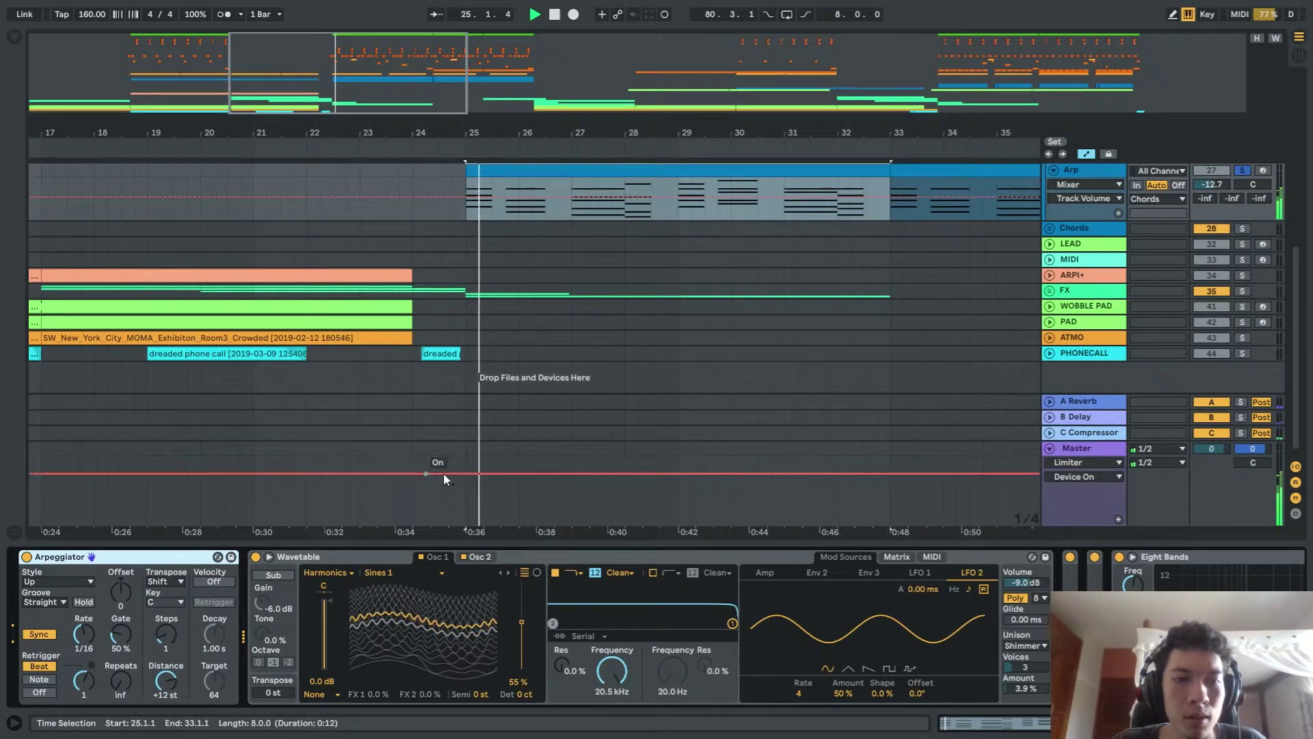
{"action": "scroll", "coordinate": [443, 474], "scroll_direction": "right", "scroll_amount": 1}
{"action": "key", "text": "space"}
Expand the Arp track's Wavetable and check Osc 1's Harmonics category and Sines 1 wavetable without changing them
{"action": "left_click", "coordinate": [266, 557]}
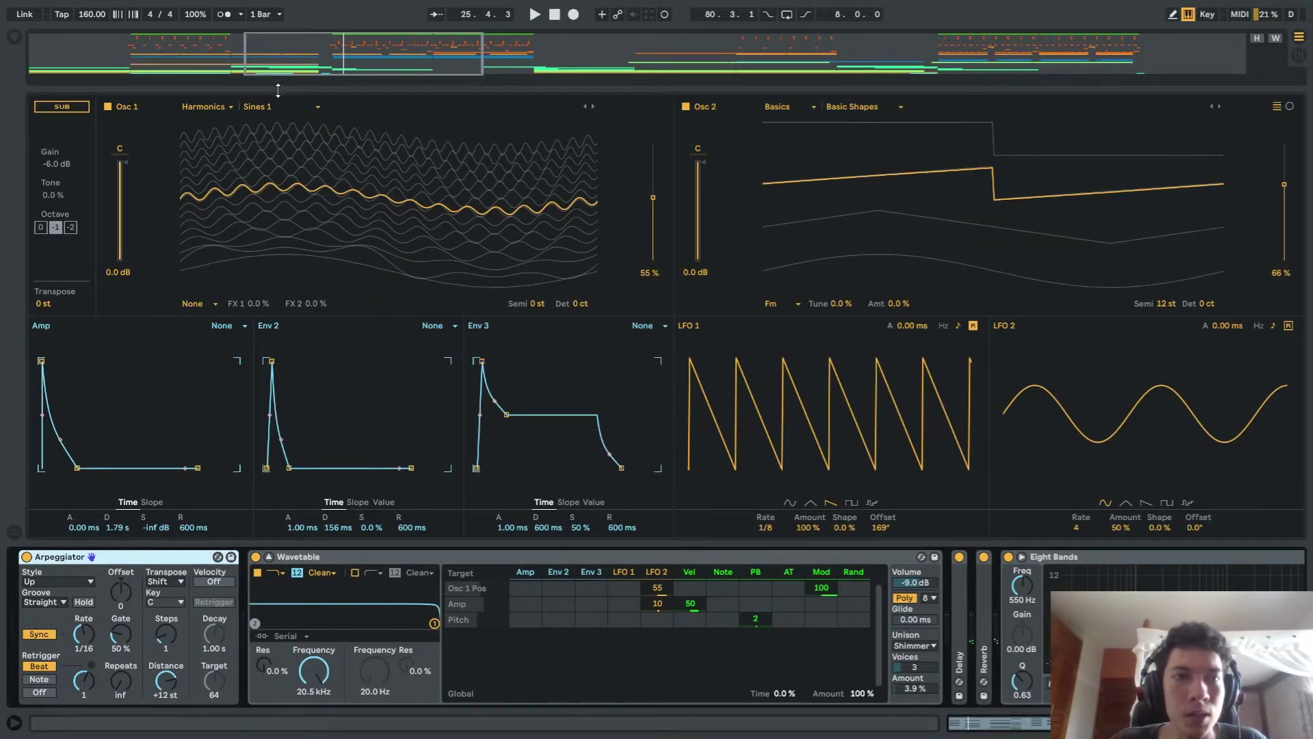
{"action": "left_click", "coordinate": [205, 108]}
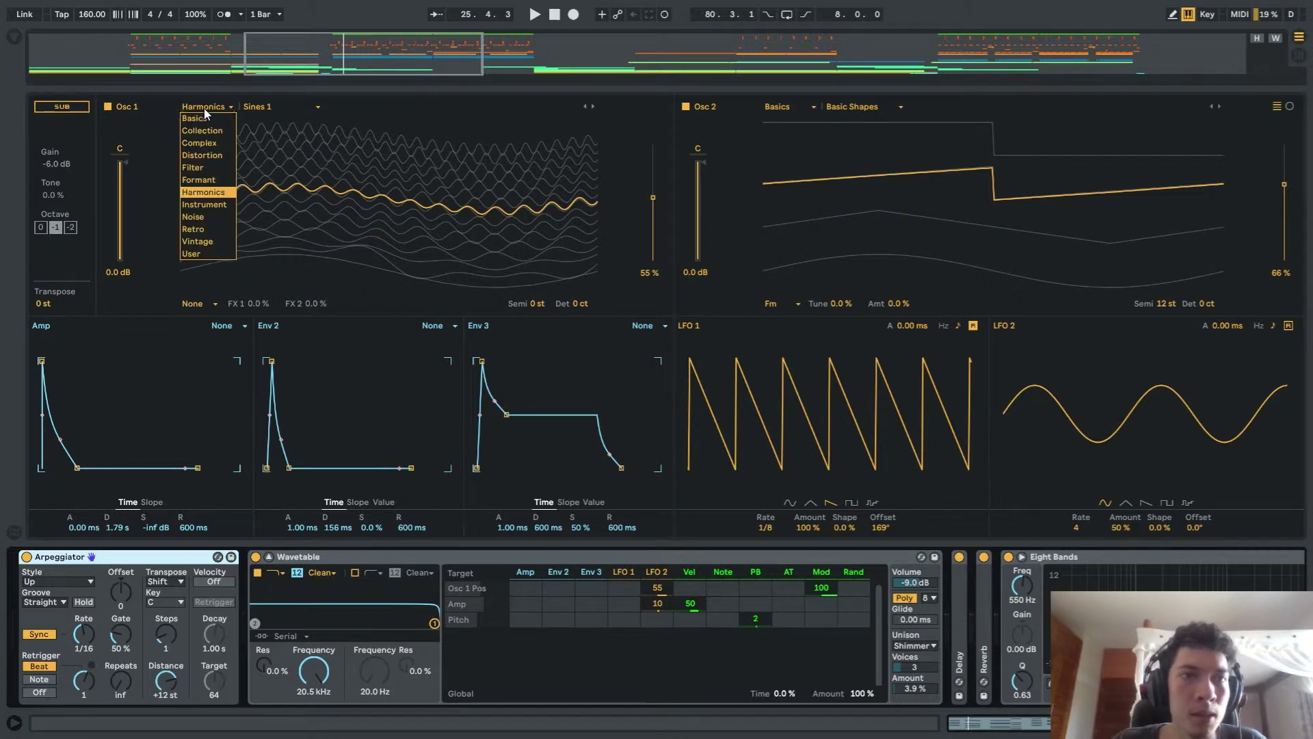
{"action": "left_click", "coordinate": [206, 110]}
{"action": "left_click", "coordinate": [291, 108]}
{"action": "left_click", "coordinate": [273, 106]}
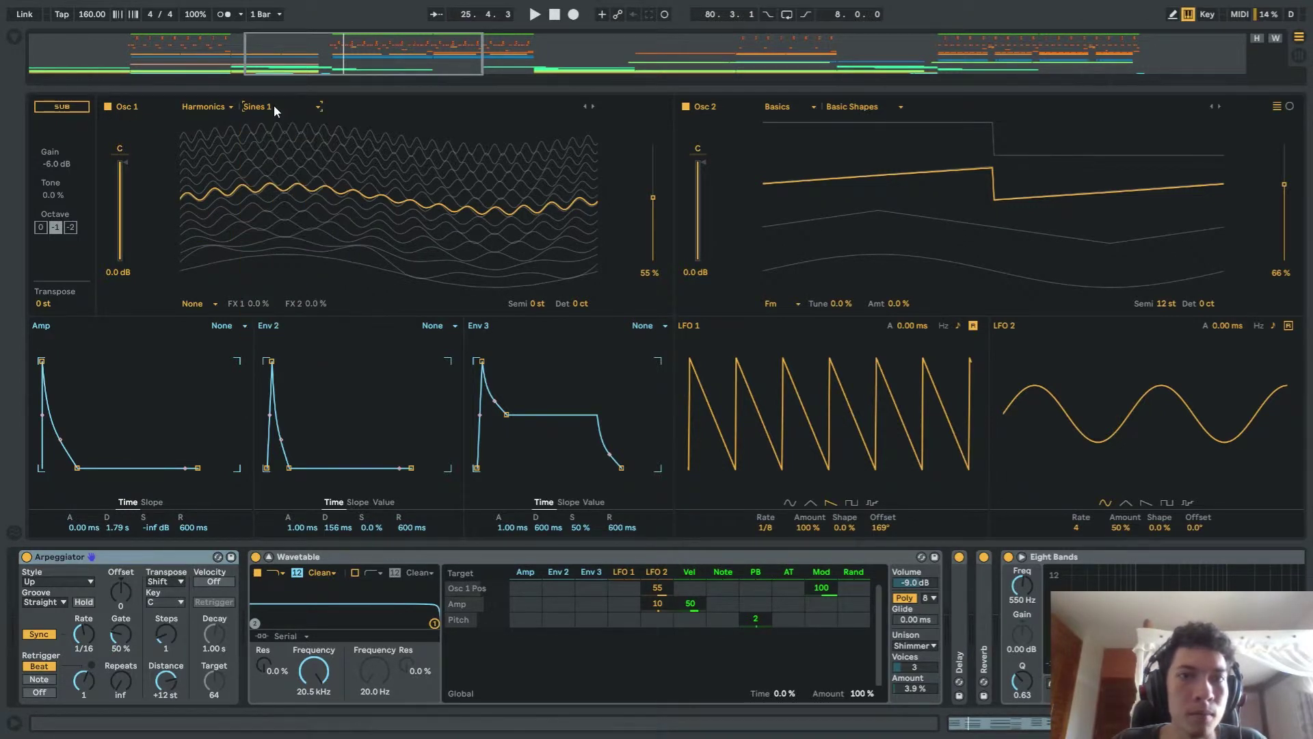
Listen to the arp while examining how LFO 2 modulates Osc 1's wavetable position in the modulation matrix
{"action": "key", "text": "space"}
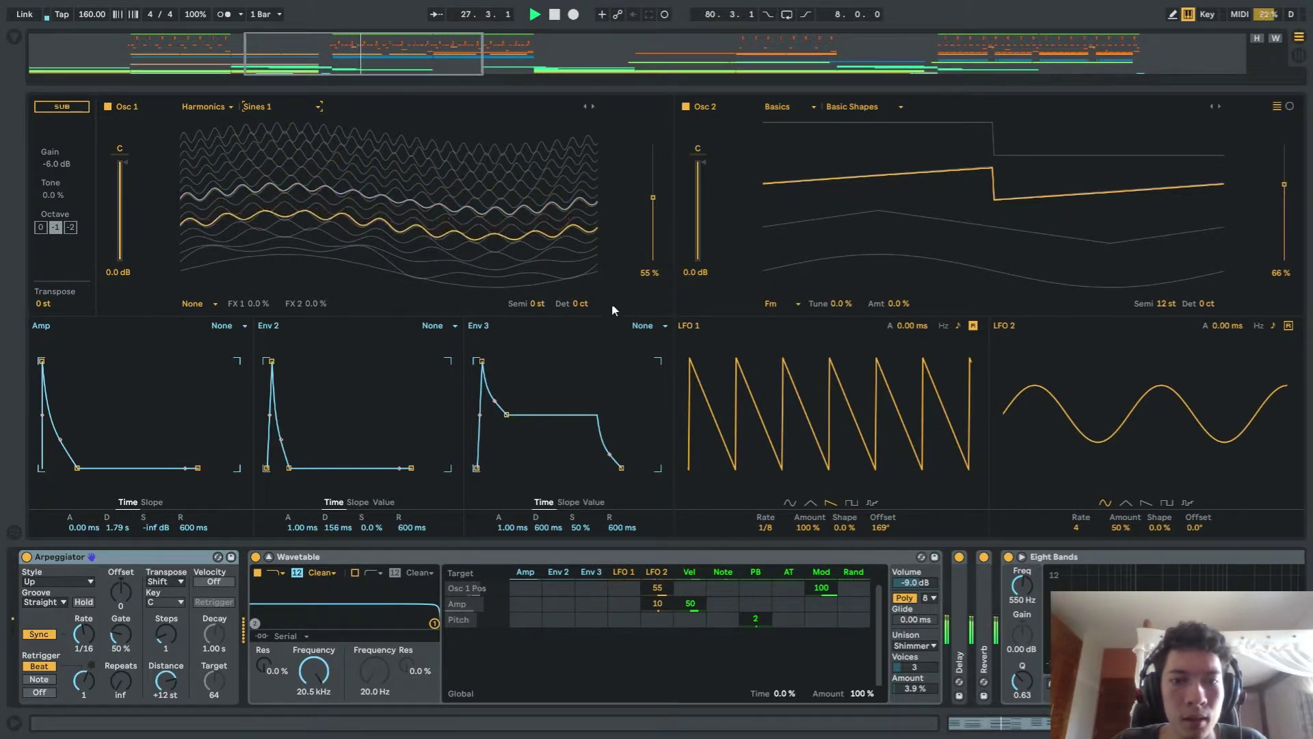
{"action": "key", "text": "space"}
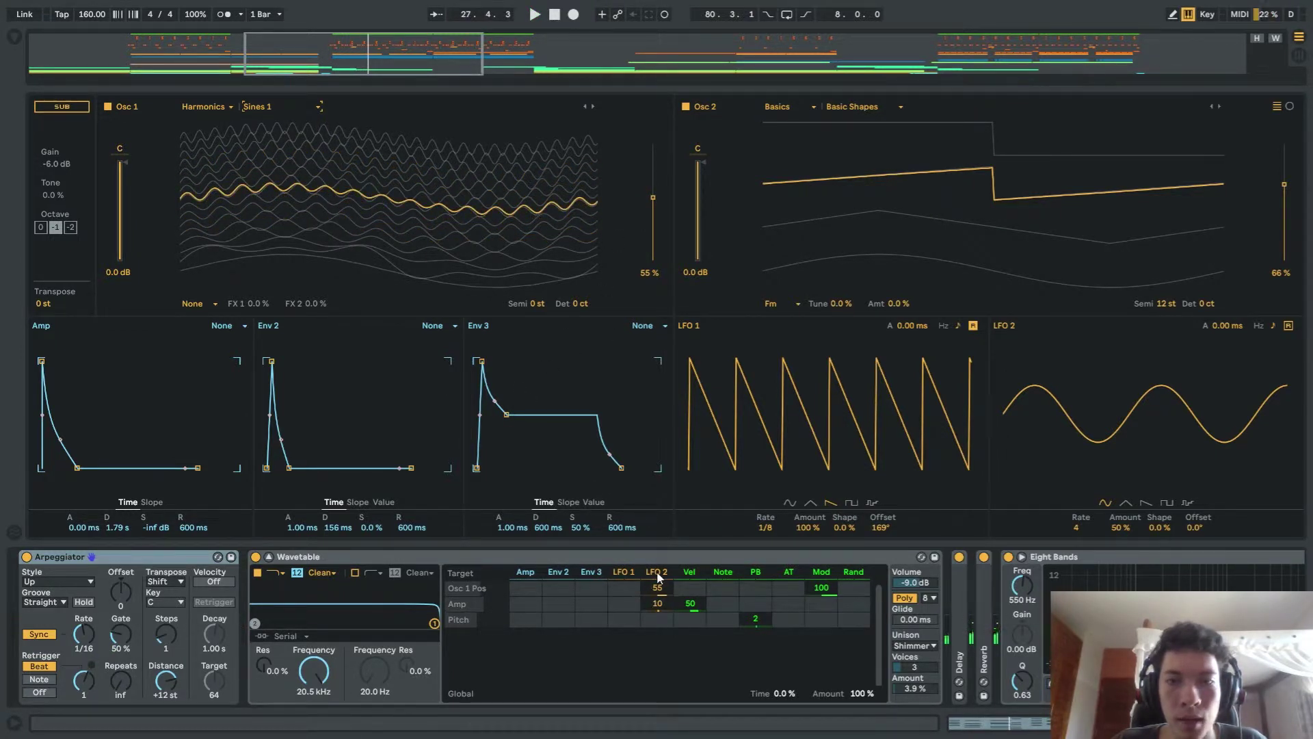
{"action": "key", "text": "space"}
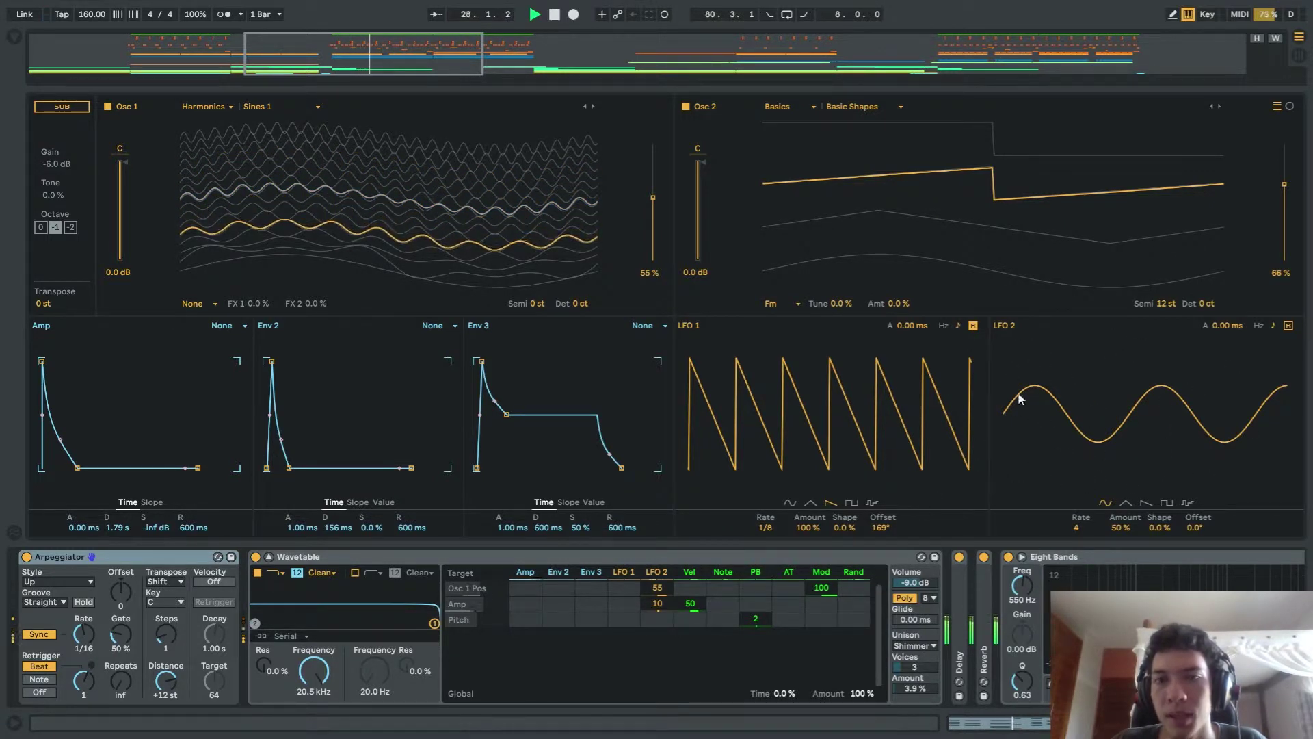
{"action": "key", "text": "space"}
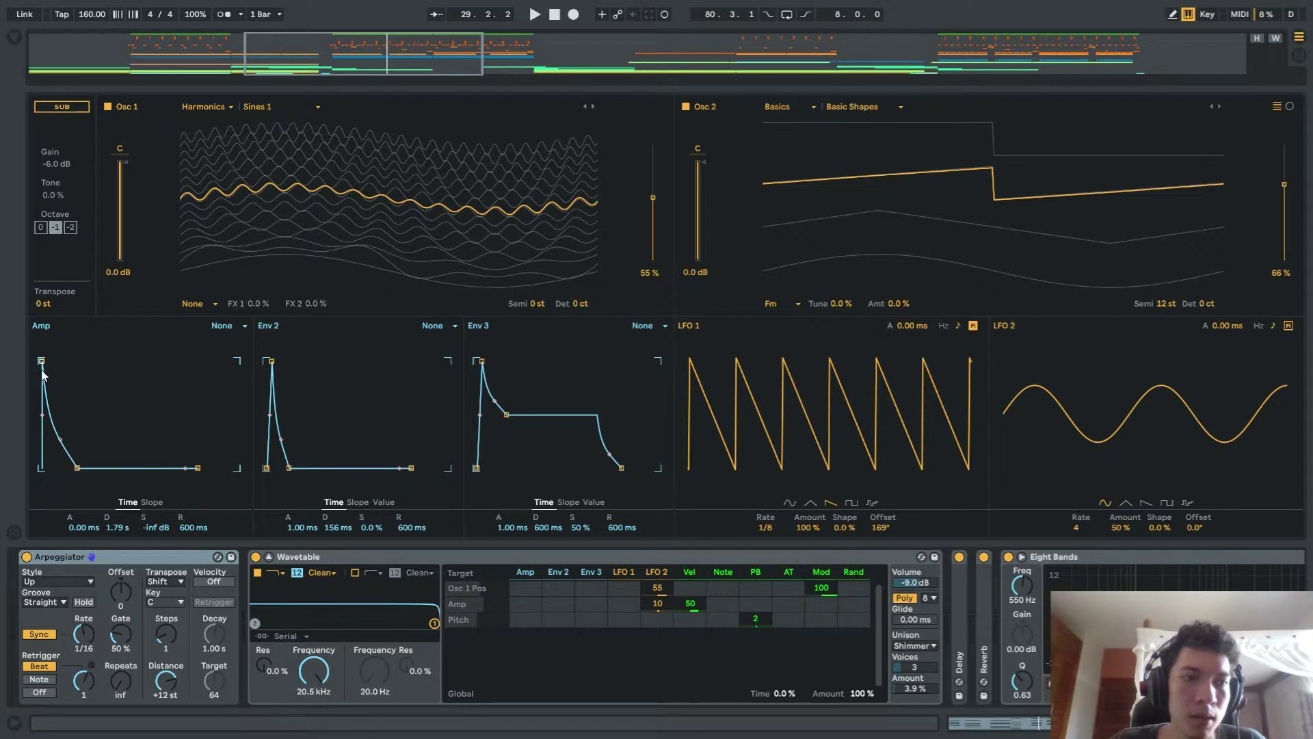
Review the Amp envelope's attack and decay in the expanded Wavetable, listen to the arp briefly, and collapse the expanded view
{"action": "left_click", "coordinate": [40, 409]}
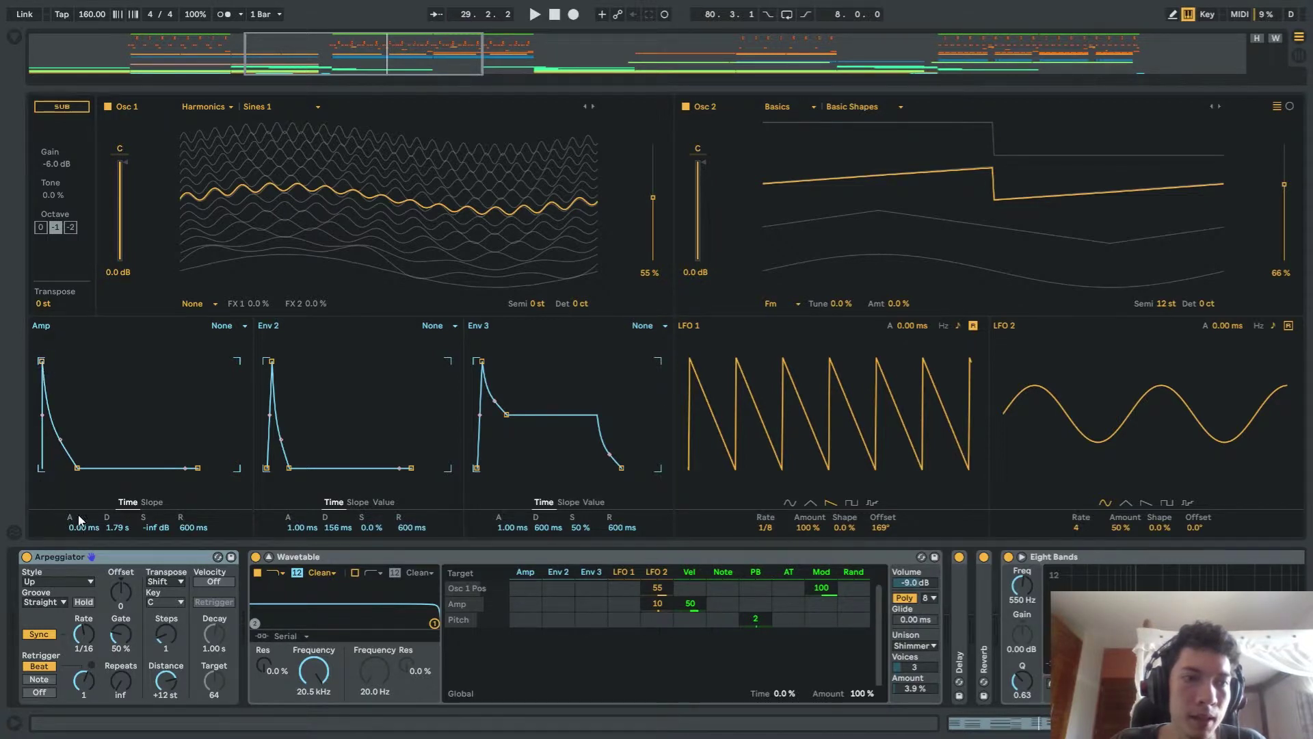
{"action": "left_click", "coordinate": [115, 529]}
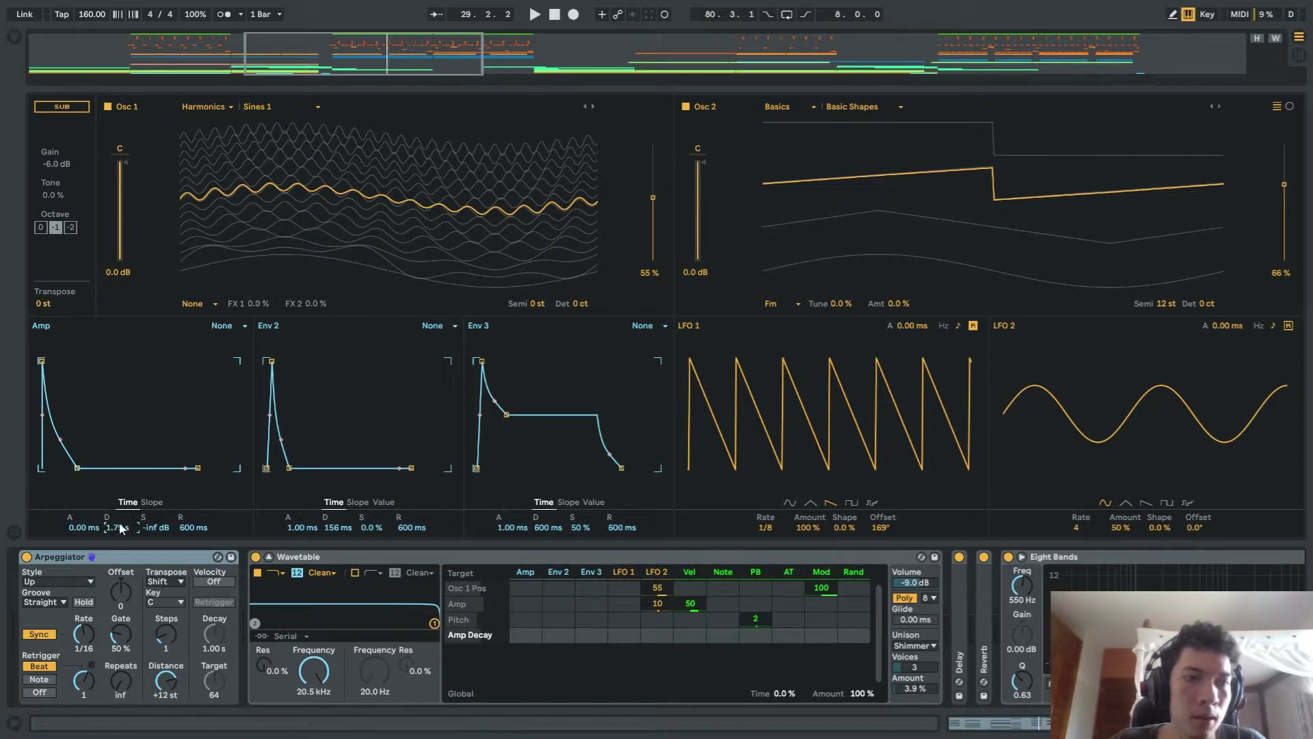
{"action": "key", "text": "space"}
{"action": "key", "text": "space"}
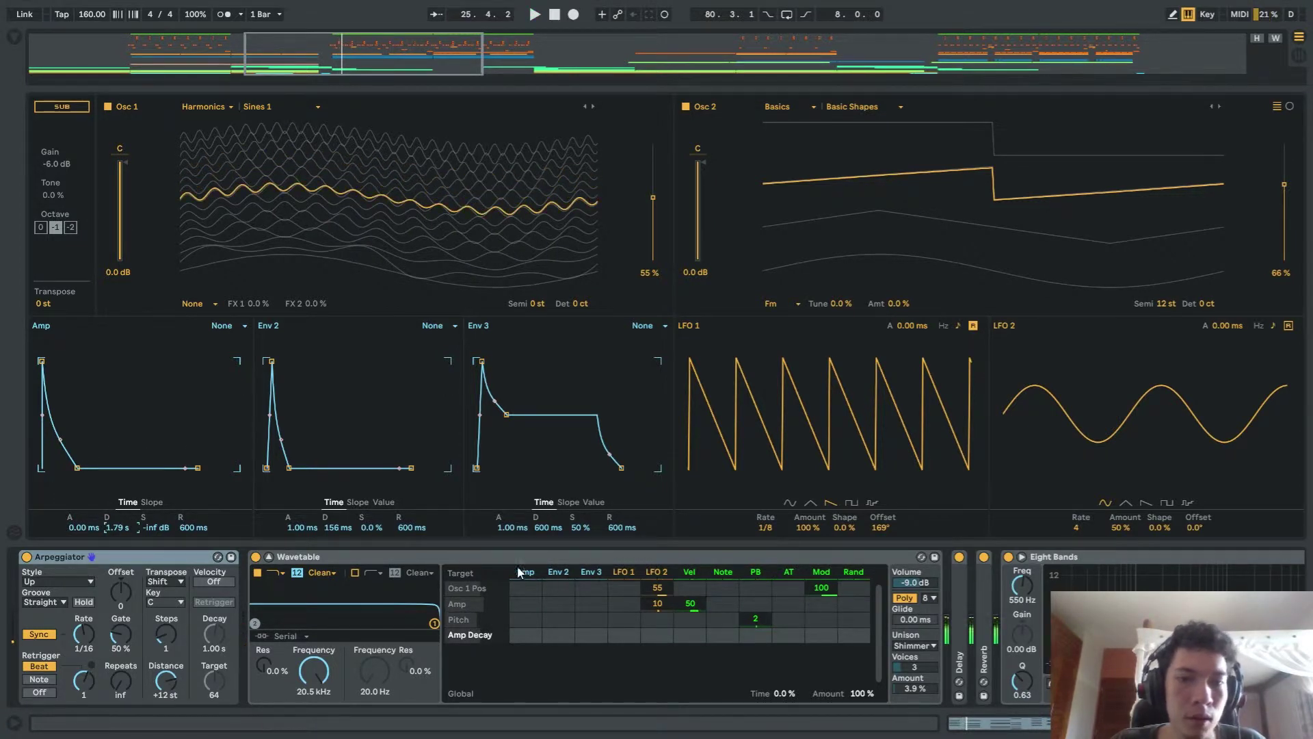
{"action": "left_click", "coordinate": [268, 557]}
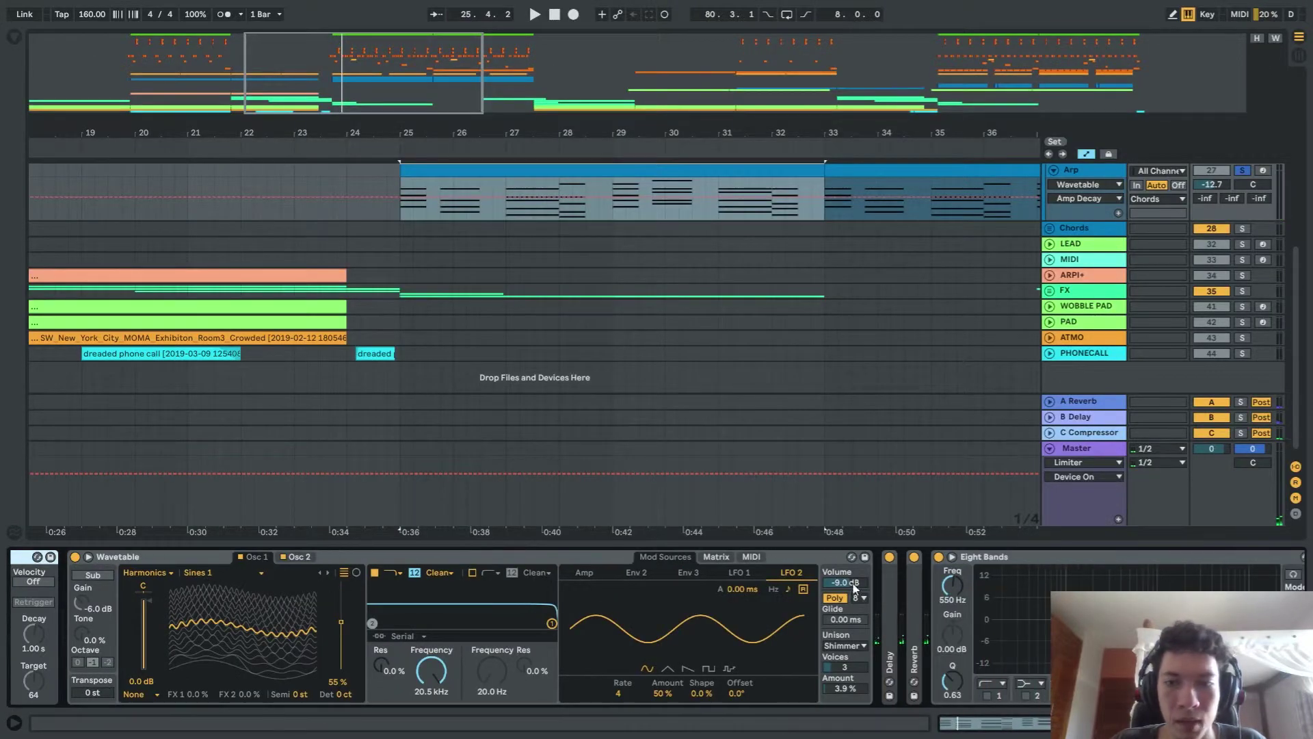
Unfold the Arp track's Delay and Reverb, review their settings while playing the clip, and fold both devices again
{"action": "double_click", "coordinate": [892, 618]}
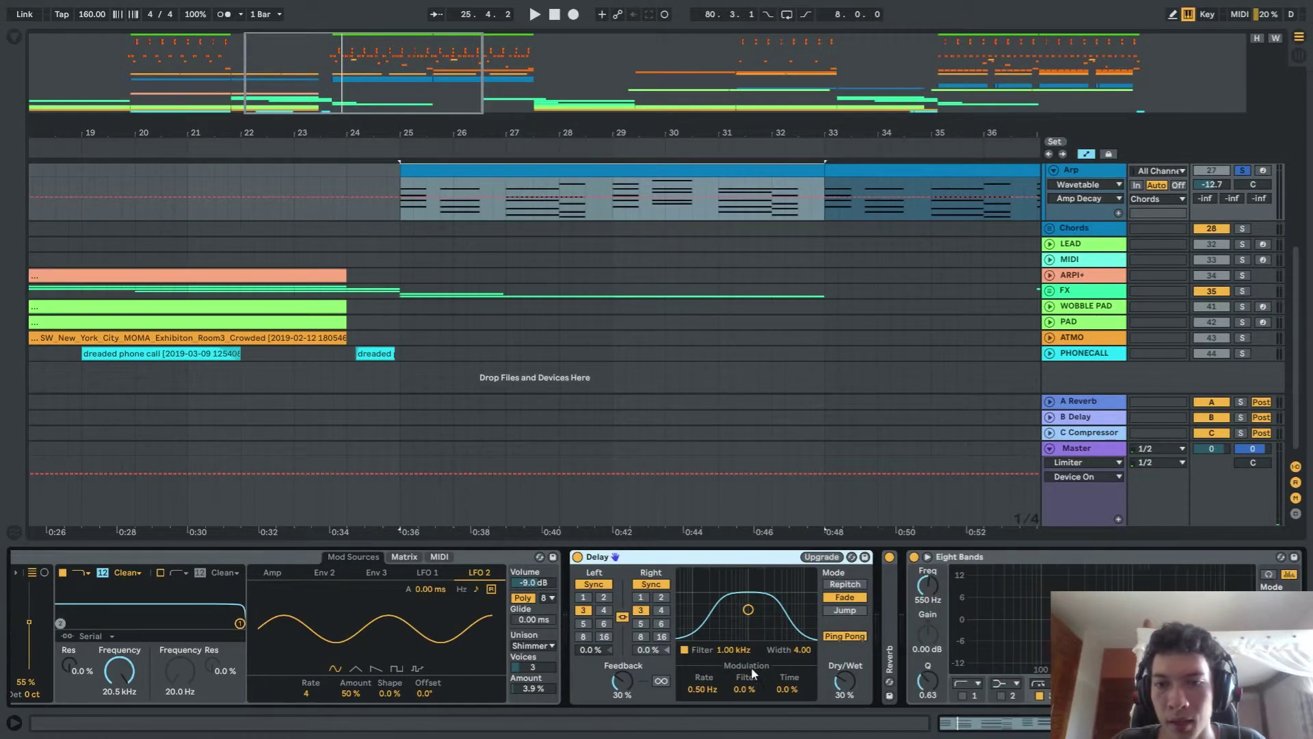
{"action": "key", "text": "space"}
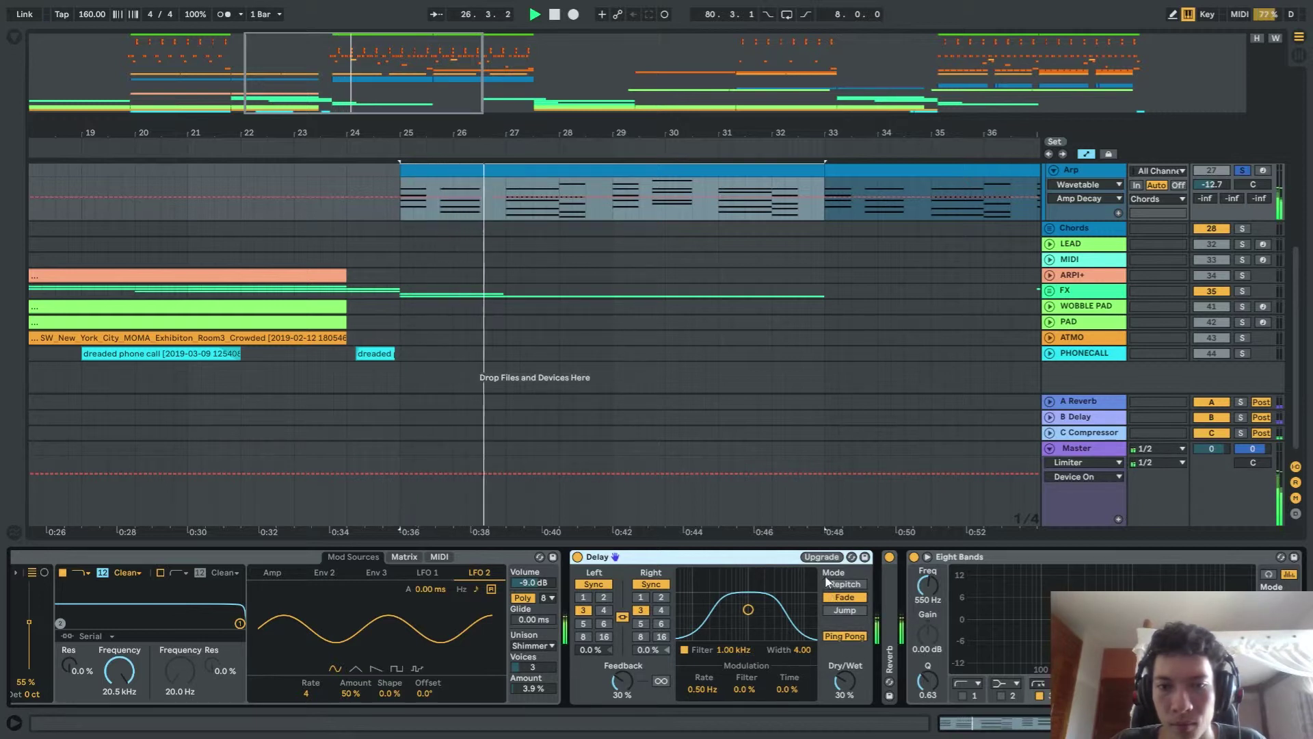
{"action": "double_click", "coordinate": [886, 609]}
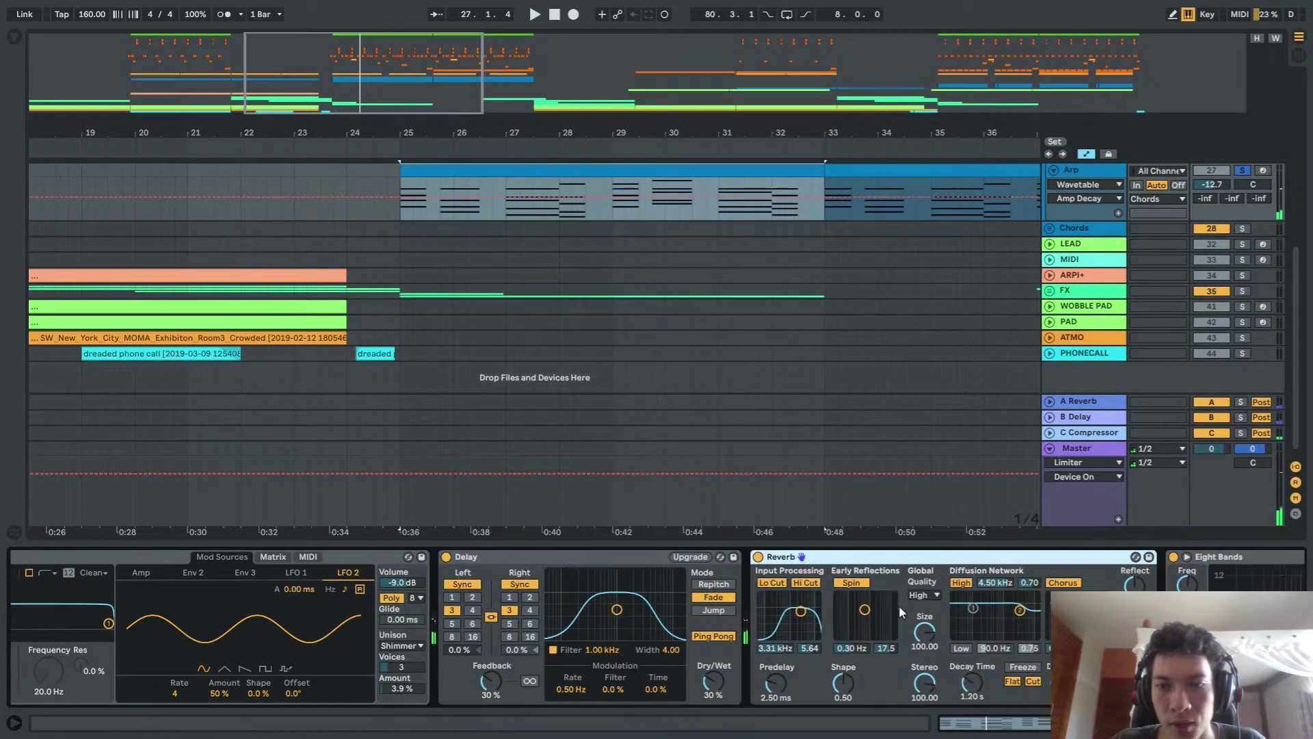
{"action": "double_click", "coordinate": [873, 556]}
{"action": "double_click", "coordinate": [575, 558]}
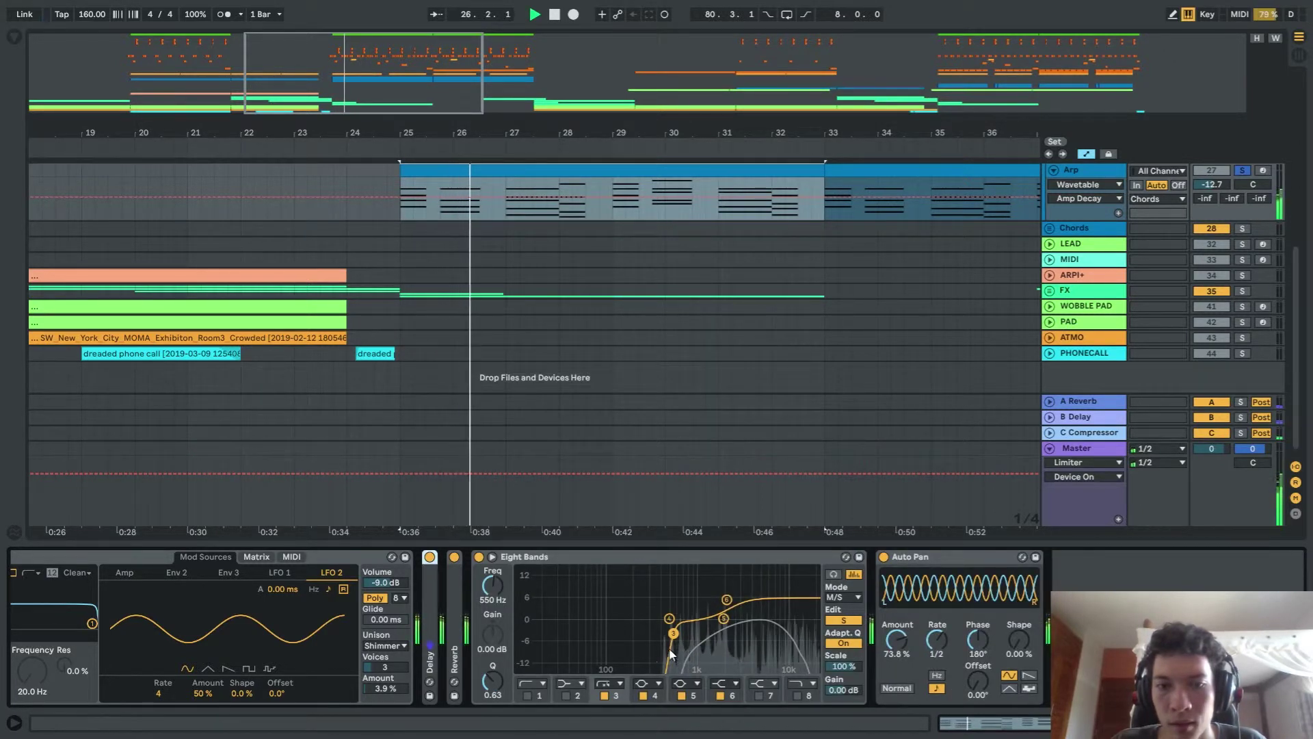
Examine the Eight Bands EQ's M/S curves by switching the edited channel away from S and back, and play the arp
{"action": "key", "text": "space"}
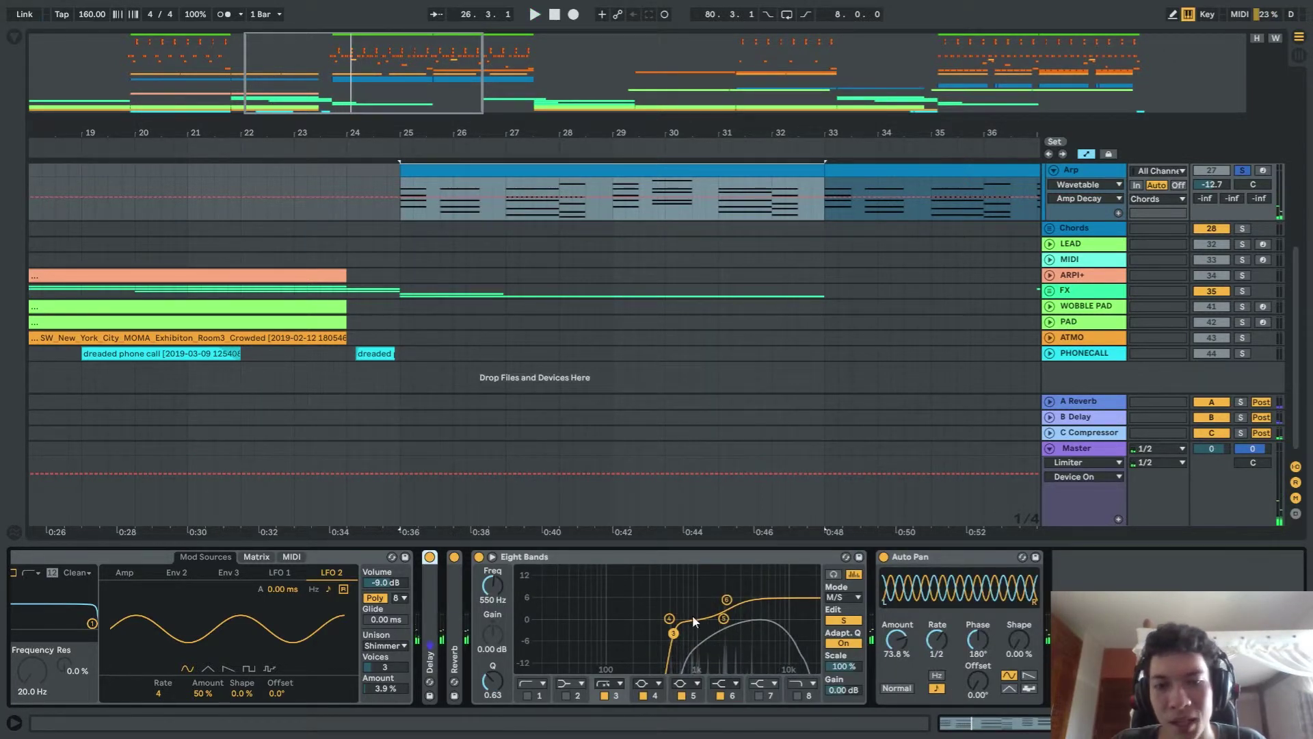
{"action": "left_click", "coordinate": [845, 623]}
{"action": "left_click", "coordinate": [844, 623]}
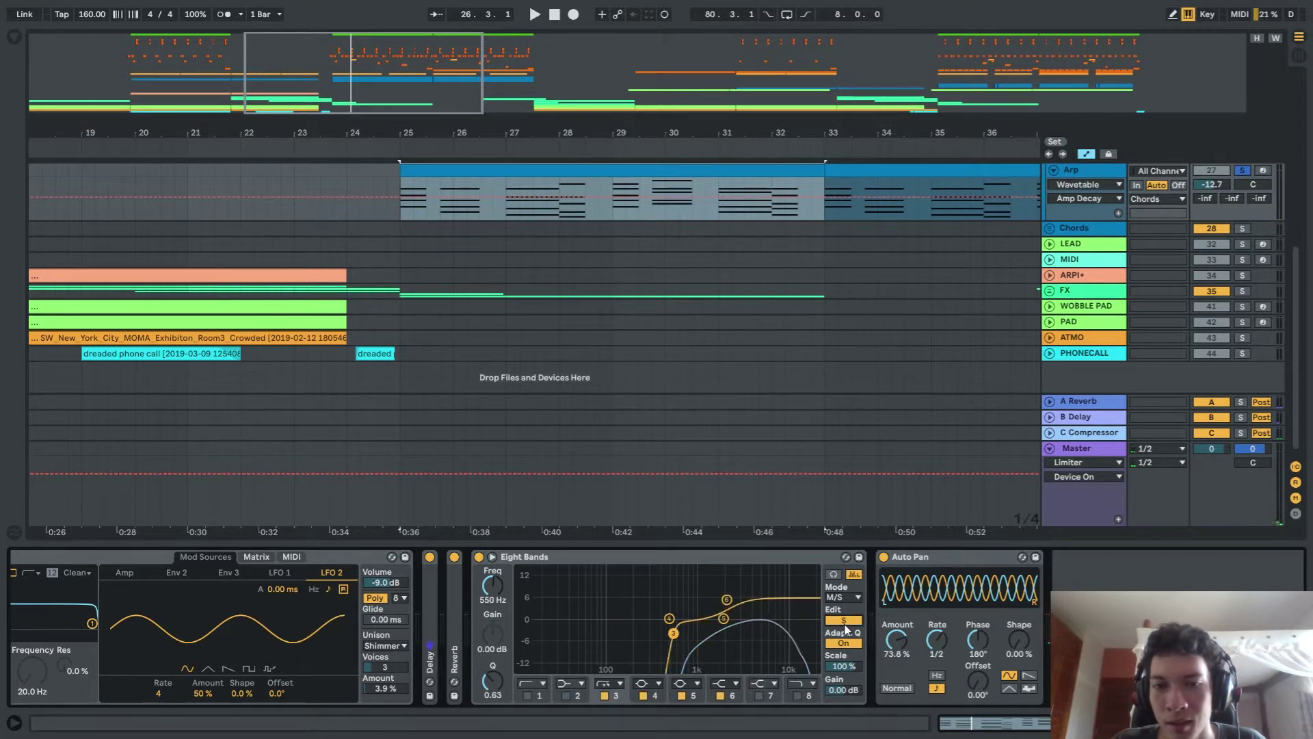
{"action": "key", "text": "space"}
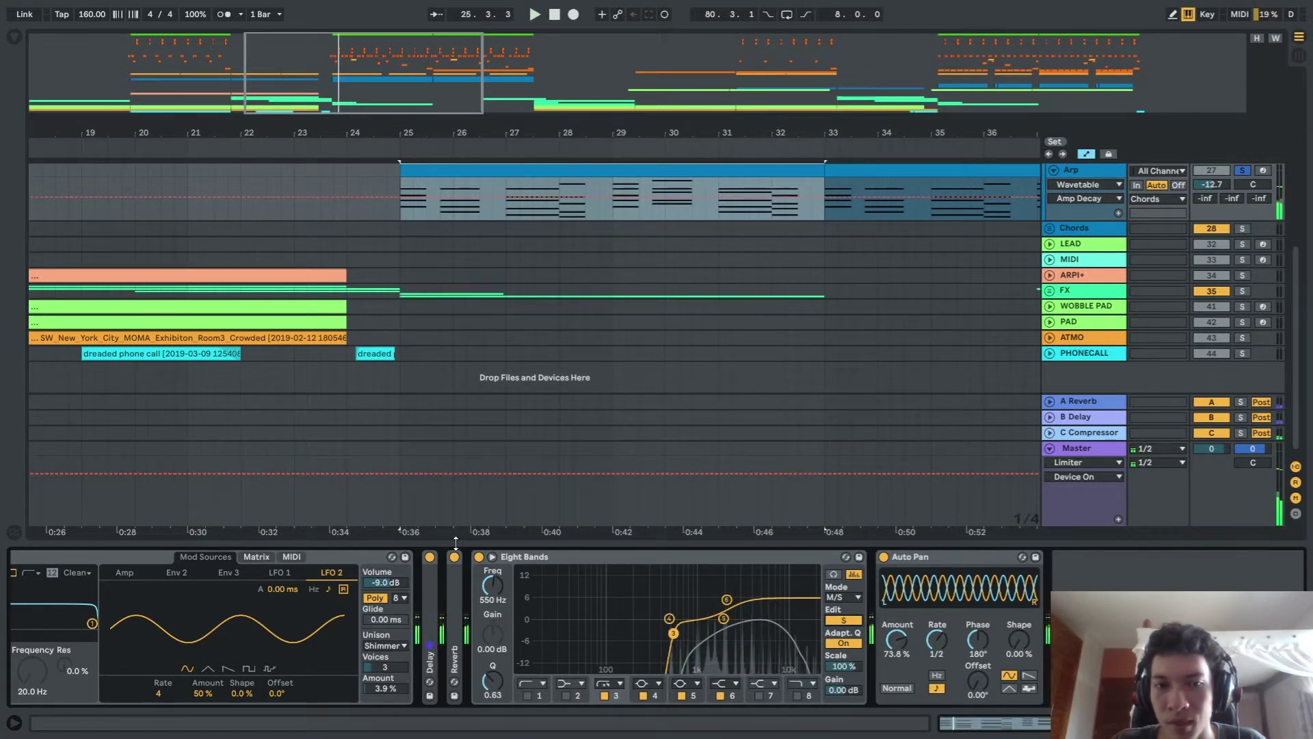
Compare the arp with the Eight Bands EQ bypassed and re-enabled, replaying the clip from bar 25
{"action": "left_click", "coordinate": [479, 558]}
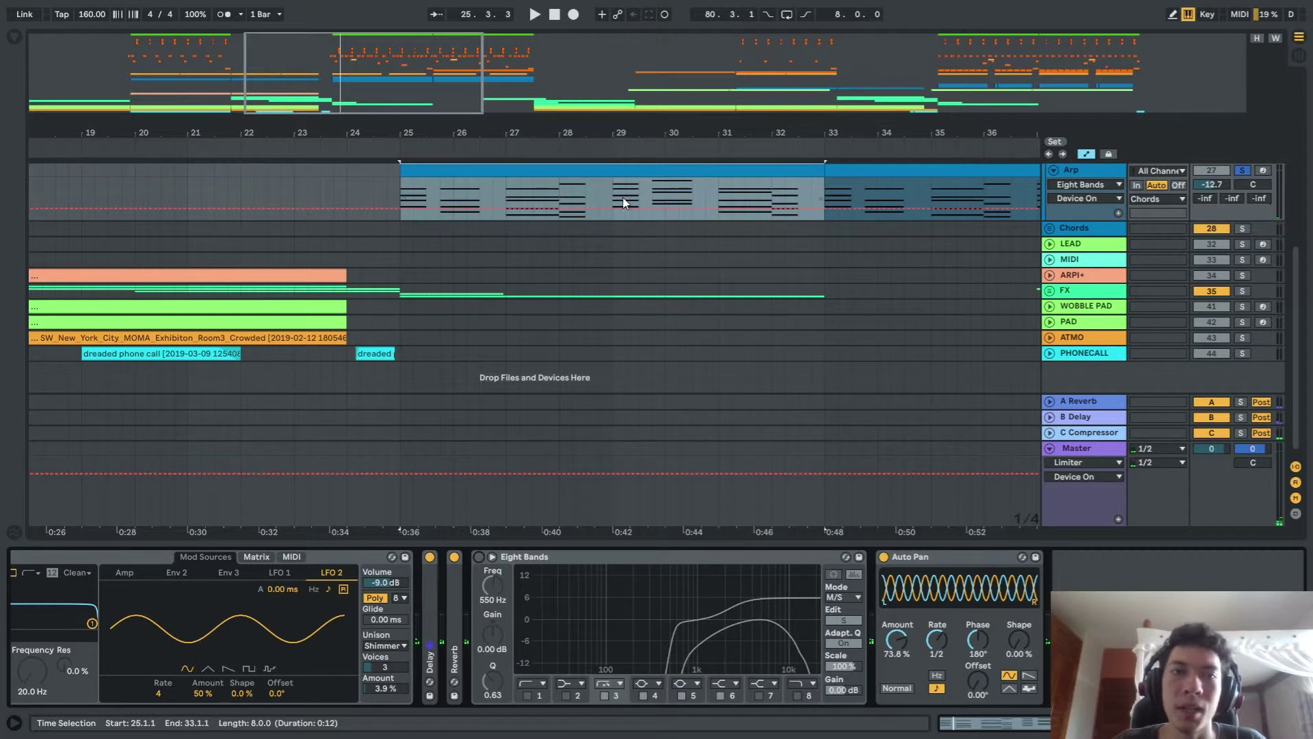
{"action": "key", "text": "space"}
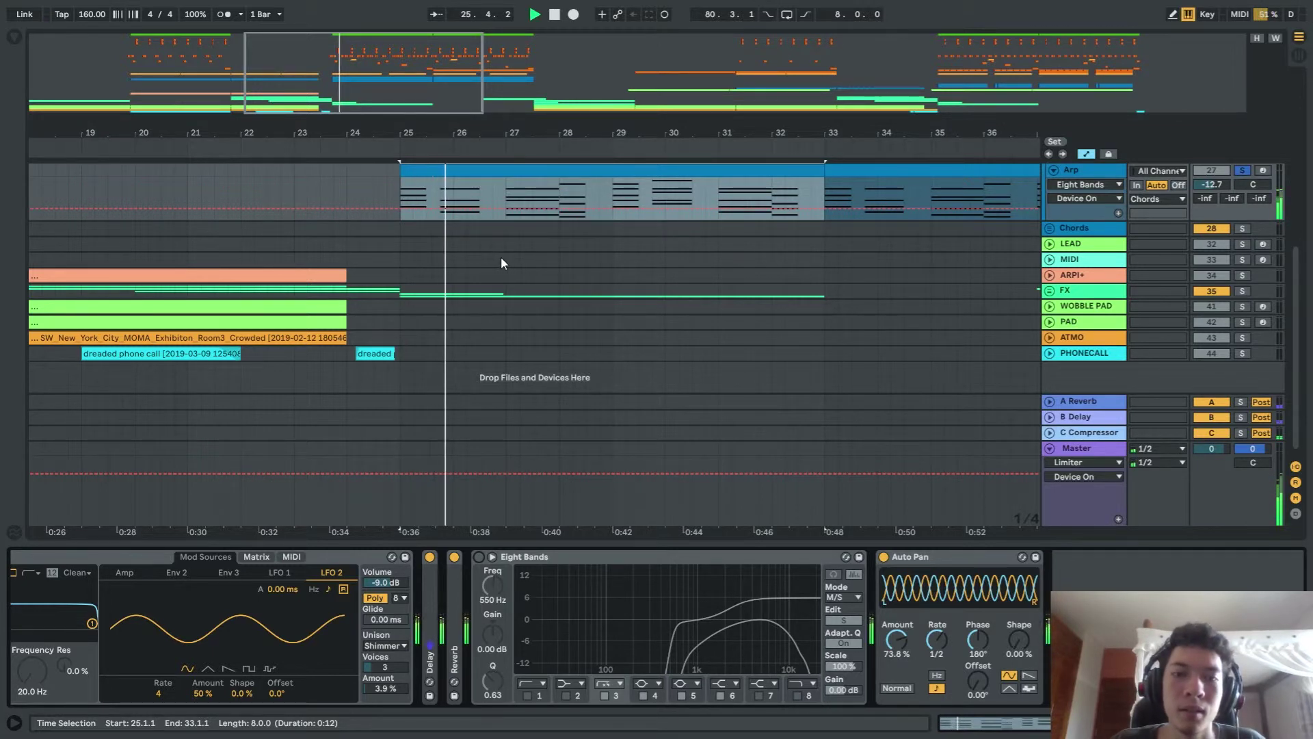
{"action": "left_click", "coordinate": [484, 558]}
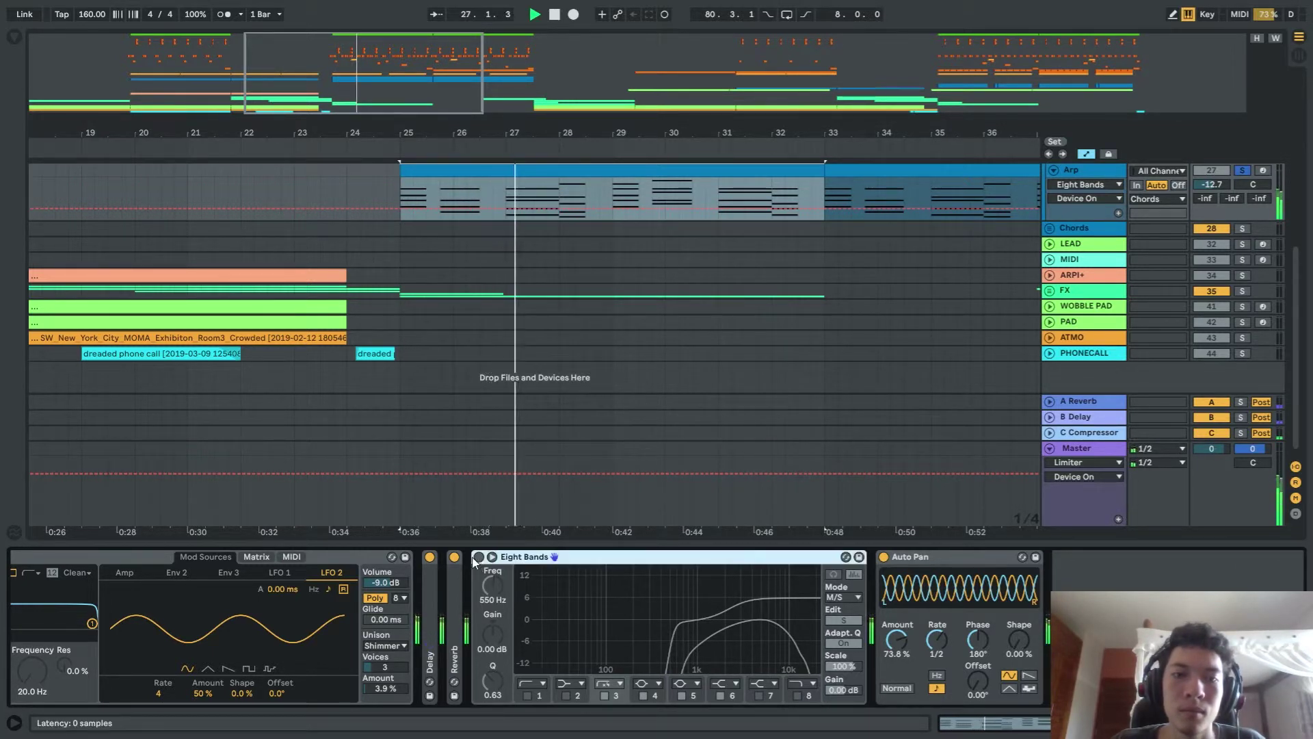
{"action": "left_click", "coordinate": [479, 557]}
{"action": "key", "text": "space"}
{"action": "key", "text": "space"}
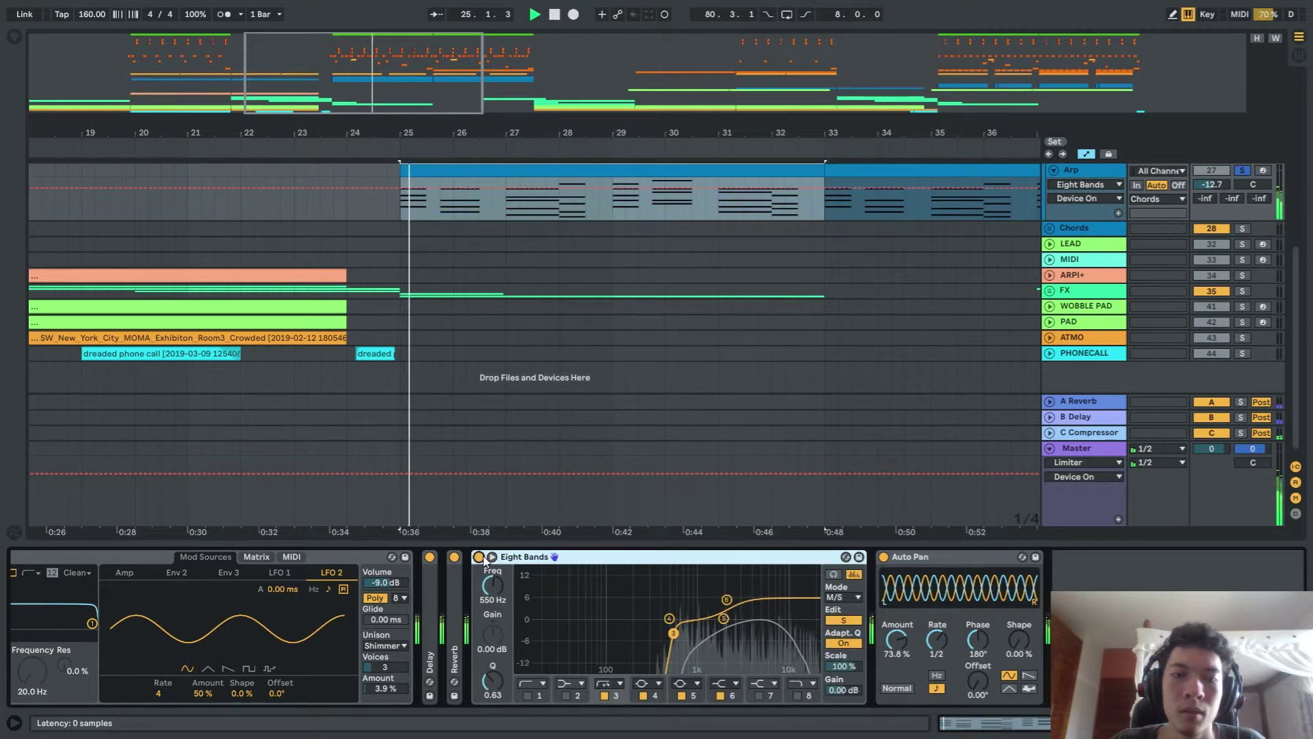
{"action": "key", "text": "space"}
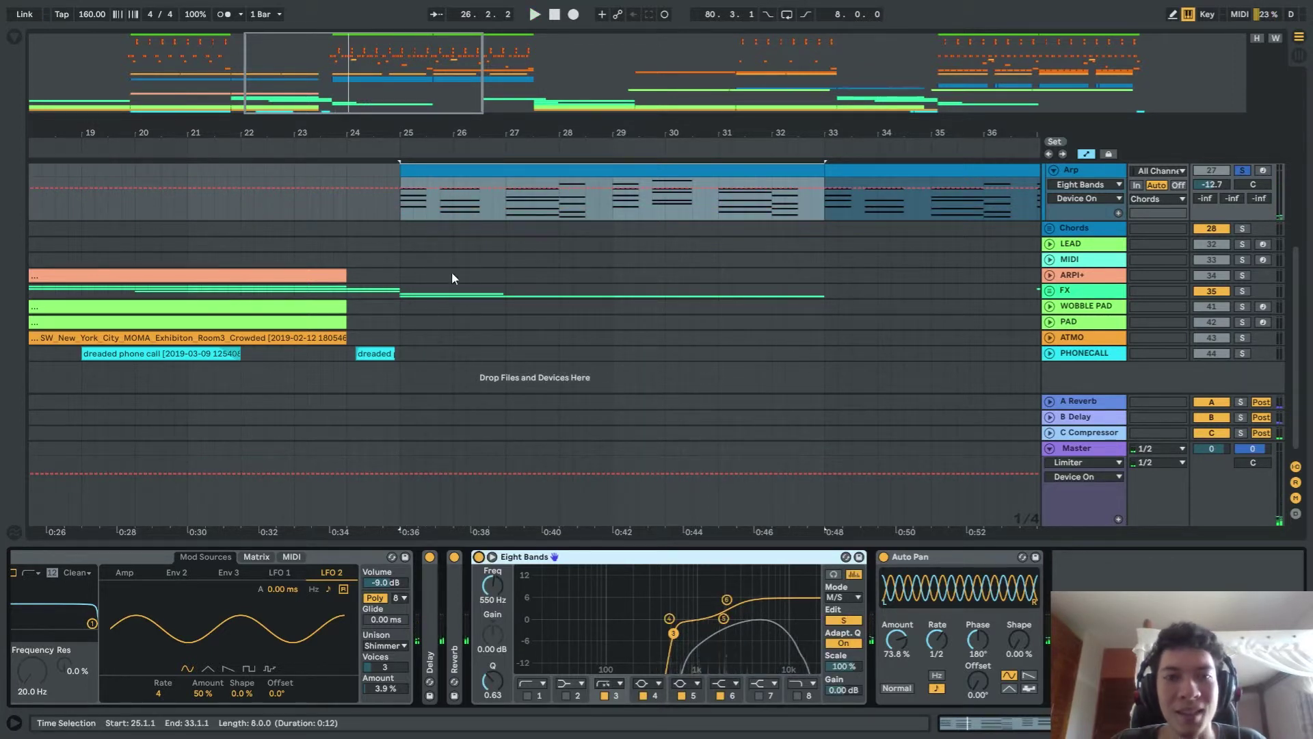
Place the playback start at bar 33, bring up the Arp track's devices, and listen while examining the Auto Pan's Rate
{"action": "left_click", "coordinate": [491, 211]}
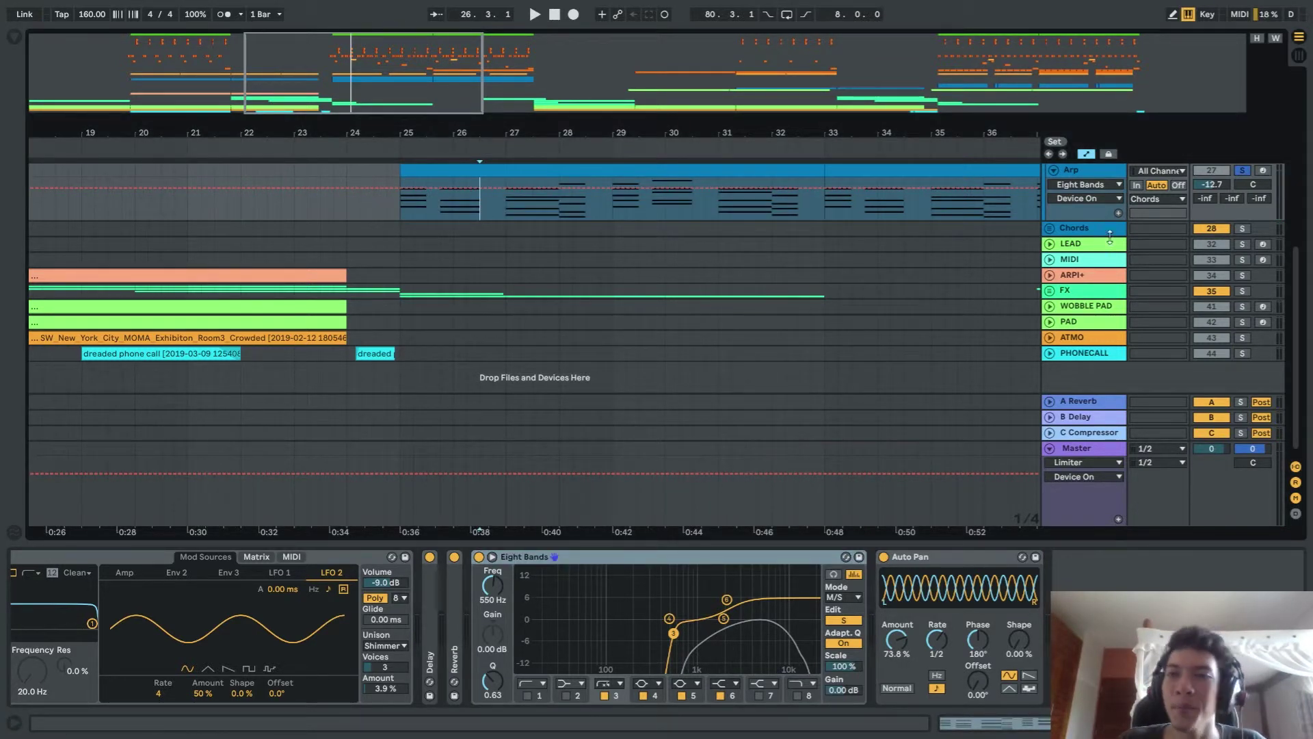
{"action": "scroll", "coordinate": [824, 498], "scroll_direction": "up", "scroll_amount": 5}
{"action": "scroll", "coordinate": [784, 348], "scroll_direction": "up", "scroll_amount": 1}
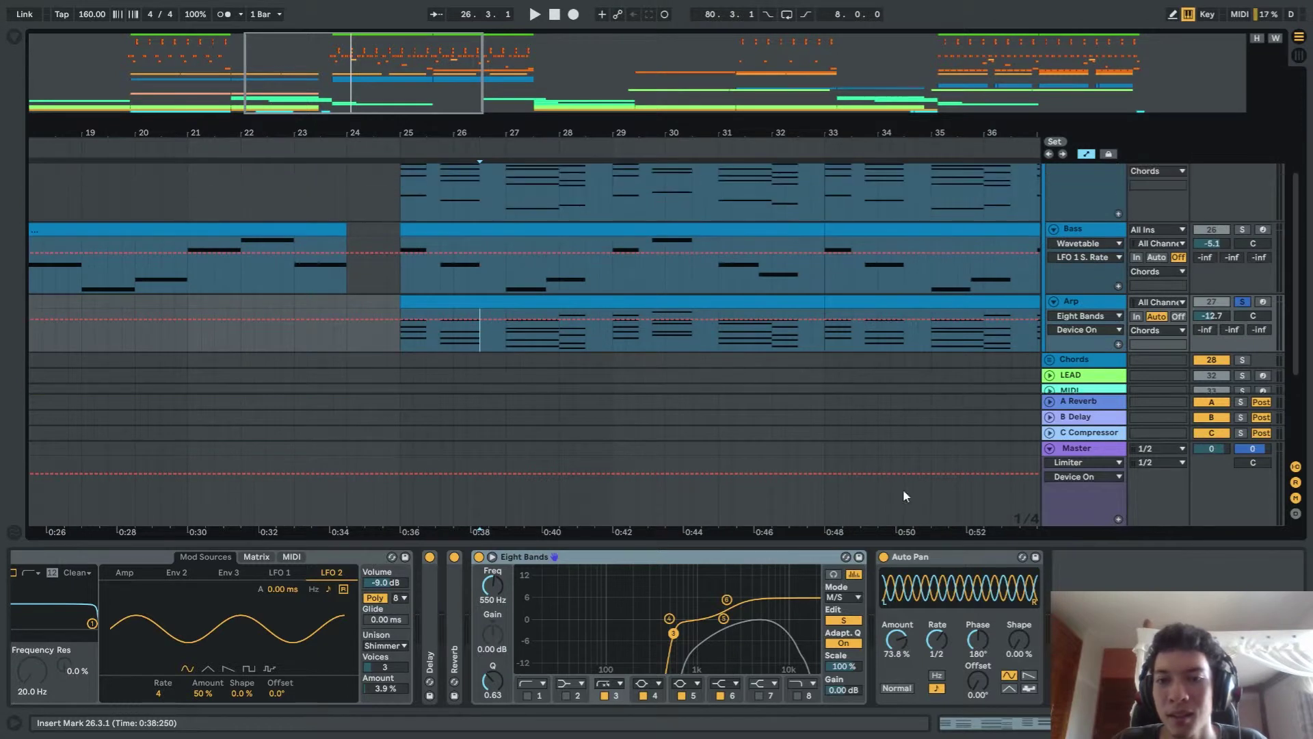
{"action": "scroll", "coordinate": [790, 467], "scroll_direction": "right", "scroll_amount": 4}
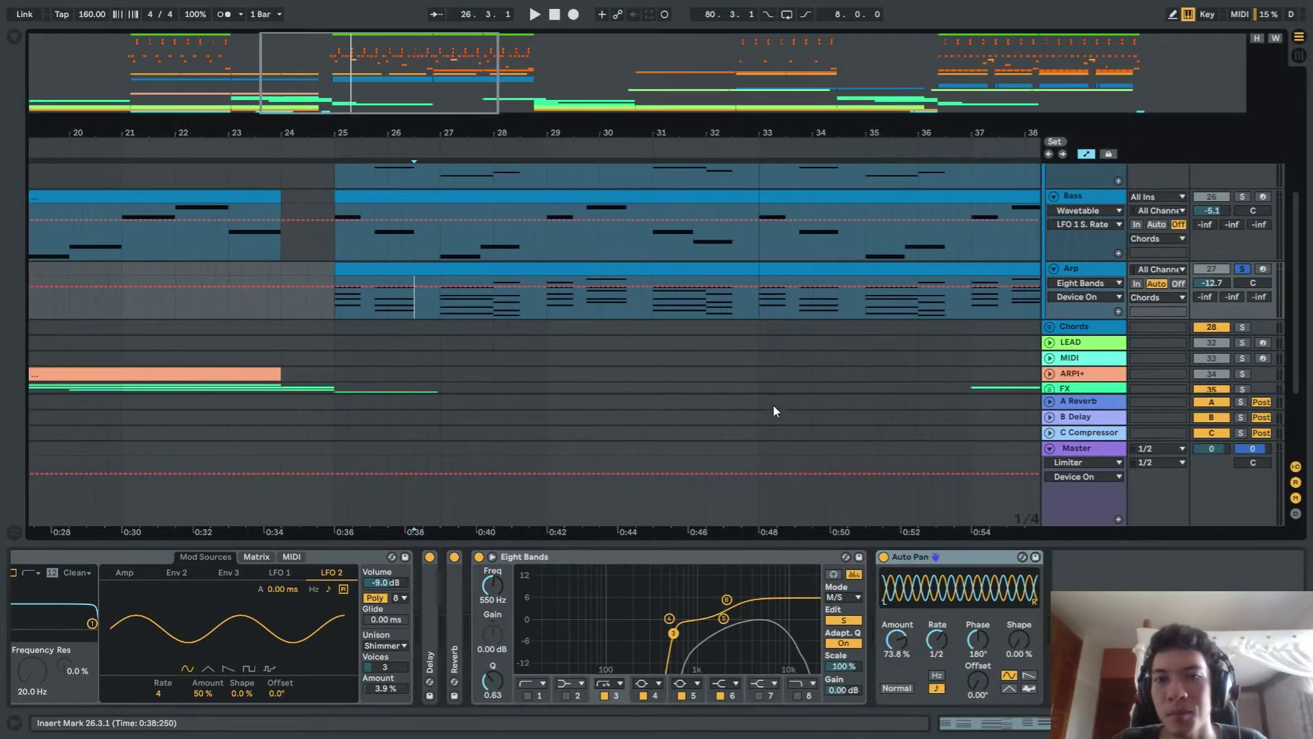
{"action": "scroll", "coordinate": [773, 405], "scroll_direction": "down", "scroll_amount": 4}
{"action": "left_click", "coordinate": [759, 295]}
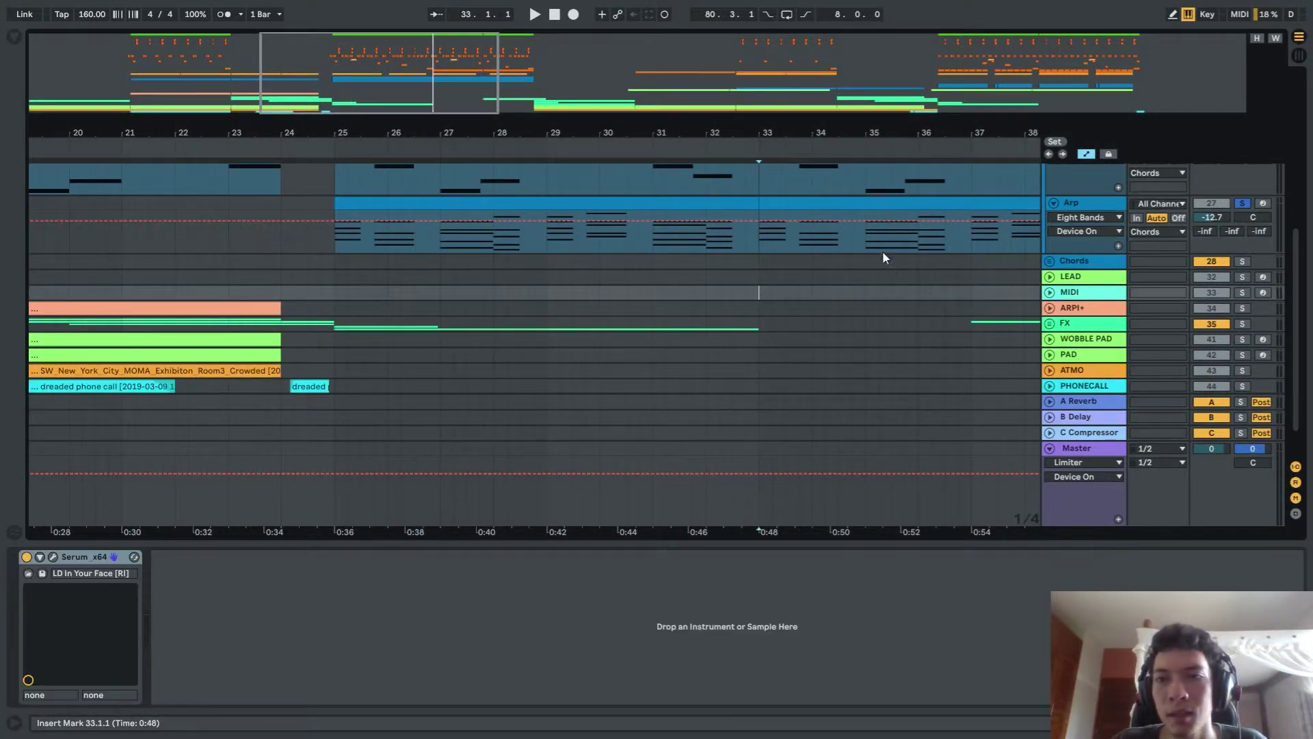
{"action": "left_click", "coordinate": [1099, 206]}
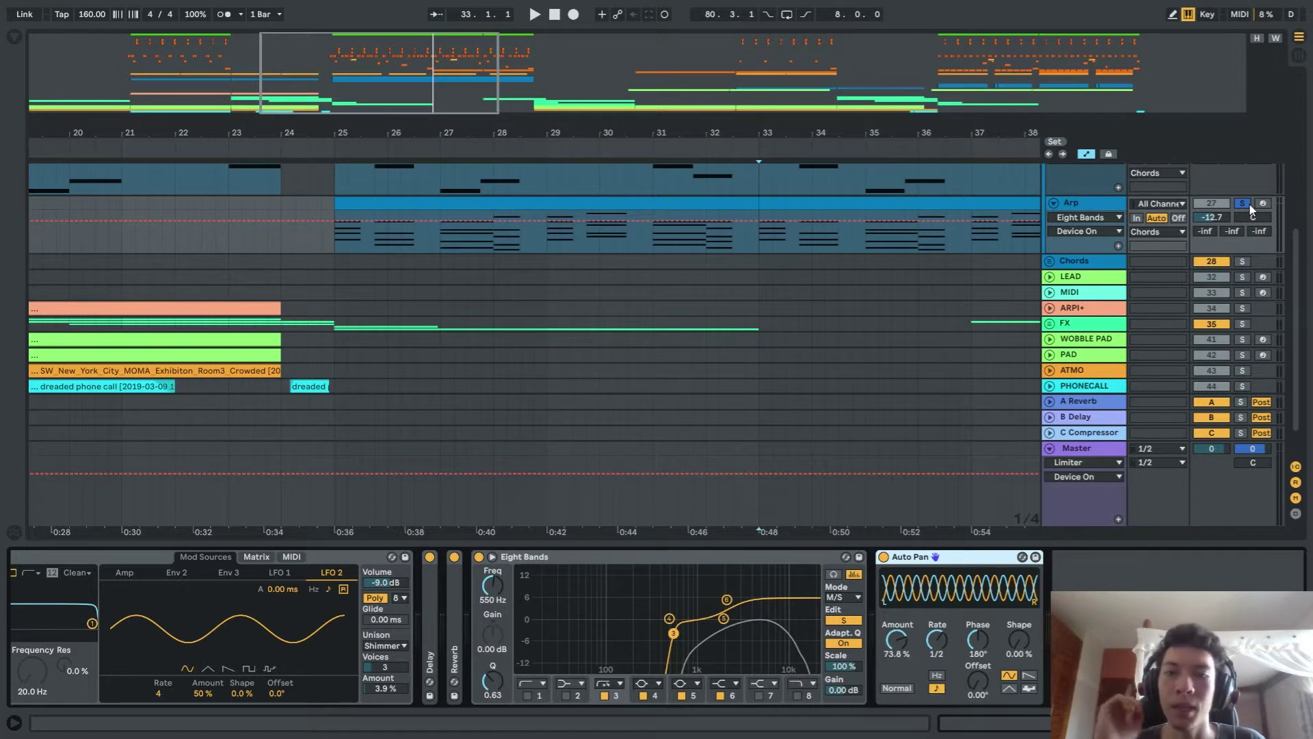
{"action": "left_click", "coordinate": [936, 654]}
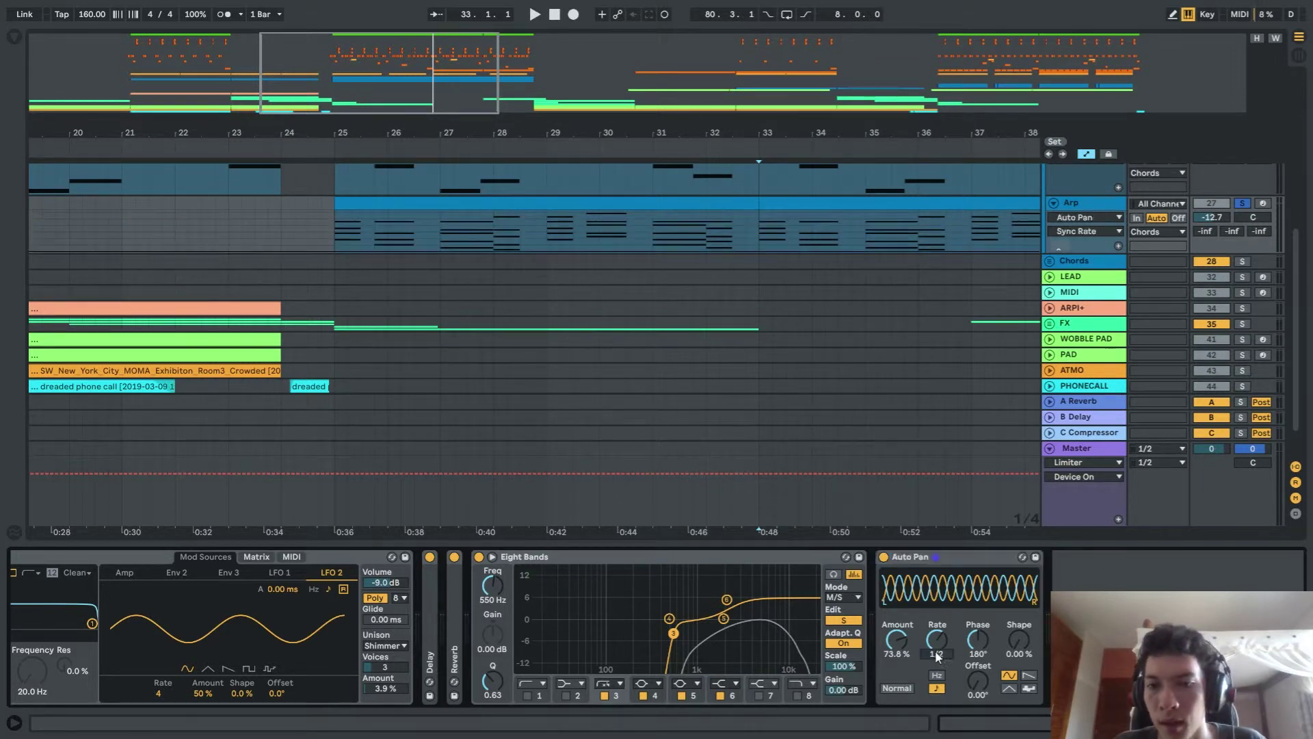
{"action": "key", "text": "space"}
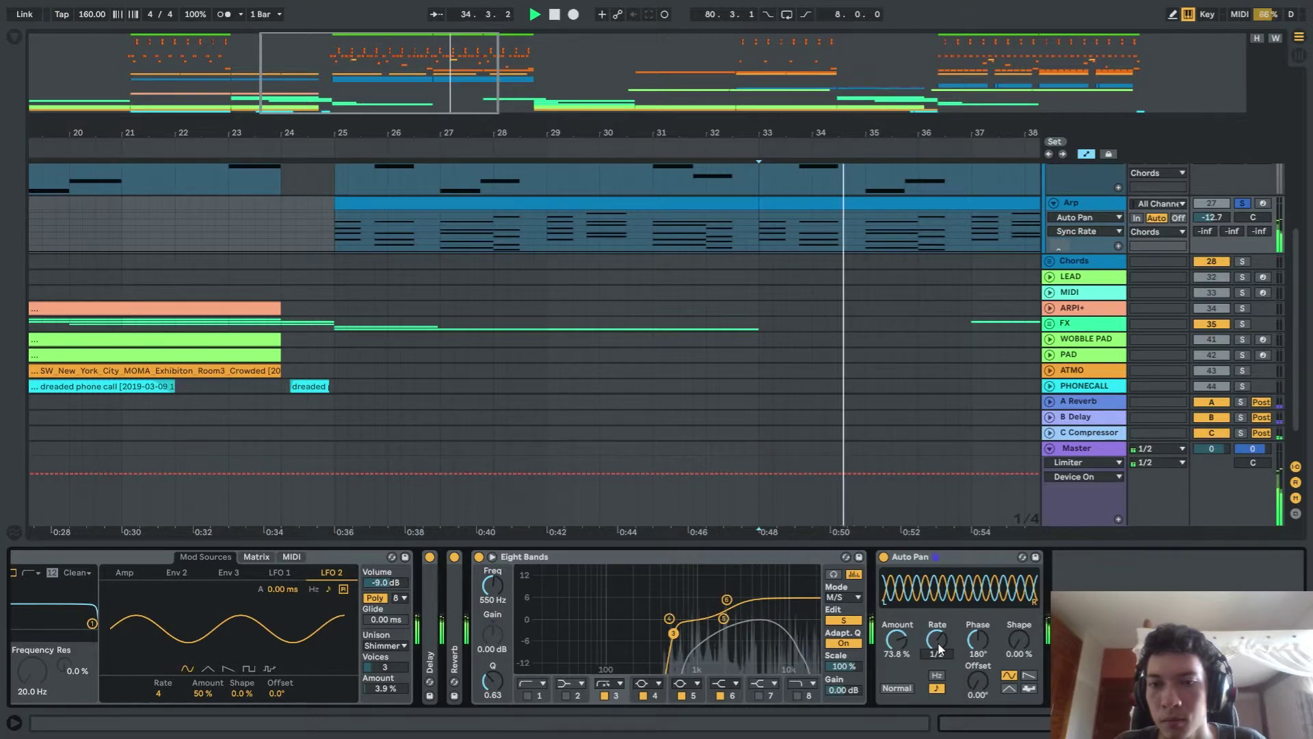
{"action": "key", "text": "space"}
Fold the Arp and SAW tracks and collapse the Chords group that contains them
{"action": "left_click", "coordinate": [1074, 204]}
{"action": "left_click", "coordinate": [1053, 203]}
{"action": "scroll", "coordinate": [1048, 211], "scroll_direction": "up", "scroll_amount": 5}
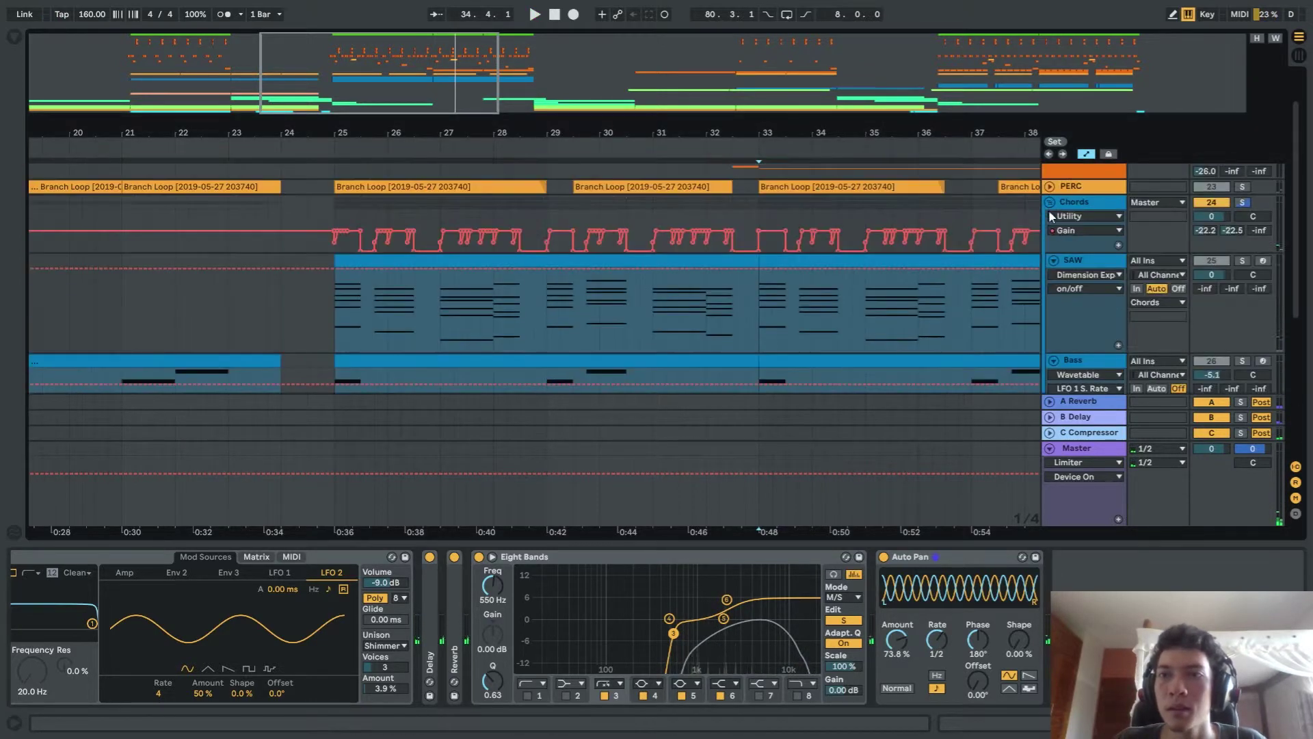
{"action": "left_click", "coordinate": [1054, 303]}
{"action": "left_click", "coordinate": [1051, 246]}
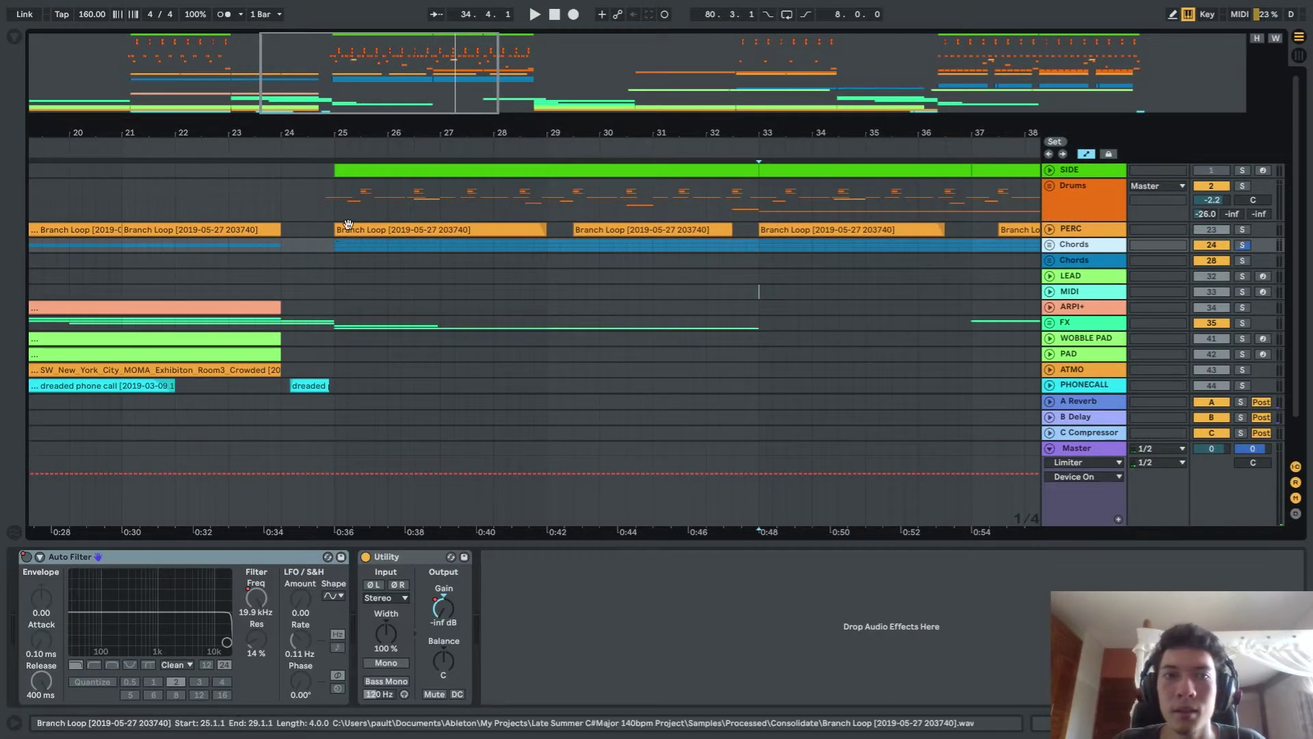
Place the playback start at bar 25 on the PERC track, play briefly, and unsolo the Chords group
{"action": "left_click", "coordinate": [338, 226]}
{"action": "scroll", "coordinate": [450, 278], "scroll_direction": "down", "scroll_amount": 4}
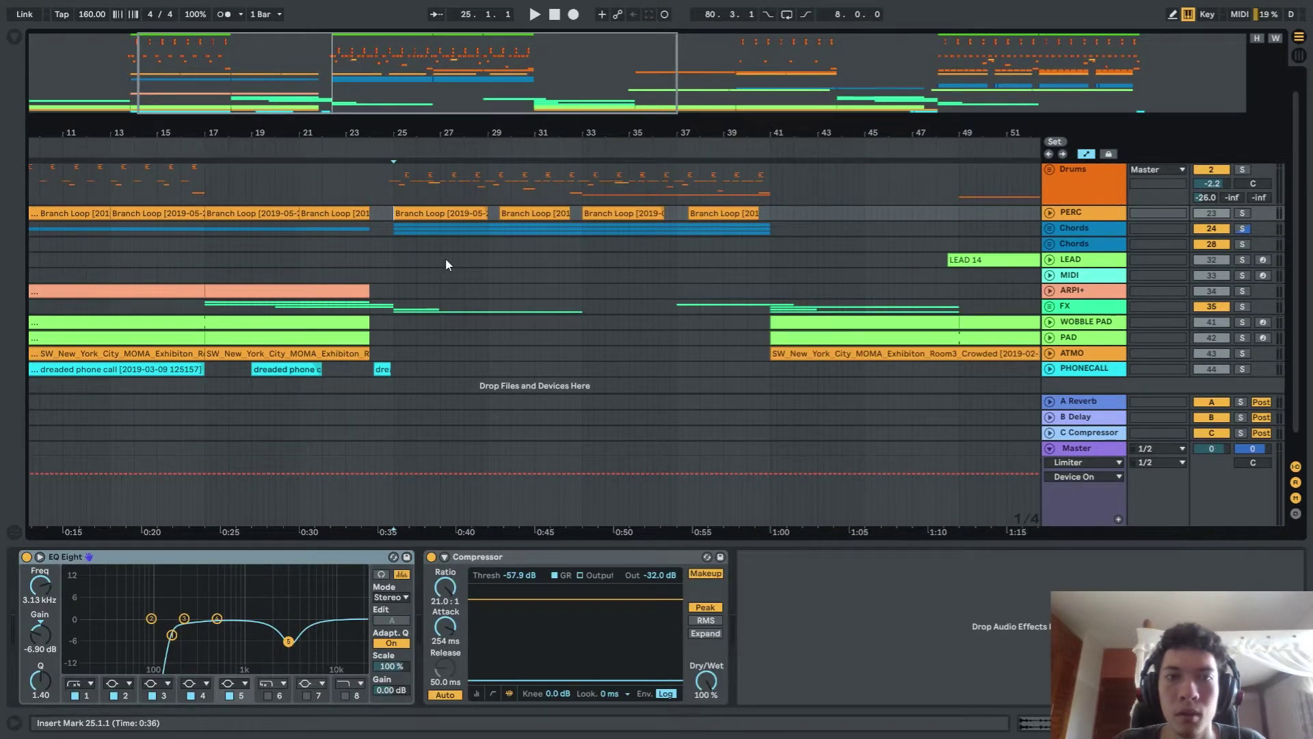
{"action": "key", "text": "space"}
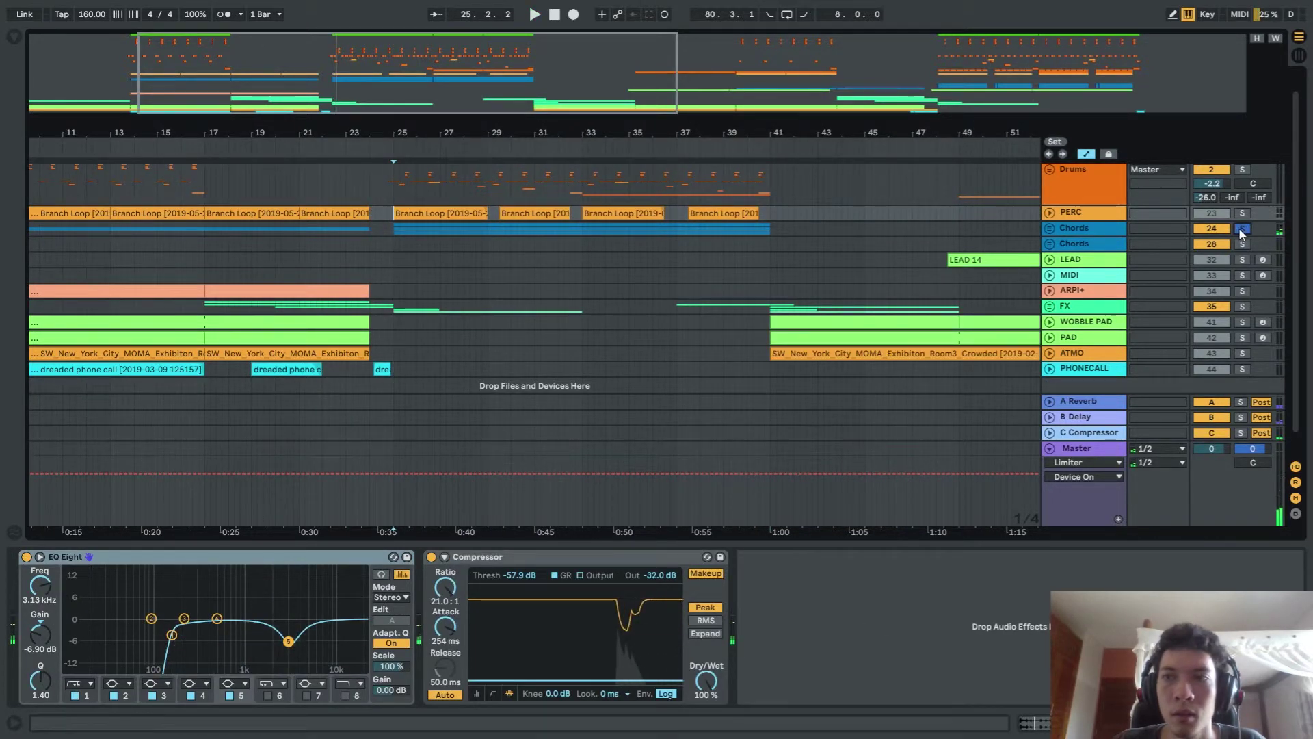
{"action": "left_click", "coordinate": [1241, 231]}
Expand the Chords group, look over its SAW, Bass and Arp tracks, and toggle playback with the solo off
{"action": "left_click", "coordinate": [1050, 230]}
{"action": "scroll", "coordinate": [1097, 274], "scroll_direction": "down", "scroll_amount": 5}
{"action": "scroll", "coordinate": [1159, 316], "scroll_direction": "up", "scroll_amount": 5}
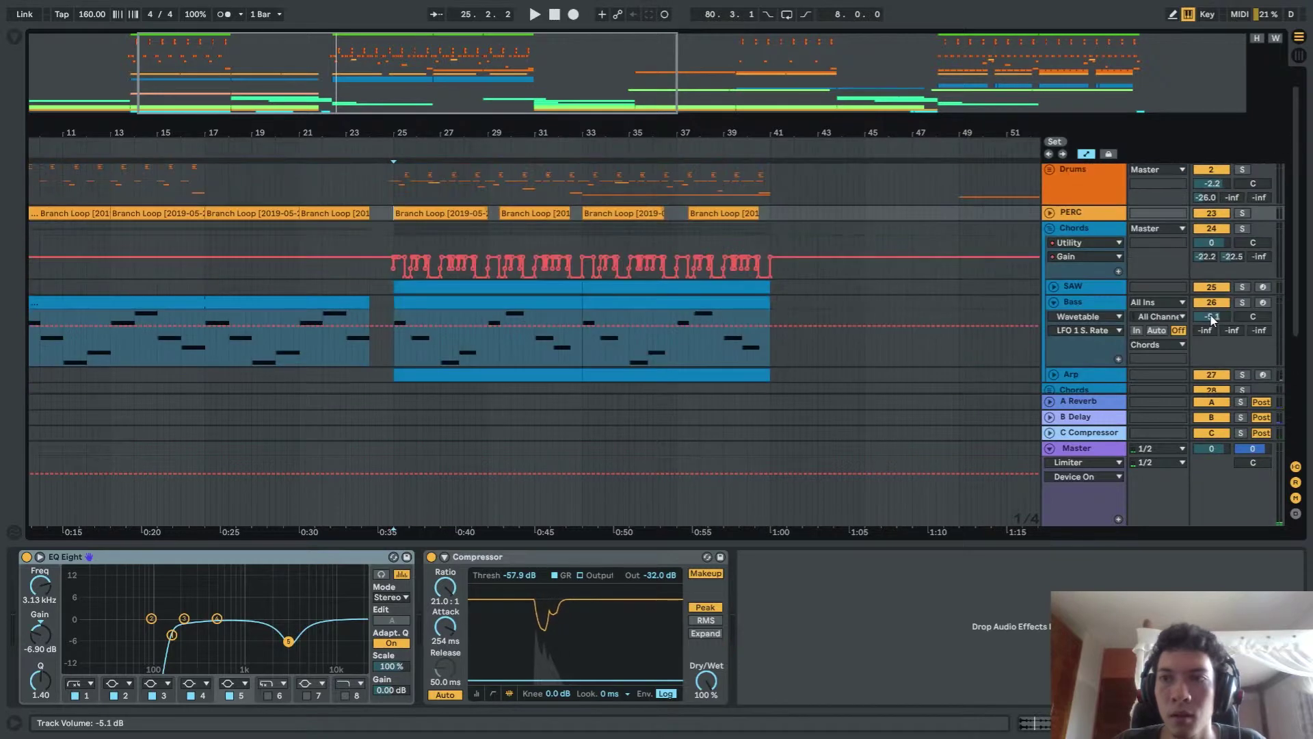
{"action": "scroll", "coordinate": [1211, 320], "scroll_direction": "up", "scroll_amount": 1}
{"action": "key", "text": "space"}
Open the FX group to review its Riser and Audio tracks and turn off the group's solo
{"action": "left_click", "coordinate": [1050, 244]}
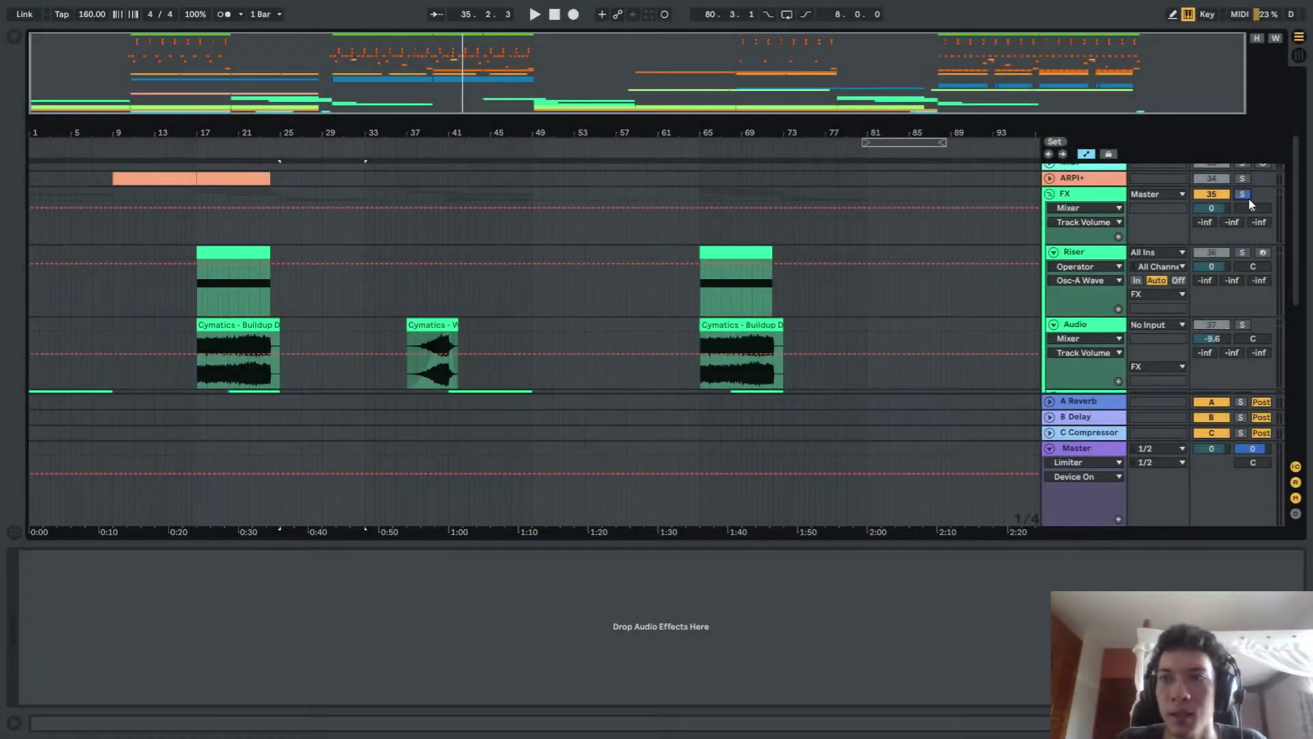
{"action": "scroll", "coordinate": [388, 211], "scroll_direction": "down", "scroll_amount": 2}
{"action": "scroll", "coordinate": [646, 294], "scroll_direction": "up", "scroll_amount": 4}
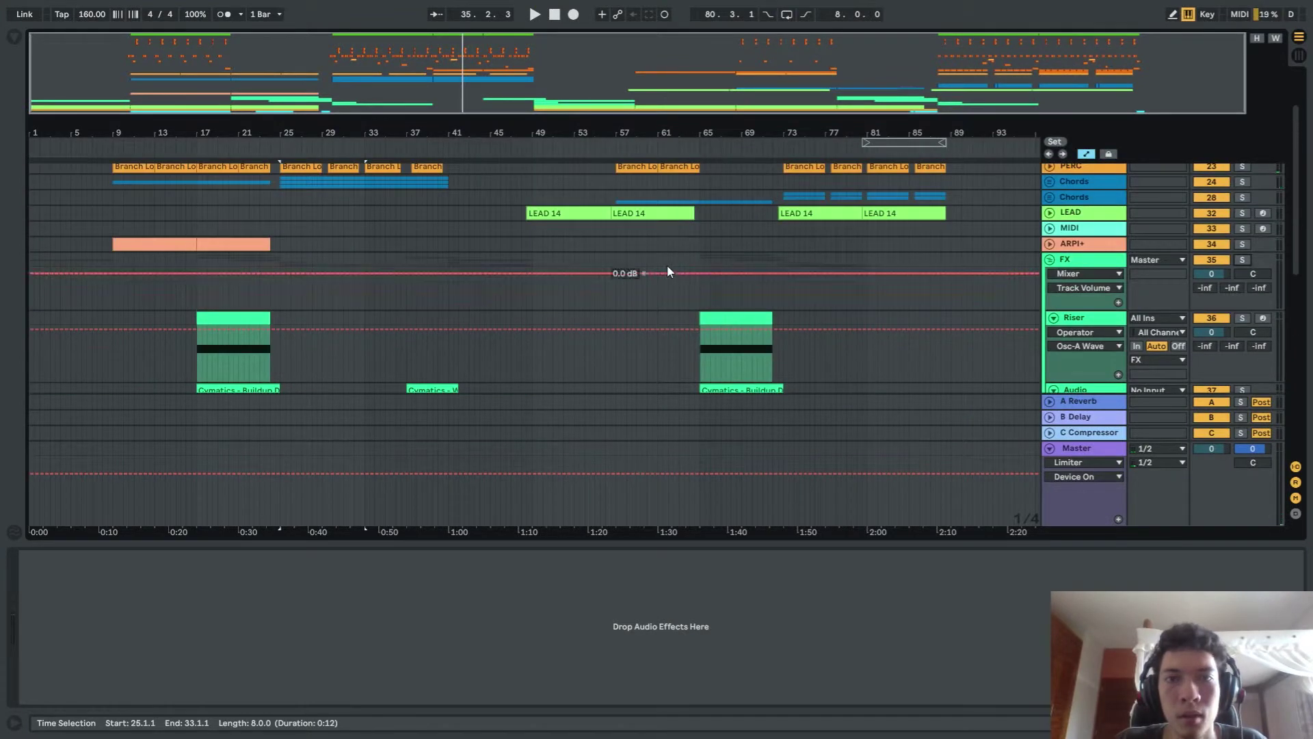
Play the full arrangement from 71.2.1 on the ARPI+ track, collapse the FX group, and look over the LEAD 14 clips
{"action": "left_click", "coordinate": [681, 245]}
{"action": "scroll", "coordinate": [745, 245], "scroll_direction": "down", "scroll_amount": 1}
{"action": "left_click", "coordinate": [765, 225]}
{"action": "key", "text": "space"}
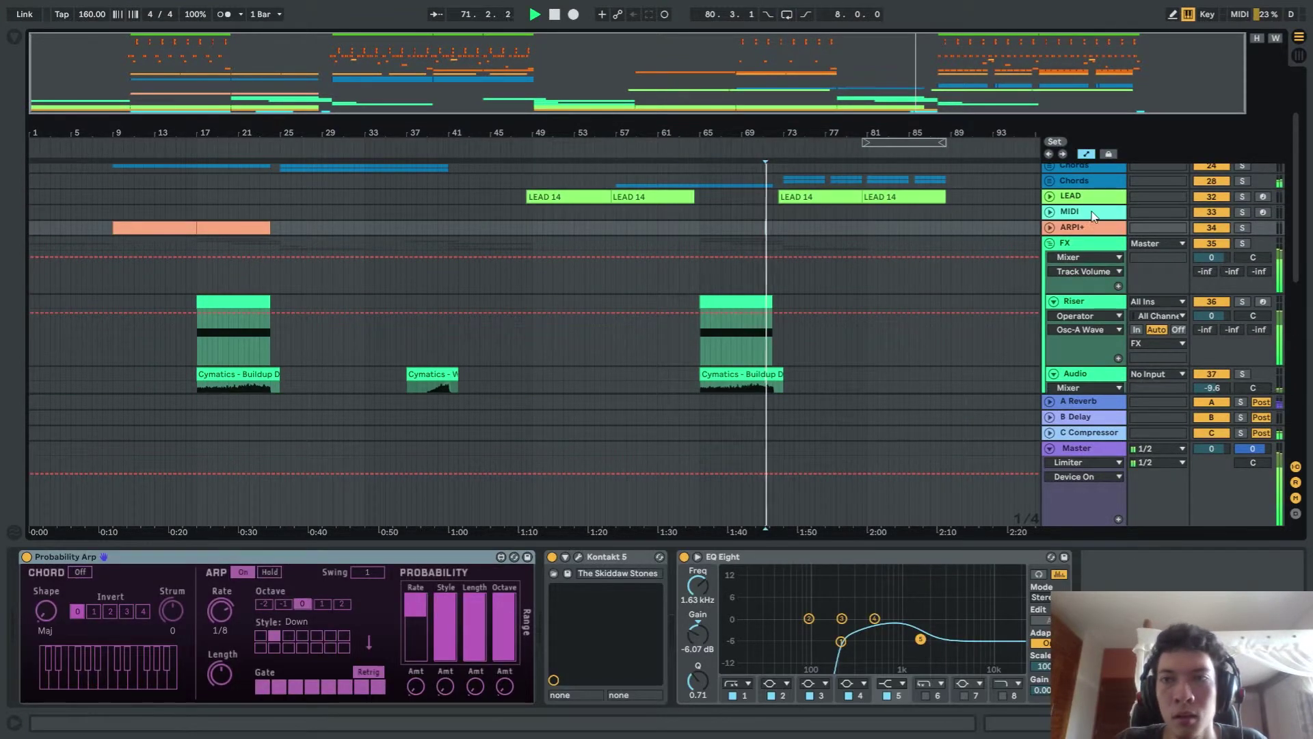
{"action": "left_click", "coordinate": [1050, 244]}
{"action": "scroll", "coordinate": [820, 251], "scroll_direction": "up", "scroll_amount": 3}
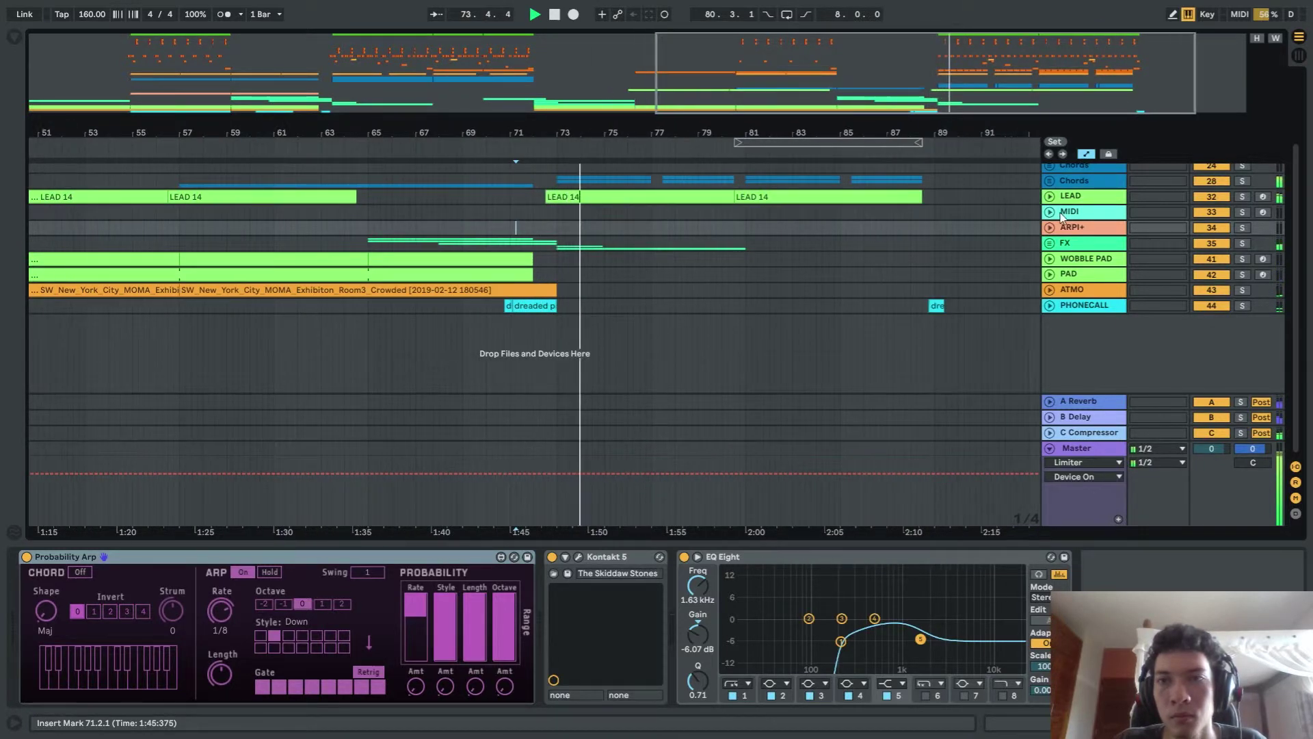
{"action": "scroll", "coordinate": [725, 219], "scroll_direction": "up", "scroll_amount": 5}
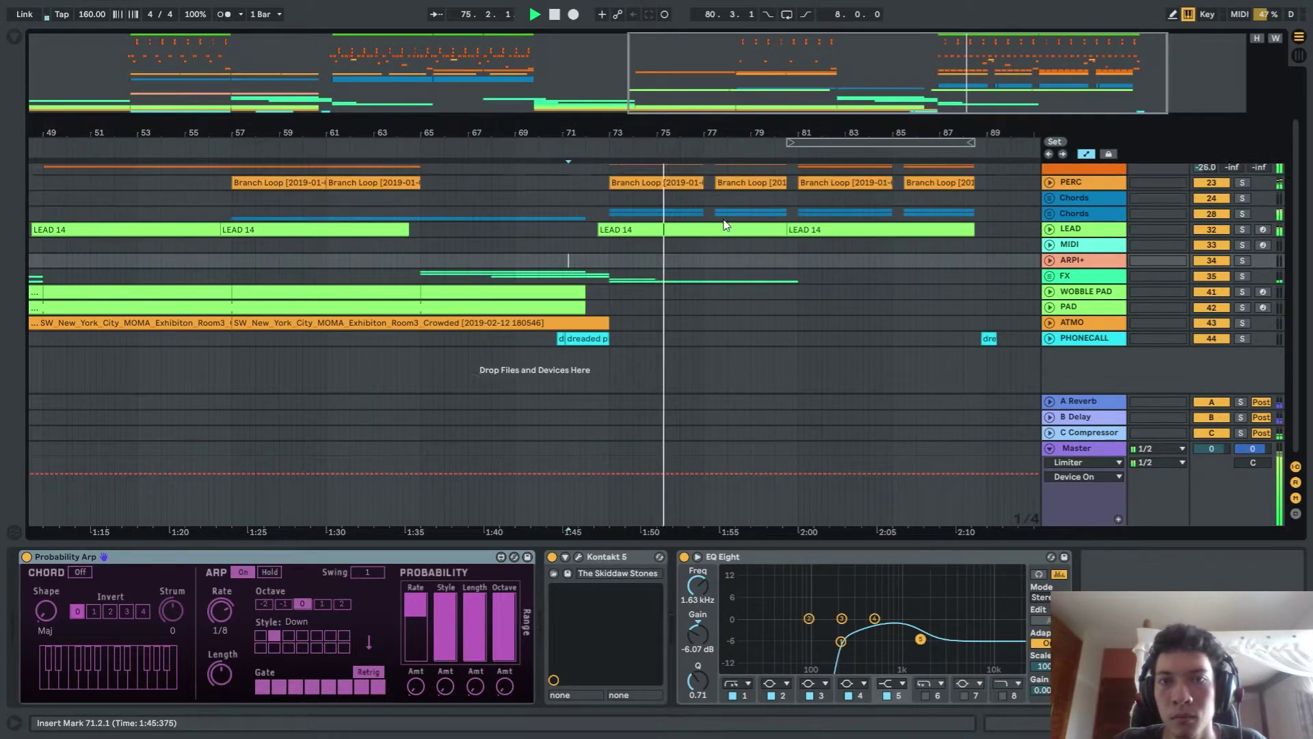
{"action": "scroll", "coordinate": [711, 248], "scroll_direction": "down", "scroll_amount": 1}
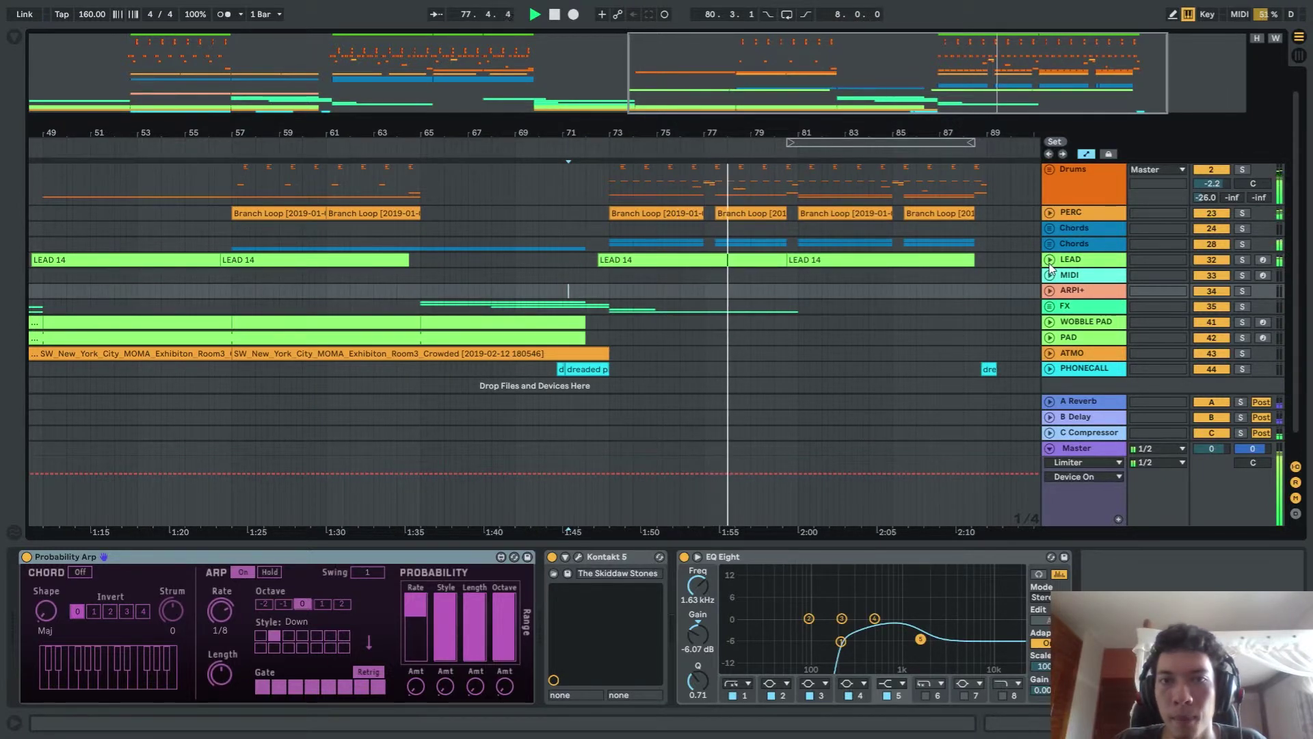
{"action": "scroll", "coordinate": [848, 268], "scroll_direction": "right", "scroll_amount": 1}
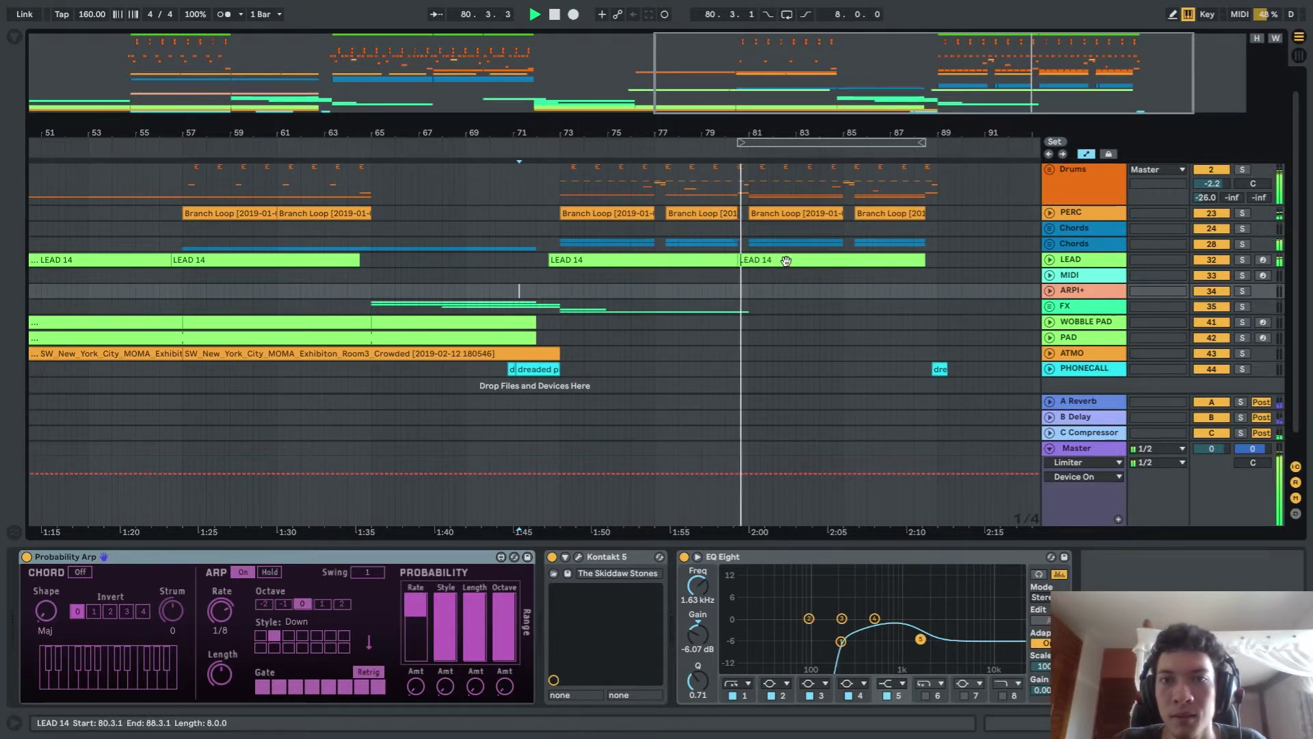
Expand the LEAD track, select its LEAD 14 clip starting at 72.3.1, and solo the track
{"action": "scroll", "coordinate": [776, 260], "scroll_direction": "right", "scroll_amount": 2}
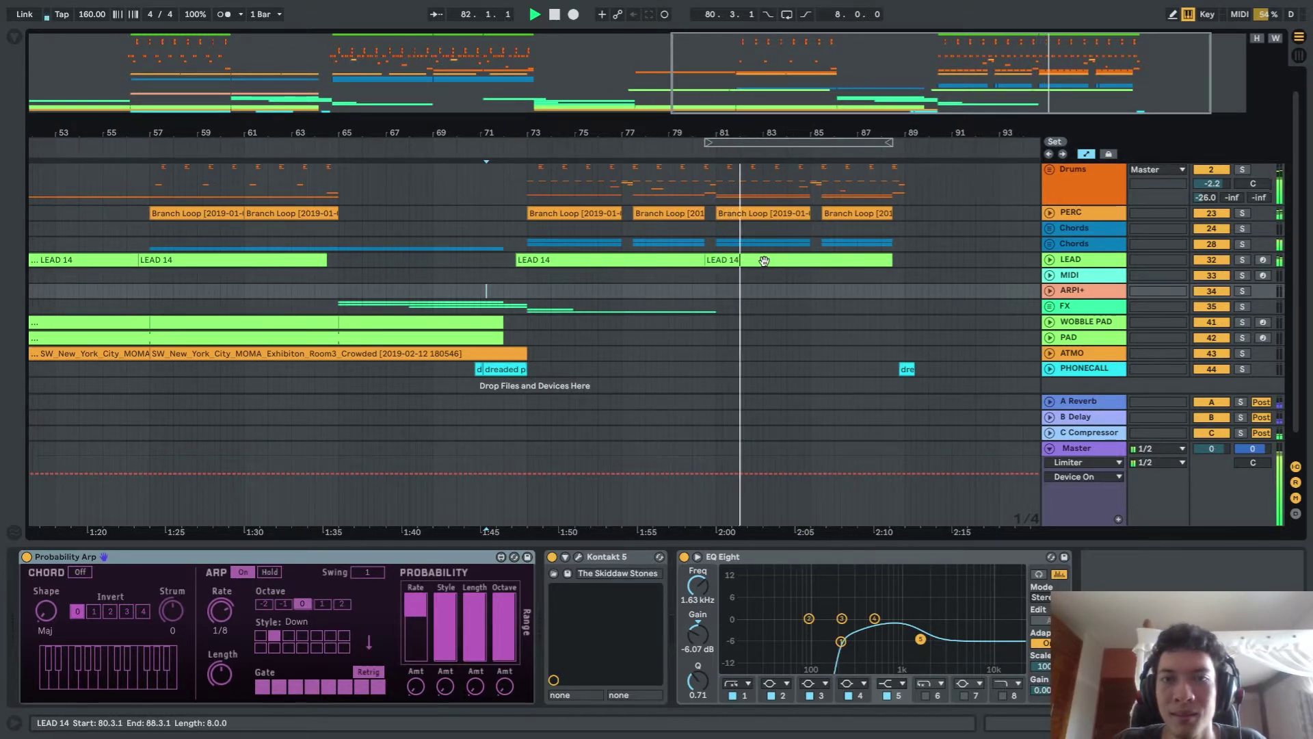
{"action": "scroll", "coordinate": [531, 257], "scroll_direction": "up", "scroll_amount": 3}
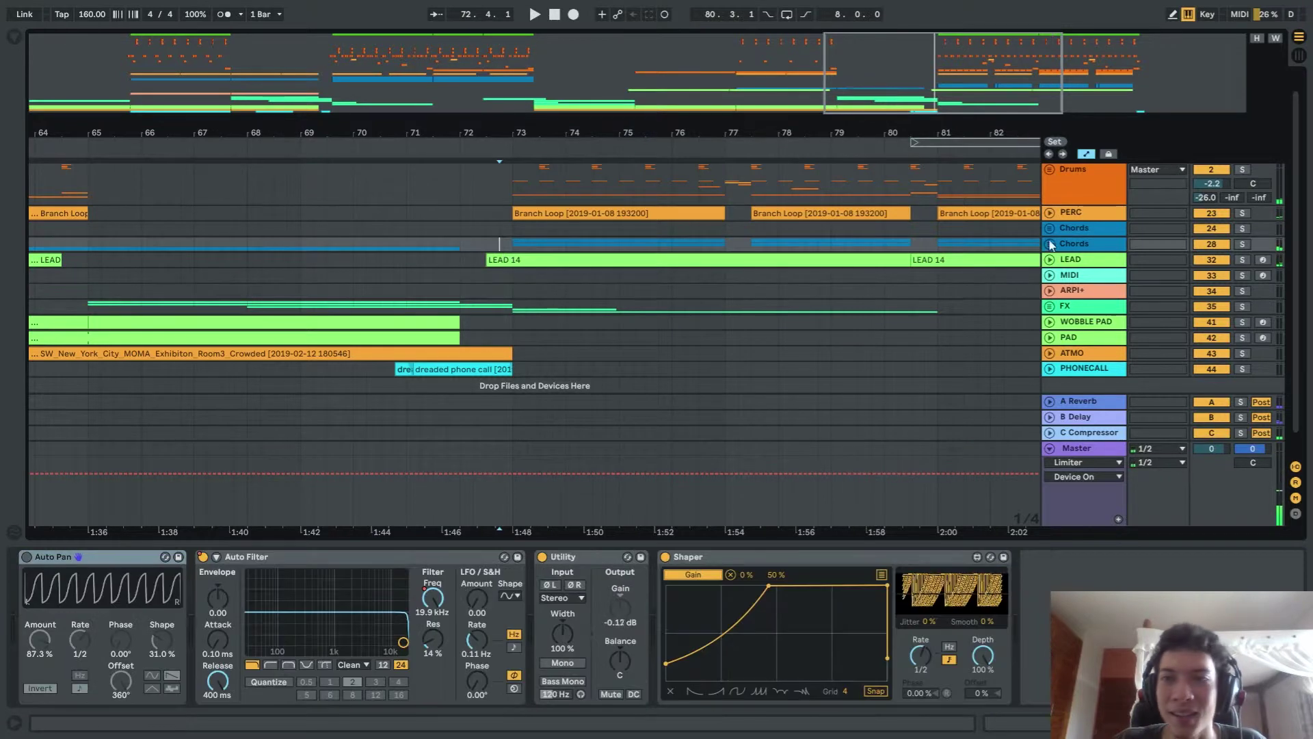
{"action": "left_click", "coordinate": [1051, 275]}
{"action": "left_click", "coordinate": [1050, 260]}
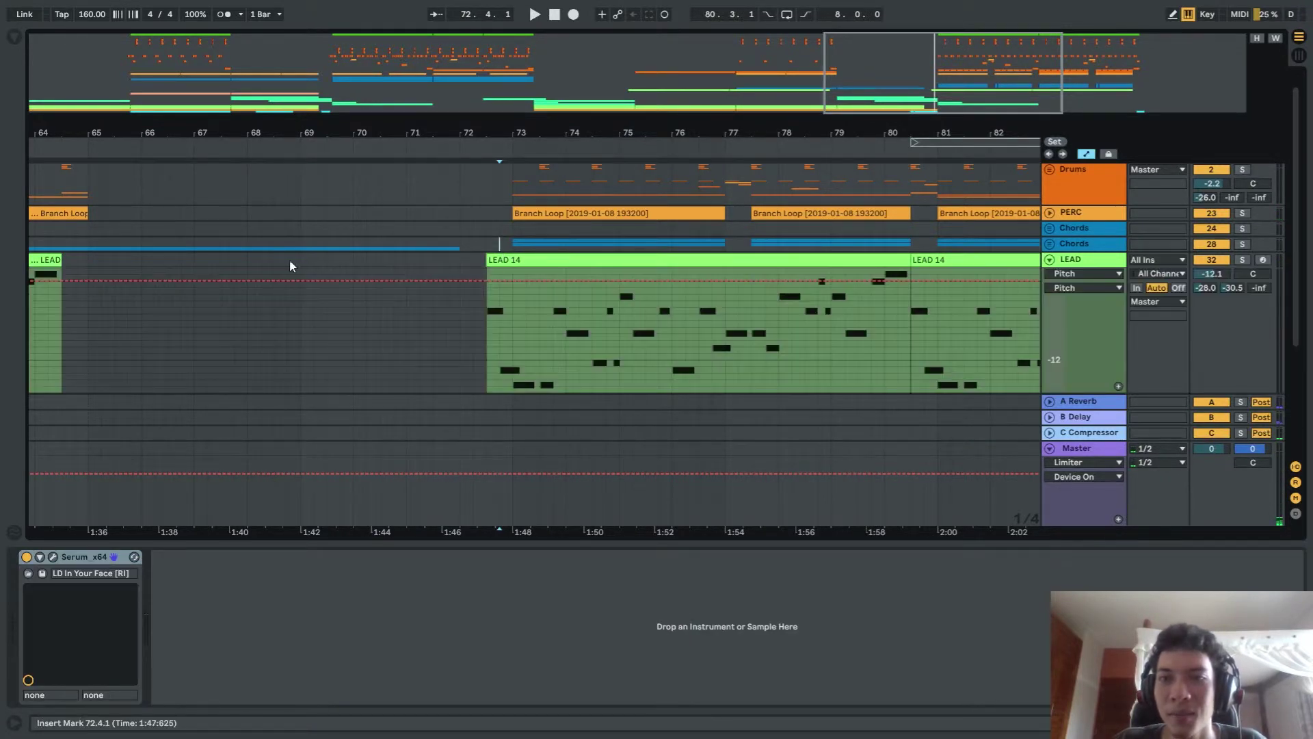
{"action": "left_click", "coordinate": [539, 249]}
{"action": "left_click", "coordinate": [533, 259]}
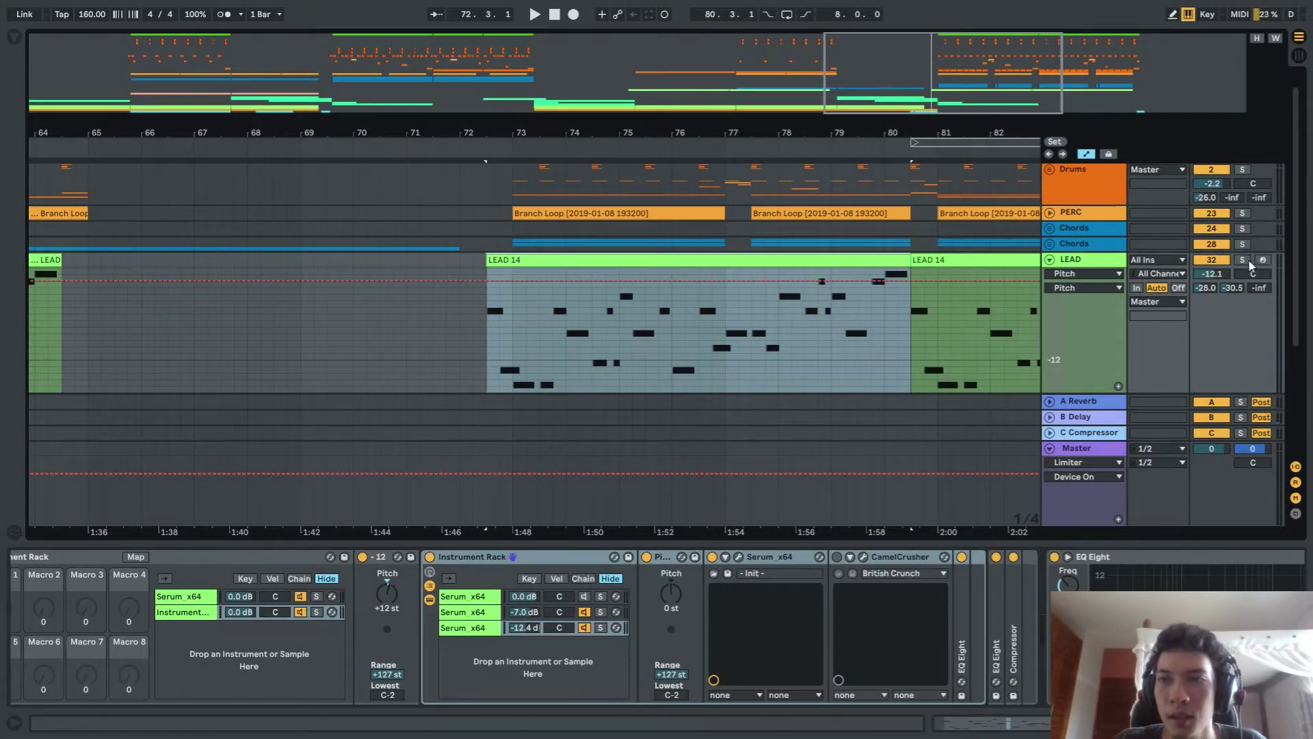
{"action": "scroll", "coordinate": [781, 422], "scroll_direction": "right", "scroll_amount": 2}
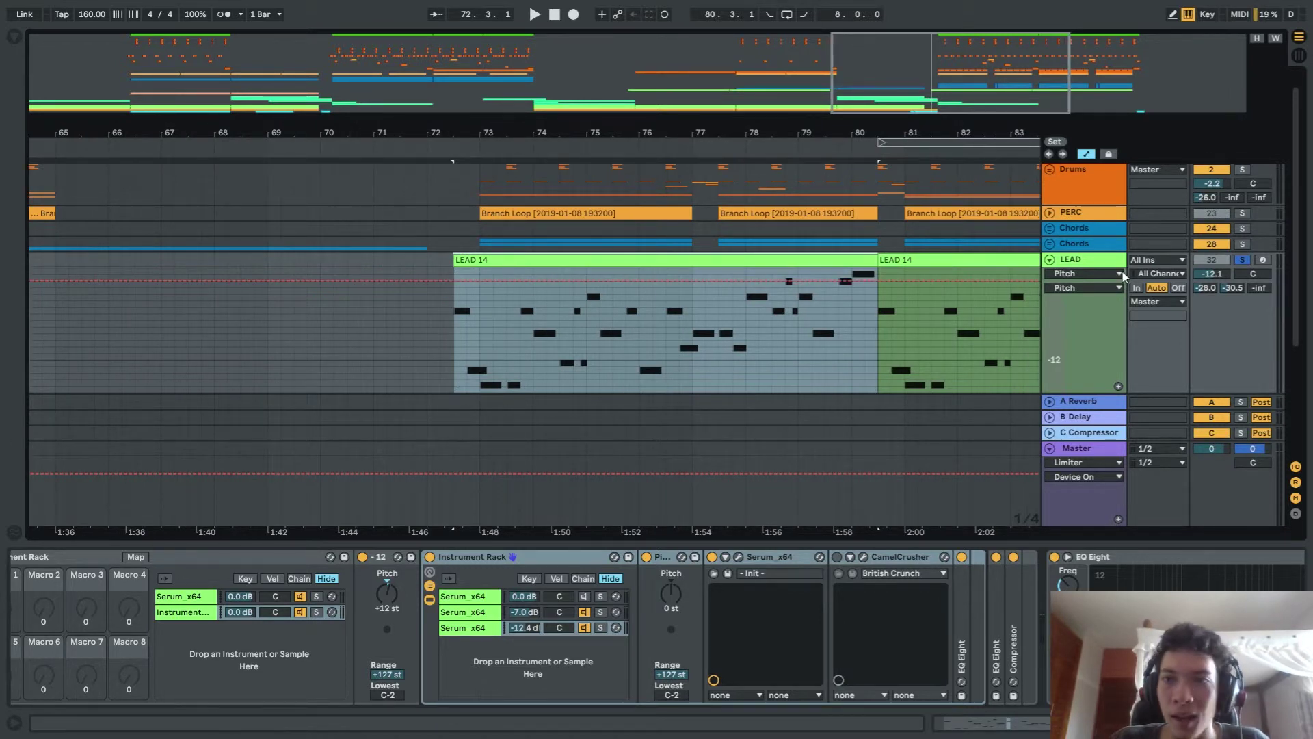
Hide the automation in the arrangement and frame the notes of the selected LEAD 14 clip
{"action": "left_click", "coordinate": [1088, 154]}
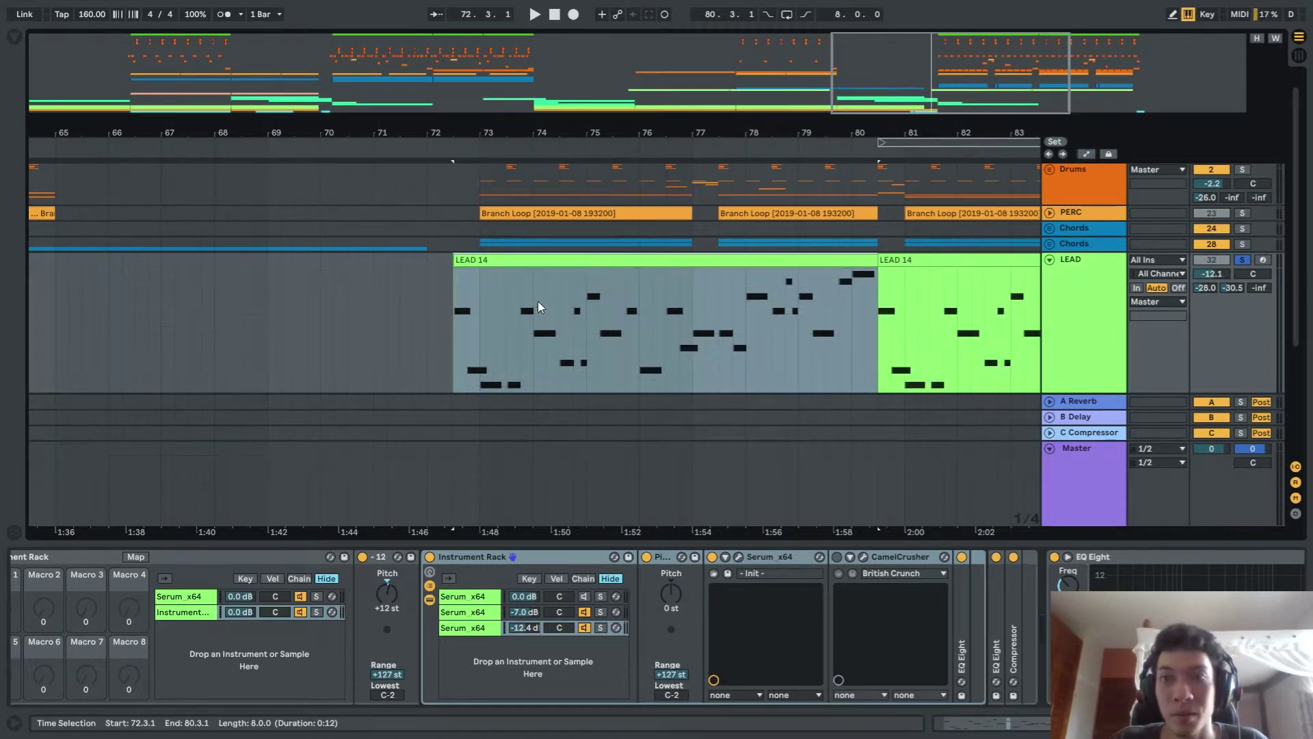
{"action": "key", "text": "z"}
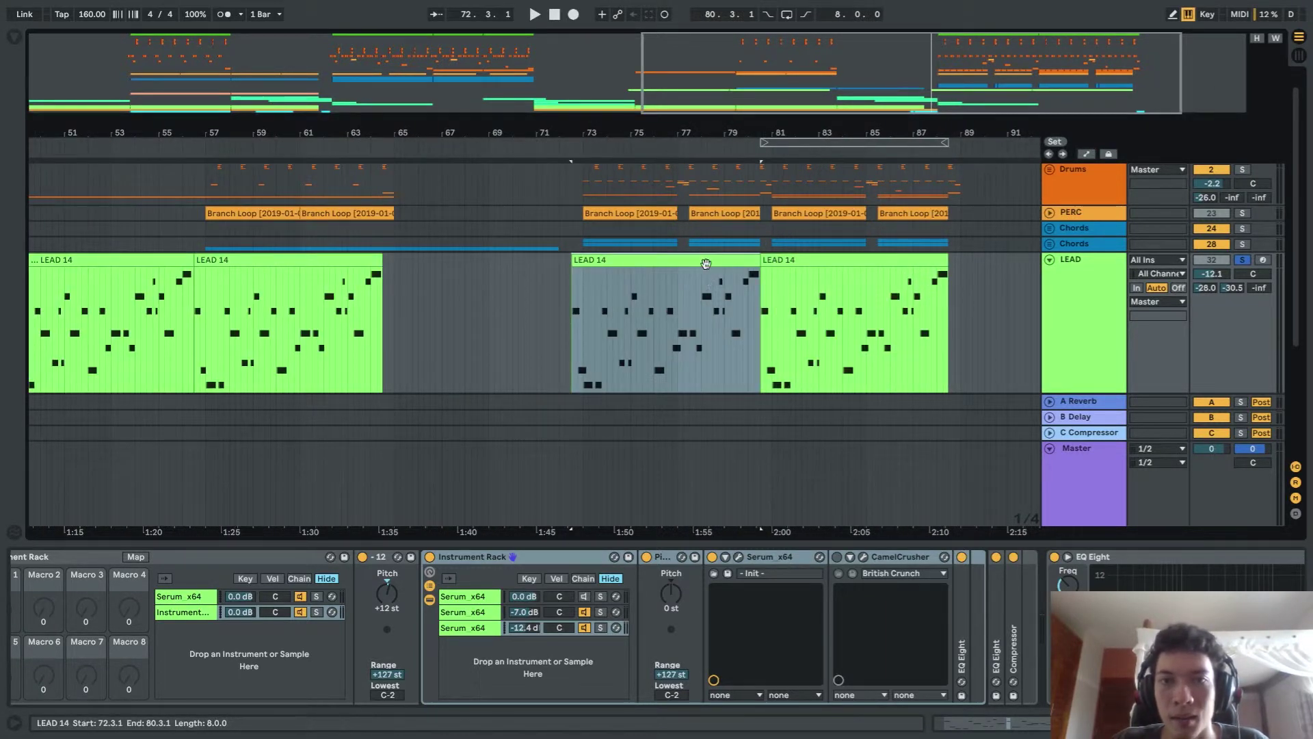
{"action": "scroll", "coordinate": [706, 264], "scroll_direction": "up", "scroll_amount": 3, "text": "ctrl"}
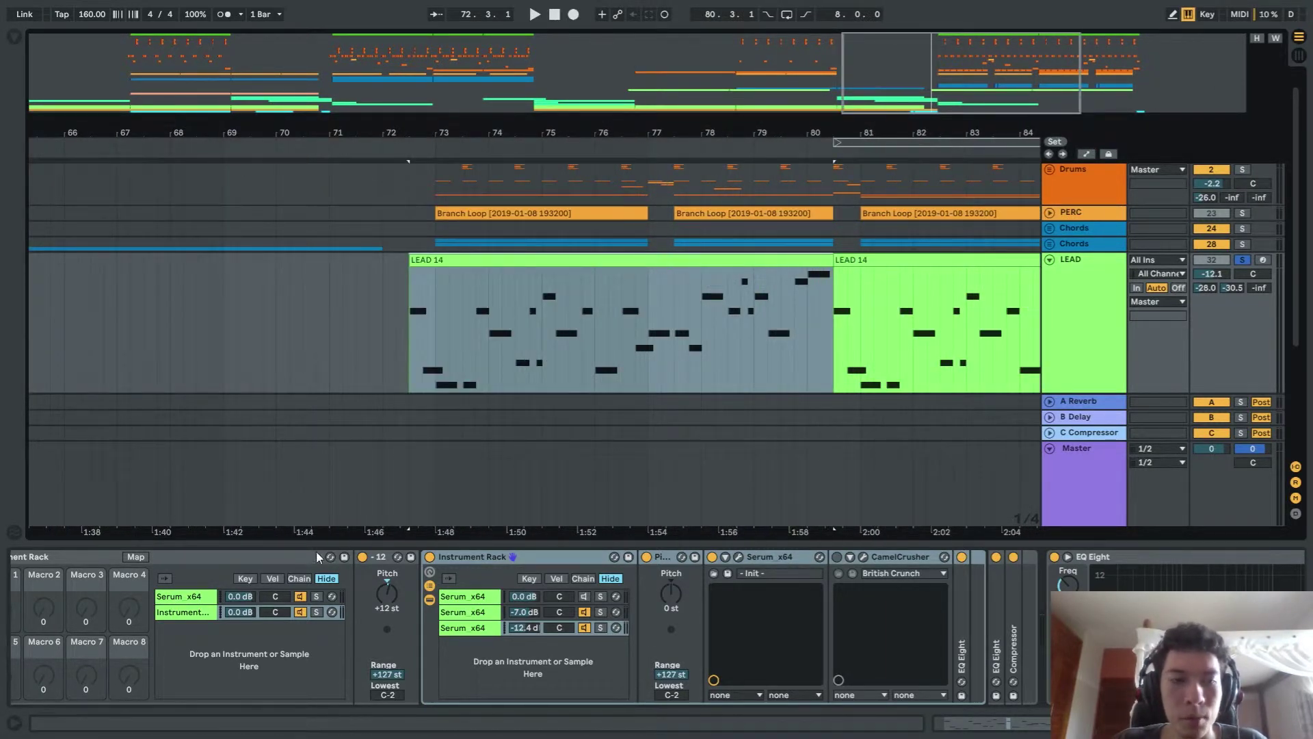
Audition the outer rack's LEAD - Crunchy Serum chain in solo and look over its synth window
{"action": "left_click", "coordinate": [316, 596]}
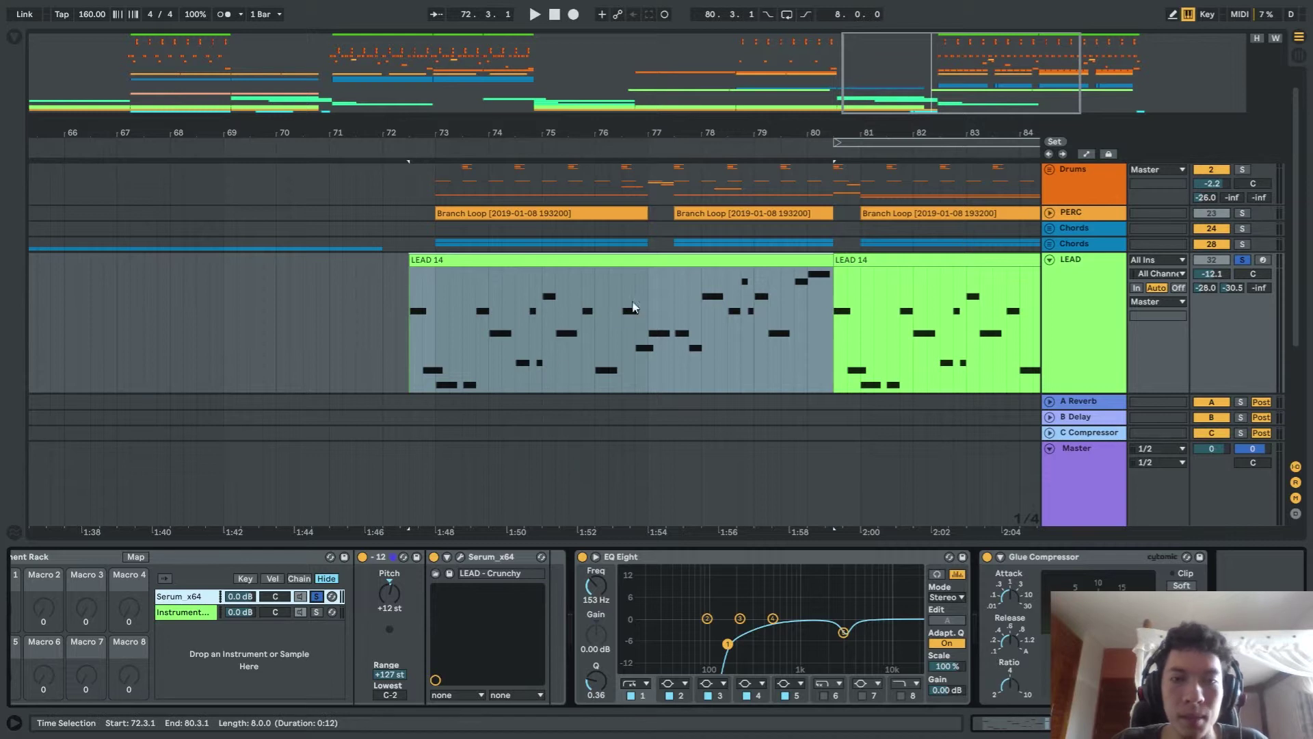
{"action": "key", "text": "space"}
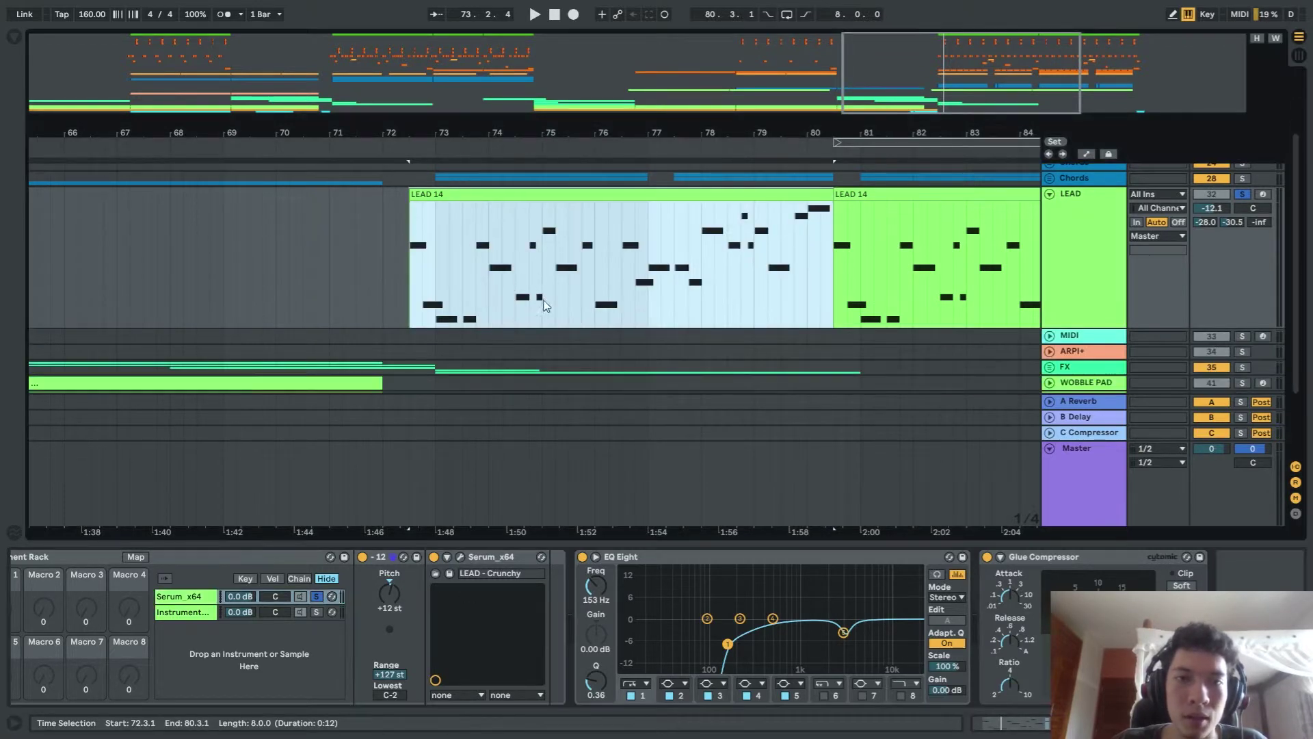
{"action": "key", "text": "ctrl+shift+t"}
{"action": "left_click", "coordinate": [461, 557]}
{"action": "left_click_drag", "start_coordinate": [445, 169], "coordinate": [693, 99]}
{"action": "left_click", "coordinate": [850, 93]}
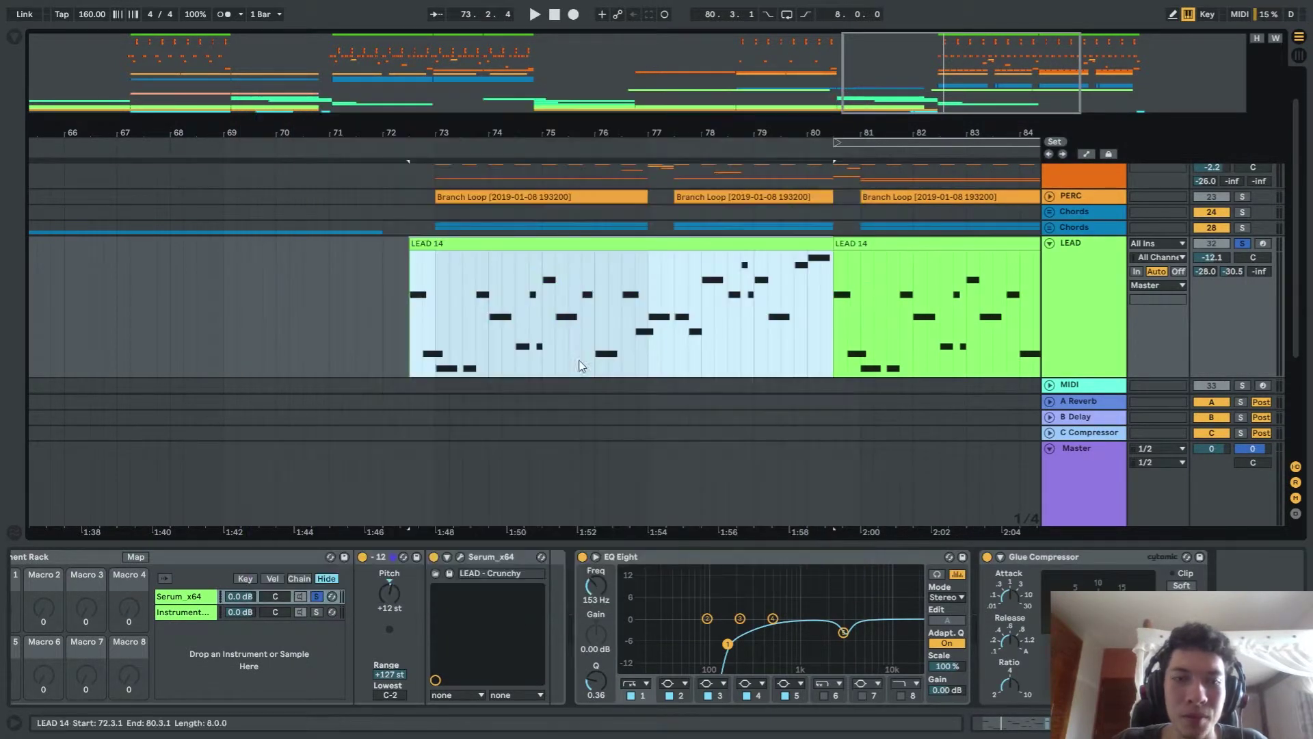
Solo the nested Instrument Rack chain and compare its LEAD - Dank and Init Serum layers by soloing each during playback
{"action": "key", "text": "space"}
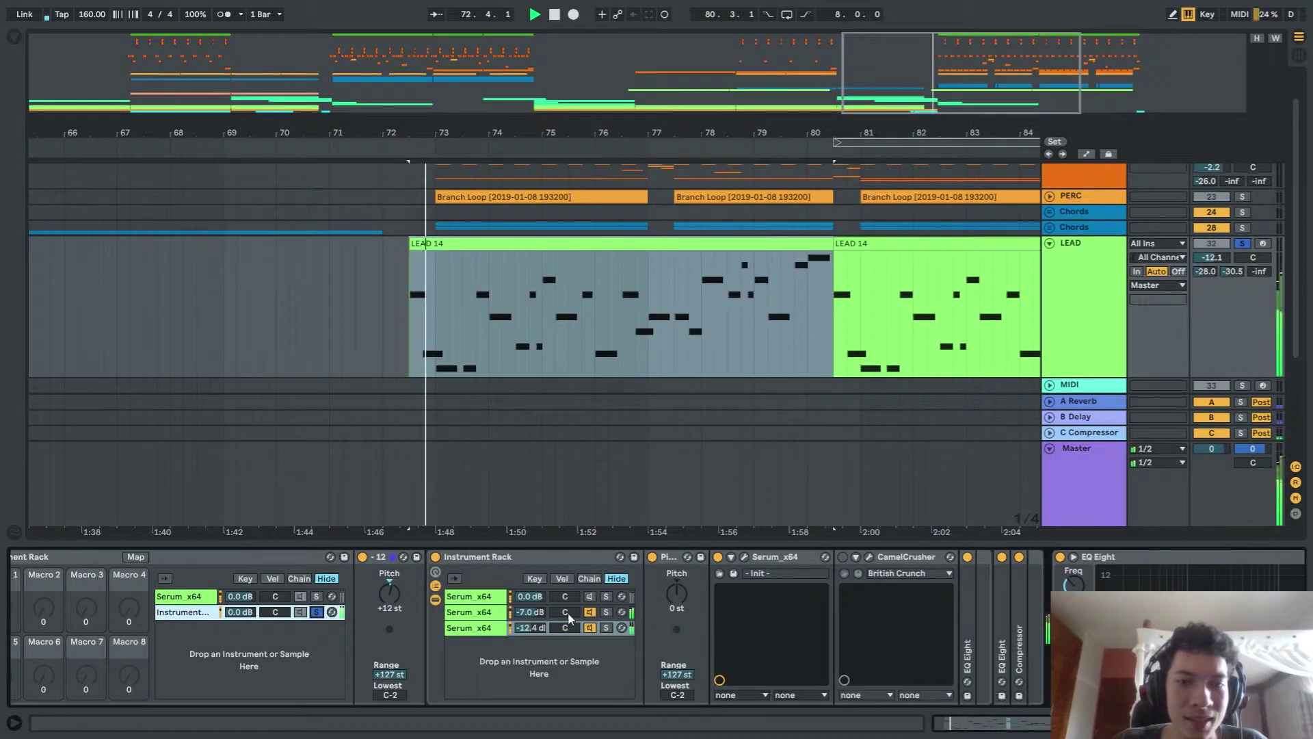
{"action": "left_click", "coordinate": [606, 611]}
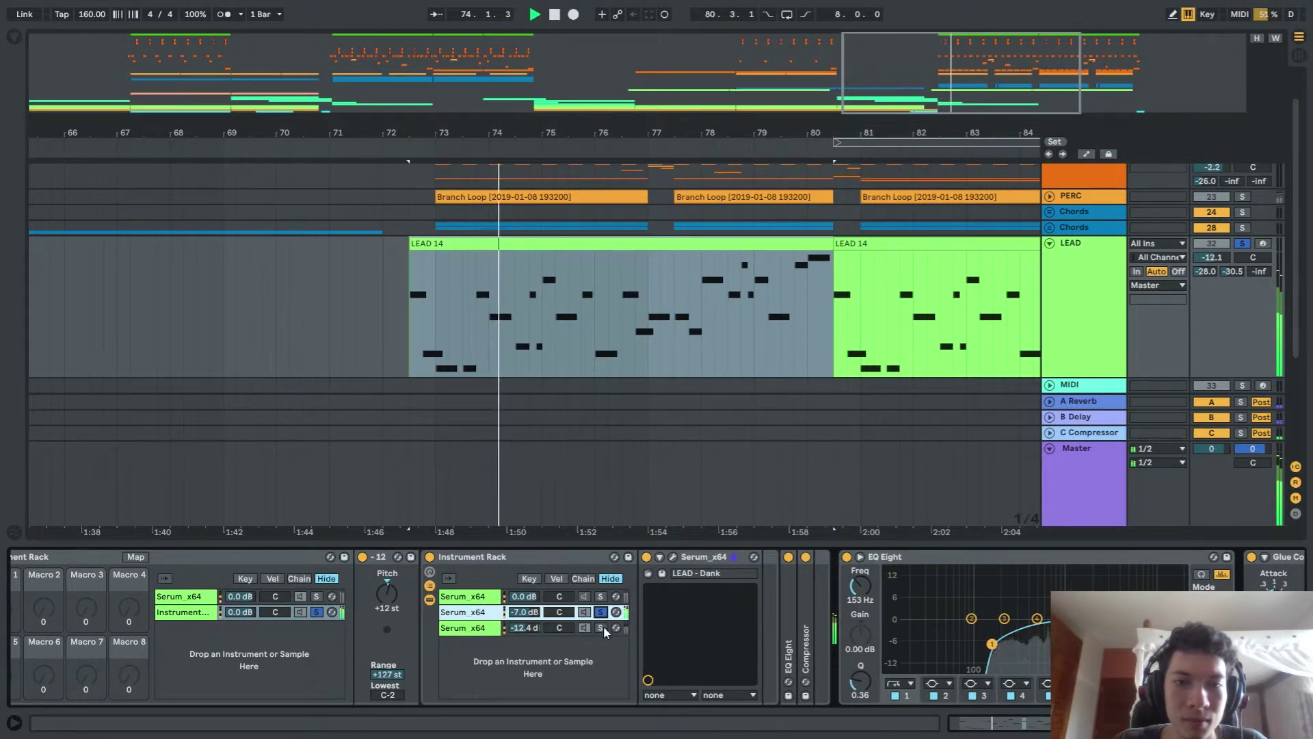
{"action": "left_click", "coordinate": [602, 628]}
{"action": "key", "text": "space"}
{"action": "key", "text": "space"}
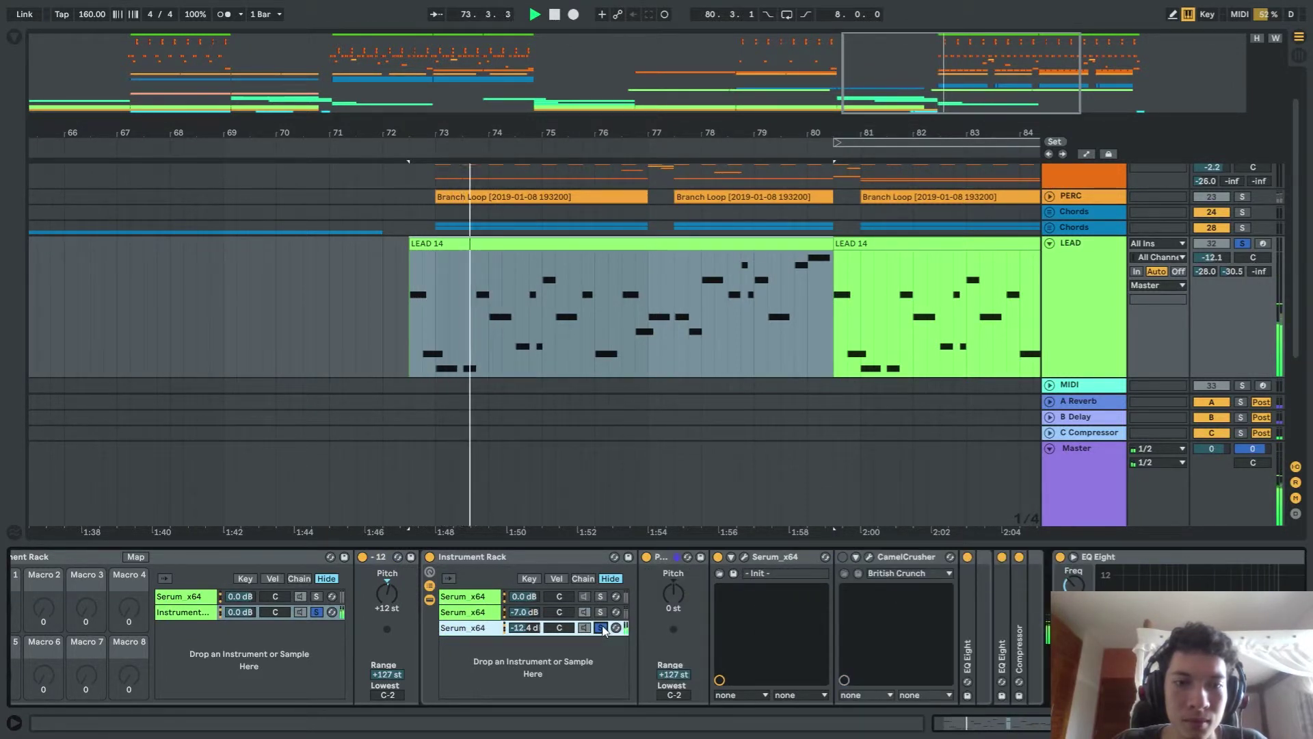
Return the nested rack's solo to the LEAD - Dank layer and replay the clip from 72.3.1
{"action": "left_click", "coordinate": [601, 612]}
{"action": "key", "text": "space"}
{"action": "key", "text": "space"}
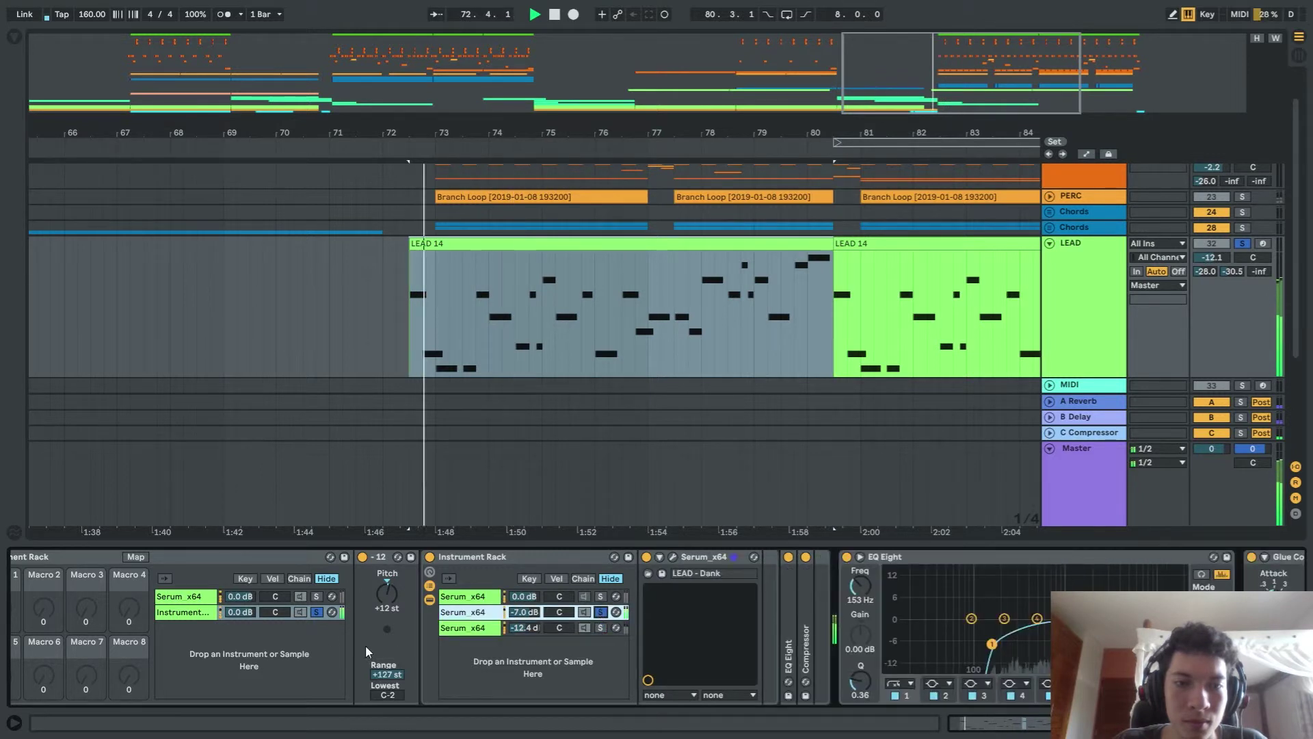
{"action": "left_click", "coordinate": [317, 613]}
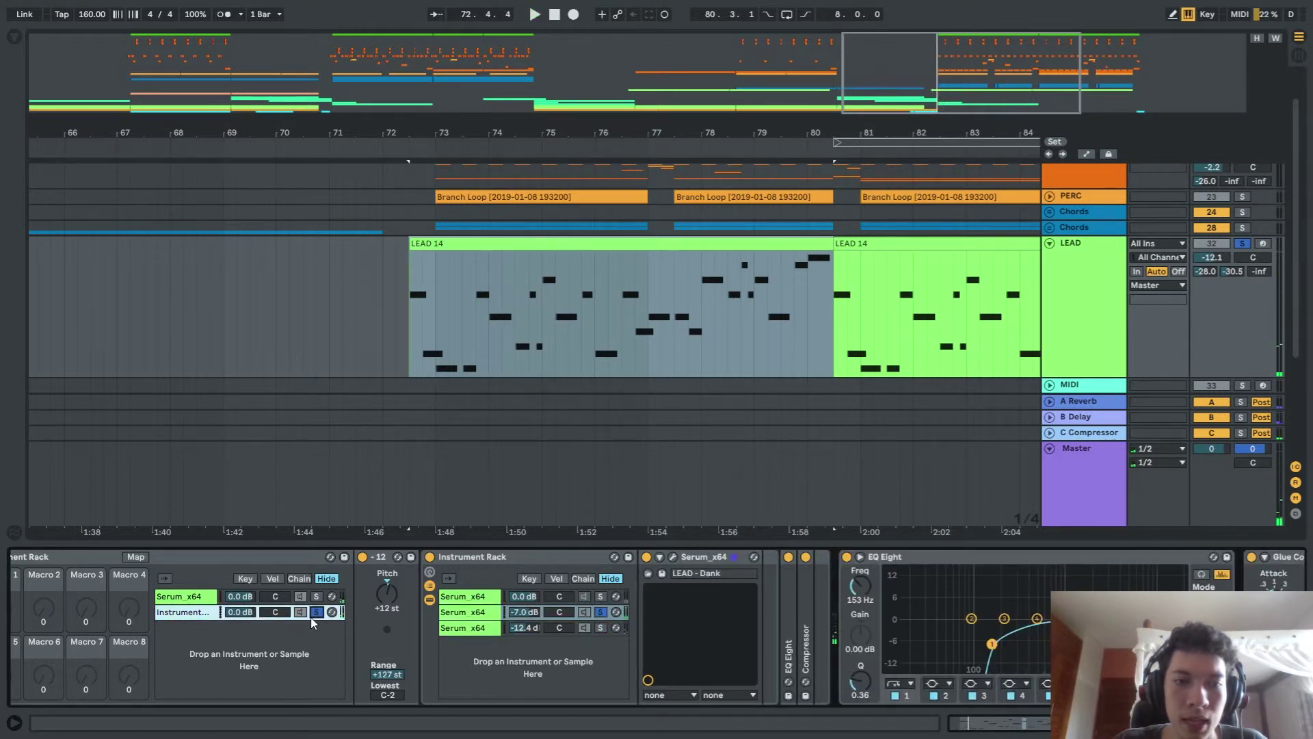
{"action": "key", "text": "space"}
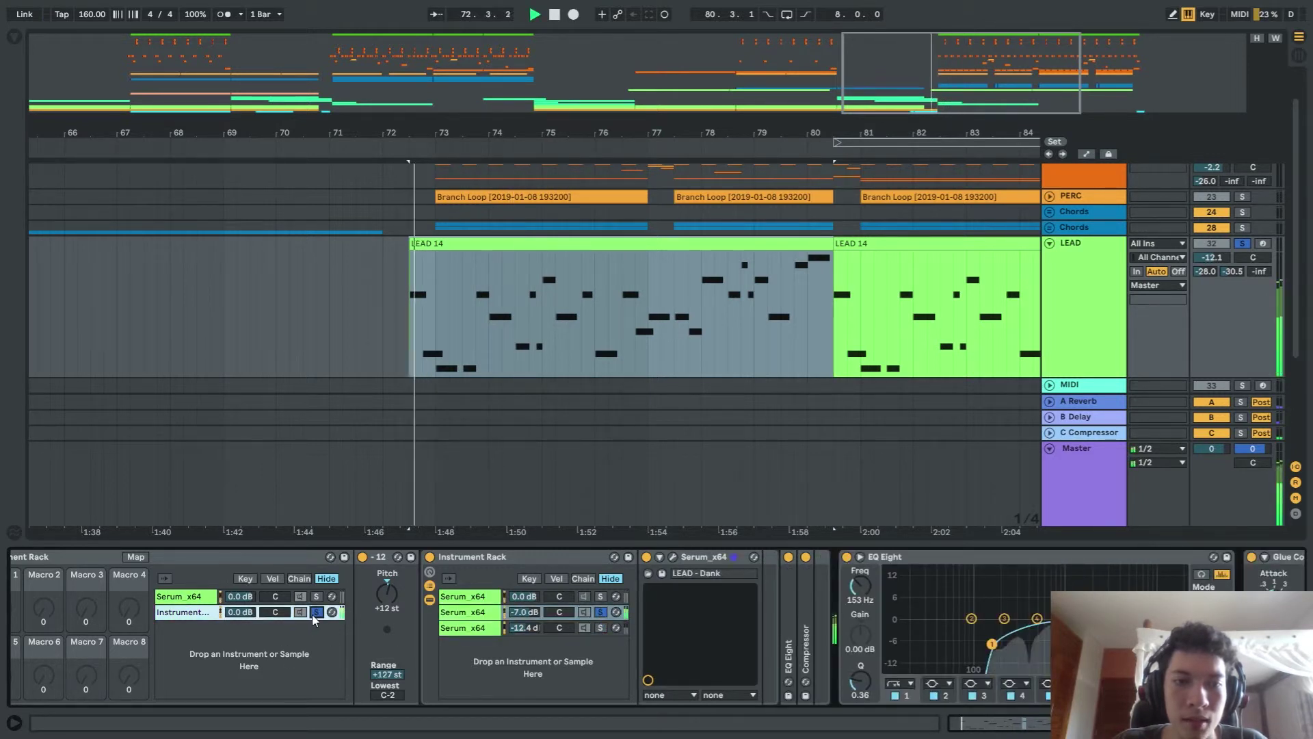
Compare the nested rack's layers with the LEAD - Crunchy chain, clear the outer chain solos, and select the nested rack chain
{"action": "left_click", "coordinate": [601, 628]}
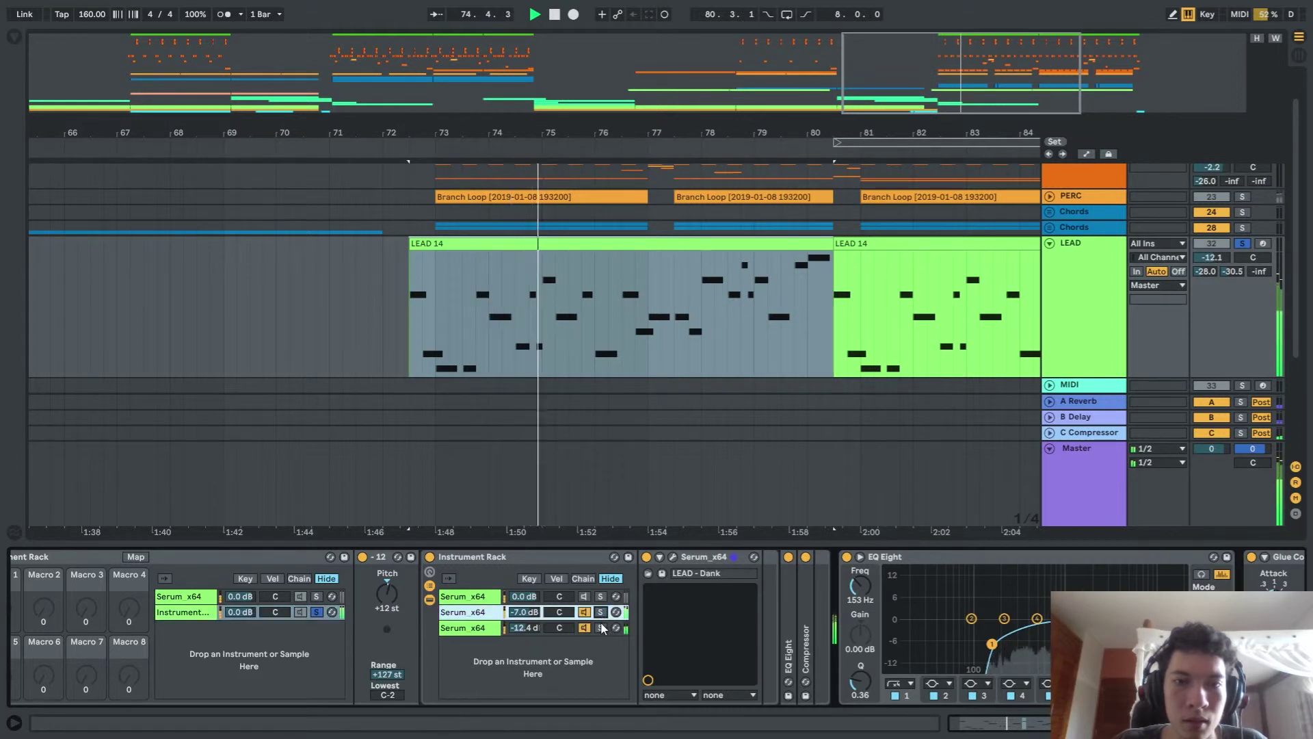
{"action": "left_click", "coordinate": [315, 597]}
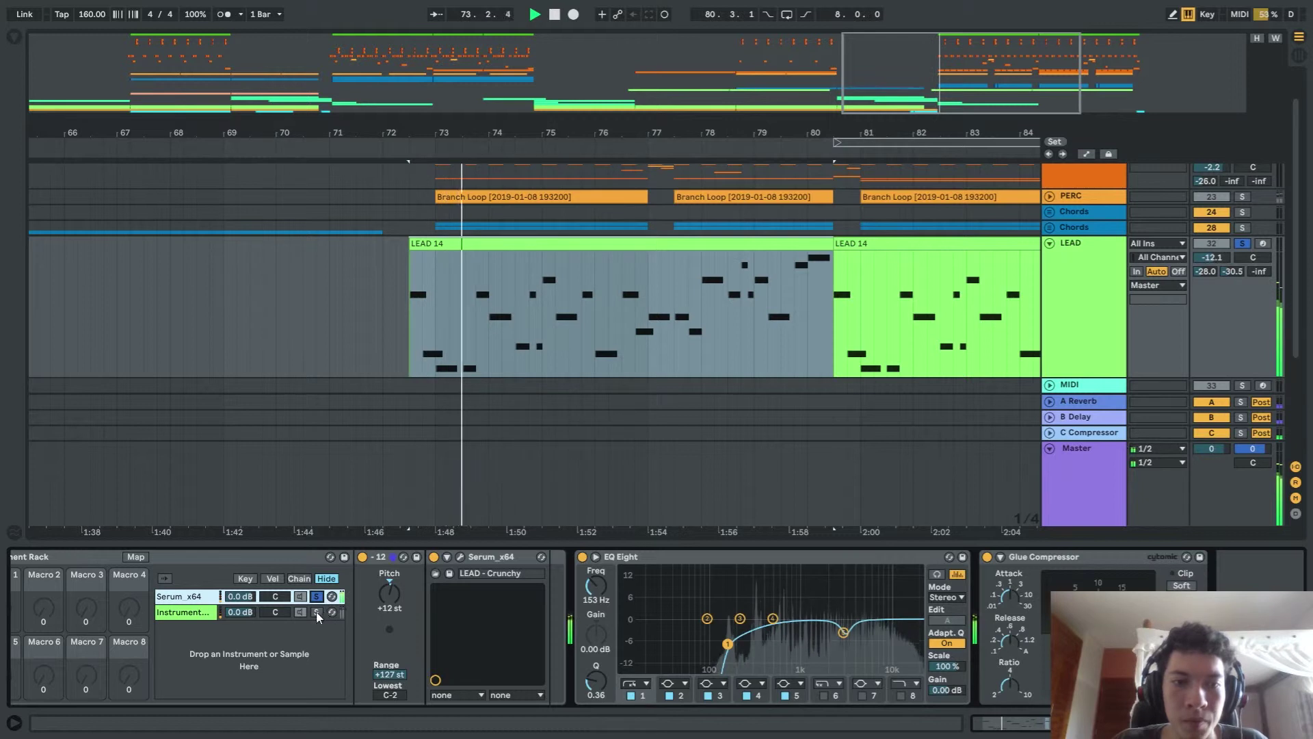
{"action": "left_click", "coordinate": [316, 612]}
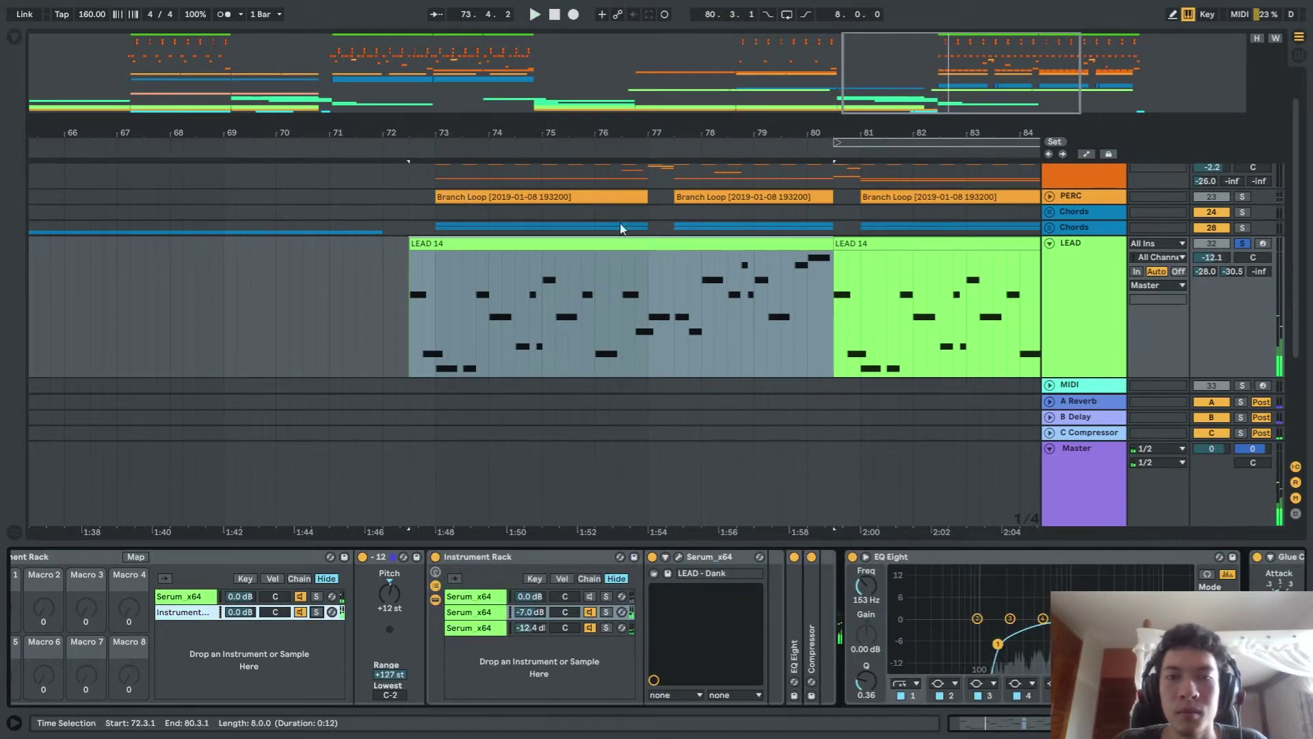
{"action": "left_click", "coordinate": [612, 326]}
{"action": "left_click", "coordinate": [205, 614]}
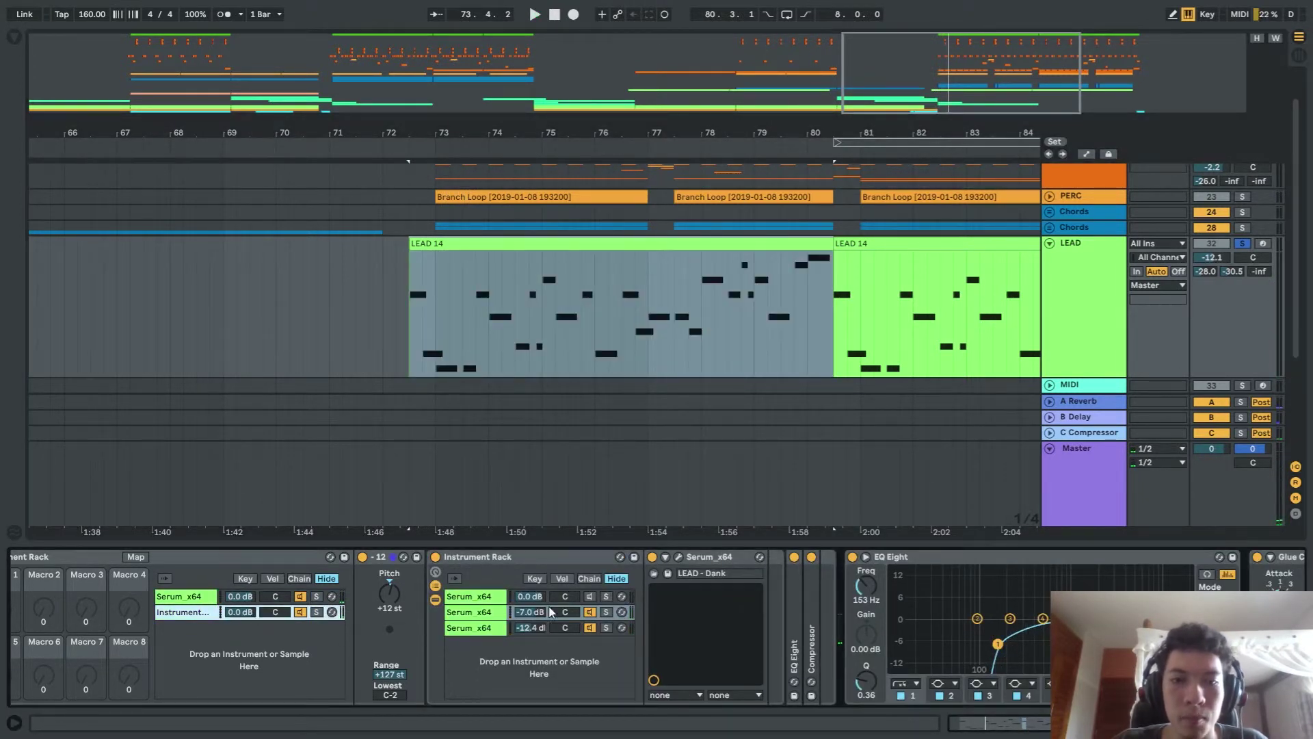
Solo the LEAD - Dank layer together with its parent Instrument Rack chain and play it alone
{"action": "left_click", "coordinate": [605, 612]}
{"action": "key", "text": "space"}
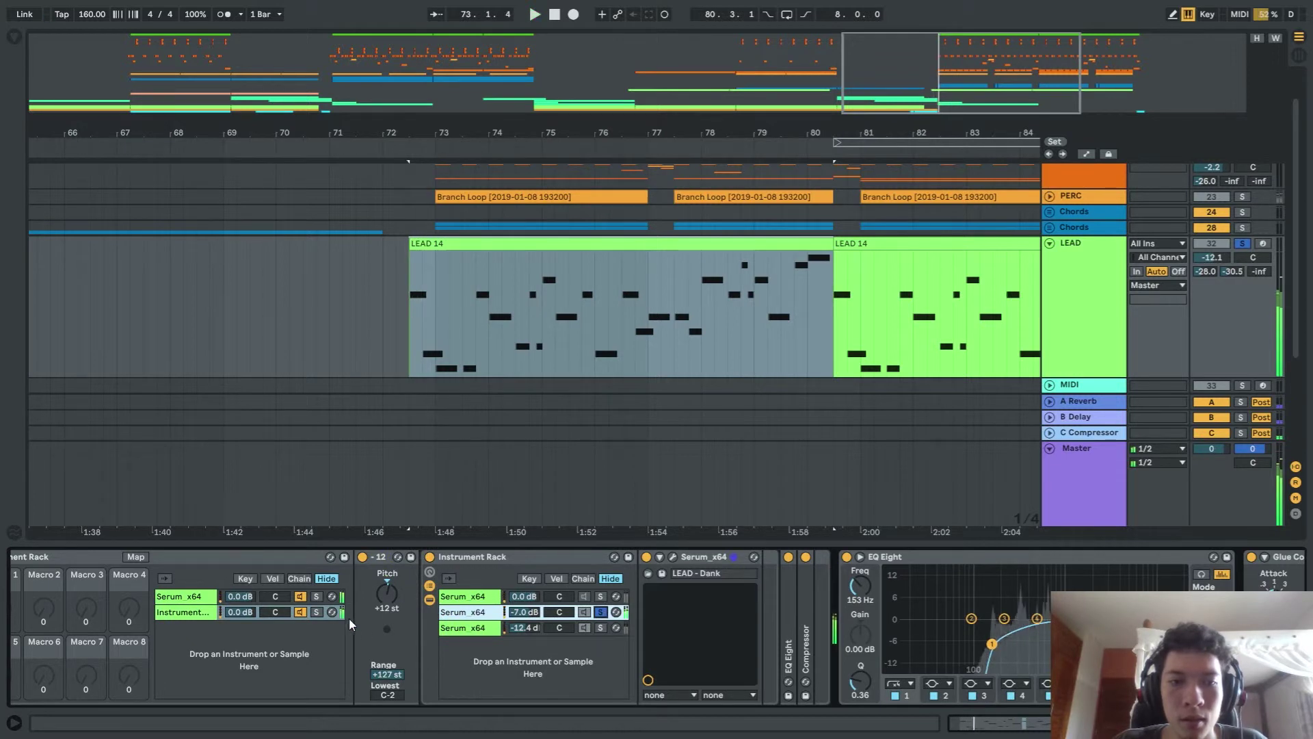
{"action": "left_click", "coordinate": [316, 611]}
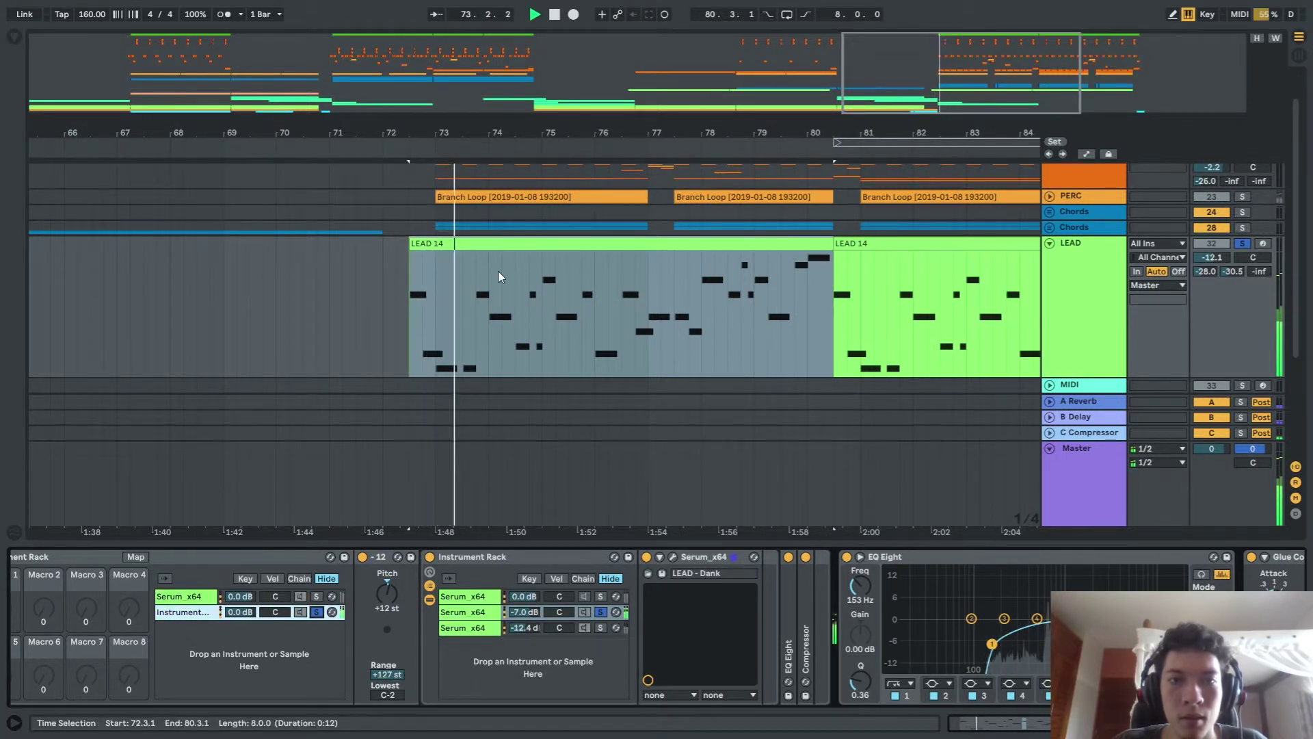
{"action": "key", "text": "space"}
Audition the nested rack's Init Serum layer with CamelCrusher in solo, and clear that layer's solo
{"action": "left_click", "coordinate": [599, 629]}
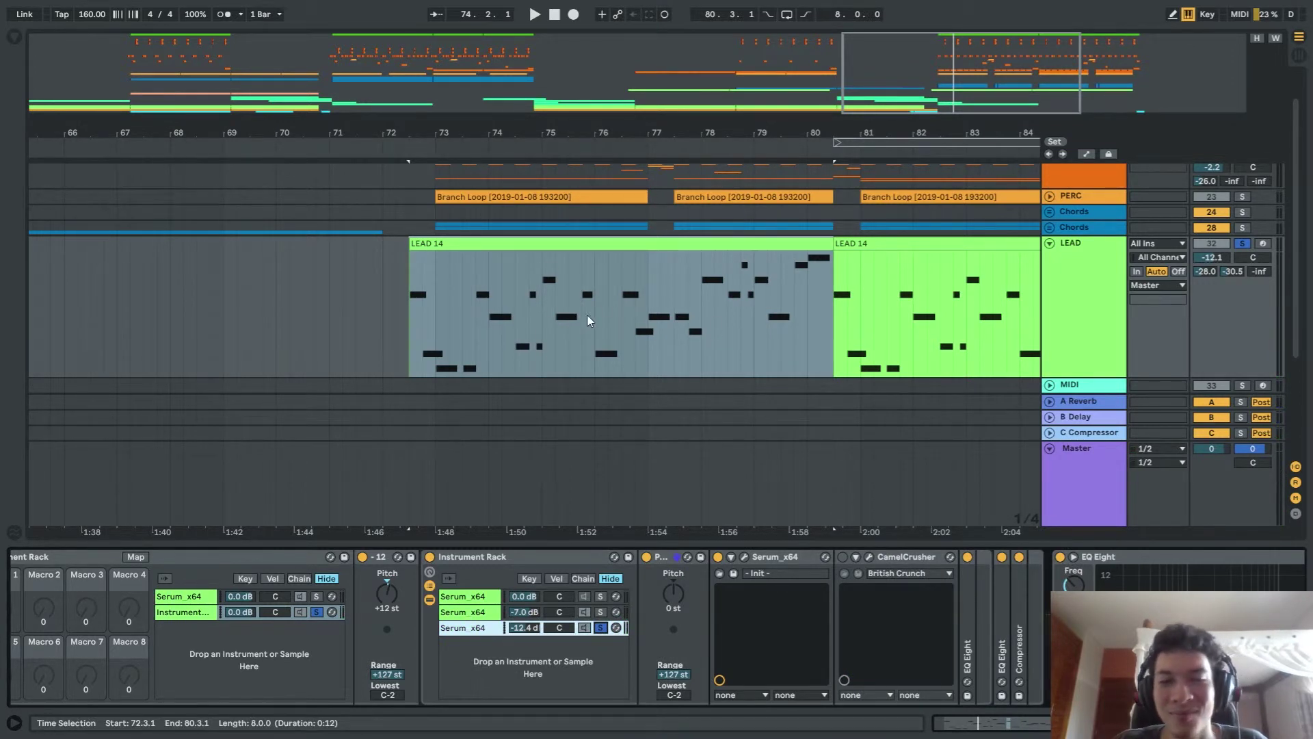
{"action": "key", "text": "space"}
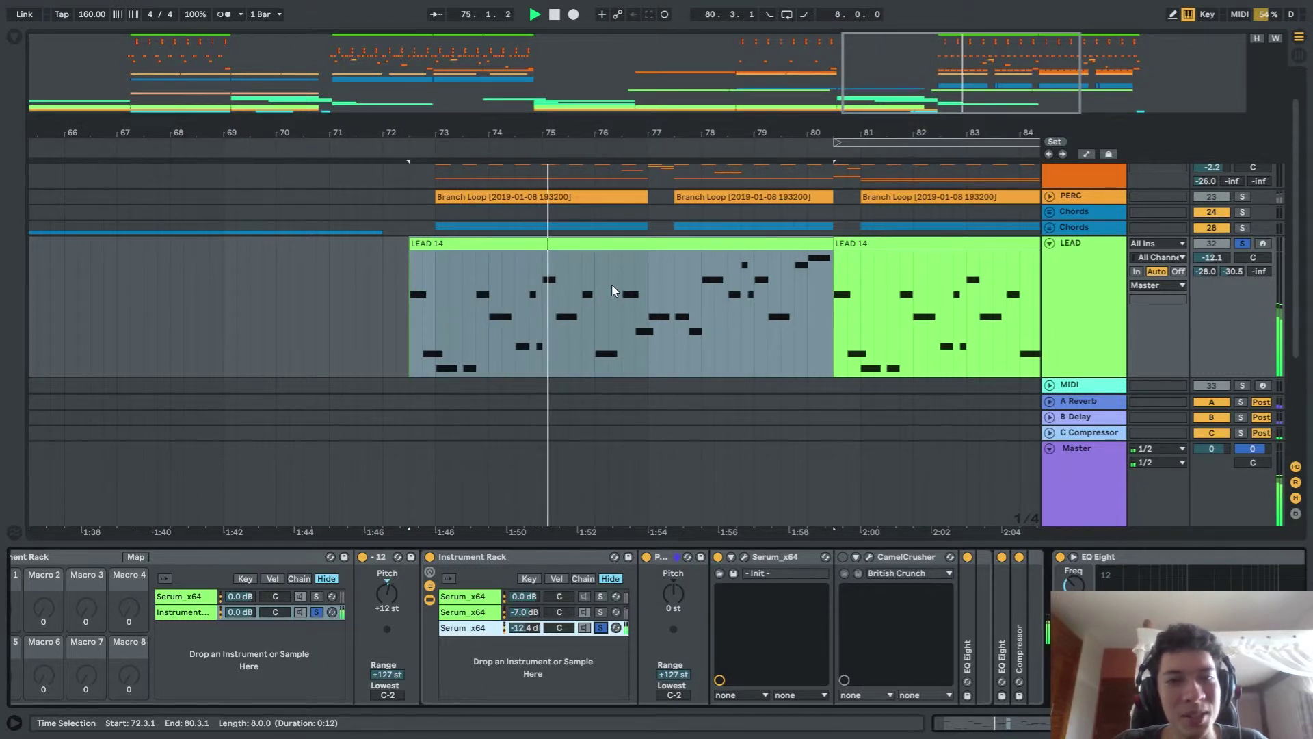
{"action": "key", "text": "space"}
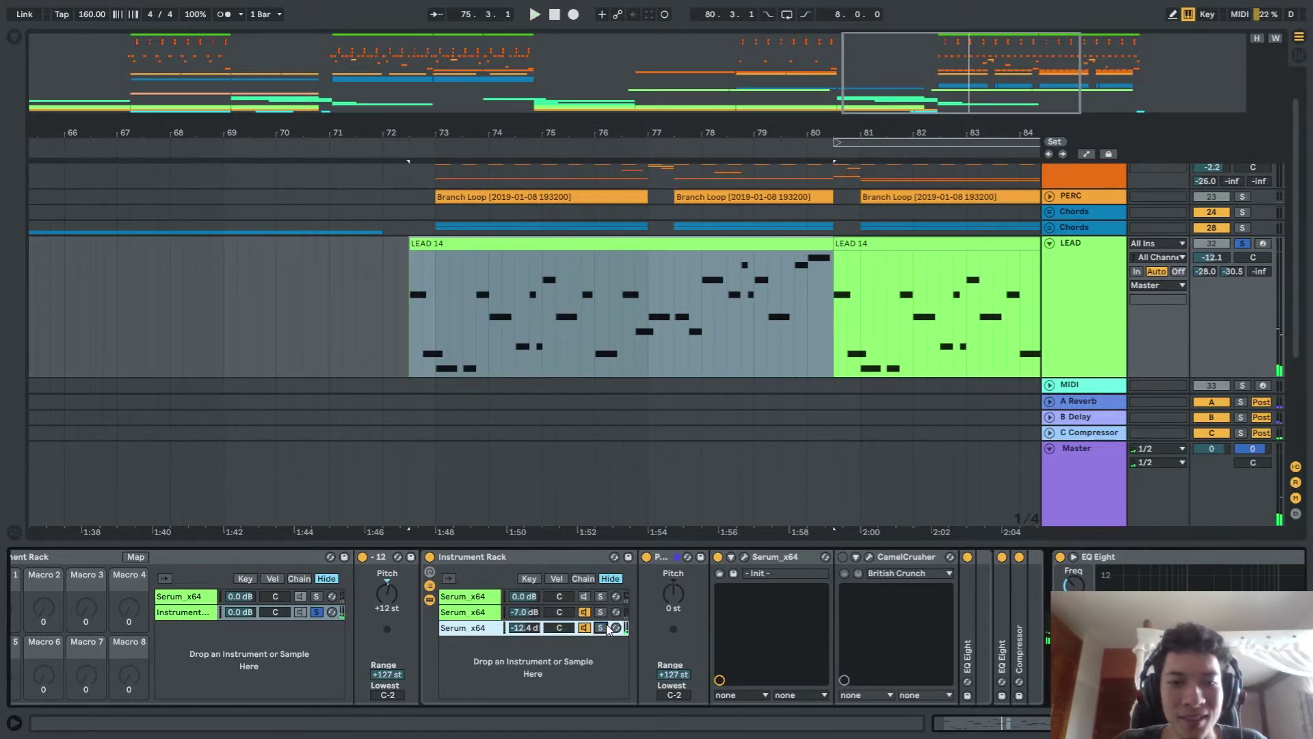
Solo the outer rack's LEAD - Crunchy chain and view its Serum patch, closing the synth window again
{"action": "left_click", "coordinate": [316, 595]}
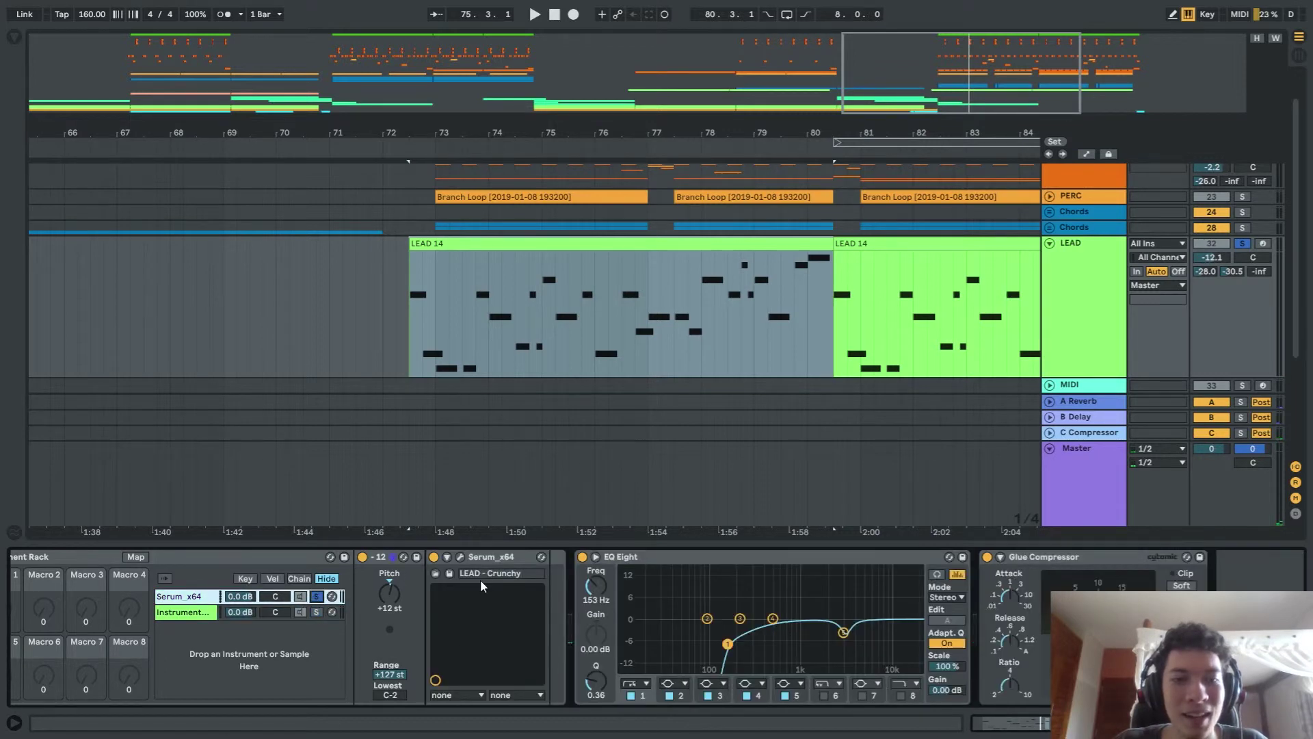
{"action": "left_click", "coordinate": [461, 556]}
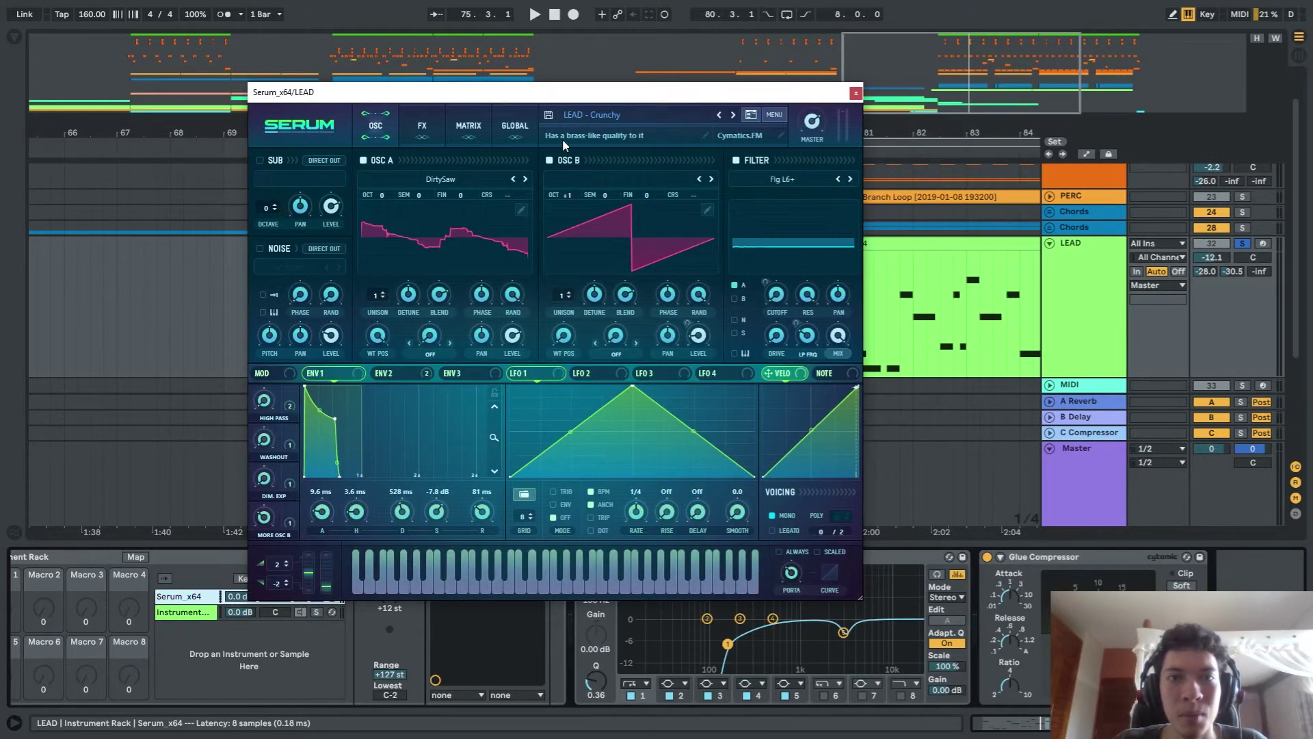
{"action": "left_click", "coordinate": [855, 93]}
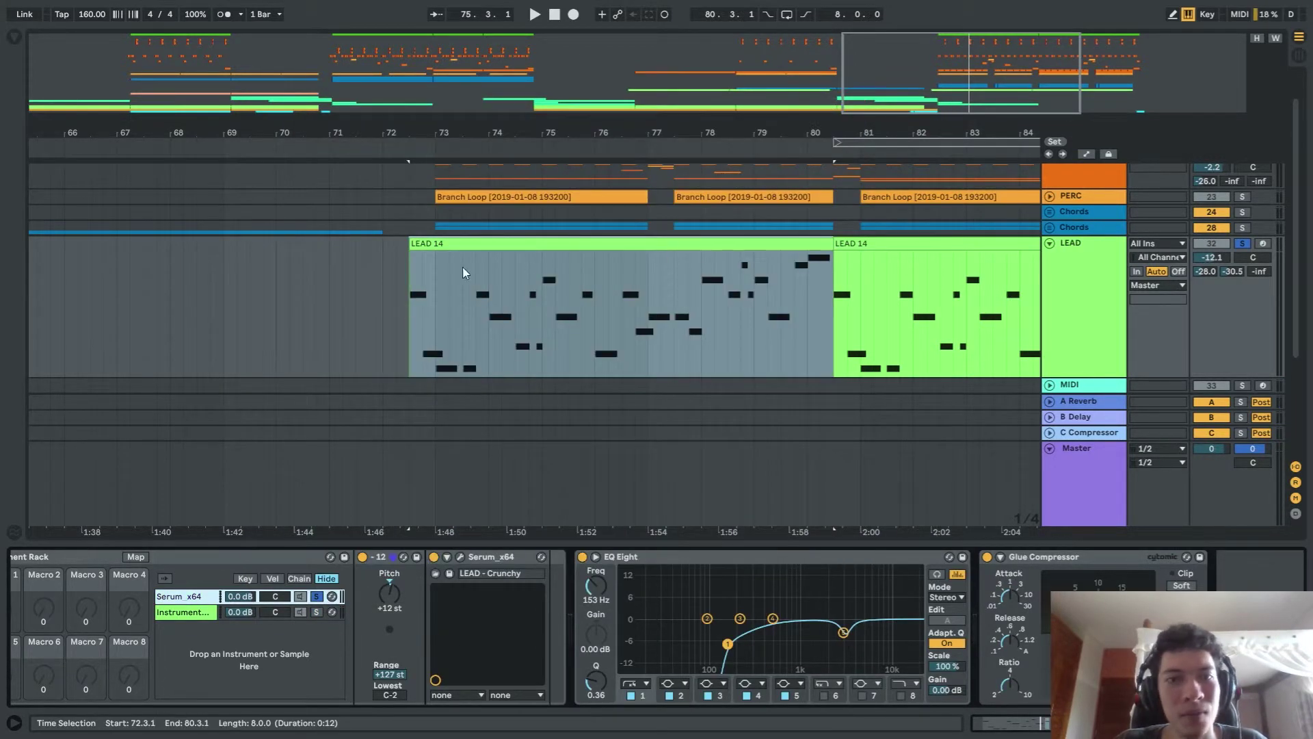
Select the LEAD 14 clip at 72.3.1 and play it with only the LEAD - Crunchy layer on the soloed LEAD track
{"action": "left_click", "coordinate": [428, 246]}
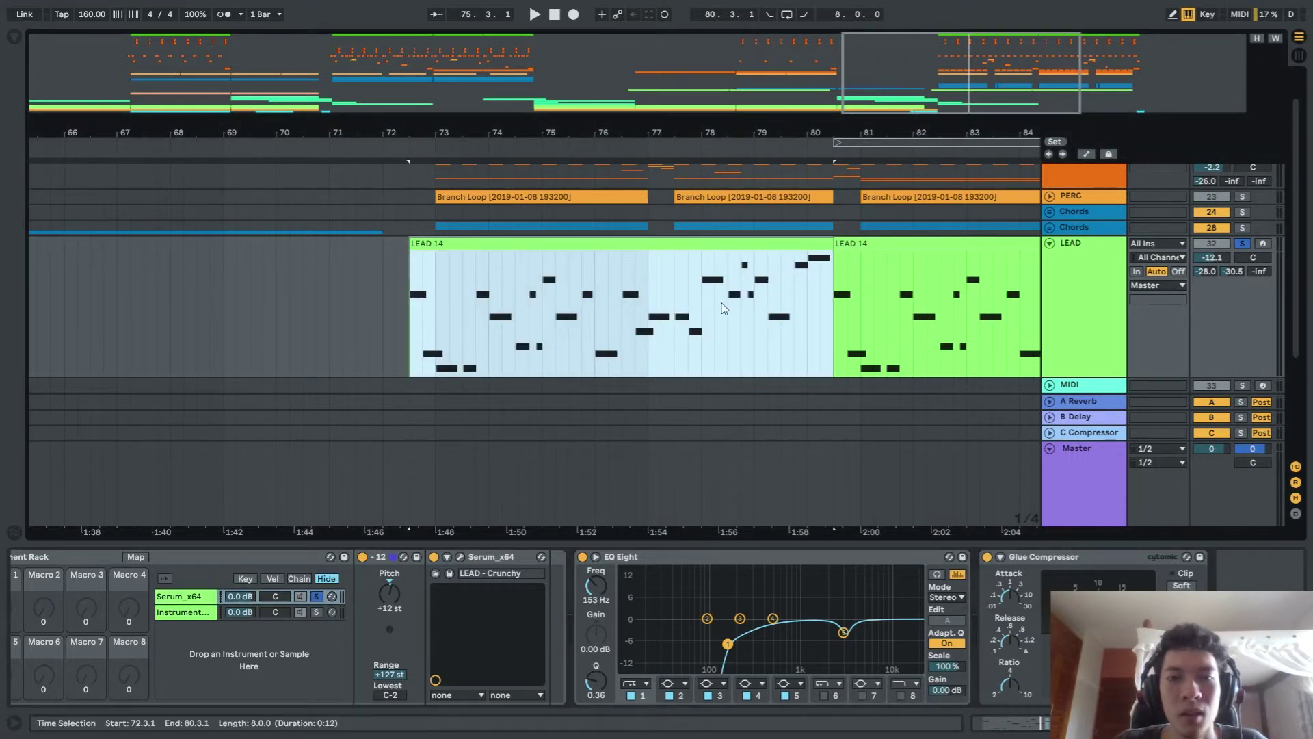
{"action": "key", "text": "space"}
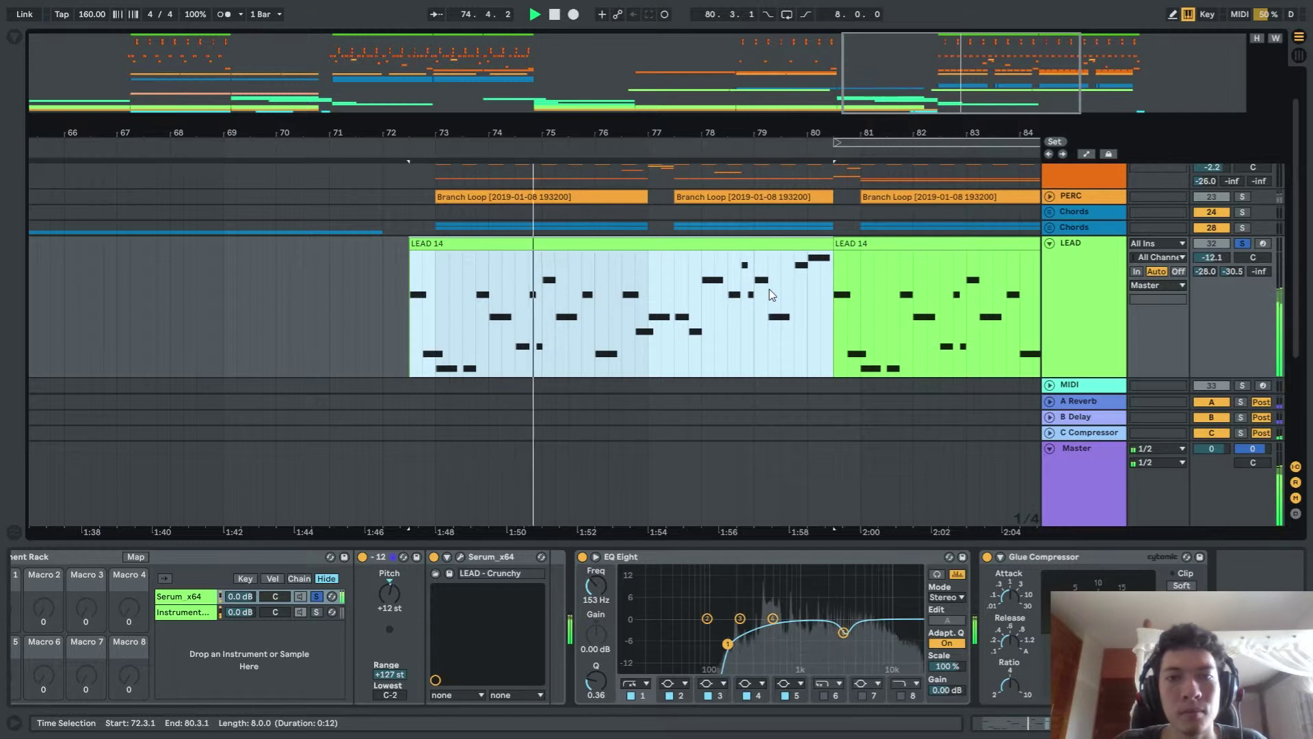
{"action": "key", "text": "space"}
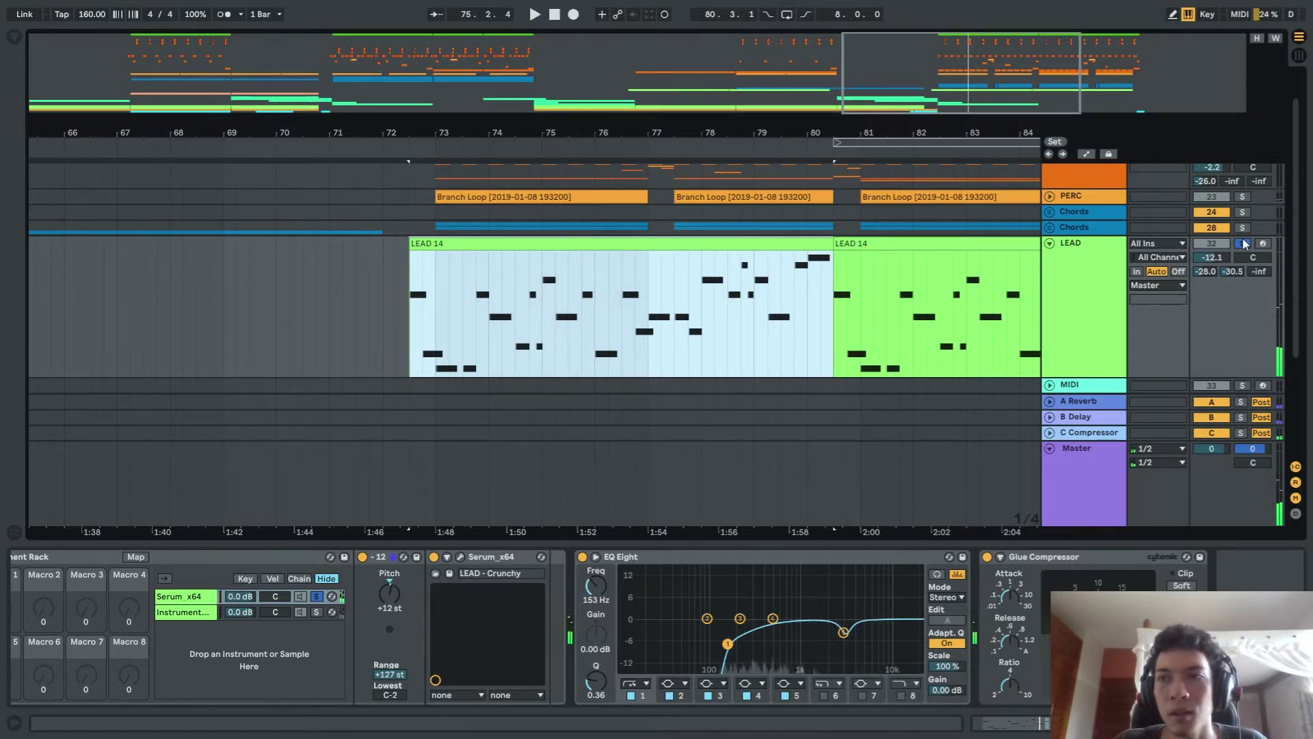
{"action": "left_click", "coordinate": [1243, 243]}
{"action": "key", "text": "space"}
{"action": "key", "text": "space"}
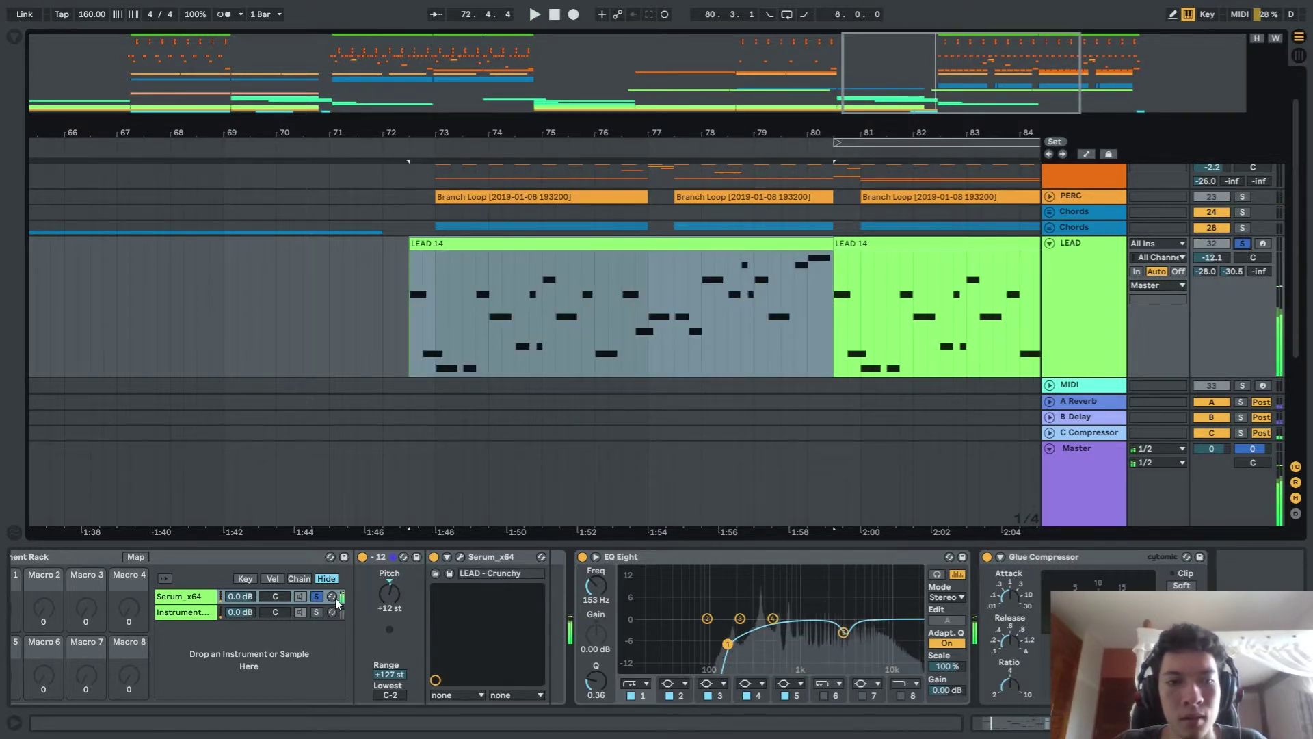
Clear the LEAD - Crunchy chain's solo and play all of the lead's layers together
{"action": "left_click", "coordinate": [316, 596]}
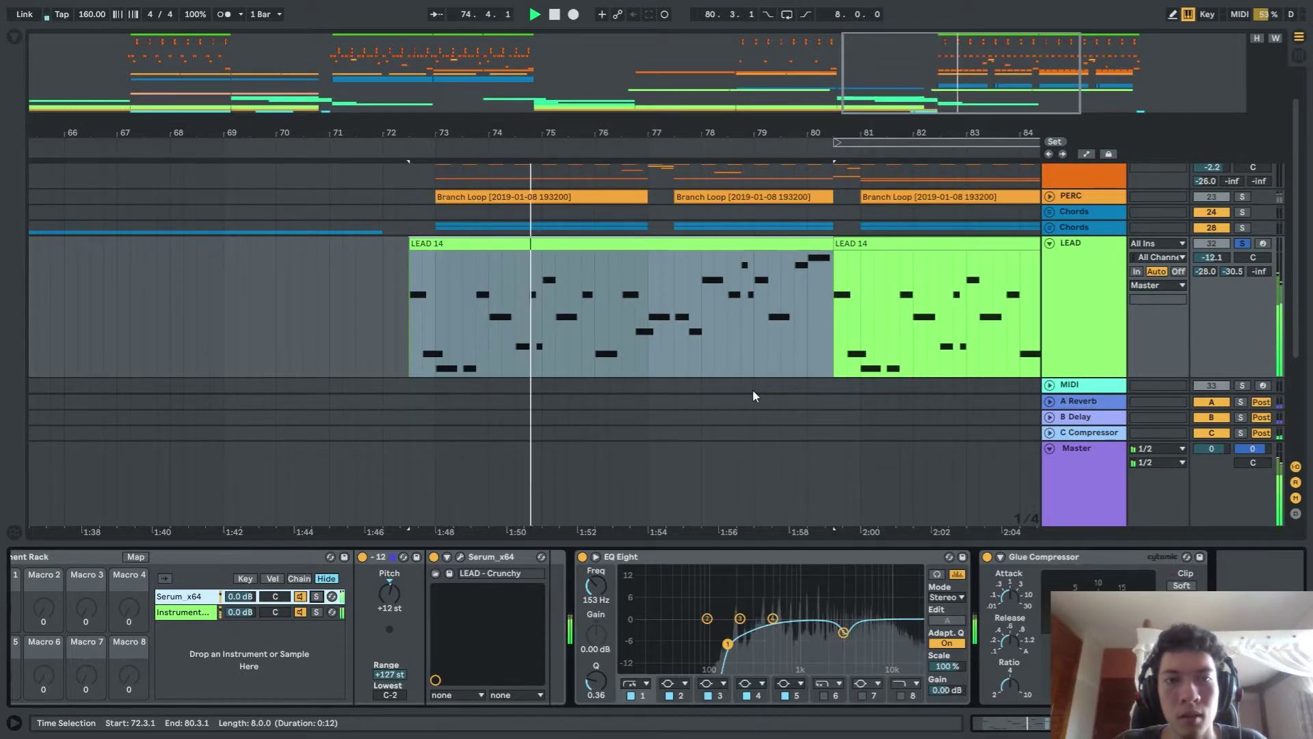
{"action": "scroll", "coordinate": [753, 391], "scroll_direction": "right", "scroll_amount": 1}
{"action": "scroll", "coordinate": [684, 392], "scroll_direction": "left", "scroll_amount": 1}
{"action": "scroll", "coordinate": [684, 392], "scroll_direction": "right", "scroll_amount": 2}
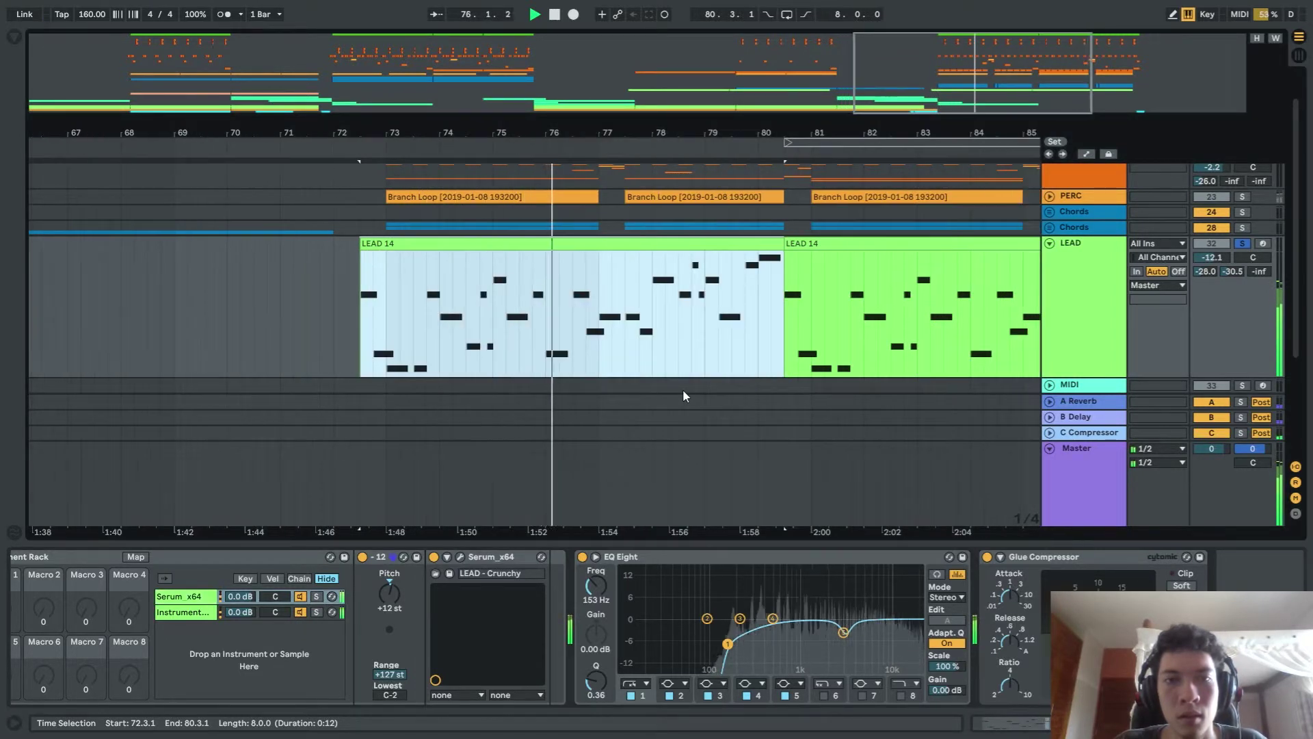
Open the LEAD 14 clip at 72.3.1 to view its notes during playback, and return to the device chain
{"action": "left_click", "coordinate": [571, 239]}
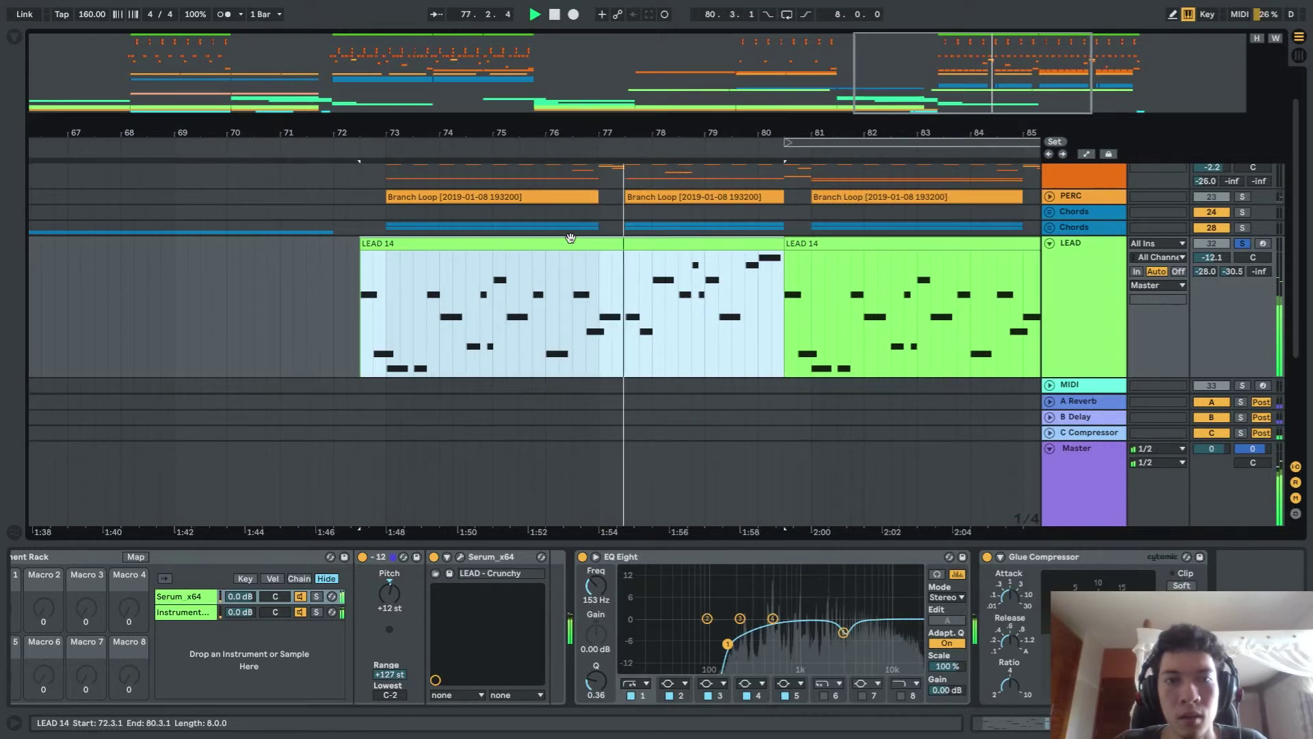
{"action": "double_click", "coordinate": [571, 239]}
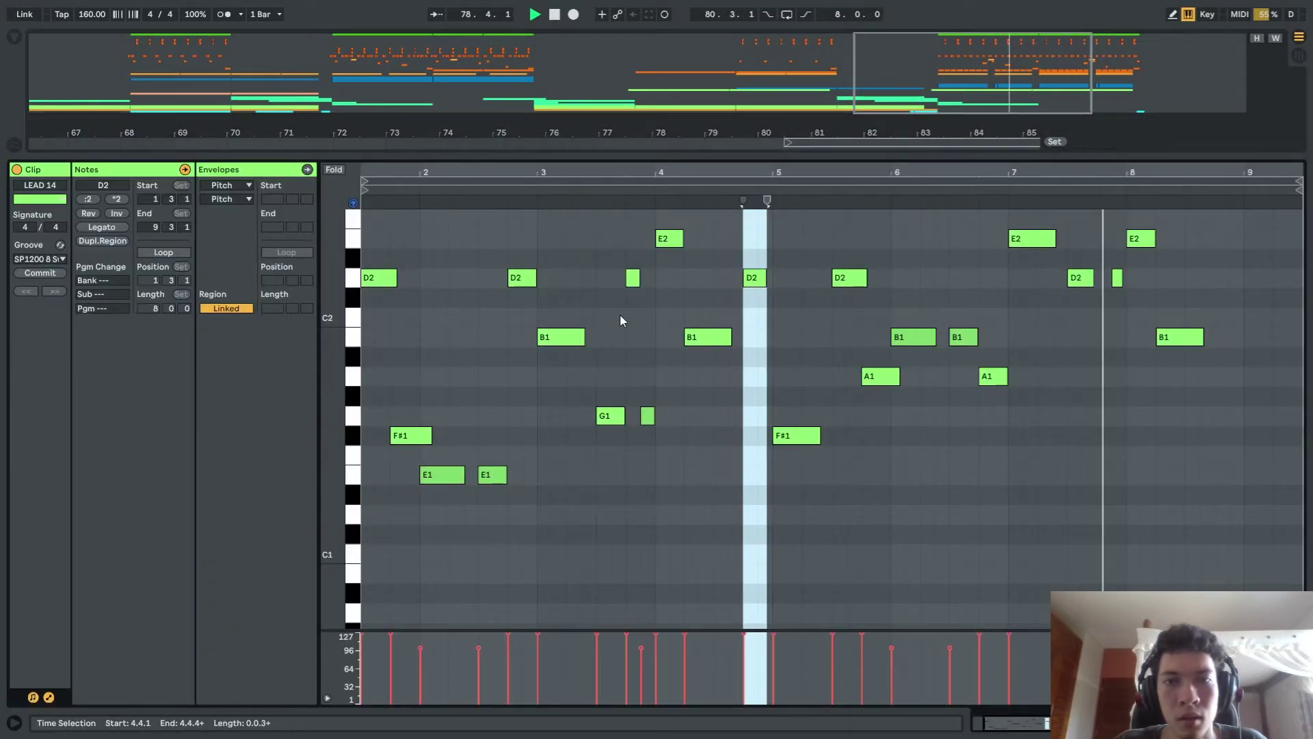
{"action": "key", "text": "shift+Tab"}
{"action": "scroll", "coordinate": [683, 281], "scroll_direction": "up", "scroll_amount": 1}
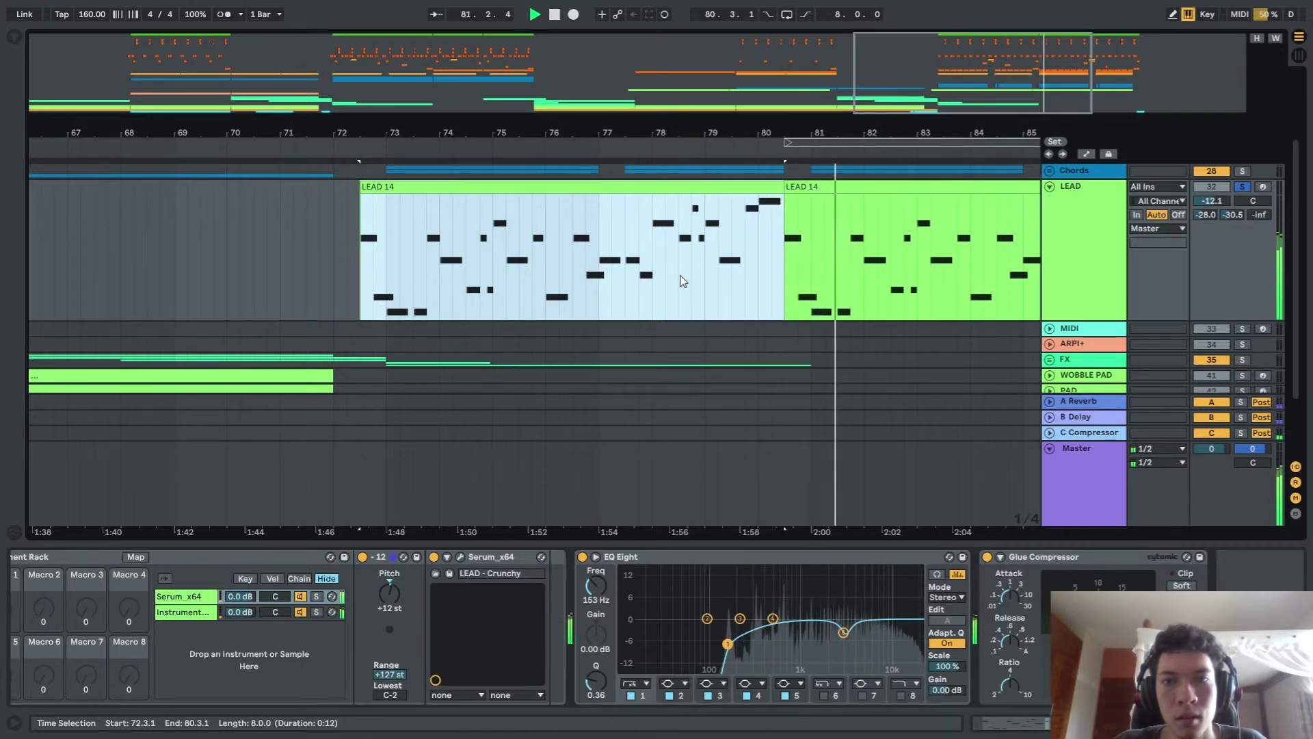
Open the second LEAD 14 clip at 80.3.1, stop playback, and return to the device chain
{"action": "scroll", "coordinate": [751, 261], "scroll_direction": "right", "scroll_amount": 1}
{"action": "scroll", "coordinate": [751, 261], "scroll_direction": "right", "scroll_amount": 3}
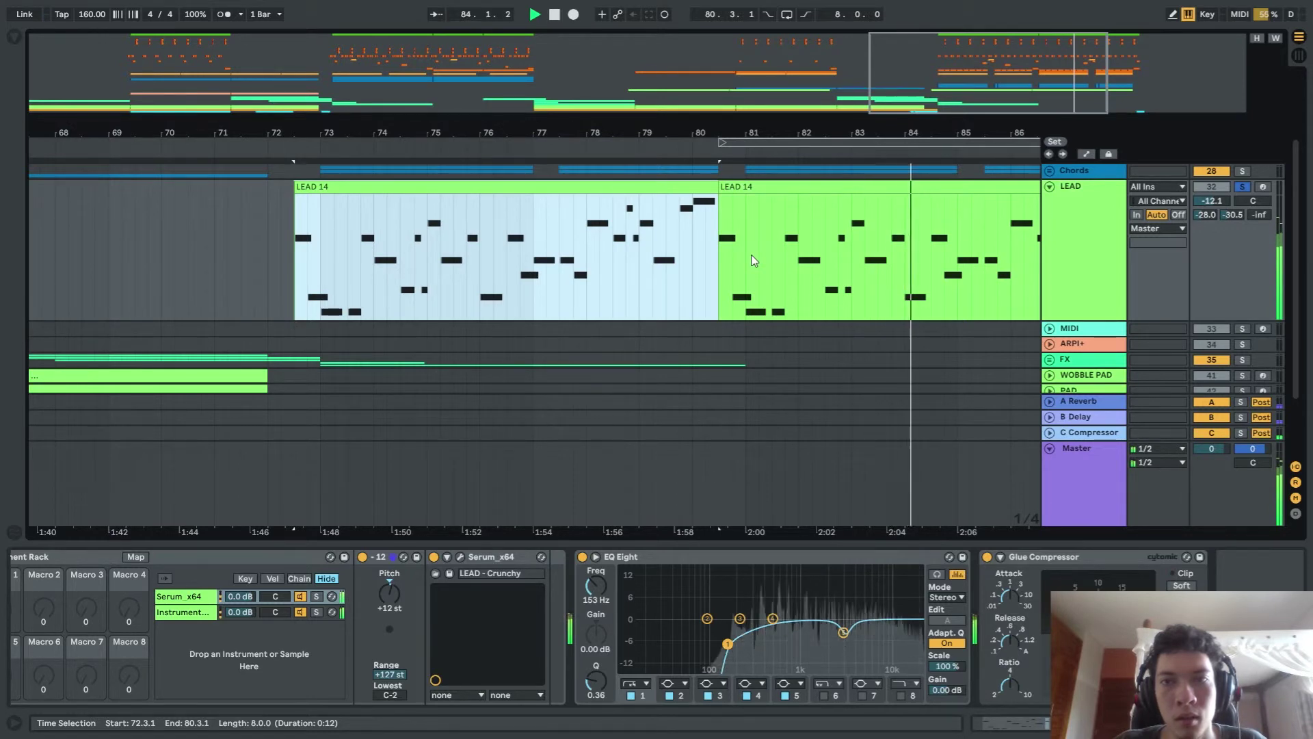
{"action": "scroll", "coordinate": [753, 261], "scroll_direction": "right", "scroll_amount": 1}
{"action": "double_click", "coordinate": [753, 261]}
{"action": "key", "text": "space"}
{"action": "key", "text": "shift+Tab"}
{"action": "scroll", "coordinate": [983, 315], "scroll_direction": "up", "scroll_amount": 3}
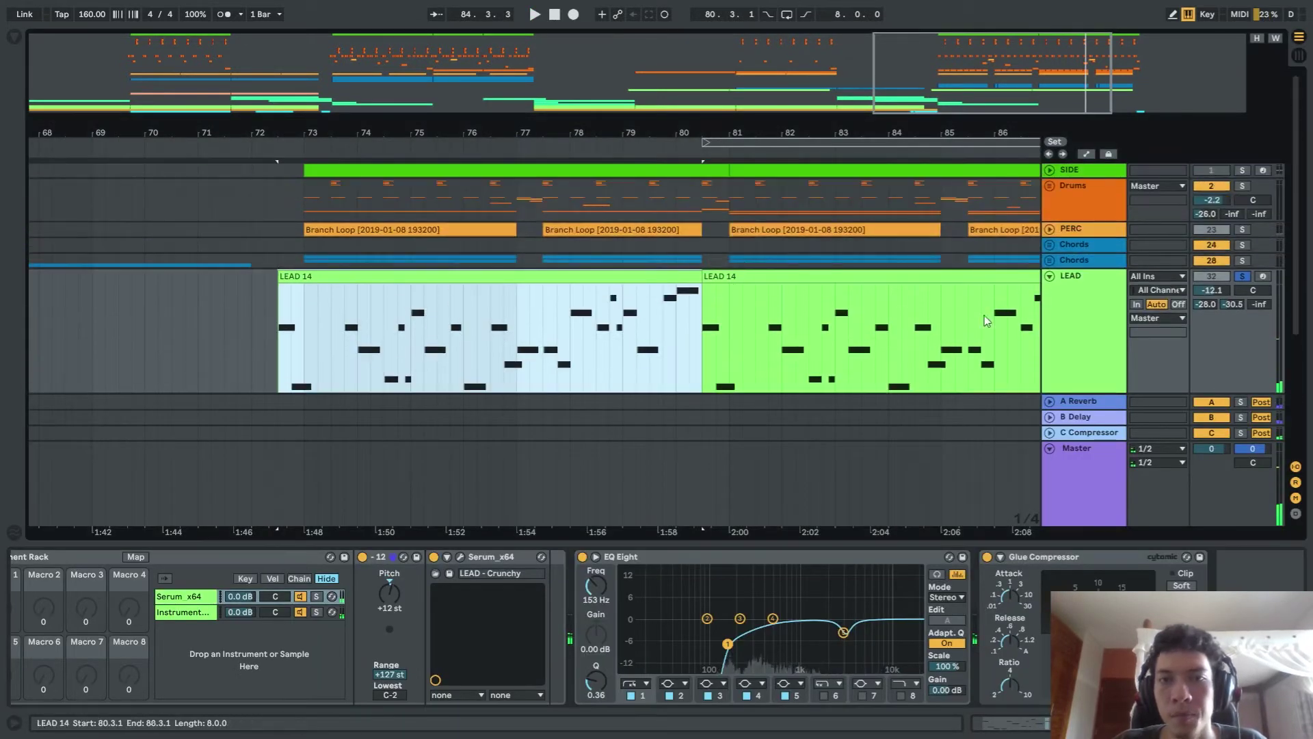
Unfold the second Chords group and select the Shaper device in the group's effect chain
{"action": "left_click", "coordinate": [1050, 261]}
{"action": "scroll", "coordinate": [705, 309], "scroll_direction": "down", "scroll_amount": 3}
{"action": "left_click", "coordinate": [306, 246]}
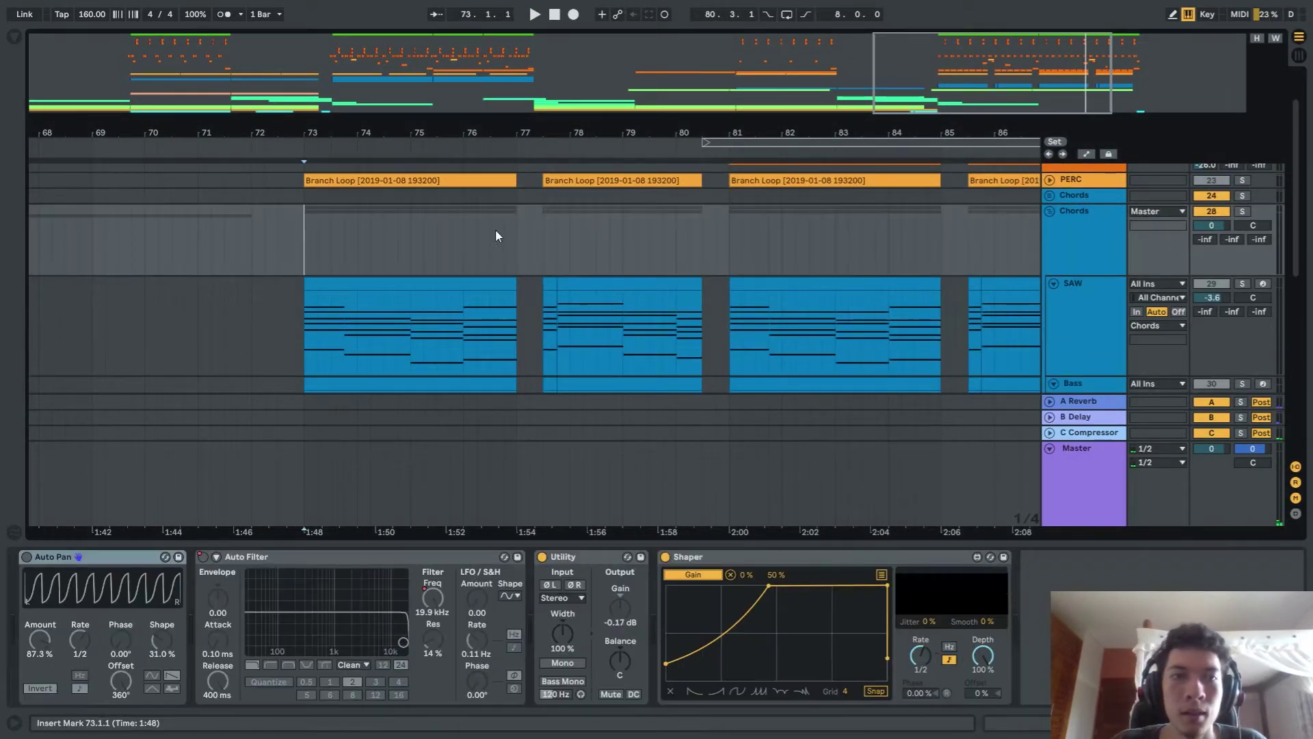
{"action": "left_click", "coordinate": [1077, 215]}
{"action": "scroll", "coordinate": [739, 301], "scroll_direction": "down", "scroll_amount": 2}
{"action": "scroll", "coordinate": [739, 302], "scroll_direction": "down", "scroll_amount": 5}
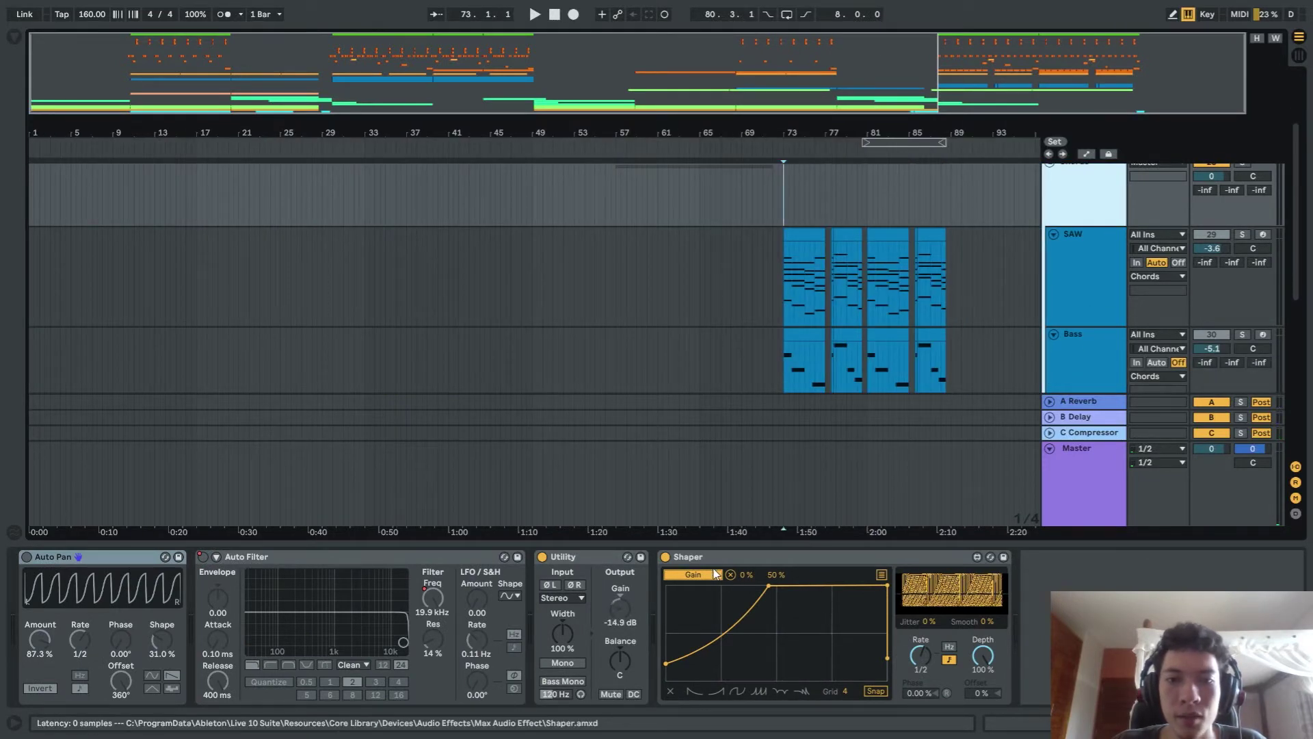
{"action": "left_click", "coordinate": [765, 556]}
Place the insert marker at 73.1.1 on the Chords group and try to adjust its Utility gain
{"action": "scroll", "coordinate": [884, 335], "scroll_direction": "up", "scroll_amount": 7}
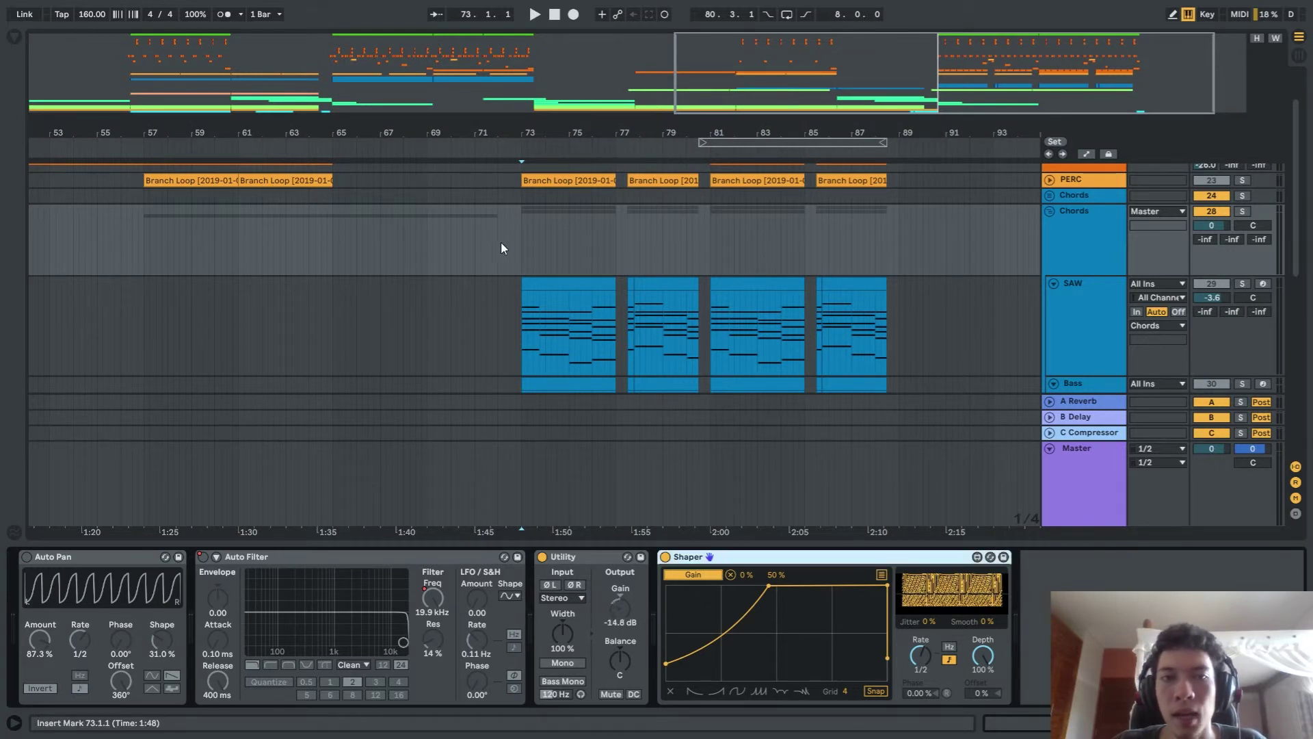
{"action": "left_click", "coordinate": [538, 252]}
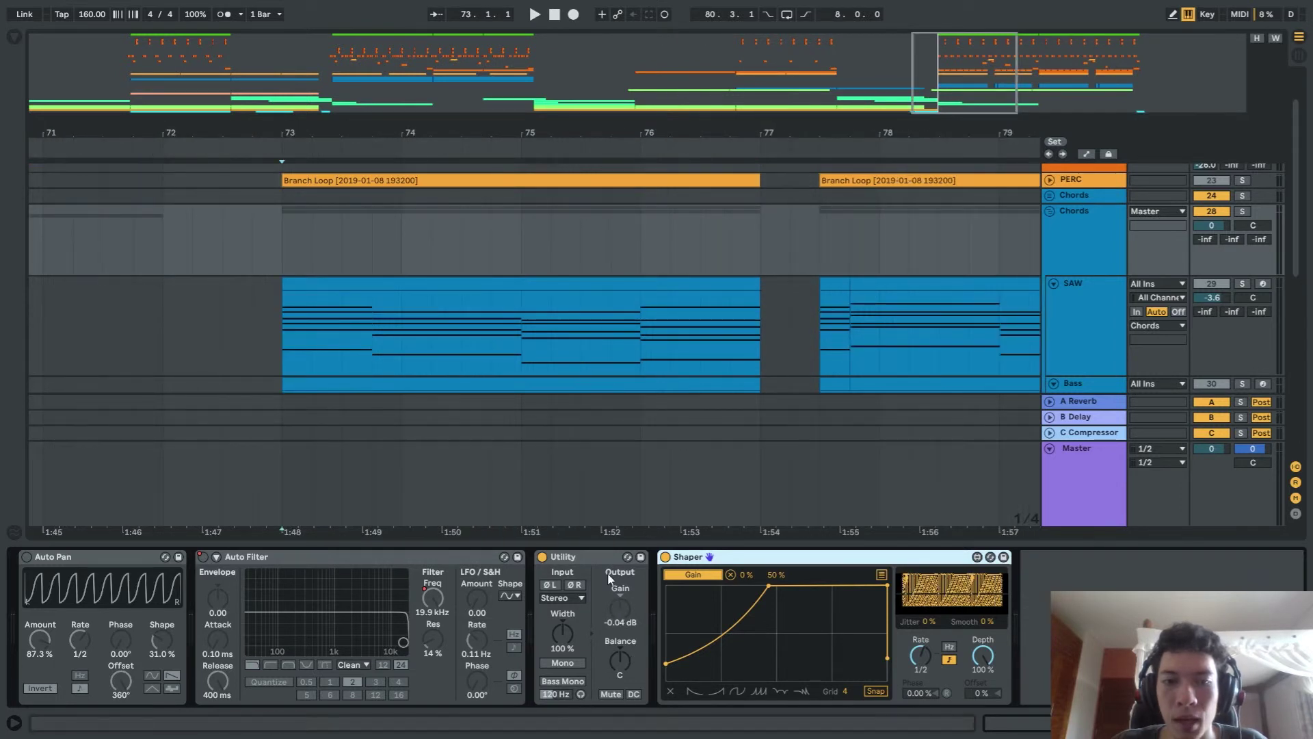
{"action": "left_click", "coordinate": [615, 618]}
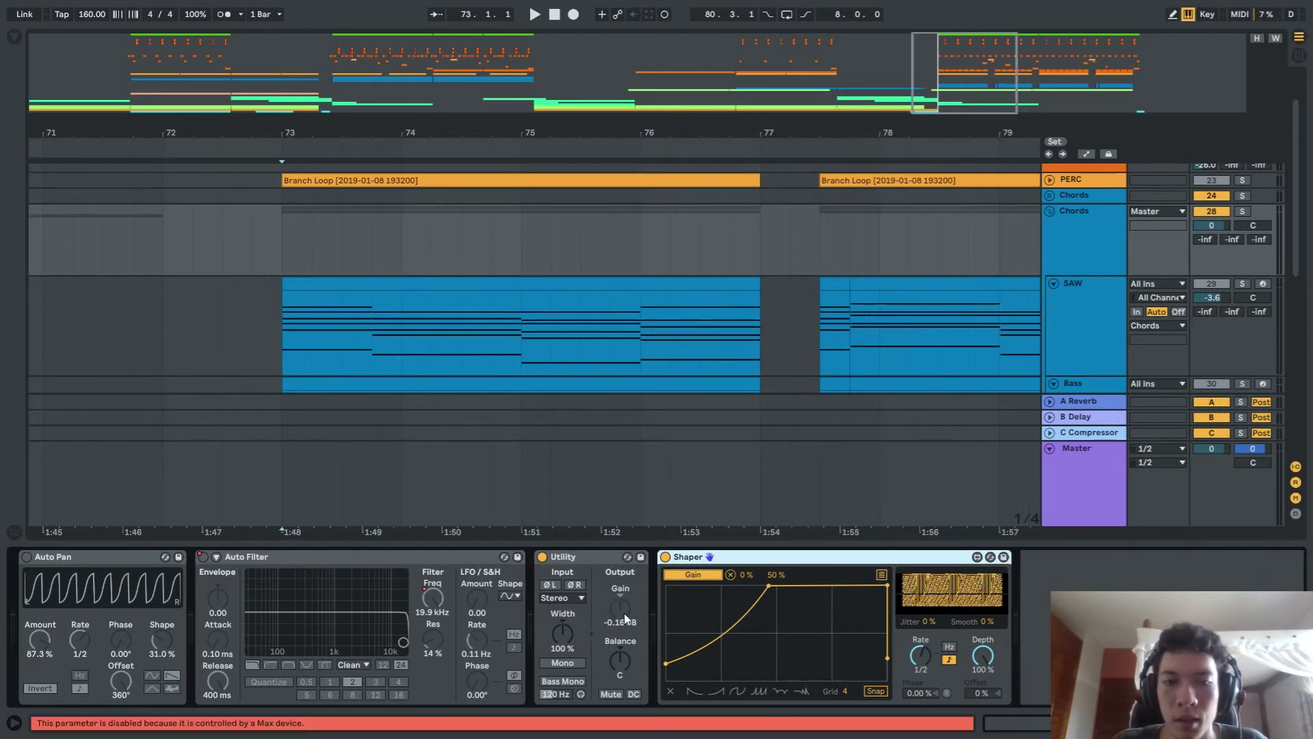
Solo the Chords group and play it from 73.1.1 to watch the Shaper-driven Utility gain, stopping playback again
{"action": "left_click", "coordinate": [288, 245]}
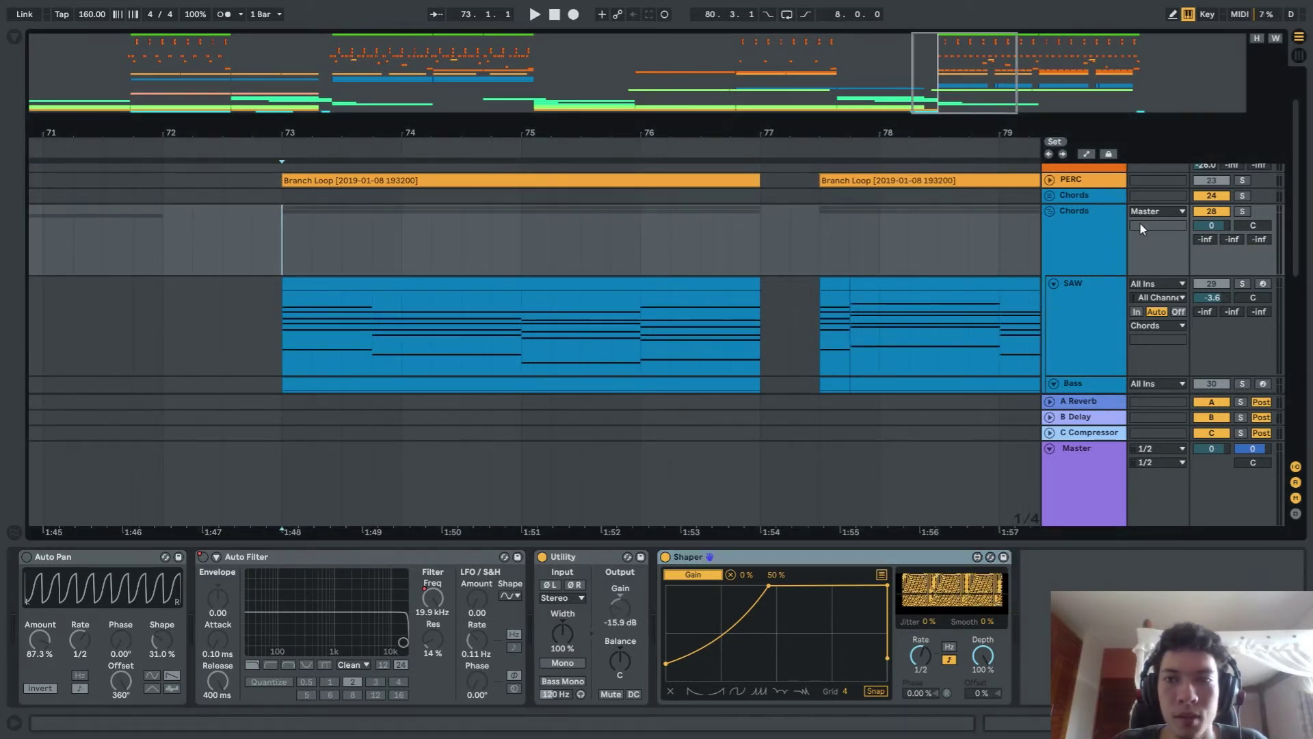
{"action": "left_click", "coordinate": [1243, 212]}
{"action": "left_click", "coordinate": [618, 605]}
{"action": "key", "text": "space"}
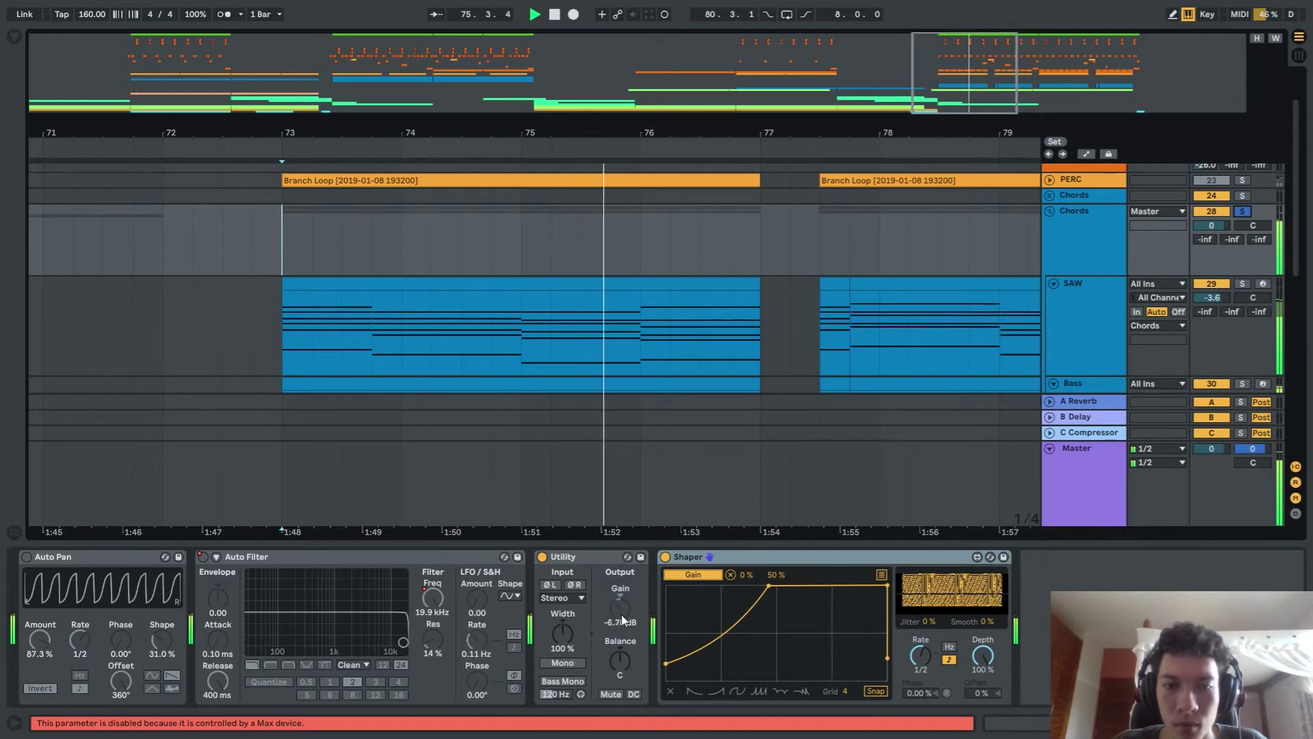
{"action": "key", "text": "space"}
Audition the Drums group in solo from 73.1.1, and add the Chords group's solo to hear both together
{"action": "scroll", "coordinate": [494, 269], "scroll_direction": "up", "scroll_amount": 1}
{"action": "scroll", "coordinate": [493, 264], "scroll_direction": "up", "scroll_amount": 1}
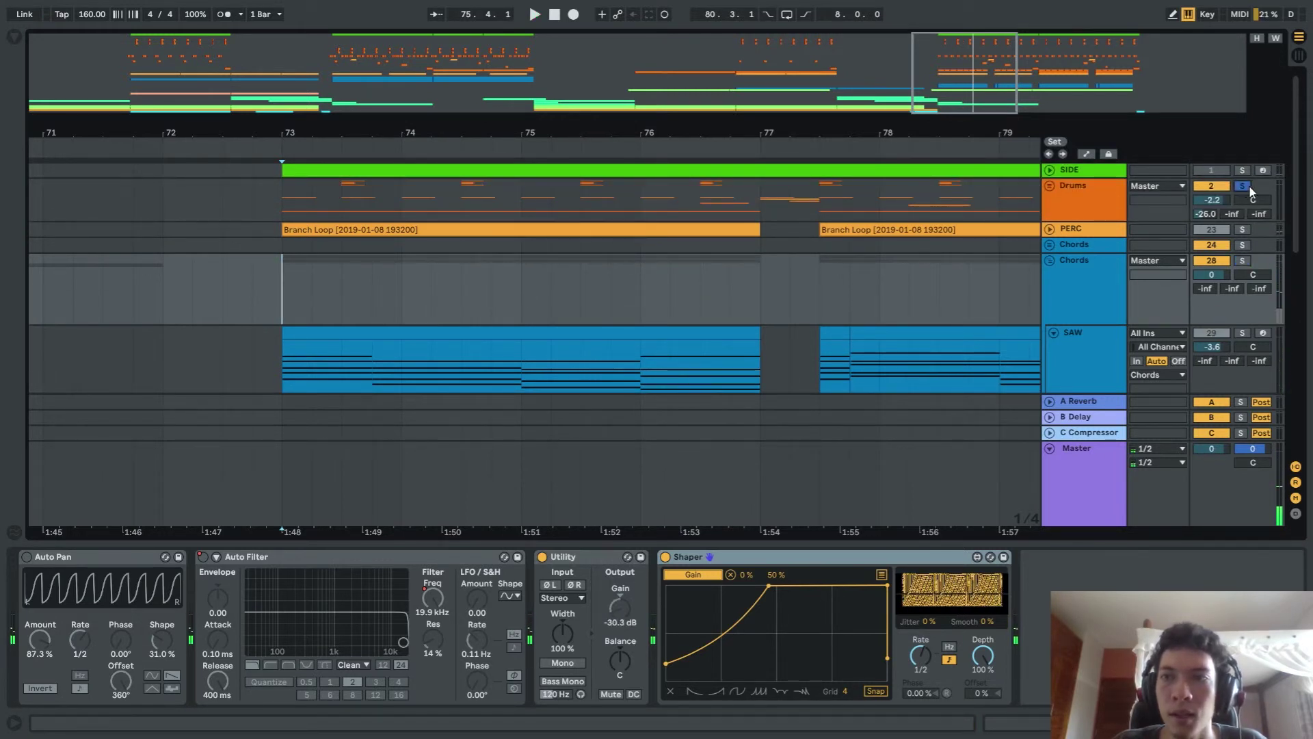
{"action": "key", "text": "space"}
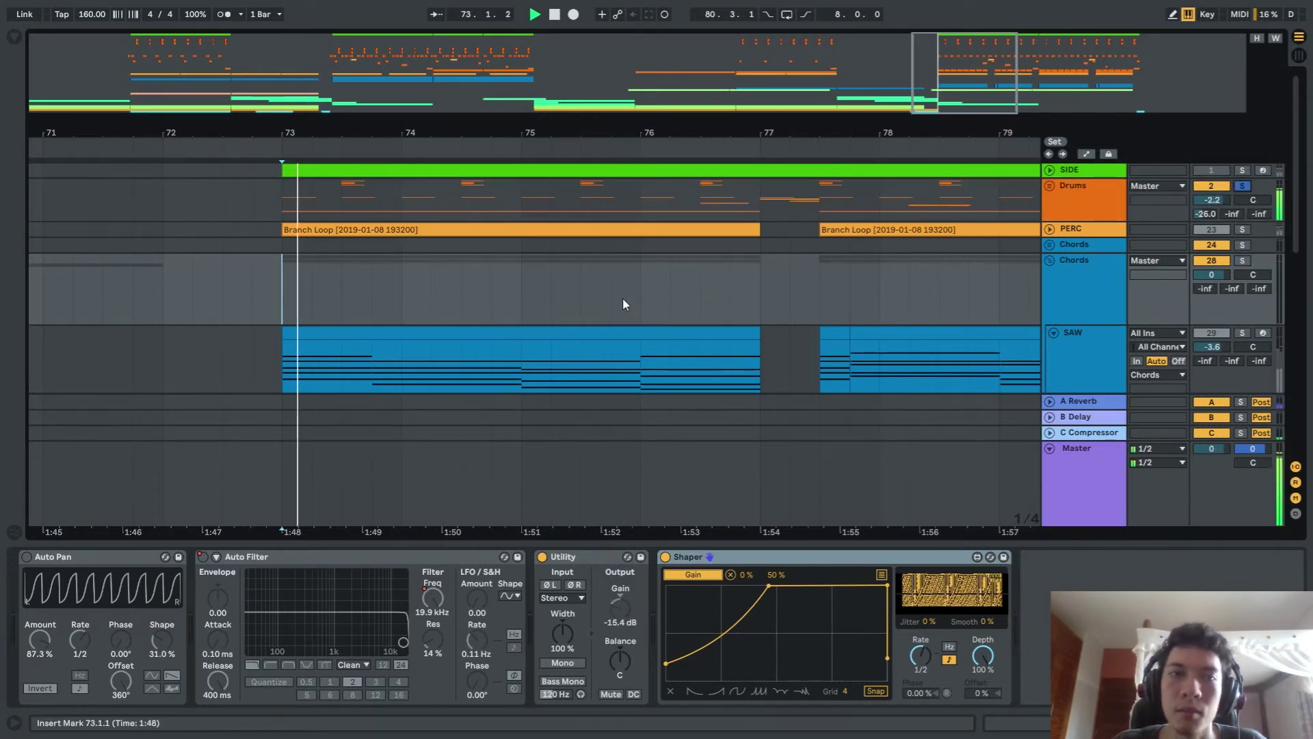
{"action": "key", "text": "space"}
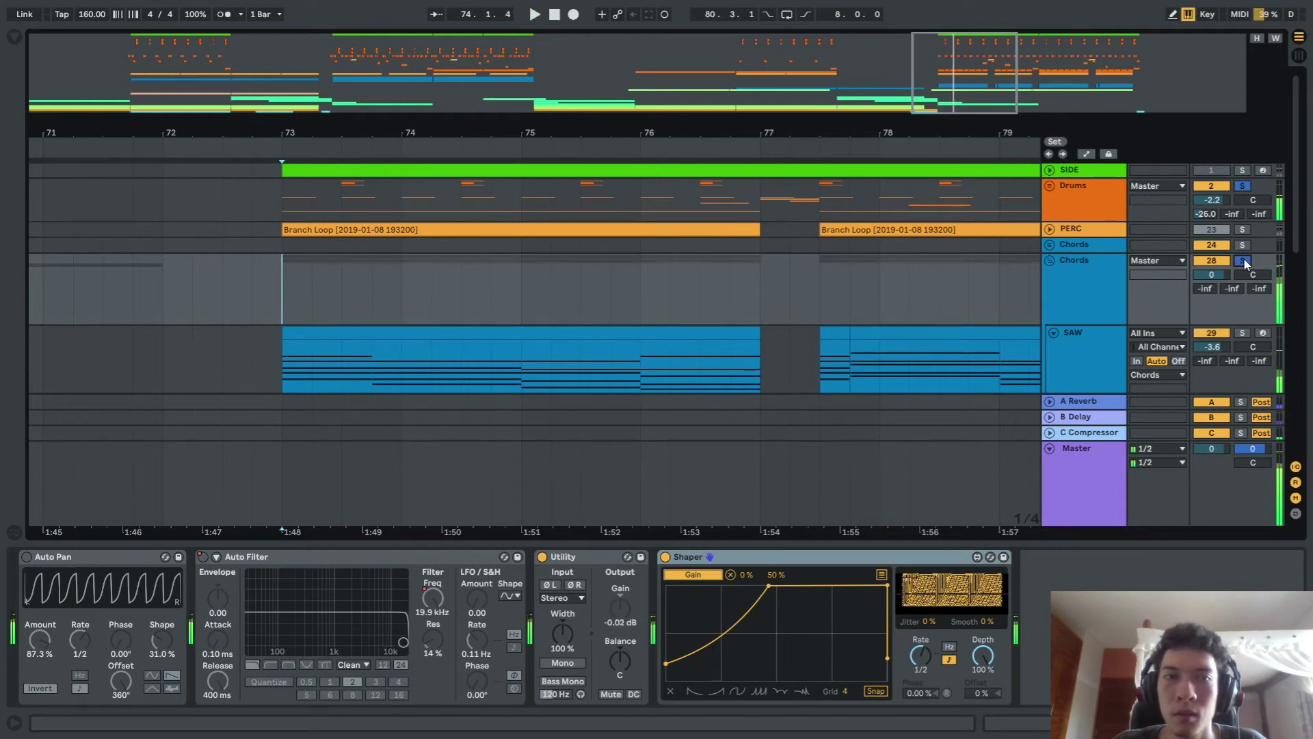
{"action": "key", "text": "space"}
{"action": "left_click", "coordinate": [1242, 260]}
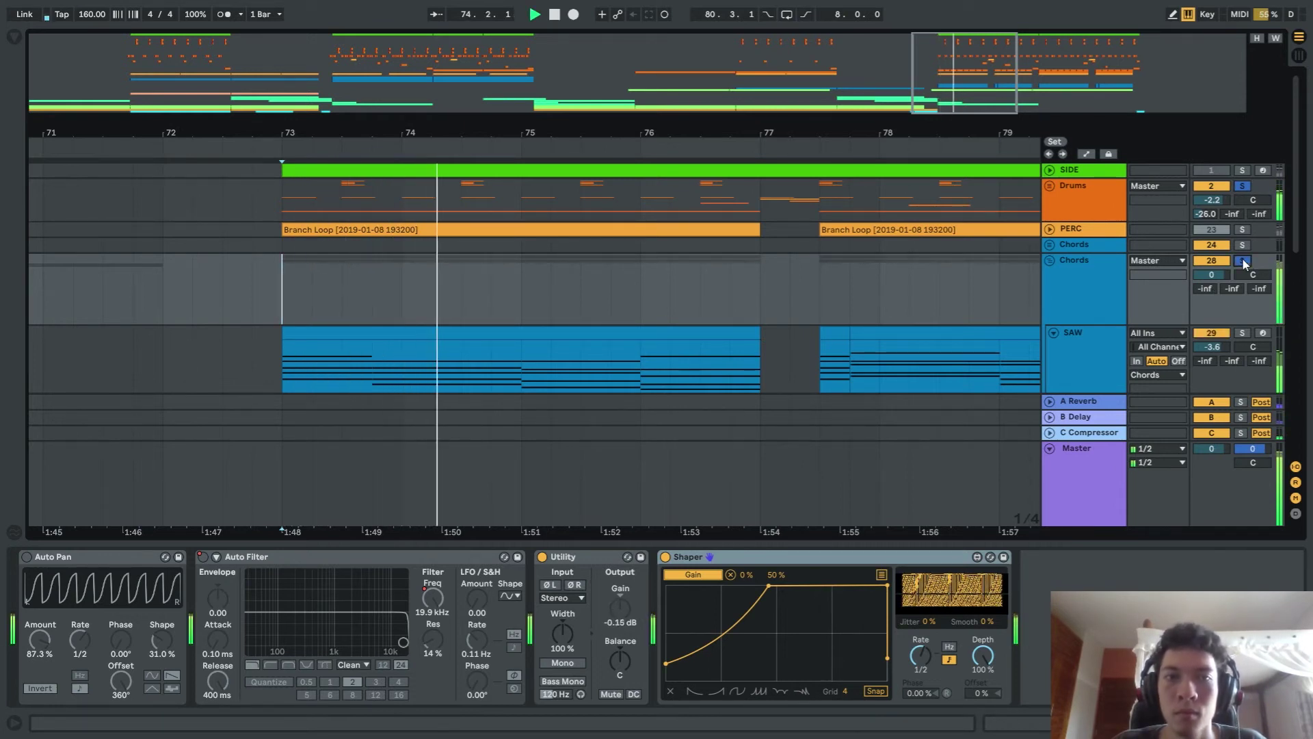
{"action": "key", "text": "space"}
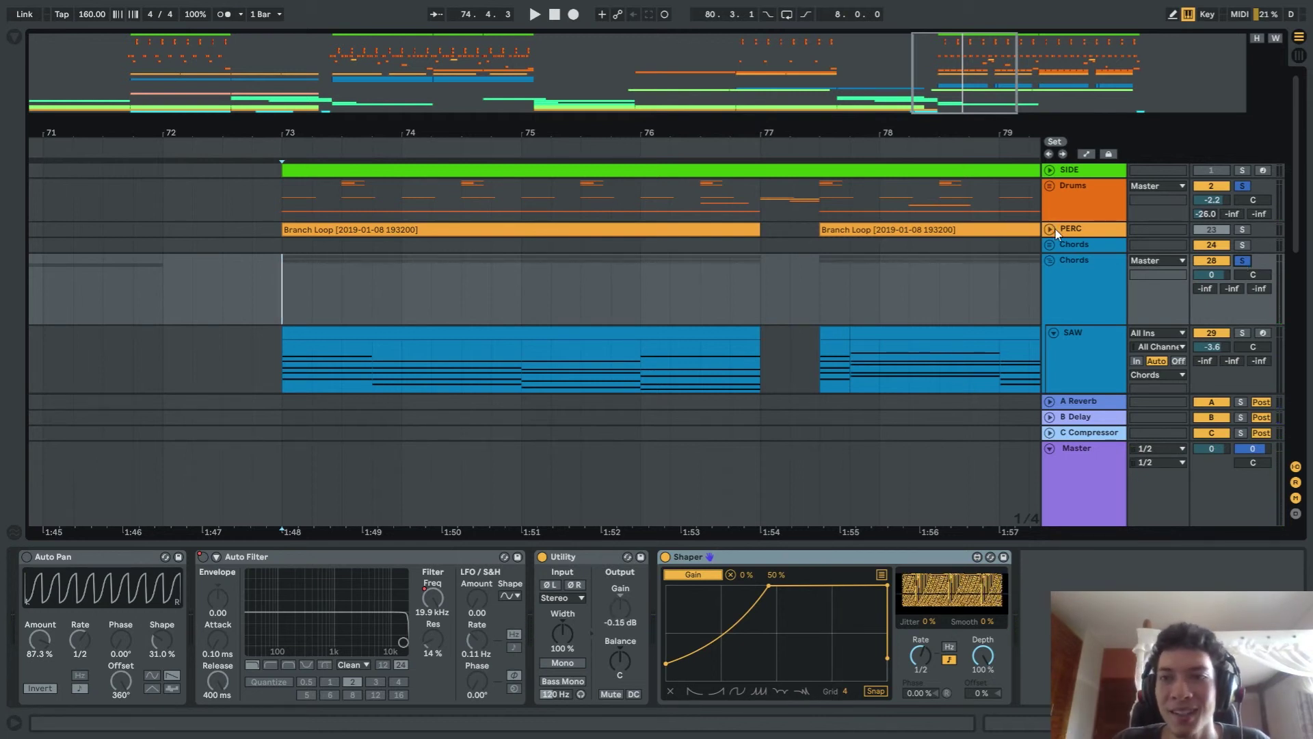
View the instrument racks and effects on the Chords group's SAW and Bass tracks
{"action": "left_click", "coordinate": [1073, 350]}
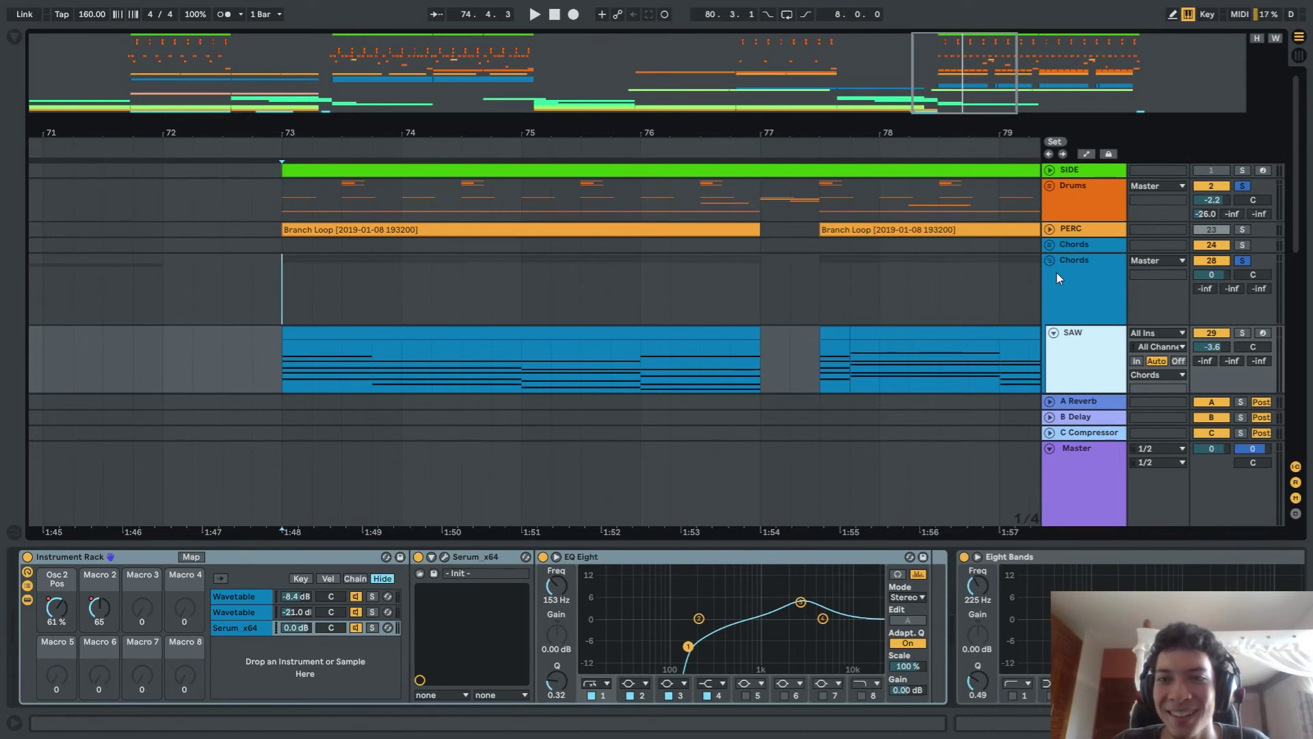
{"action": "scroll", "coordinate": [1056, 272], "scroll_direction": "down", "scroll_amount": 3}
{"action": "scroll", "coordinate": [572, 281], "scroll_direction": "down", "scroll_amount": 5}
{"action": "scroll", "coordinate": [1042, 311], "scroll_direction": "up", "scroll_amount": 2}
{"action": "scroll", "coordinate": [1042, 311], "scroll_direction": "down", "scroll_amount": 3}
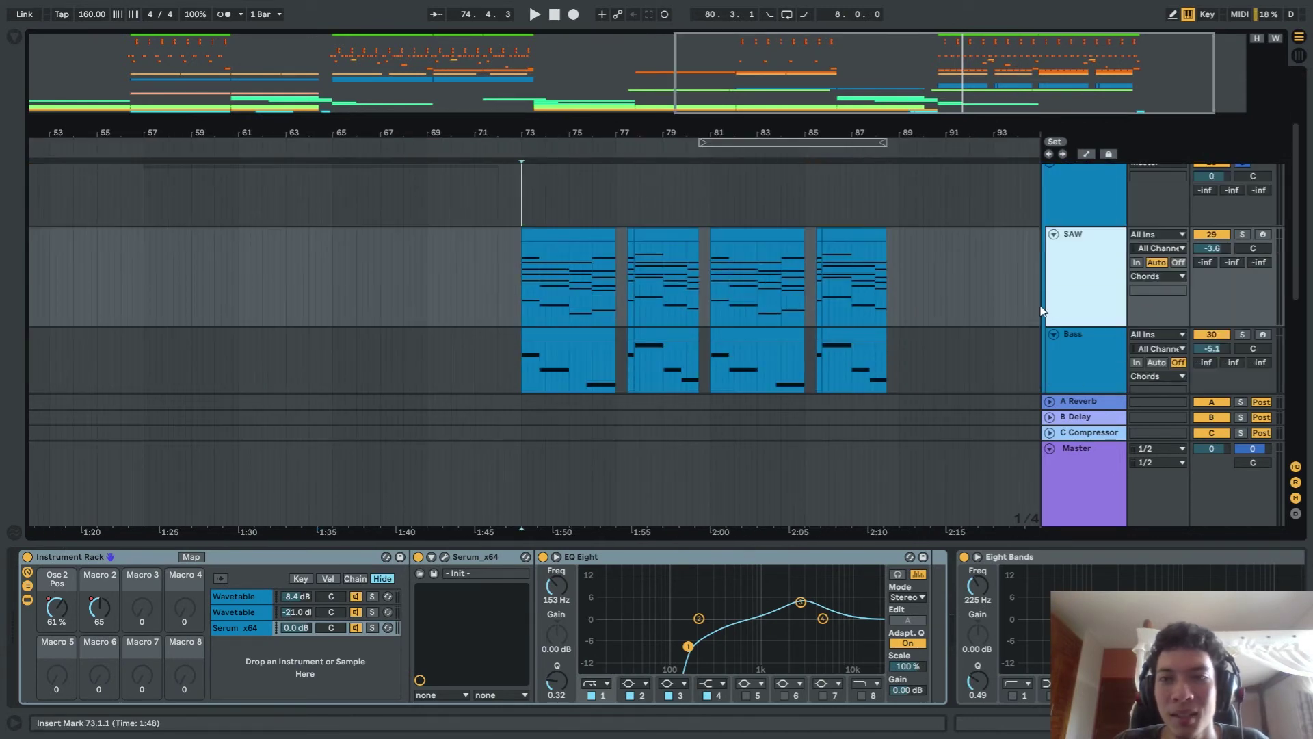
{"action": "left_click", "coordinate": [1082, 369]}
{"action": "scroll", "coordinate": [616, 243], "scroll_direction": "up", "scroll_amount": 1}
{"action": "scroll", "coordinate": [553, 256], "scroll_direction": "up", "scroll_amount": 5}
{"action": "scroll", "coordinate": [550, 256], "scroll_direction": "down", "scroll_amount": 5}
{"action": "scroll", "coordinate": [587, 238], "scroll_direction": "up", "scroll_amount": 1}
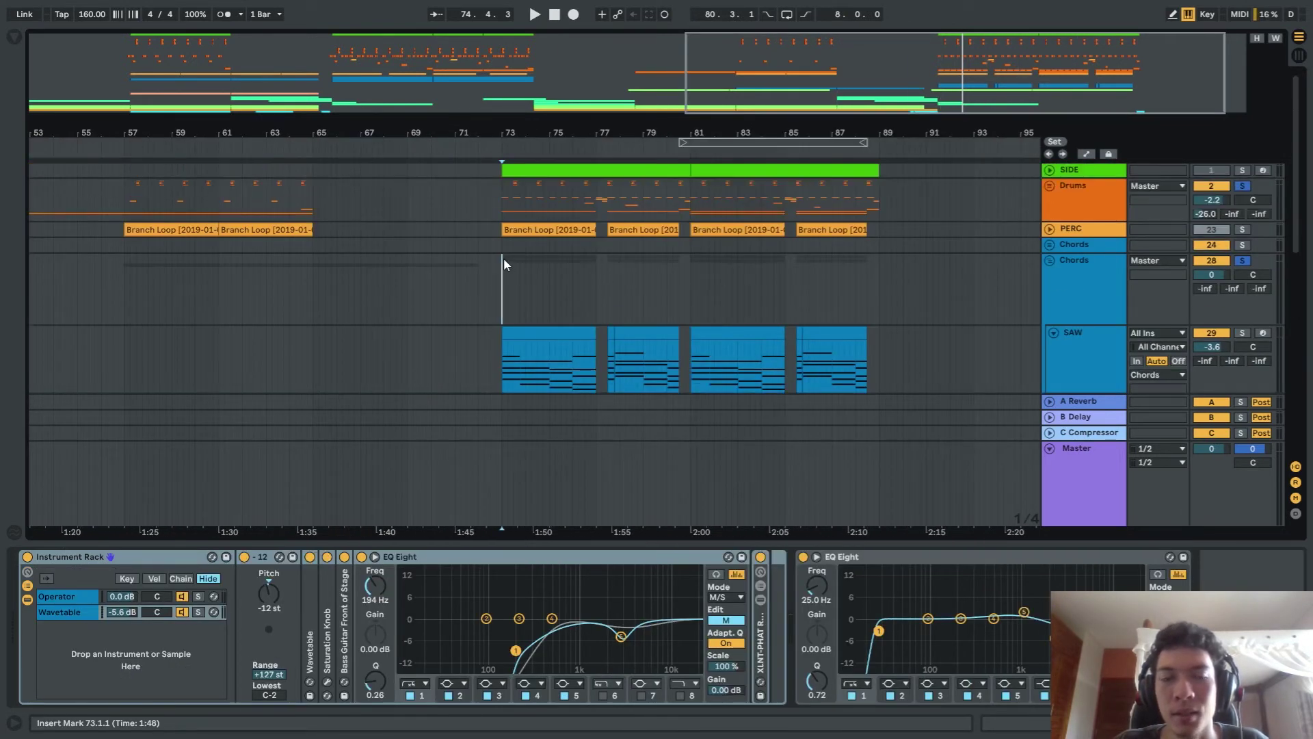
Select the Drums group's clips from 73.1.1 to 89.2.1 and view the group's effect chain
{"action": "left_click_drag", "start_coordinate": [502, 191], "coordinate": [572, 200]}
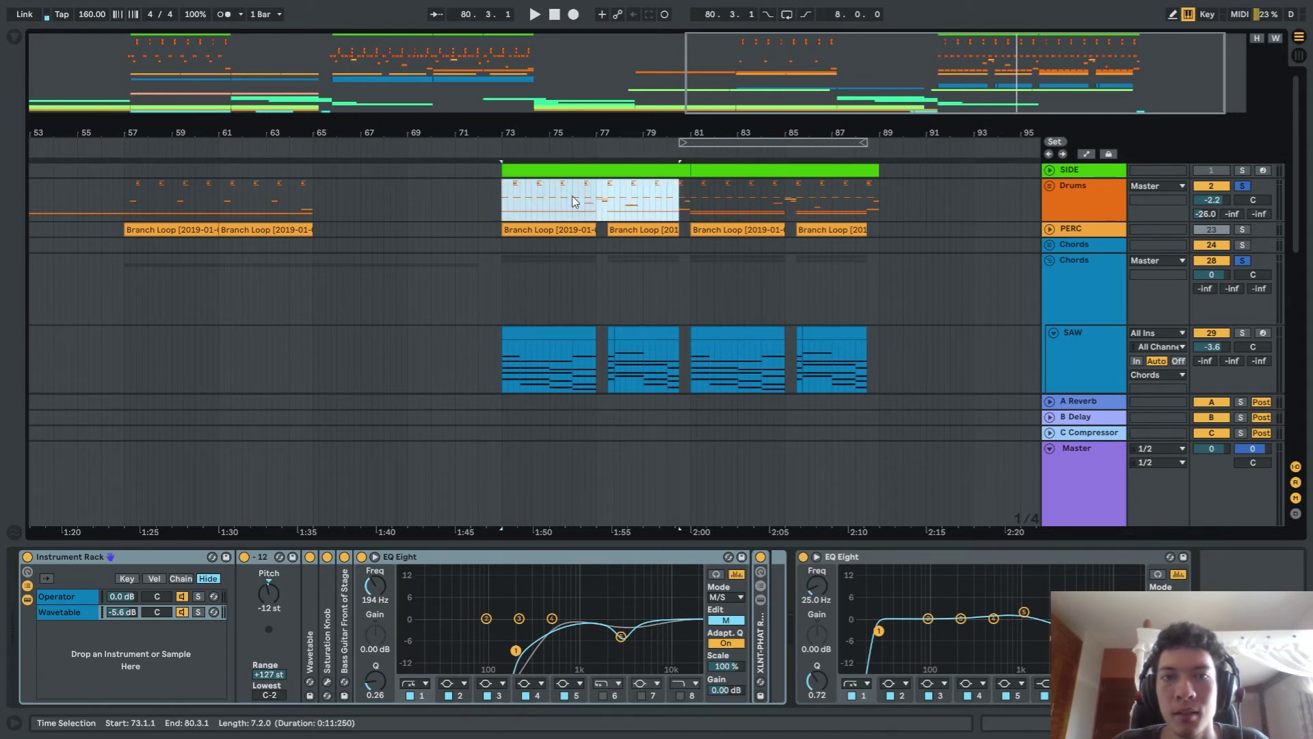
{"action": "left_click_drag", "start_coordinate": [695, 202], "coordinate": [836, 200]}
{"action": "scroll", "coordinate": [846, 222], "scroll_direction": "down", "scroll_amount": 1}
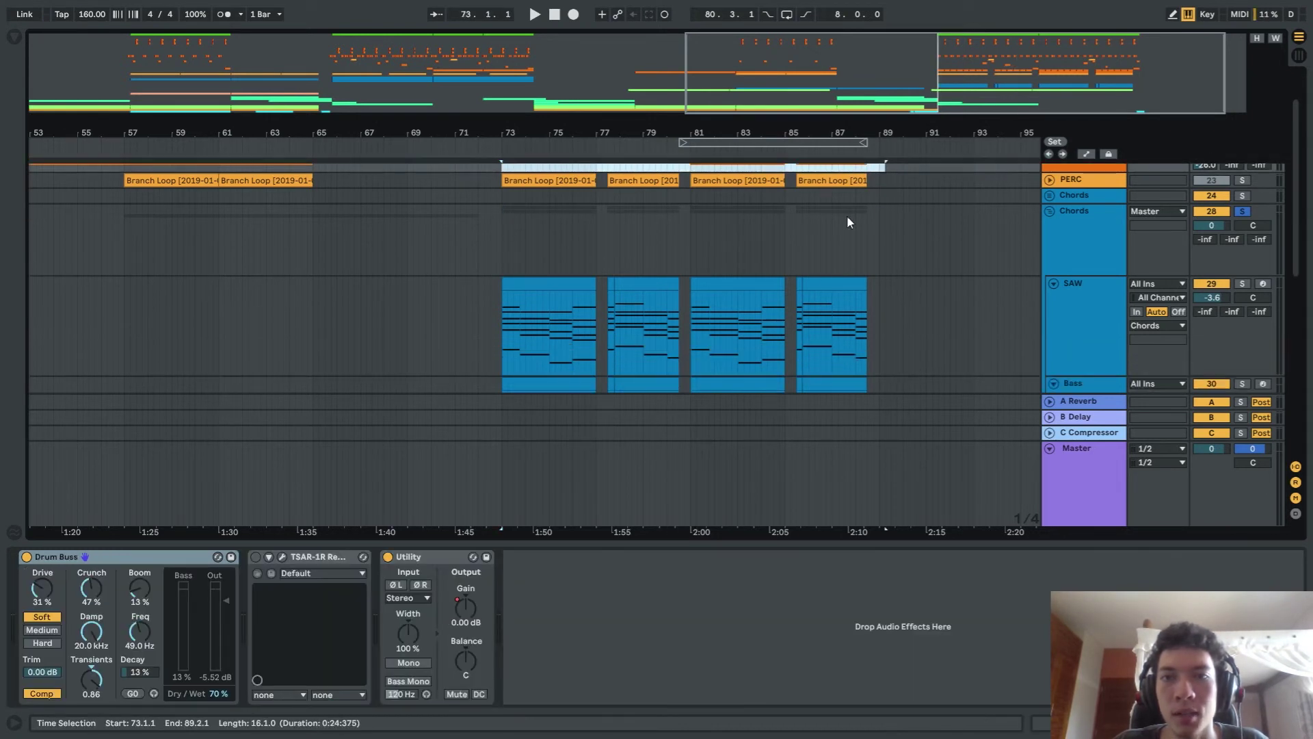
{"action": "scroll", "coordinate": [599, 216], "scroll_direction": "up", "scroll_amount": 2}
{"action": "scroll", "coordinate": [519, 266], "scroll_direction": "down", "scroll_amount": 6}
Play the soloed Drums and Chords groups together from 73.1.1 on the Chords group
{"action": "left_click", "coordinate": [508, 199]}
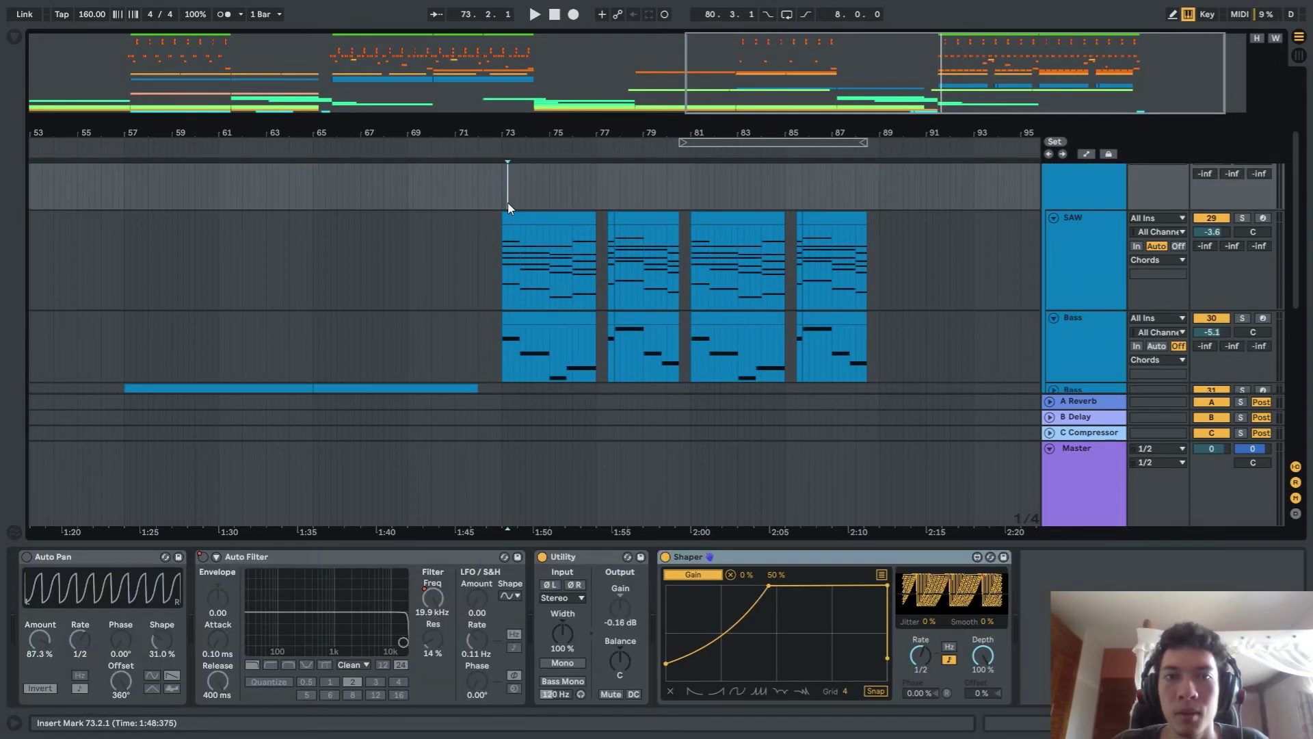
{"action": "key", "text": "space"}
{"action": "scroll", "coordinate": [538, 328], "scroll_direction": "down", "scroll_amount": 5}
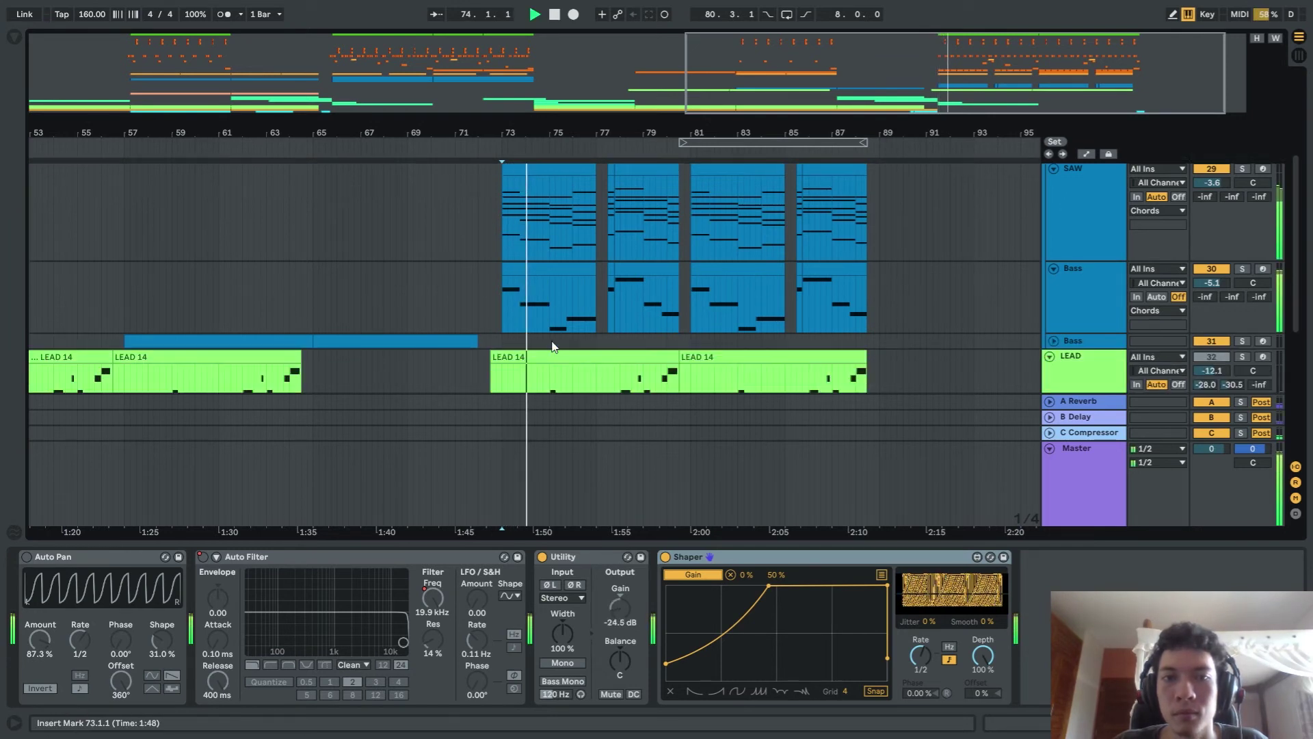
{"action": "scroll", "coordinate": [1248, 277], "scroll_direction": "up", "scroll_amount": 1}
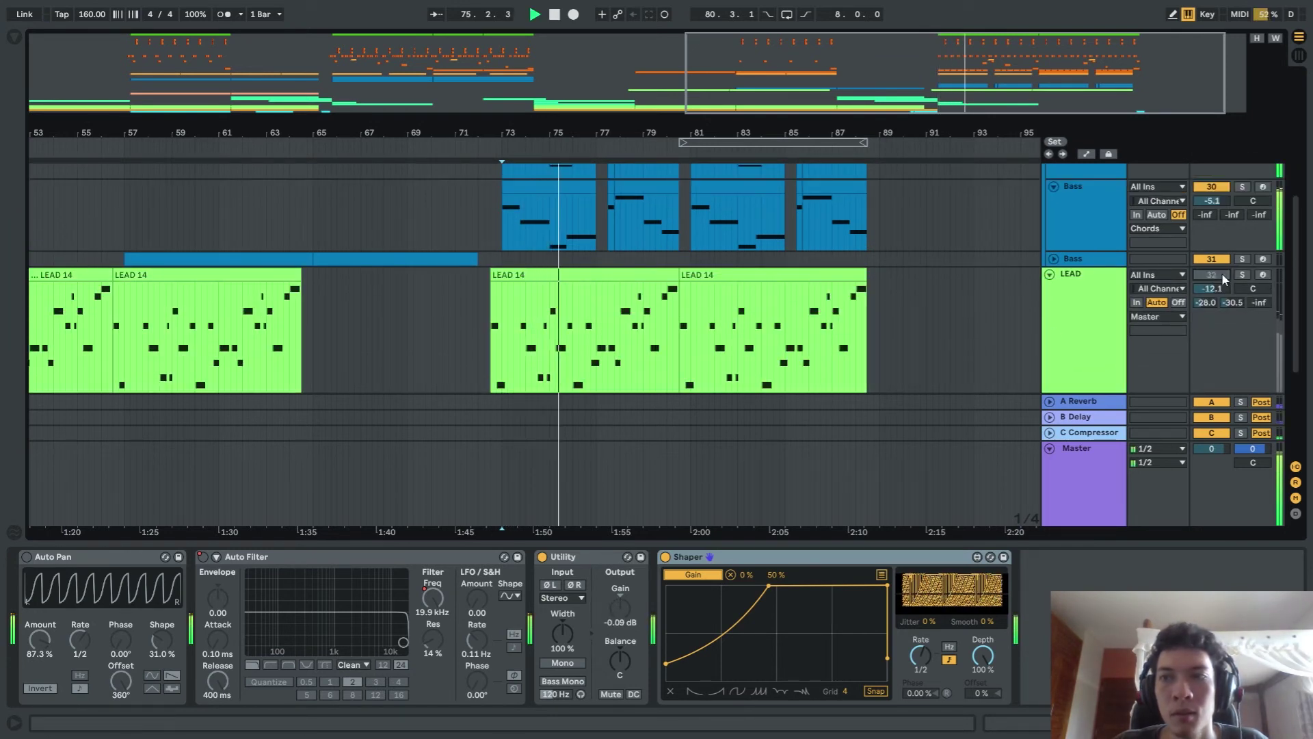
{"action": "scroll", "coordinate": [744, 246], "scroll_direction": "up", "scroll_amount": 3}
{"action": "scroll", "coordinate": [744, 245], "scroll_direction": "up", "scroll_amount": 4}
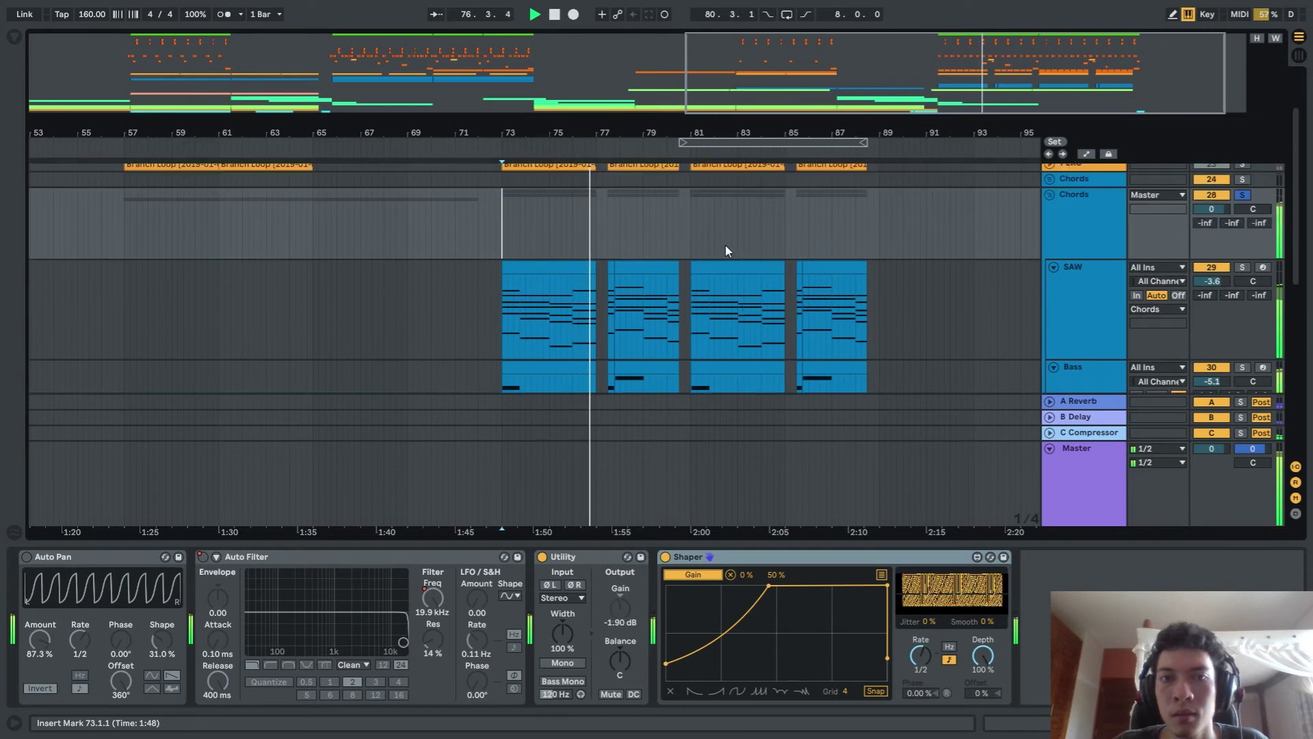
{"action": "scroll", "coordinate": [720, 257], "scroll_direction": "down", "scroll_amount": 3}
{"action": "scroll", "coordinate": [720, 262], "scroll_direction": "up", "scroll_amount": 3}
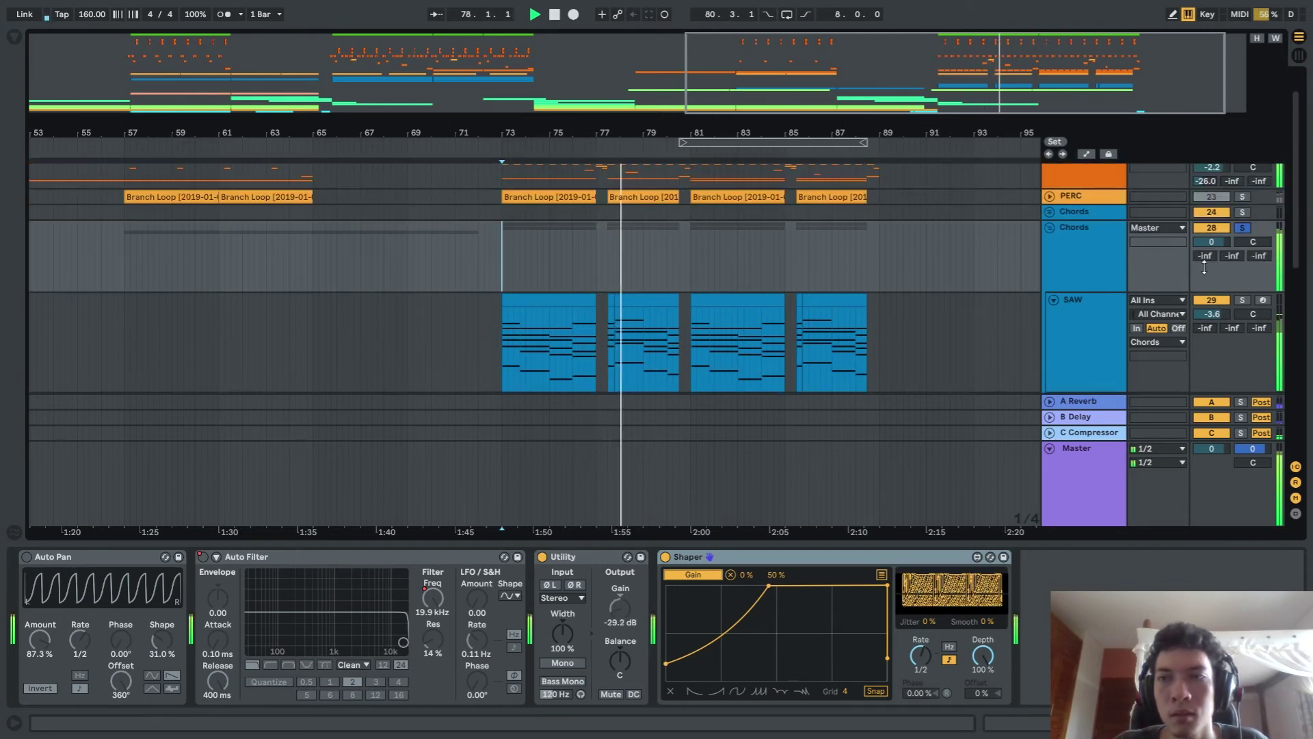
Clear the track solos and keep playing so the full mix is heard across the chord clips
{"action": "scroll", "coordinate": [683, 302], "scroll_direction": "down", "scroll_amount": 3}
{"action": "scroll", "coordinate": [685, 268], "scroll_direction": "down", "scroll_amount": 4}
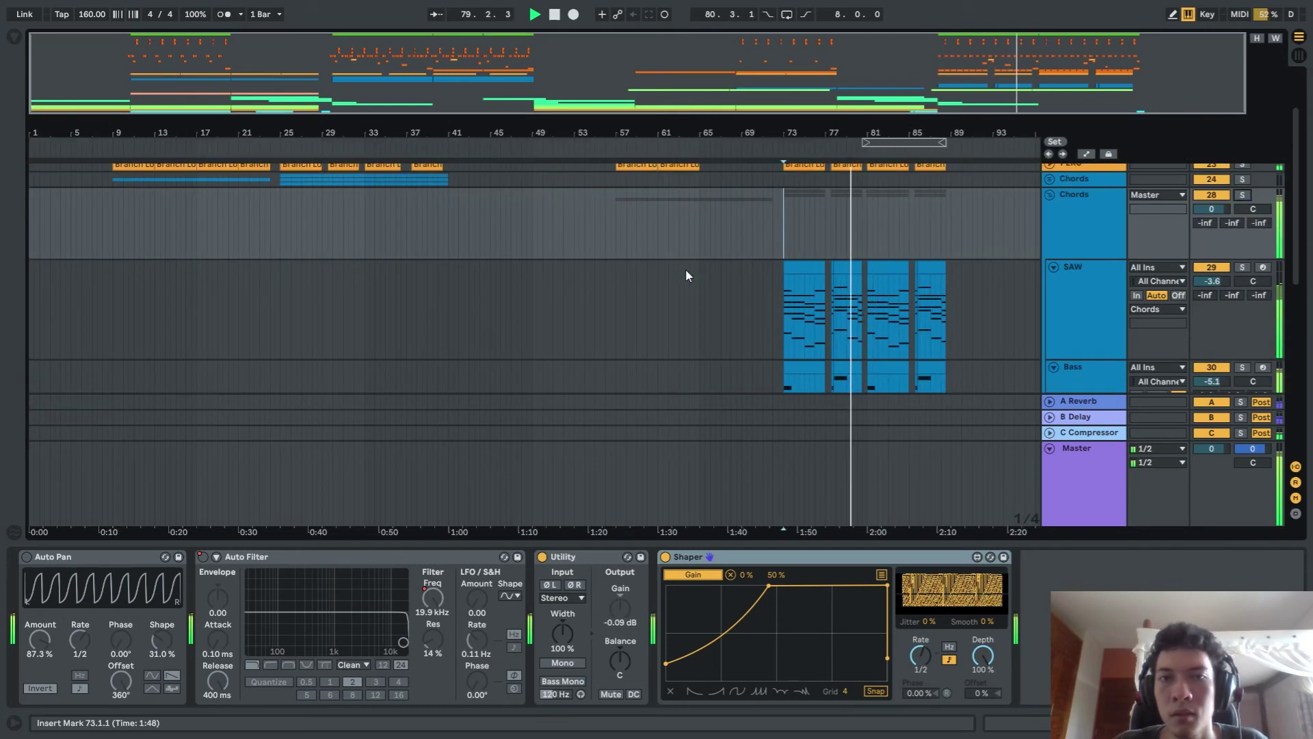
{"action": "scroll", "coordinate": [891, 247], "scroll_direction": "up", "scroll_amount": 5}
{"action": "scroll", "coordinate": [890, 247], "scroll_direction": "down", "scroll_amount": 1}
{"action": "scroll", "coordinate": [886, 248], "scroll_direction": "down", "scroll_amount": 3}
{"action": "scroll", "coordinate": [891, 248], "scroll_direction": "up", "scroll_amount": 4}
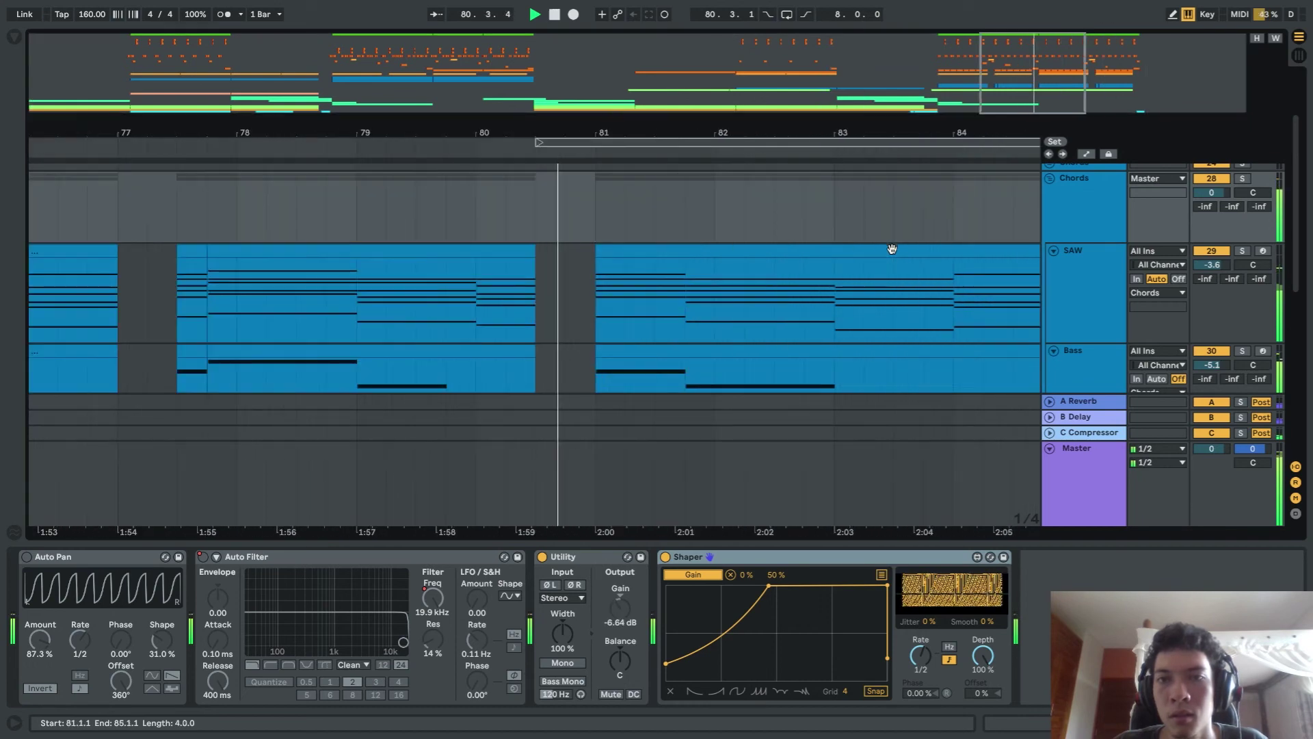
{"action": "scroll", "coordinate": [859, 281], "scroll_direction": "down", "scroll_amount": 4}
{"action": "scroll", "coordinate": [1080, 283], "scroll_direction": "down", "scroll_amount": 3}
{"action": "scroll", "coordinate": [1080, 273], "scroll_direction": "up", "scroll_amount": 1}
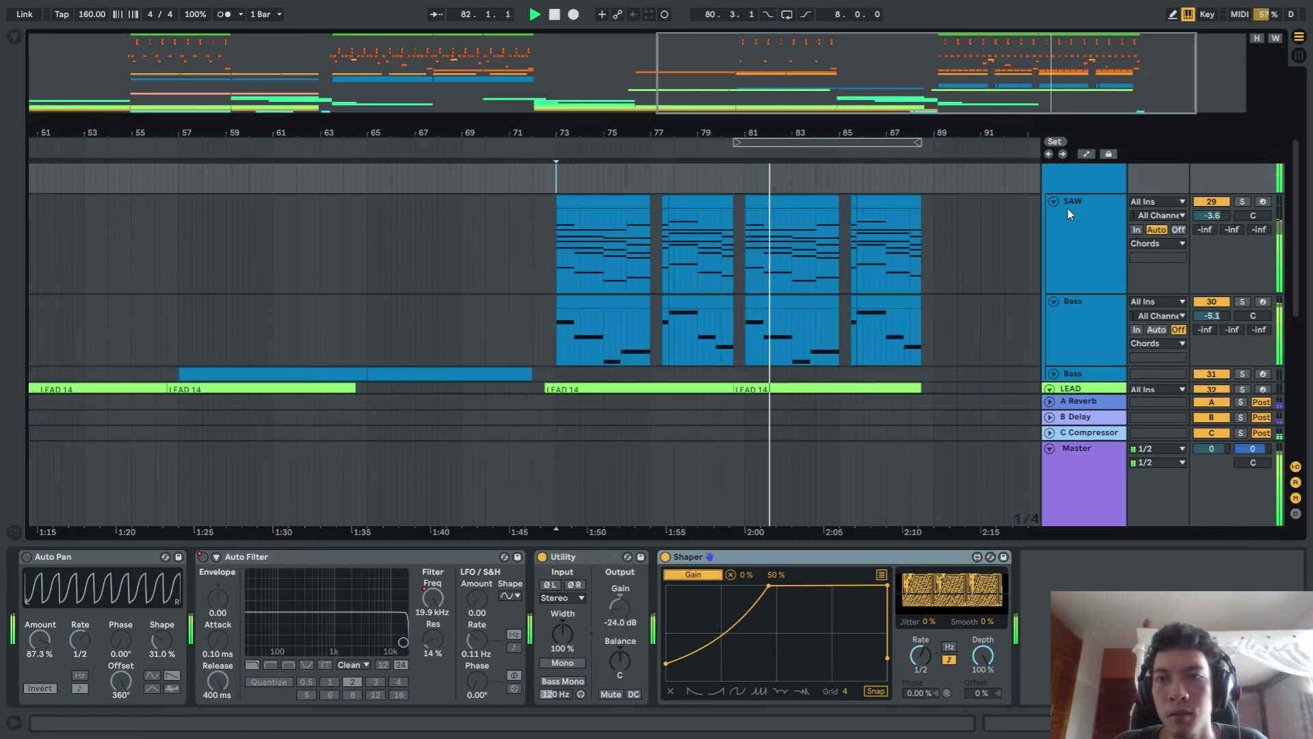
Fold the second Chords group and follow the LEAD 14 clips as the full mix plays
{"action": "scroll", "coordinate": [1004, 220], "scroll_direction": "up", "scroll_amount": 1}
{"action": "scroll", "coordinate": [889, 256], "scroll_direction": "up", "scroll_amount": 2}
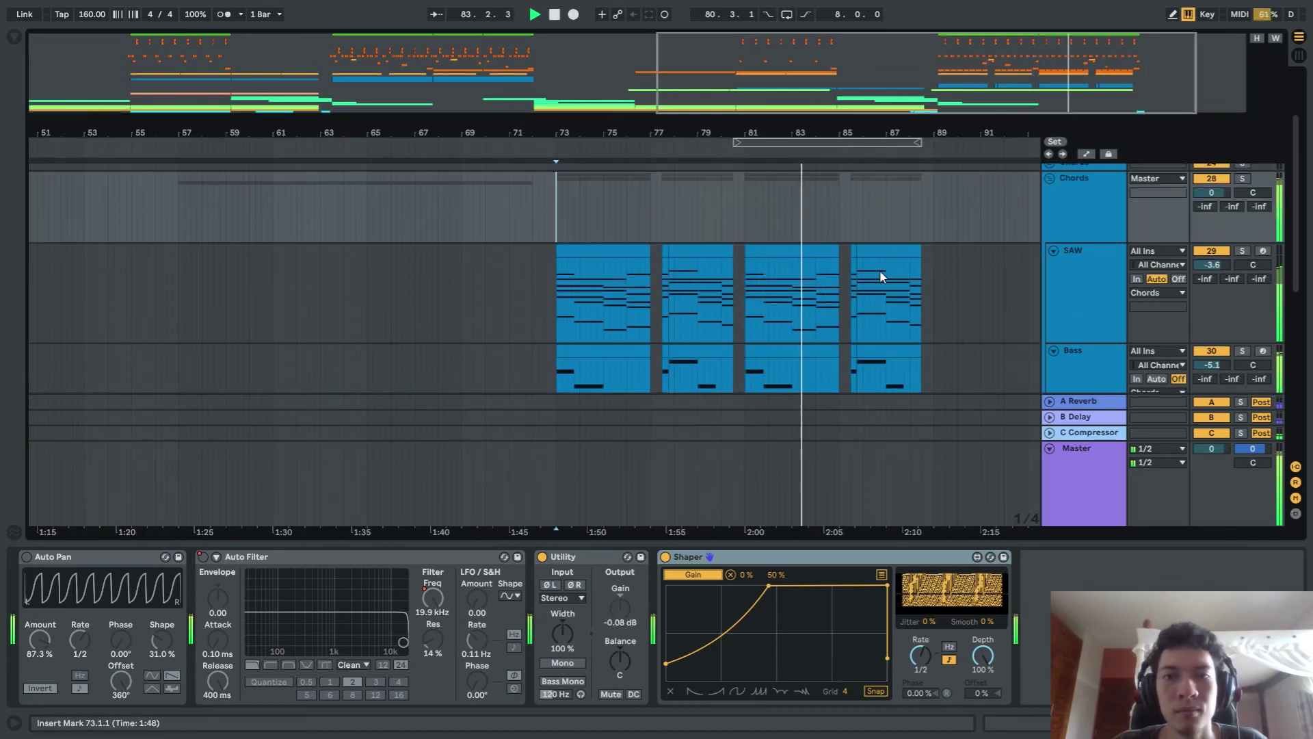
{"action": "scroll", "coordinate": [909, 264], "scroll_direction": "down", "scroll_amount": 2}
{"action": "scroll", "coordinate": [1069, 229], "scroll_direction": "up", "scroll_amount": 2}
{"action": "scroll", "coordinate": [1067, 219], "scroll_direction": "up", "scroll_amount": 1}
{"action": "left_click", "coordinate": [1046, 195]}
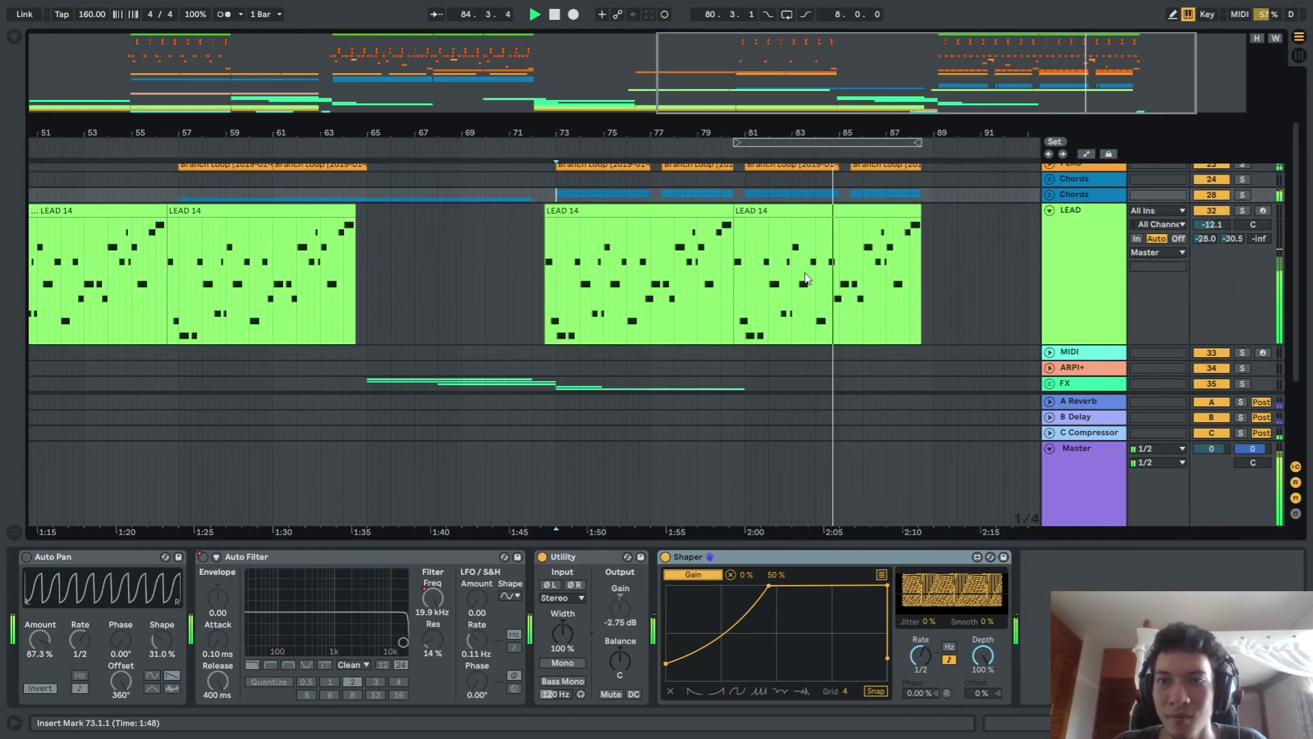
{"action": "scroll", "coordinate": [871, 225], "scroll_direction": "up", "scroll_amount": 1}
{"action": "scroll", "coordinate": [871, 224], "scroll_direction": "down", "scroll_amount": 1}
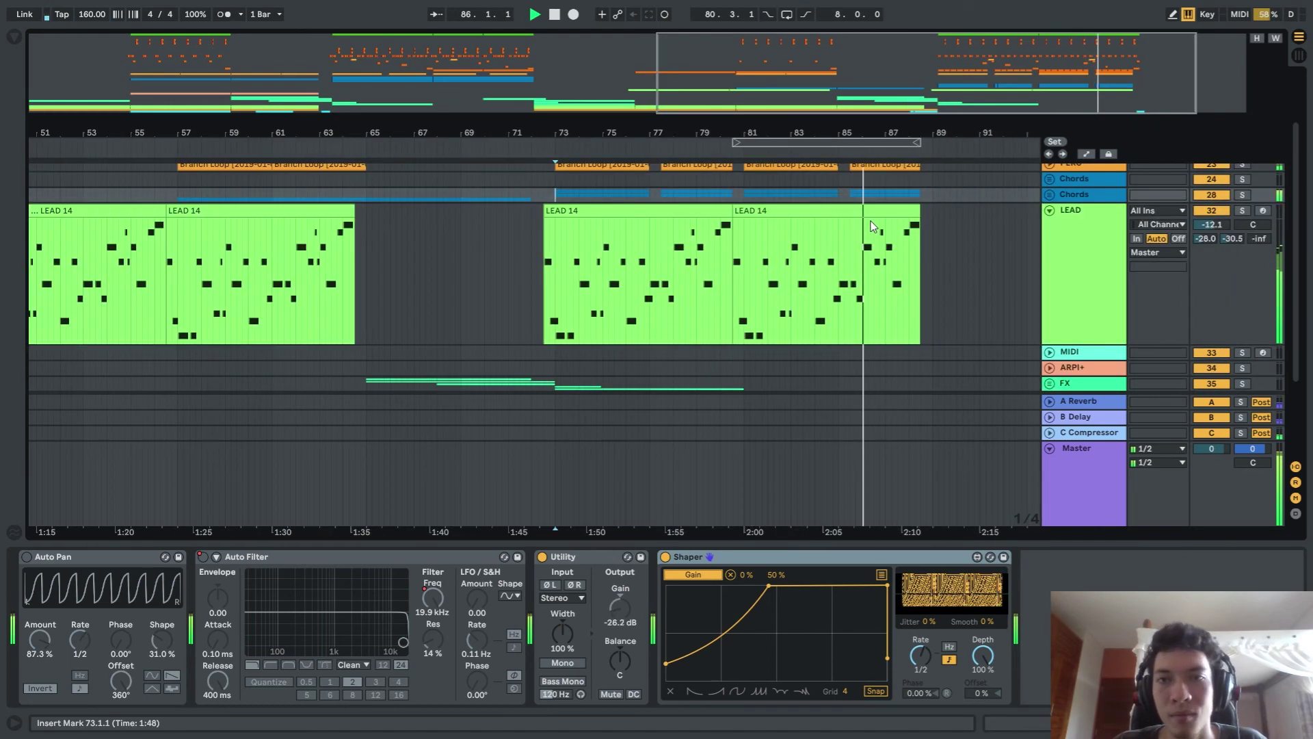
{"action": "scroll", "coordinate": [869, 224], "scroll_direction": "right", "scroll_amount": 5}
{"action": "scroll", "coordinate": [835, 255], "scroll_direction": "up", "scroll_amount": 1}
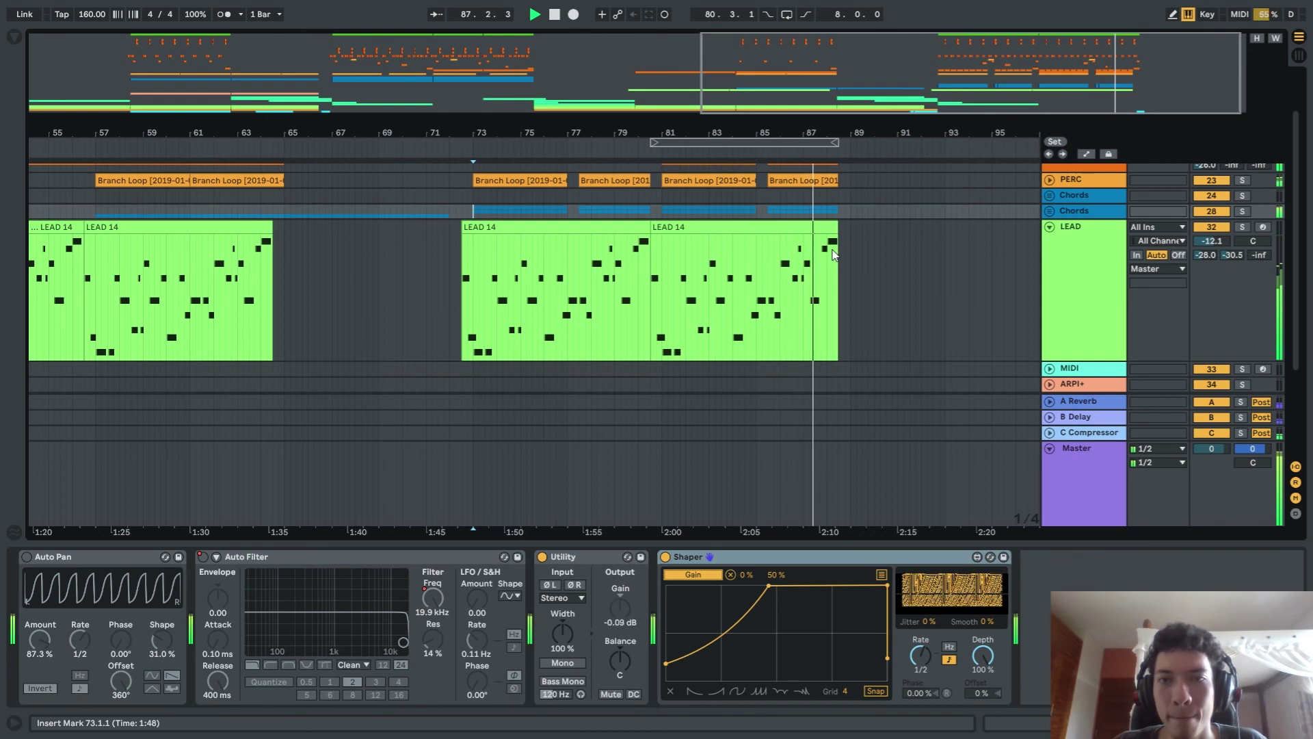